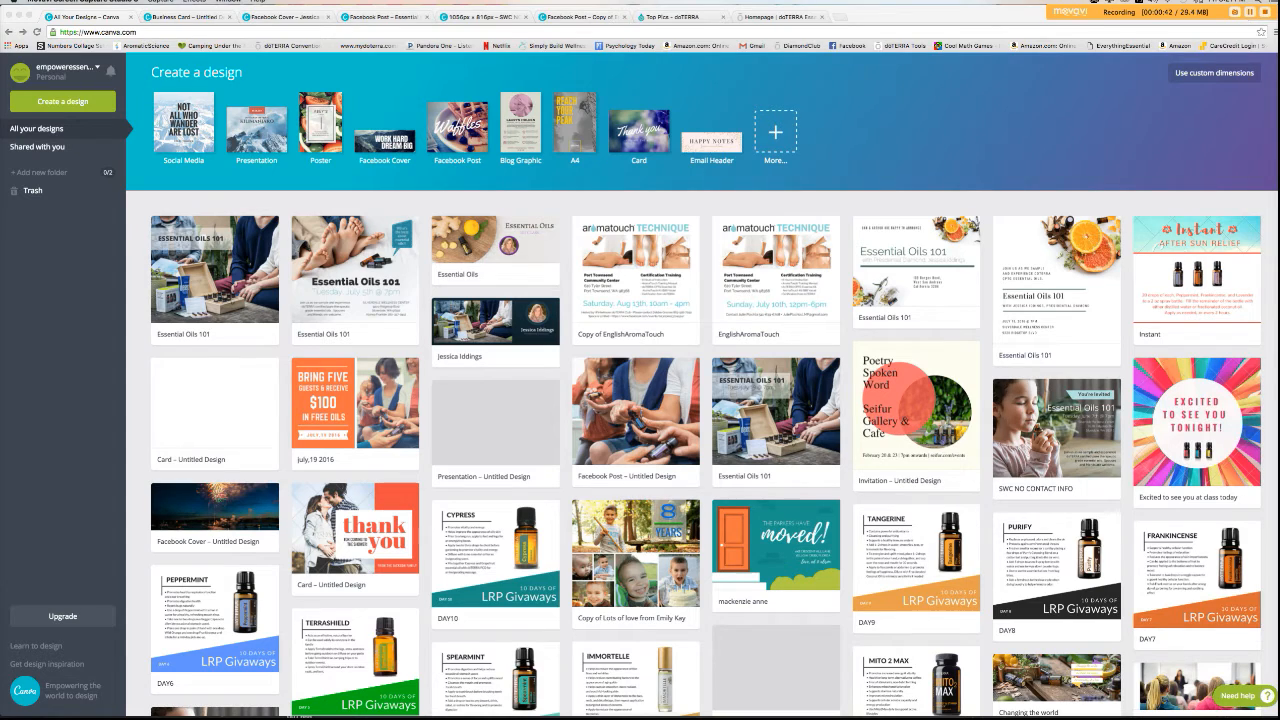
- Create a new blank Business Card design from the Marketing Materials in the full list of design types
{"action": "left_click", "coordinate": [266, 80]}
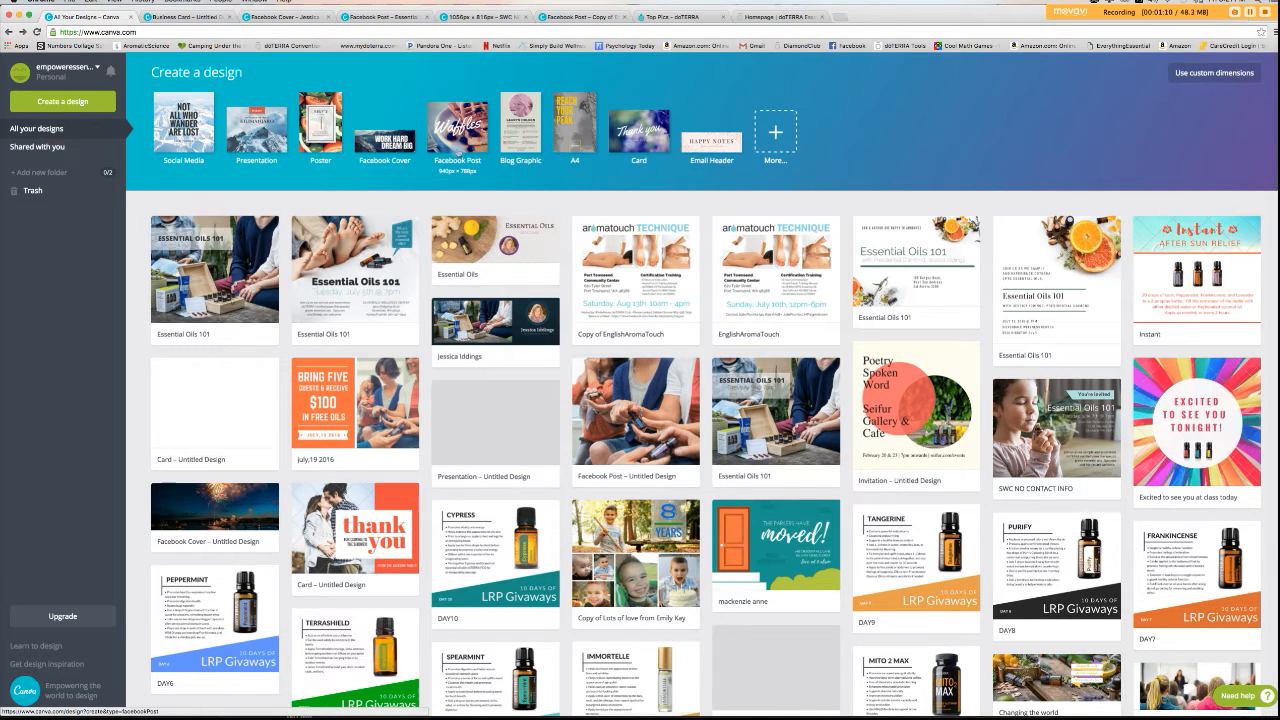
{"action": "left_click", "coordinate": [775, 131]}
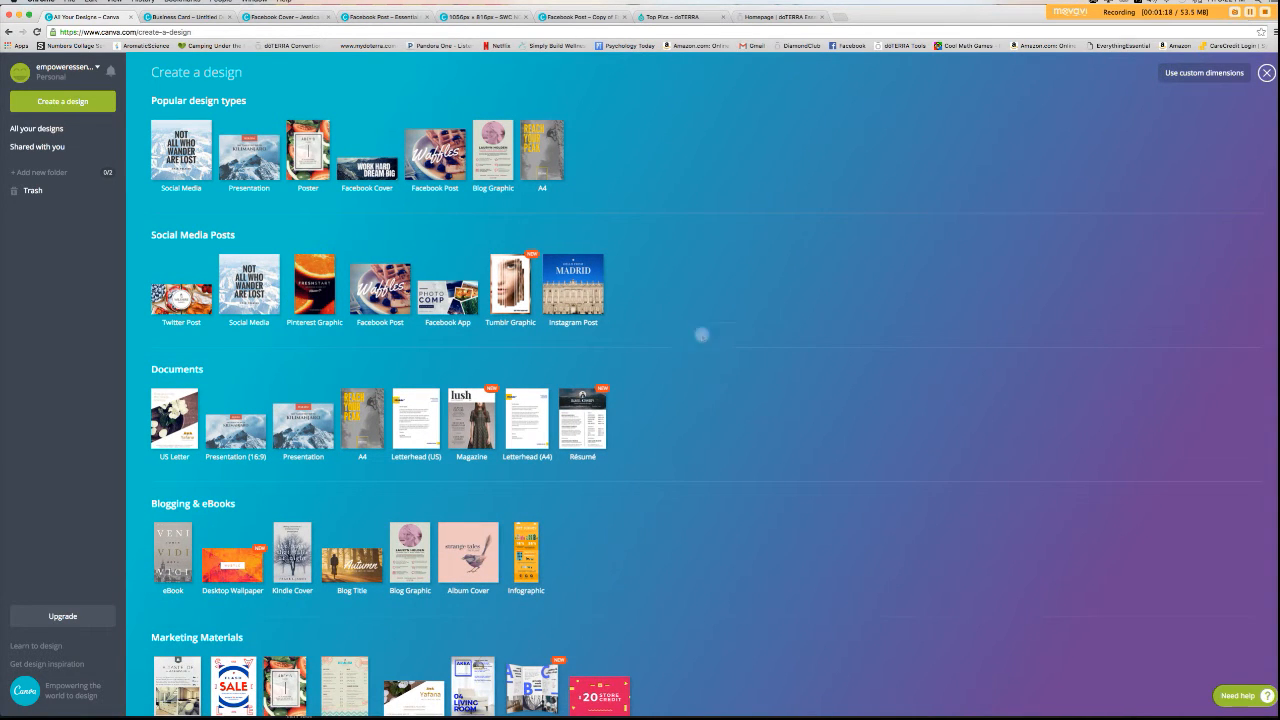
{"action": "scroll", "coordinate": [700, 360], "scroll_direction": "down", "scroll_amount": 3}
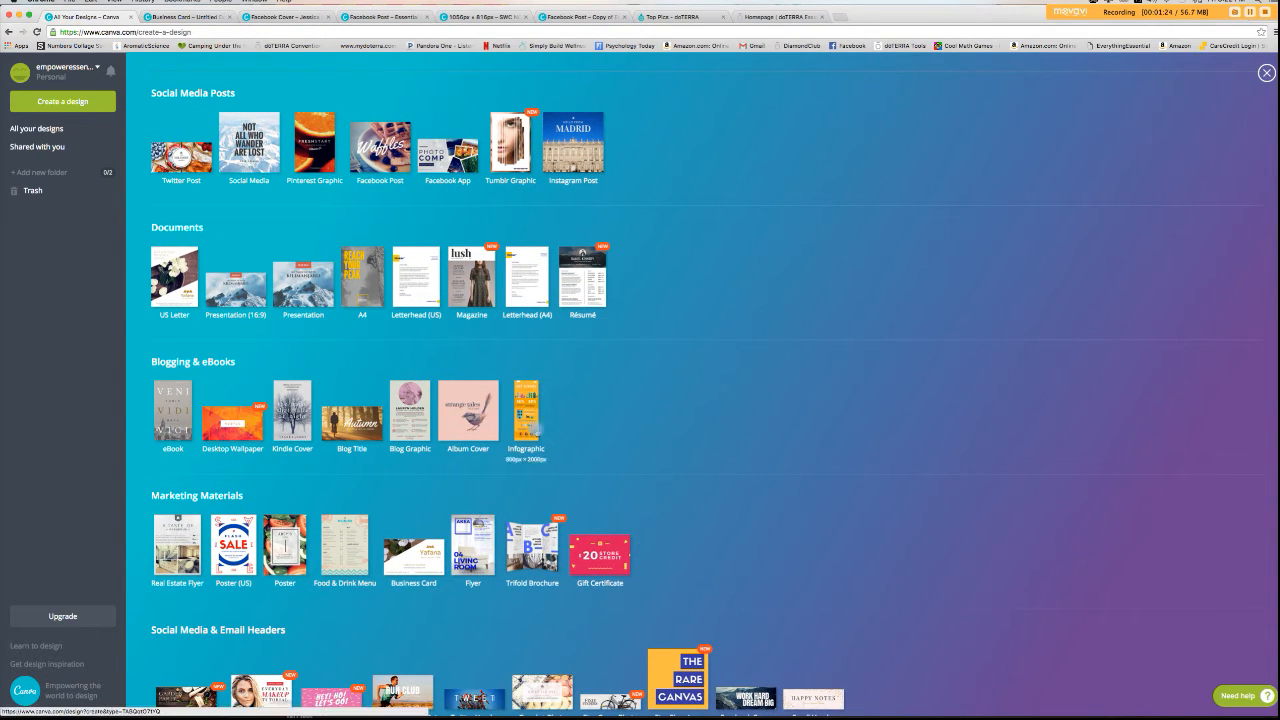
{"action": "scroll", "coordinate": [706, 550], "scroll_direction": "down", "scroll_amount": 3}
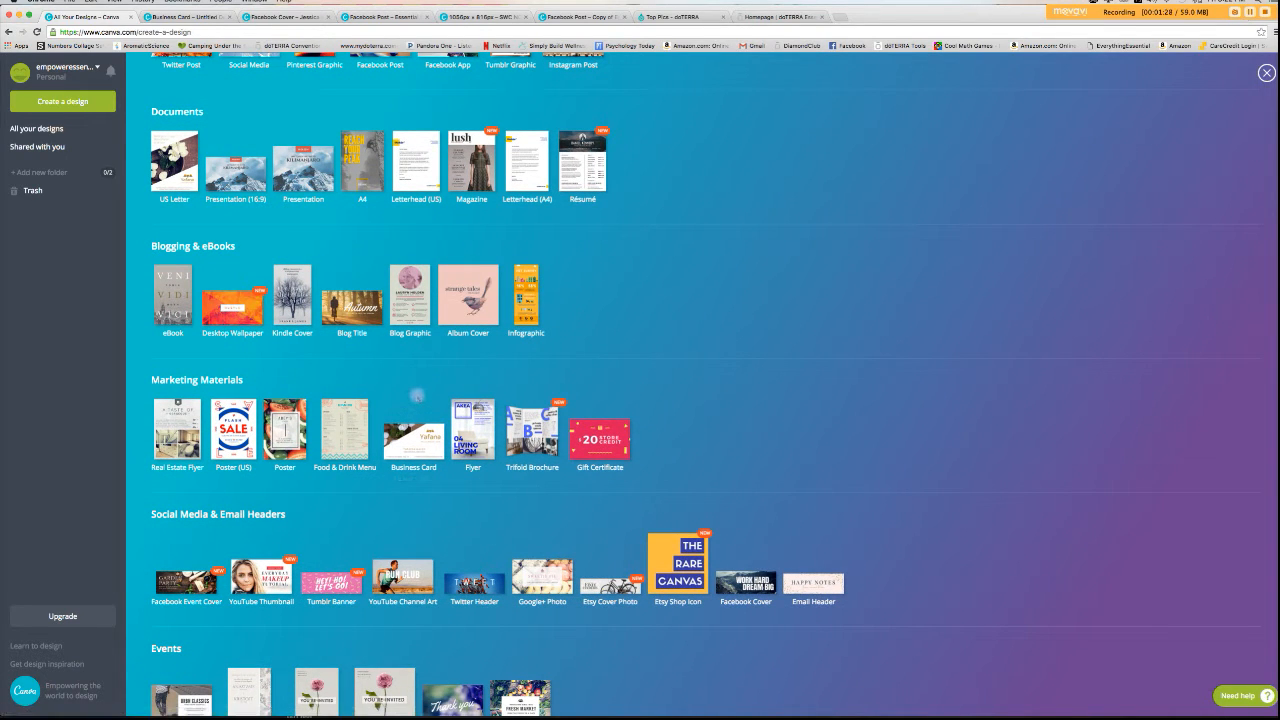
{"action": "left_click", "coordinate": [420, 440]}
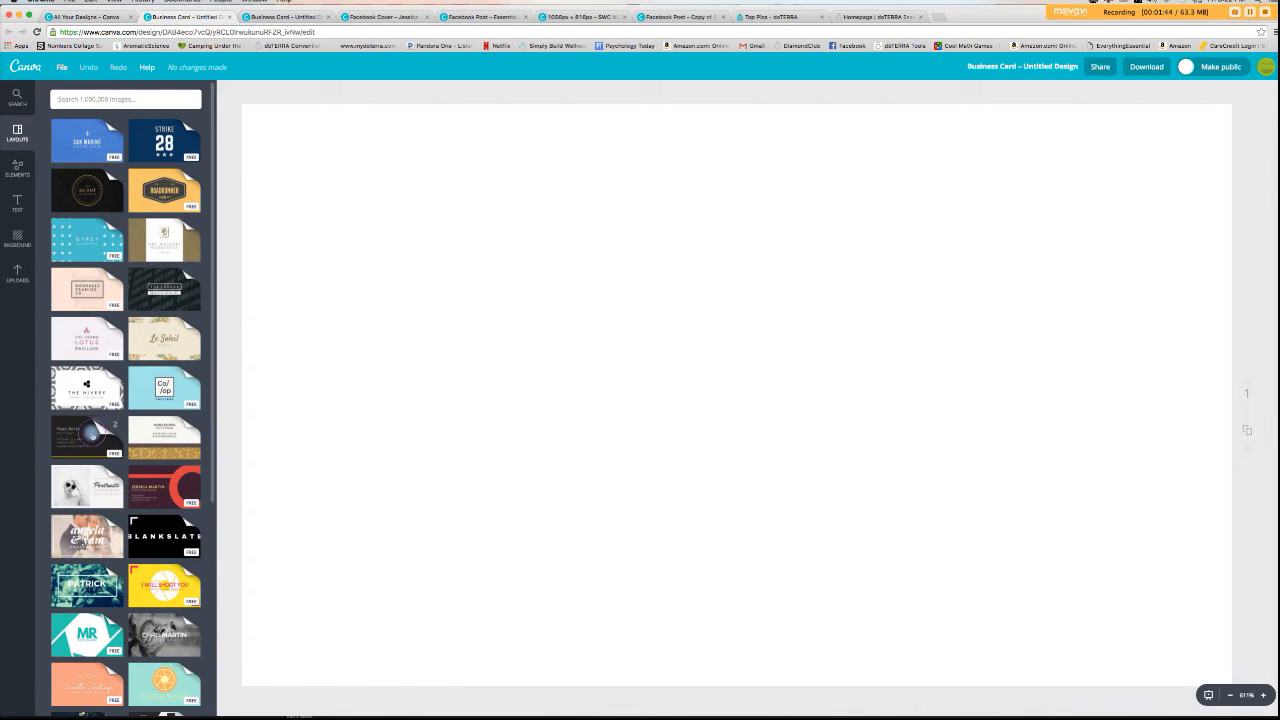
- Apply the dark contact-details layout from the Retail Business Card set to the card and view it at 400%
{"action": "left_click", "coordinate": [93, 432]}
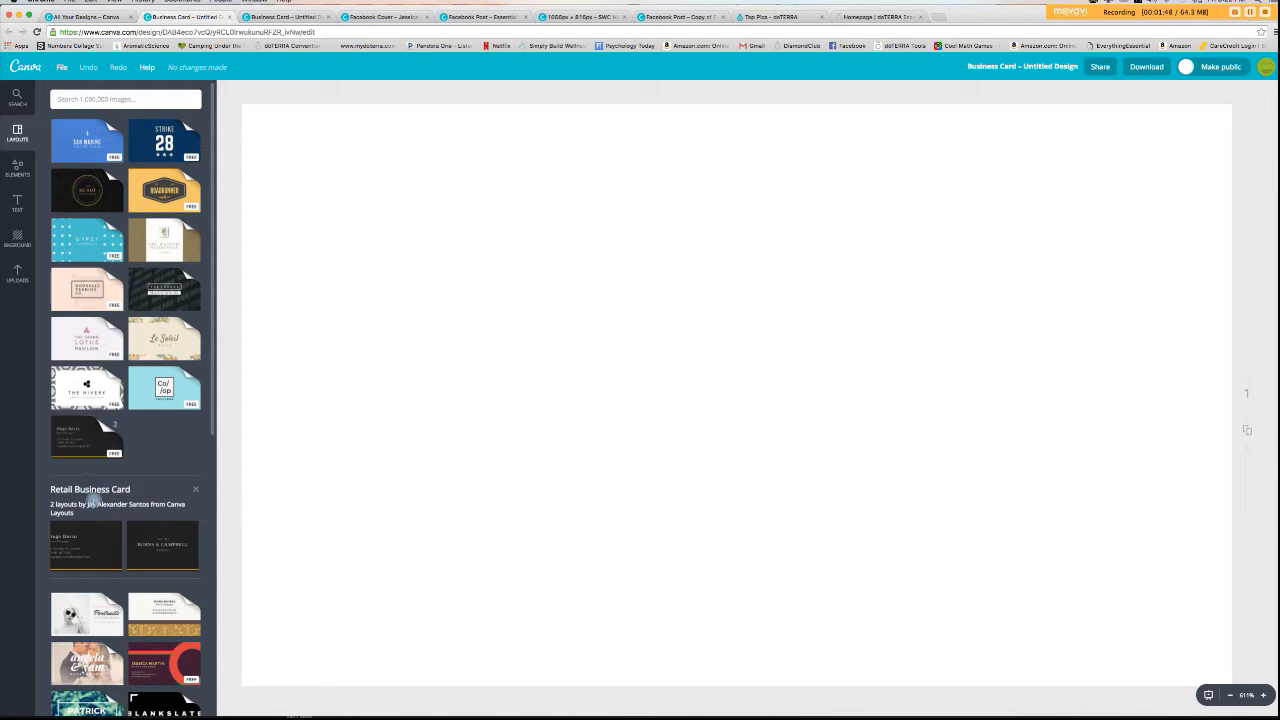
{"action": "left_click", "coordinate": [92, 540]}
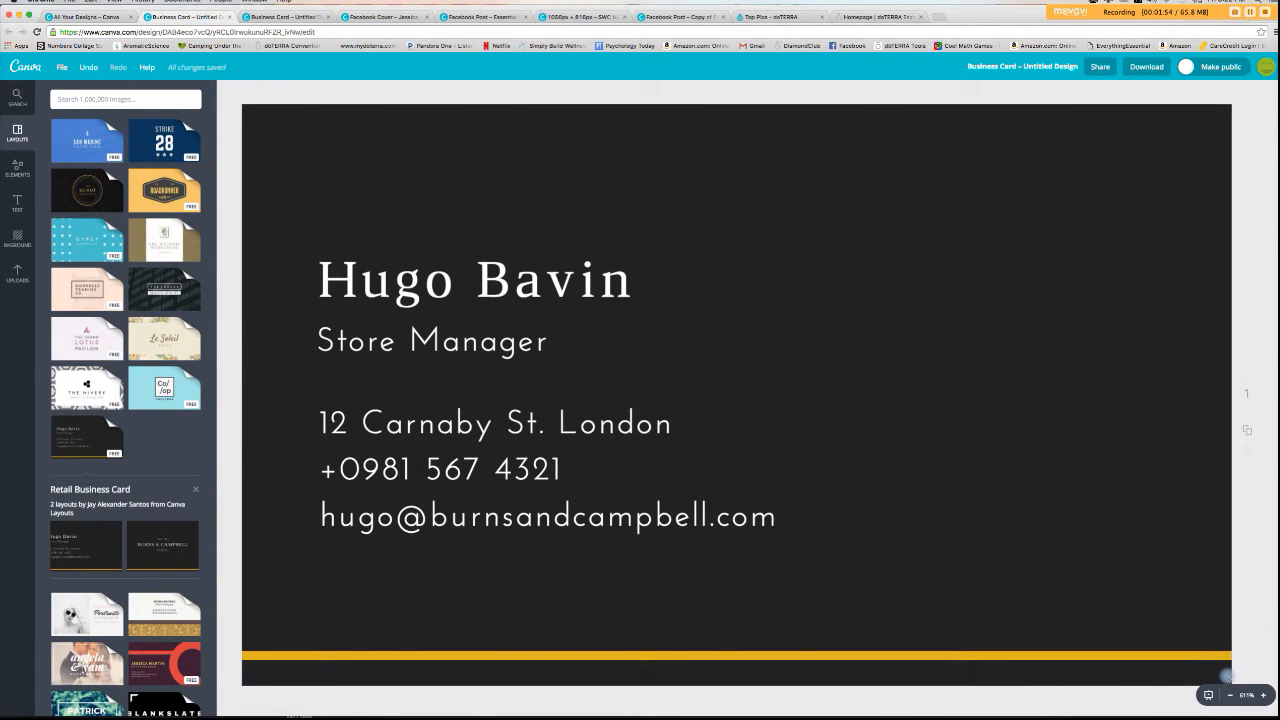
{"action": "left_click", "coordinate": [1230, 694]}
{"action": "left_click", "coordinate": [1230, 694]}
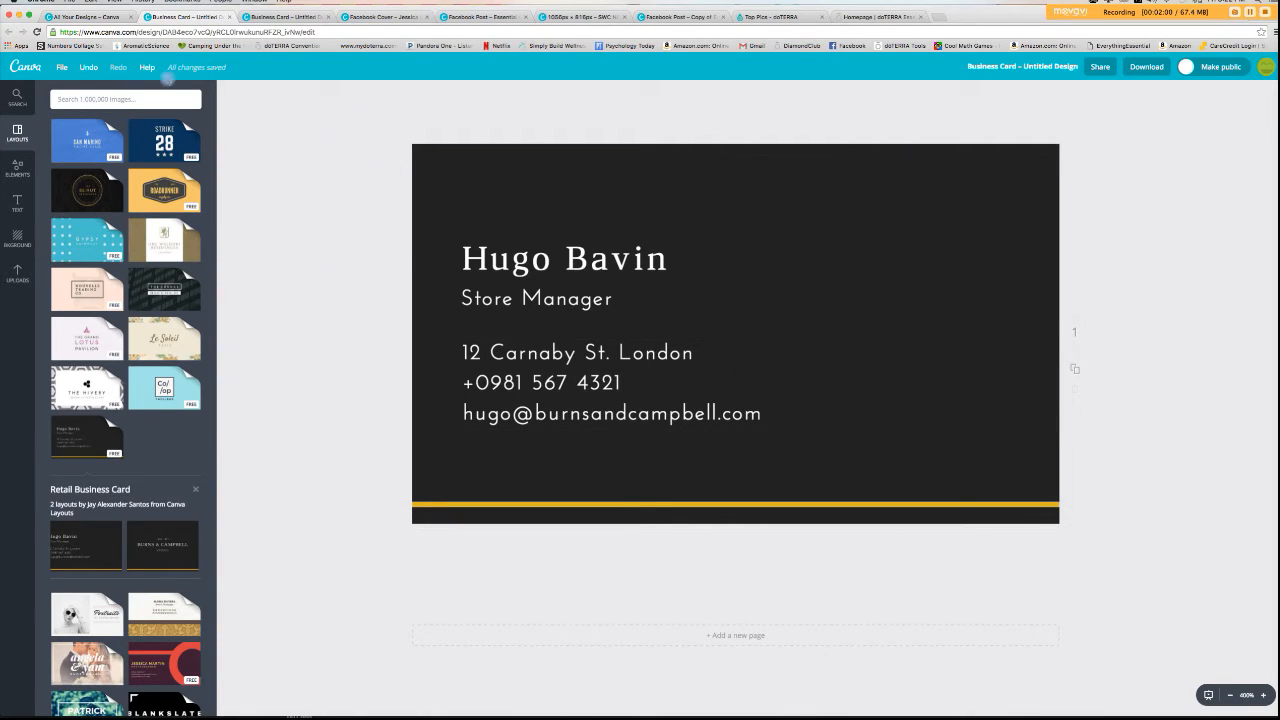
- Delete the card's dark background, and replace the layout with the dotted blue one from the Swimwear Brand Business Card set
{"action": "left_click", "coordinate": [677, 209]}
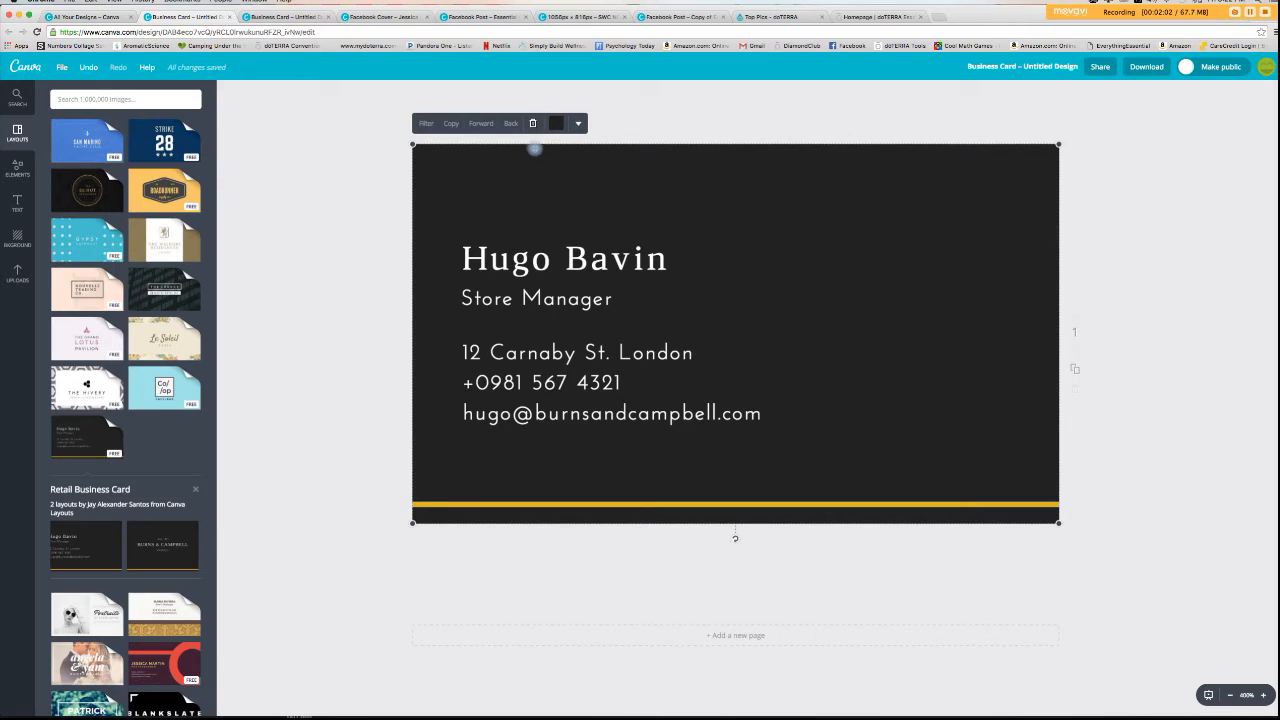
{"action": "left_click", "coordinate": [532, 124]}
{"action": "left_click", "coordinate": [90, 240]}
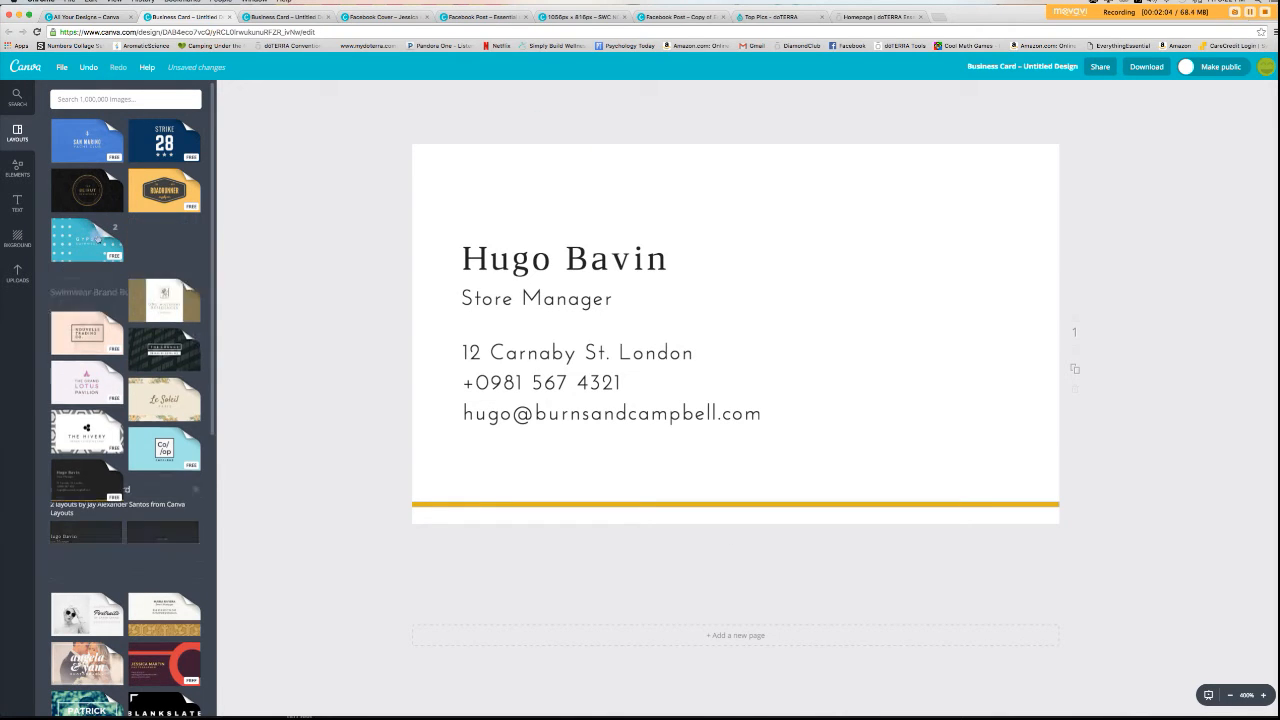
{"action": "left_click", "coordinate": [101, 346]}
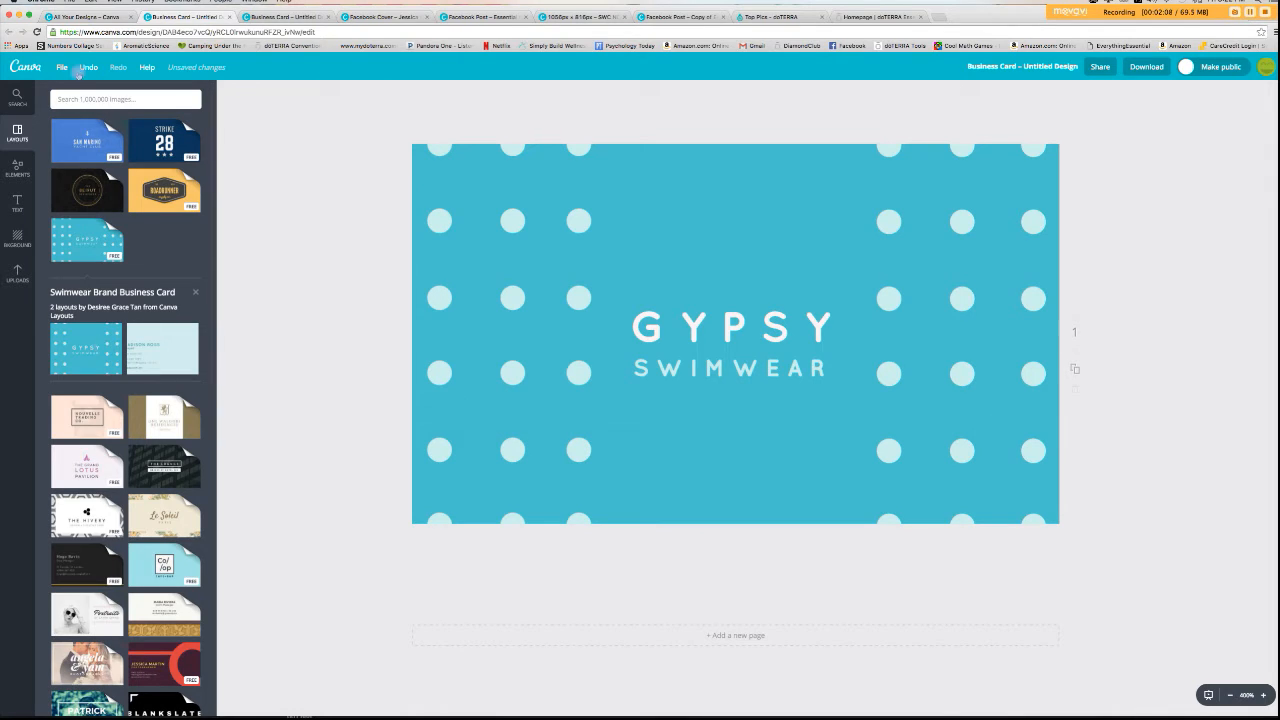
- Undo all layout and background changes on the business card until the page is blank
{"action": "left_click", "coordinate": [86, 66]}
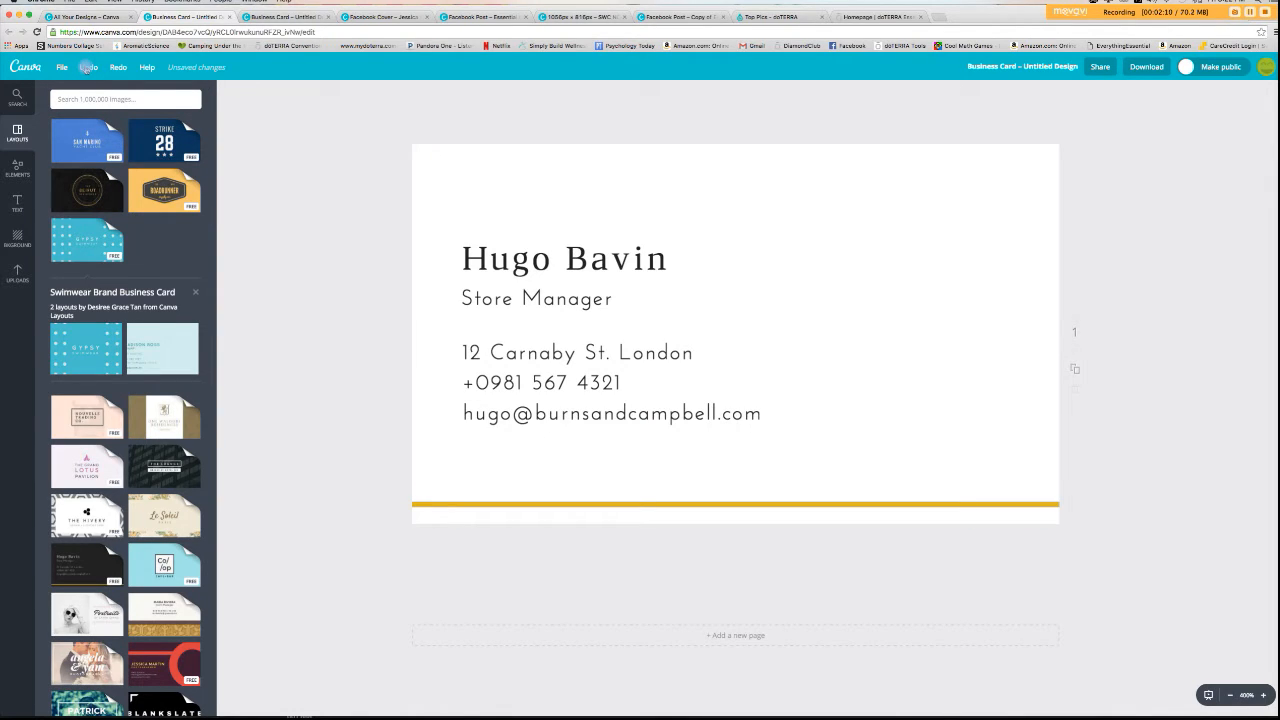
{"action": "left_click", "coordinate": [86, 66]}
{"action": "left_click", "coordinate": [86, 66]}
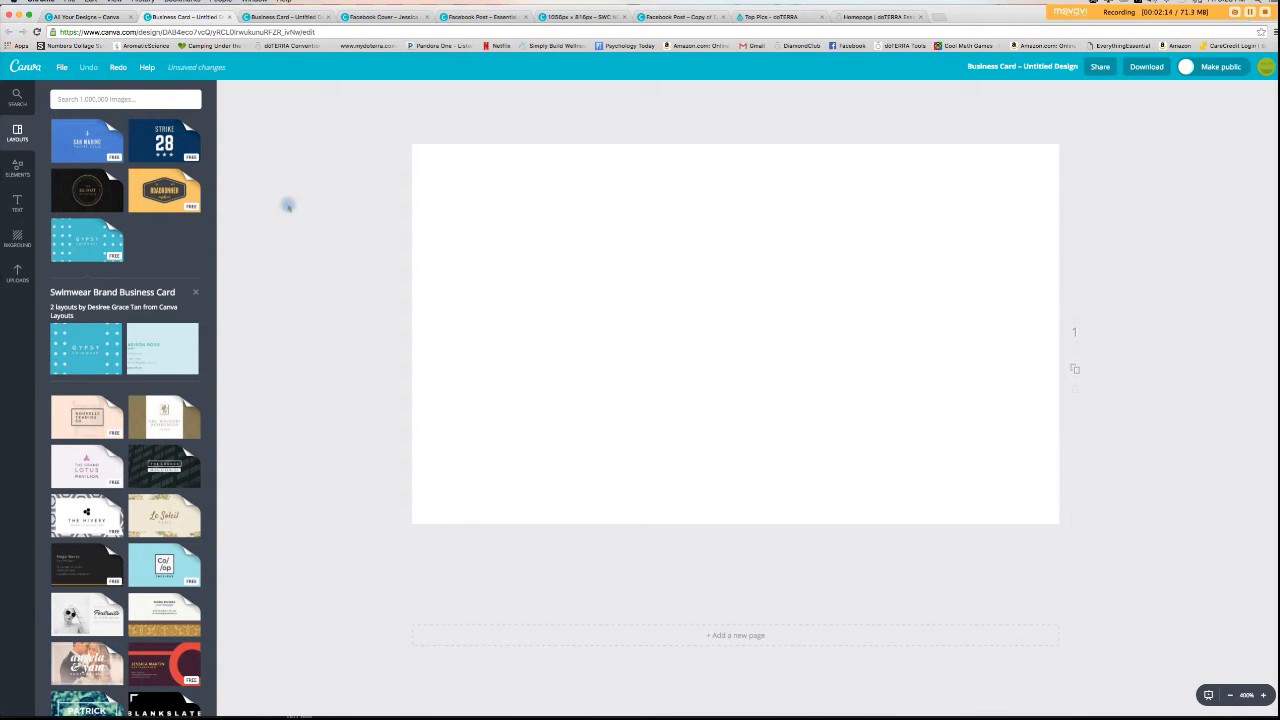
- Close the business card design, leaving without saving, and create a new Facebook Post design from the popular design types
{"action": "left_click", "coordinate": [229, 17]}
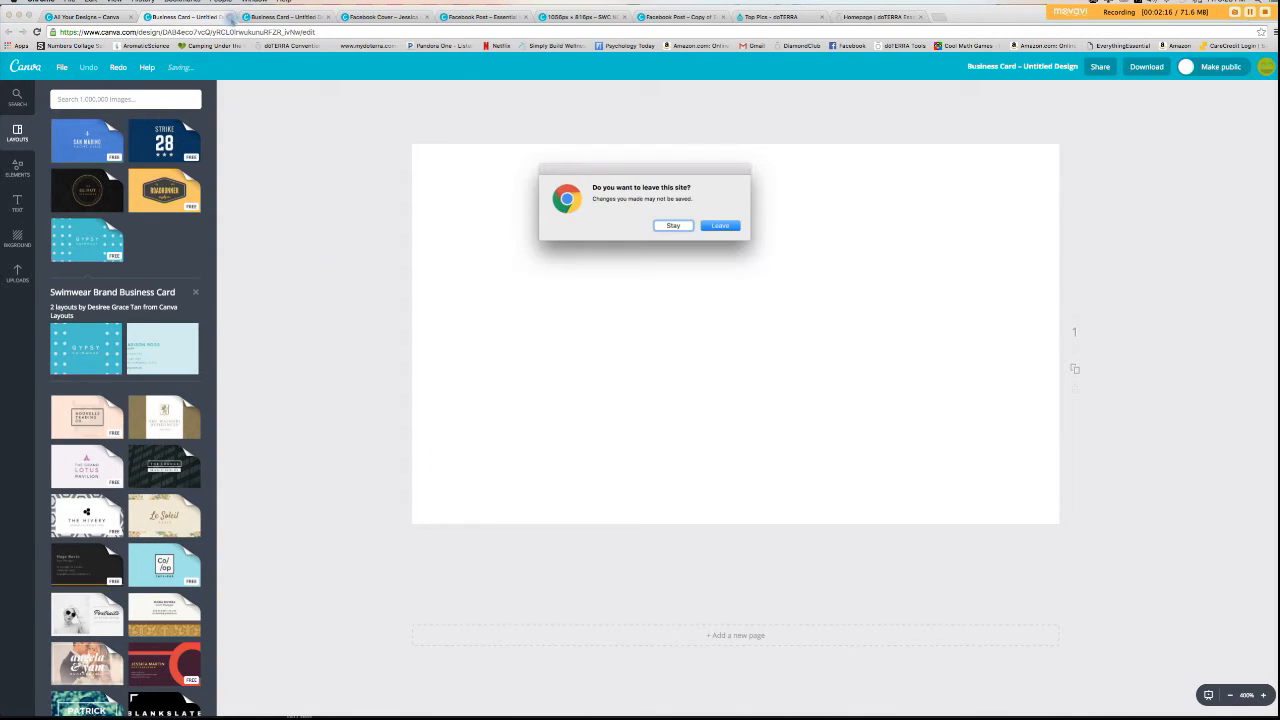
{"action": "left_click", "coordinate": [716, 226]}
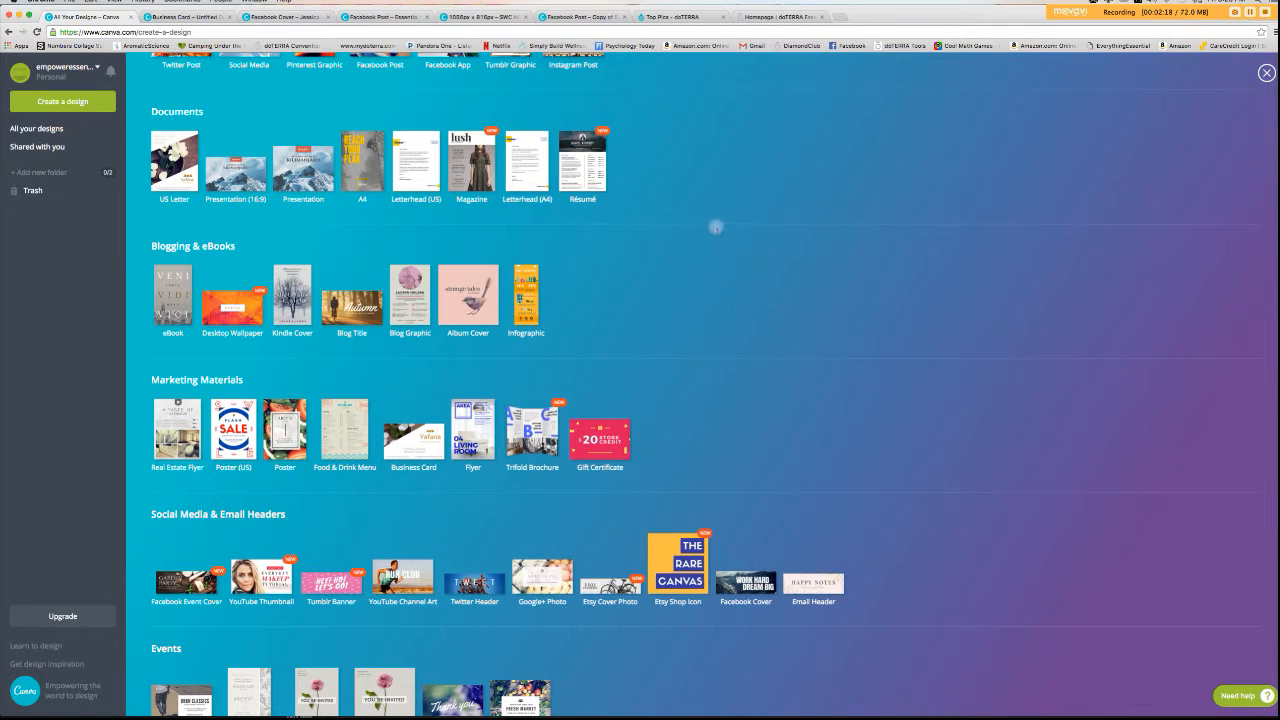
{"action": "scroll", "coordinate": [611, 285], "scroll_direction": "down", "scroll_amount": 1}
{"action": "scroll", "coordinate": [611, 285], "scroll_direction": "up", "scroll_amount": 4}
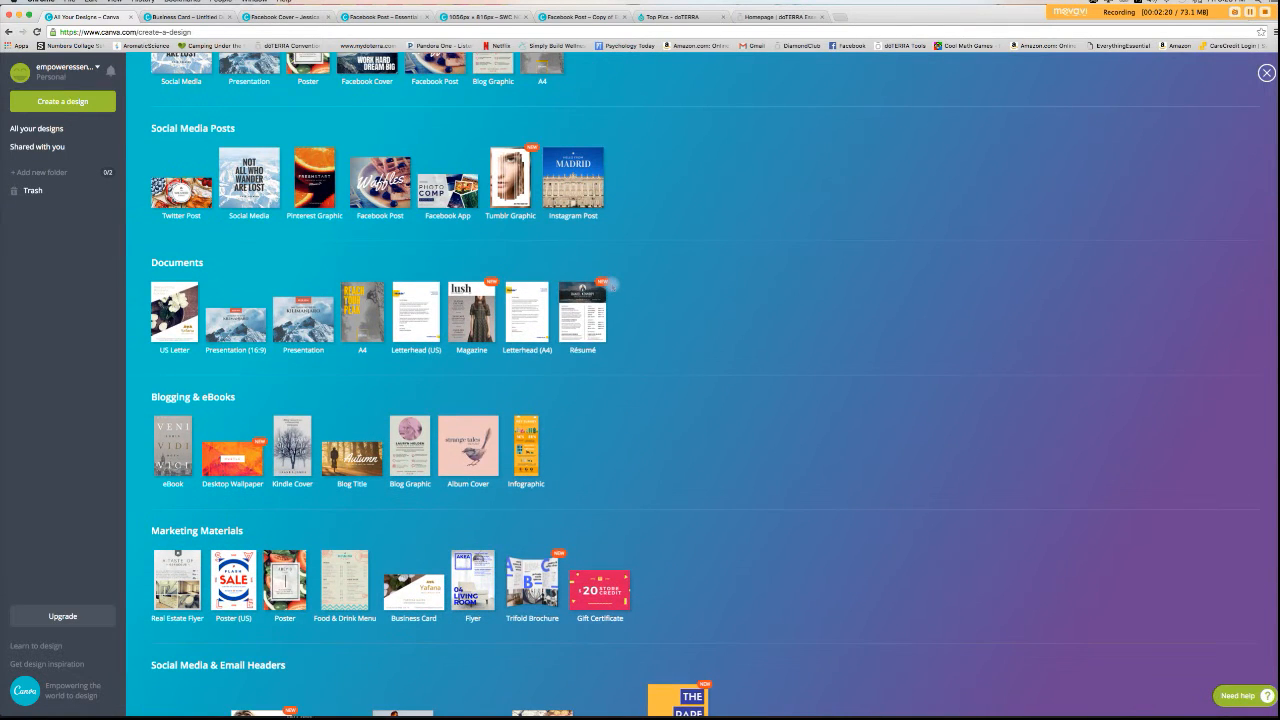
{"action": "scroll", "coordinate": [654, 366], "scroll_direction": "up", "scroll_amount": 3}
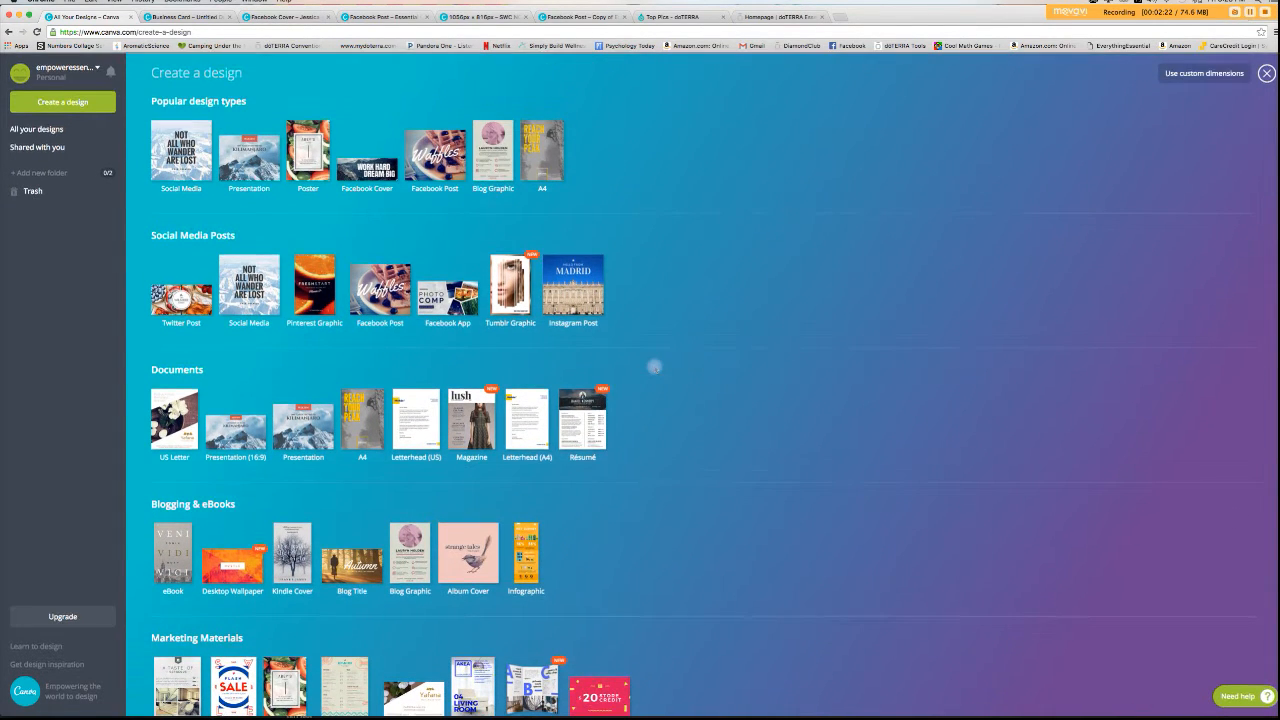
{"action": "left_click", "coordinate": [447, 164]}
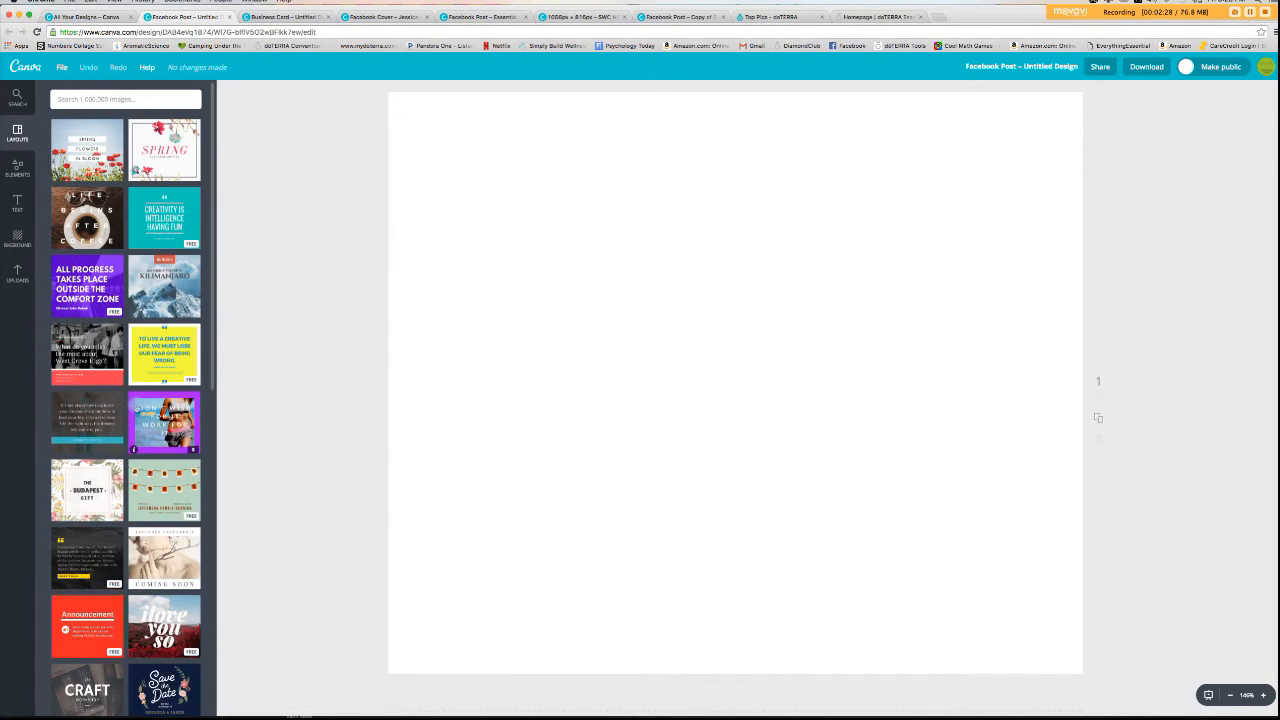
- Browse the ready-made layouts offered for Facebook posts, and close the blank post design
{"action": "scroll", "coordinate": [150, 430], "scroll_direction": "down", "scroll_amount": 5}
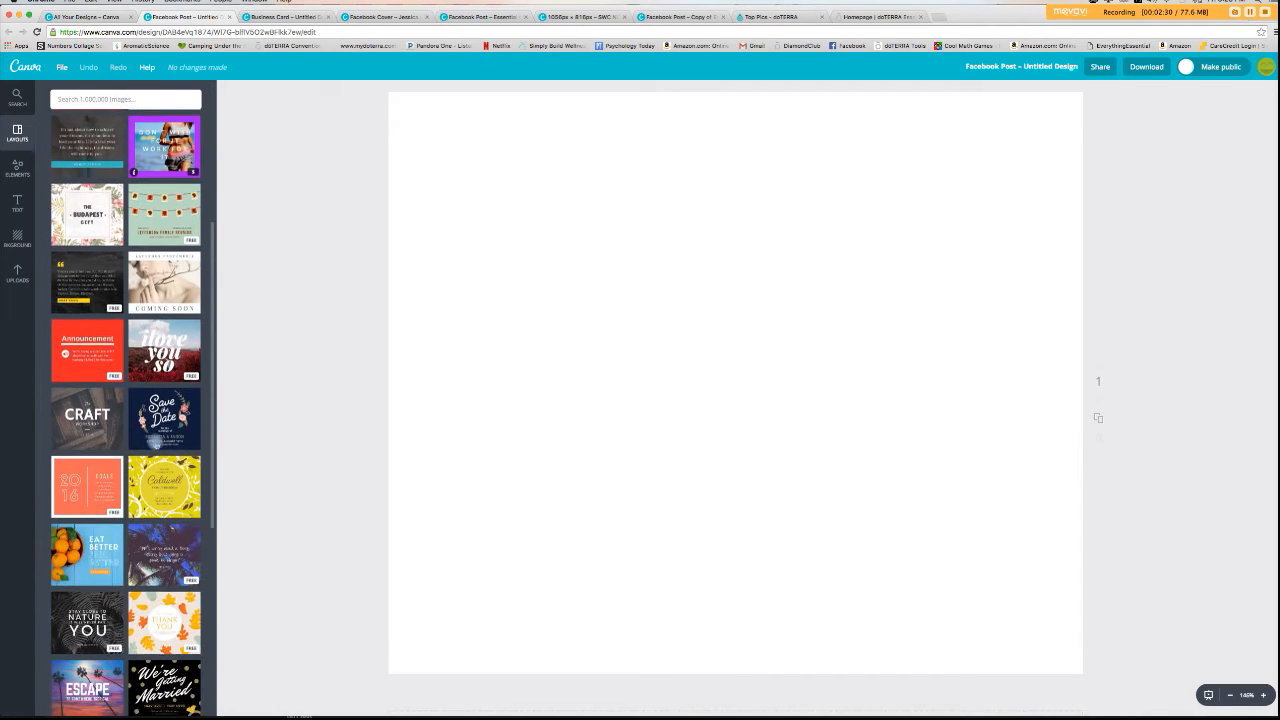
{"action": "scroll", "coordinate": [155, 441], "scroll_direction": "down", "scroll_amount": 8}
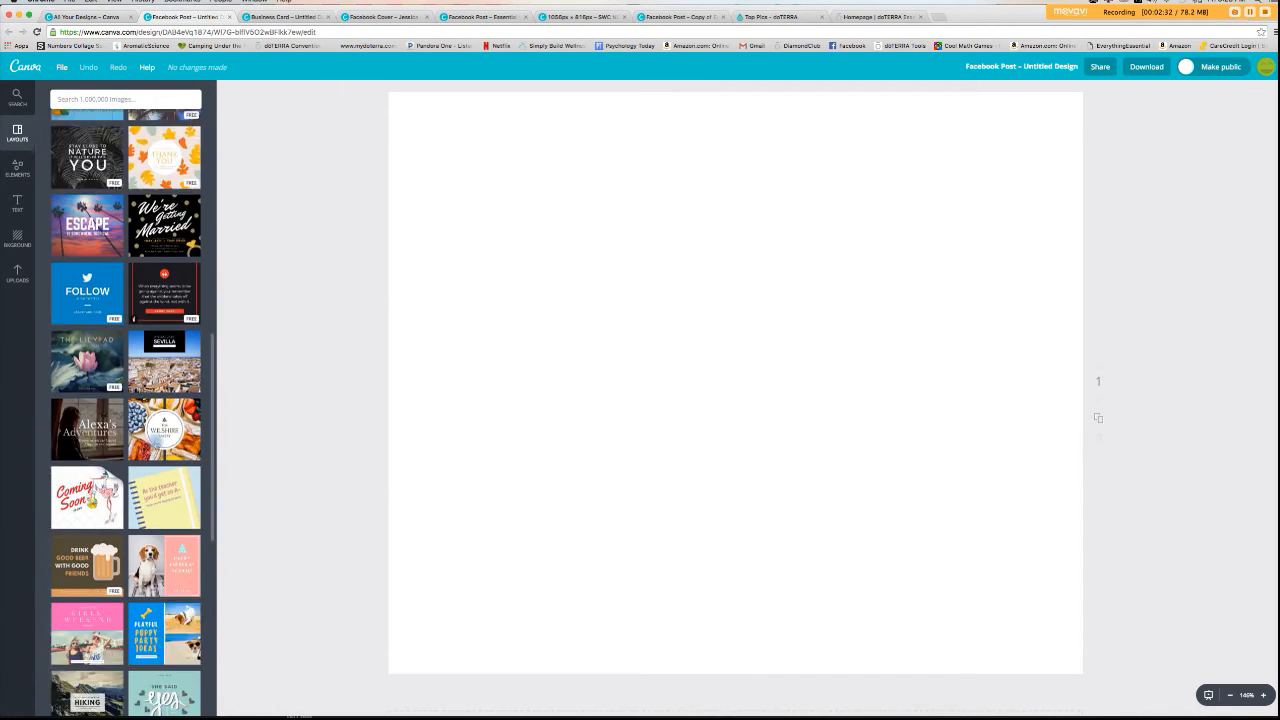
{"action": "scroll", "coordinate": [128, 440], "scroll_direction": "down", "scroll_amount": 2}
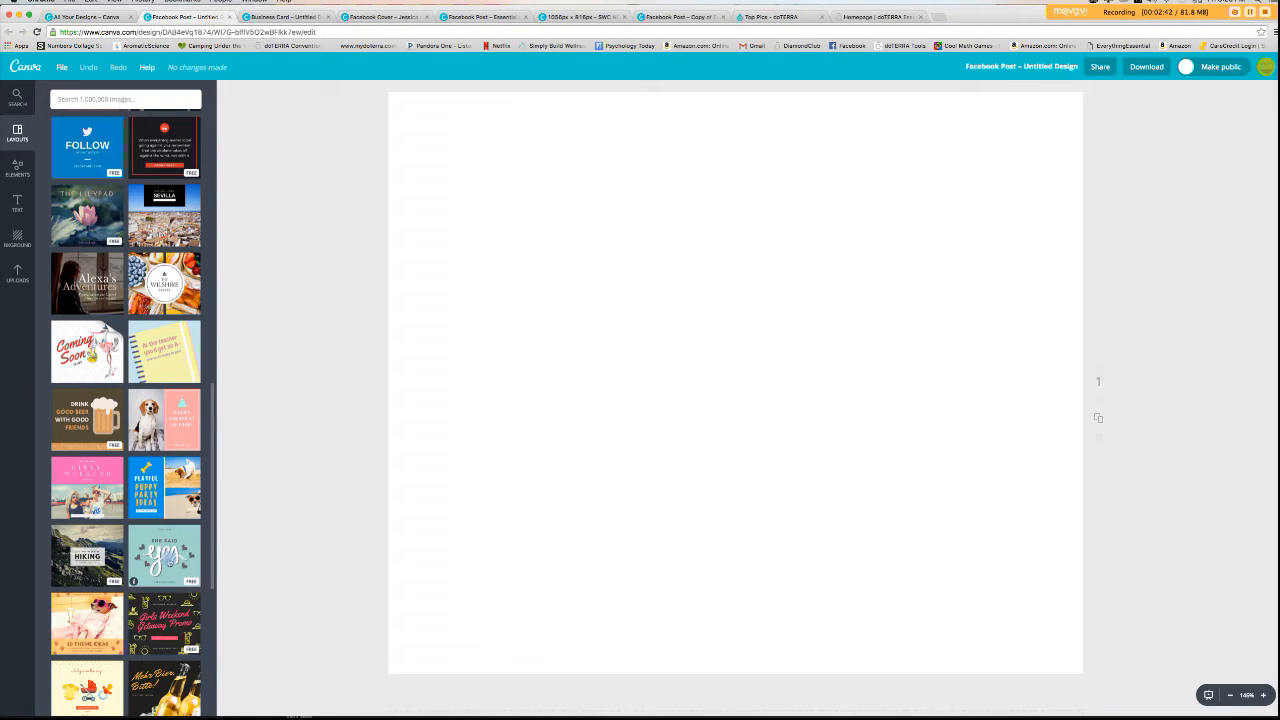
{"action": "scroll", "coordinate": [168, 556], "scroll_direction": "down", "scroll_amount": 10}
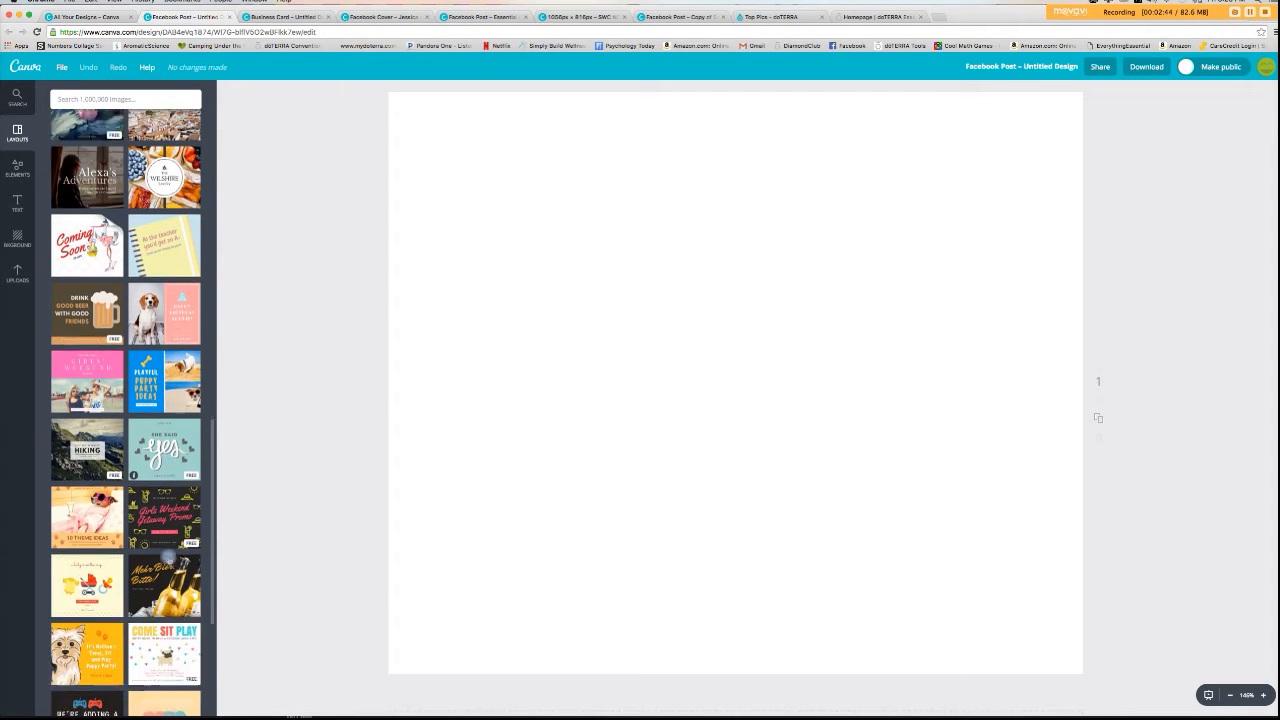
{"action": "scroll", "coordinate": [168, 556], "scroll_direction": "down", "scroll_amount": 3}
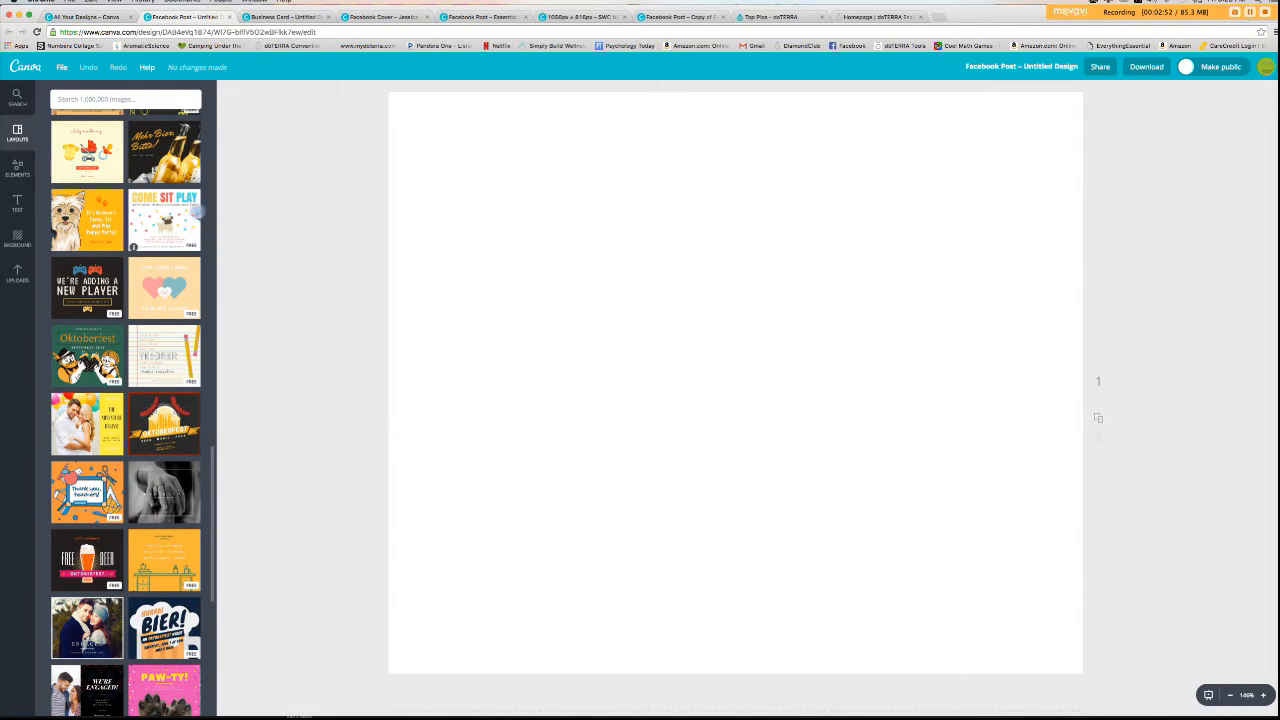
{"action": "left_click", "coordinate": [229, 17]}
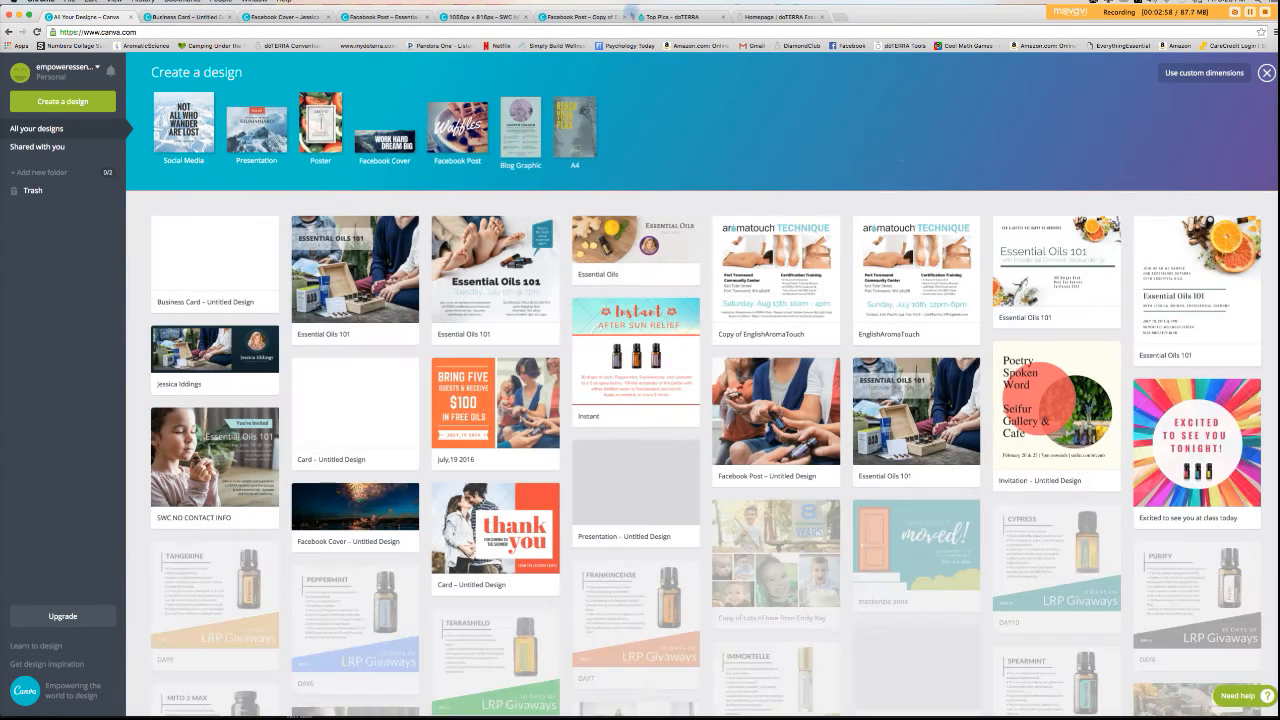
- Review the open example designs: the Facebook cover, the Essential Oils 101 post, the SWC invitation and the AromaTouch Technique flyer
{"action": "left_click", "coordinate": [283, 17]}
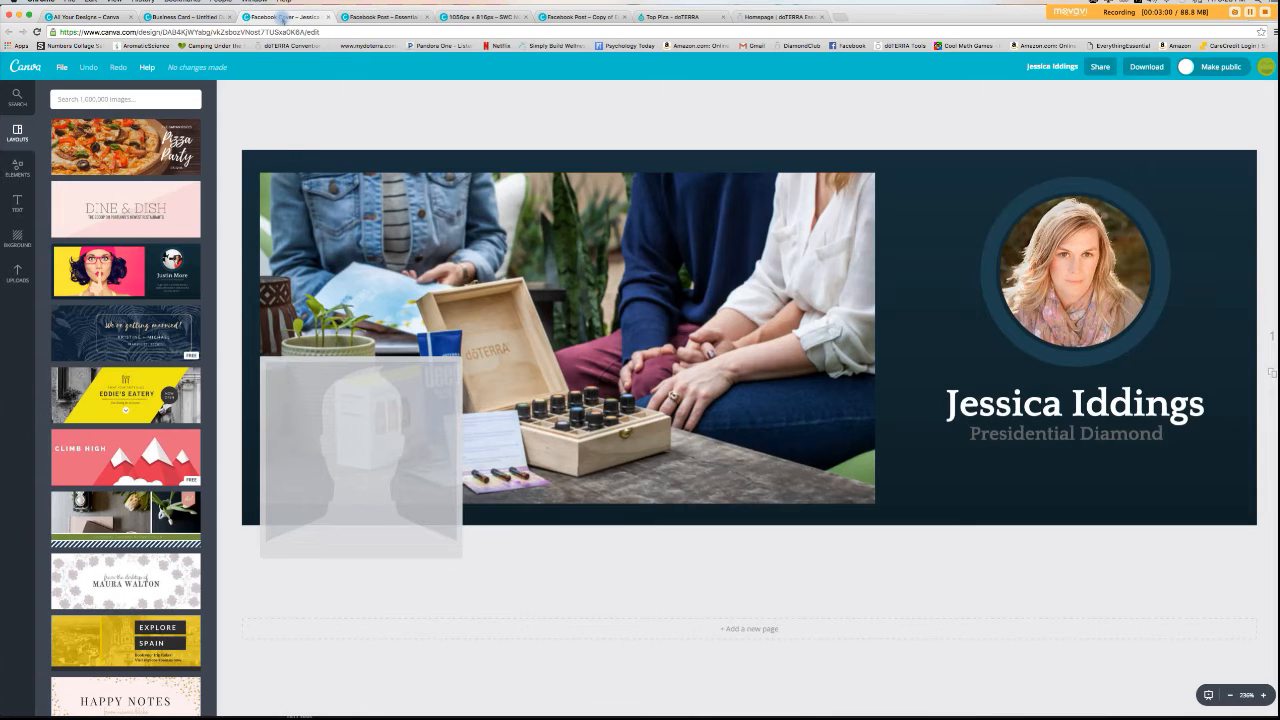
{"action": "left_click", "coordinate": [370, 17]}
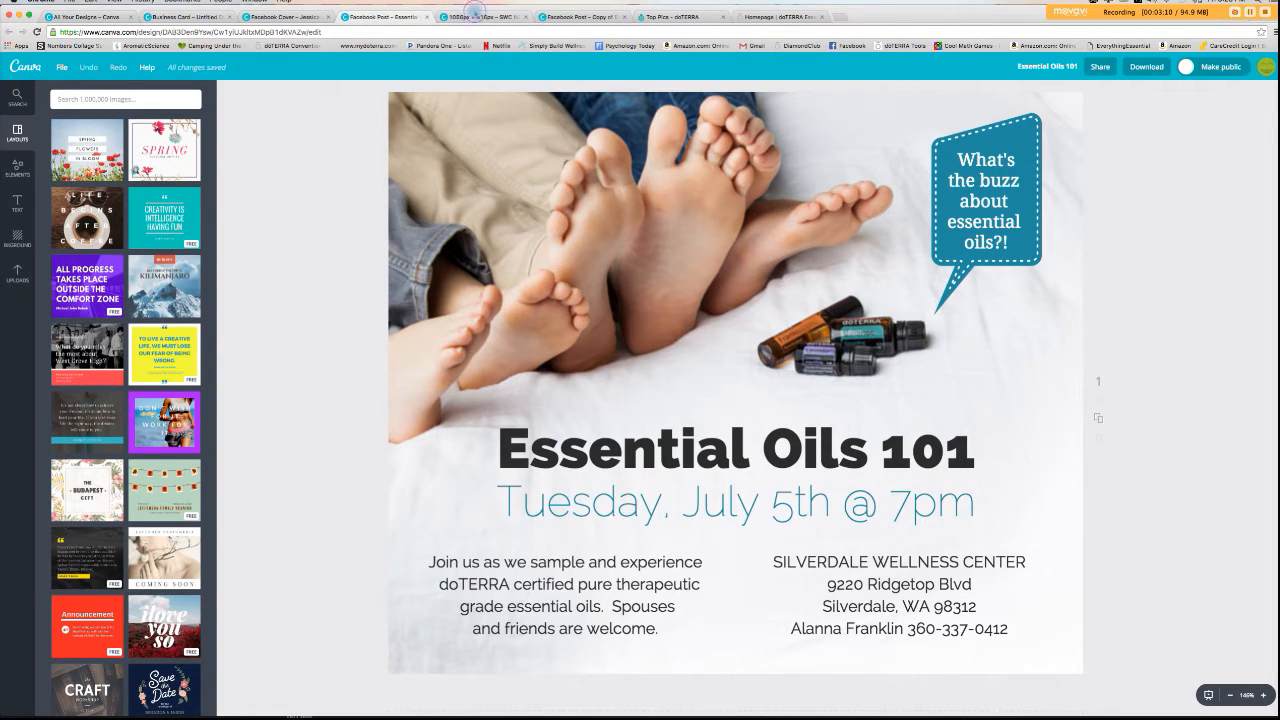
{"action": "left_click", "coordinate": [477, 17]}
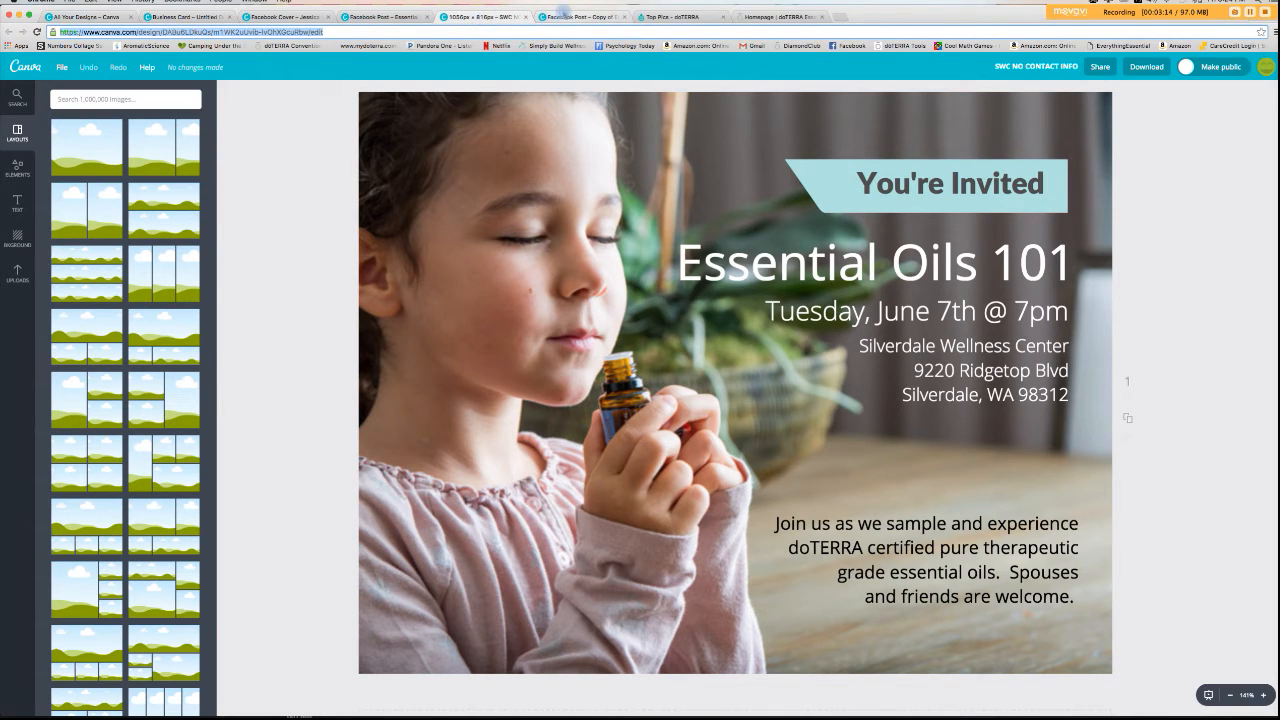
{"action": "left_click", "coordinate": [565, 12]}
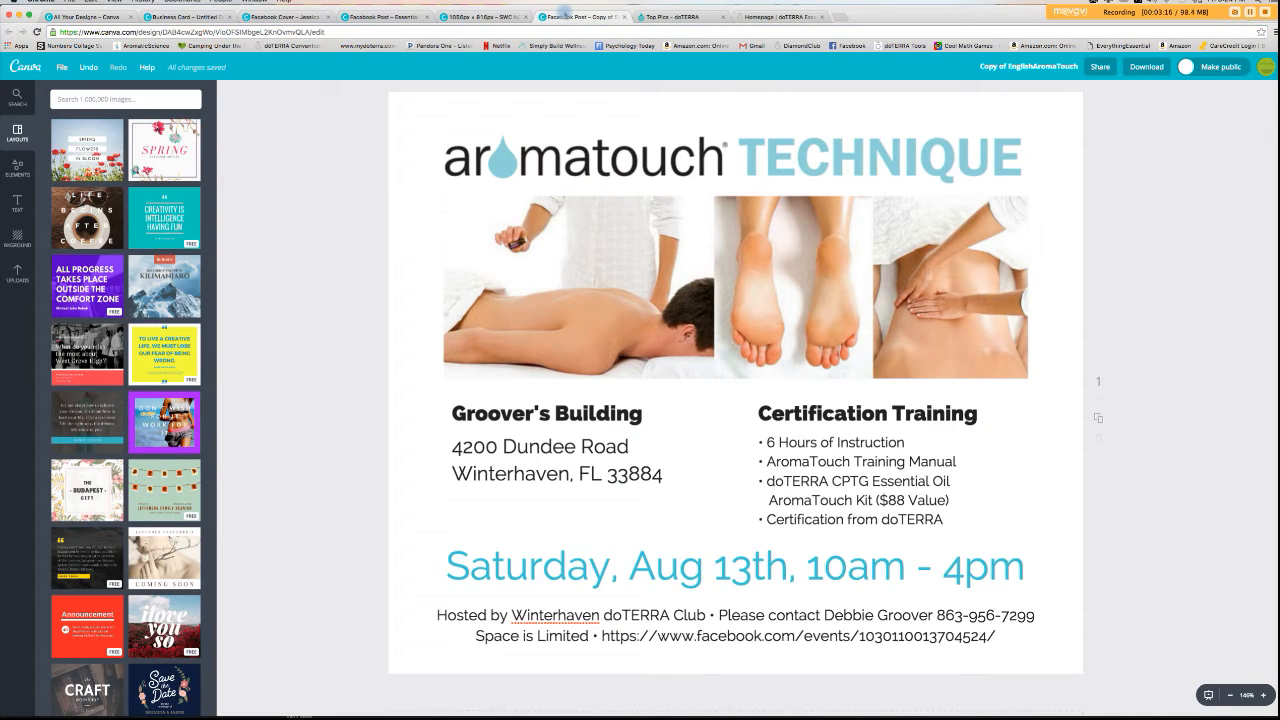
{"action": "left_click", "coordinate": [487, 17]}
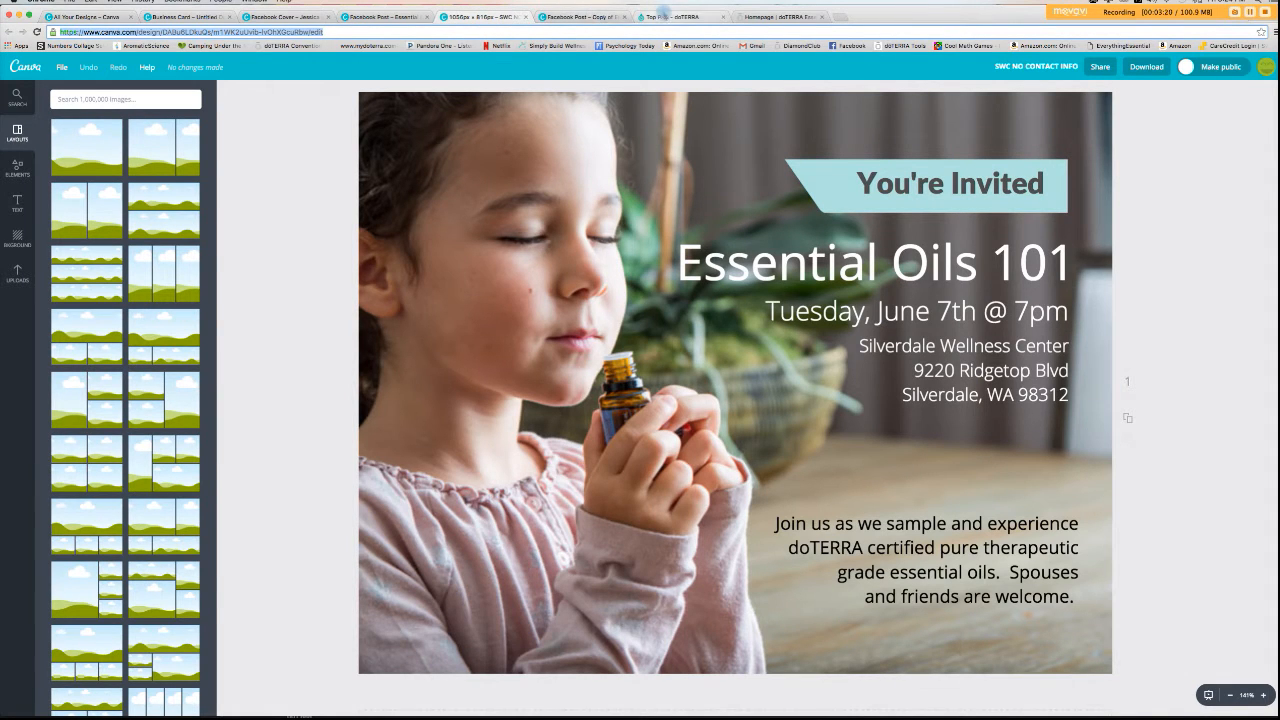
- Switch to the presentTERRA Top Pics gallery and open the Oils & Plants Immune Glance photo pack
{"action": "left_click", "coordinate": [662, 16]}
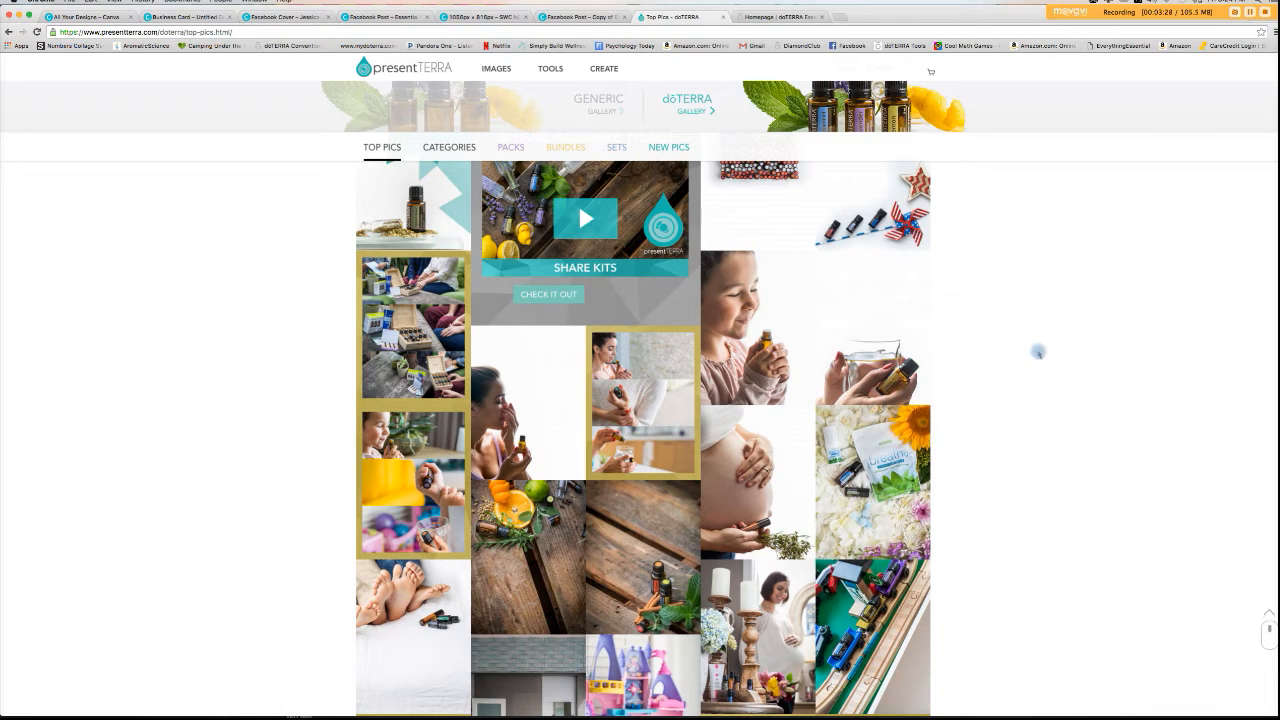
{"action": "scroll", "coordinate": [1038, 352], "scroll_direction": "down", "scroll_amount": 3}
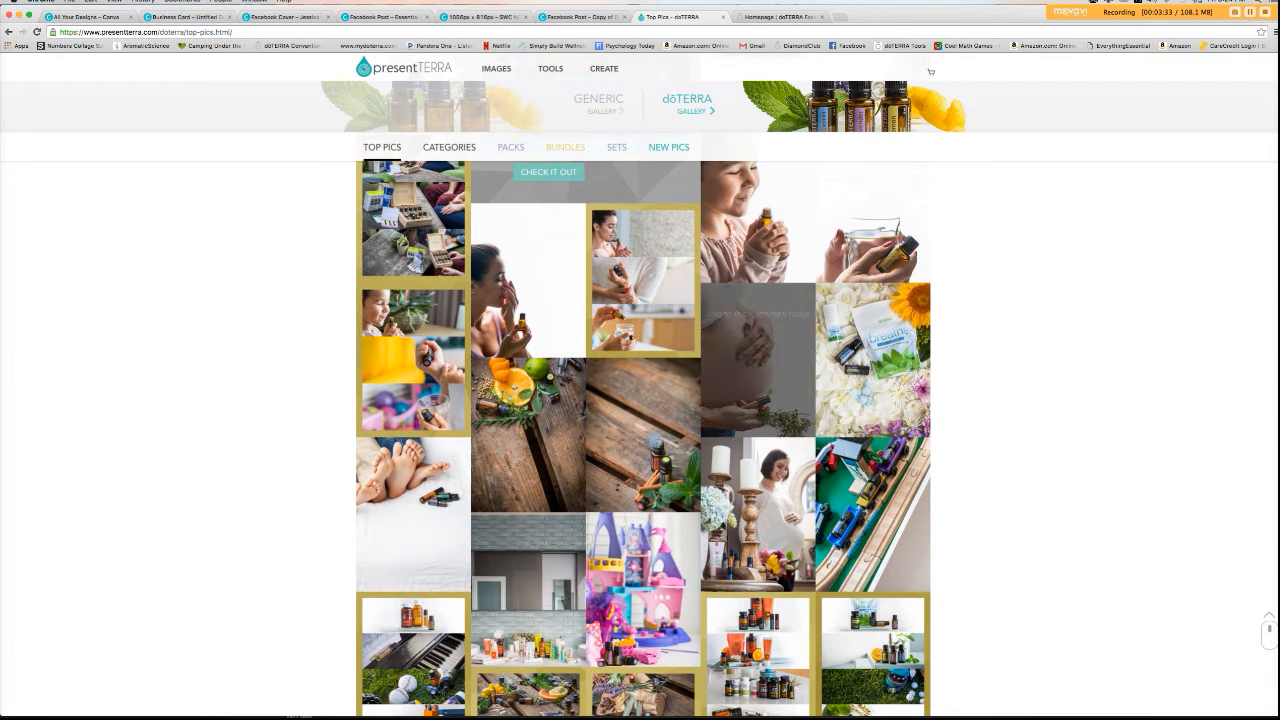
{"action": "mouse_move", "coordinate": [656, 445]}
{"action": "left_click", "coordinate": [657, 460]}
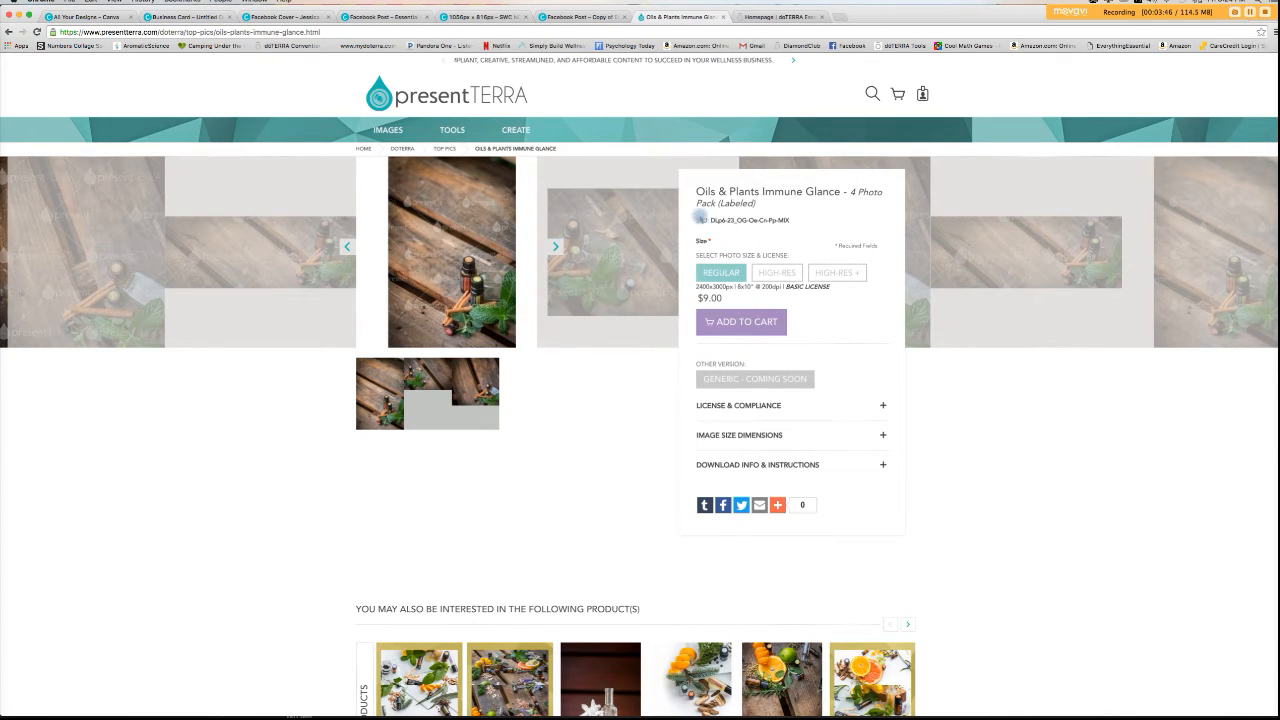
- Check the photo pack's High-Res size option and browse through its preview photos
{"action": "left_click", "coordinate": [783, 272]}
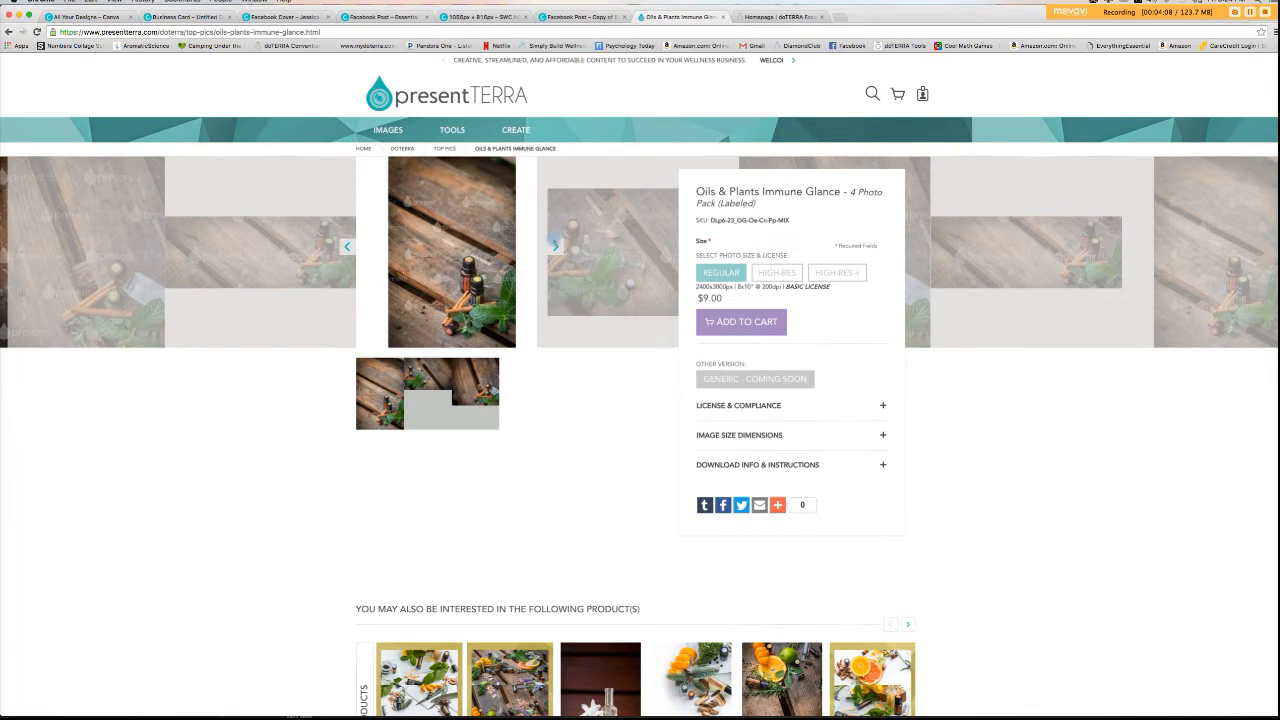
{"action": "left_click", "coordinate": [554, 246]}
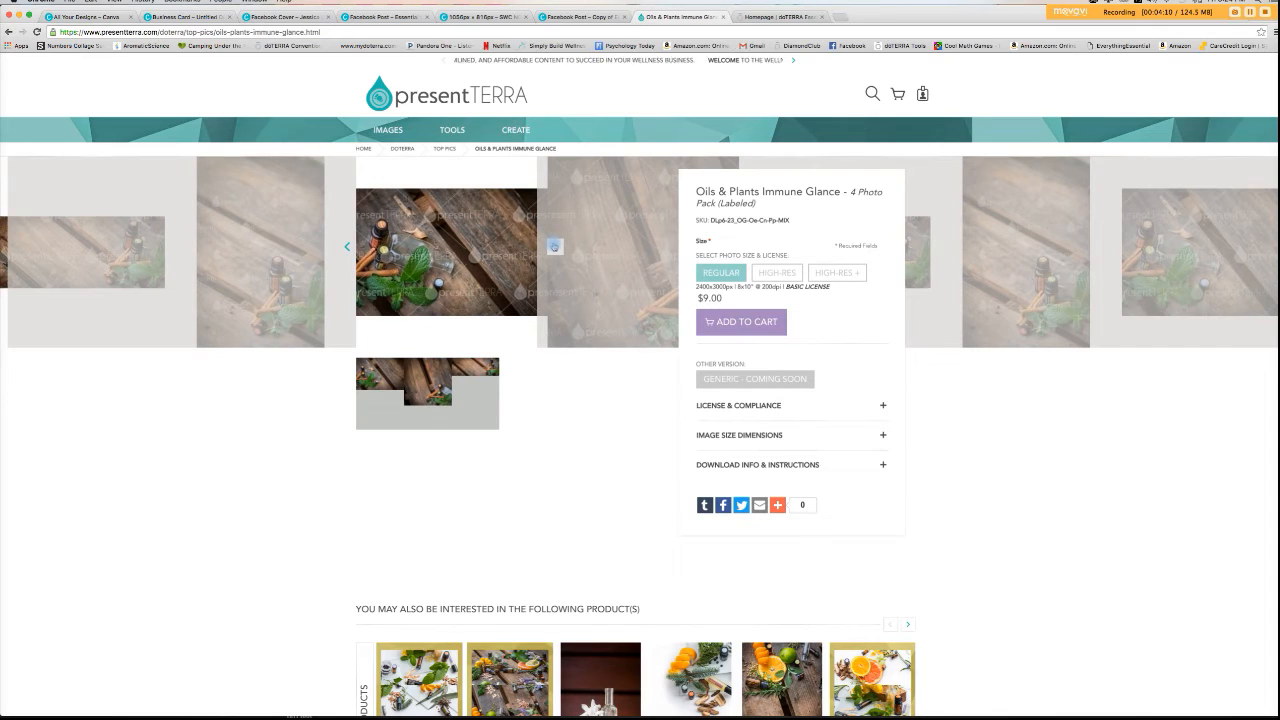
{"action": "left_click", "coordinate": [554, 246]}
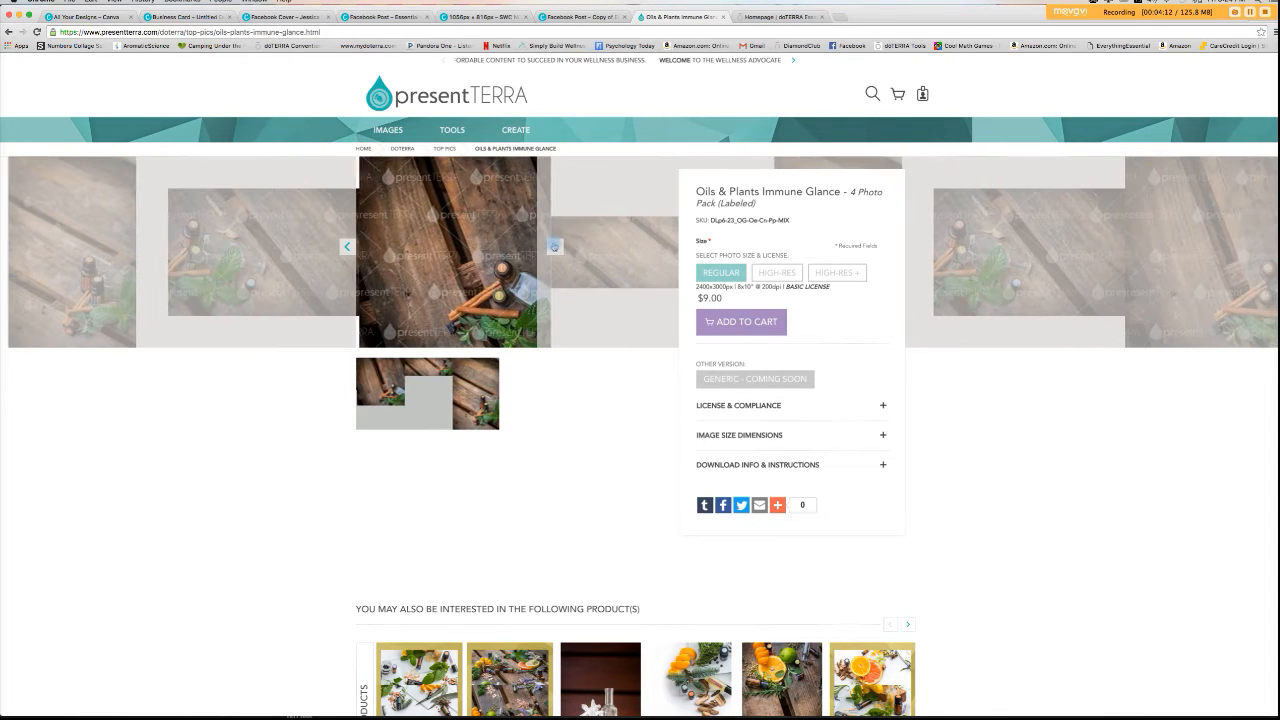
- Browse the photo pack's previews and related products, and preview the Oils & Plants Focus Glance pack
{"action": "left_click", "coordinate": [554, 246]}
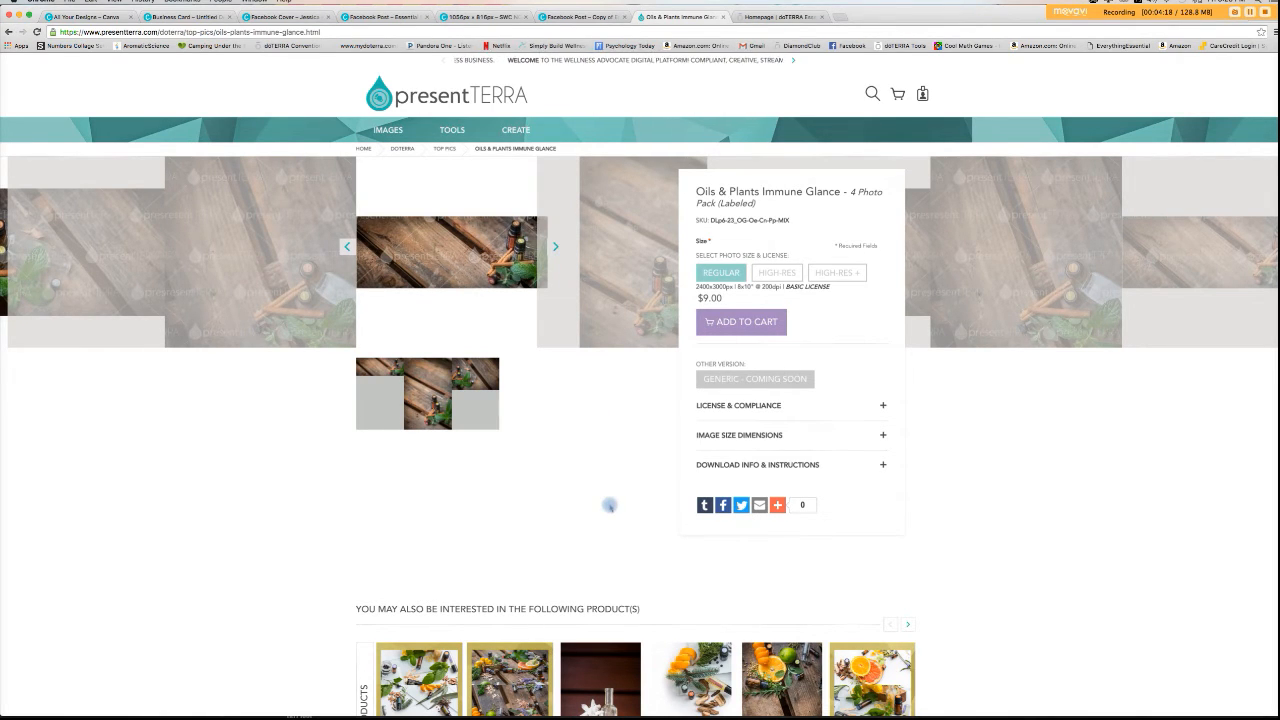
{"action": "scroll", "coordinate": [609, 506], "scroll_direction": "down", "scroll_amount": 2}
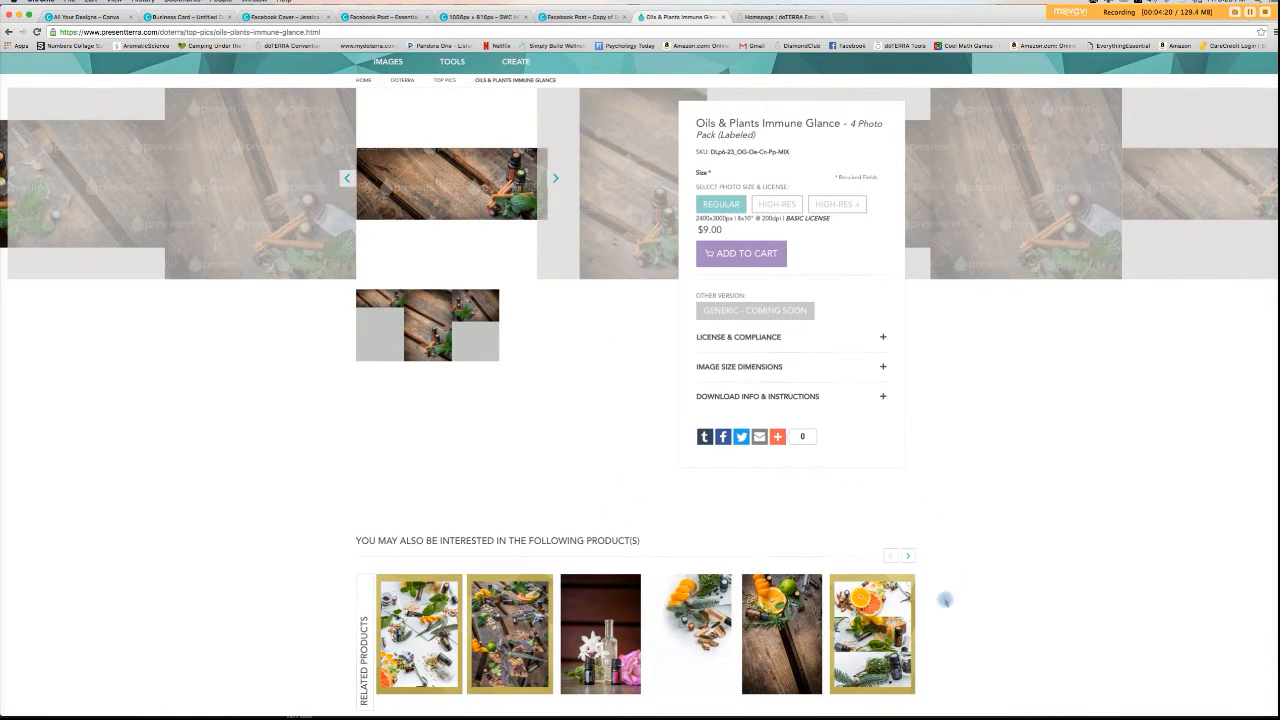
{"action": "scroll", "coordinate": [945, 600], "scroll_direction": "down", "scroll_amount": 2}
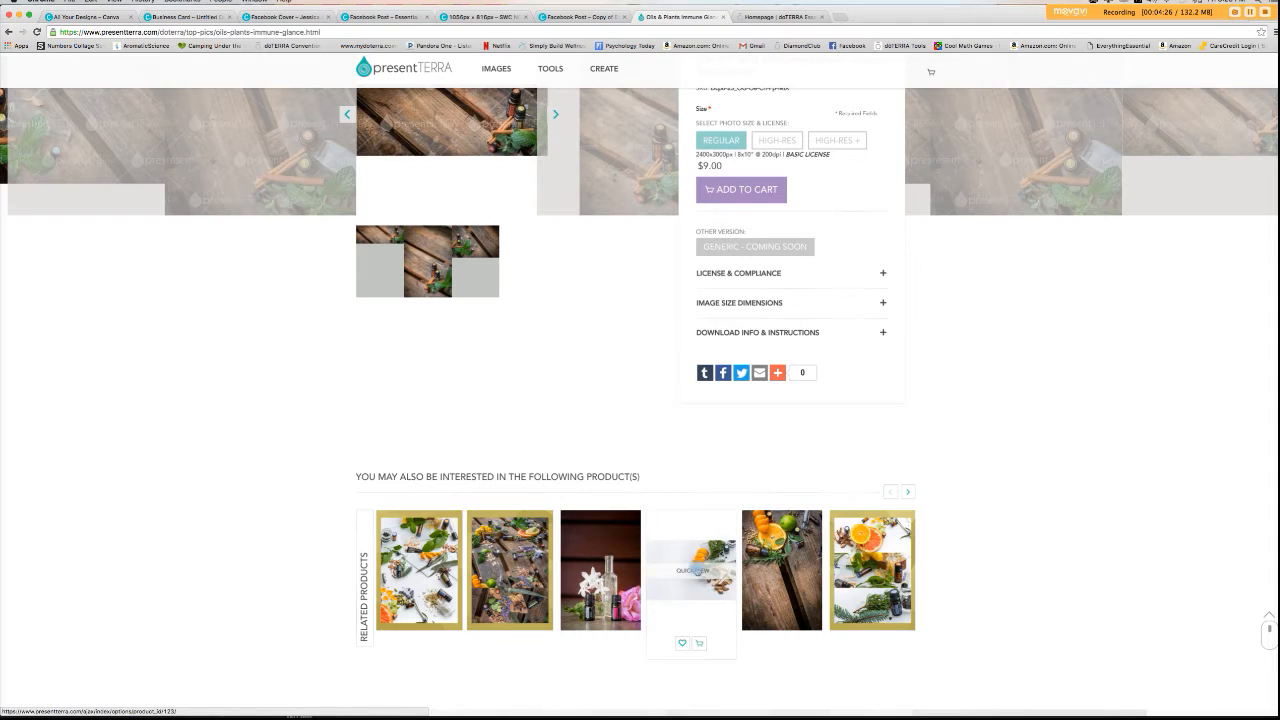
{"action": "left_click", "coordinate": [694, 570]}
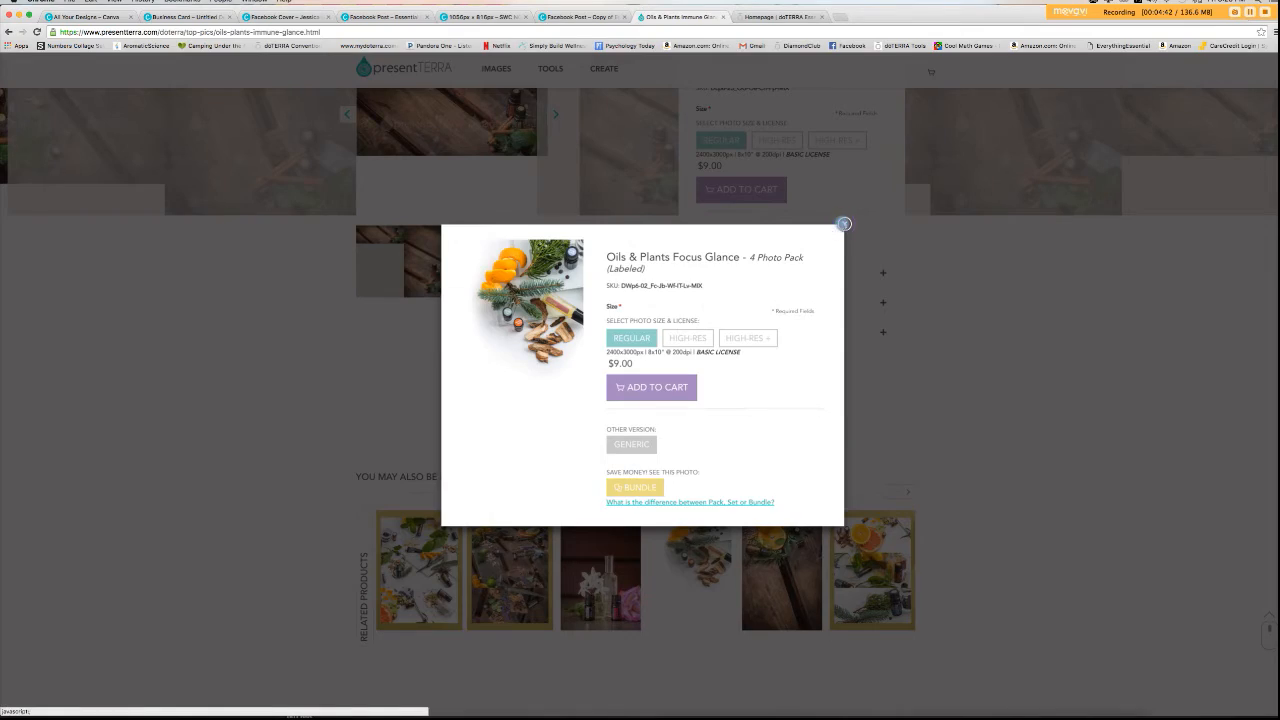
{"action": "left_click", "coordinate": [843, 224]}
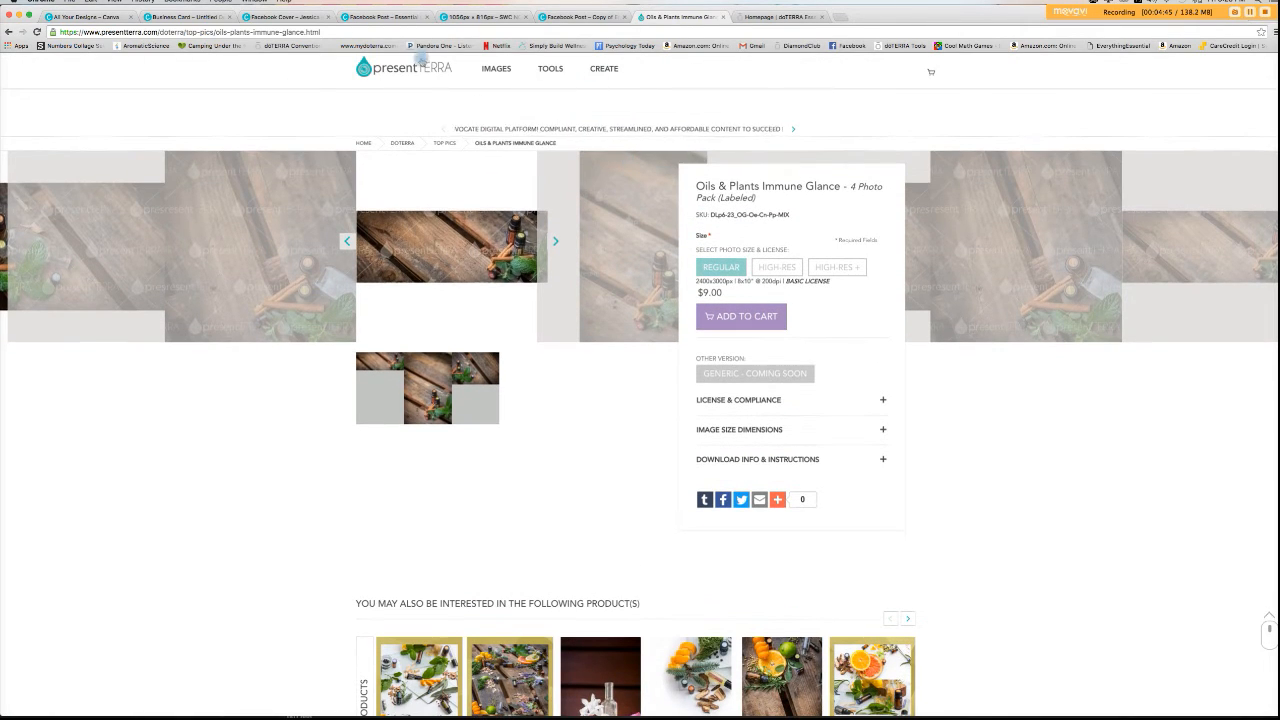
- Return to the presentTERRA home page, enter the dōTERRA gallery, and review the American Unity dōTERRA Community pack and its related products
{"action": "left_click", "coordinate": [418, 66]}
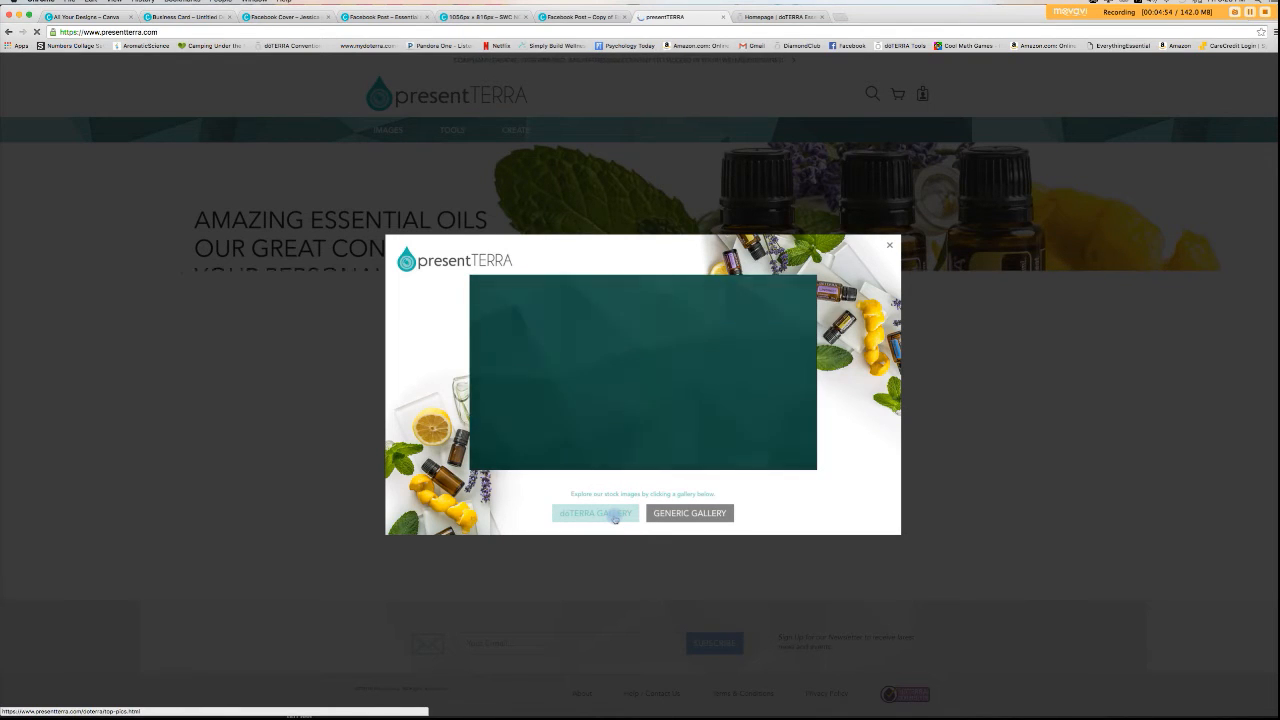
{"action": "left_click", "coordinate": [595, 513]}
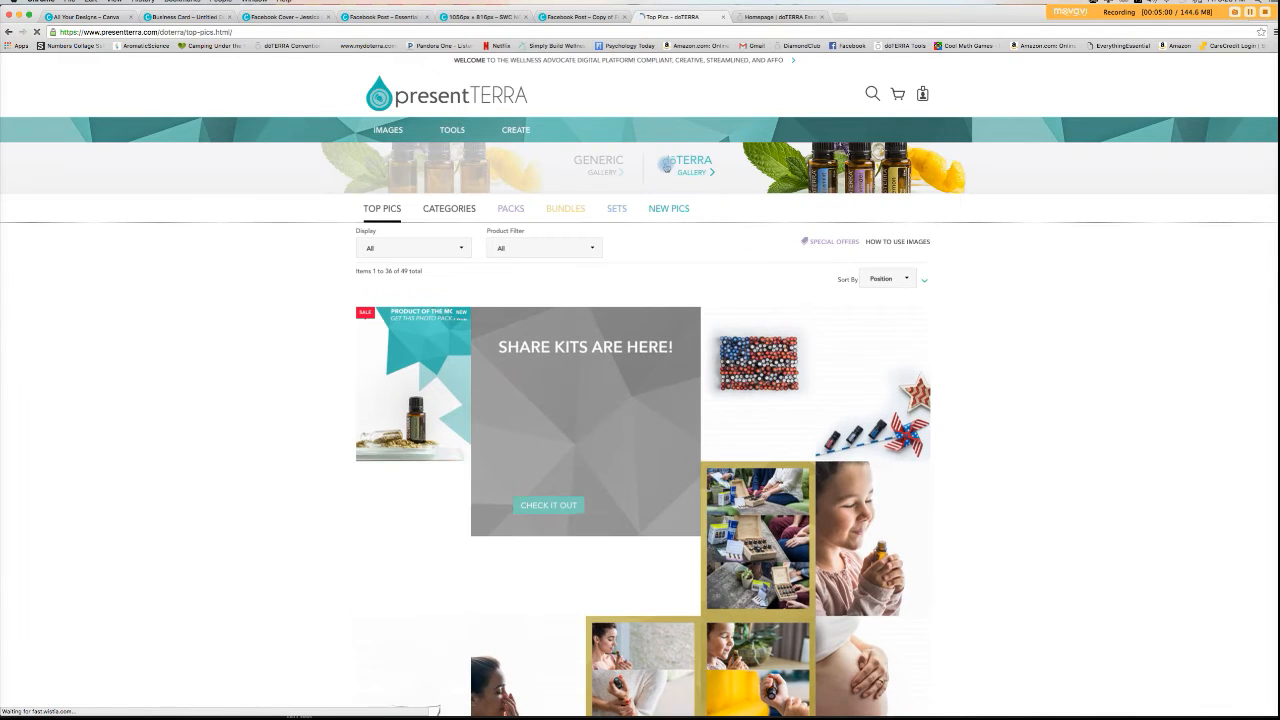
{"action": "mouse_move", "coordinate": [771, 380]}
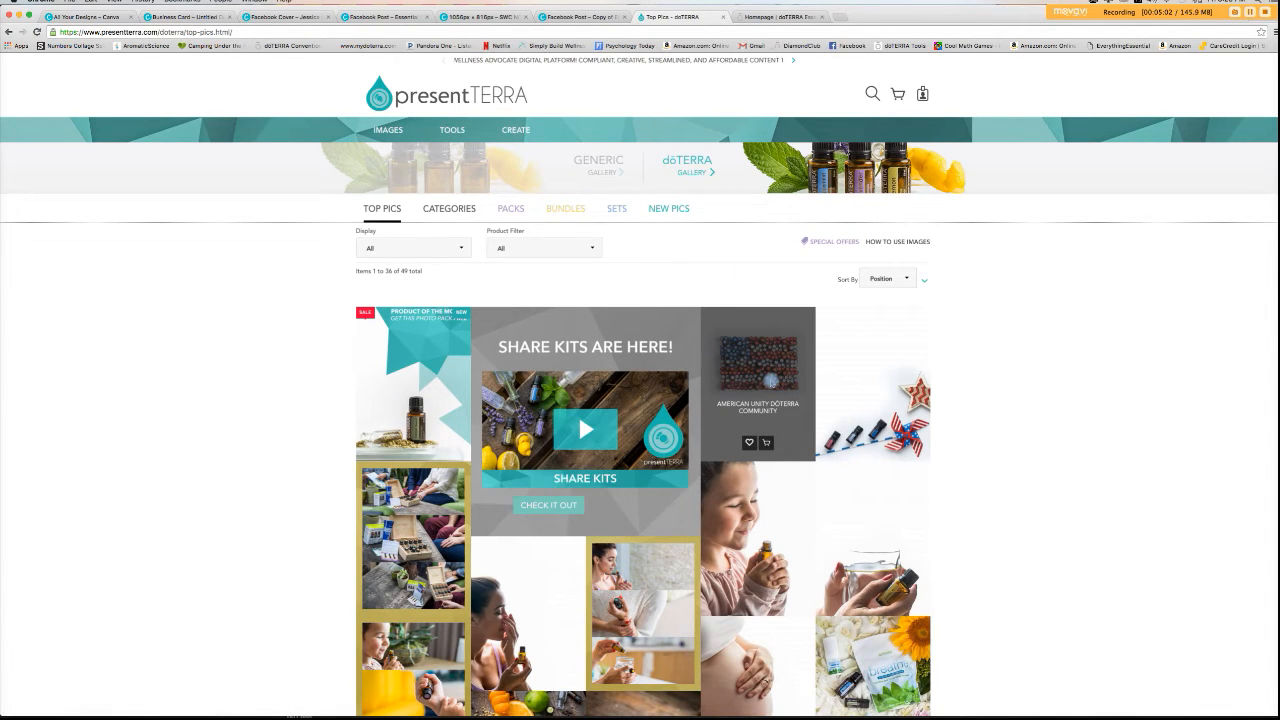
{"action": "left_click", "coordinate": [760, 408]}
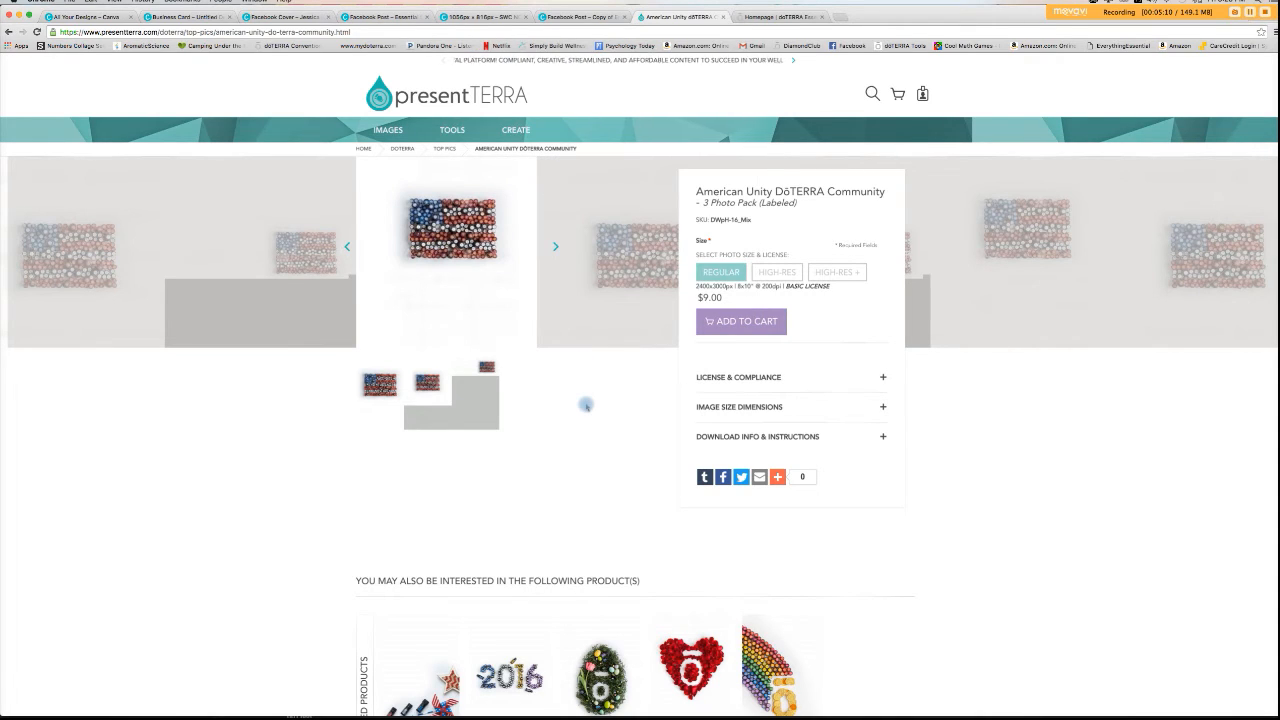
{"action": "scroll", "coordinate": [586, 405], "scroll_direction": "down", "scroll_amount": 2}
{"action": "scroll", "coordinate": [586, 405], "scroll_direction": "up", "scroll_amount": 1}
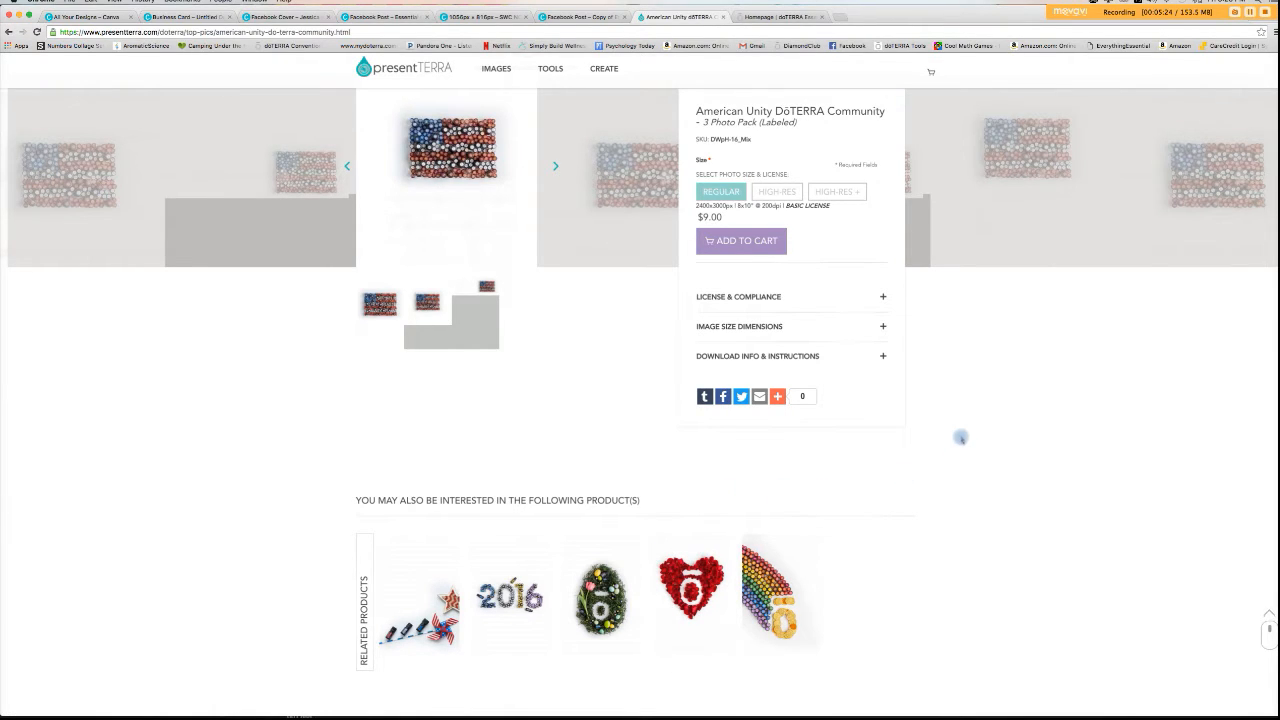
{"action": "scroll", "coordinate": [960, 437], "scroll_direction": "up", "scroll_amount": 2}
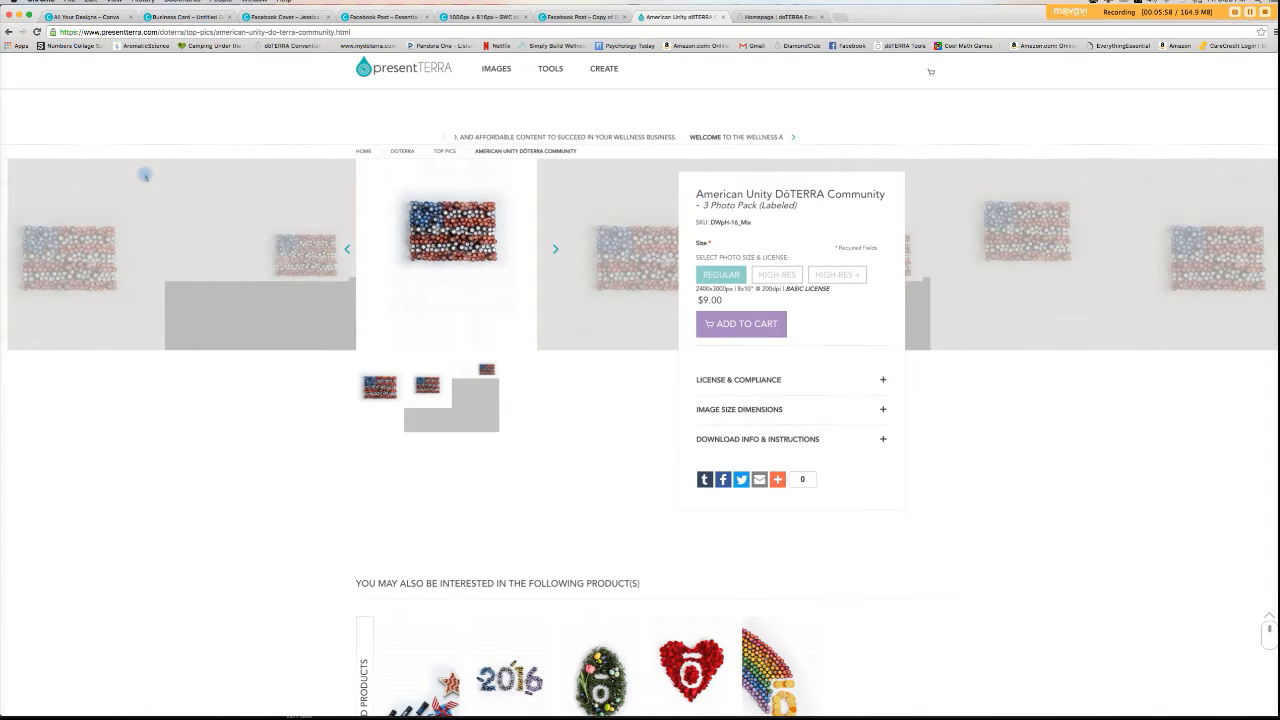
- Switch to Canva's list of all designs, and view and close the Essential Oils 101 post with the feet photo
{"action": "left_click", "coordinate": [98, 17]}
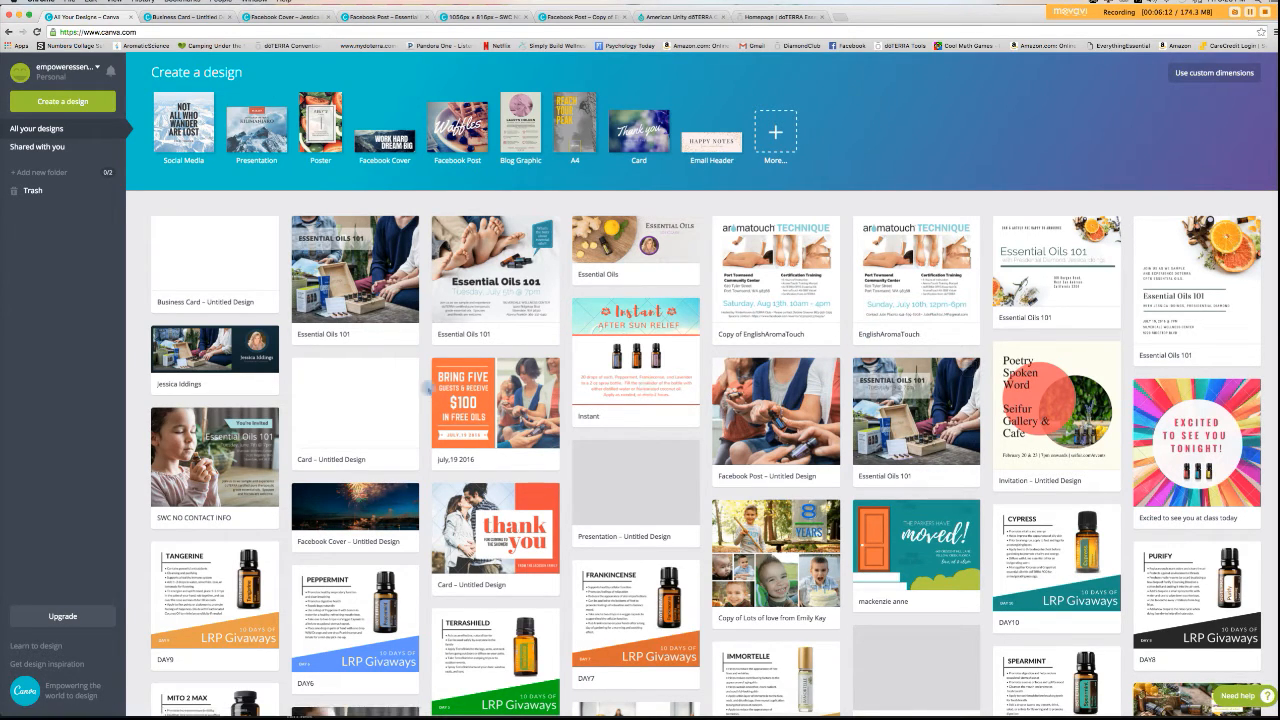
{"action": "left_click", "coordinate": [487, 285]}
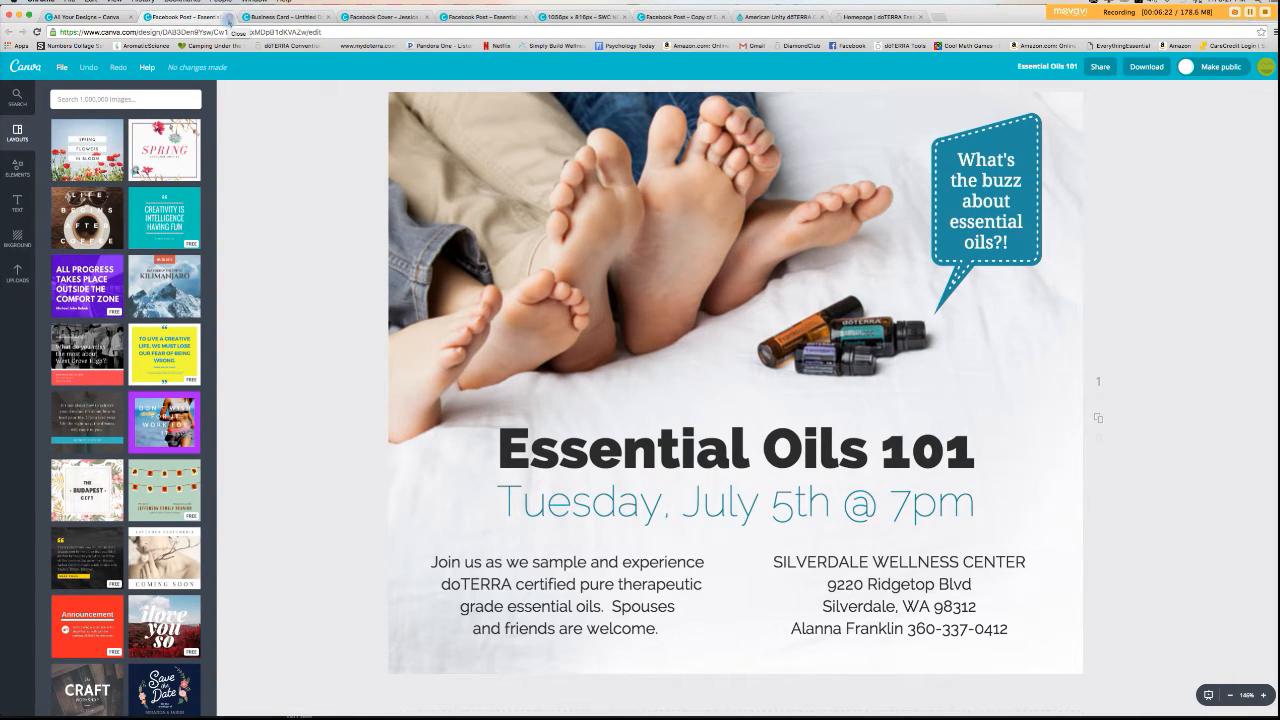
{"action": "left_click", "coordinate": [228, 18]}
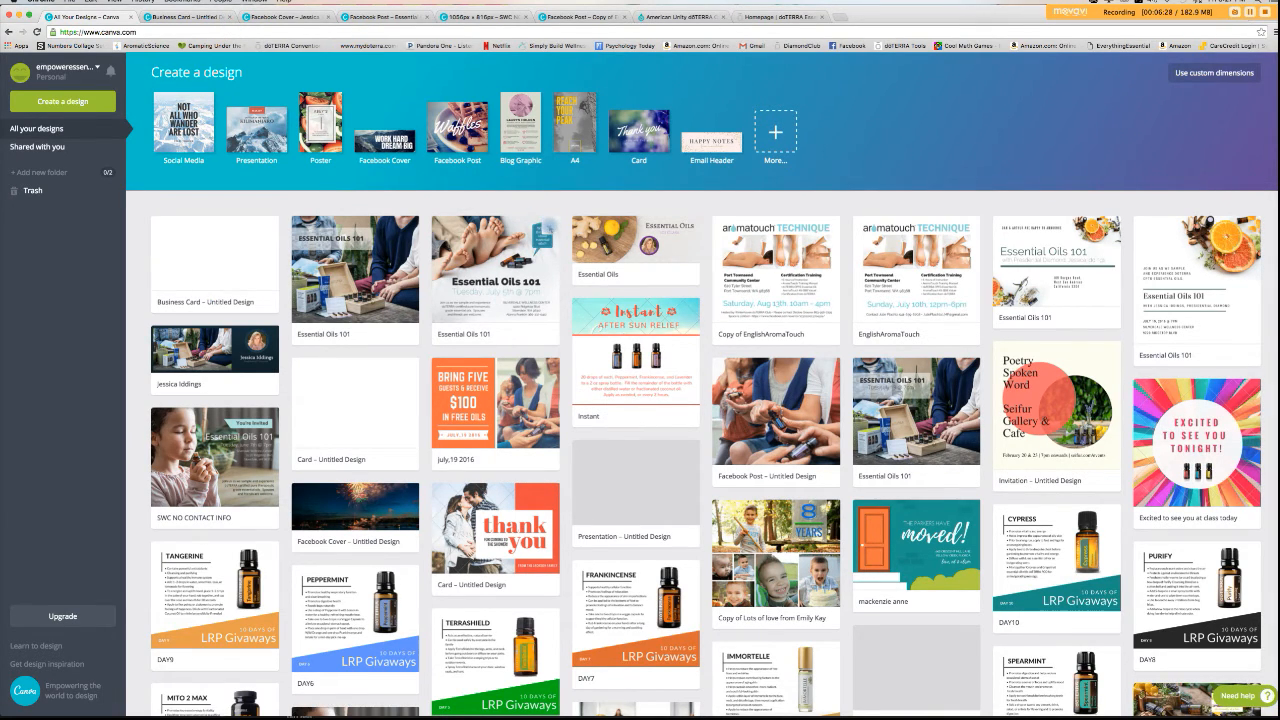
- Make a copy of the Essential Oils 101 post with the feet photo and open the copy
{"action": "left_click", "coordinate": [548, 228]}
{"action": "left_click", "coordinate": [590, 256]}
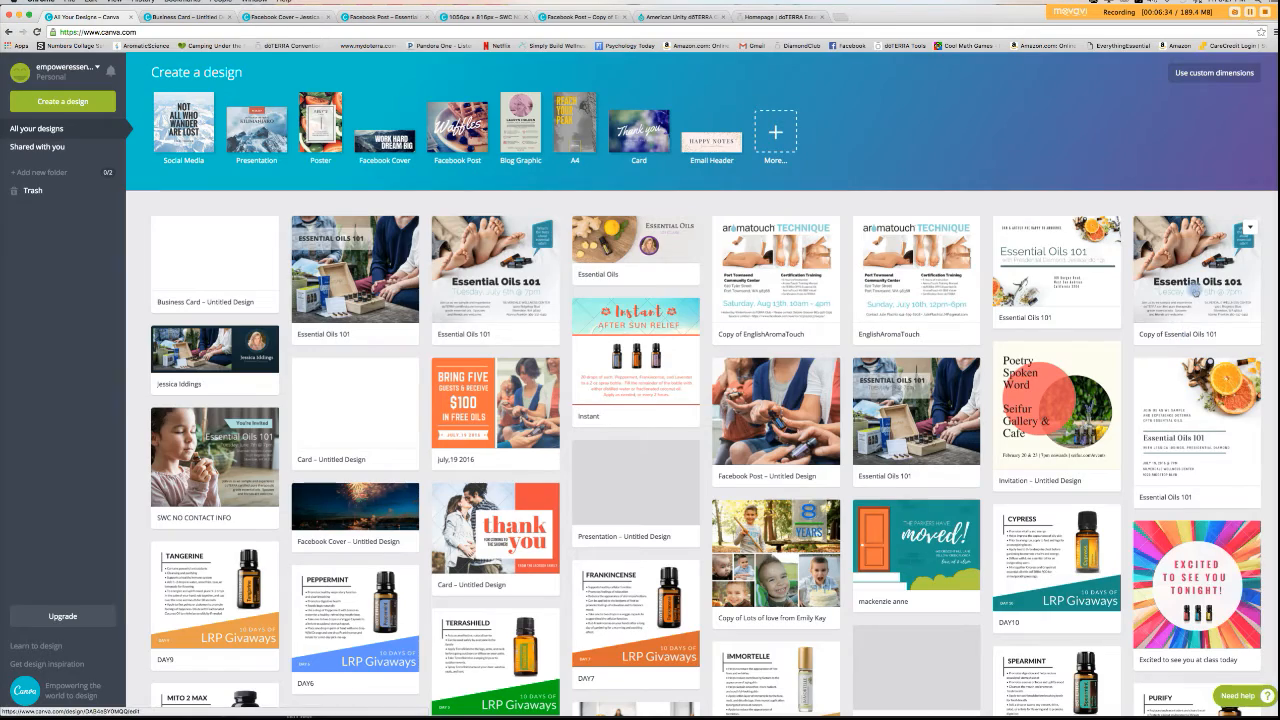
{"action": "left_click", "coordinate": [1195, 290]}
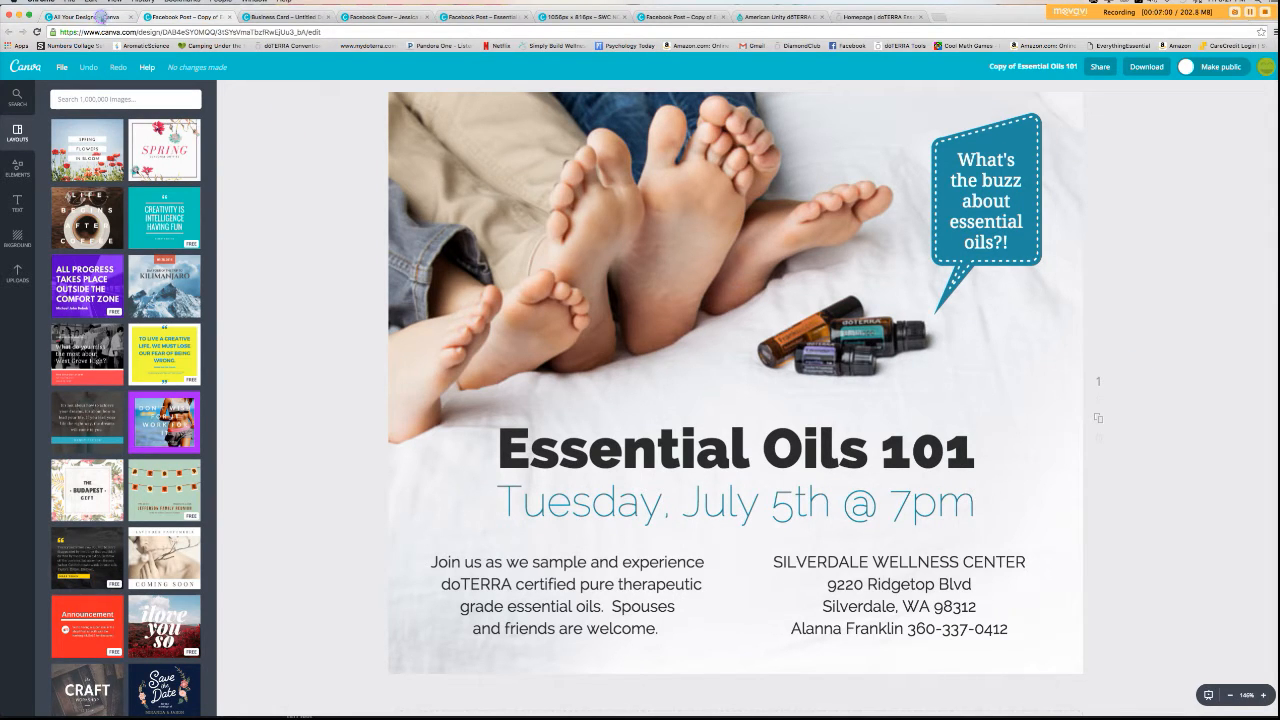
- Create a new blank Facebook Post design from the design list and view it at 100% zoom
{"action": "left_click", "coordinate": [100, 17]}
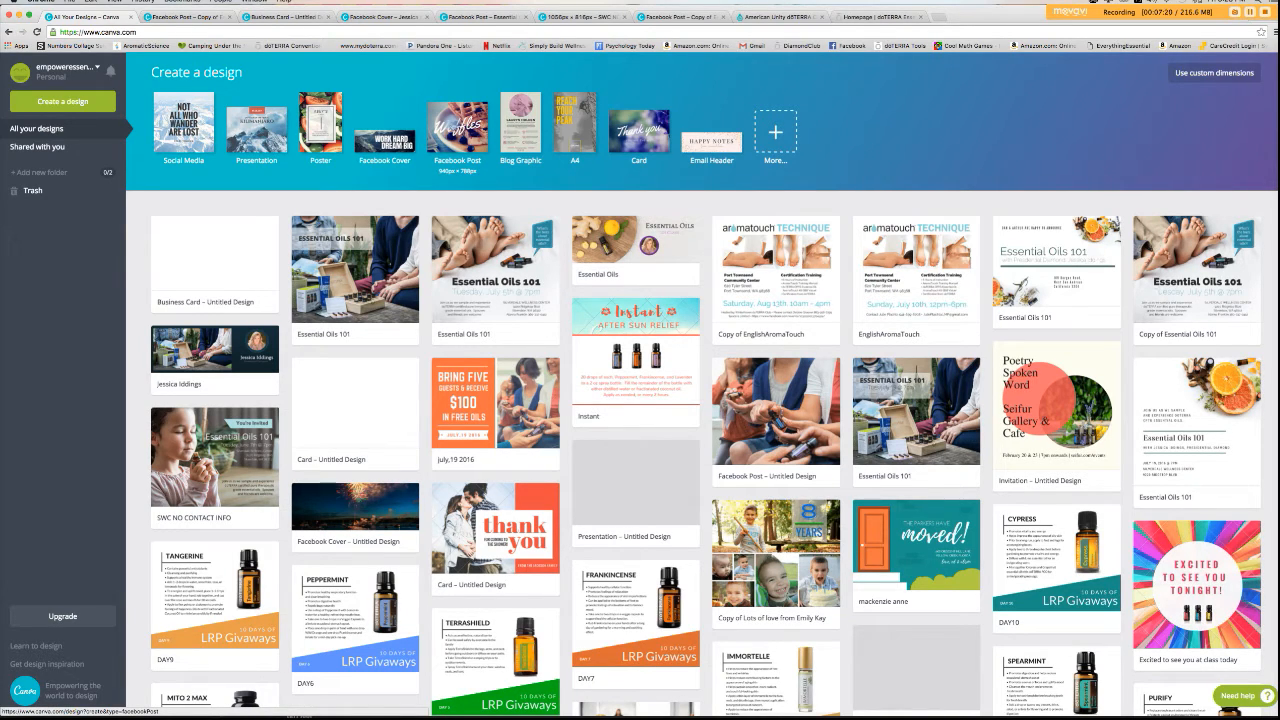
{"action": "left_click", "coordinate": [452, 123]}
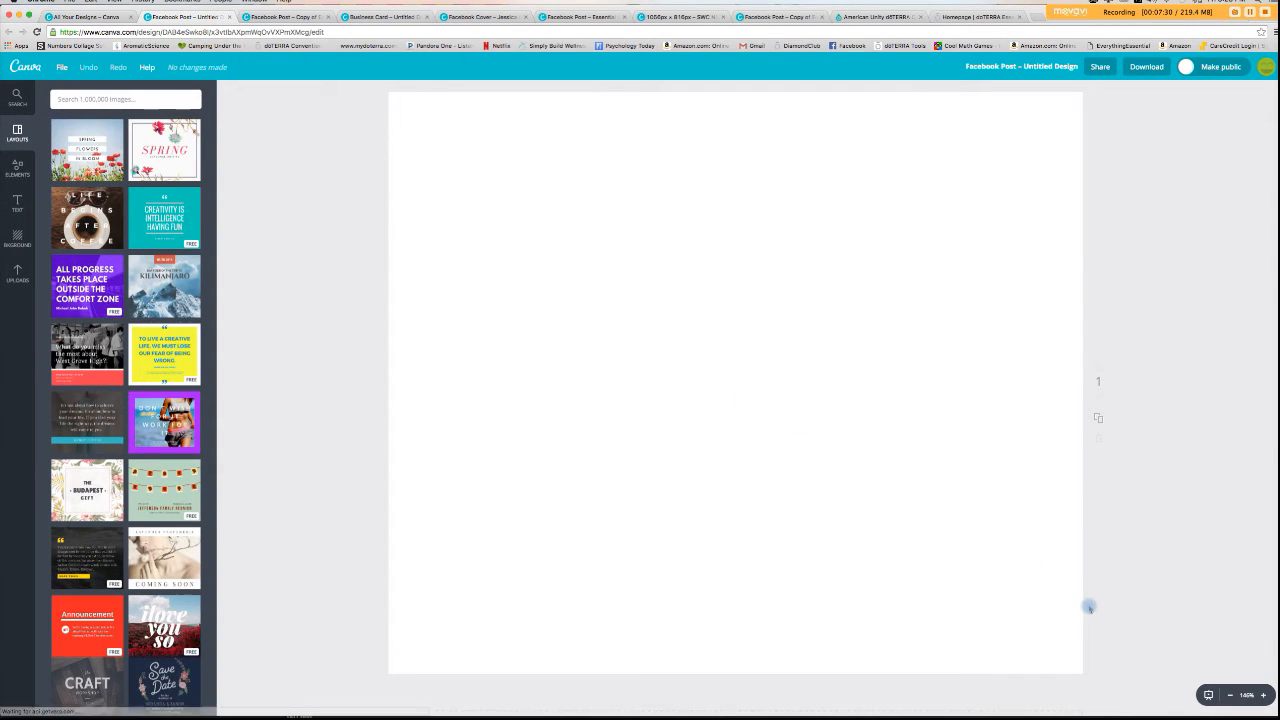
{"action": "left_click", "coordinate": [1231, 694]}
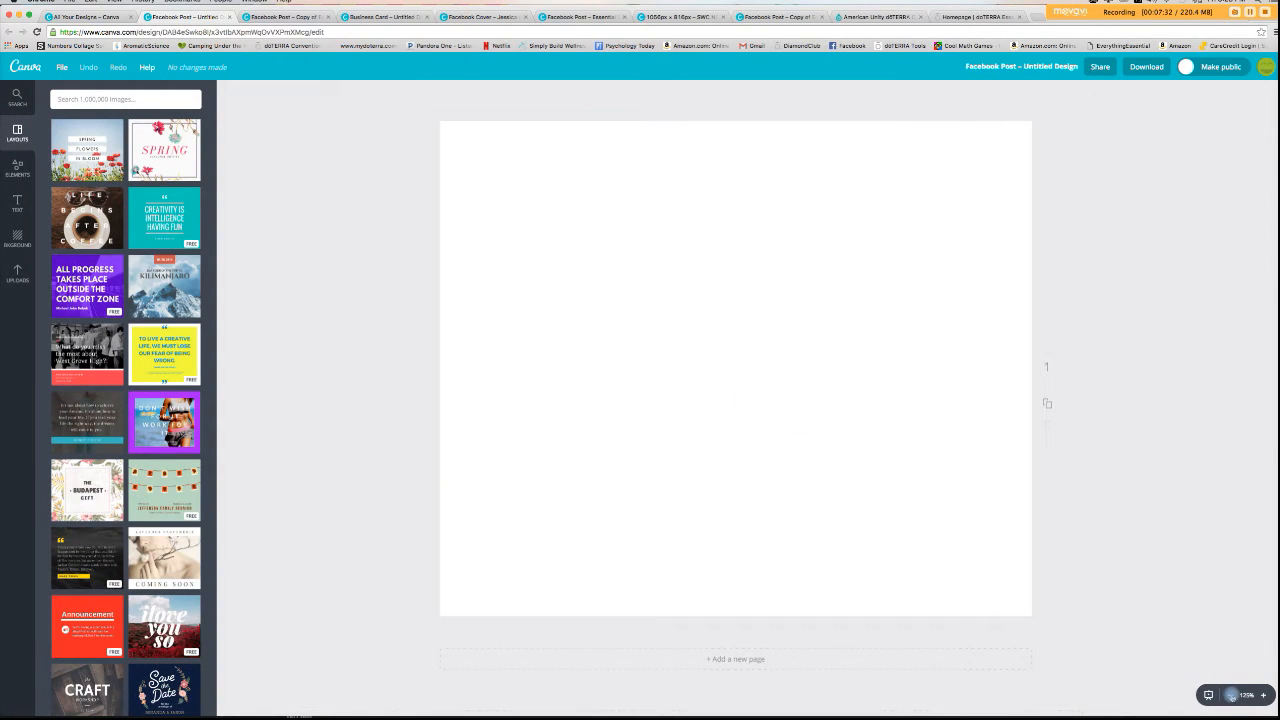
{"action": "left_click", "coordinate": [1231, 694]}
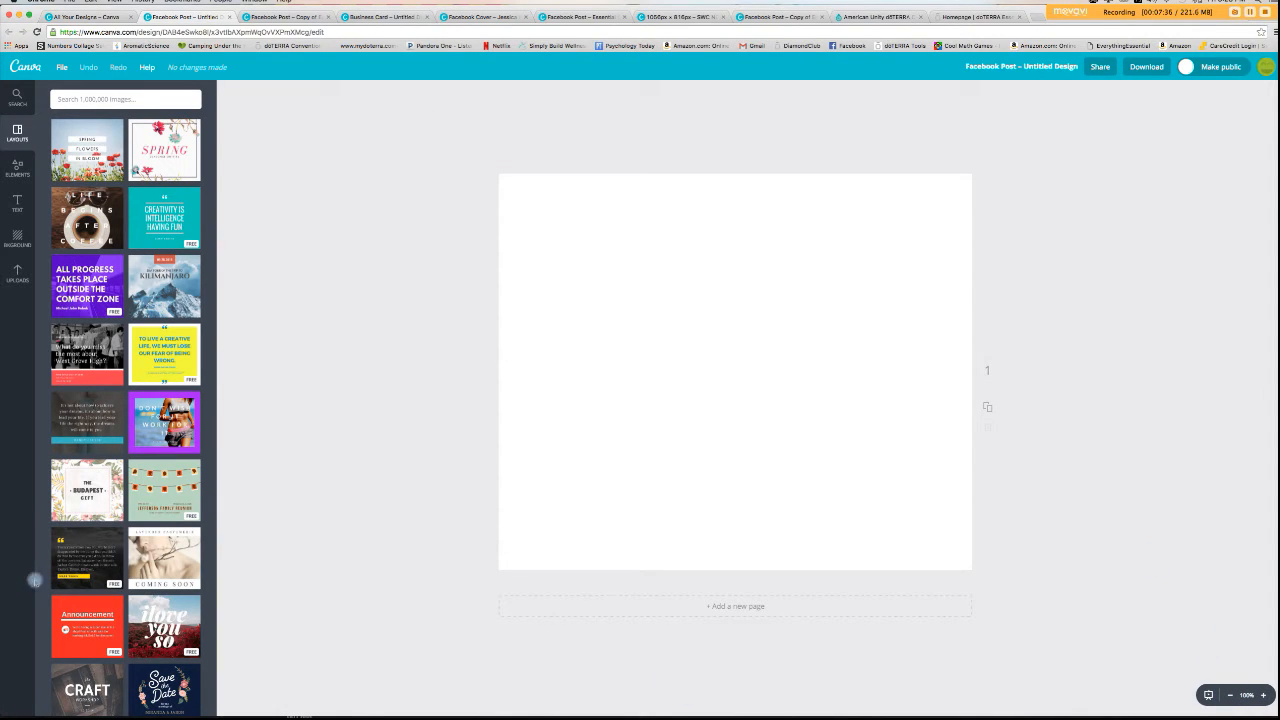
- Examine the ready-made Facebook post layouts, including the holiday, wedding and party themes
{"action": "scroll", "coordinate": [107, 520], "scroll_direction": "down", "scroll_amount": 3}
{"action": "scroll", "coordinate": [107, 521], "scroll_direction": "down", "scroll_amount": 8}
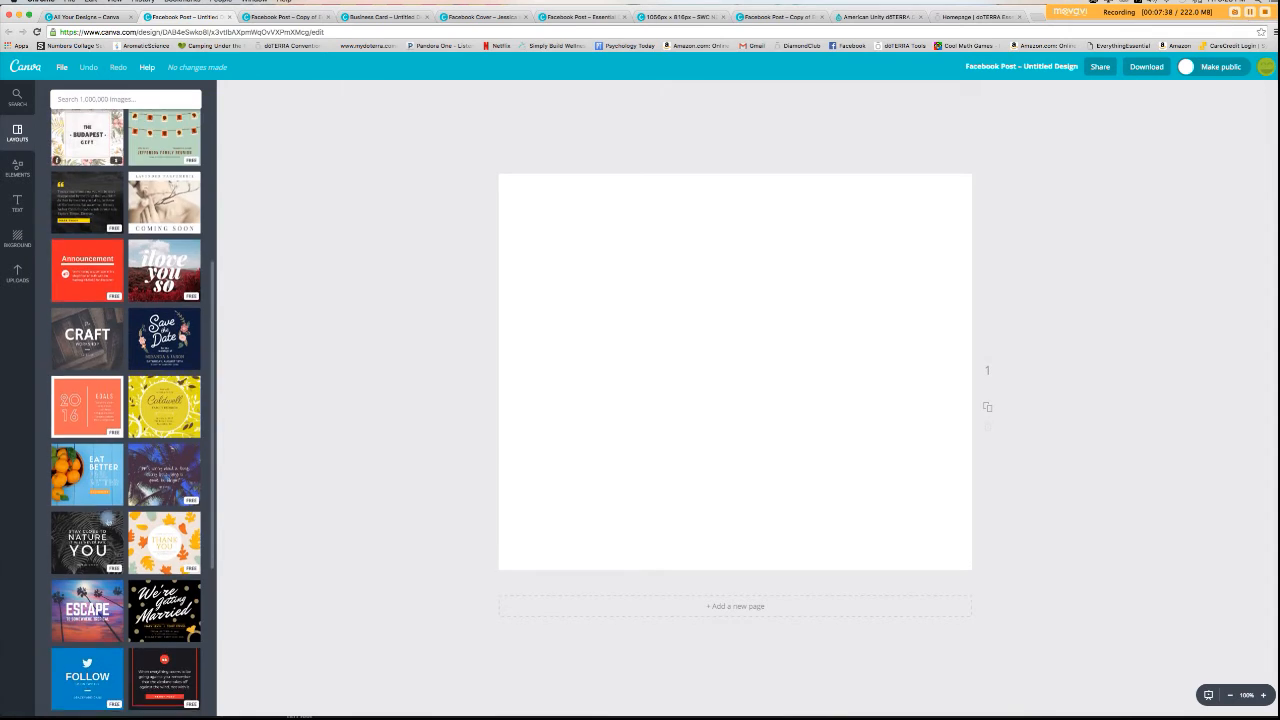
{"action": "scroll", "coordinate": [107, 521], "scroll_direction": "down", "scroll_amount": 5}
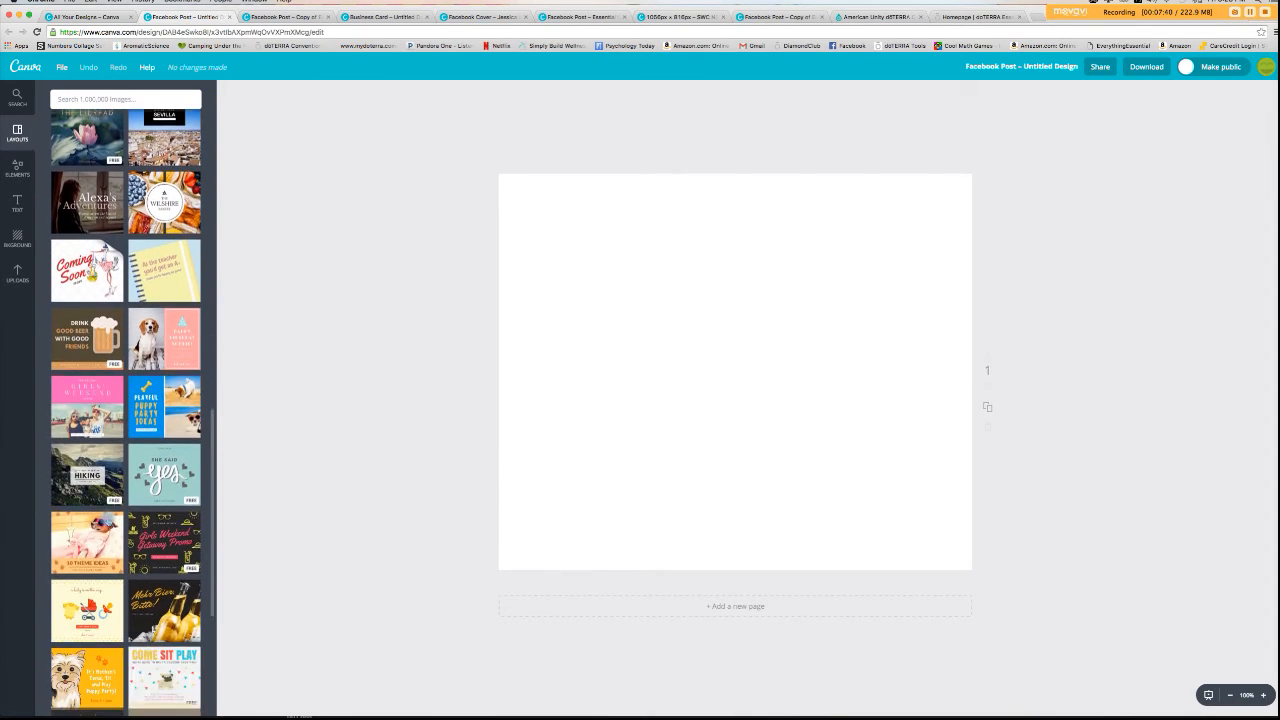
{"action": "scroll", "coordinate": [107, 521], "scroll_direction": "down", "scroll_amount": 3}
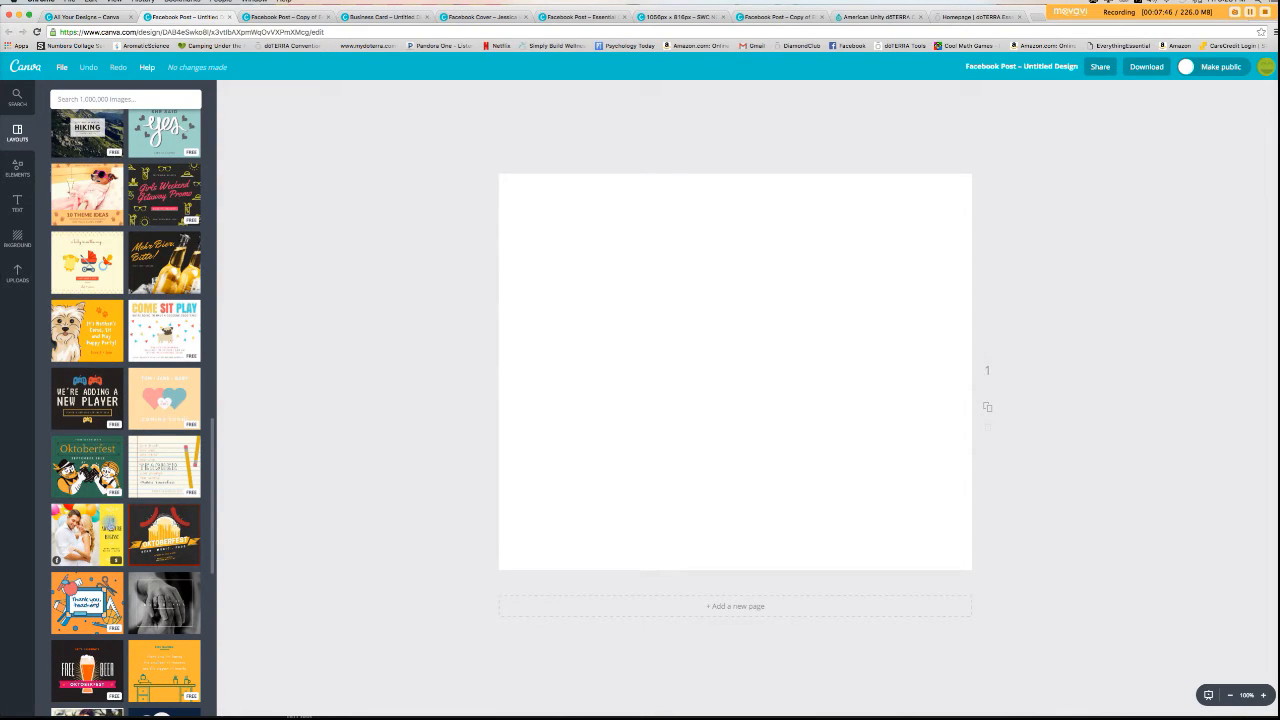
{"action": "scroll", "coordinate": [148, 622], "scroll_direction": "down", "scroll_amount": 4}
{"action": "scroll", "coordinate": [148, 622], "scroll_direction": "down", "scroll_amount": 3}
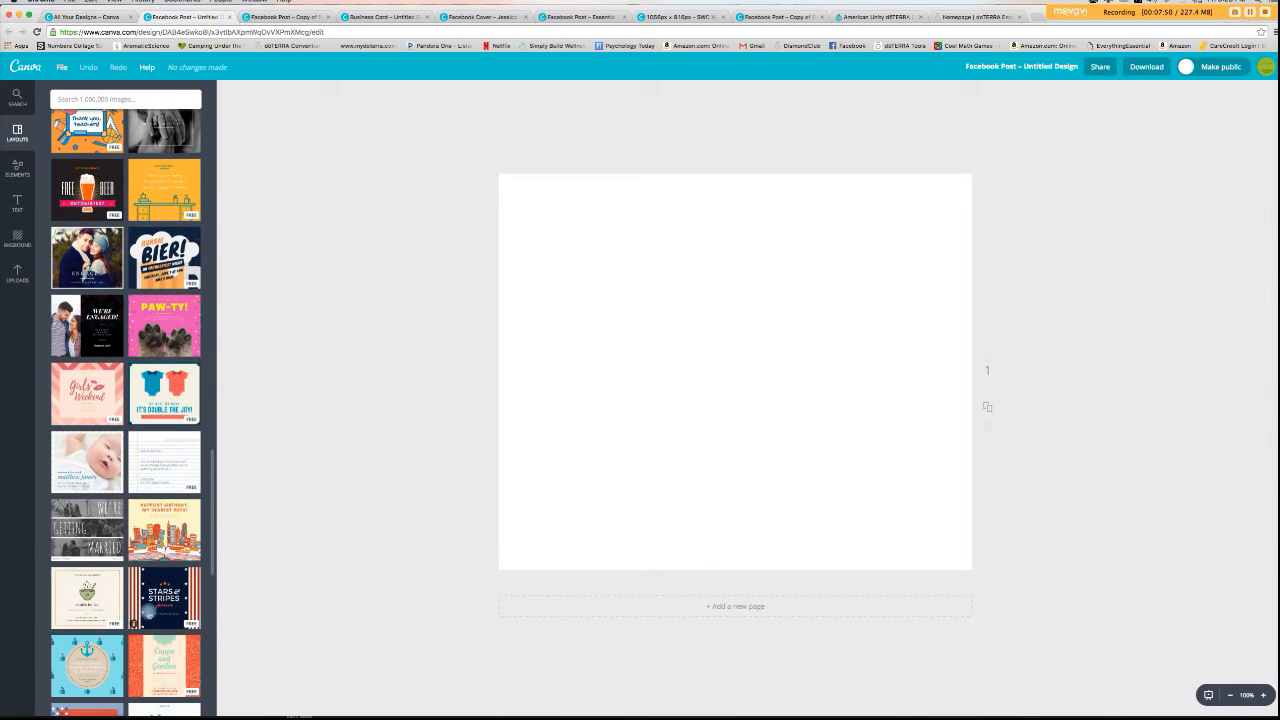
{"action": "scroll", "coordinate": [148, 612], "scroll_direction": "down", "scroll_amount": 5}
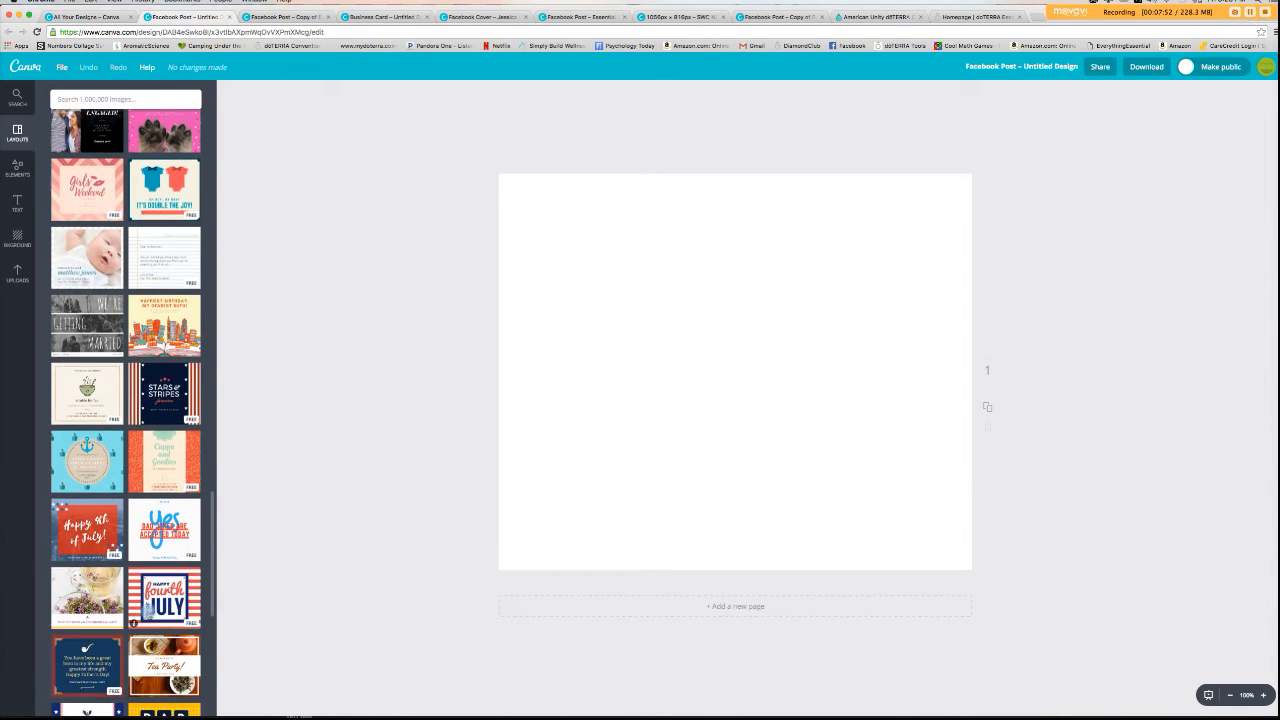
{"action": "scroll", "coordinate": [148, 612], "scroll_direction": "down", "scroll_amount": 1}
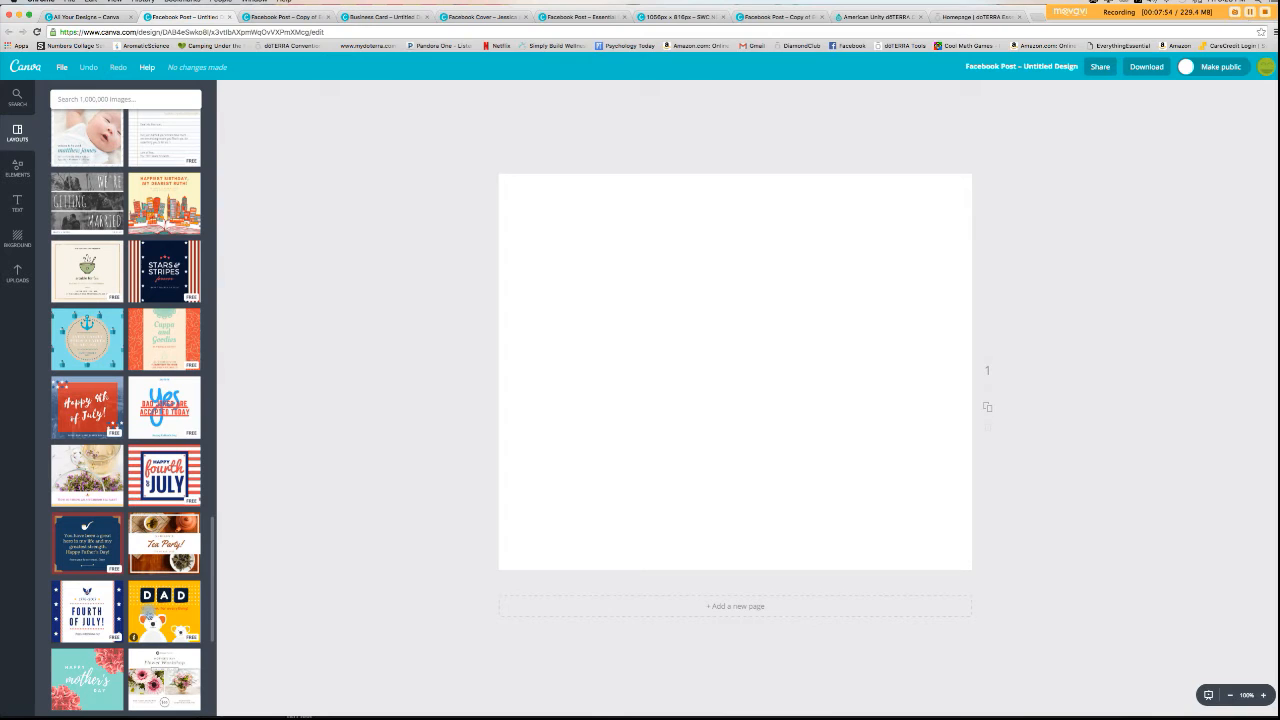
{"action": "scroll", "coordinate": [149, 476], "scroll_direction": "up", "scroll_amount": 2}
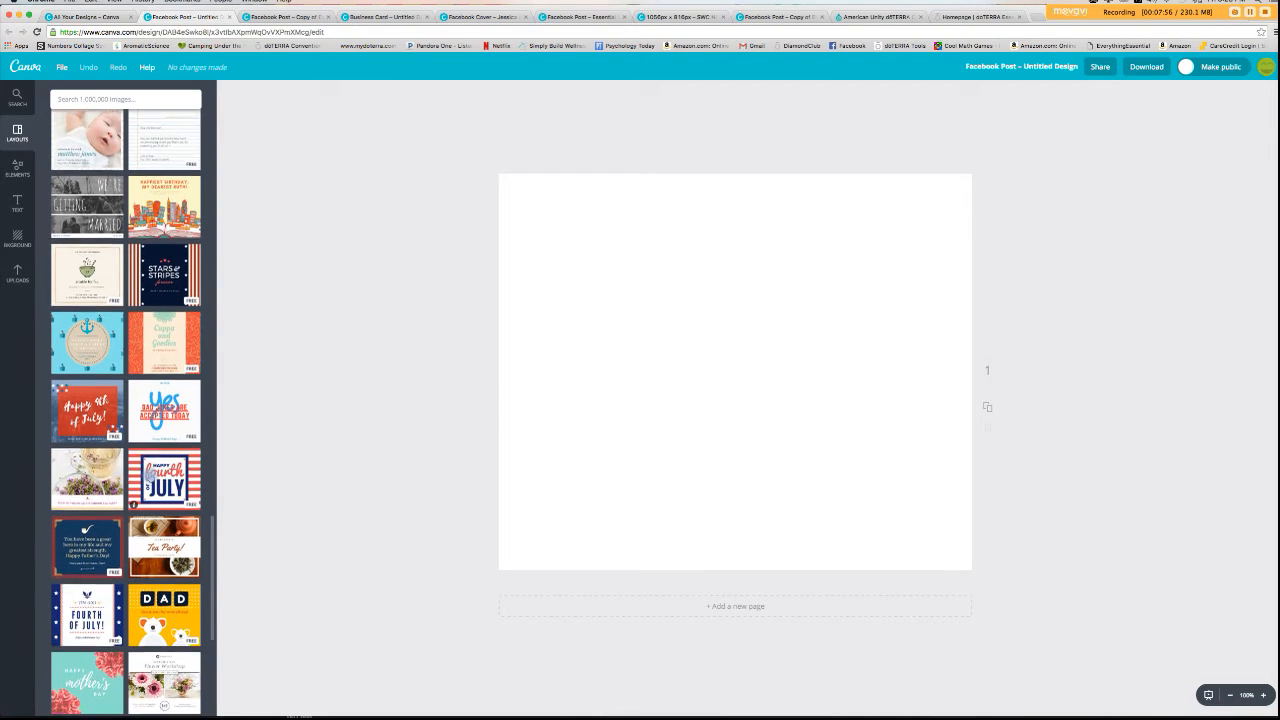
{"action": "scroll", "coordinate": [149, 476], "scroll_direction": "up", "scroll_amount": 4}
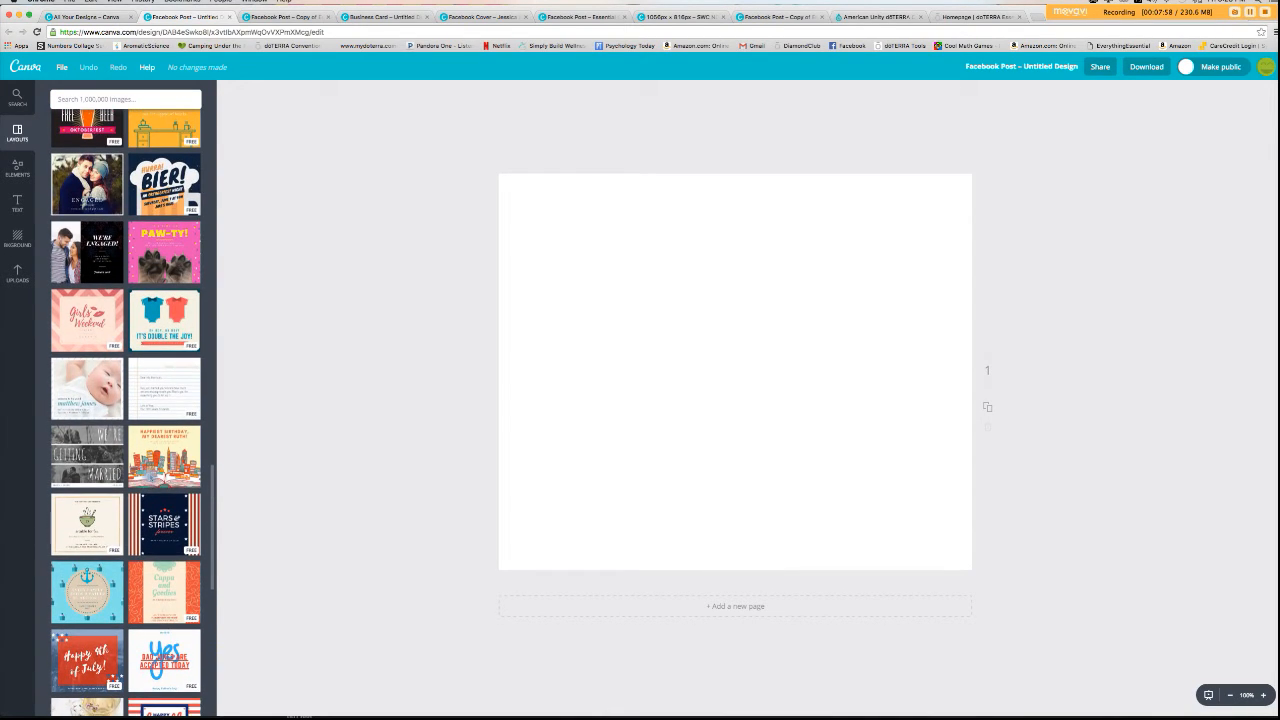
{"action": "scroll", "coordinate": [149, 476], "scroll_direction": "up", "scroll_amount": 2}
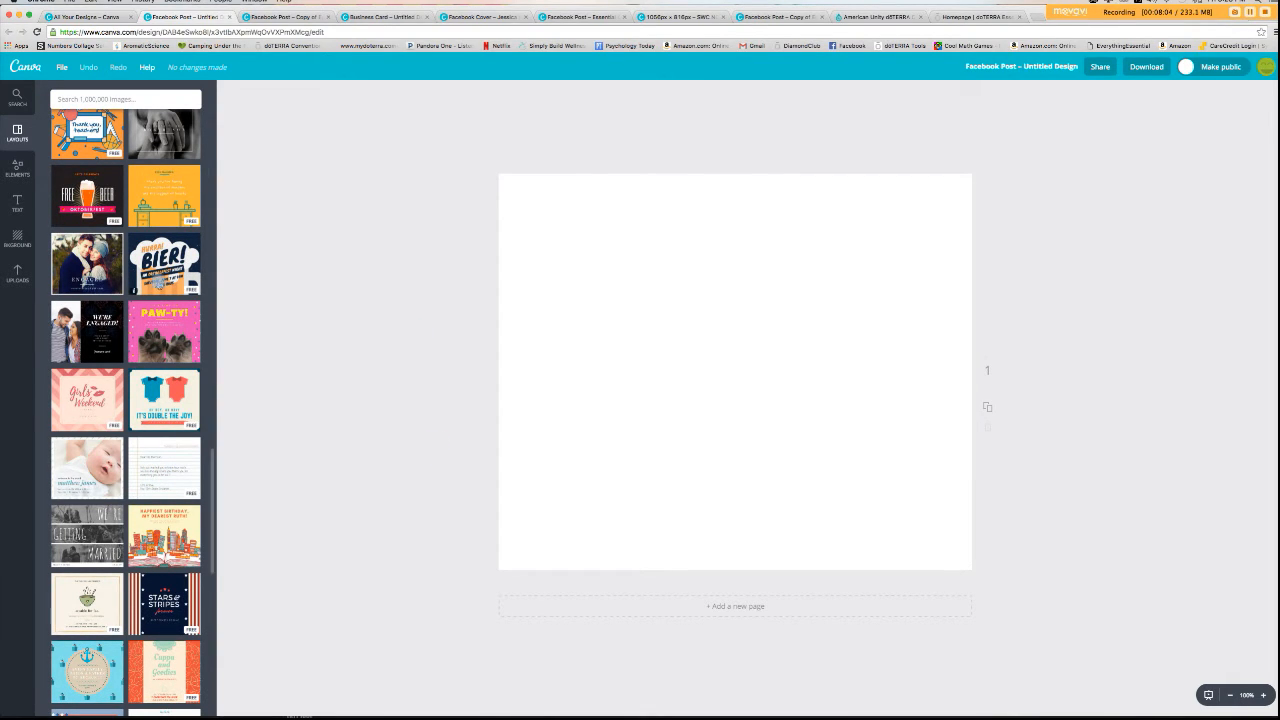
{"action": "scroll", "coordinate": [145, 250], "scroll_direction": "down", "scroll_amount": 10}
{"action": "scroll", "coordinate": [125, 410], "scroll_direction": "up", "scroll_amount": 3}
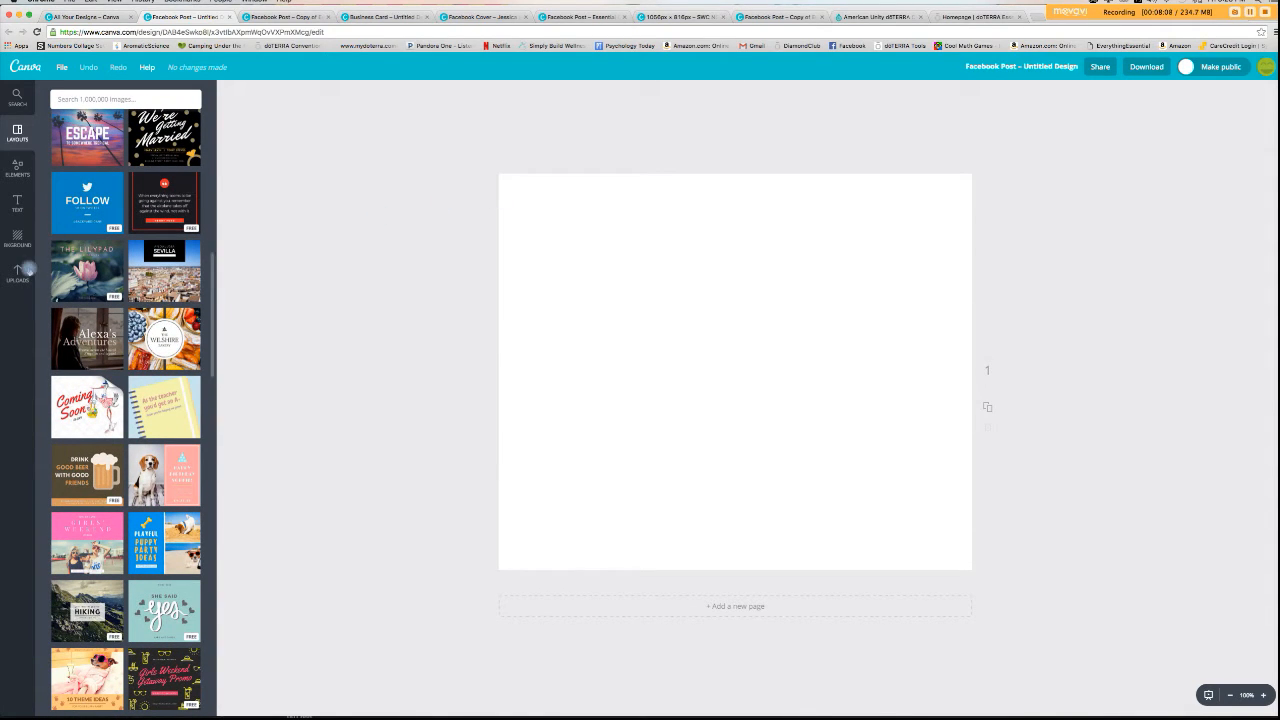
- Add the uploaded photo of feet beside oil bottles, enlarge it to the full page width, and shift it slightly upward to fill the page
{"action": "left_click", "coordinate": [20, 270]}
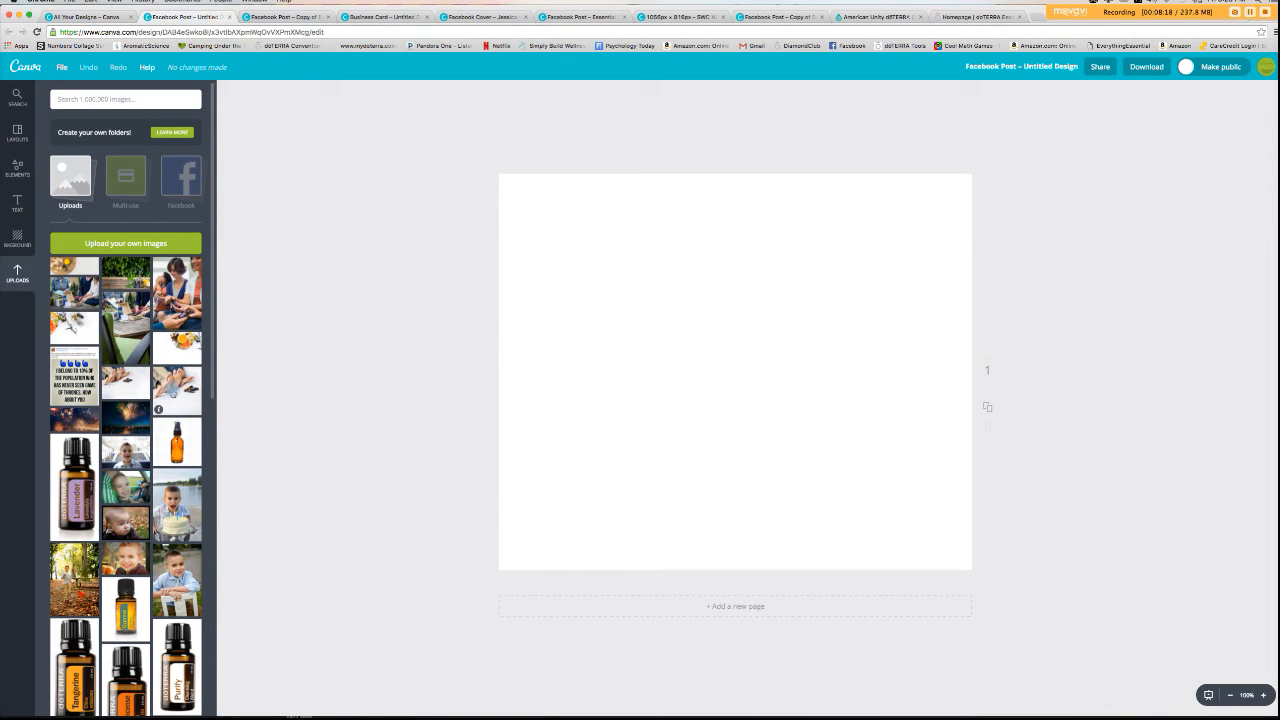
{"action": "left_click", "coordinate": [180, 395]}
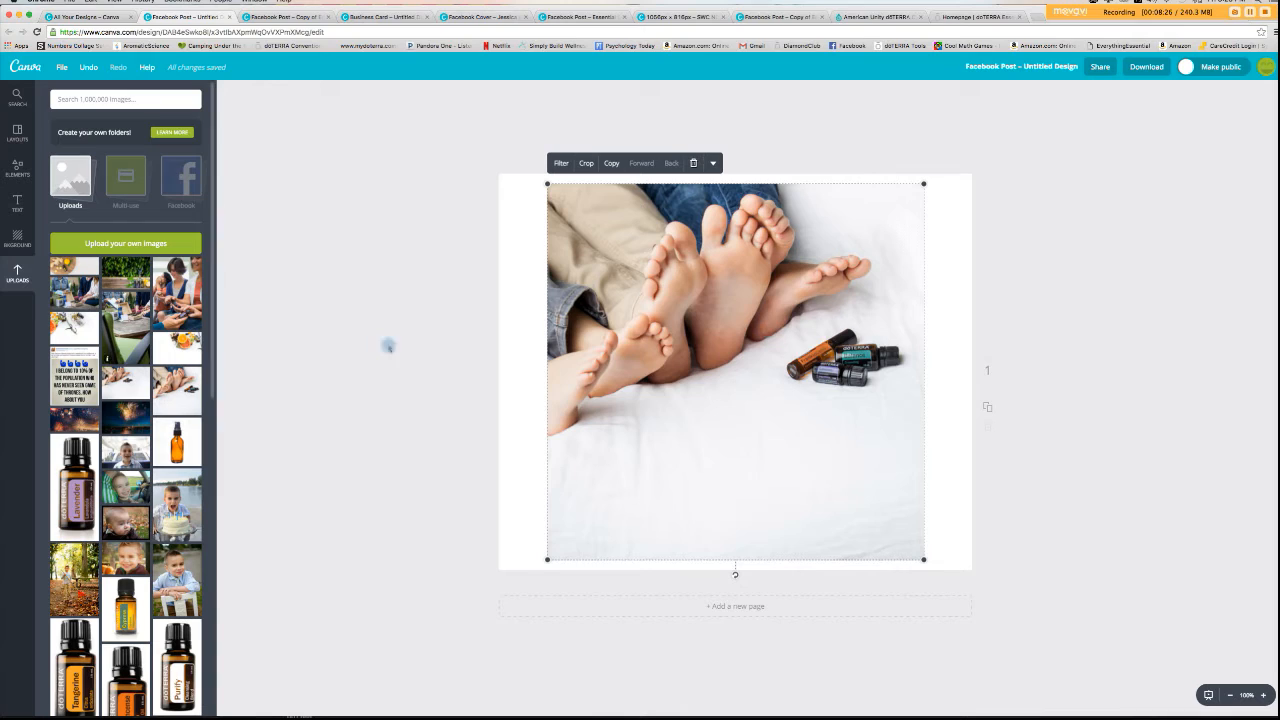
{"action": "left_click_drag", "start_coordinate": [628, 279], "coordinate": [580, 269]}
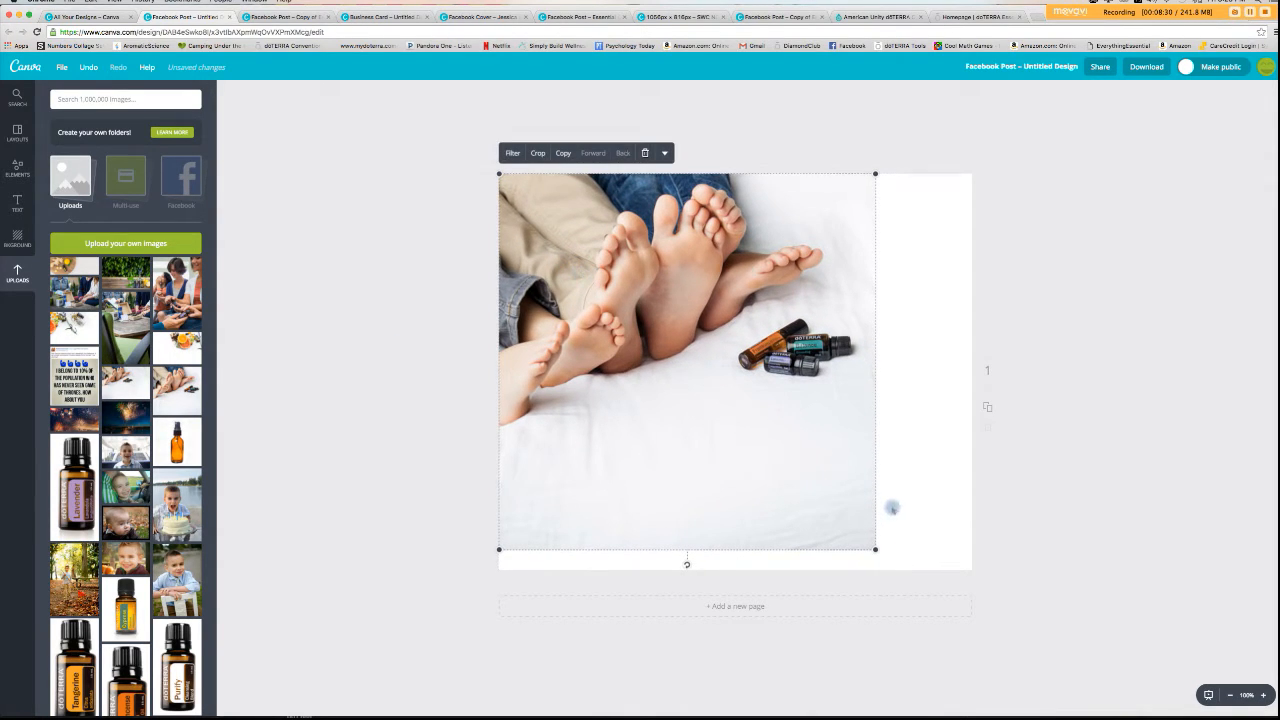
{"action": "left_click_drag", "start_coordinate": [875, 549], "coordinate": [1021, 596]}
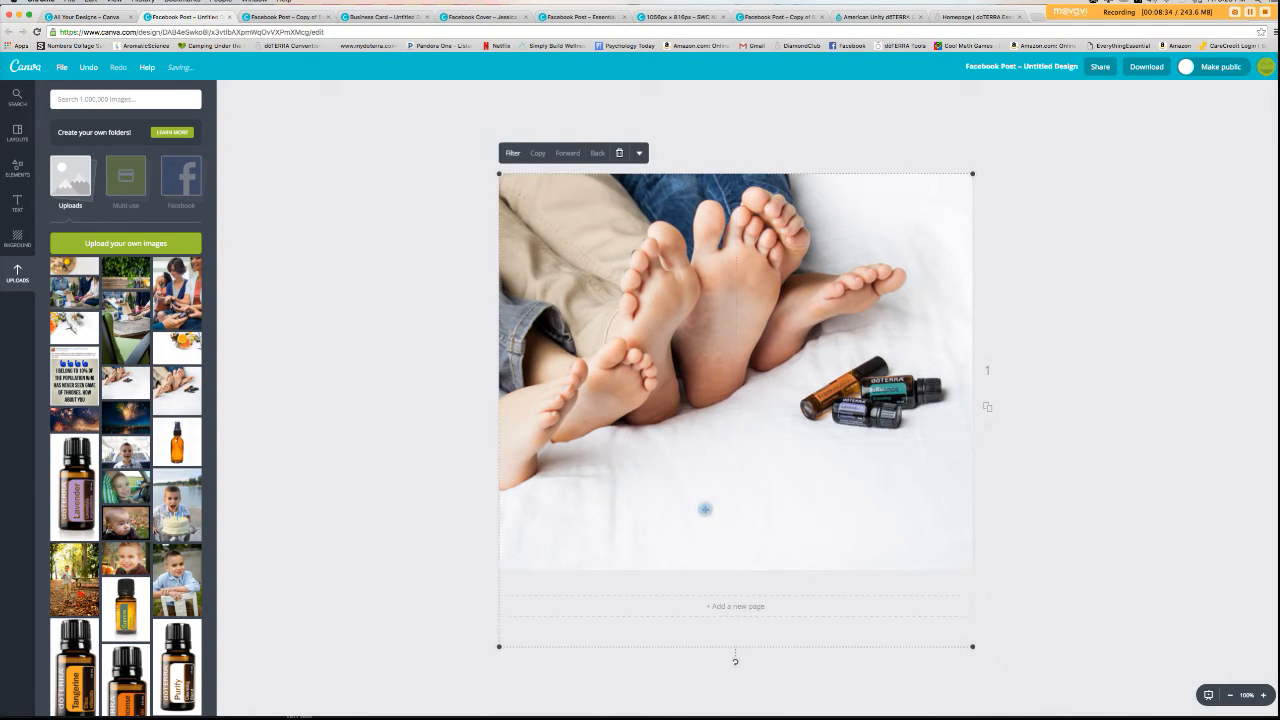
{"action": "mouse_move", "coordinate": [705, 509]}
{"action": "left_mouse_down"}
{"action": "mouse_move", "coordinate": [706, 462]}
{"action": "mouse_move", "coordinate": [706, 487]}
{"action": "left_mouse_up"}
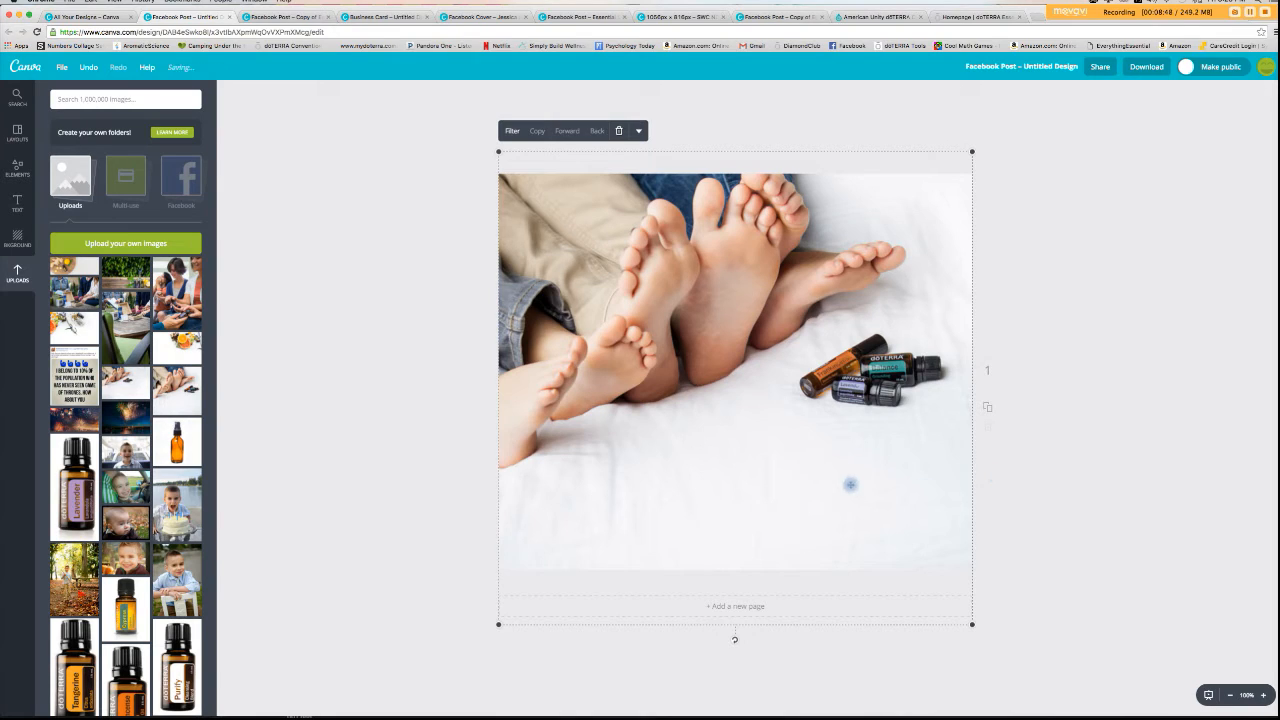
{"action": "left_click", "coordinate": [281, 20]}
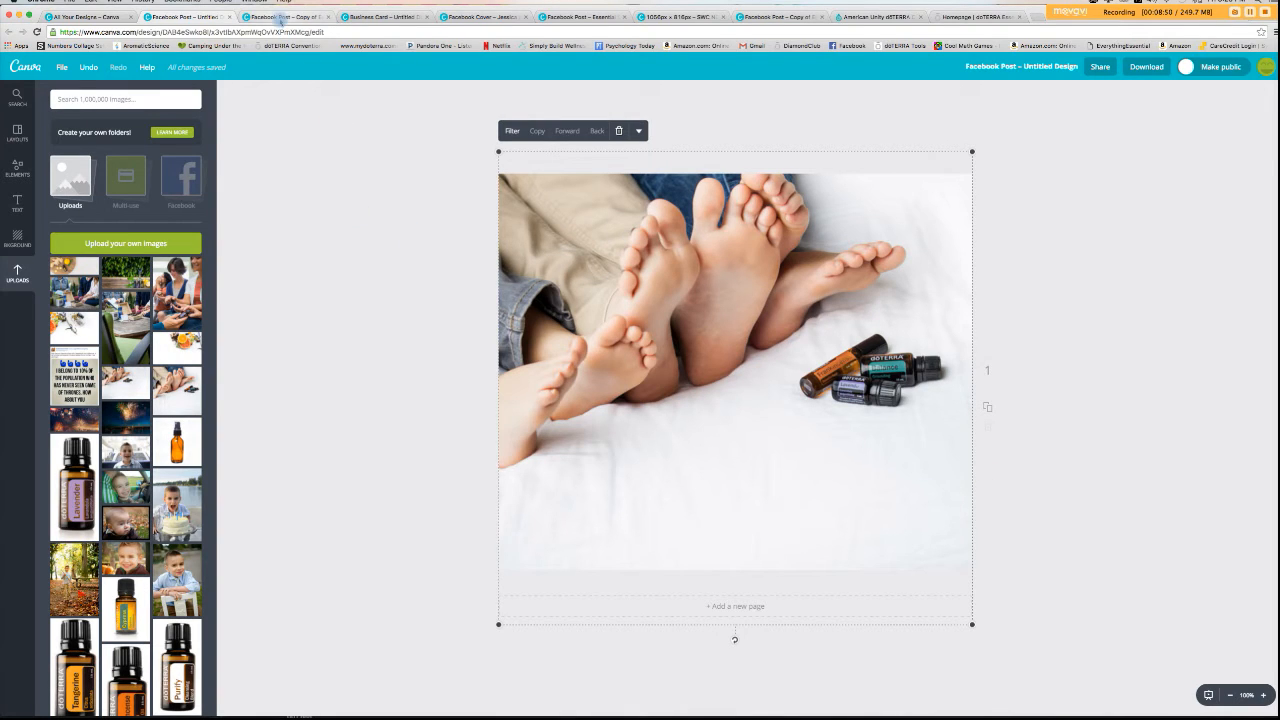
{"action": "left_click", "coordinate": [202, 17]}
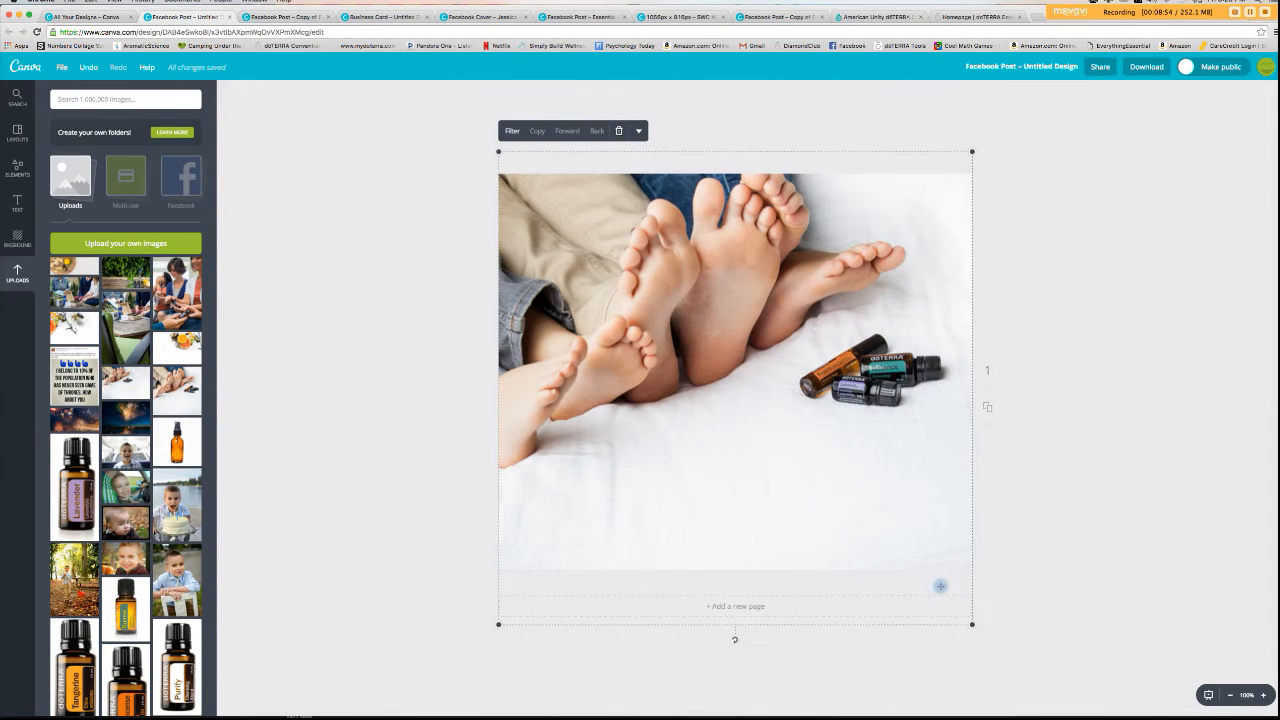
{"action": "left_click", "coordinate": [1002, 537]}
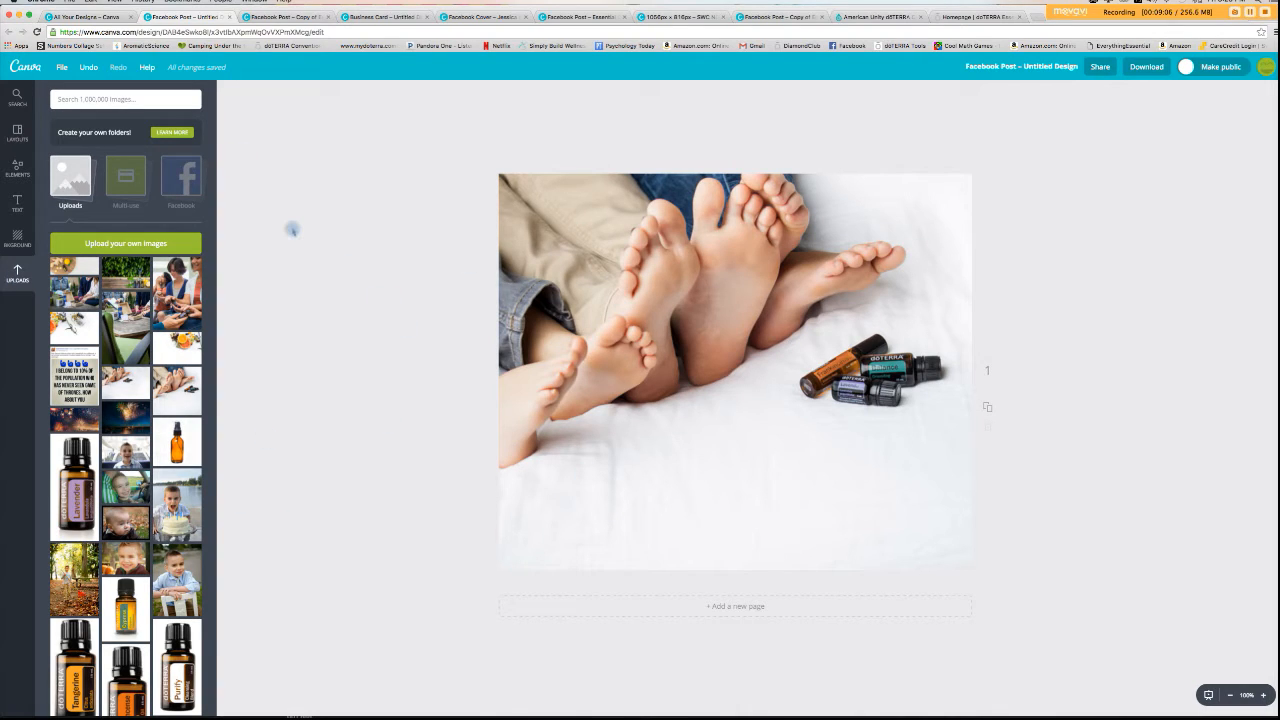
- Insert the square "Since 2009 We Hustle" text layout, shrink it, and move it over the lower middle of the feet photo
{"action": "left_click", "coordinate": [18, 206]}
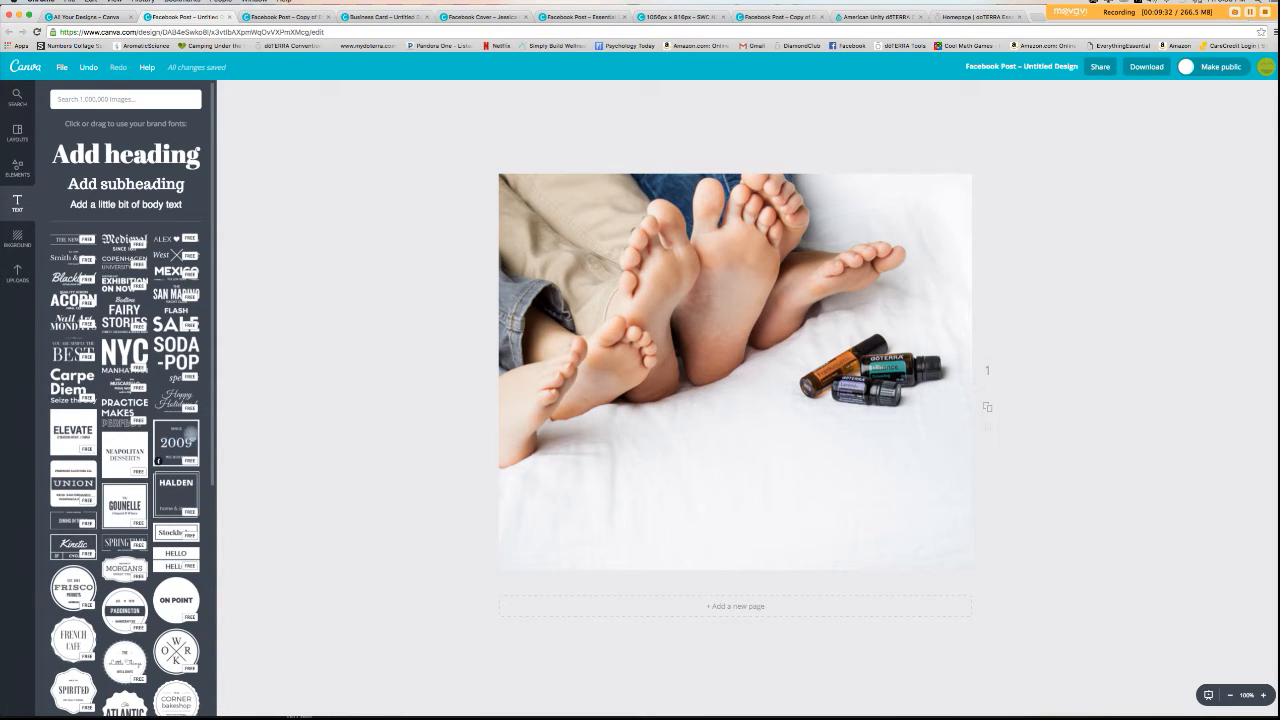
{"action": "left_click", "coordinate": [176, 438]}
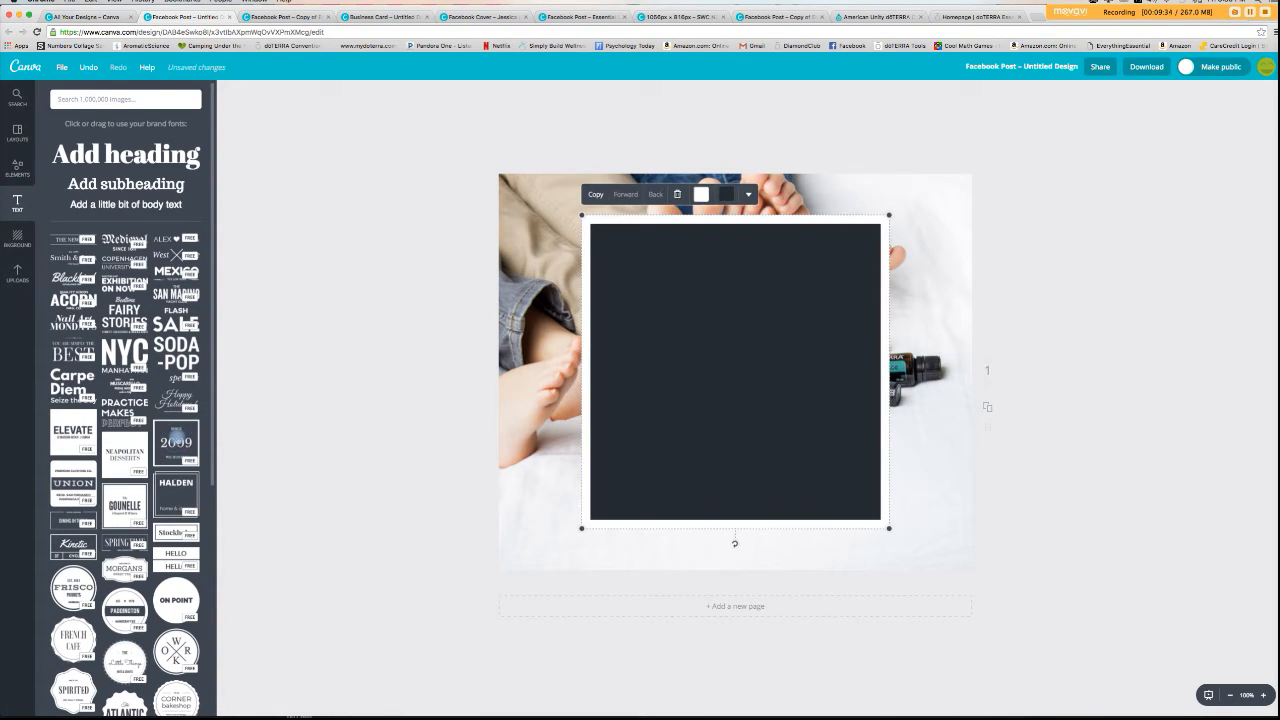
{"action": "left_click_drag", "start_coordinate": [583, 217], "coordinate": [675, 310]}
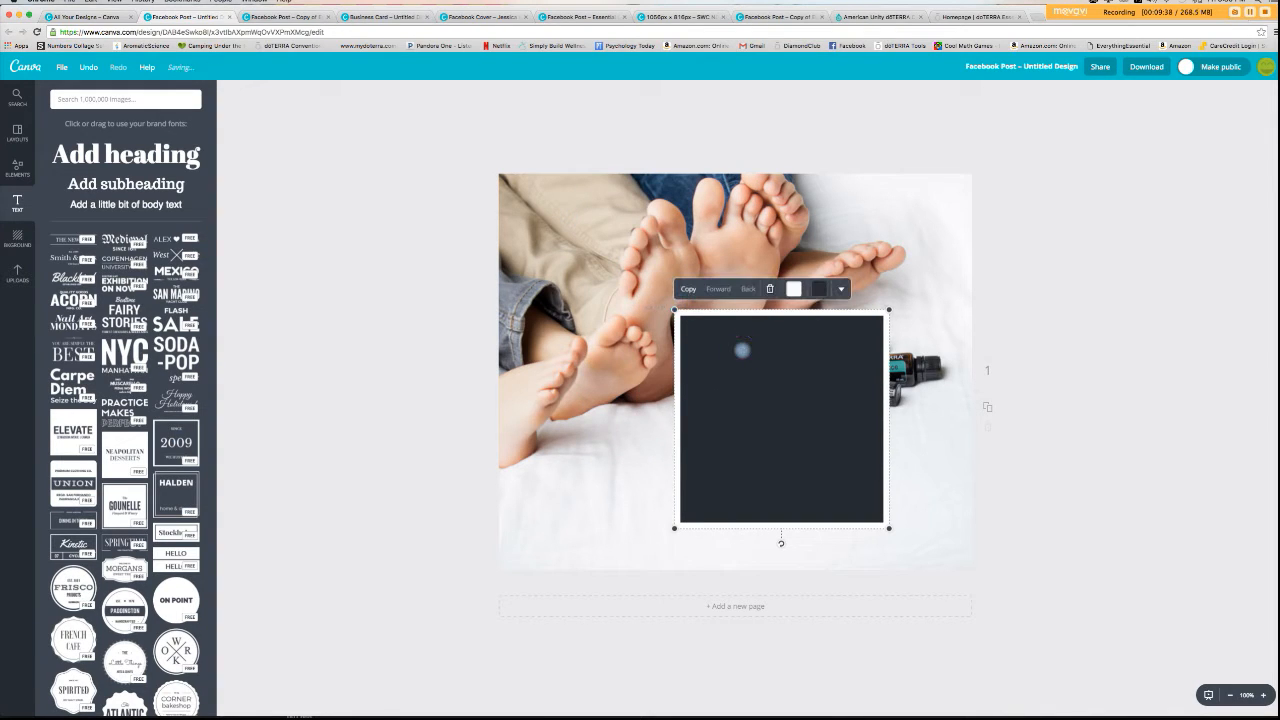
{"action": "left_click_drag", "start_coordinate": [760, 430], "coordinate": [620, 388]}
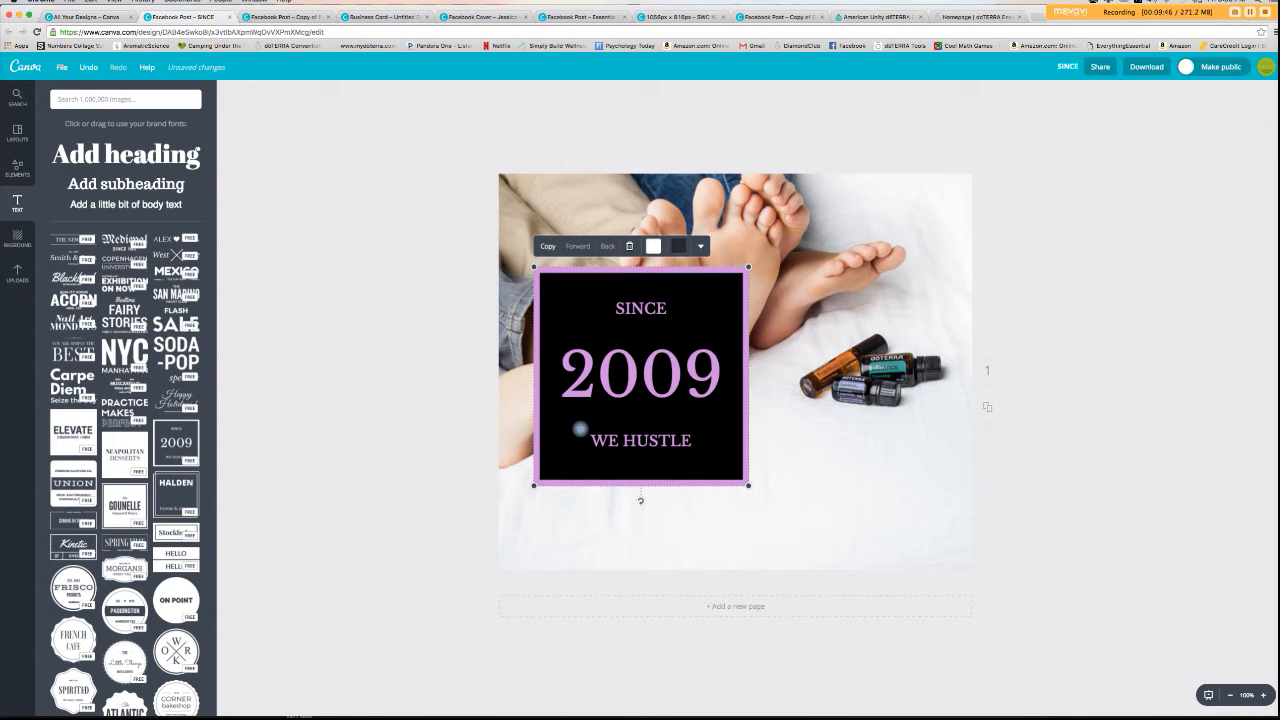
{"action": "left_click_drag", "start_coordinate": [532, 267], "coordinate": [594, 326]}
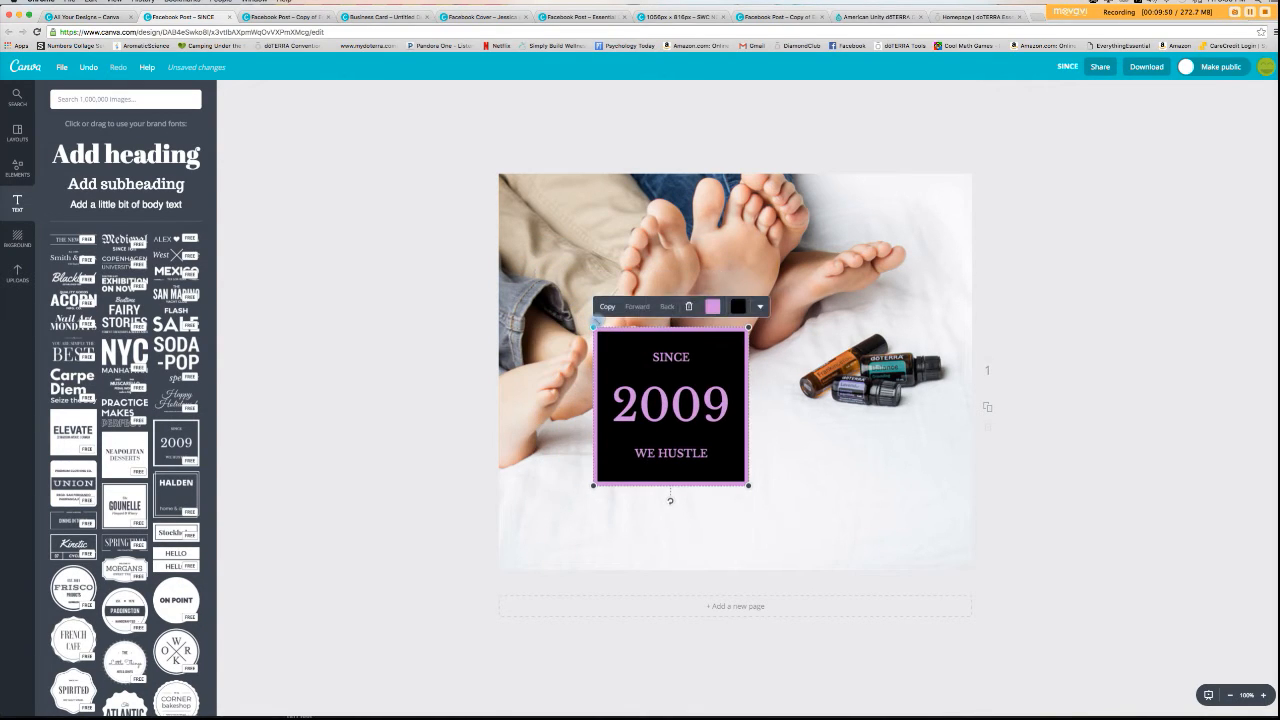
- Change the year in the square text layout to 2016, then delete the whole layout from the page
{"action": "double_click", "coordinate": [647, 402]}
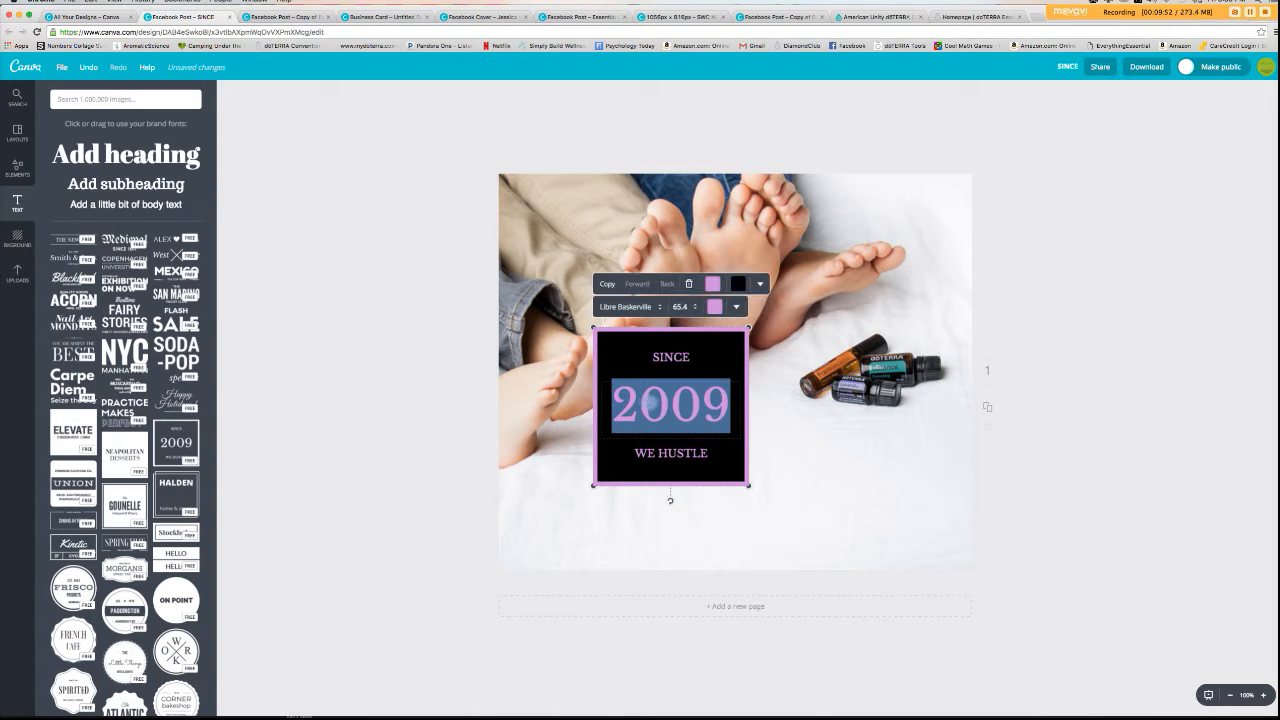
{"action": "left_click", "coordinate": [651, 402]}
{"action": "left_click", "coordinate": [671, 356]}
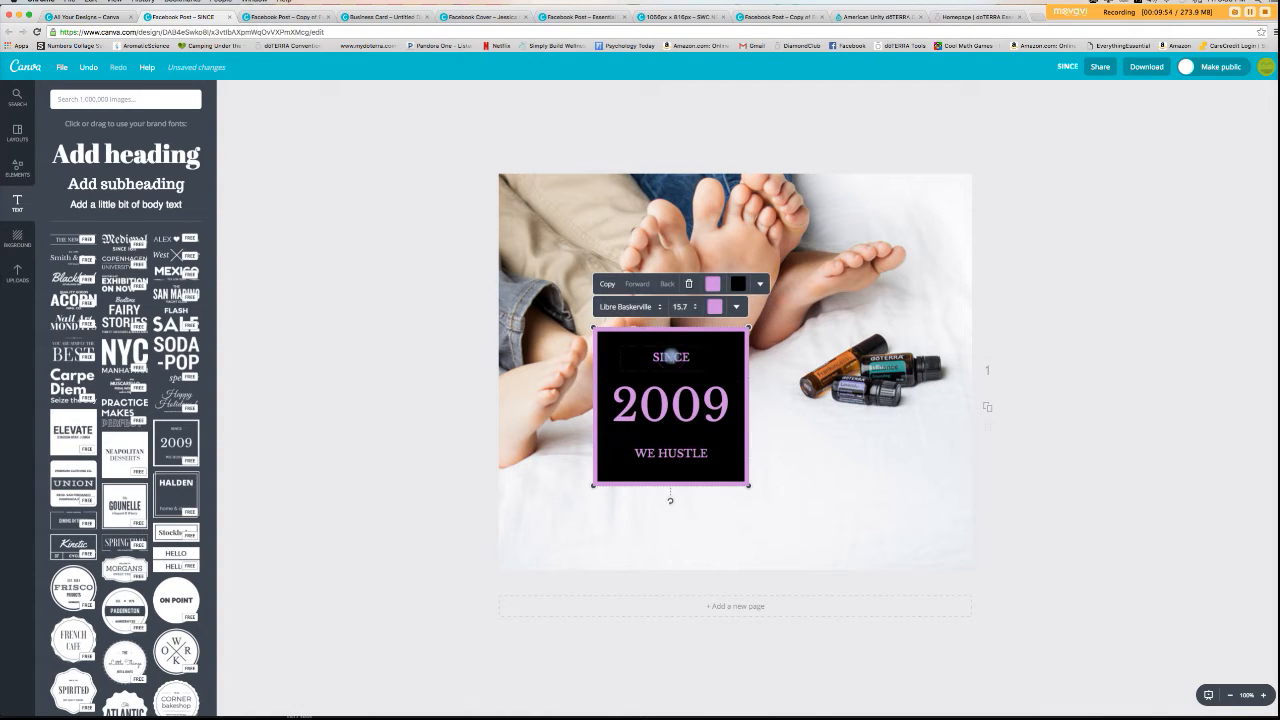
{"action": "left_click", "coordinate": [684, 403]}
{"action": "double_click", "coordinate": [684, 403]}
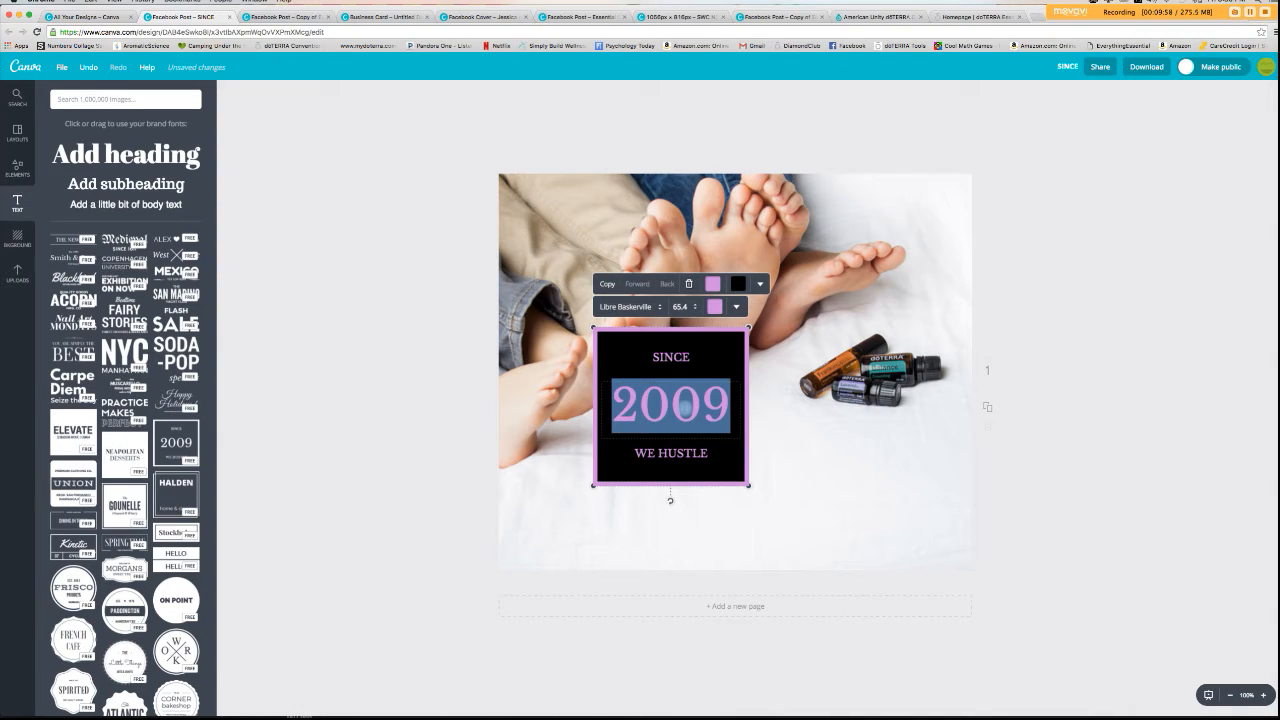
{"action": "type", "text": "2016"}
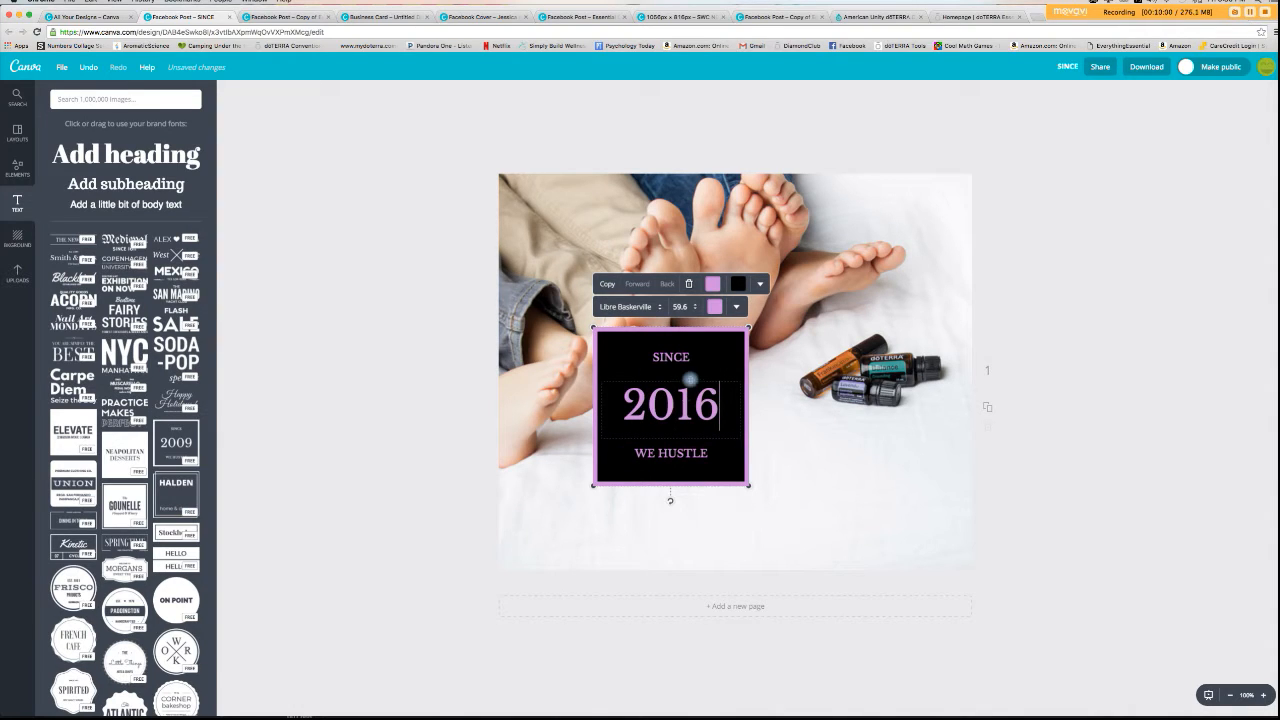
{"action": "left_click", "coordinate": [676, 358]}
{"action": "left_click", "coordinate": [688, 284]}
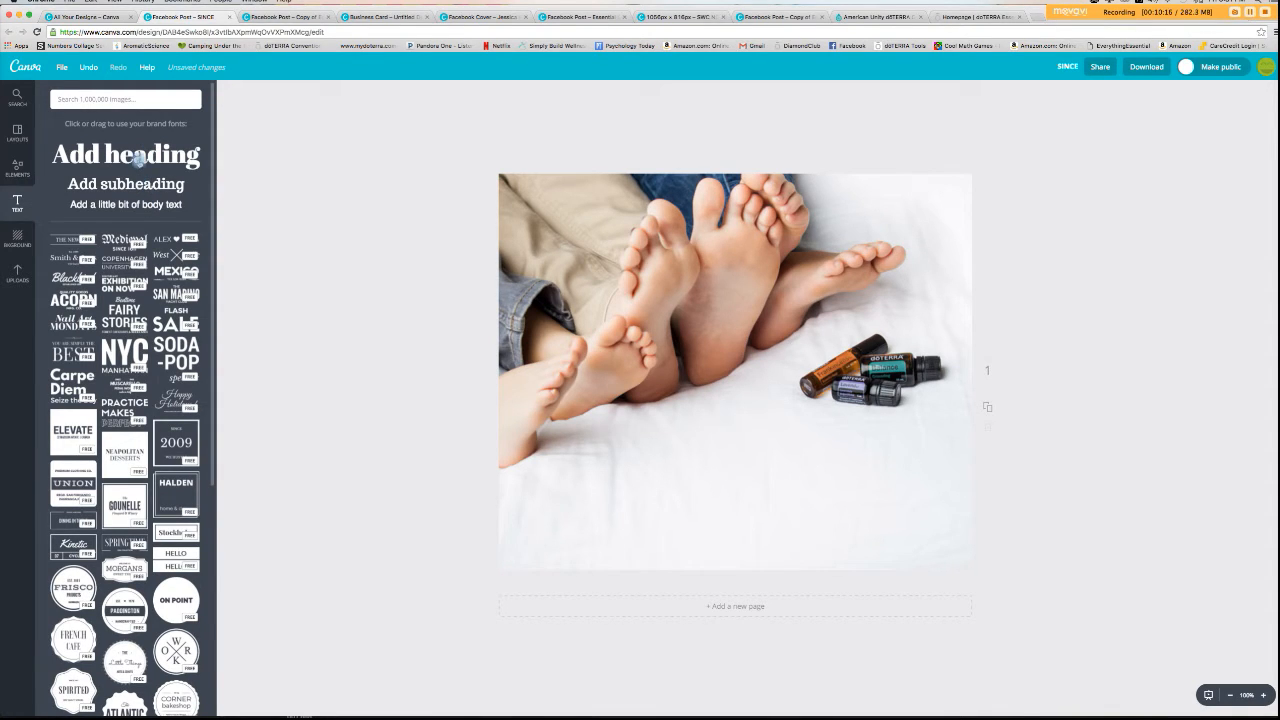
- Add a heading over the middle of the photo with the text "Essential Oils 101"
{"action": "left_click_drag", "start_coordinate": [140, 158], "coordinate": [745, 392]}
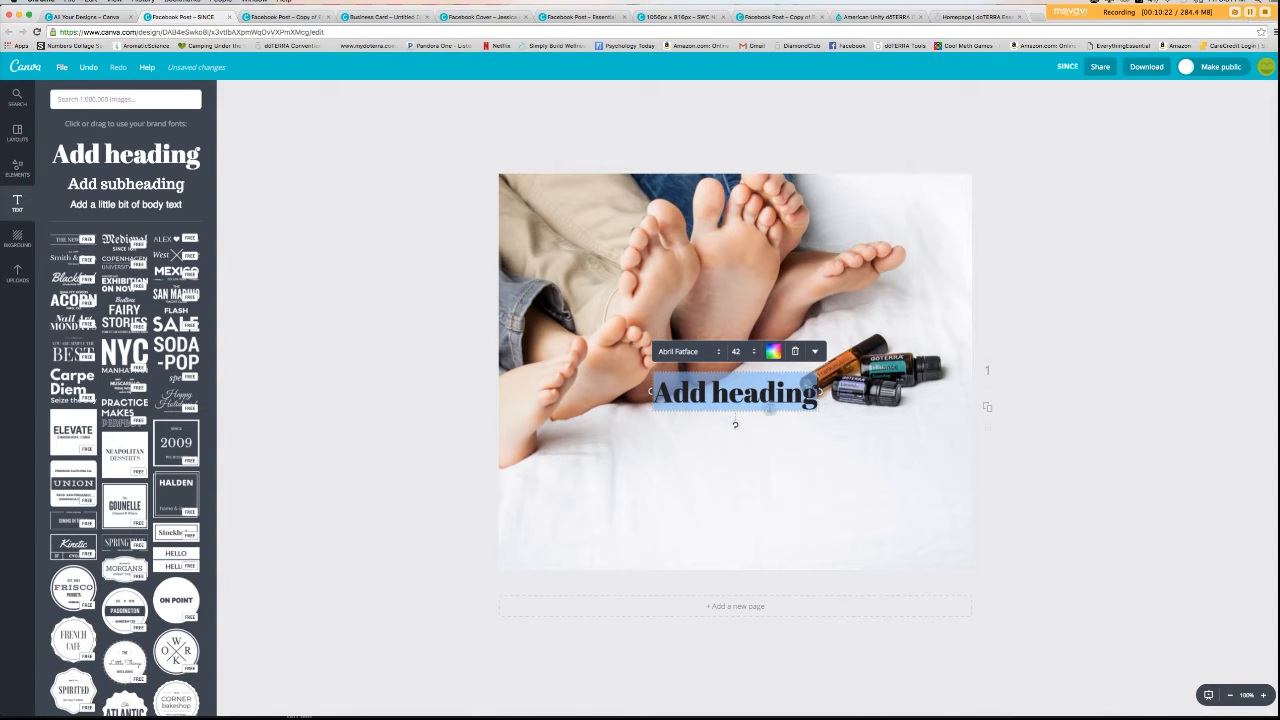
{"action": "type", "text": "E"}
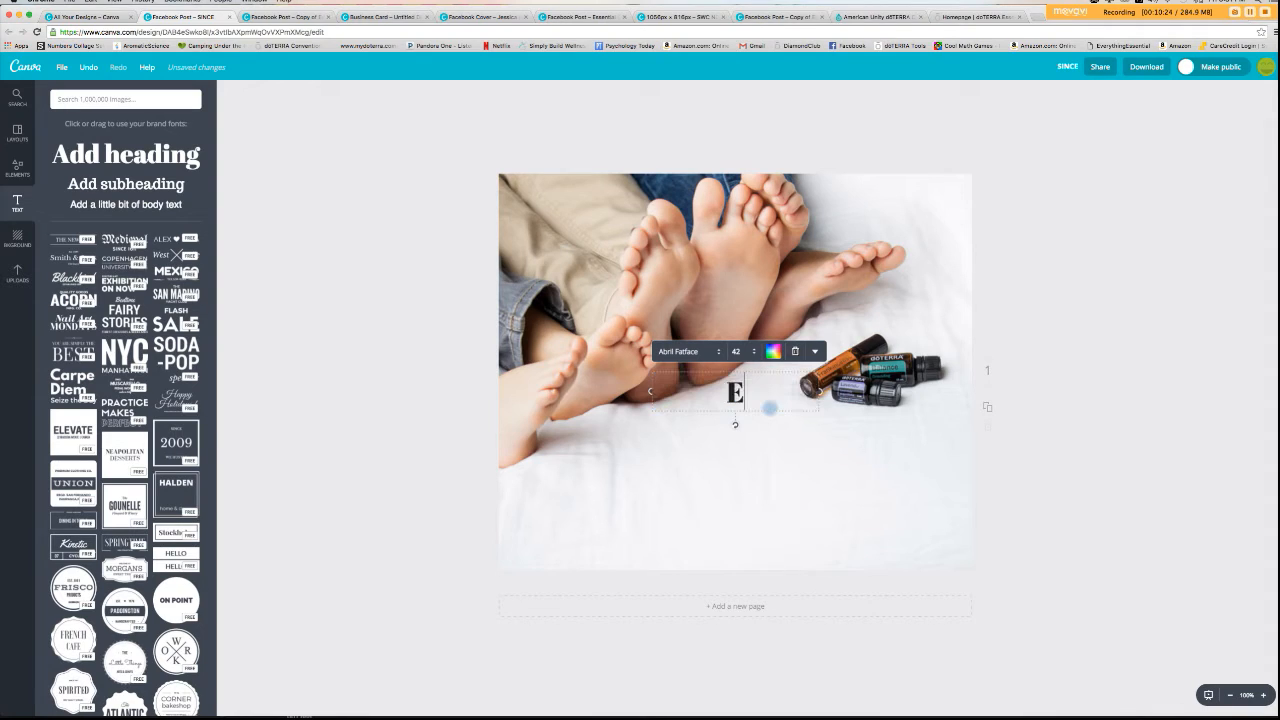
{"action": "type", "text": "ssential Oils"}
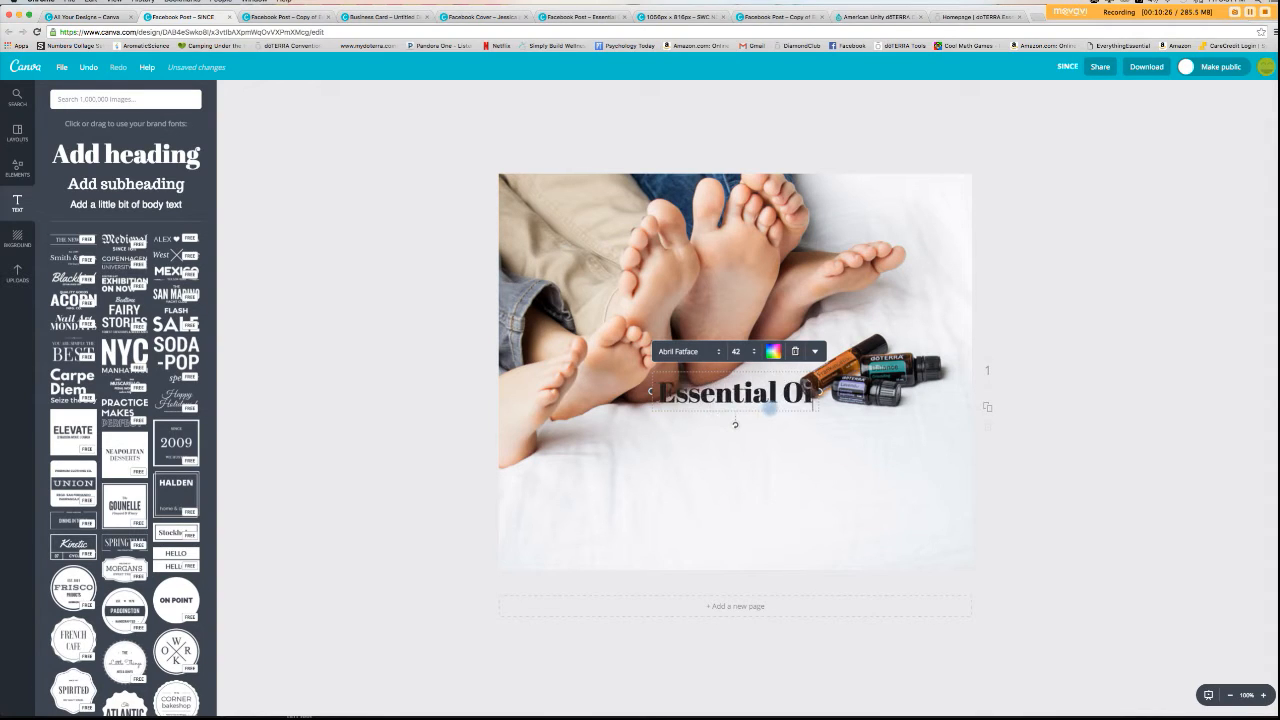
{"action": "type", "text": " 101"}
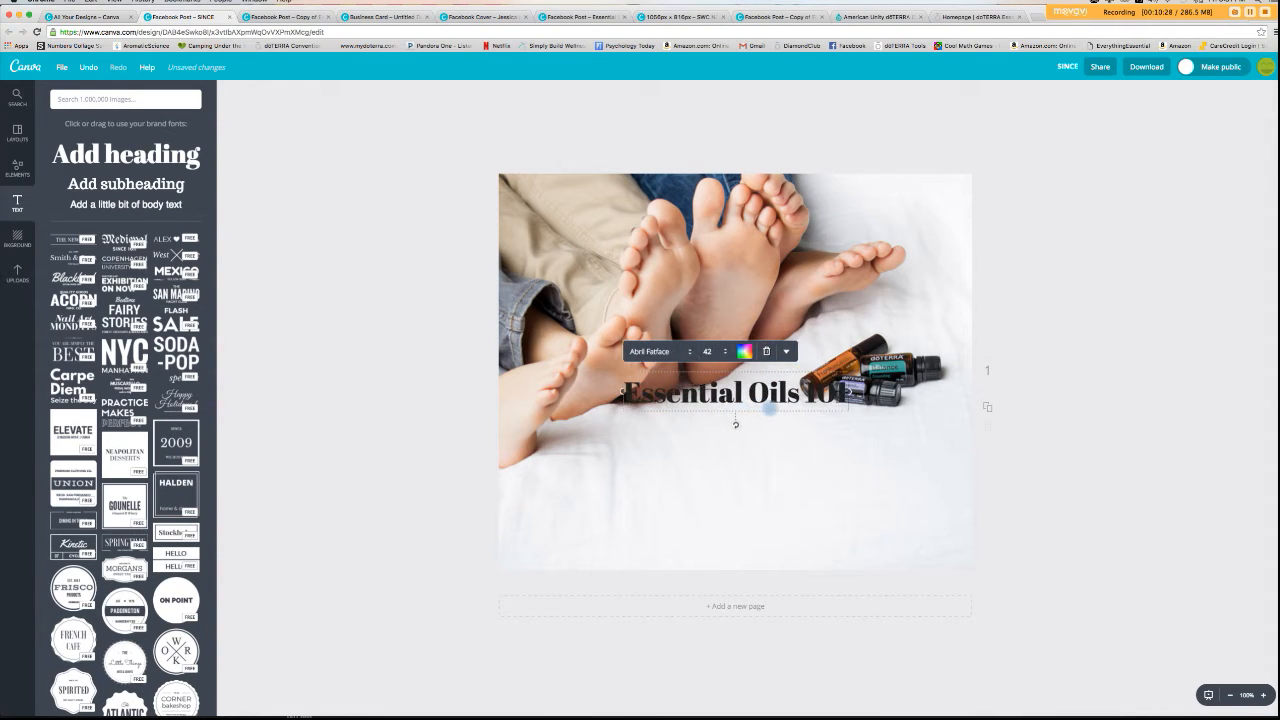
- Move the Essential Oils 101 heading down onto the white sheet below the oil bottles and center it horizontally on the page
{"action": "left_click_drag", "start_coordinate": [758, 415], "coordinate": [751, 470]}
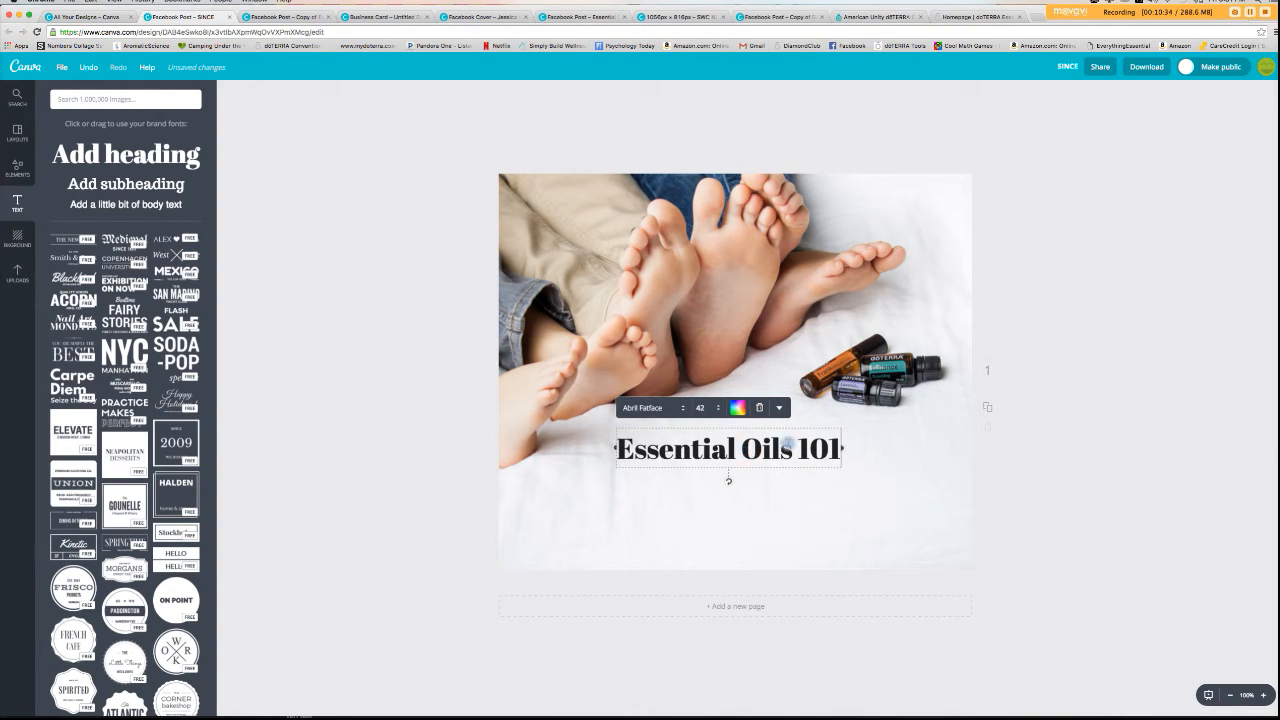
{"action": "left_click_drag", "start_coordinate": [793, 460], "coordinate": [866, 535]}
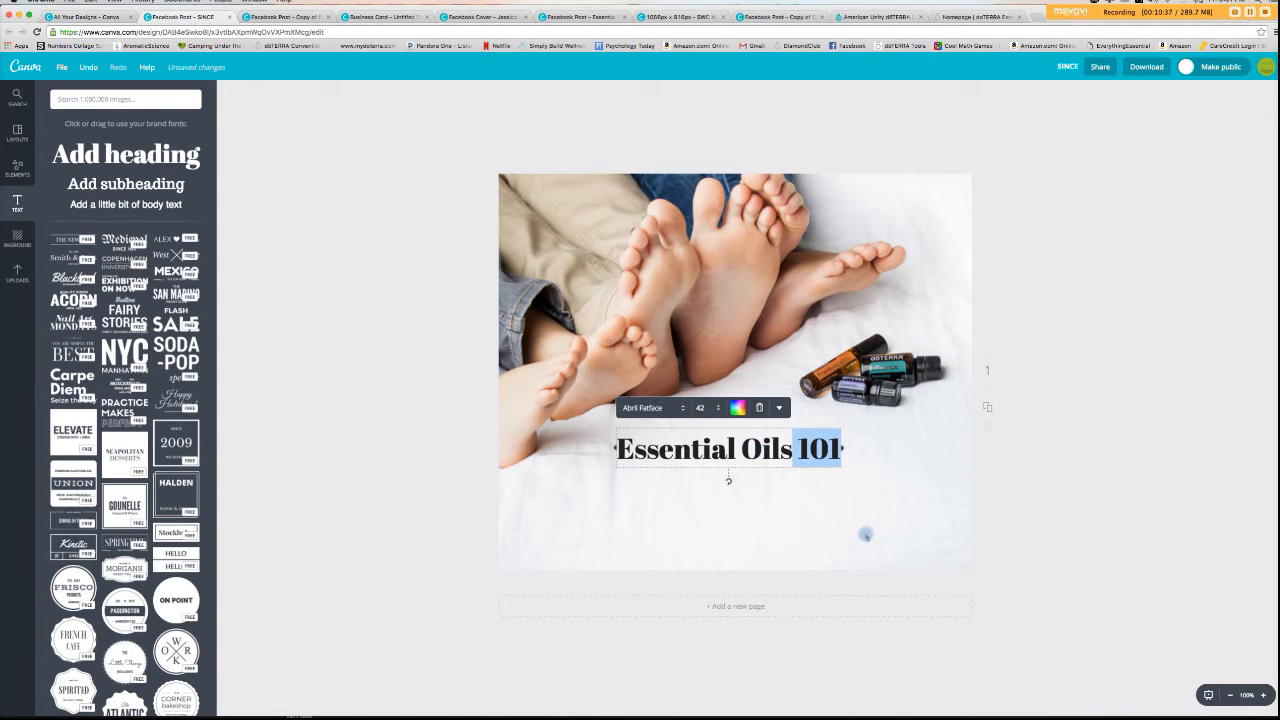
{"action": "left_click", "coordinate": [806, 503]}
{"action": "left_click", "coordinate": [794, 460]}
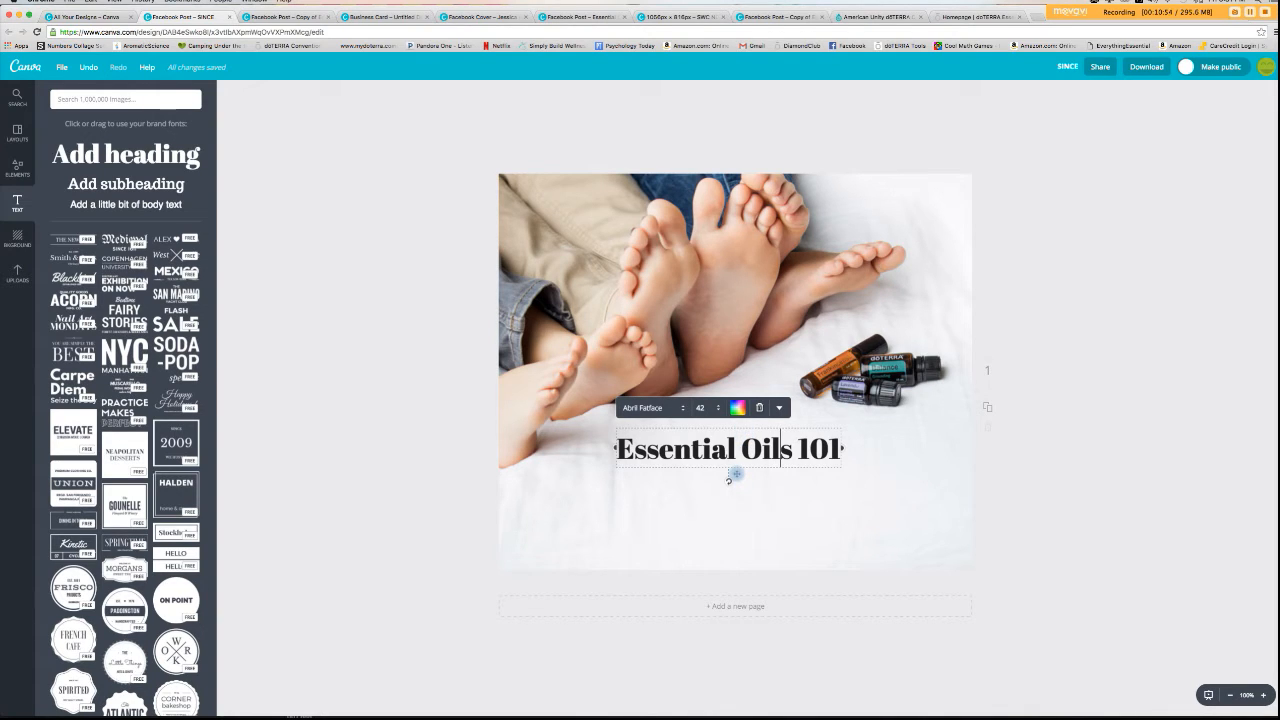
{"action": "mouse_move", "coordinate": [729, 481]}
{"action": "left_mouse_down"}
{"action": "mouse_move", "coordinate": [745, 490]}
{"action": "mouse_move", "coordinate": [731, 508]}
{"action": "mouse_move", "coordinate": [735, 470]}
{"action": "left_mouse_up"}
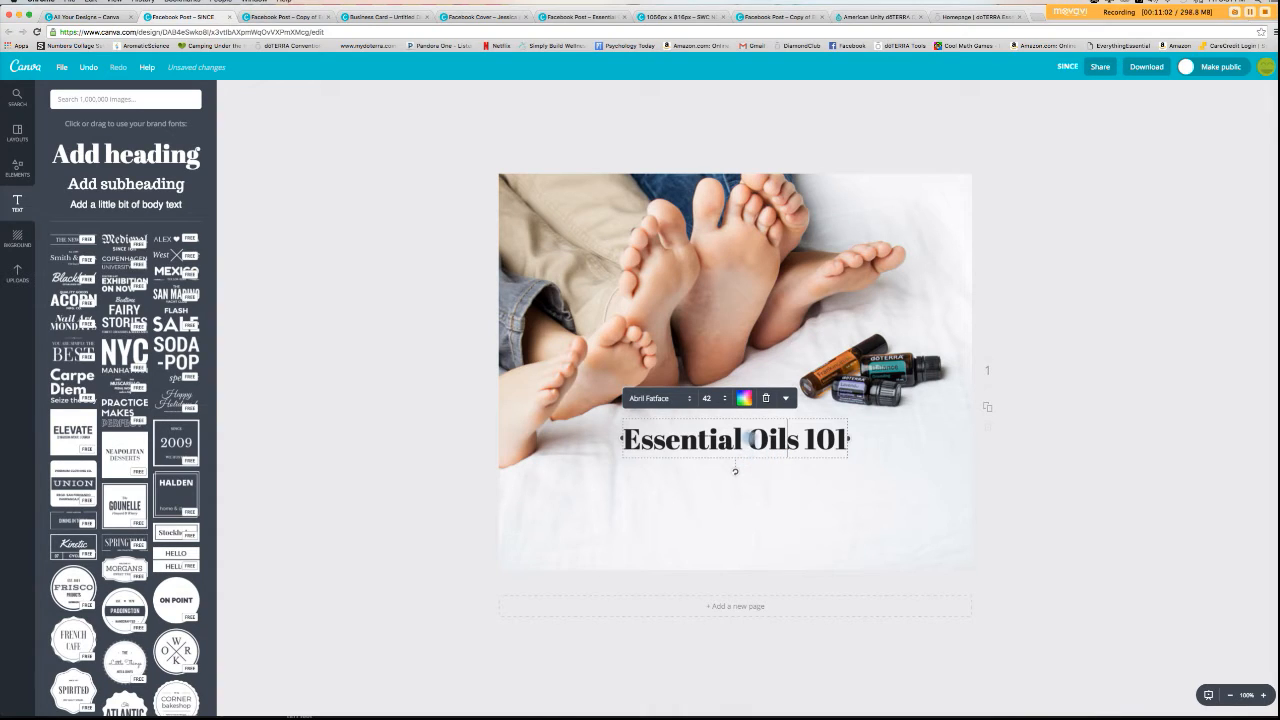
{"action": "left_click", "coordinate": [765, 470]}
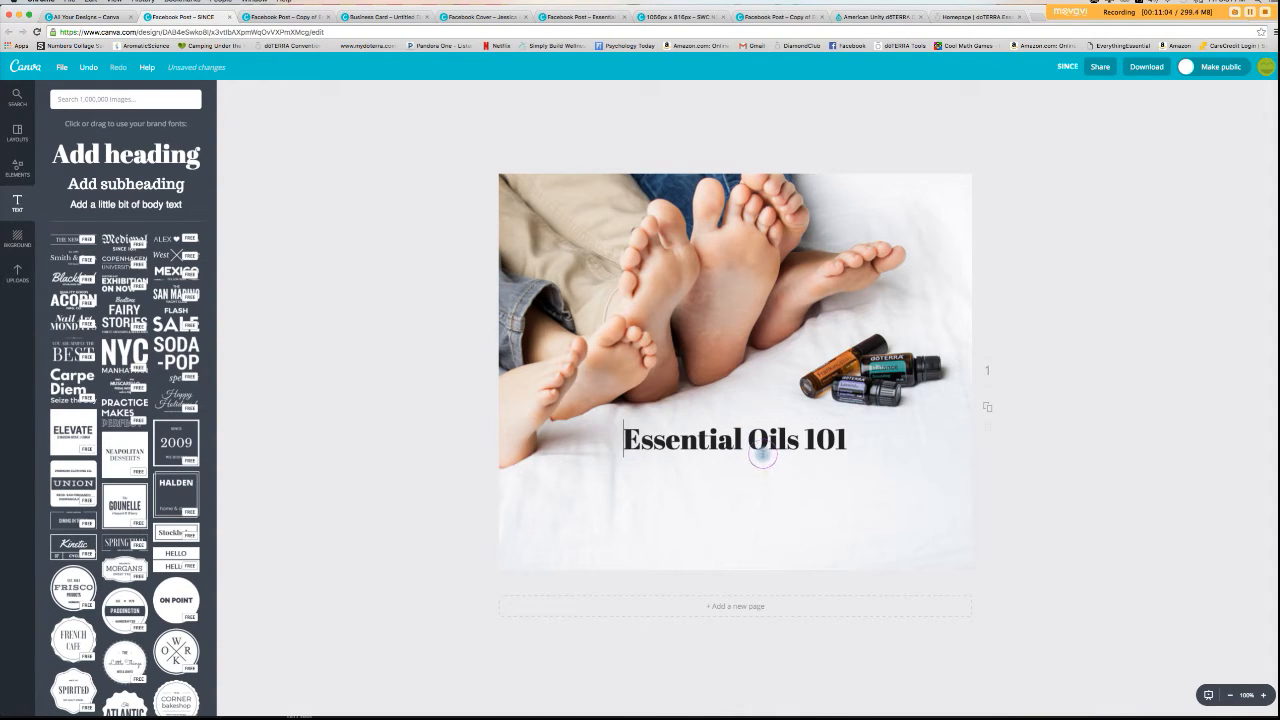
- Set the font size of the Essential Oils 101 heading to 56
{"action": "left_click", "coordinate": [762, 454]}
{"action": "left_click", "coordinate": [713, 400]}
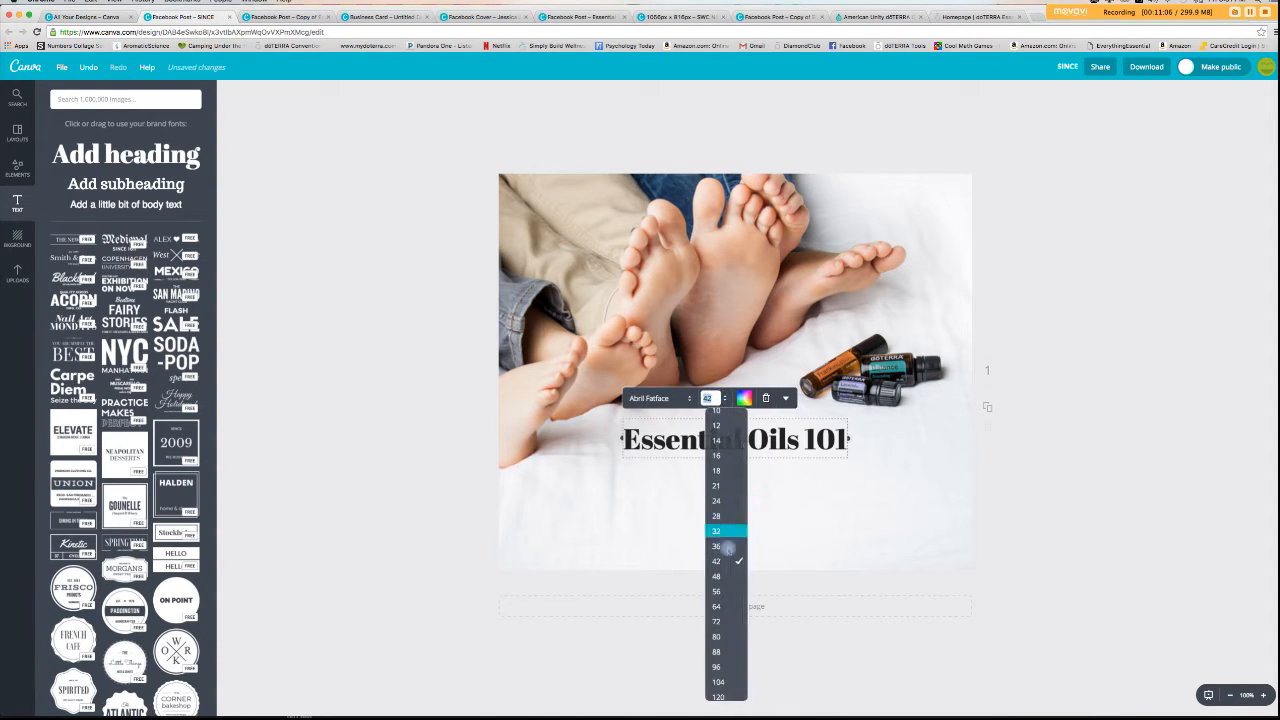
{"action": "left_click", "coordinate": [726, 591]}
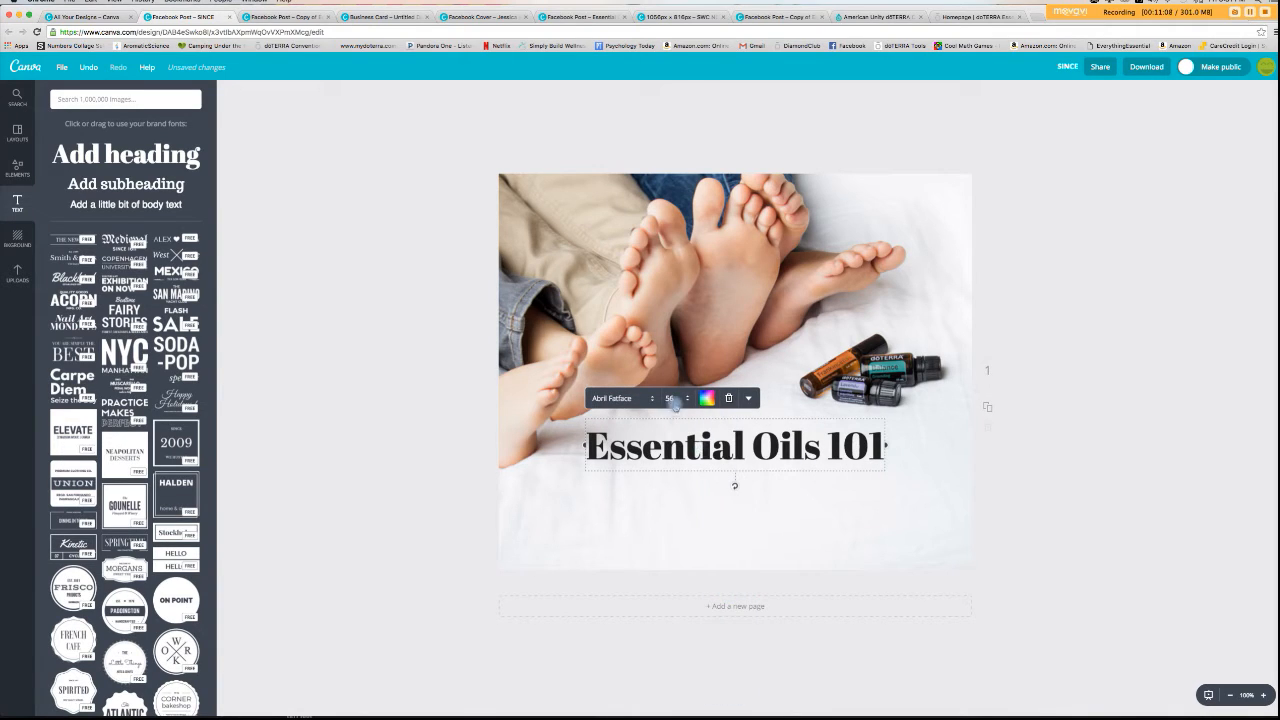
{"action": "double_click", "coordinate": [702, 452]}
{"action": "triple_click", "coordinate": [703, 452]}
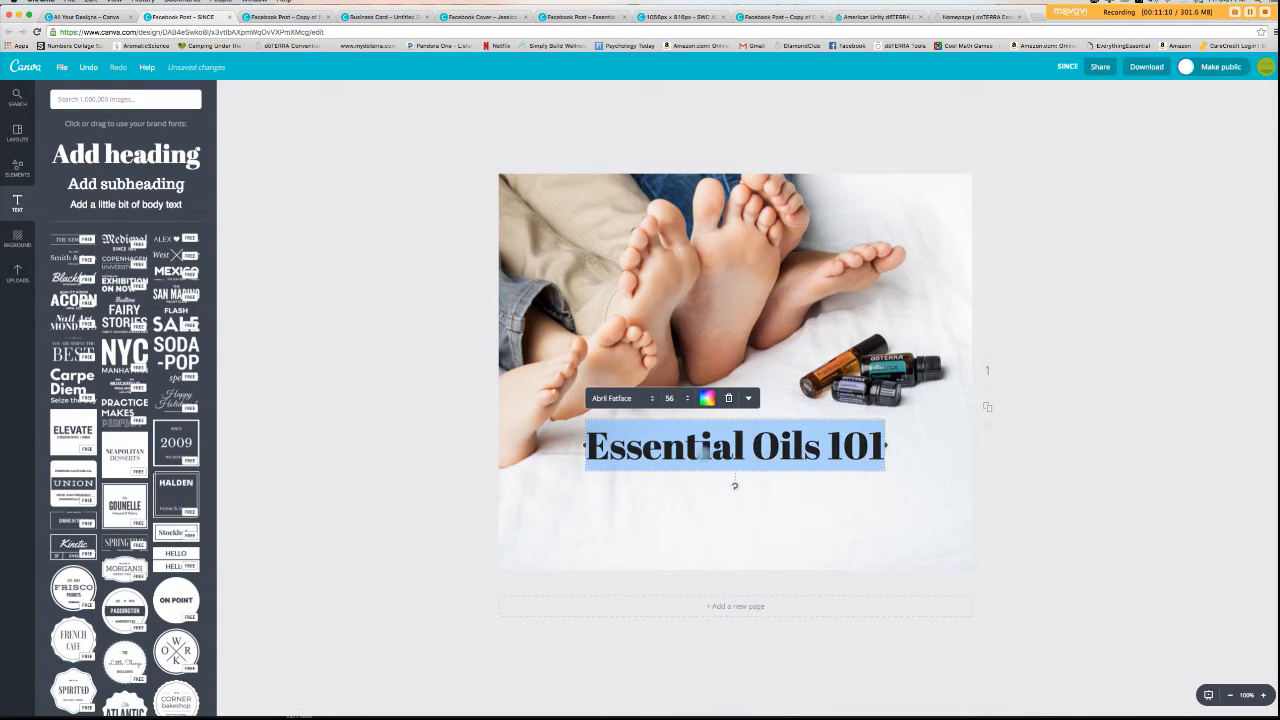
{"action": "left_click", "coordinate": [720, 488]}
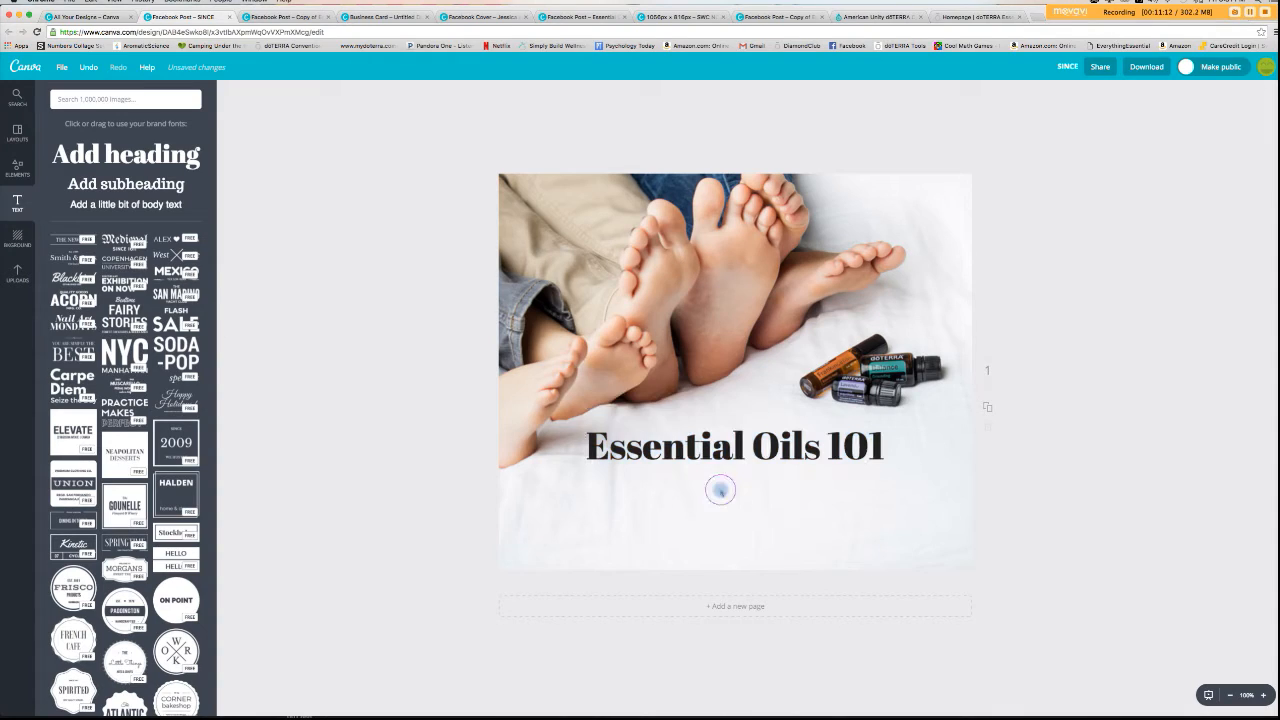
- Change the font of the Essential Oils 101 heading to Clicker Script
{"action": "left_click", "coordinate": [717, 455]}
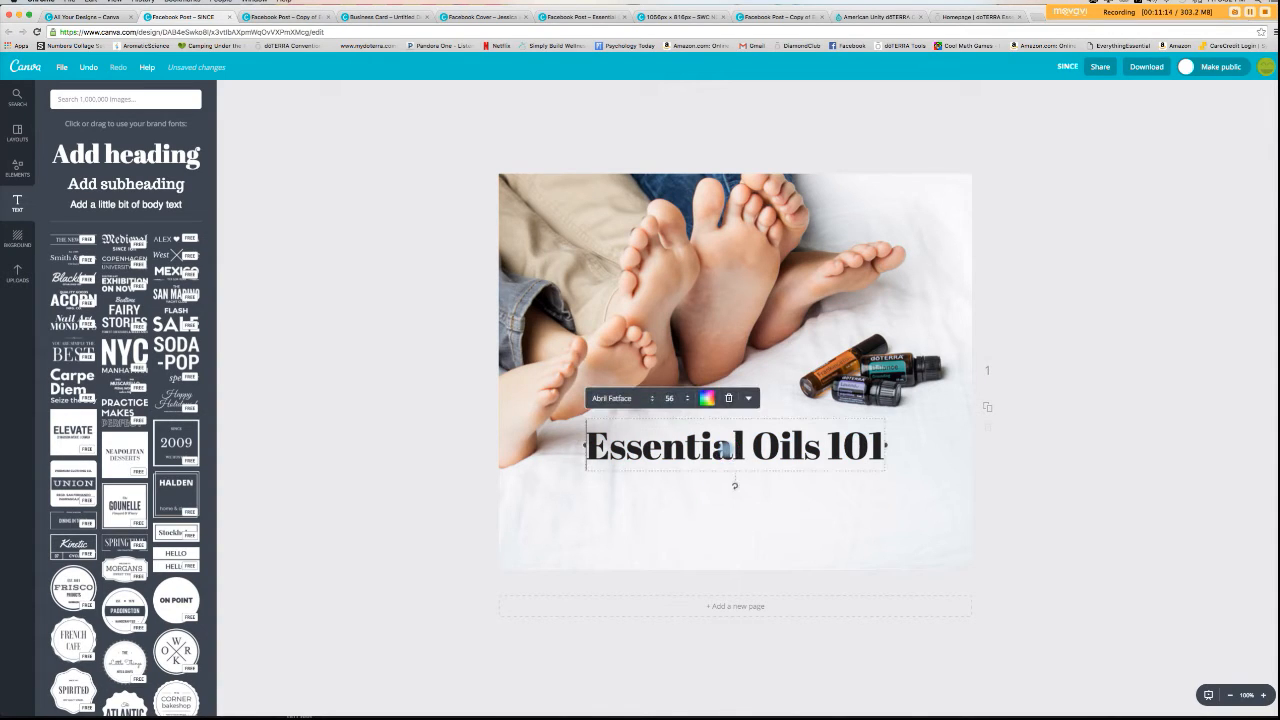
{"action": "double_click", "coordinate": [719, 452]}
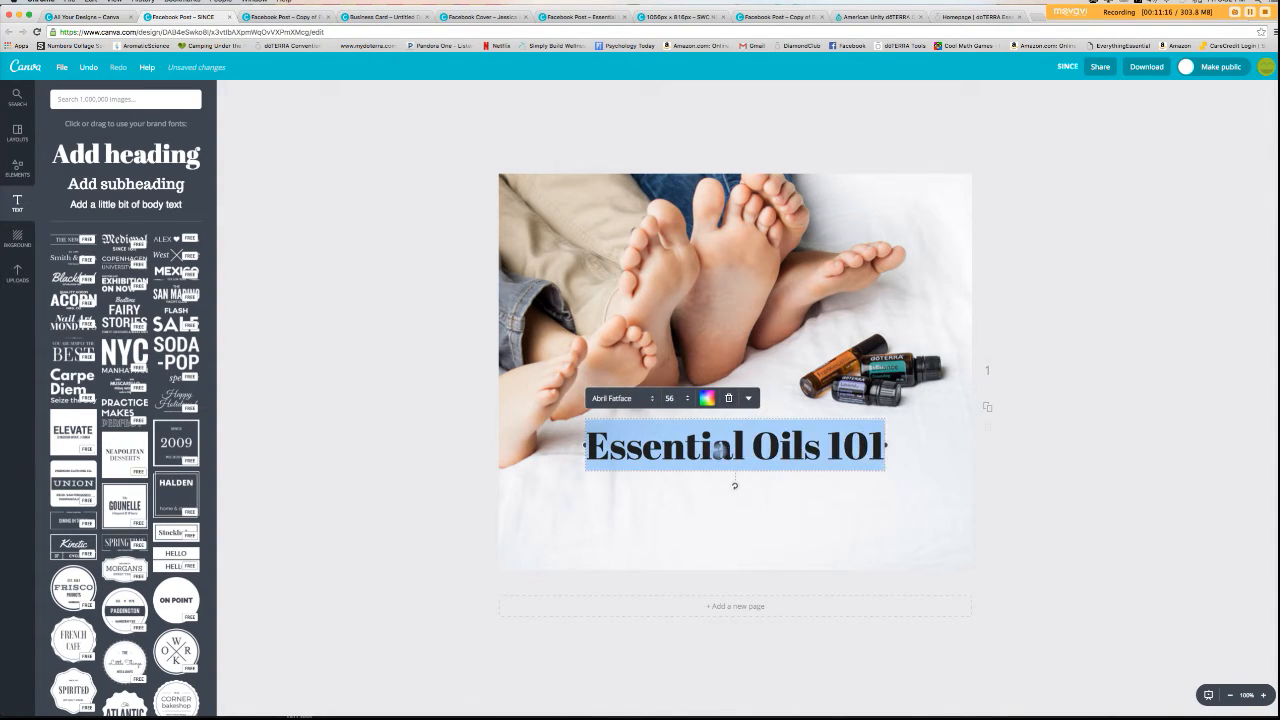
{"action": "left_click", "coordinate": [694, 452]}
{"action": "left_click", "coordinate": [615, 489]}
{"action": "left_click", "coordinate": [611, 450]}
{"action": "left_click", "coordinate": [617, 398]}
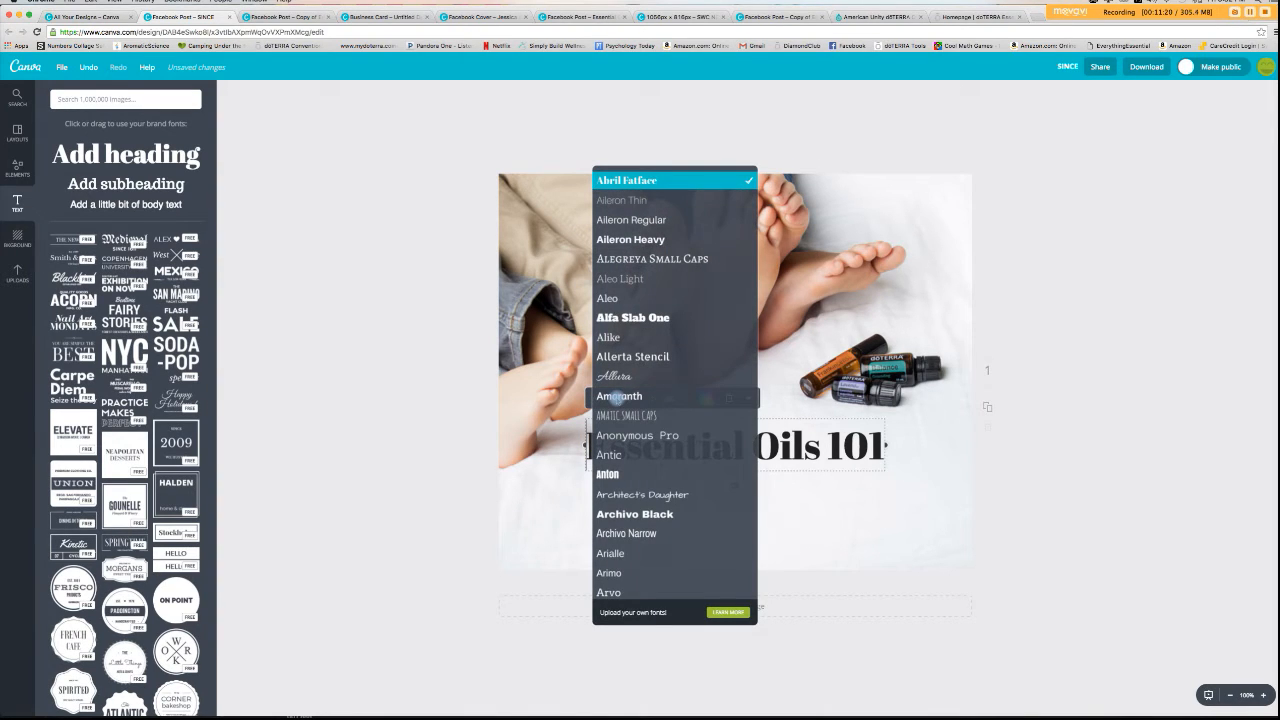
{"action": "scroll", "coordinate": [648, 466], "scroll_direction": "down", "scroll_amount": 1}
{"action": "scroll", "coordinate": [648, 466], "scroll_direction": "down", "scroll_amount": 6}
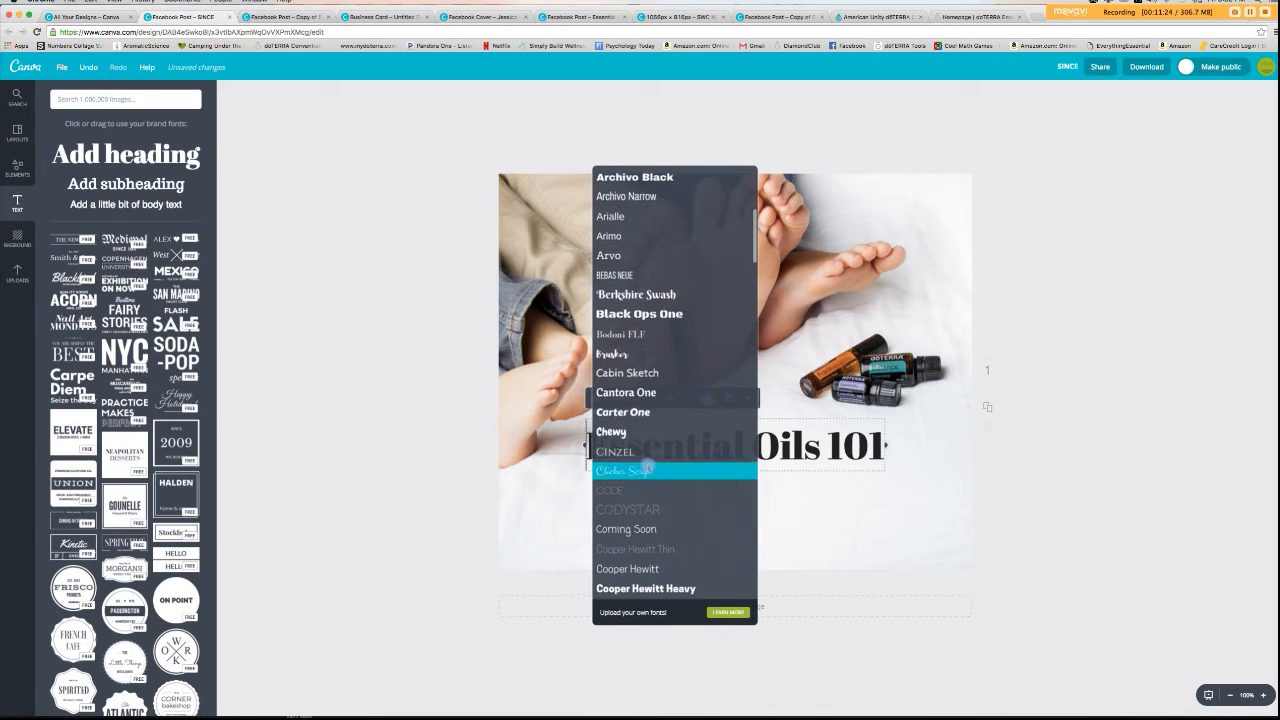
{"action": "scroll", "coordinate": [648, 466], "scroll_direction": "down", "scroll_amount": 2}
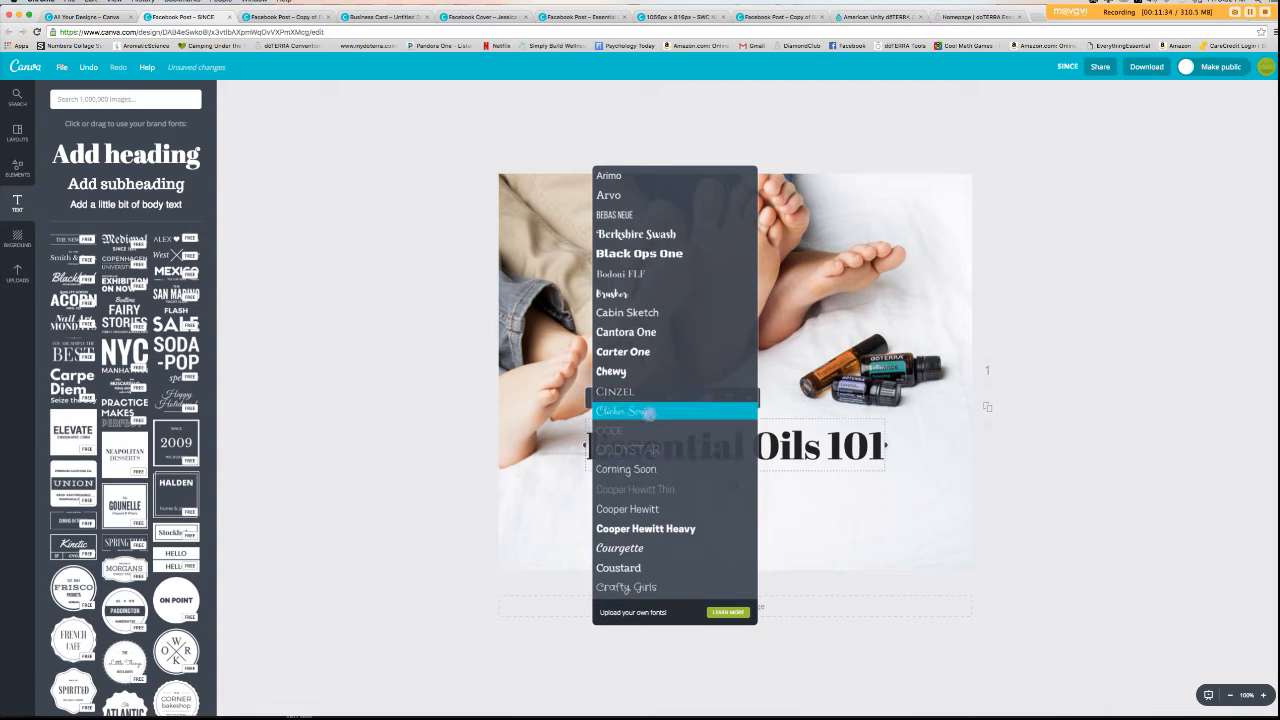
{"action": "left_click", "coordinate": [648, 412]}
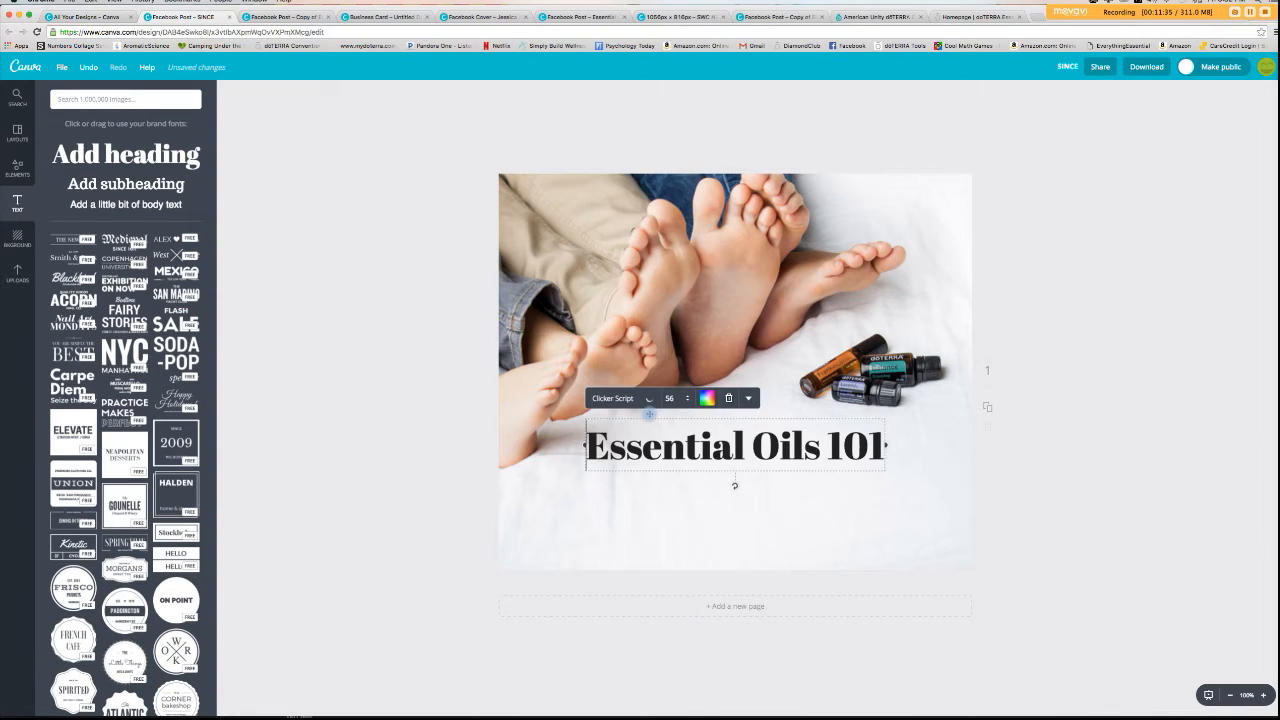
{"action": "left_click", "coordinate": [1110, 458]}
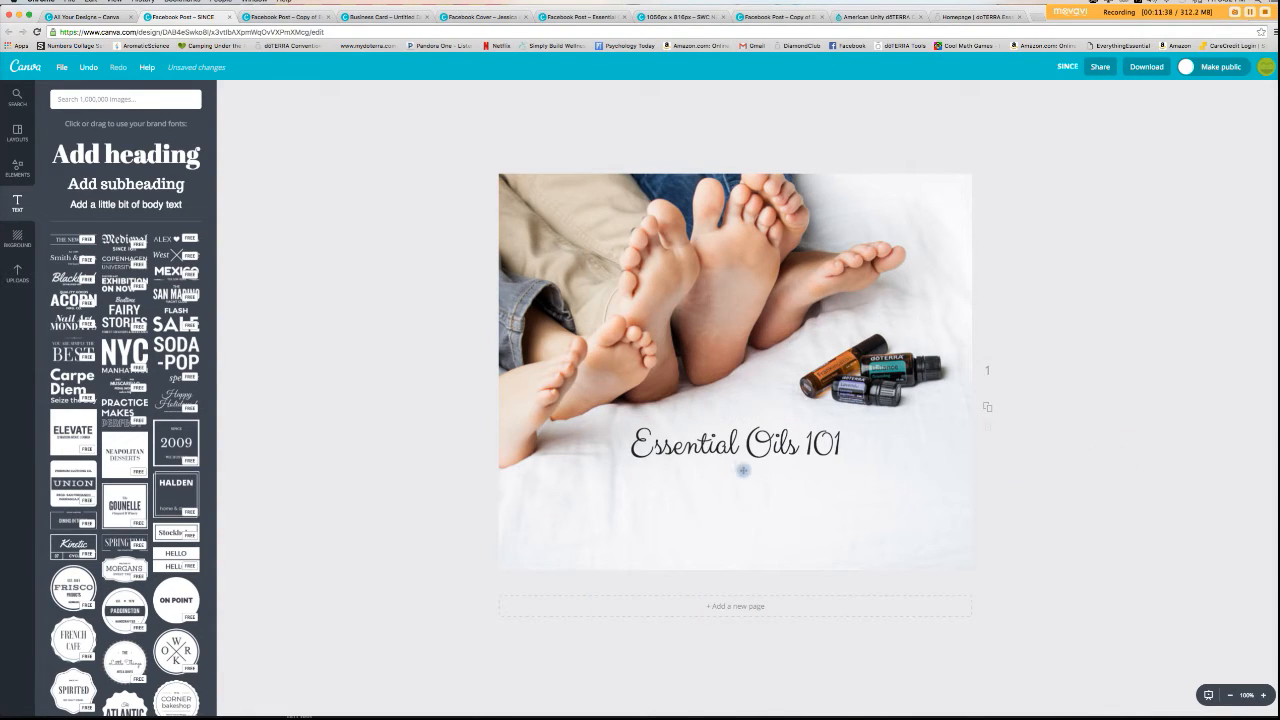
- Set the font size of the Essential Oils 101 heading to 80 and move it slightly lower on the white sheet
{"action": "left_click", "coordinate": [764, 446]}
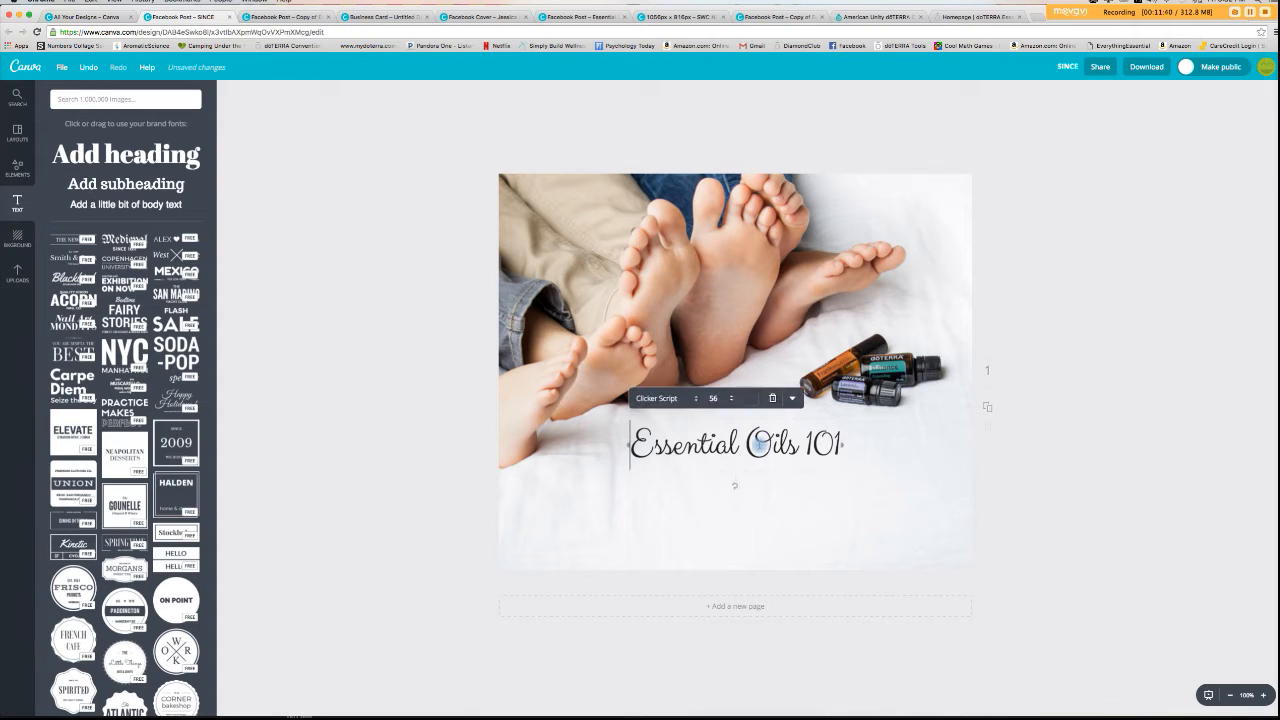
{"action": "left_click", "coordinate": [718, 398]}
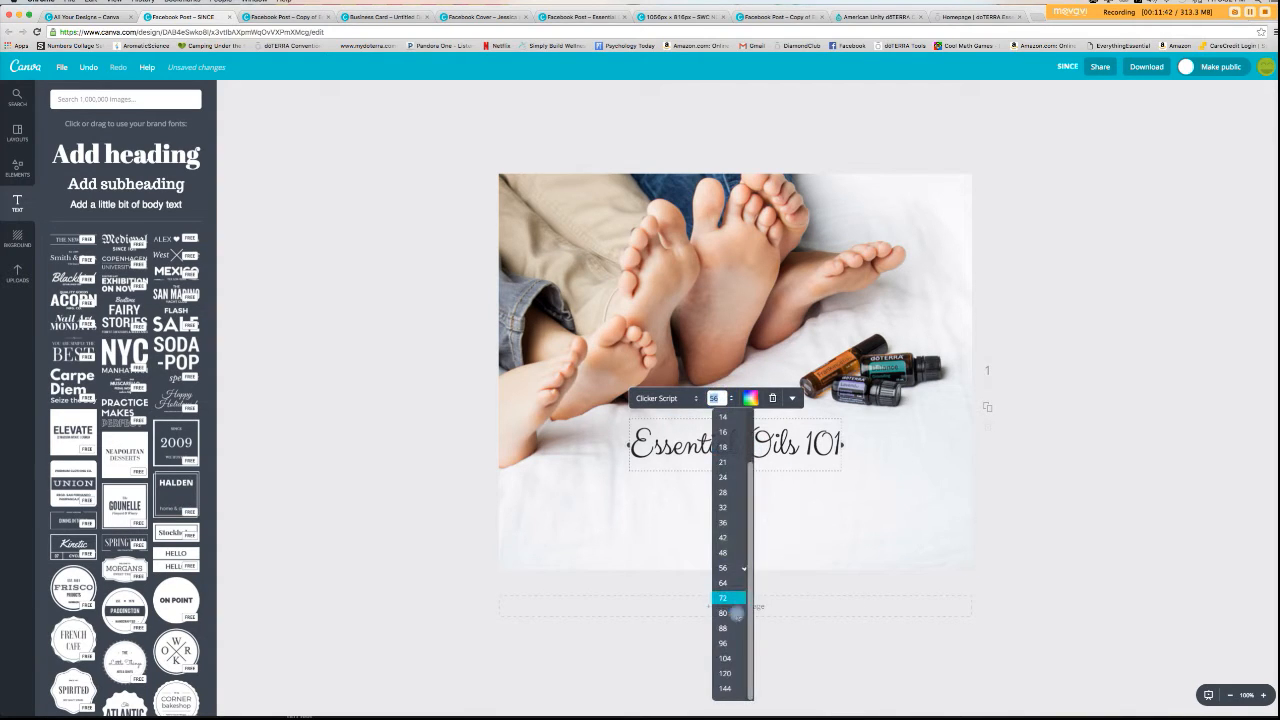
{"action": "left_click", "coordinate": [733, 608]}
{"action": "left_click", "coordinate": [1111, 463]}
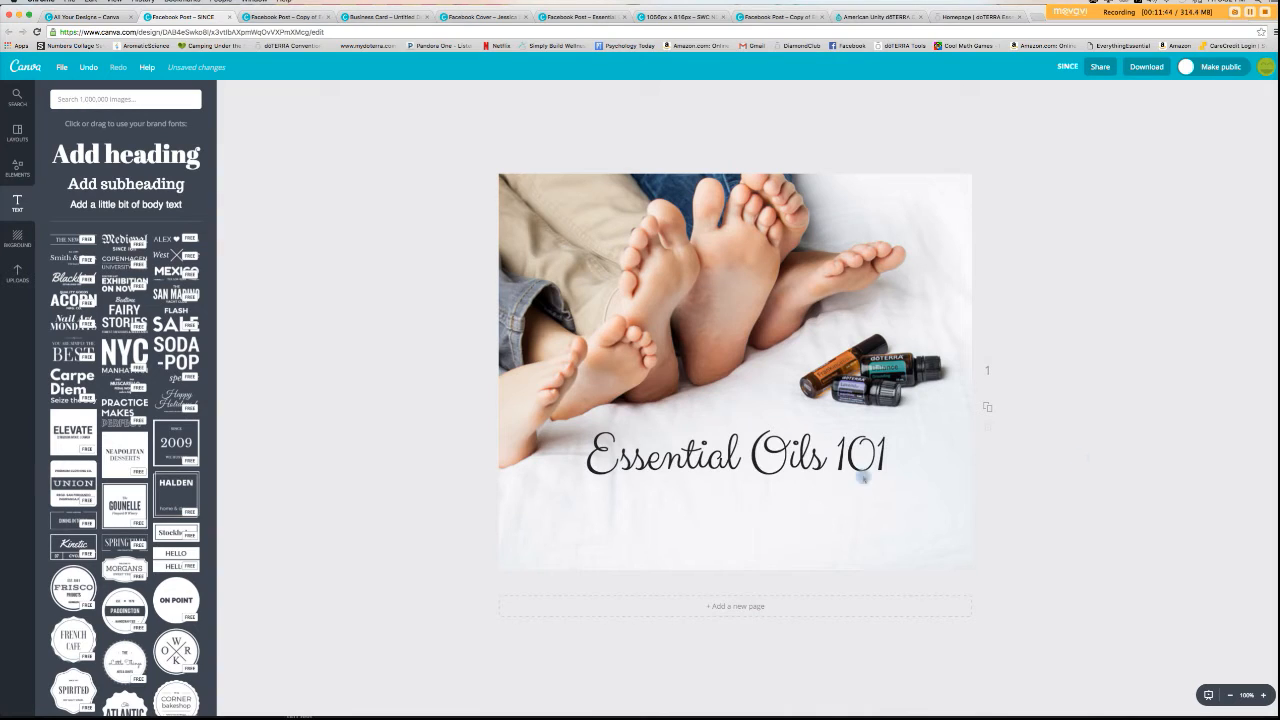
{"action": "left_click_drag", "start_coordinate": [768, 449], "coordinate": [768, 472]}
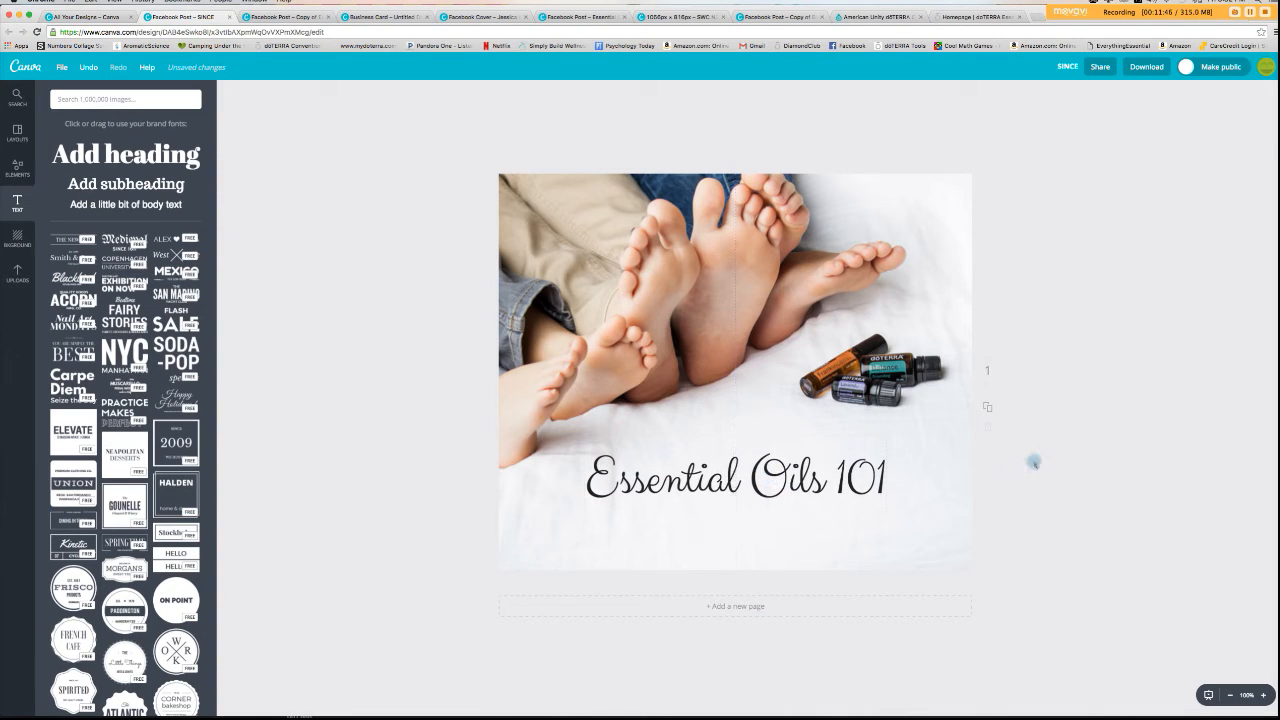
- Change the font of the Essential Oils 101 heading to Raleway Heavy
{"action": "left_click", "coordinate": [810, 488]}
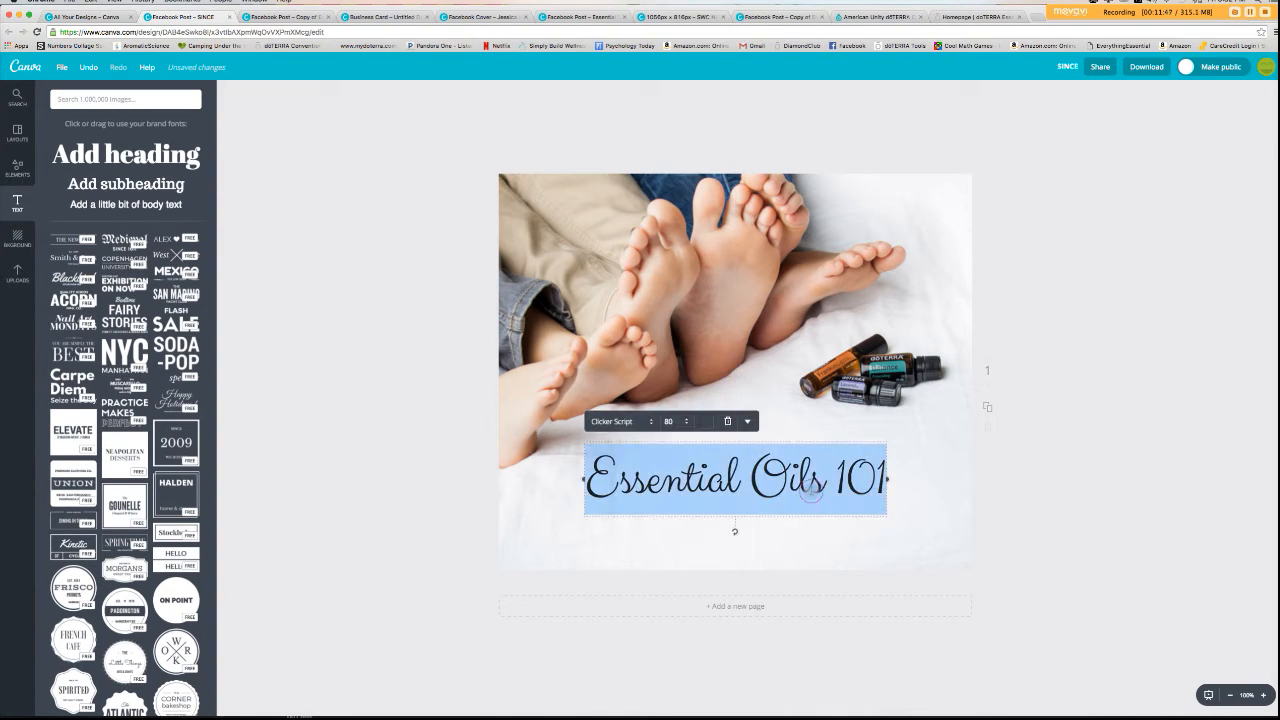
{"action": "left_click", "coordinate": [618, 425]}
{"action": "scroll", "coordinate": [662, 471], "scroll_direction": "down", "scroll_amount": 5}
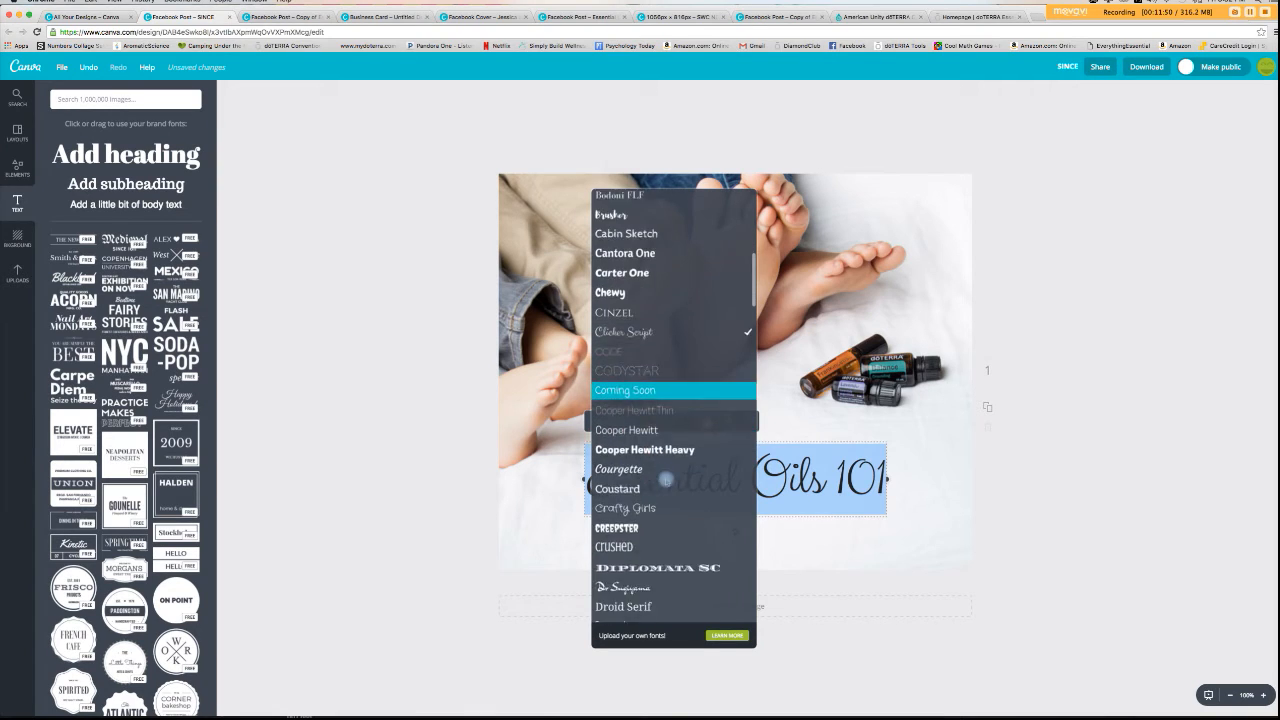
{"action": "scroll", "coordinate": [665, 480], "scroll_direction": "down", "scroll_amount": 5}
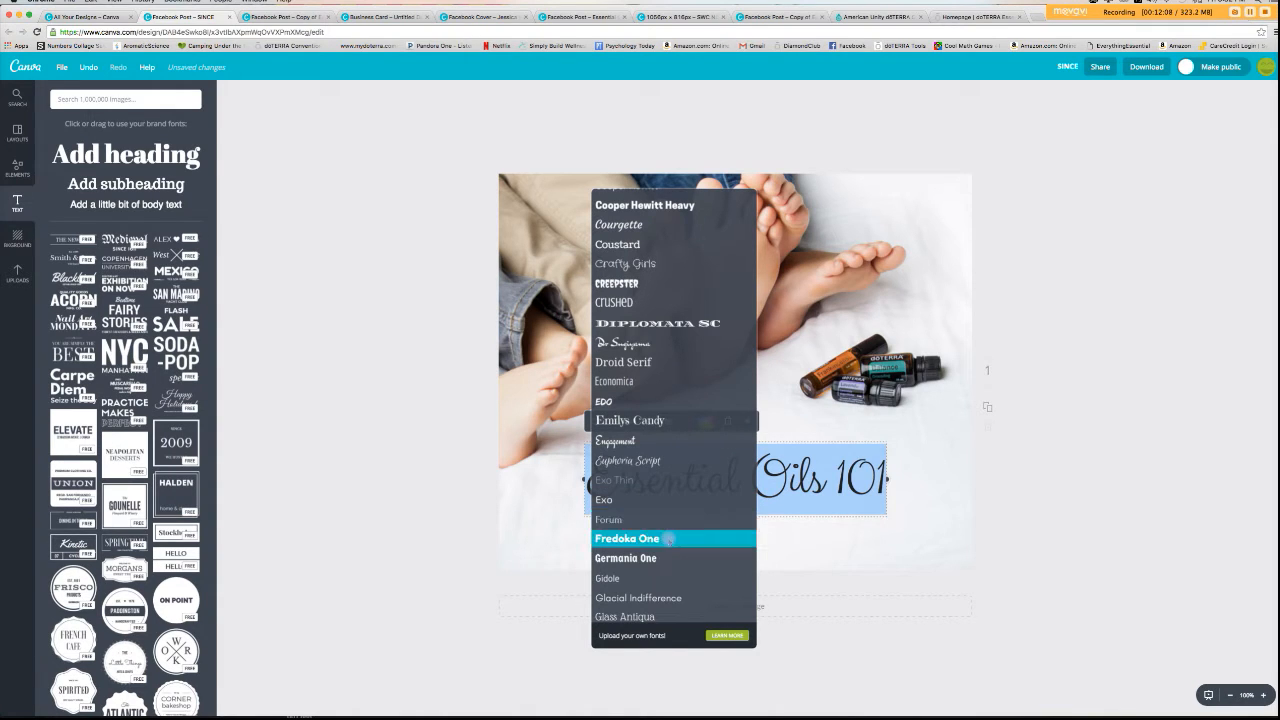
{"action": "scroll", "coordinate": [668, 538], "scroll_direction": "down", "scroll_amount": 6}
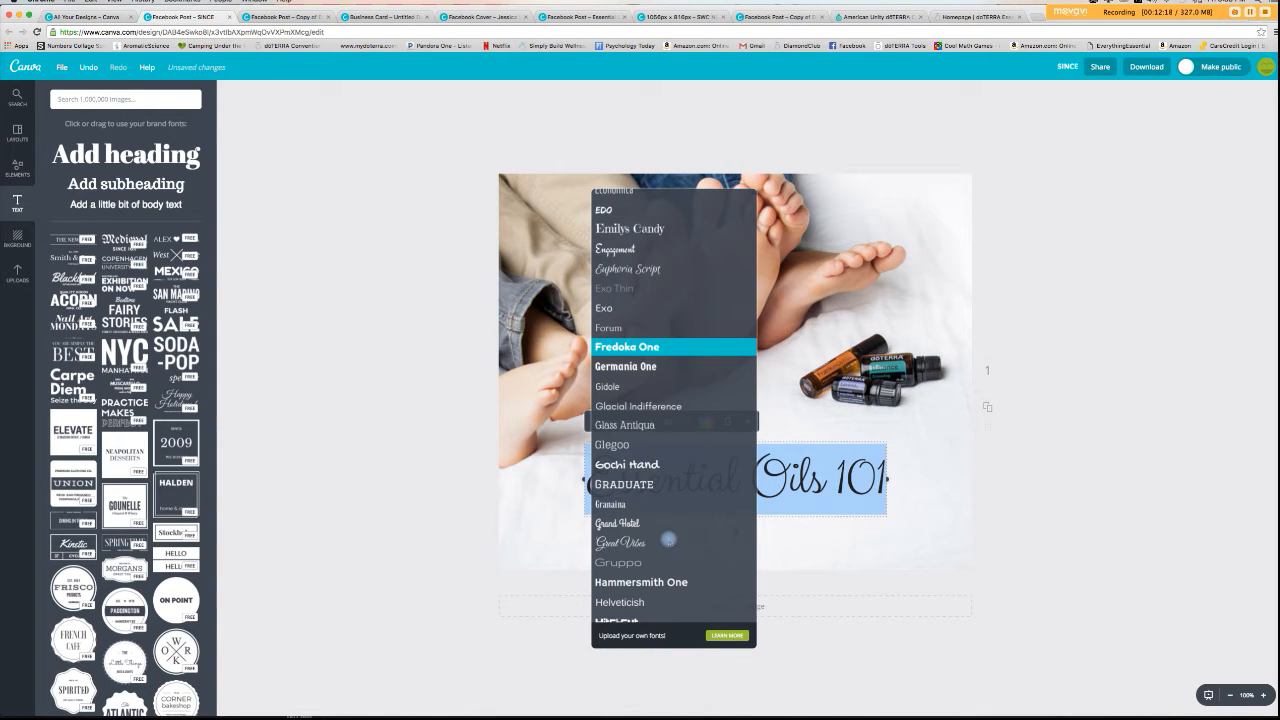
{"action": "scroll", "coordinate": [668, 540], "scroll_direction": "down", "scroll_amount": 5}
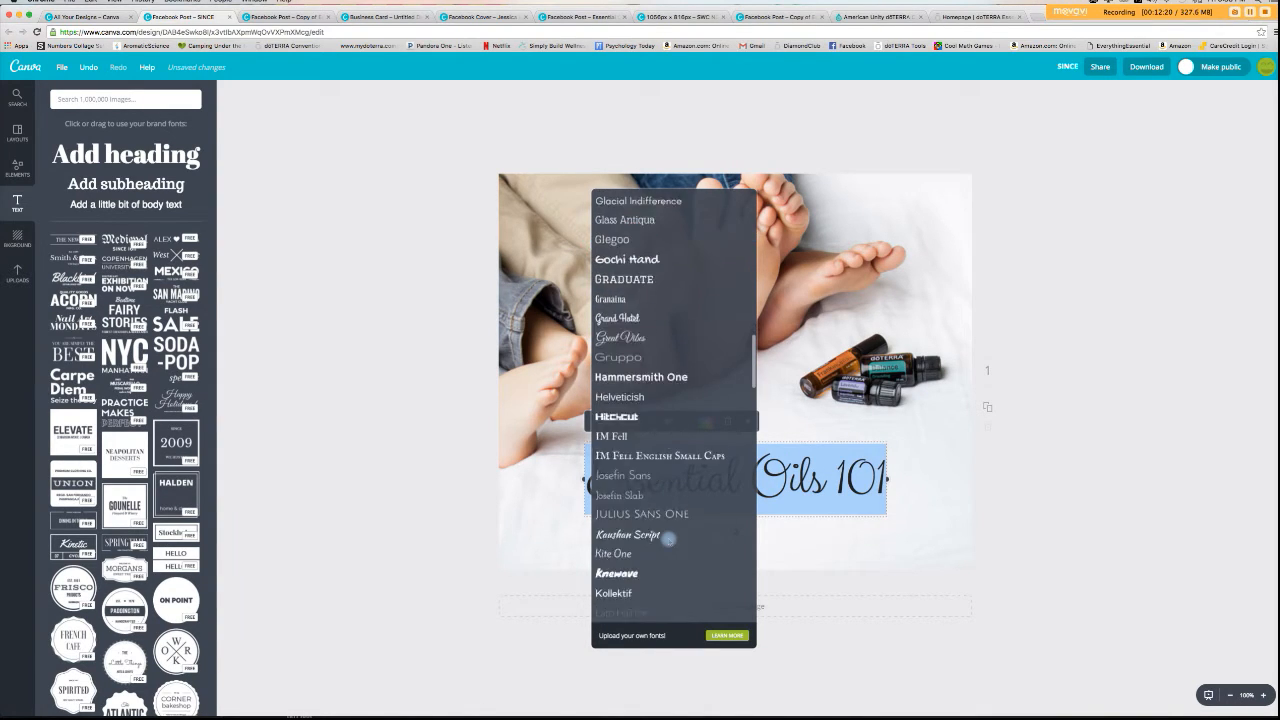
{"action": "scroll", "coordinate": [668, 539], "scroll_direction": "down", "scroll_amount": 1}
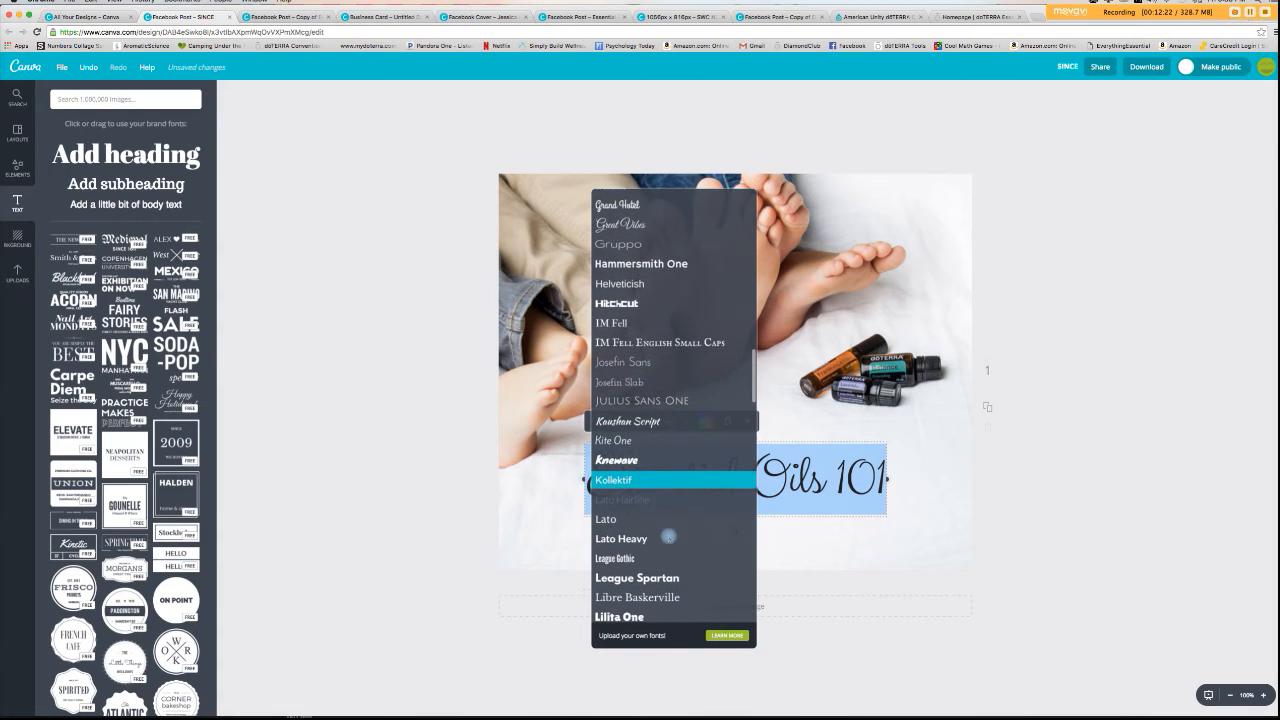
{"action": "scroll", "coordinate": [668, 537], "scroll_direction": "down", "scroll_amount": 2}
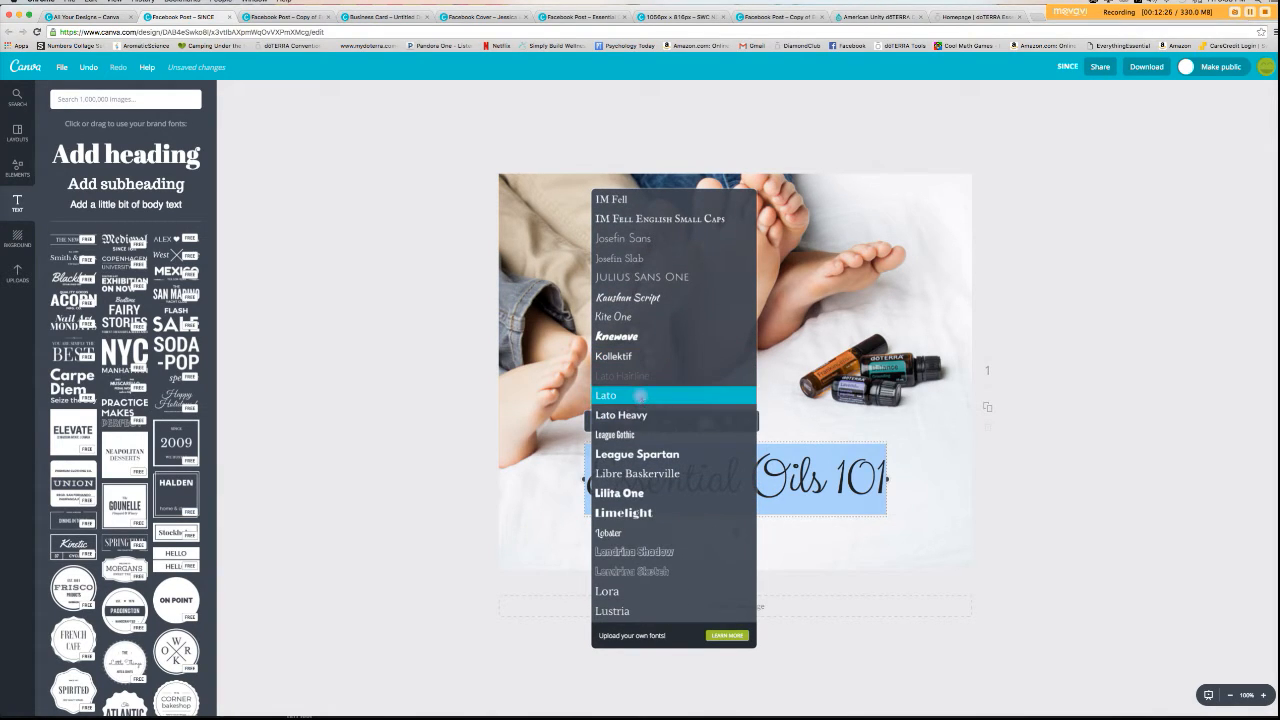
{"action": "scroll", "coordinate": [654, 480], "scroll_direction": "down", "scroll_amount": 3}
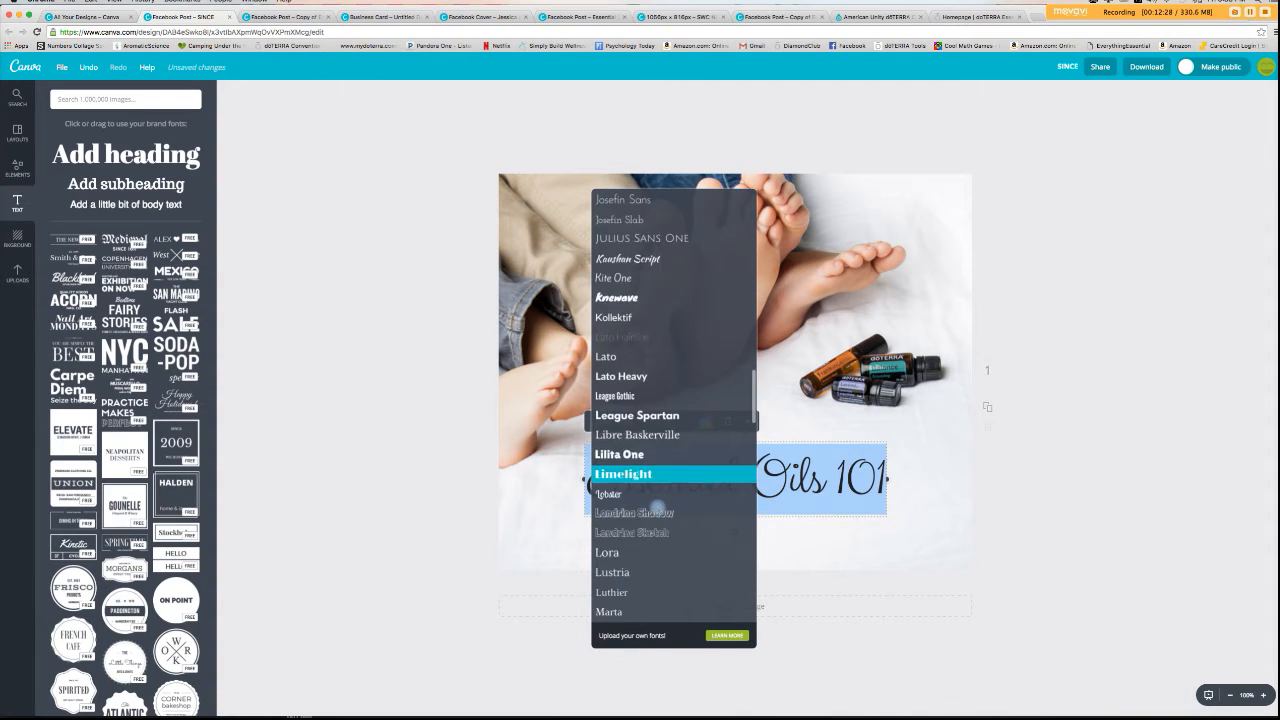
{"action": "scroll", "coordinate": [657, 507], "scroll_direction": "down", "scroll_amount": 3}
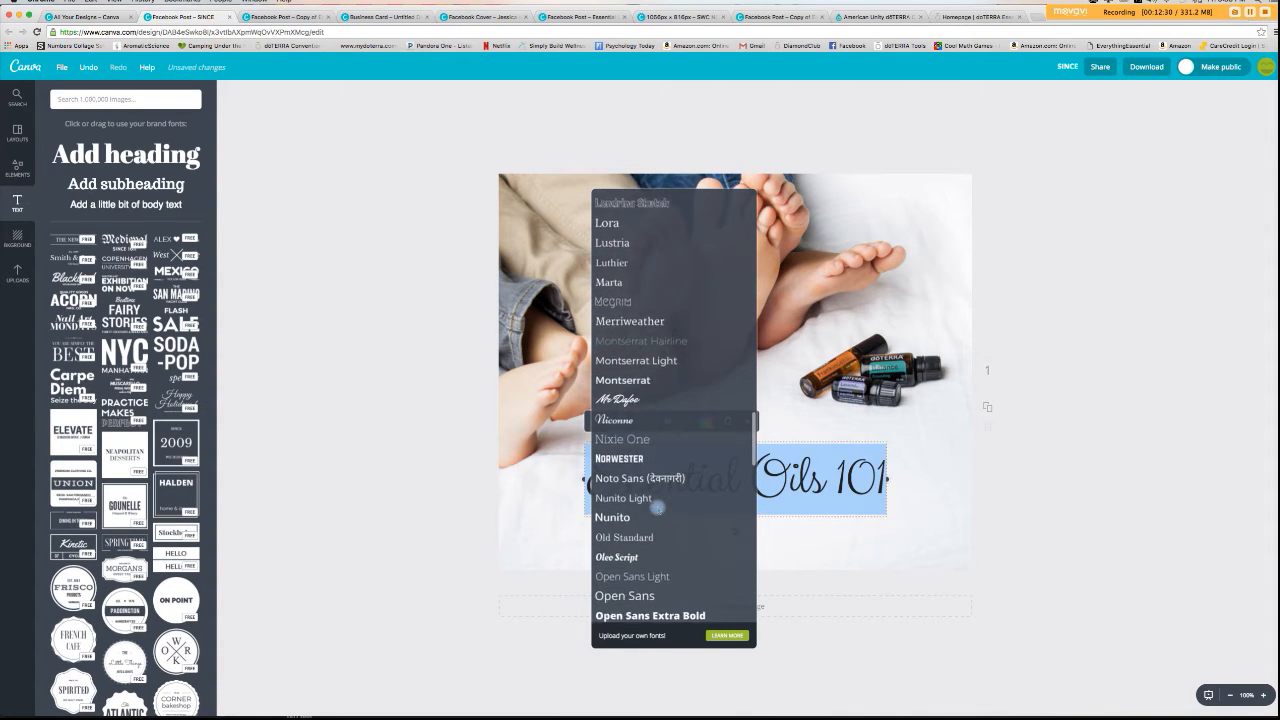
{"action": "scroll", "coordinate": [657, 507], "scroll_direction": "down", "scroll_amount": 1}
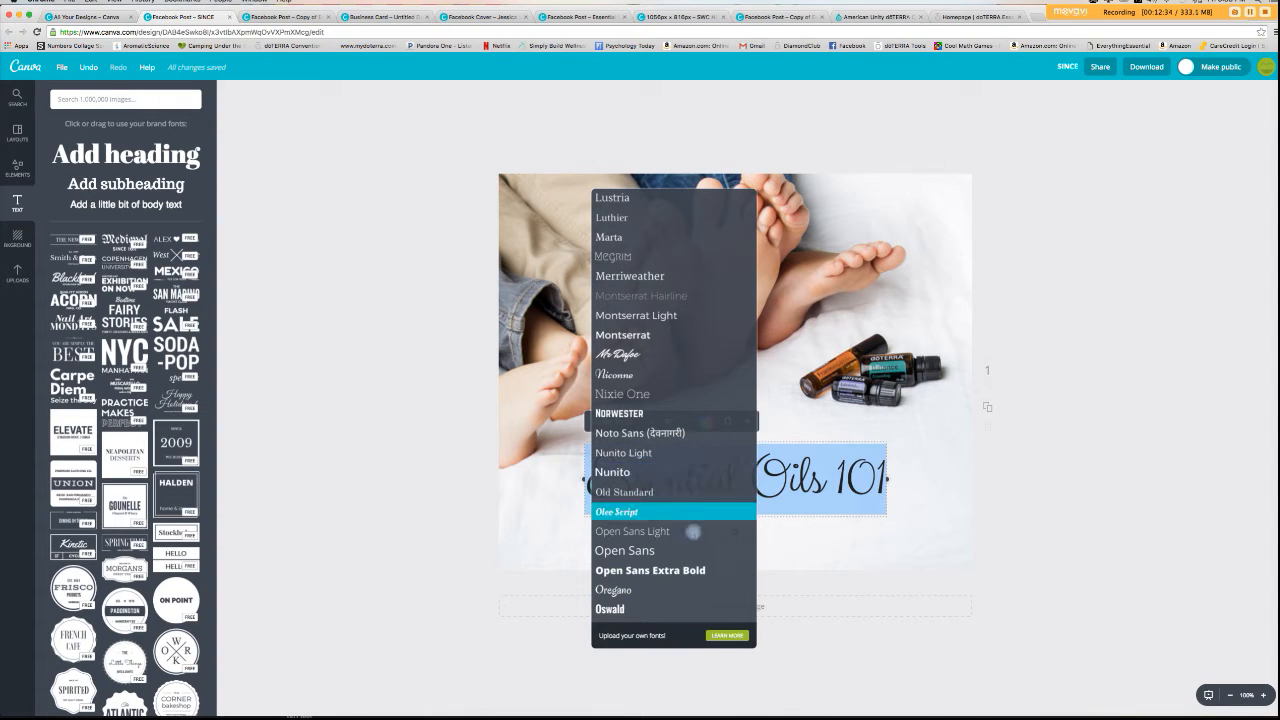
{"action": "scroll", "coordinate": [702, 566], "scroll_direction": "down", "scroll_amount": 1}
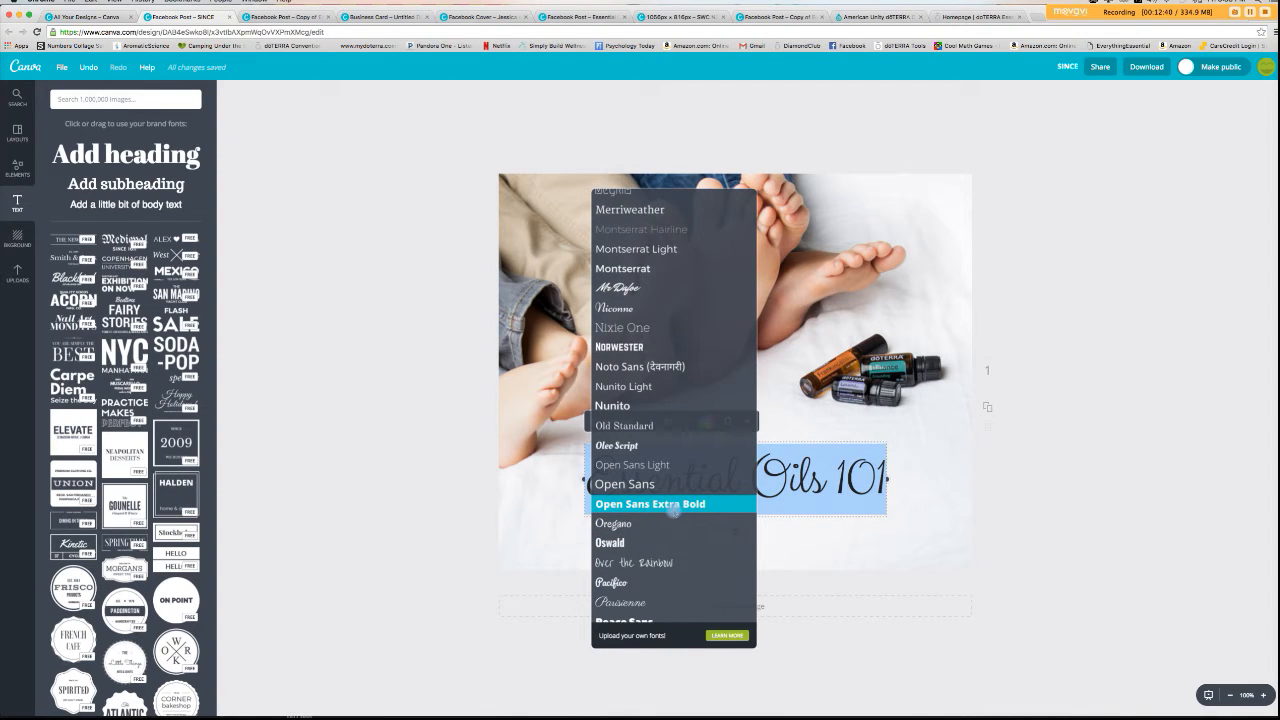
{"action": "scroll", "coordinate": [674, 510], "scroll_direction": "down", "scroll_amount": 5}
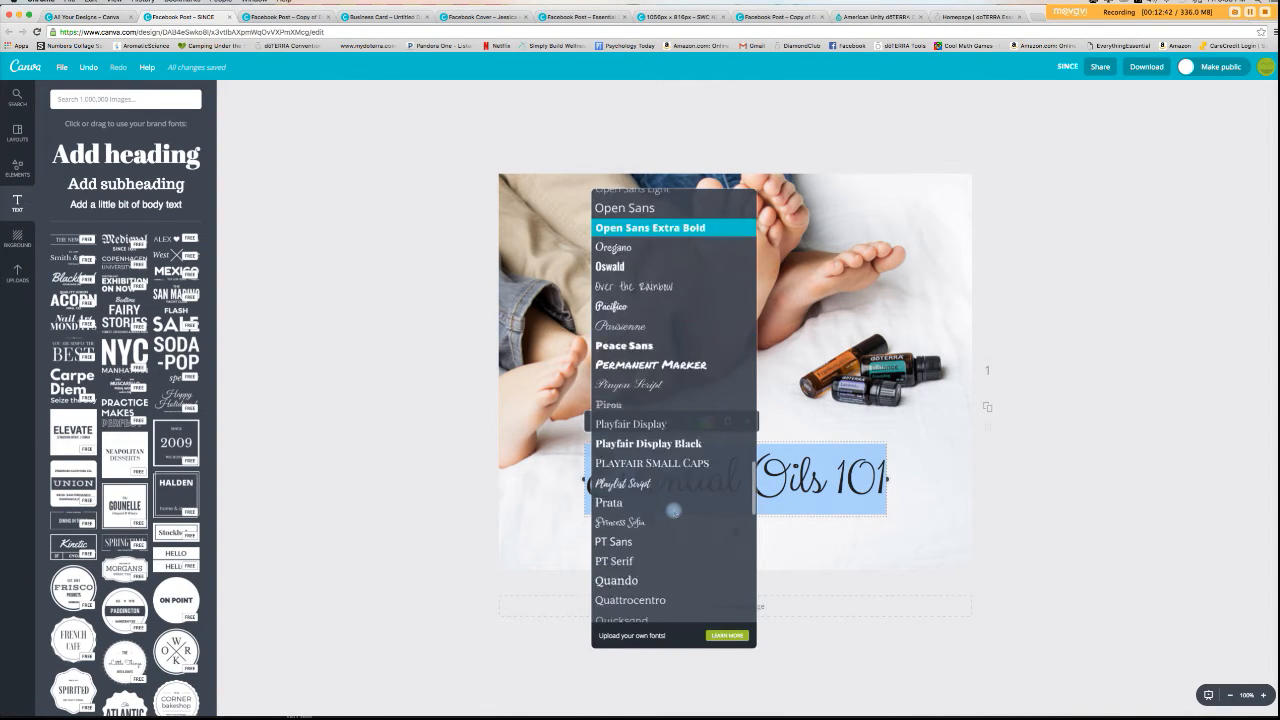
{"action": "scroll", "coordinate": [674, 510], "scroll_direction": "down", "scroll_amount": 2}
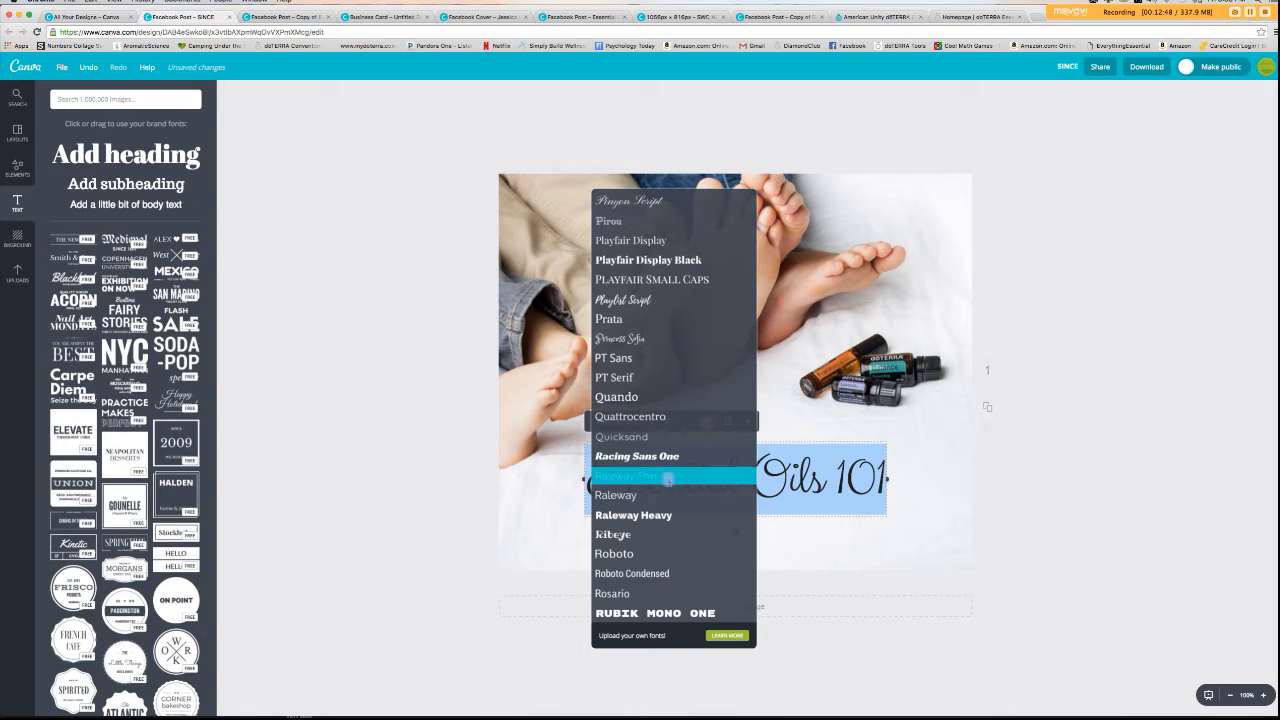
{"action": "left_click", "coordinate": [663, 516]}
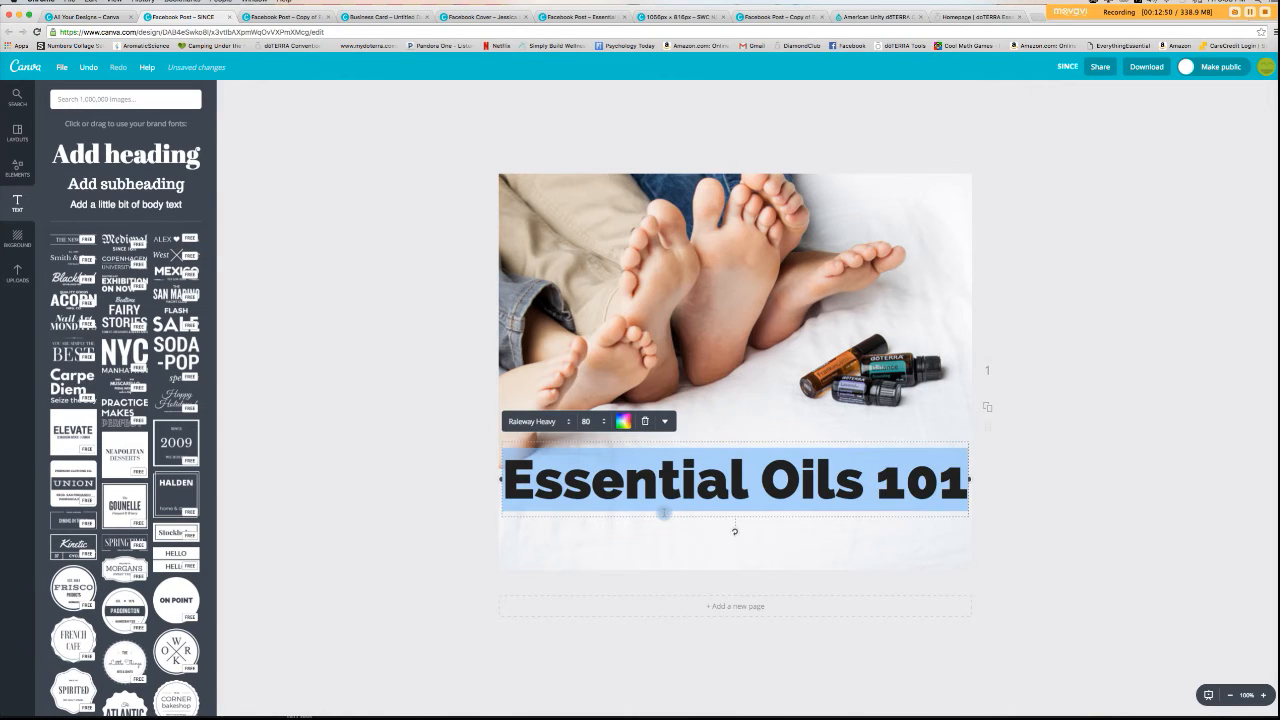
{"action": "left_click", "coordinate": [1163, 461]}
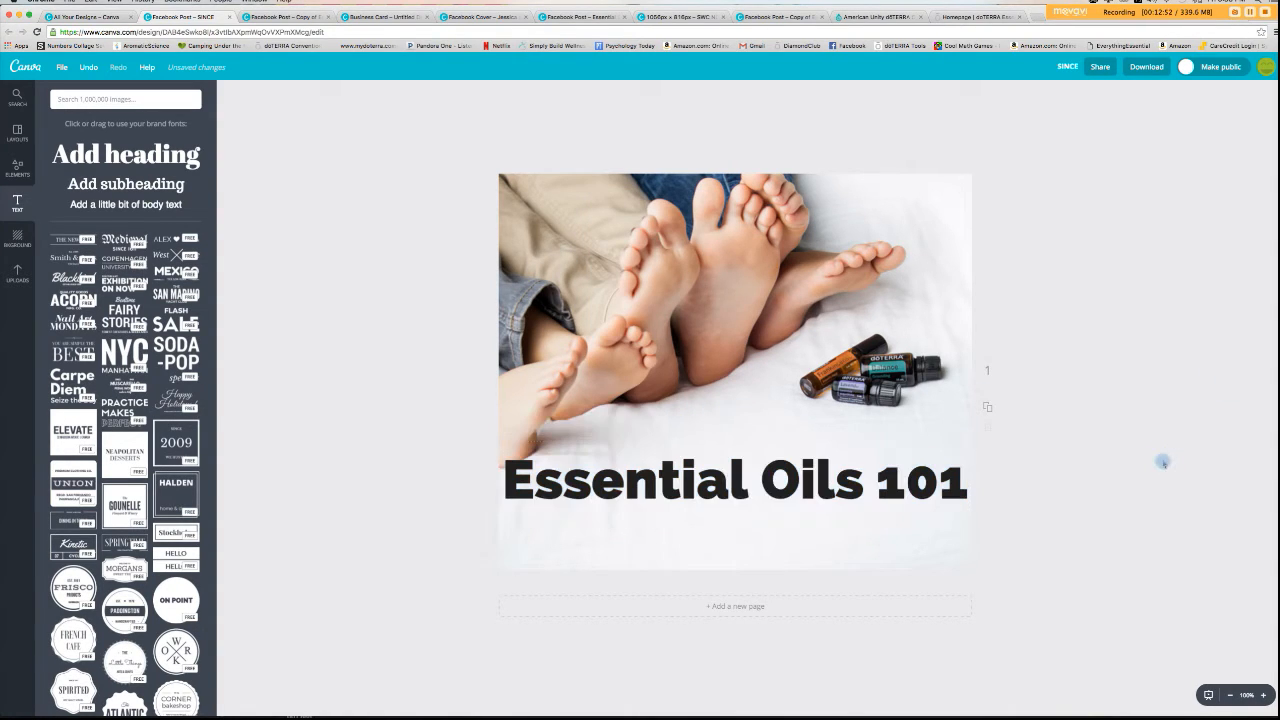
- Reduce the font size of the Essential Oils 101 heading to 64
{"action": "left_click", "coordinate": [748, 485]}
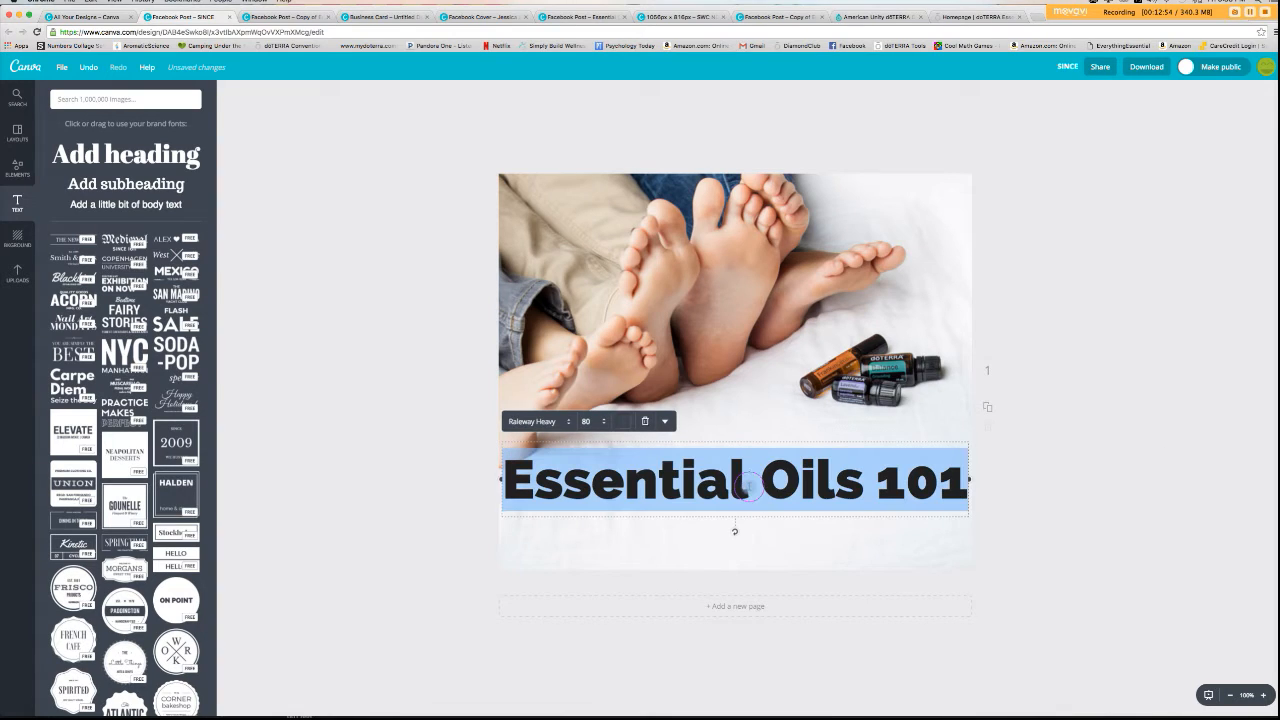
{"action": "left_click", "coordinate": [589, 421]}
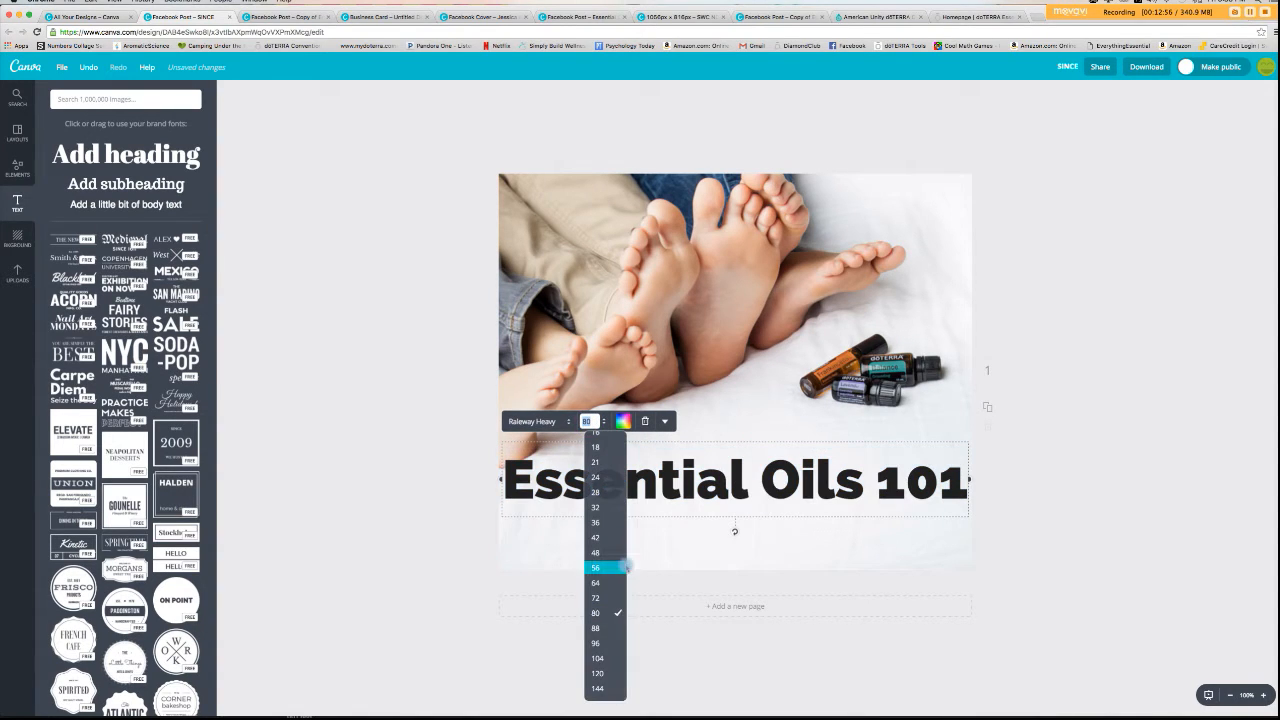
{"action": "left_click", "coordinate": [614, 585]}
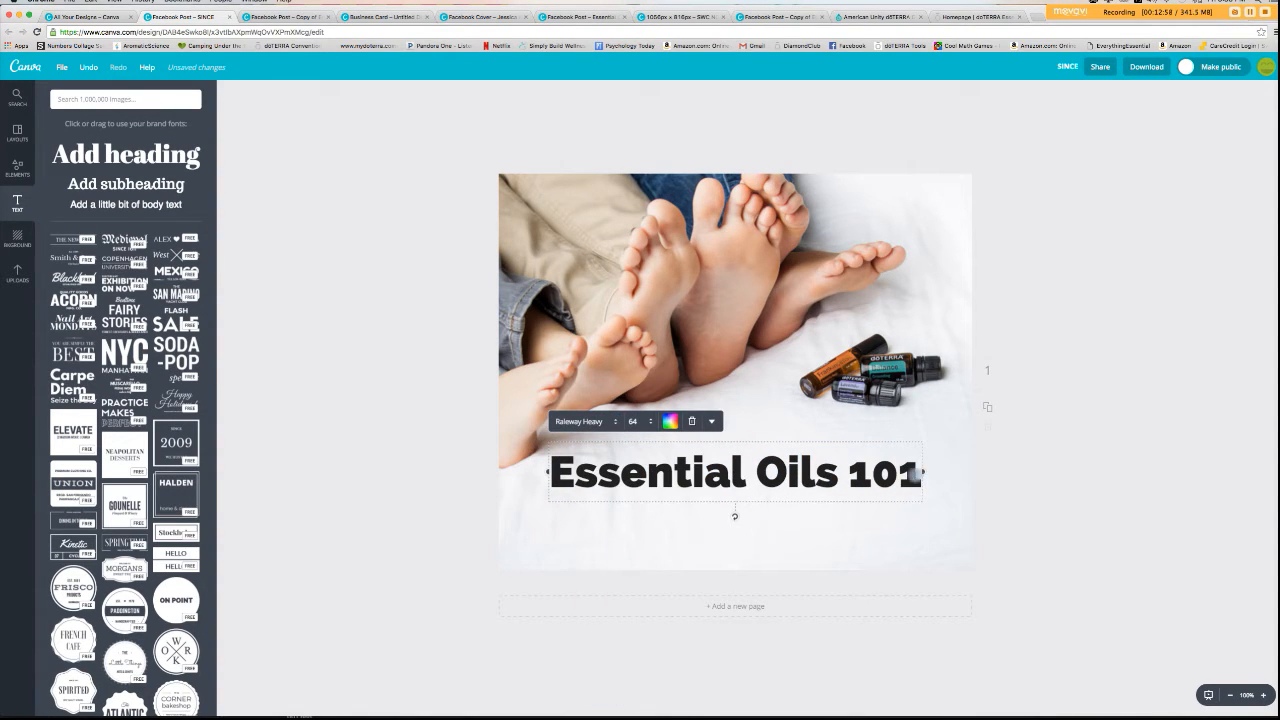
{"action": "left_click", "coordinate": [1069, 505]}
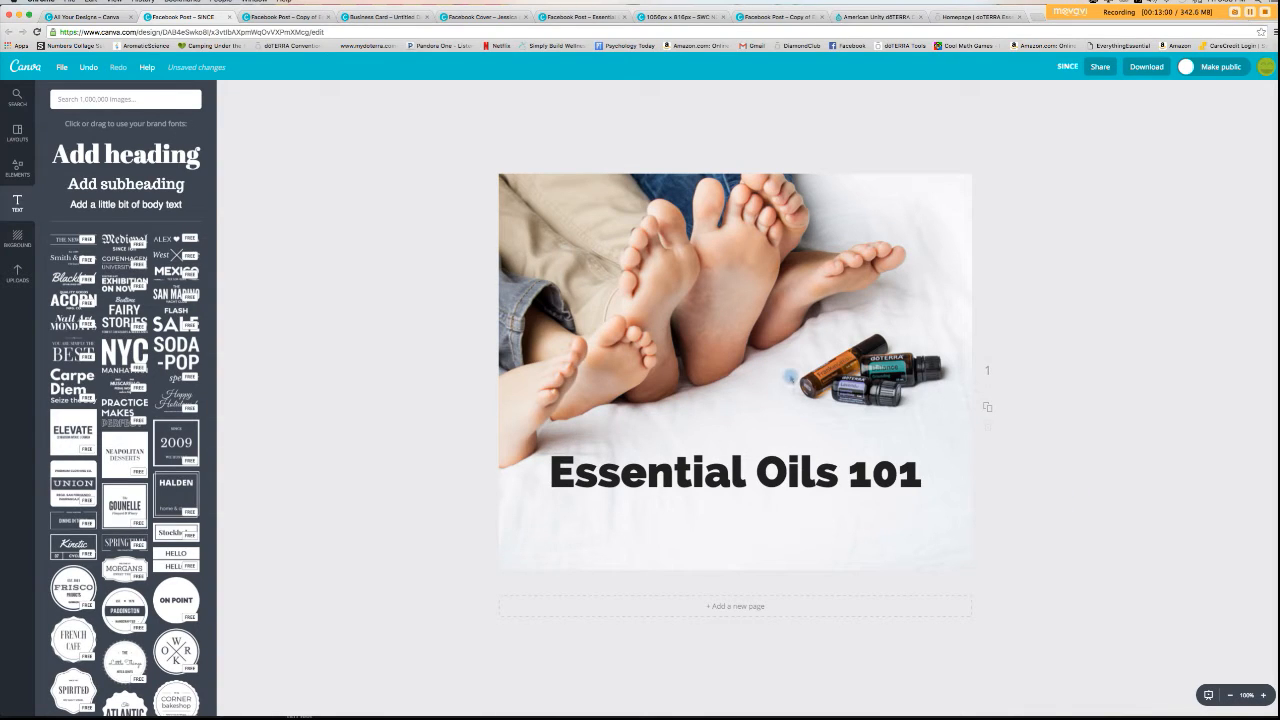
- Try scaling down the cropped feet photo, and delete it from the page
{"action": "left_click", "coordinate": [791, 378]}
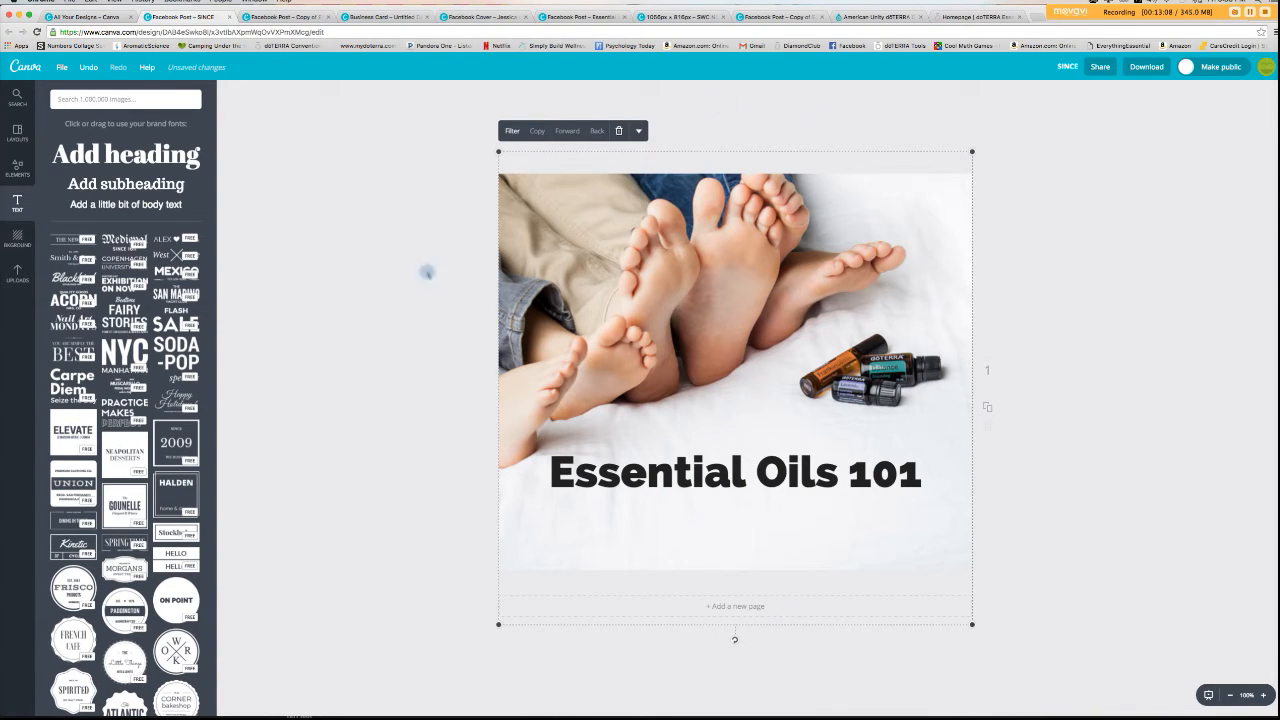
{"action": "left_click_drag", "start_coordinate": [972, 152], "coordinate": [937, 202]}
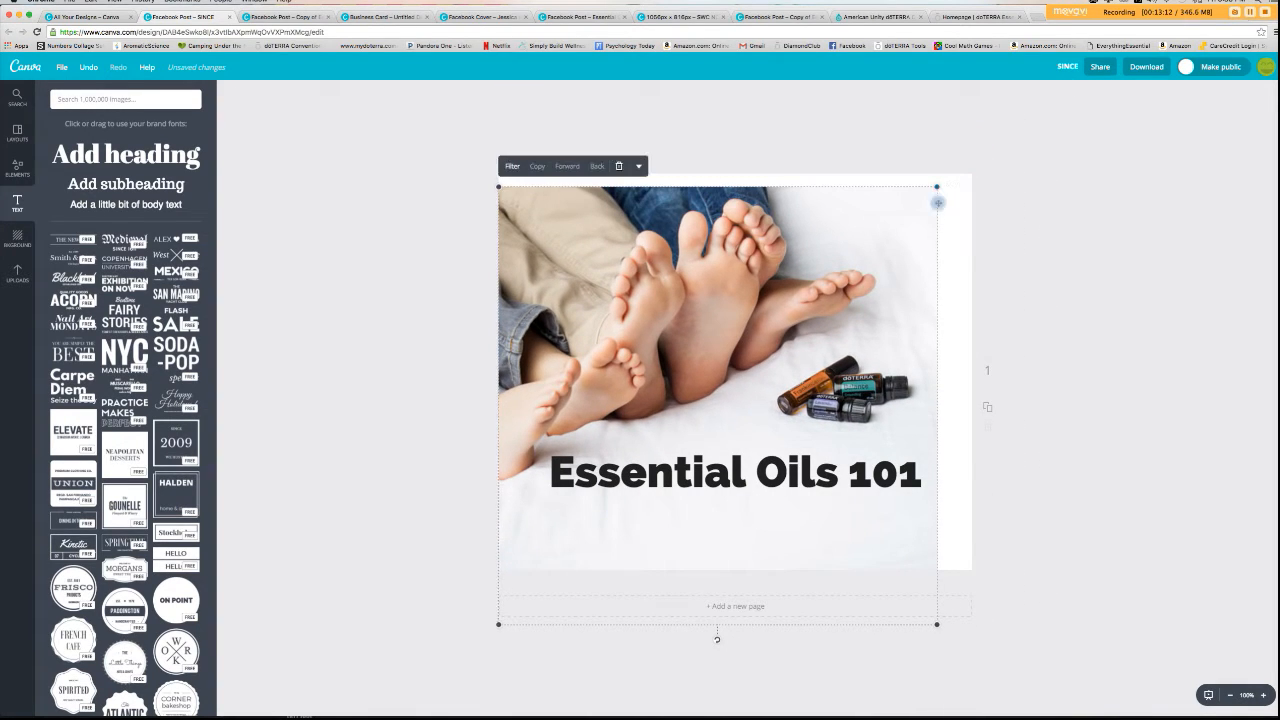
{"action": "left_click", "coordinate": [618, 166]}
- Add the full uploaded photo of feet and oil bottles behind the heading and enlarge it to cover the whole page
{"action": "left_click", "coordinate": [20, 272]}
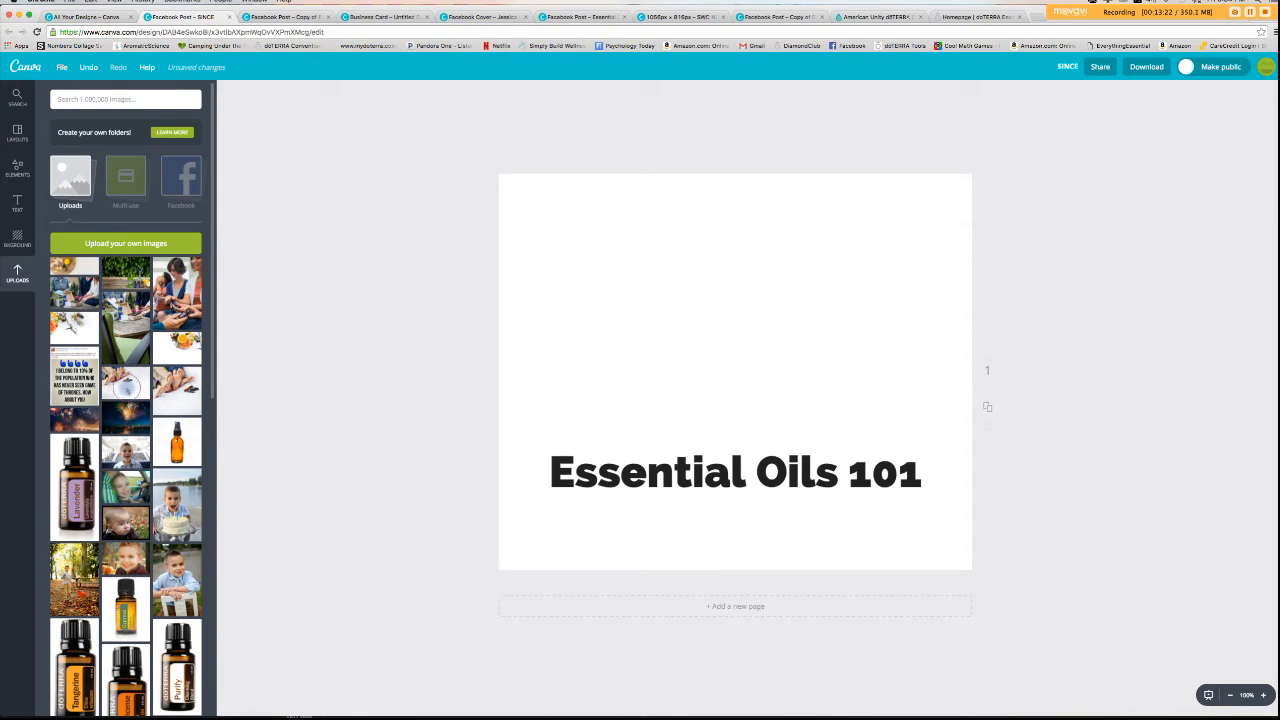
{"action": "left_click", "coordinate": [125, 388]}
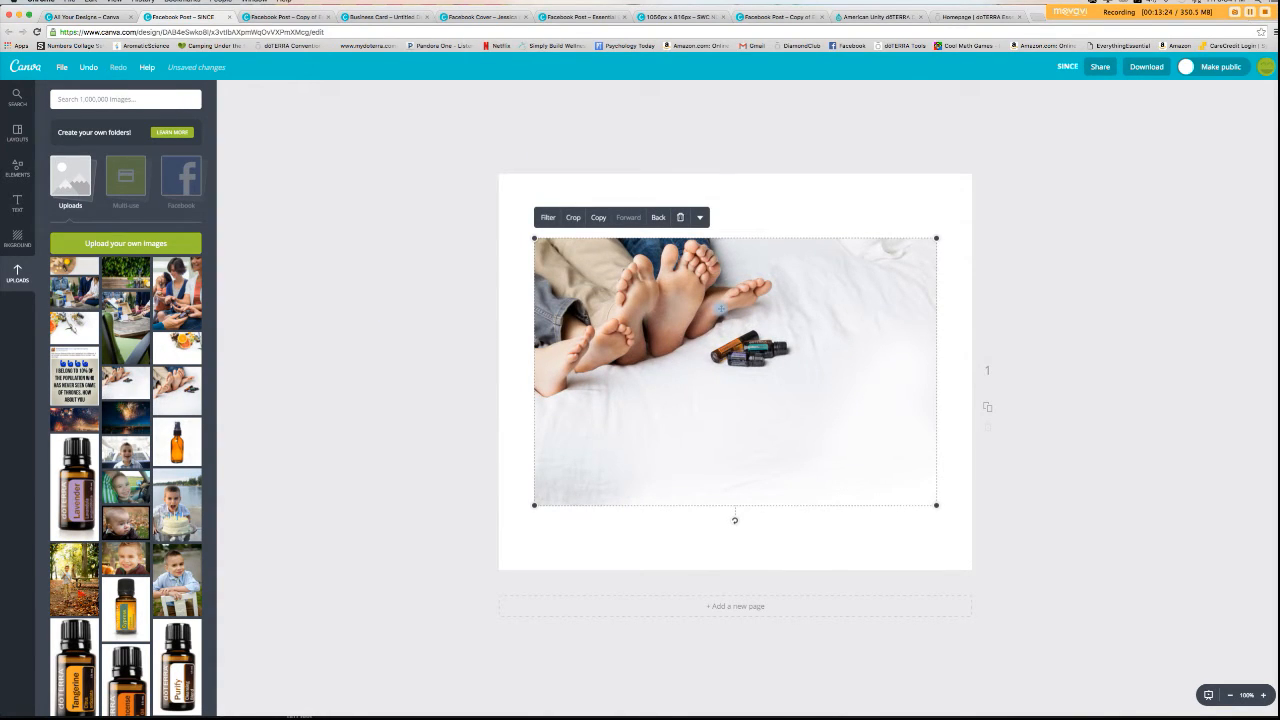
{"action": "left_click_drag", "start_coordinate": [718, 318], "coordinate": [690, 262]}
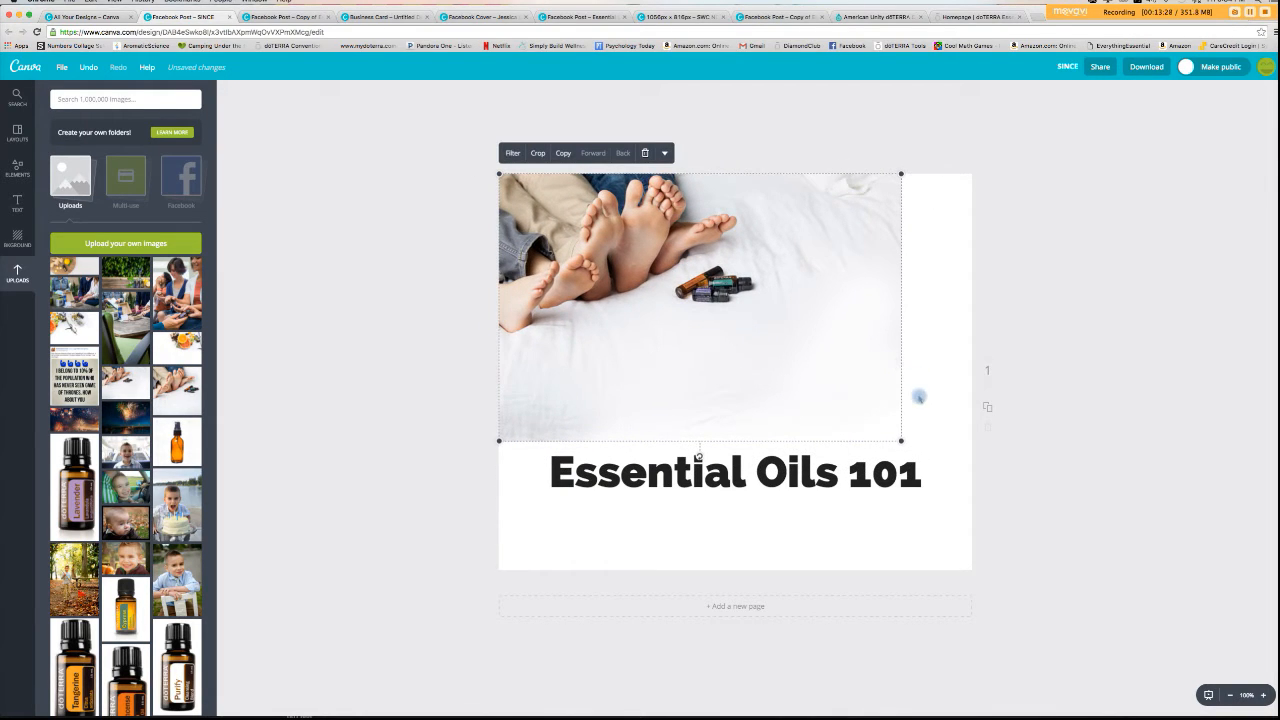
{"action": "left_click_drag", "start_coordinate": [902, 440], "coordinate": [940, 467]}
{"action": "left_click_drag", "start_coordinate": [1023, 527], "coordinate": [1096, 577]}
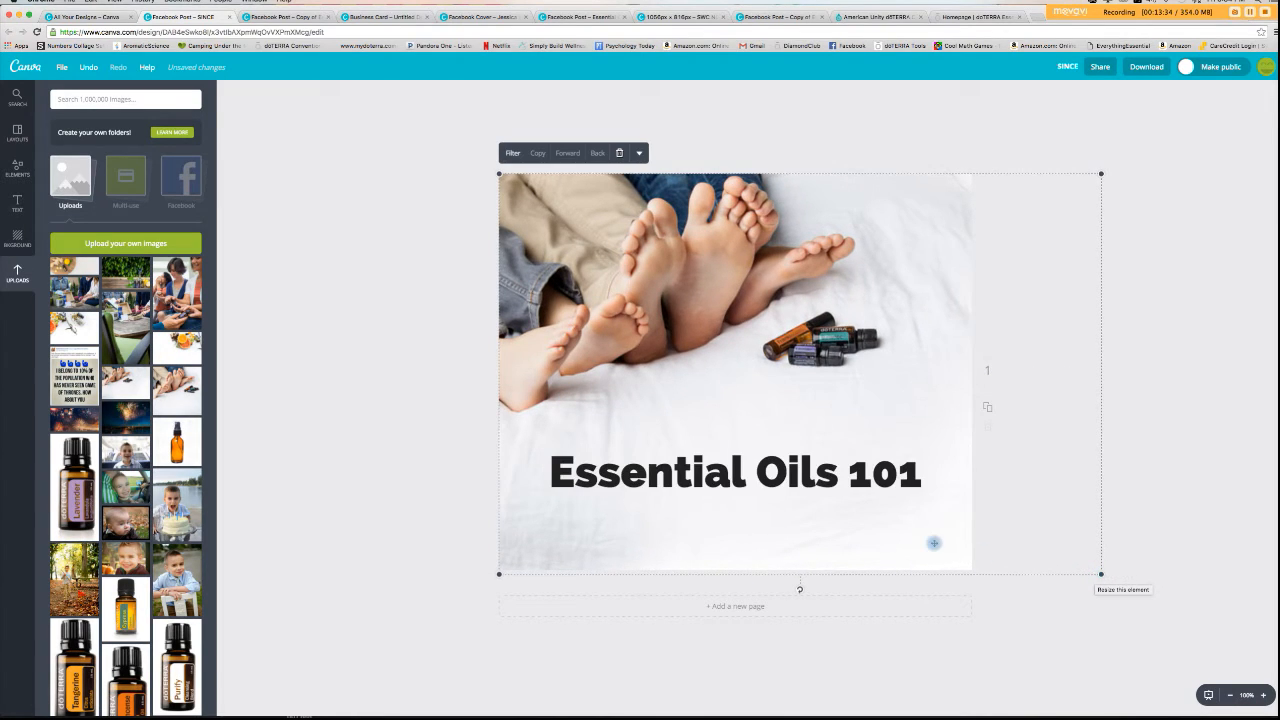
{"action": "left_click_drag", "start_coordinate": [933, 547], "coordinate": [927, 541]}
{"action": "left_click", "coordinate": [1162, 478]}
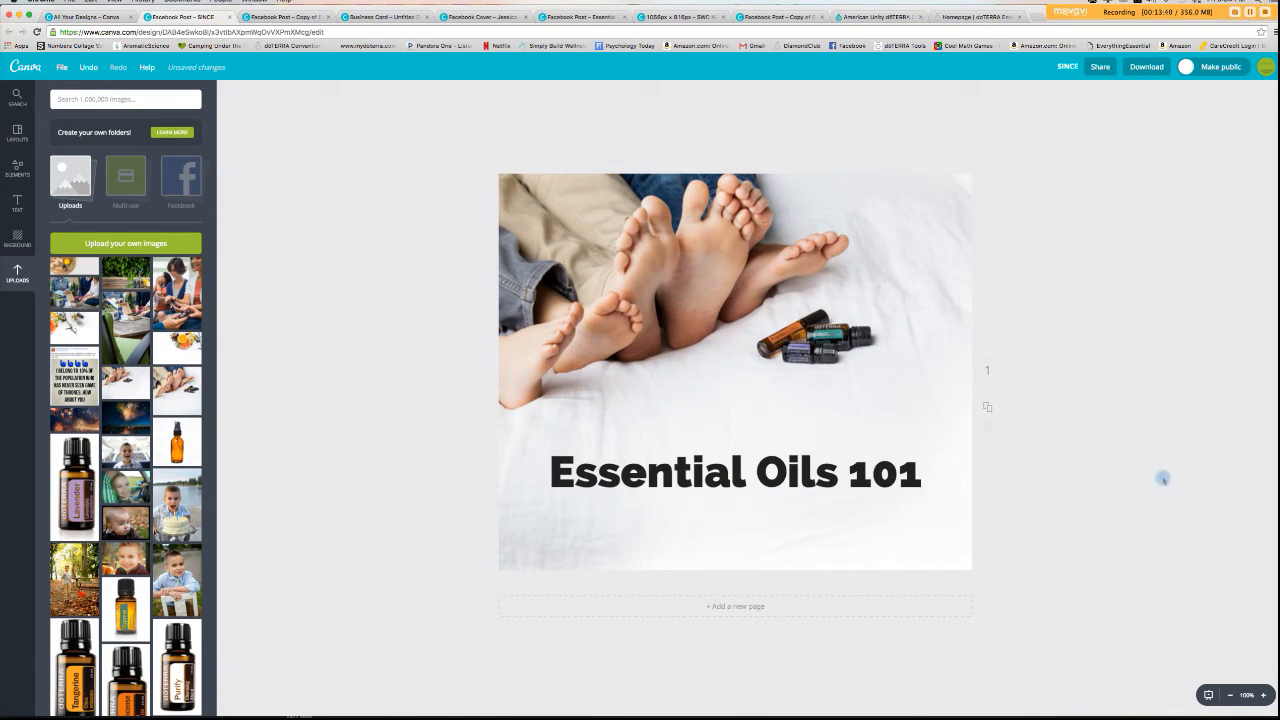
- Move the Essential Oils 101 heading up to just below the oil bottles and center-align its text
{"action": "left_click", "coordinate": [925, 511]}
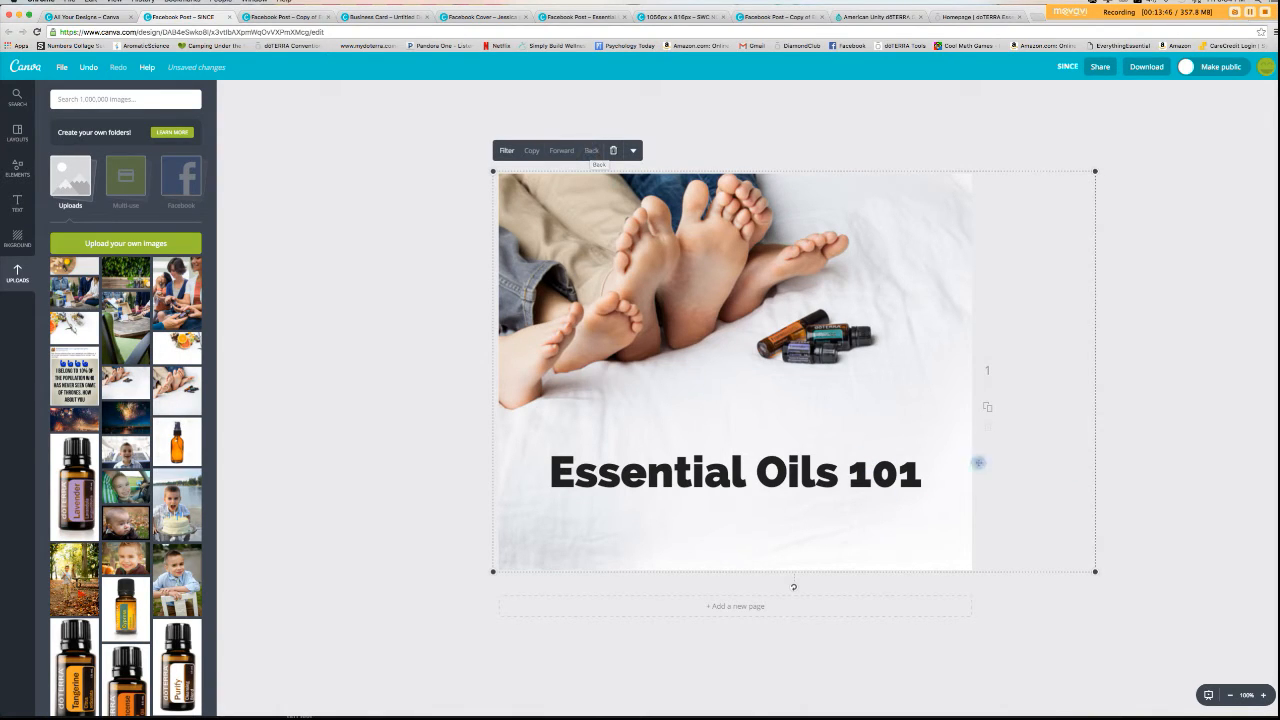
{"action": "left_click", "coordinate": [1160, 474]}
{"action": "left_click", "coordinate": [818, 492]}
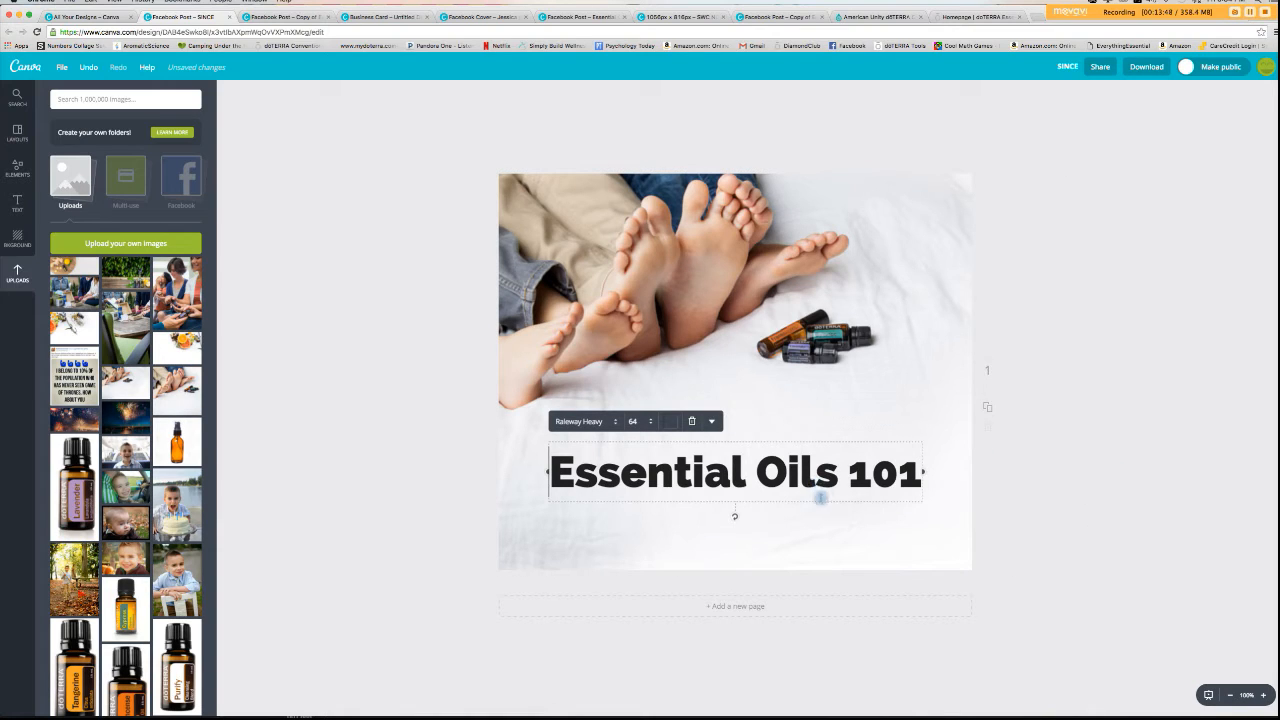
{"action": "left_click_drag", "start_coordinate": [803, 507], "coordinate": [802, 452]}
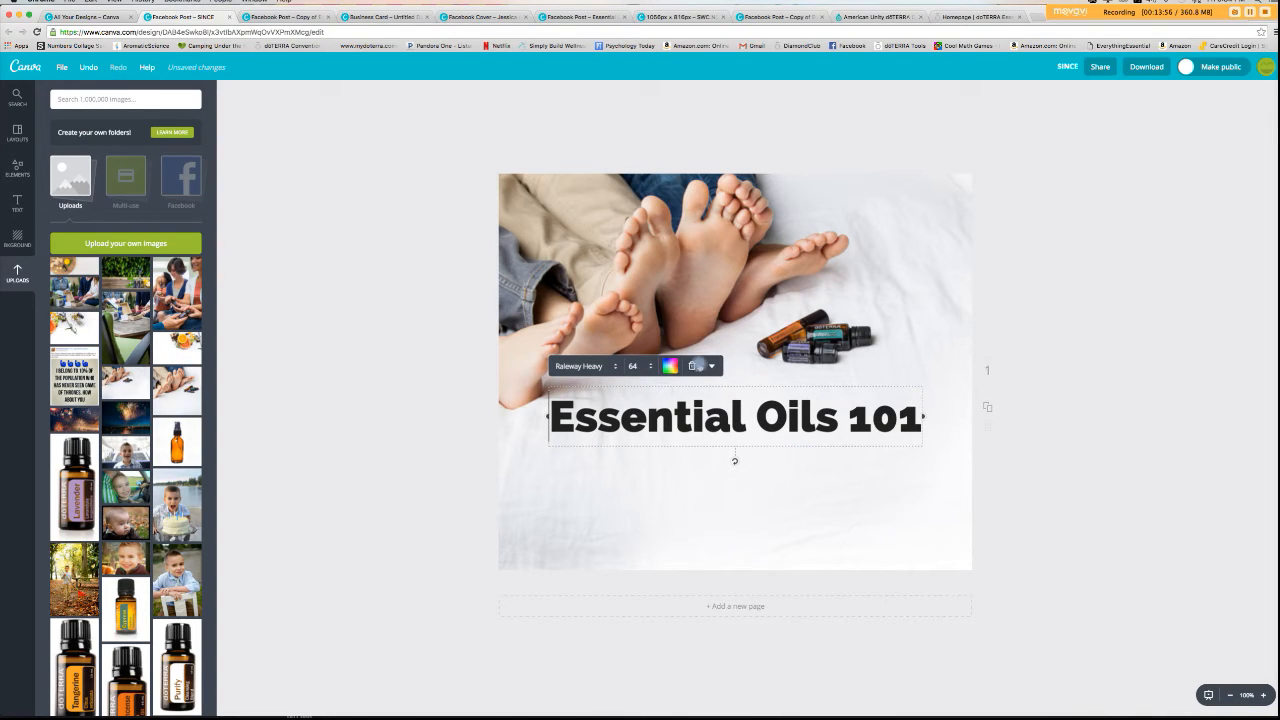
{"action": "left_click", "coordinate": [711, 366]}
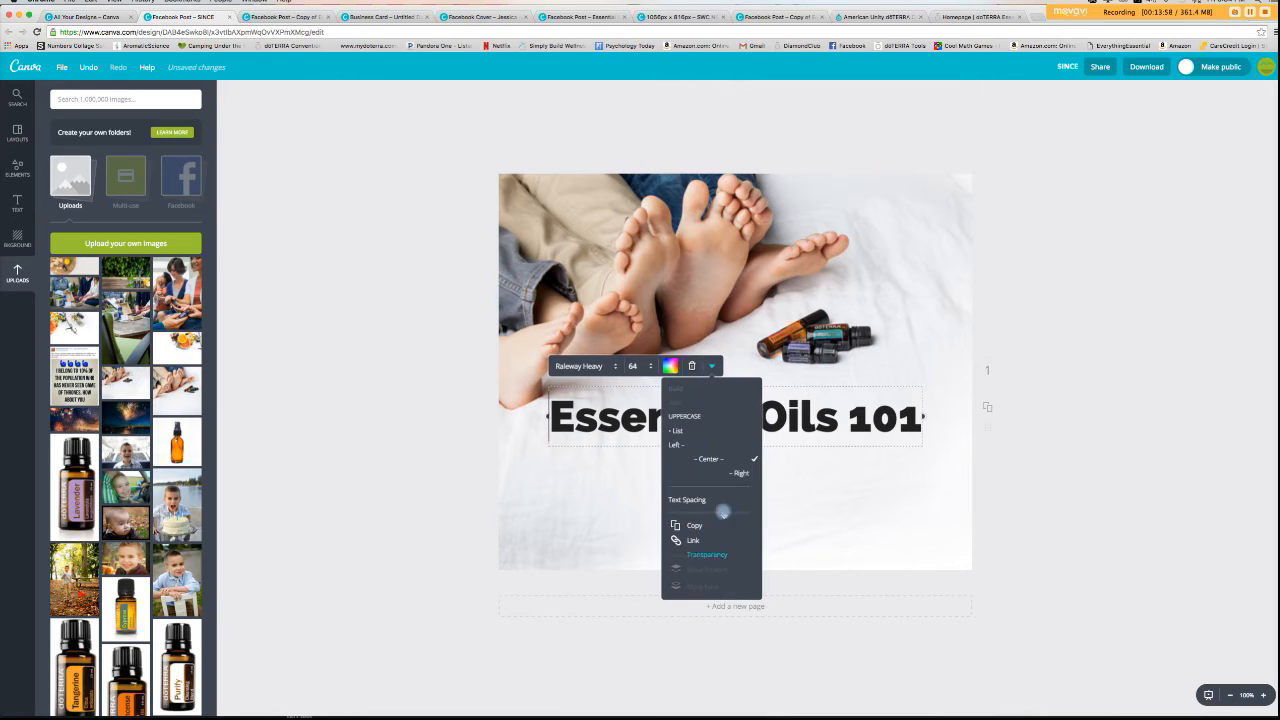
{"action": "left_click", "coordinate": [725, 458]}
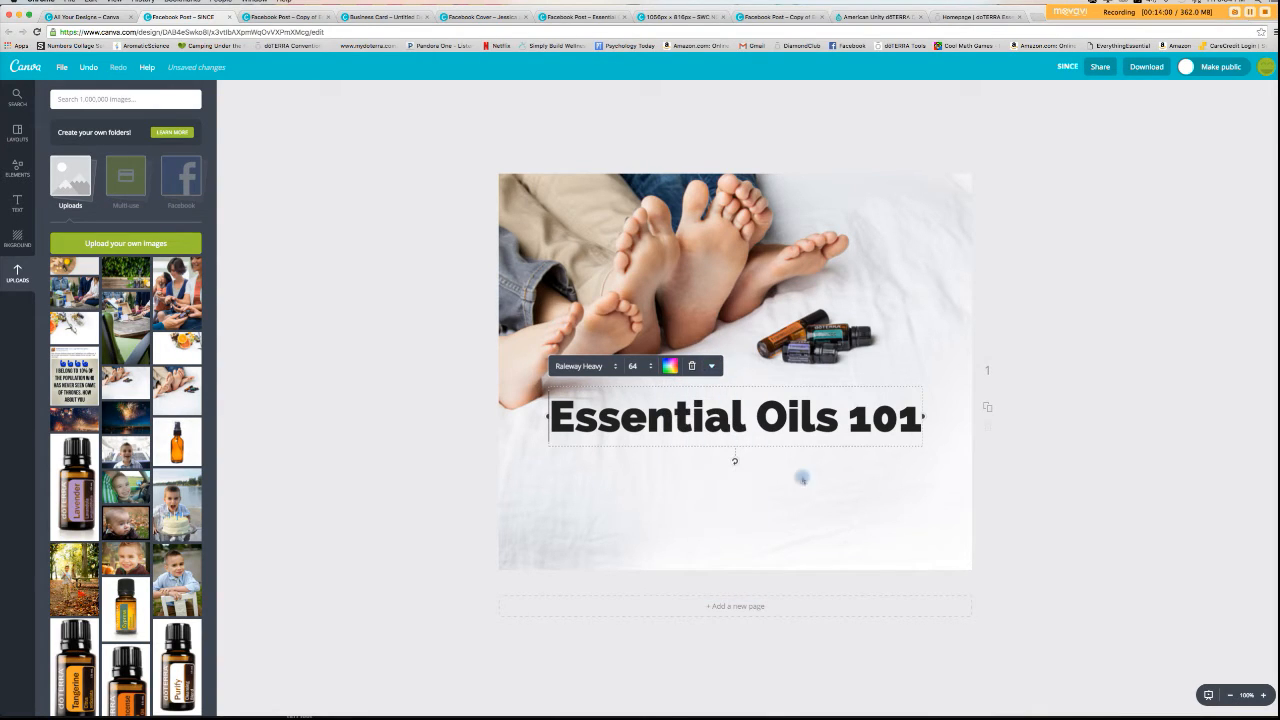
- Reposition the Essential Oils 101 heading slightly lower on the white sheet beneath the oil bottles
{"action": "left_click", "coordinate": [1070, 435]}
{"action": "left_click_drag", "start_coordinate": [800, 424], "coordinate": [800, 416]}
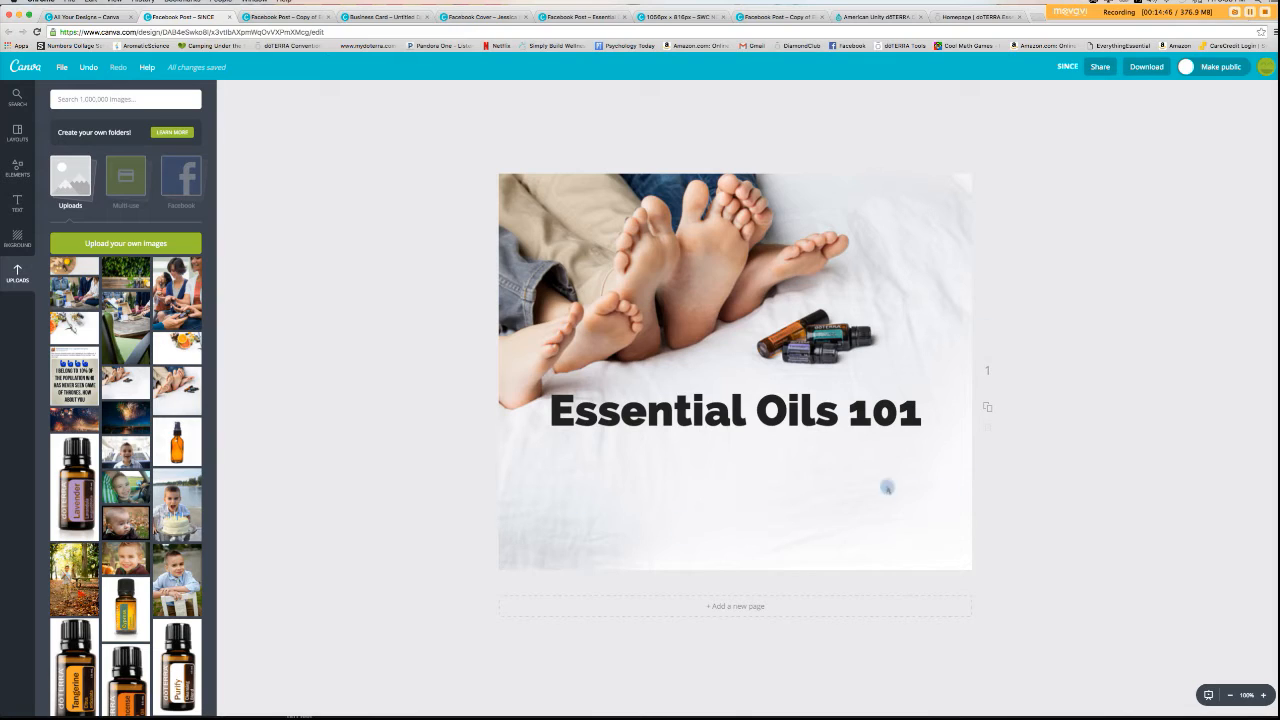
{"action": "left_click_drag", "start_coordinate": [772, 409], "coordinate": [772, 422]}
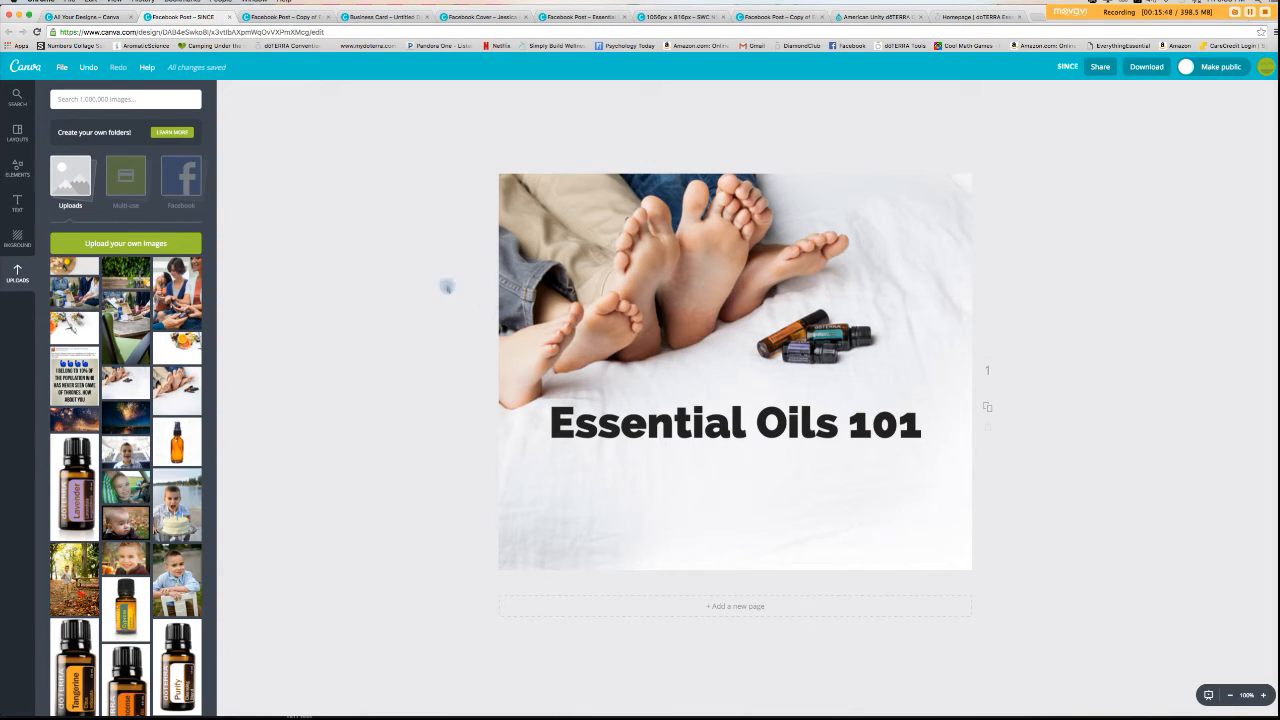
- Consult the finished Copy of Essential Oils 101 design, return to the SINCE post and place a duplicate of its heading directly beneath the original
{"action": "left_click", "coordinate": [277, 18]}
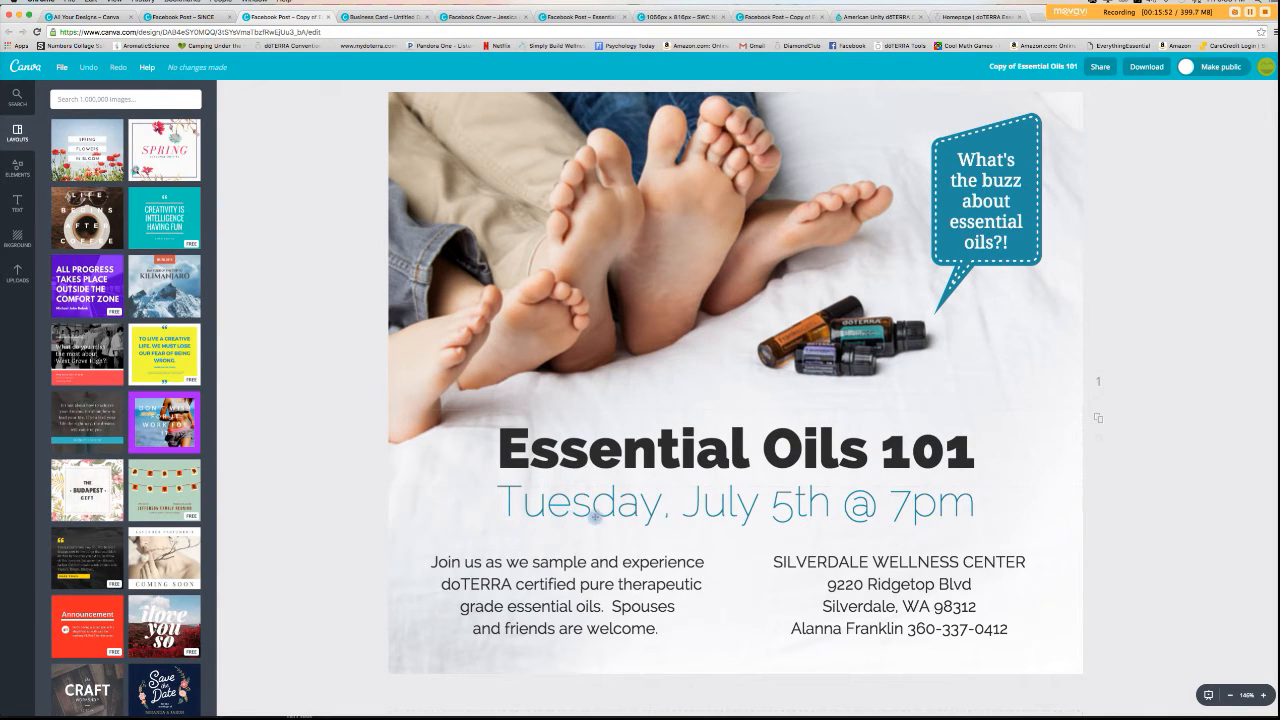
{"action": "left_click", "coordinate": [176, 18]}
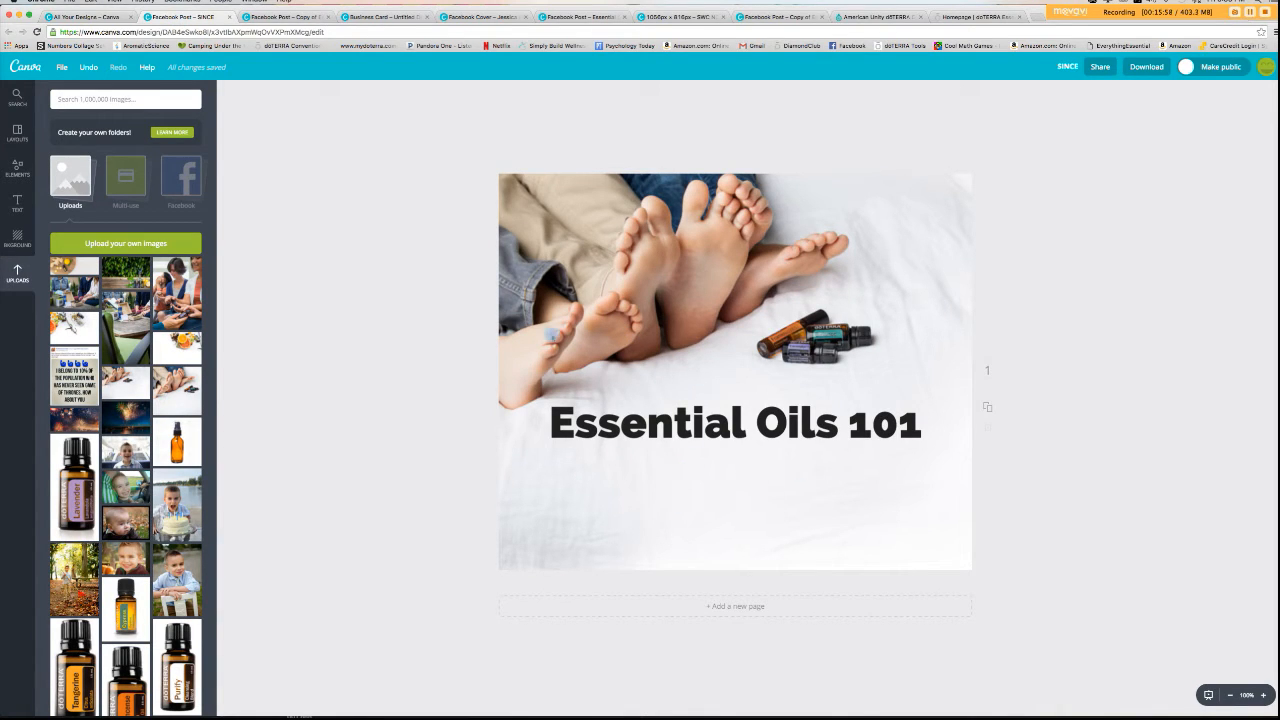
{"action": "left_click", "coordinate": [20, 200]}
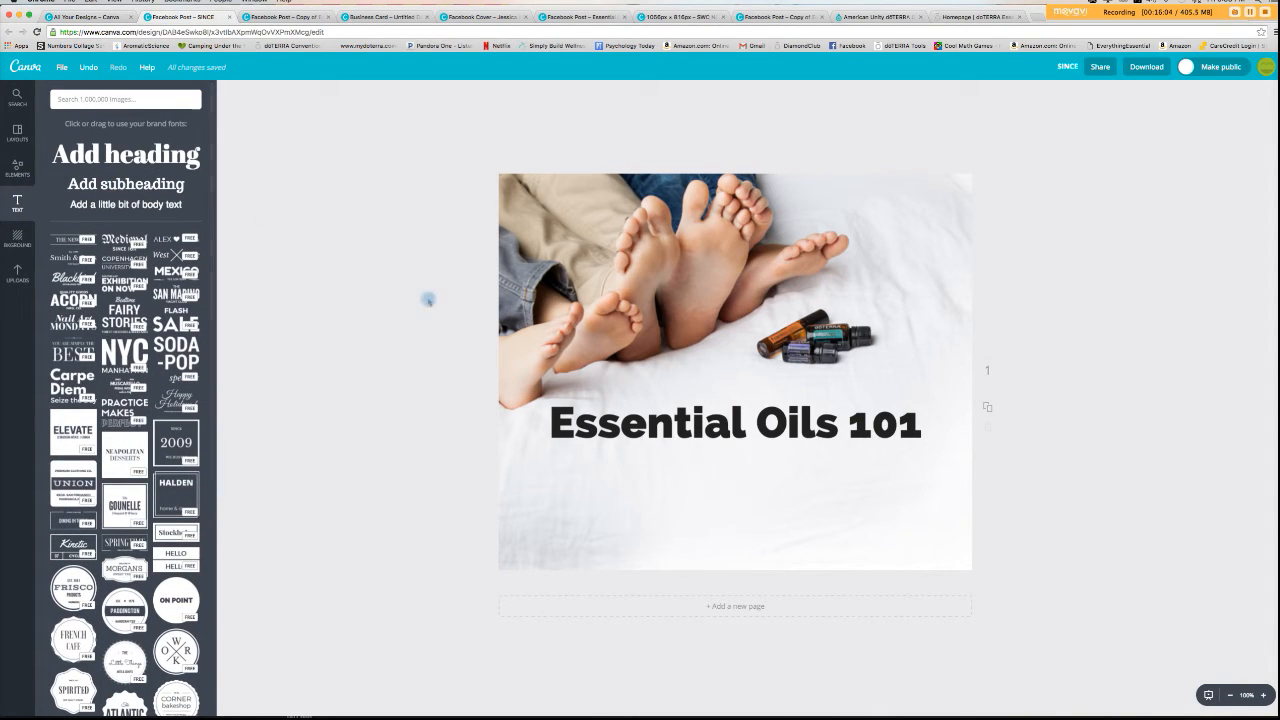
{"action": "left_click", "coordinate": [770, 424]}
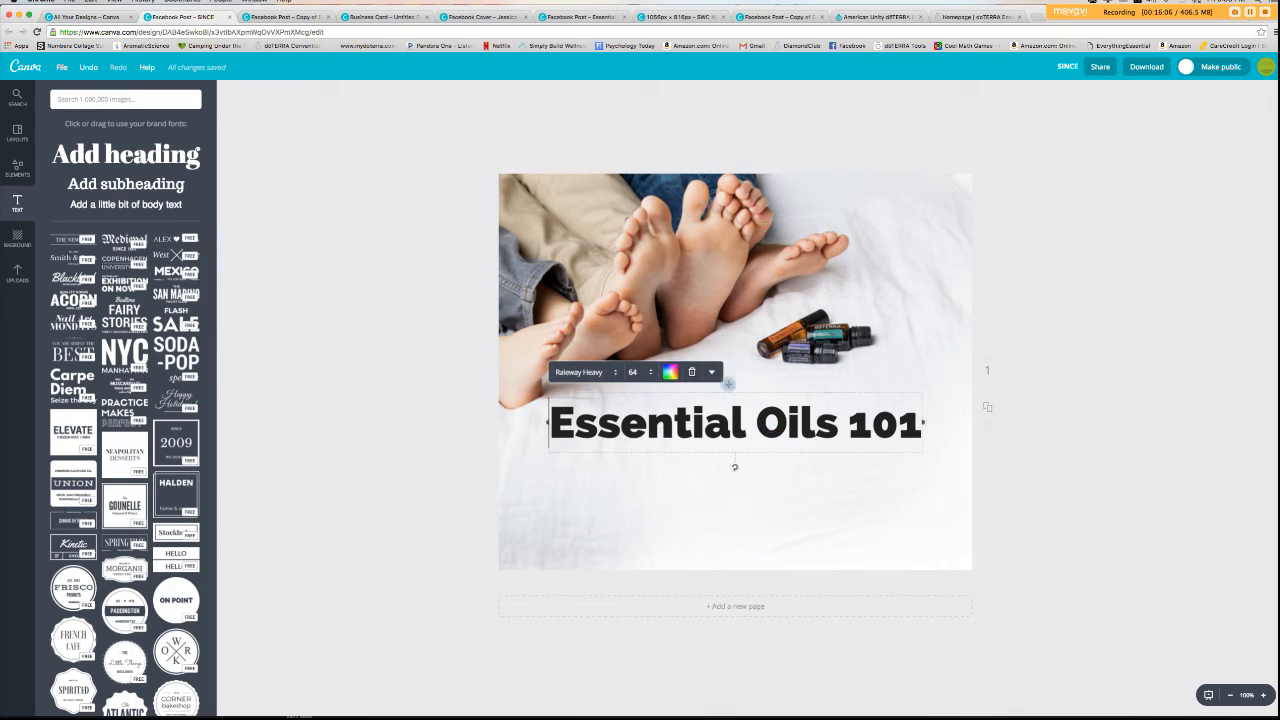
{"action": "left_click", "coordinate": [713, 372]}
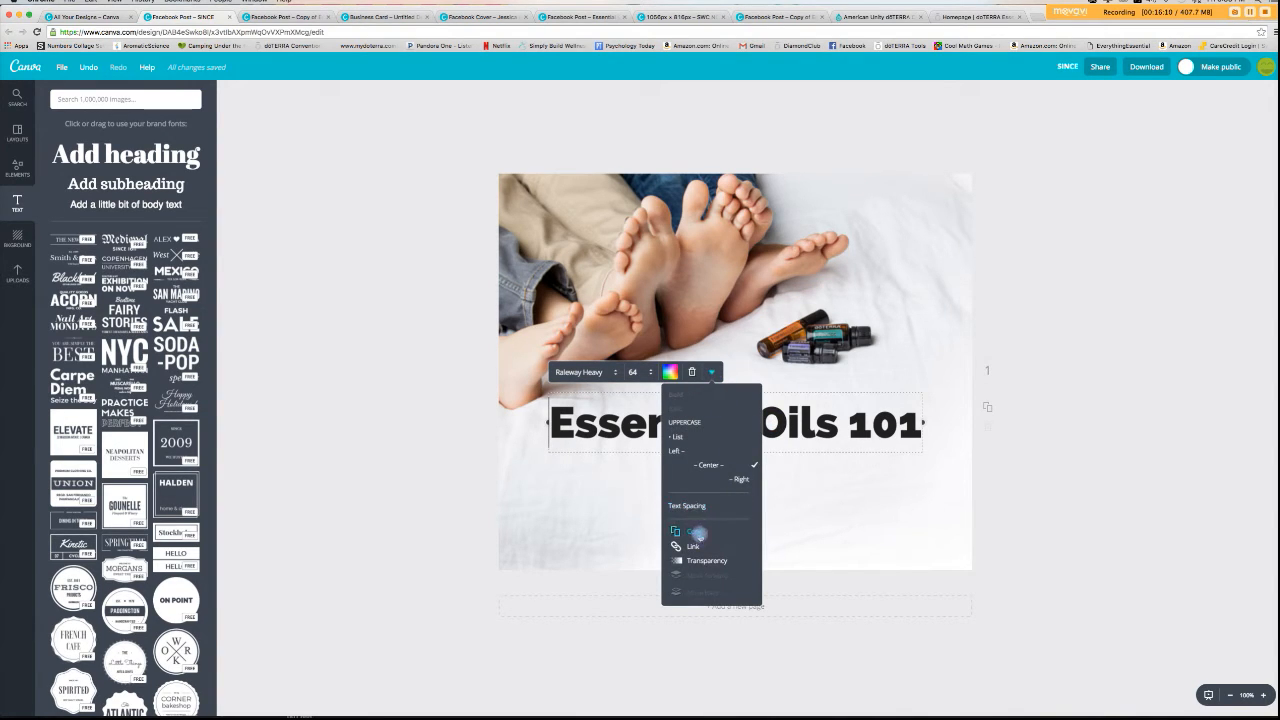
{"action": "left_click", "coordinate": [699, 535]}
{"action": "left_click_drag", "start_coordinate": [709, 466], "coordinate": [696, 509]}
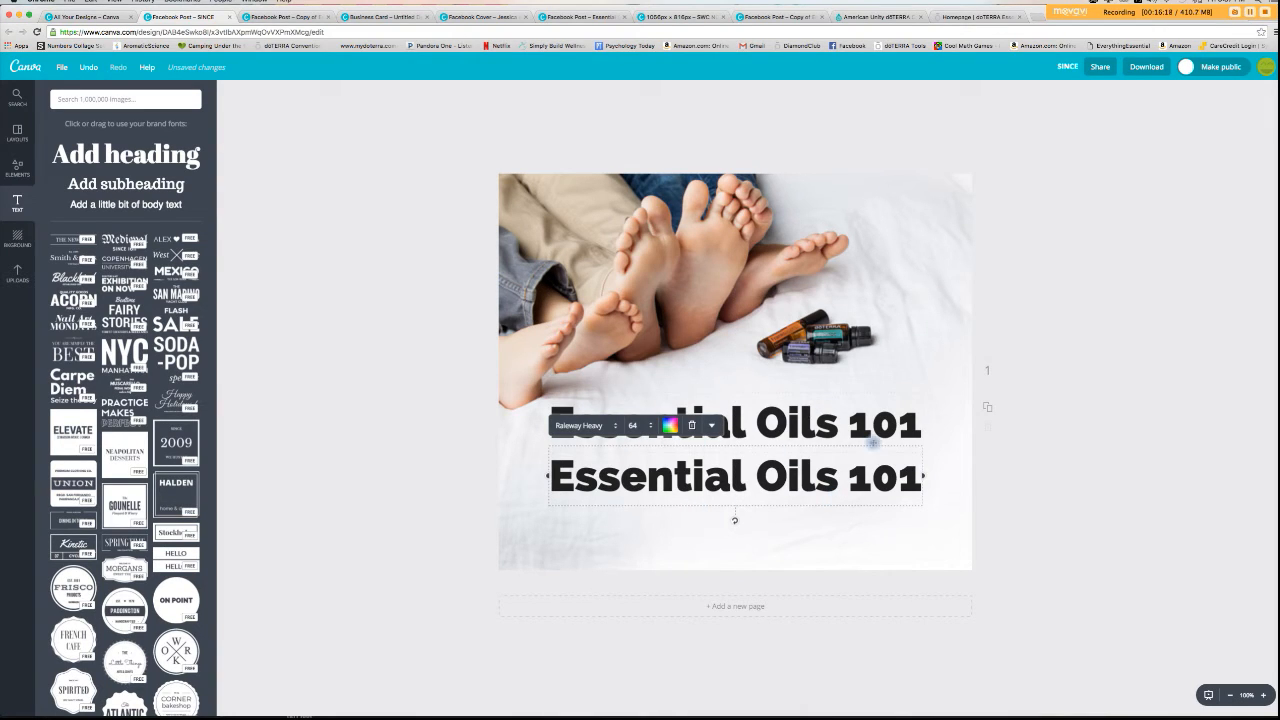
{"action": "mouse_move", "coordinate": [818, 509]}
{"action": "left_mouse_down"}
{"action": "mouse_move", "coordinate": [831, 509]}
{"action": "mouse_move", "coordinate": [816, 512]}
{"action": "left_mouse_up"}
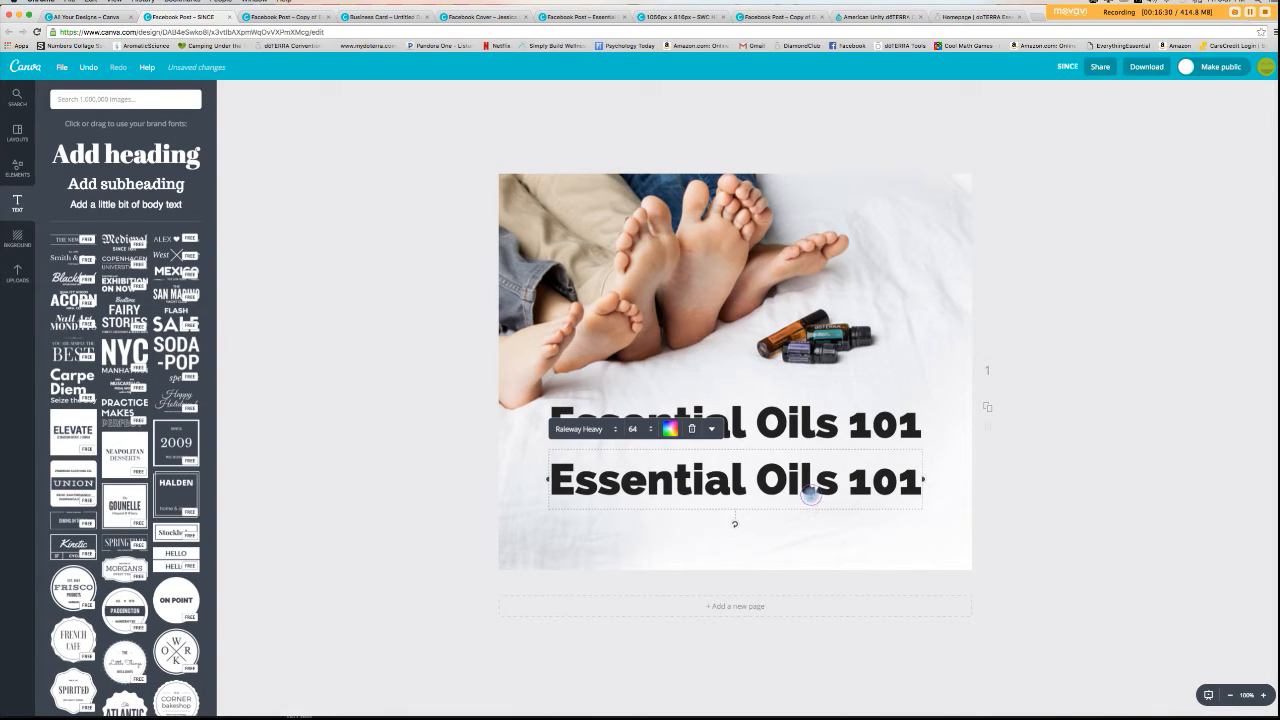
- Change the duplicated heading's font to Raleway Thin and nudge the line up closer to the bold heading
{"action": "double_click", "coordinate": [808, 491]}
{"action": "left_click", "coordinate": [808, 498]}
{"action": "left_click", "coordinate": [592, 428]}
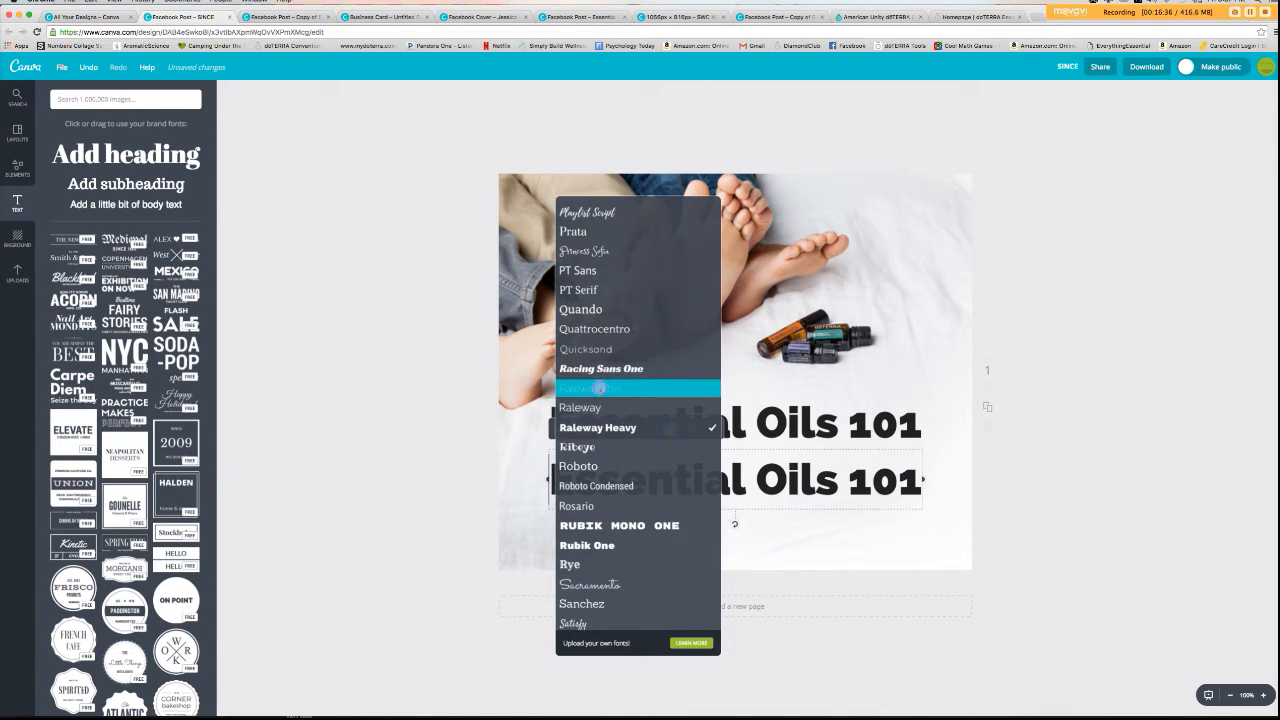
{"action": "left_click", "coordinate": [597, 388]}
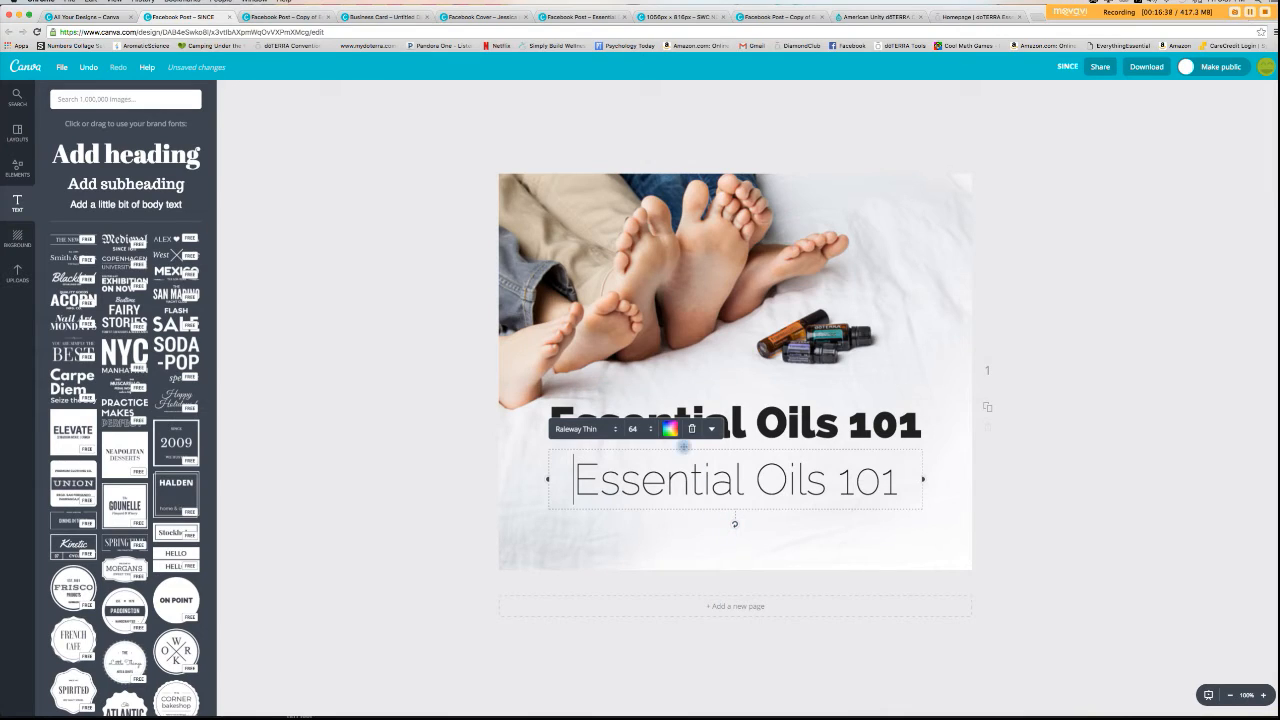
{"action": "left_click", "coordinate": [1086, 440]}
{"action": "left_click_drag", "start_coordinate": [811, 486], "coordinate": [809, 486]}
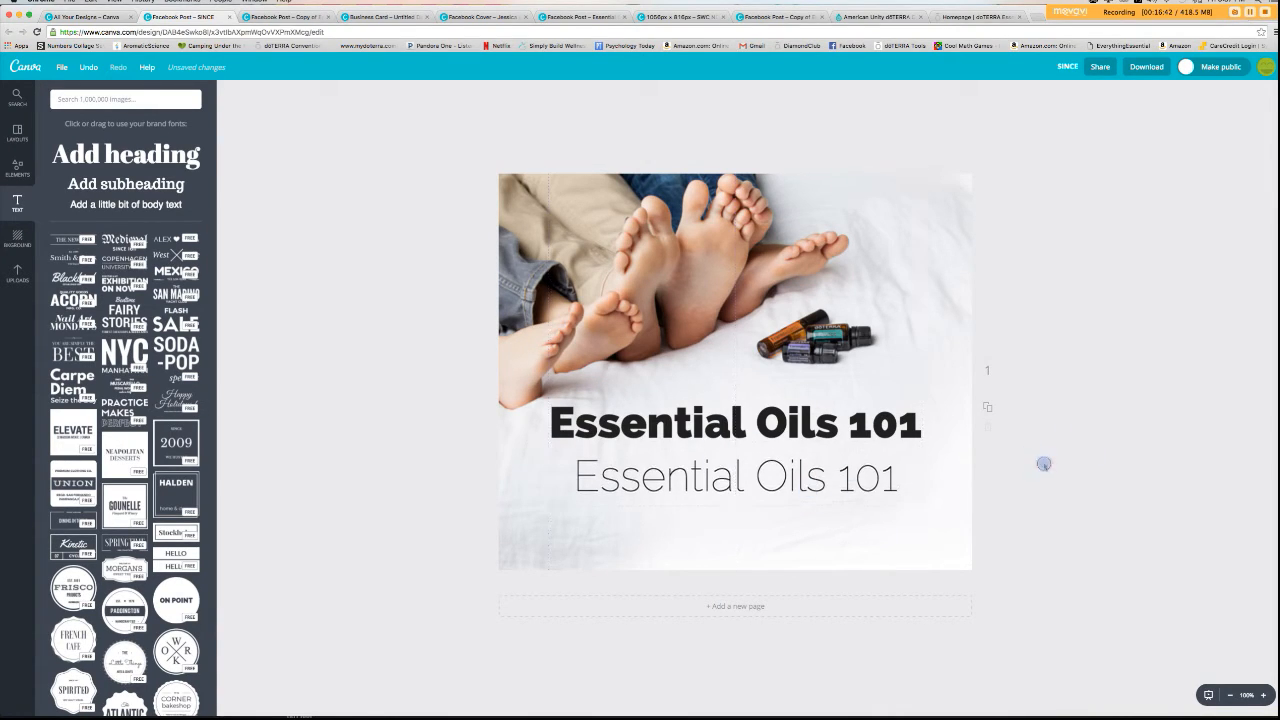
- Select the whole bold Essential Oils 101 heading and try dark grey and black from the default palette on it
{"action": "double_click", "coordinate": [858, 428]}
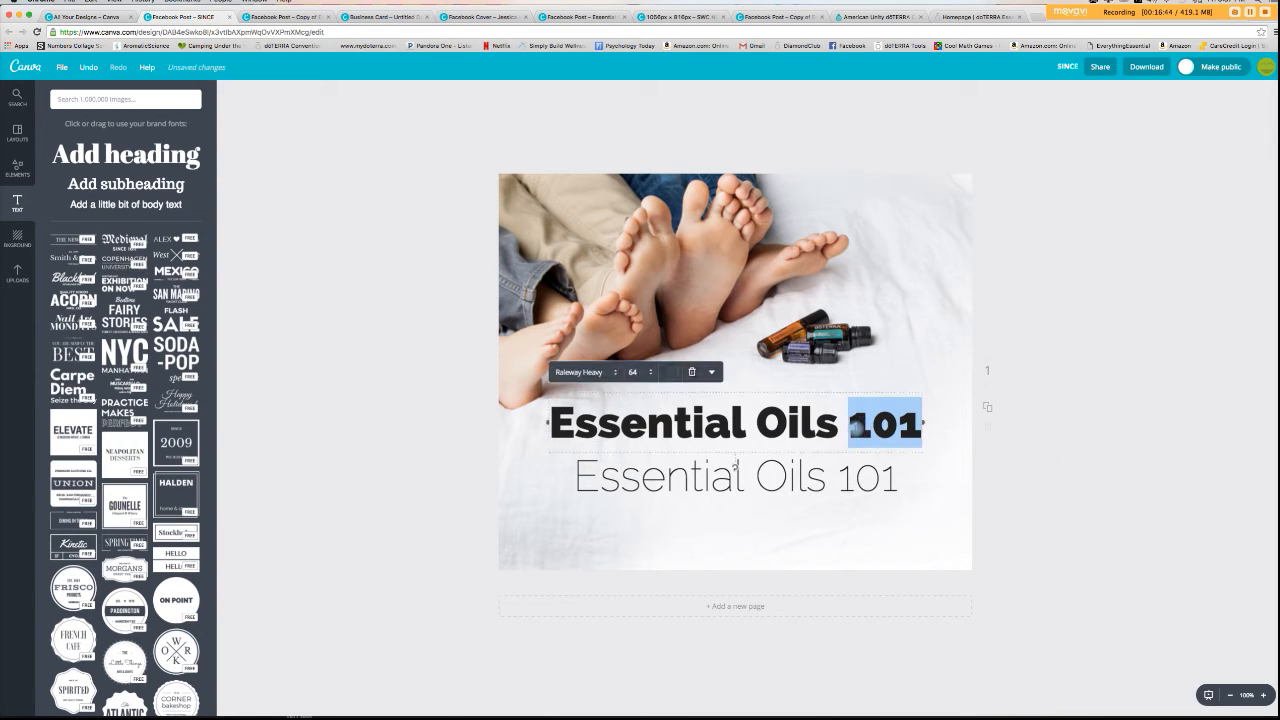
{"action": "triple_click", "coordinate": [858, 428]}
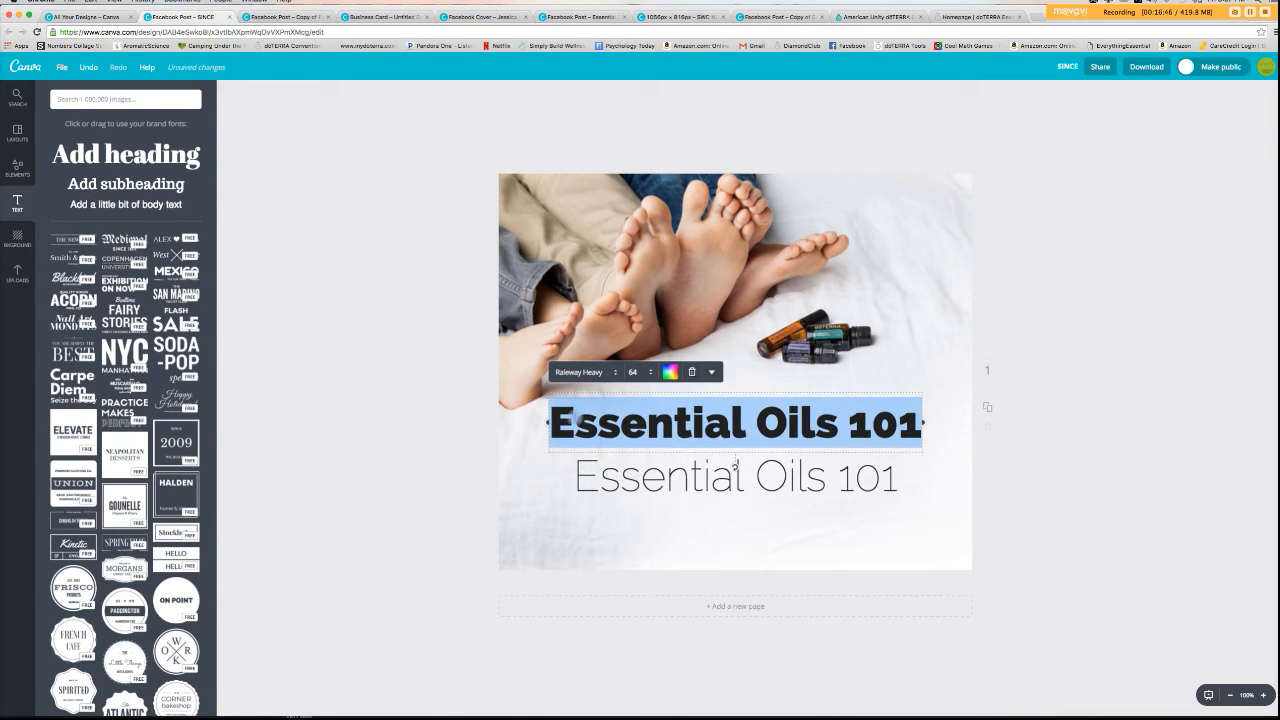
{"action": "left_click", "coordinate": [669, 372]}
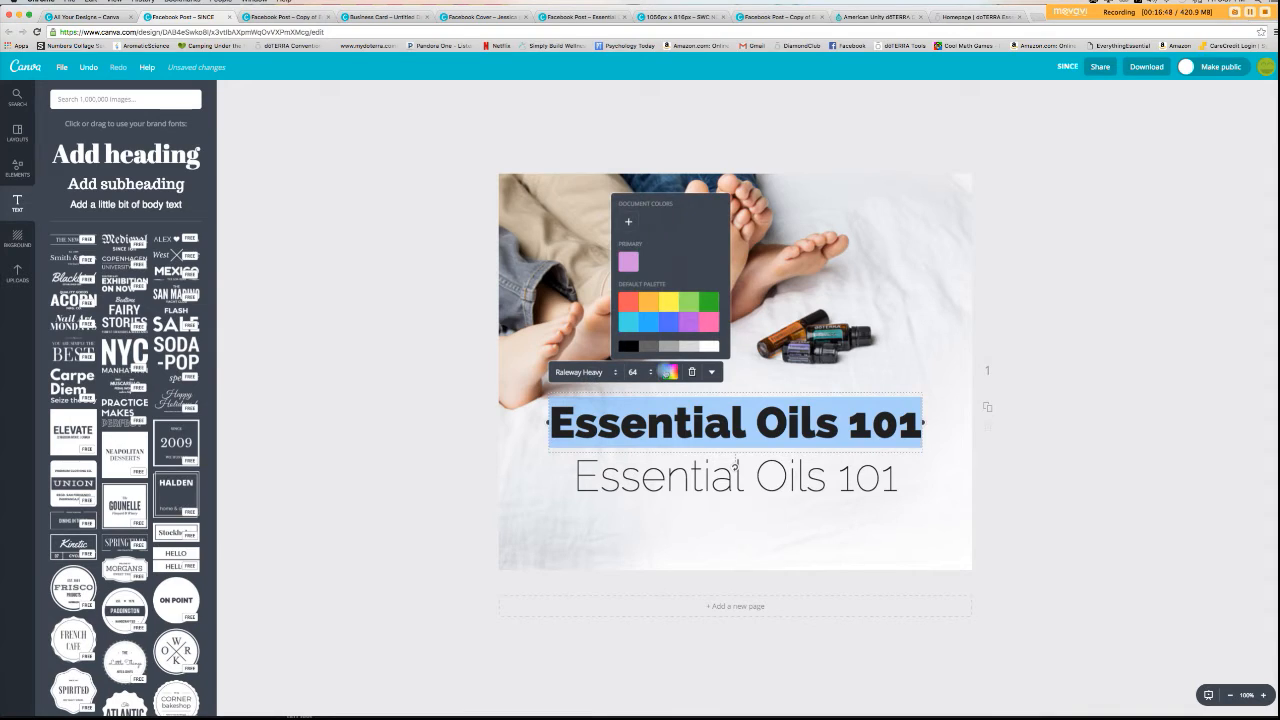
{"action": "left_click", "coordinate": [646, 347]}
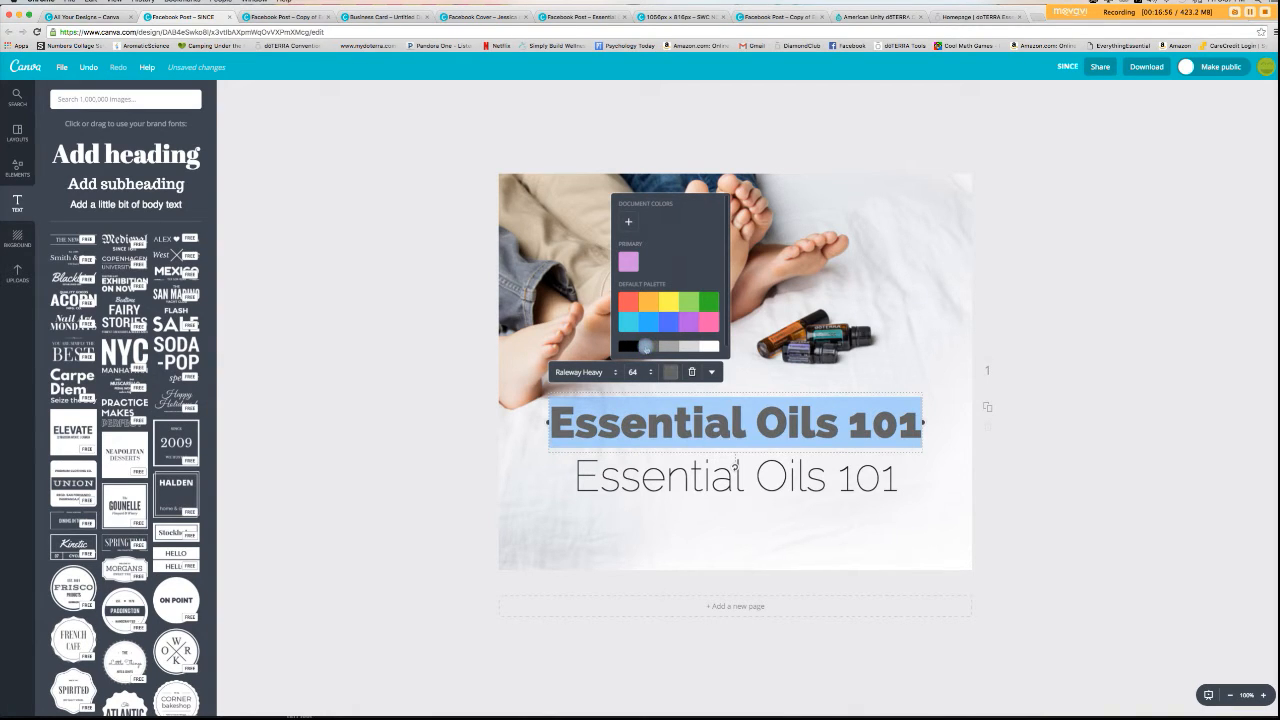
{"action": "left_click", "coordinate": [628, 347]}
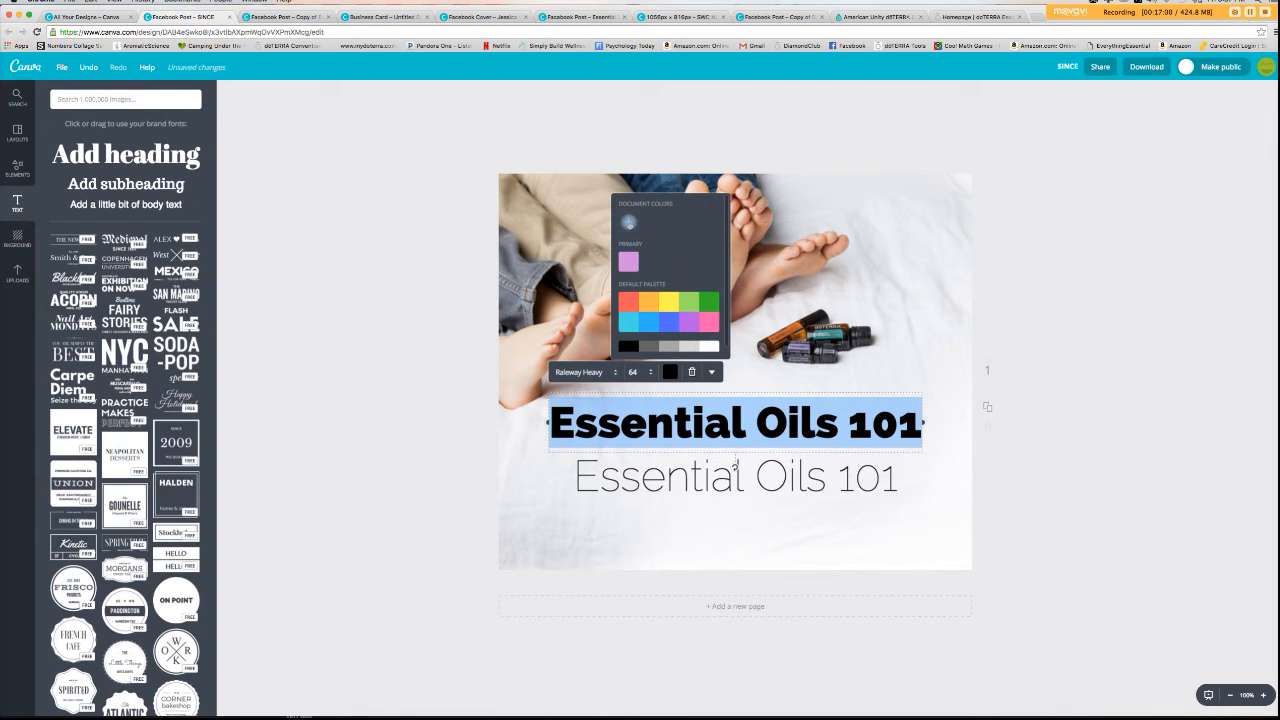
- Set the bold heading's text to the custom dark grey color 2a2a2a
{"action": "left_click", "coordinate": [628, 222]}
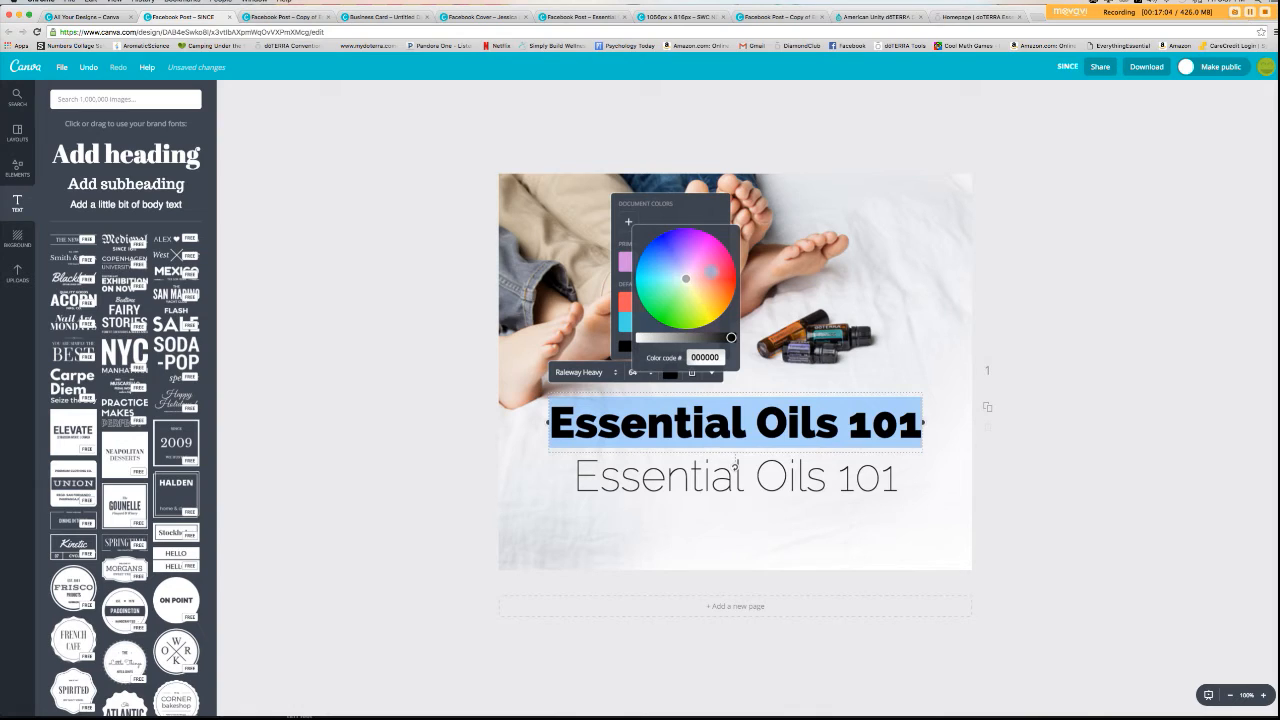
{"action": "mouse_move", "coordinate": [685, 279]}
{"action": "left_mouse_down"}
{"action": "mouse_move", "coordinate": [674, 262]}
{"action": "mouse_move", "coordinate": [700, 281]}
{"action": "mouse_move", "coordinate": [675, 284]}
{"action": "left_mouse_up"}
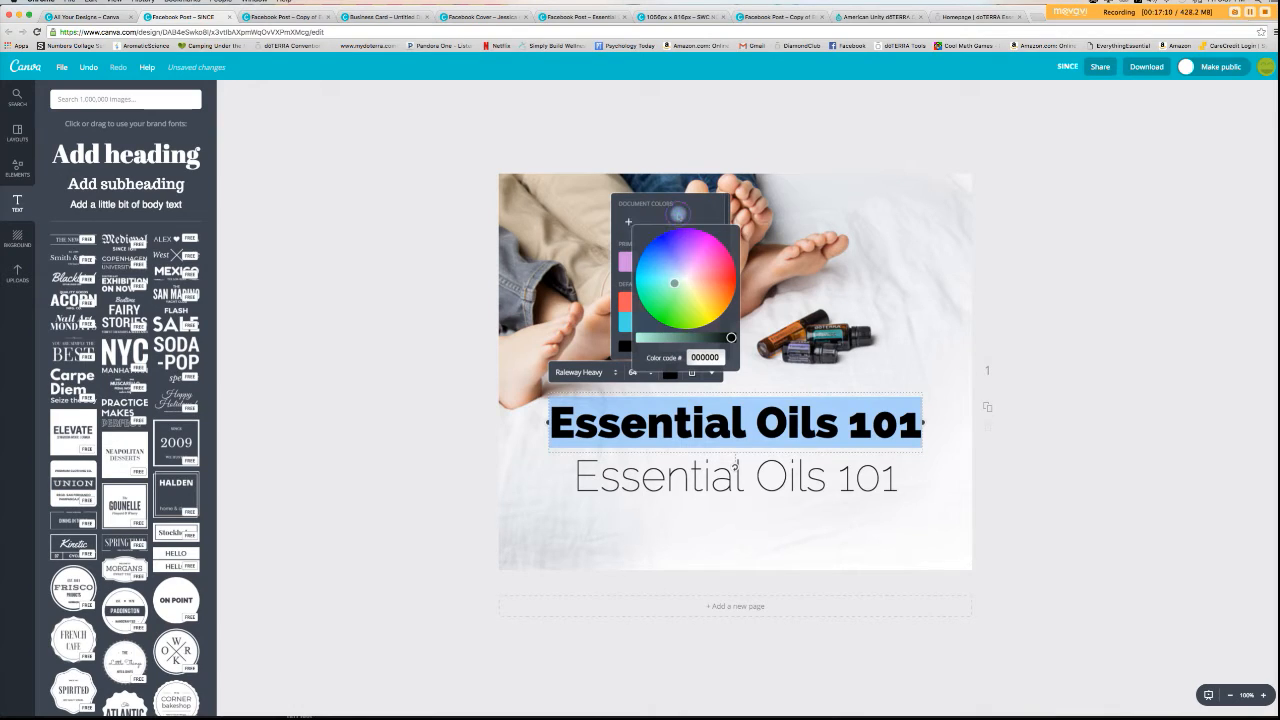
{"action": "left_click", "coordinate": [679, 215]}
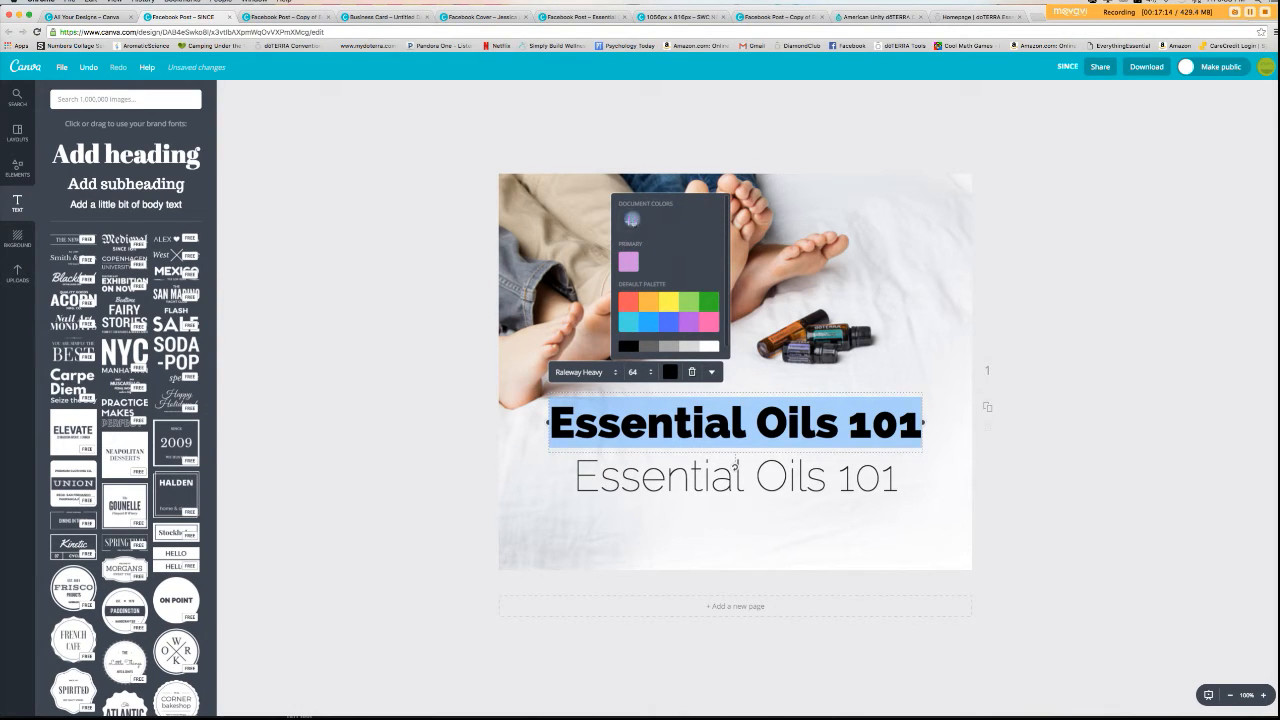
{"action": "left_click", "coordinate": [628, 221]}
{"action": "mouse_move", "coordinate": [729, 338]}
{"action": "left_mouse_down"}
{"action": "mouse_move", "coordinate": [711, 337]}
{"action": "mouse_move", "coordinate": [741, 333]}
{"action": "mouse_move", "coordinate": [715, 337]}
{"action": "left_mouse_up"}
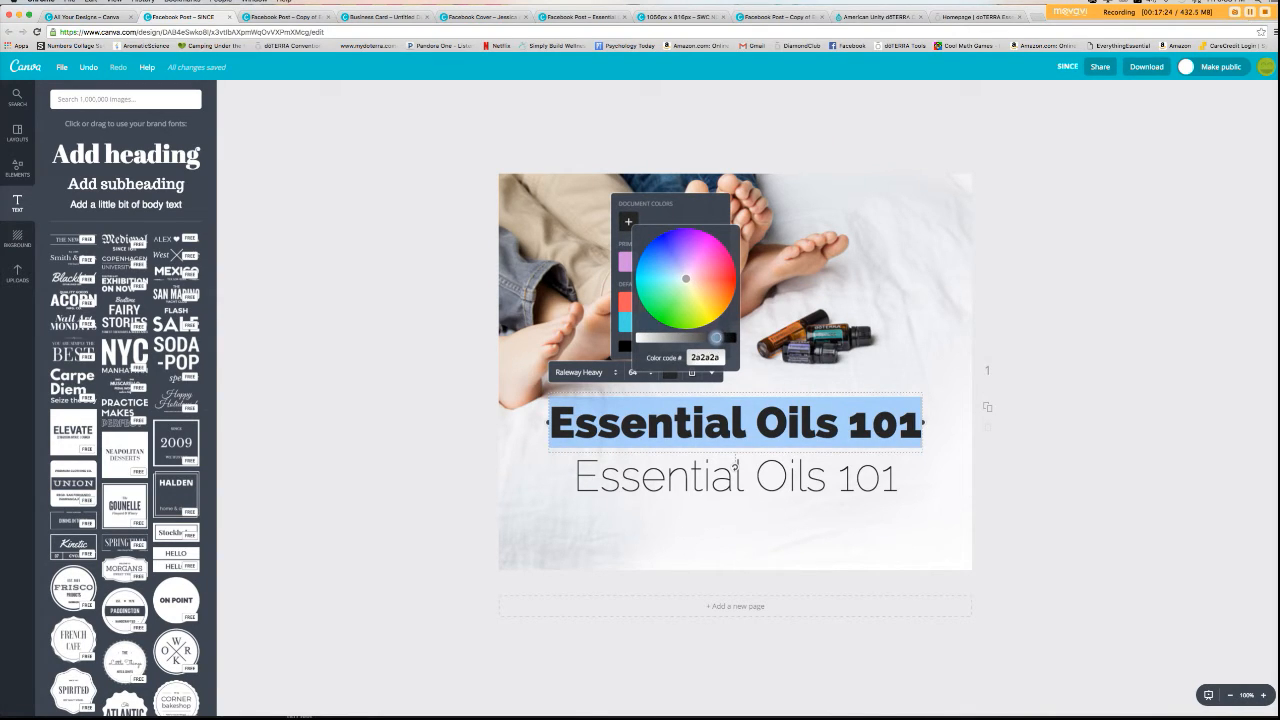
{"action": "left_click", "coordinate": [1148, 480]}
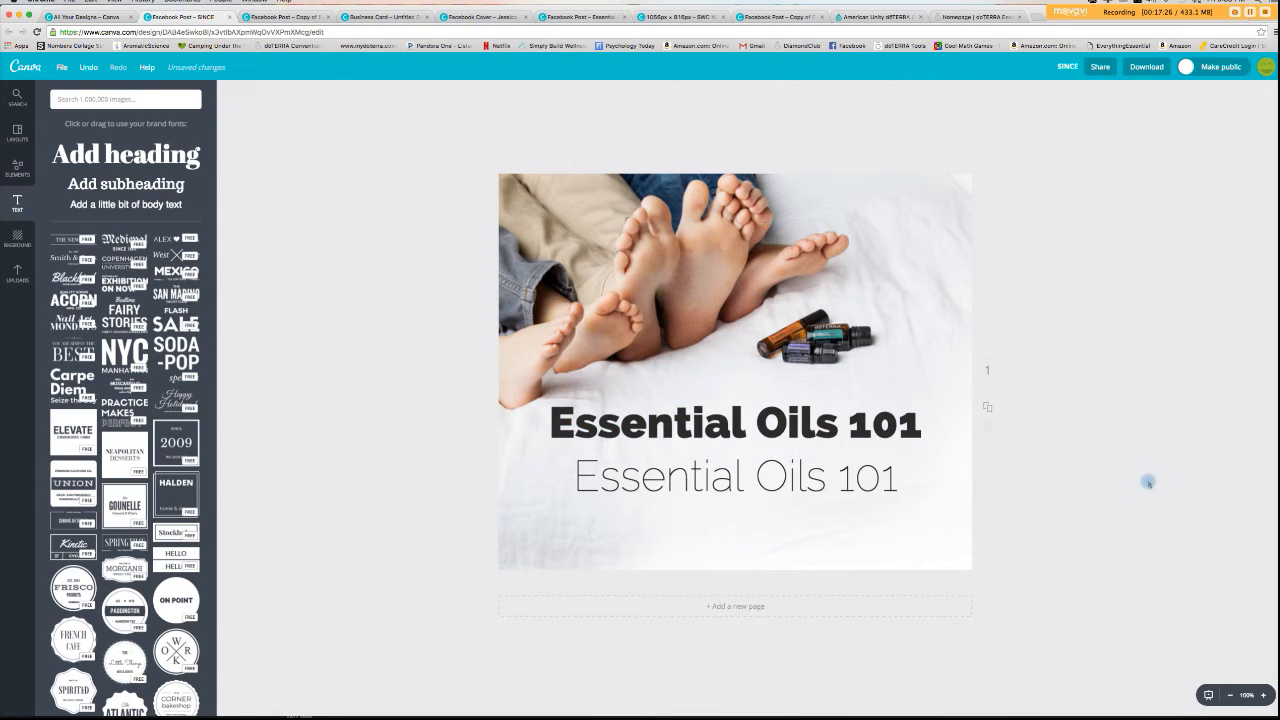
- Select all the text of the thin duplicate line and open its color choices
{"action": "left_click", "coordinate": [793, 487]}
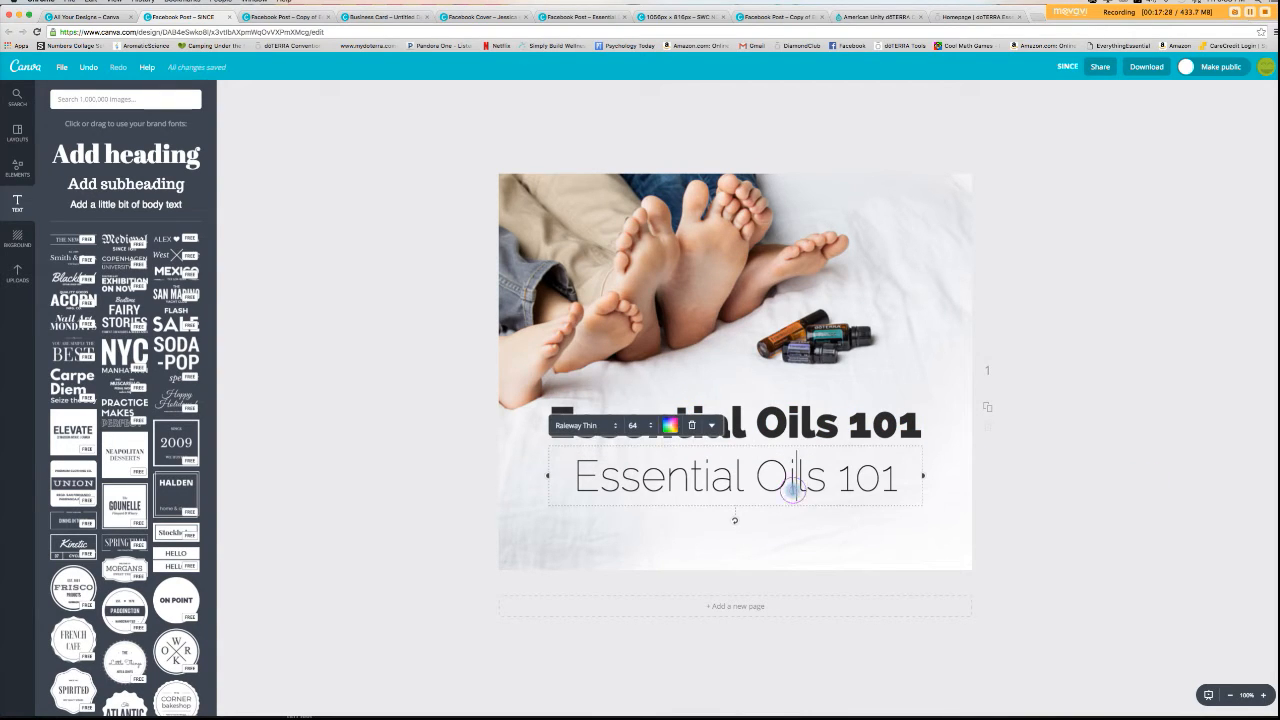
{"action": "double_click", "coordinate": [793, 487]}
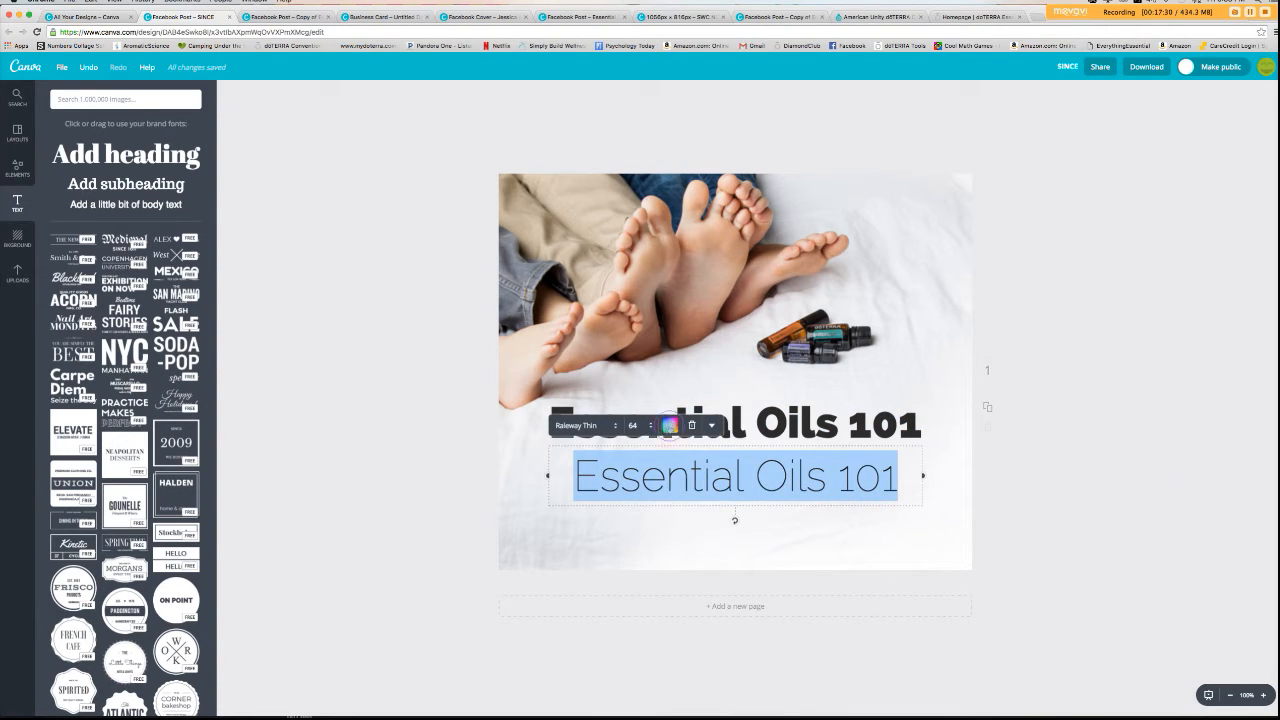
{"action": "left_click", "coordinate": [669, 425]}
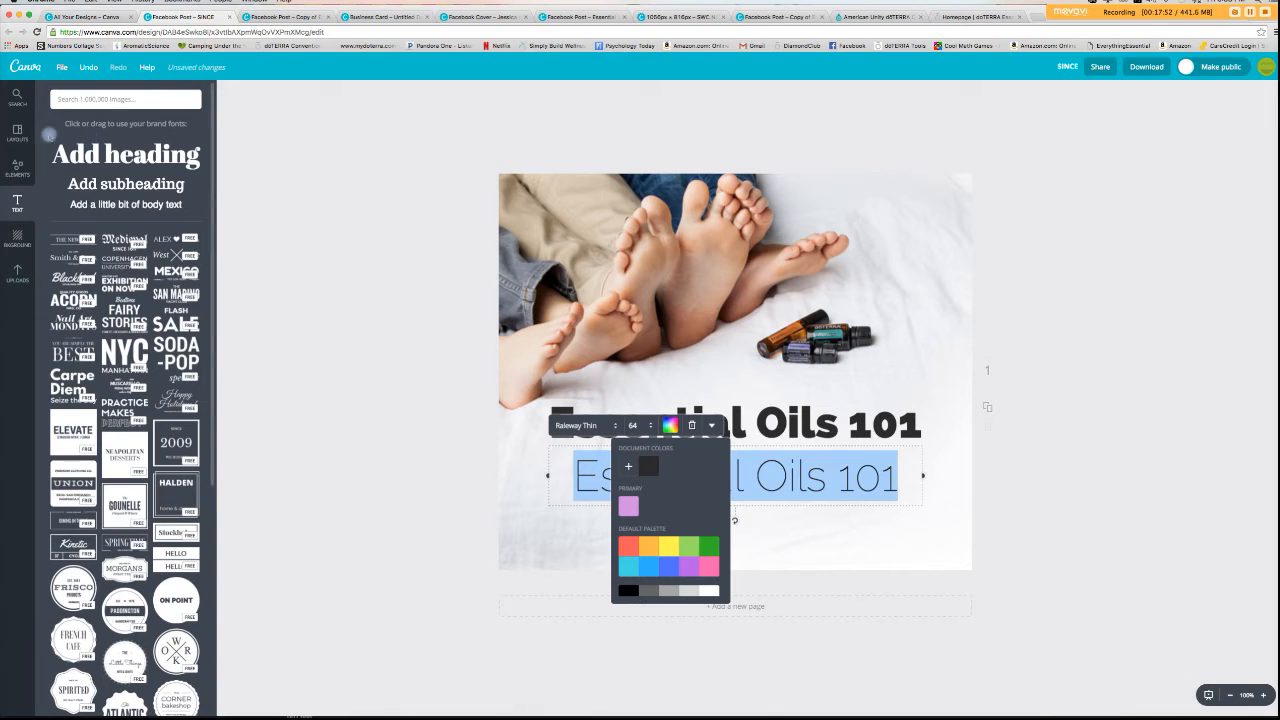
- Create a new blank Card design and browse its layout templates
{"action": "left_click", "coordinate": [88, 17]}
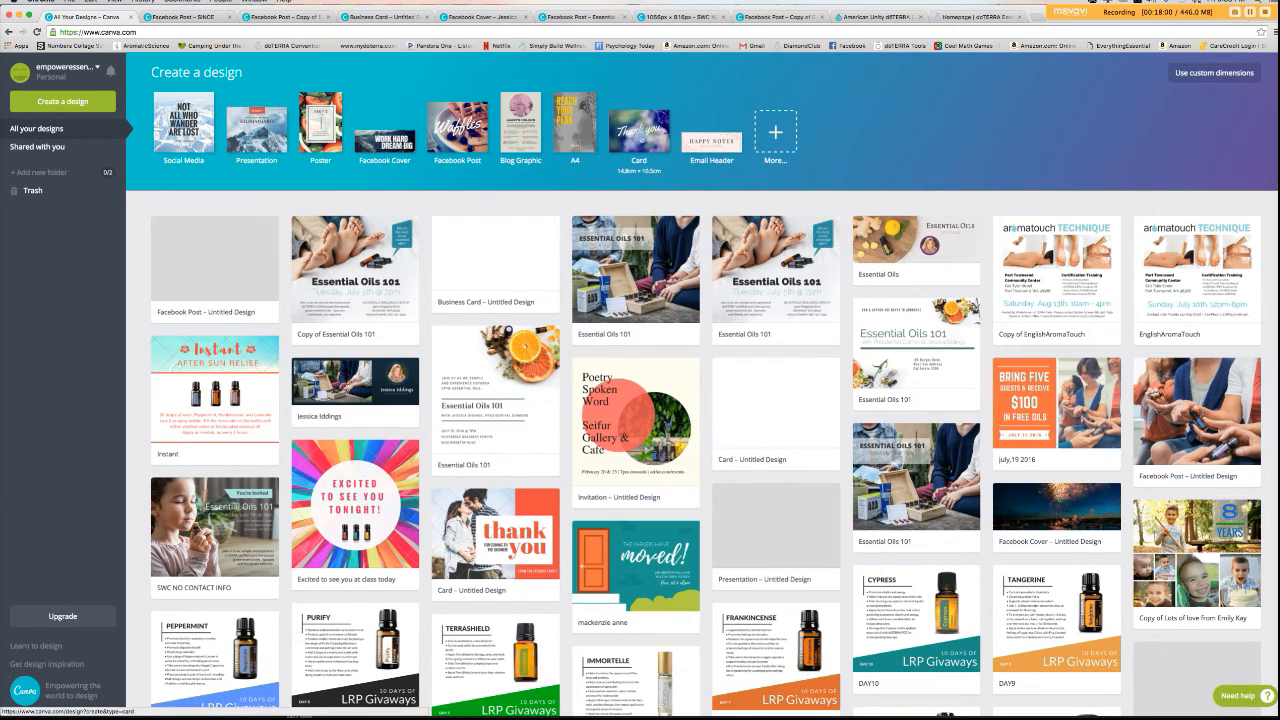
{"action": "left_click", "coordinate": [640, 134]}
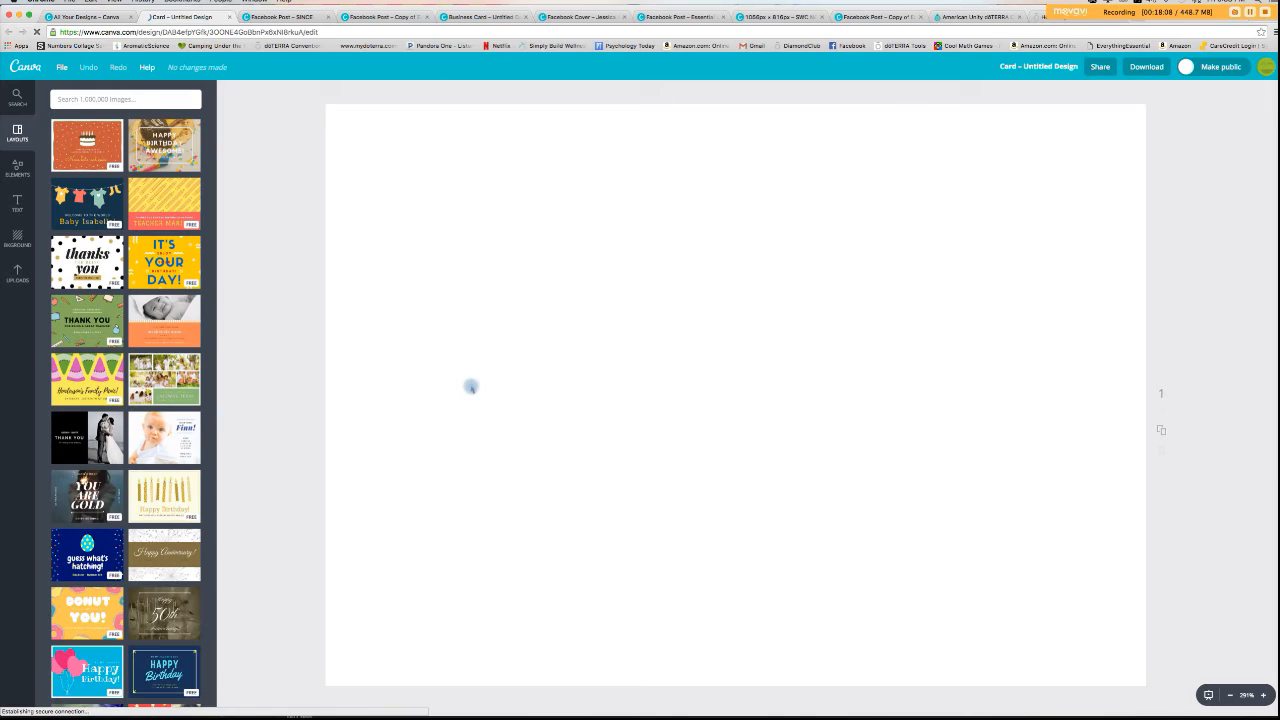
{"action": "scroll", "coordinate": [175, 483], "scroll_direction": "down", "scroll_amount": 3}
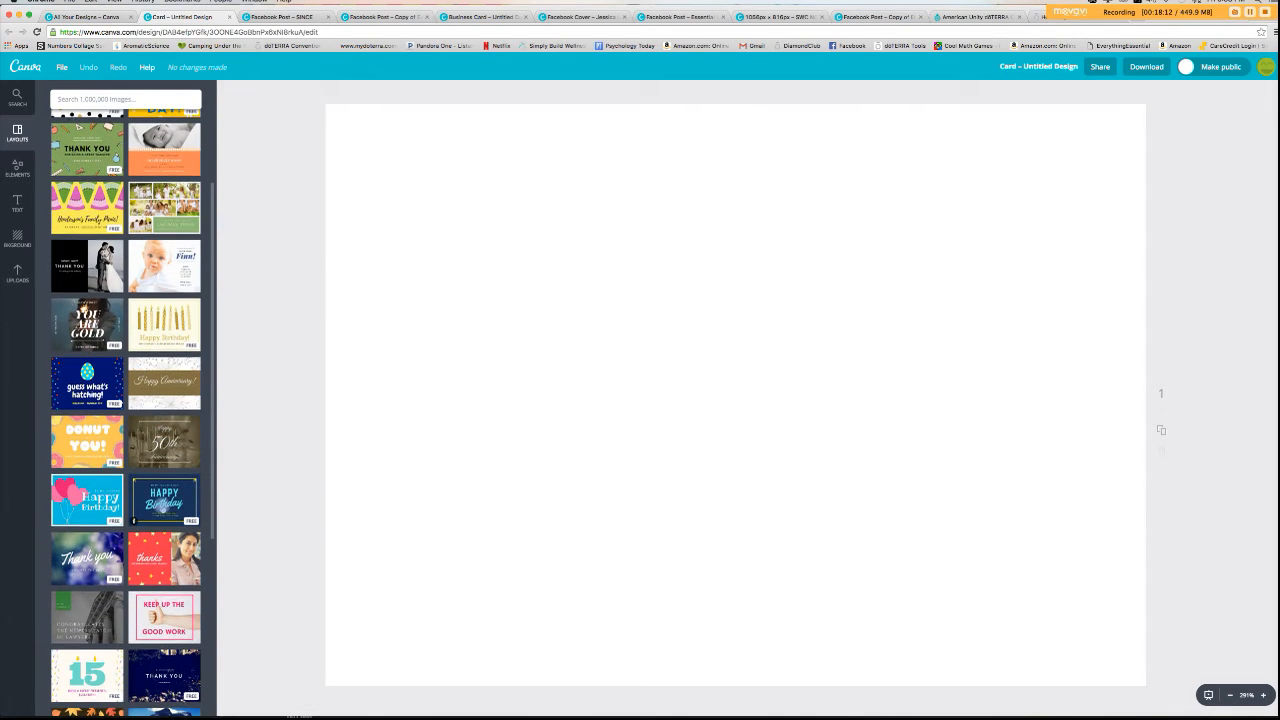
{"action": "scroll", "coordinate": [160, 510], "scroll_direction": "down", "scroll_amount": 2}
{"action": "scroll", "coordinate": [160, 508], "scroll_direction": "down", "scroll_amount": 2}
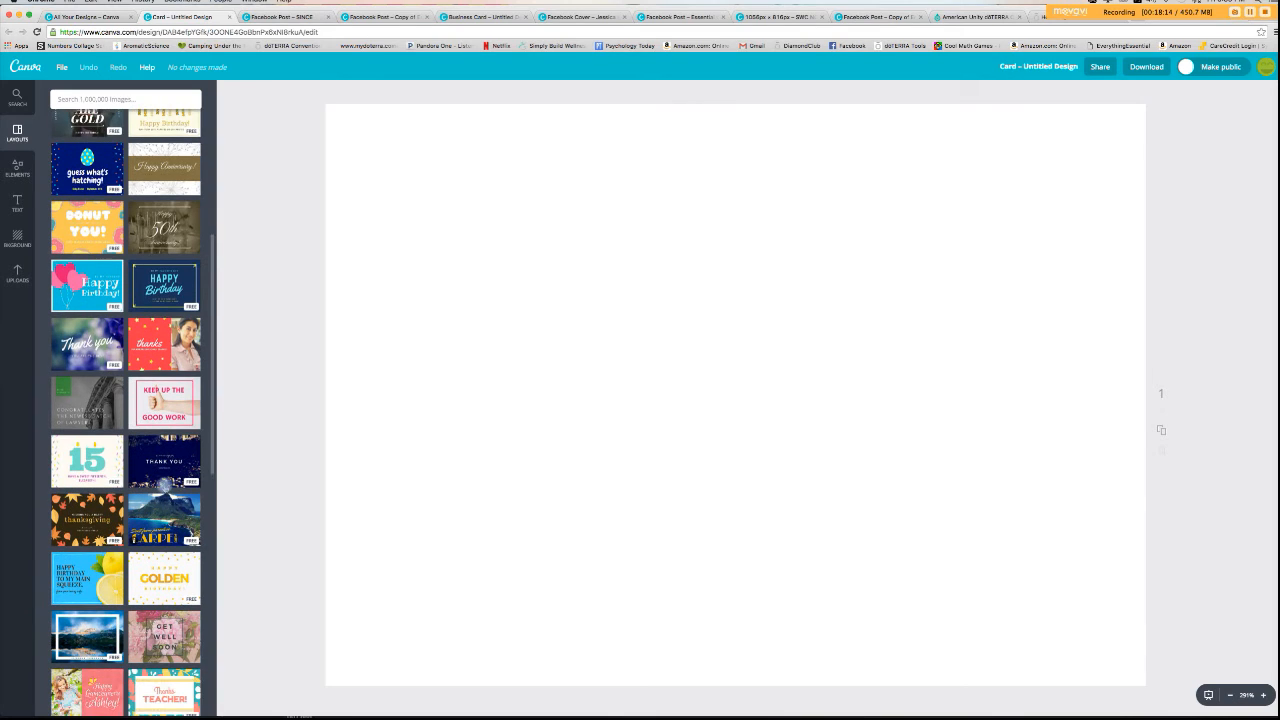
{"action": "scroll", "coordinate": [162, 500], "scroll_direction": "down", "scroll_amount": 2}
{"action": "scroll", "coordinate": [126, 412], "scroll_direction": "down", "scroll_amount": 6}
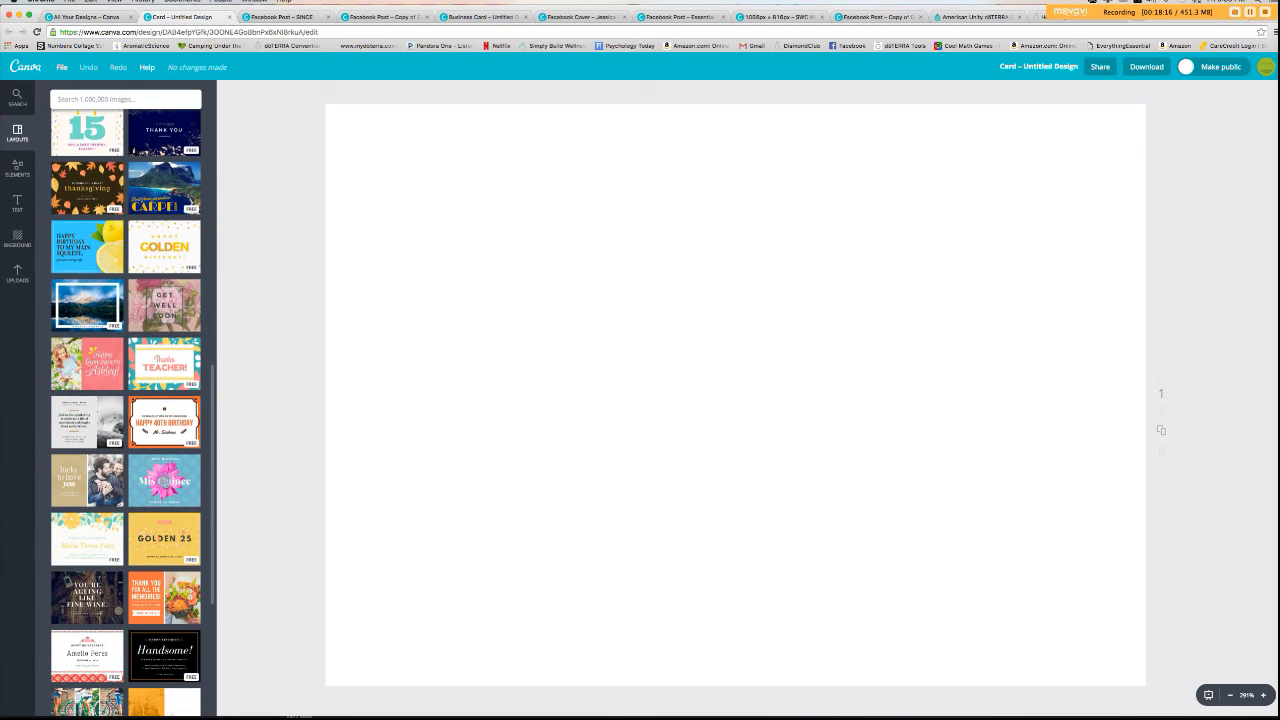
{"action": "scroll", "coordinate": [126, 412], "scroll_direction": "down", "scroll_amount": 4}
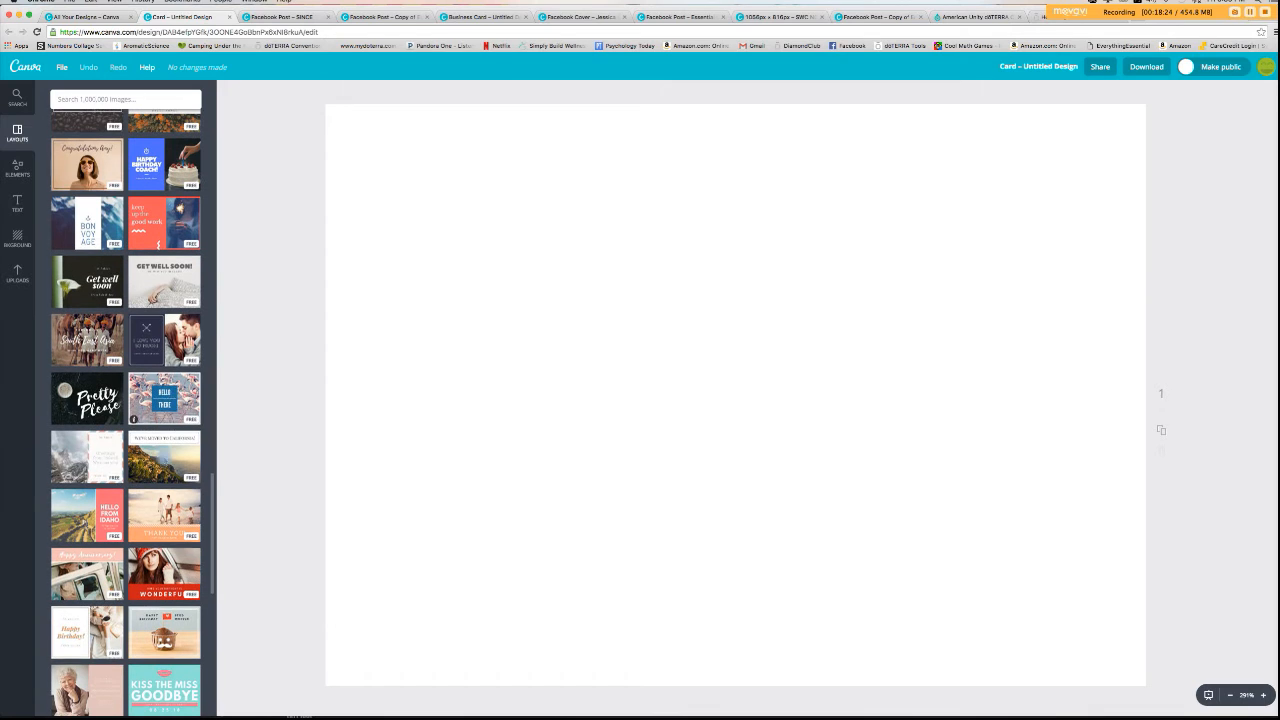
- Try the flamingo Hello There card layout, undo it, and apply the navy floral thank you layout instead
{"action": "left_click", "coordinate": [164, 398]}
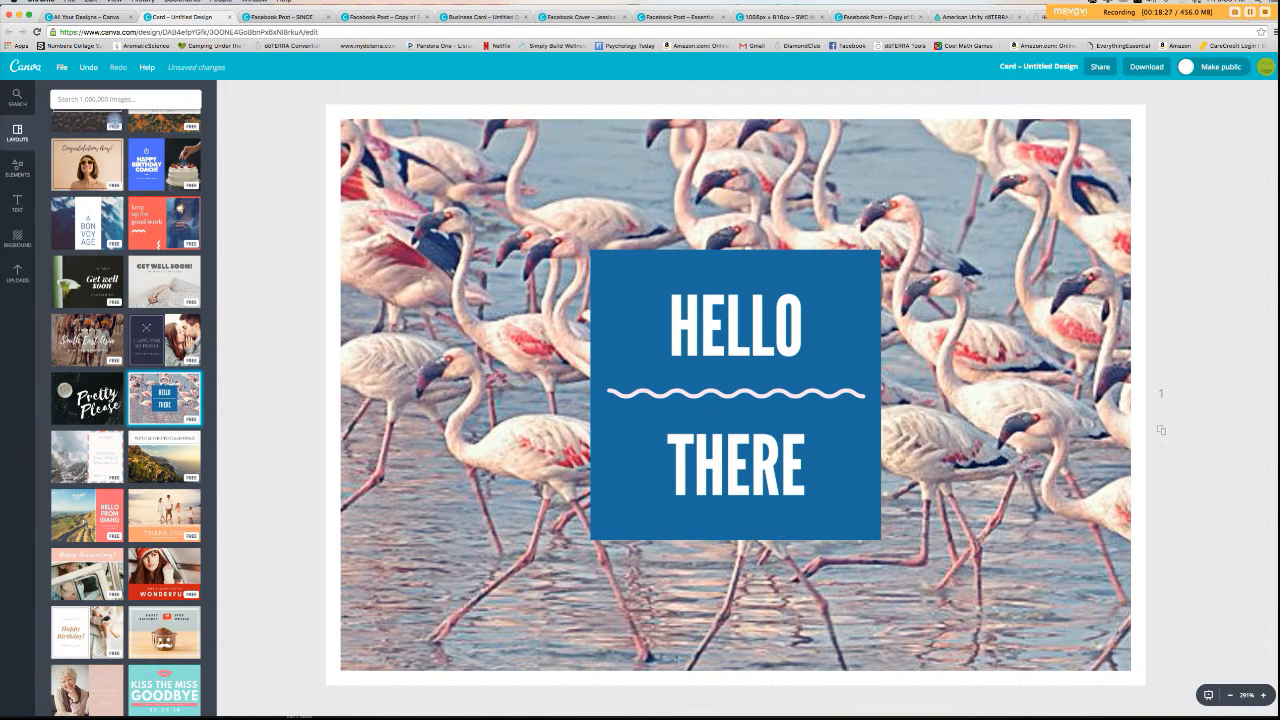
{"action": "left_click", "coordinate": [86, 66]}
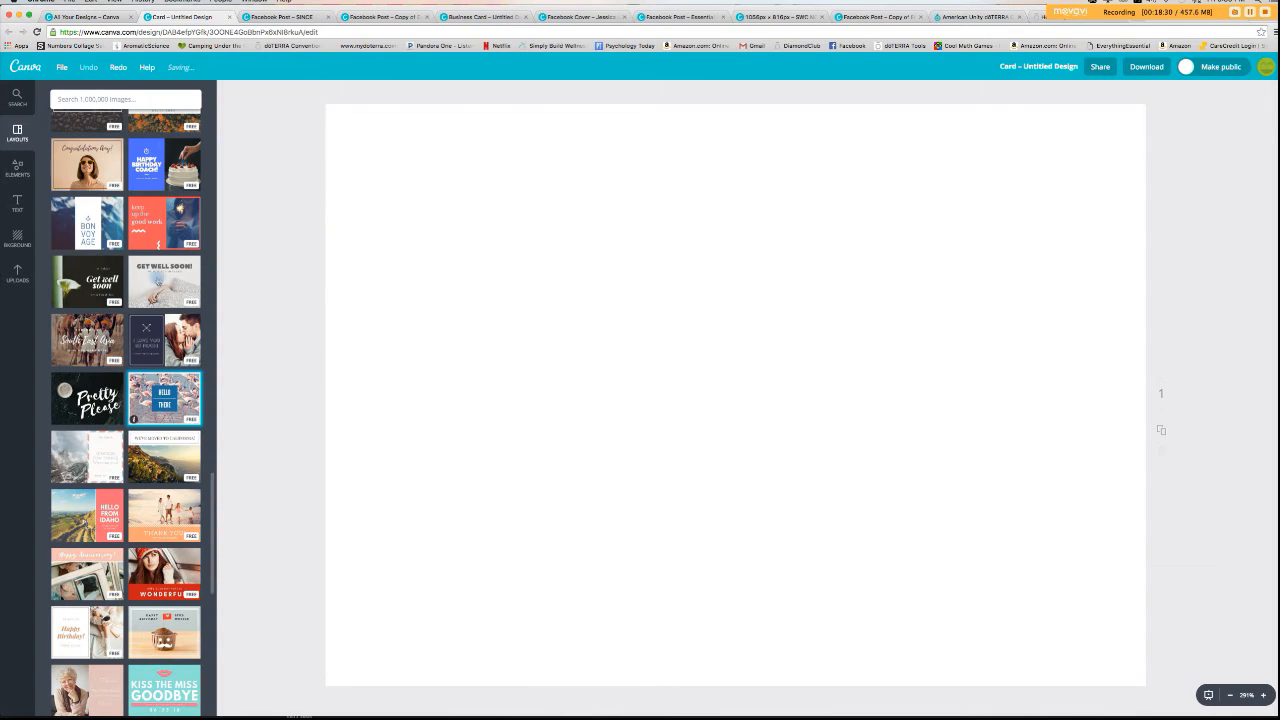
{"action": "scroll", "coordinate": [146, 465], "scroll_direction": "down", "scroll_amount": 10}
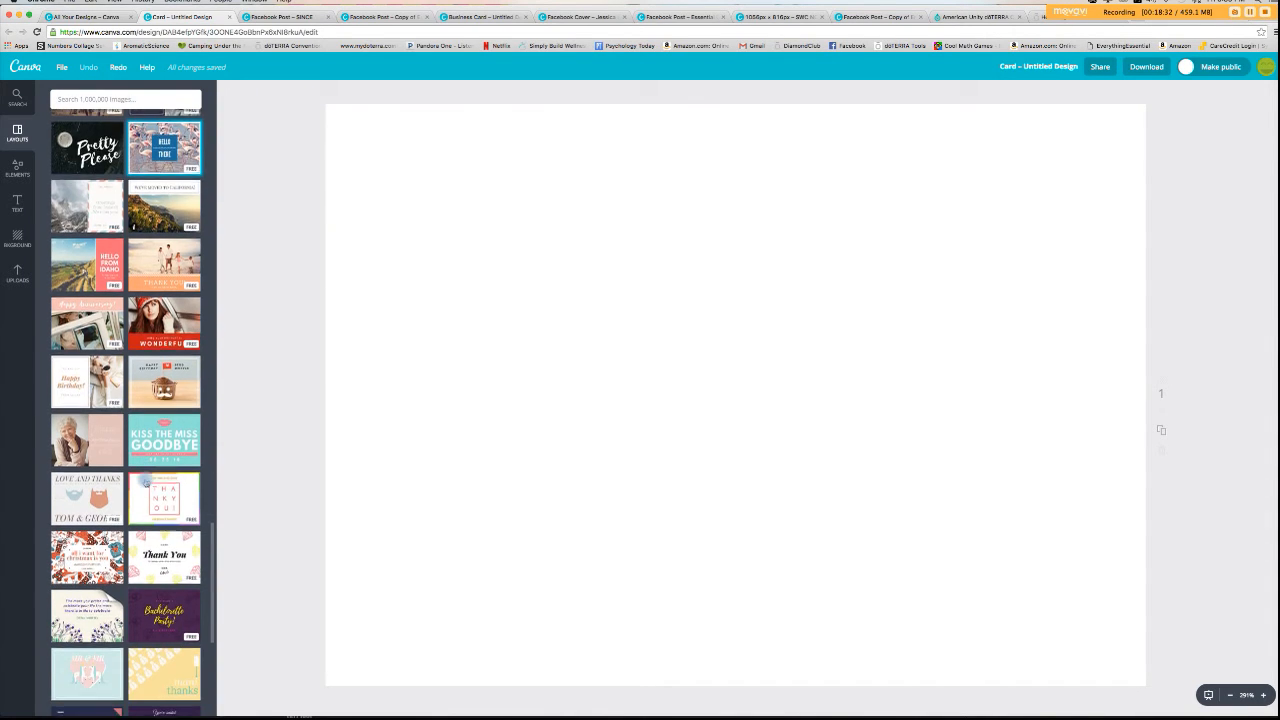
{"action": "scroll", "coordinate": [146, 480], "scroll_direction": "down", "scroll_amount": 10}
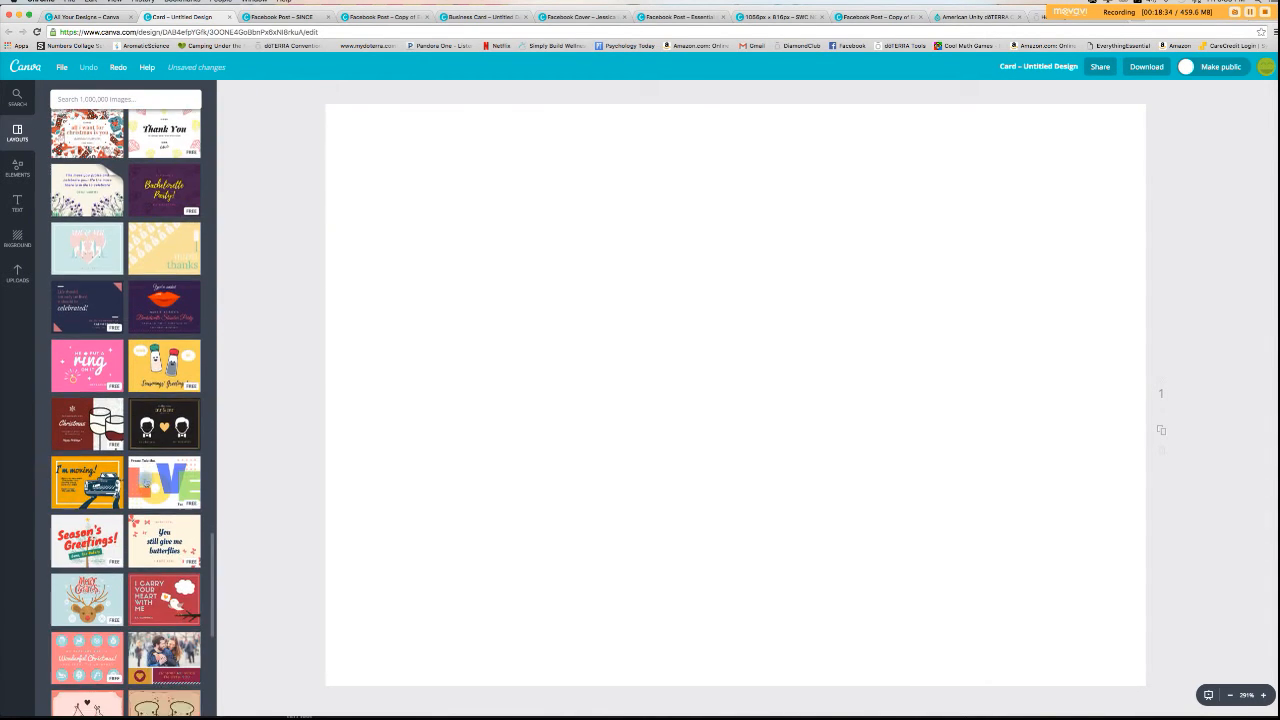
{"action": "scroll", "coordinate": [146, 460], "scroll_direction": "down", "scroll_amount": 8}
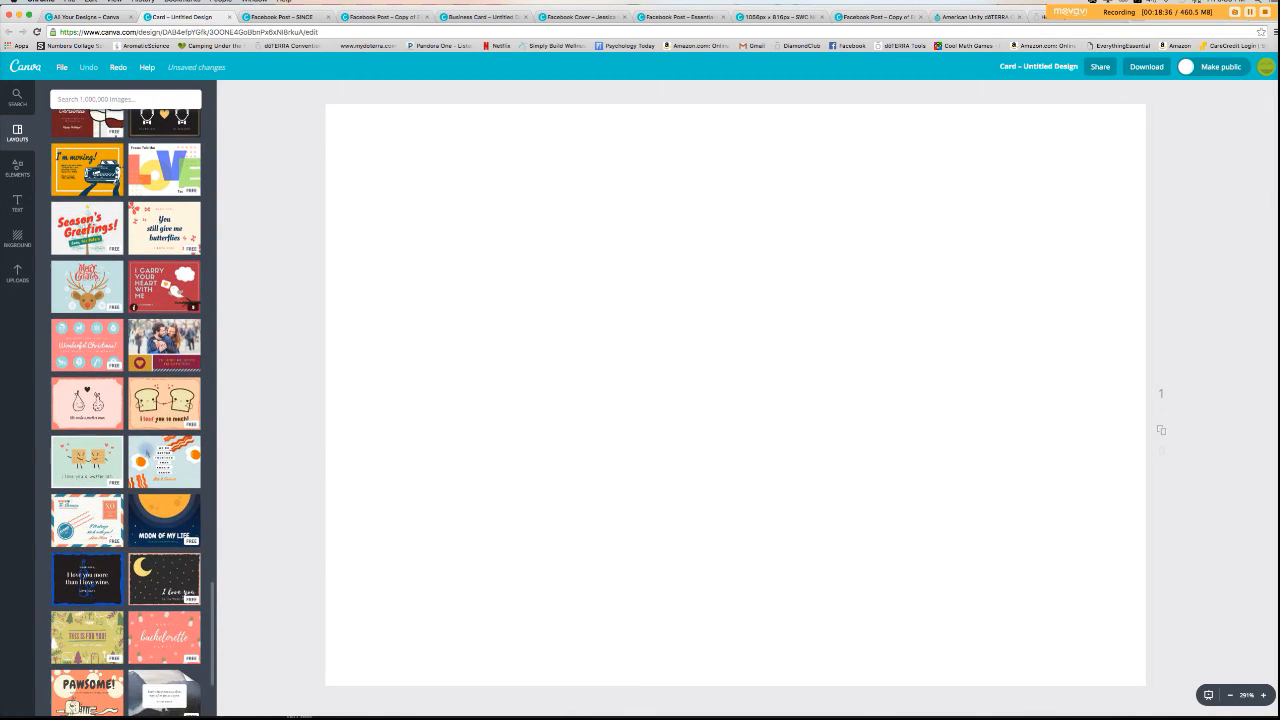
{"action": "scroll", "coordinate": [147, 450], "scroll_direction": "down", "scroll_amount": 3}
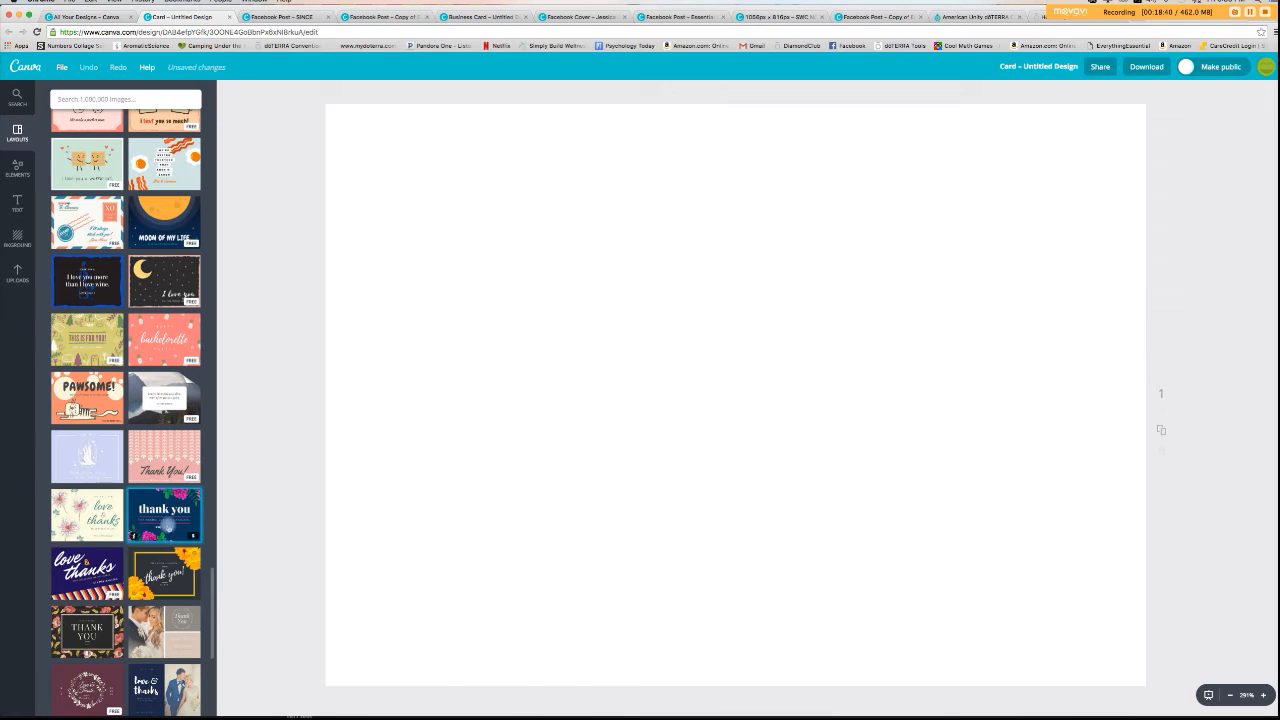
{"action": "left_click", "coordinate": [165, 515]}
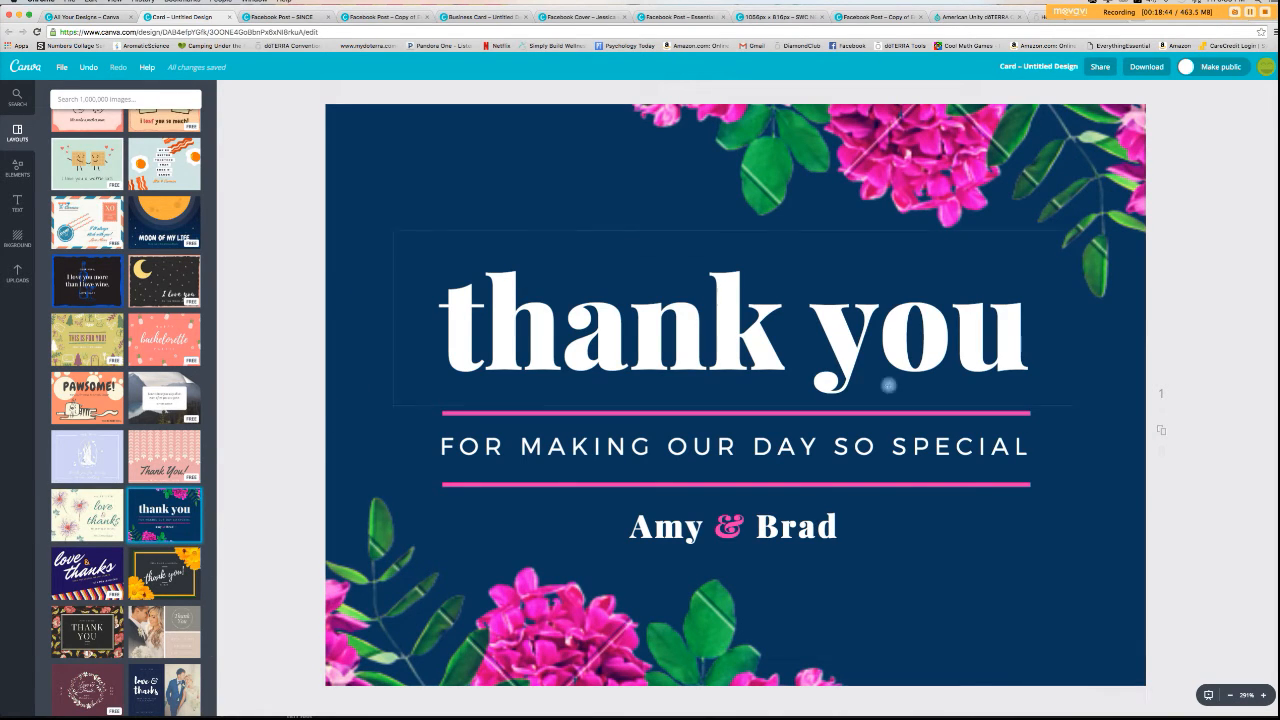
- Select the thank you card's navy background and open its custom color code for reference
{"action": "left_click", "coordinate": [480, 182]}
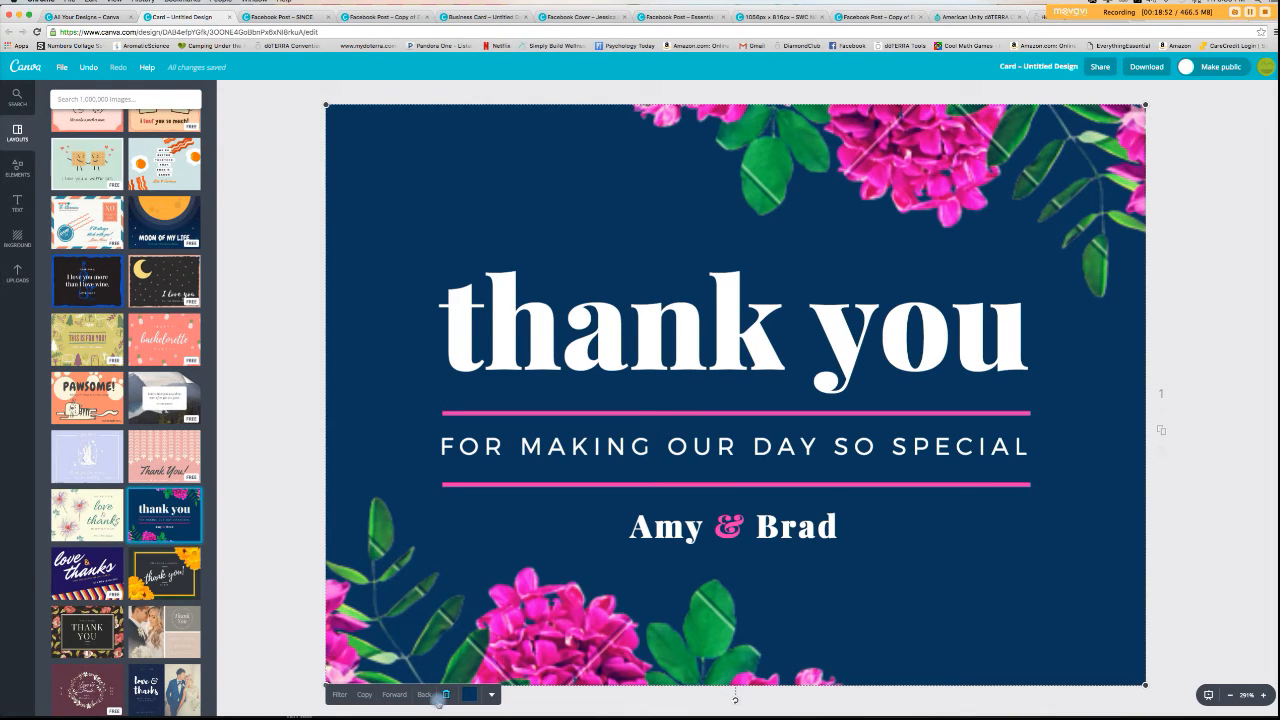
{"action": "left_click", "coordinate": [470, 694]}
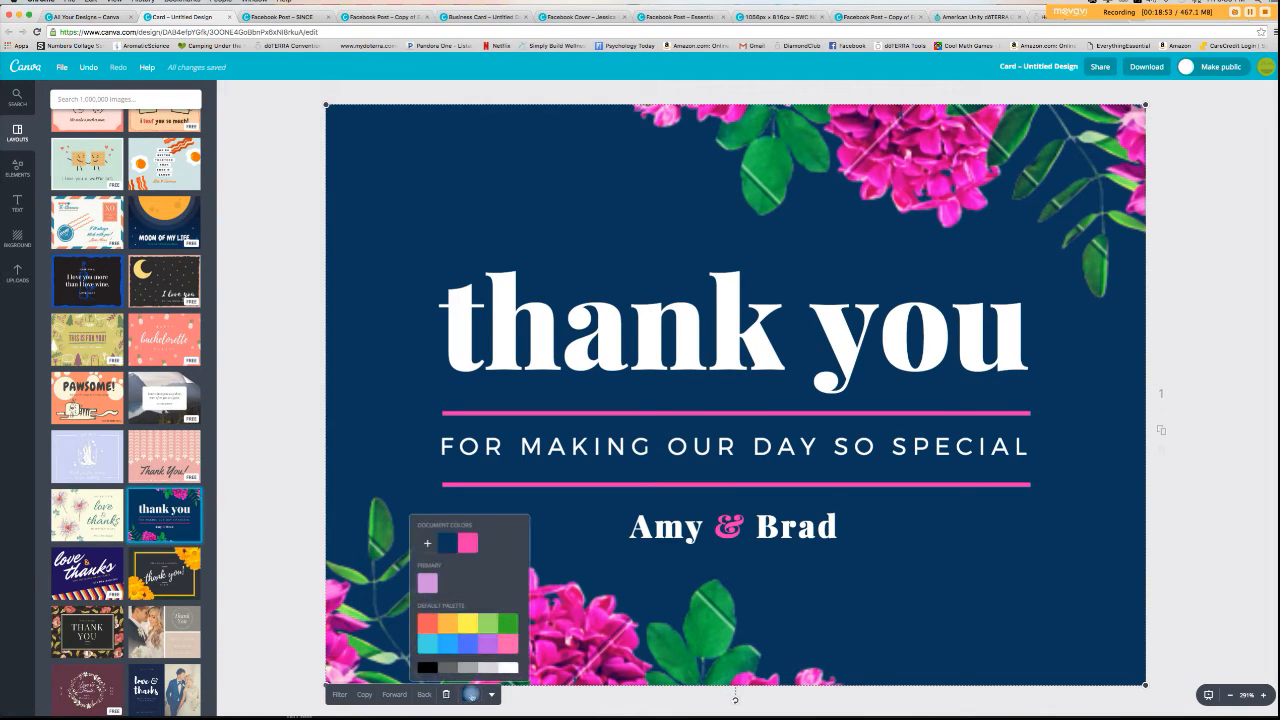
{"action": "left_click", "coordinate": [427, 543]}
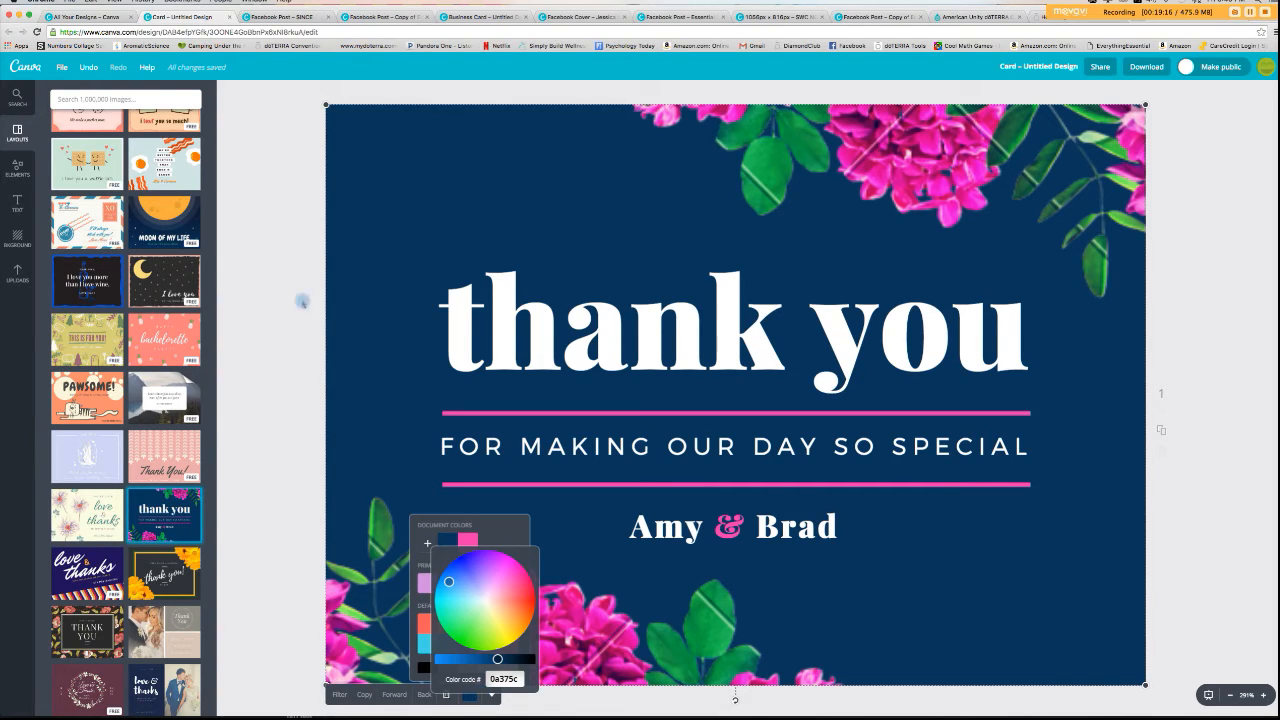
- Switch to the Essential Oils 101 Facebook post and set the thin line's text to the custom navy color 0a375c
{"action": "left_click", "coordinate": [275, 18]}
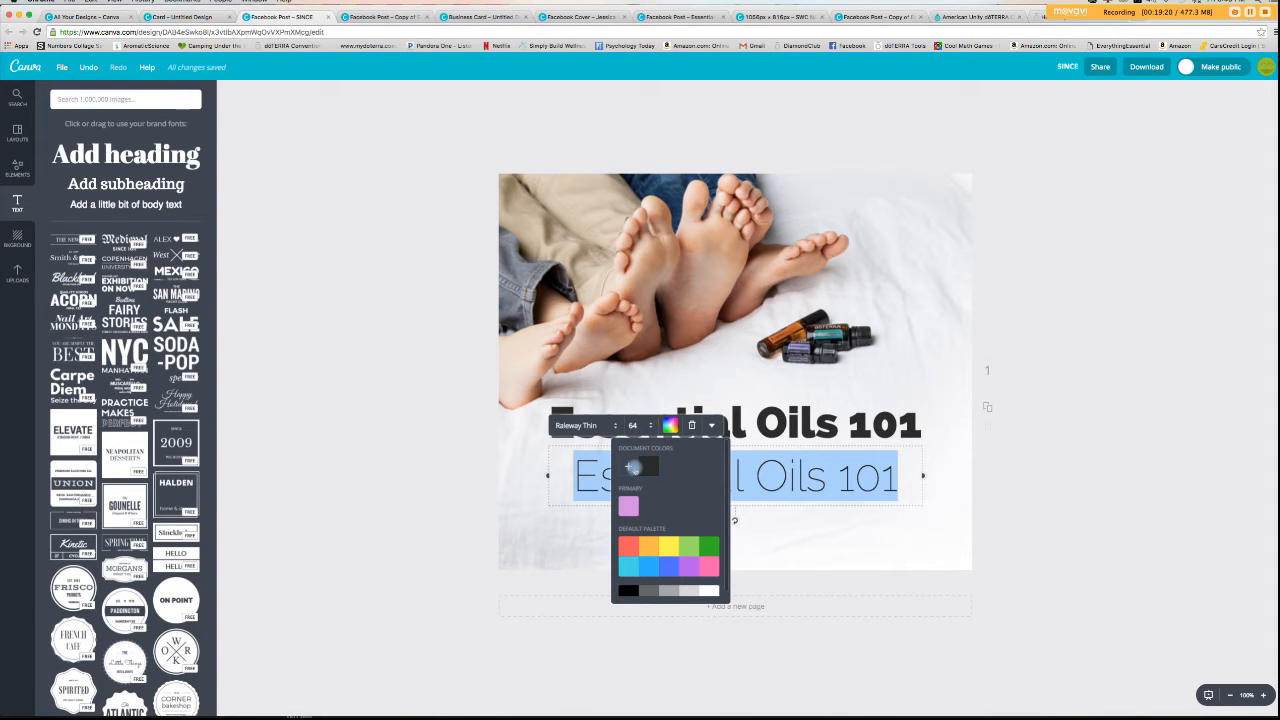
{"action": "left_click", "coordinate": [632, 466]}
{"action": "left_click", "coordinate": [706, 602]}
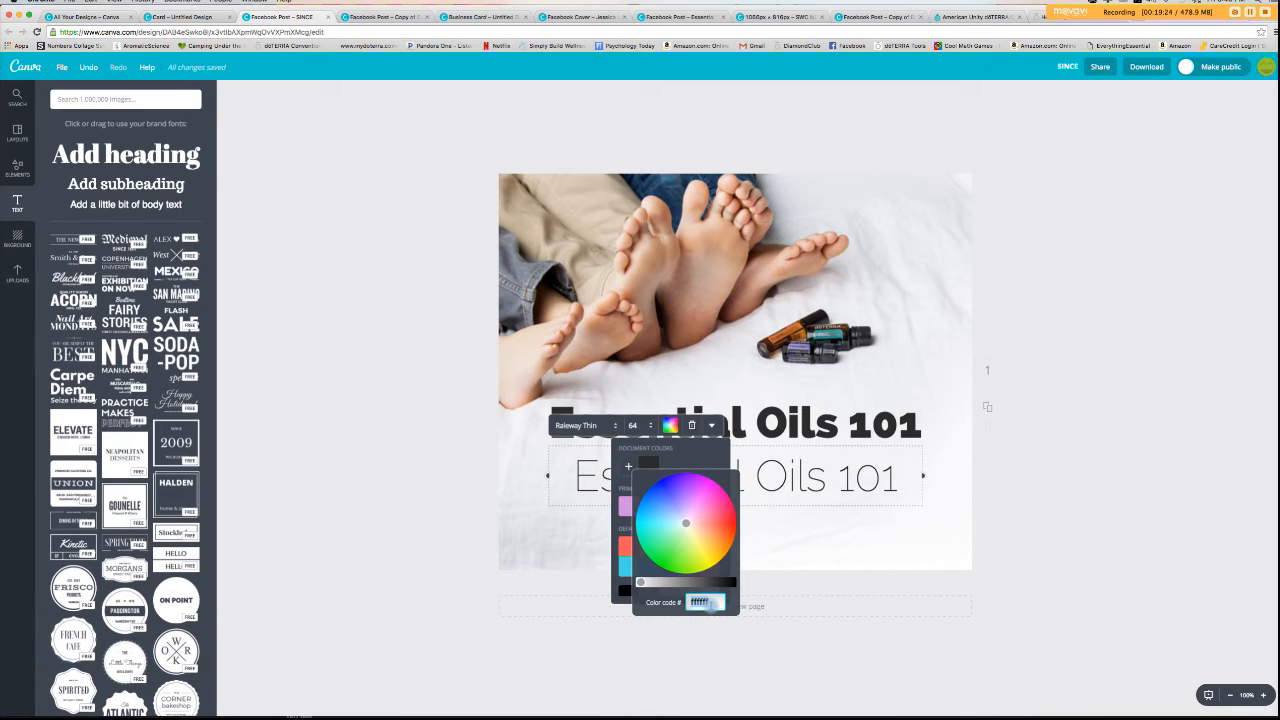
{"action": "type", "text": "0"}
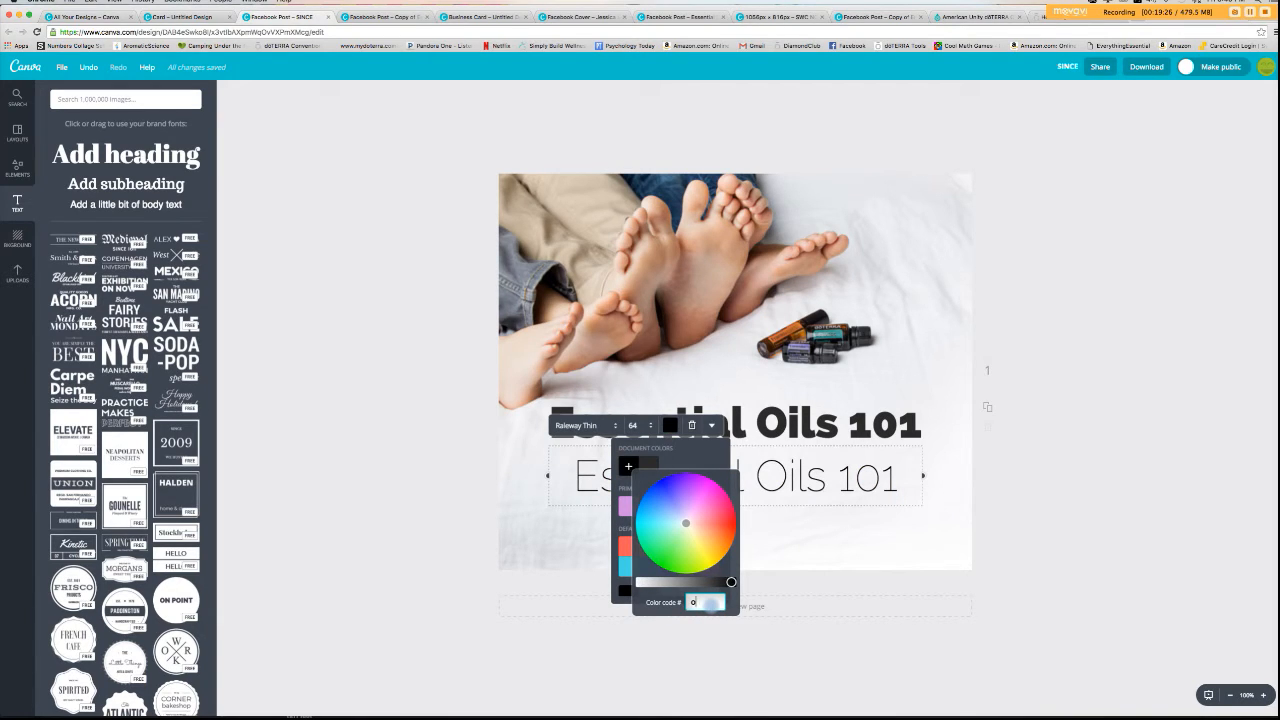
{"action": "type", "text": "a37"}
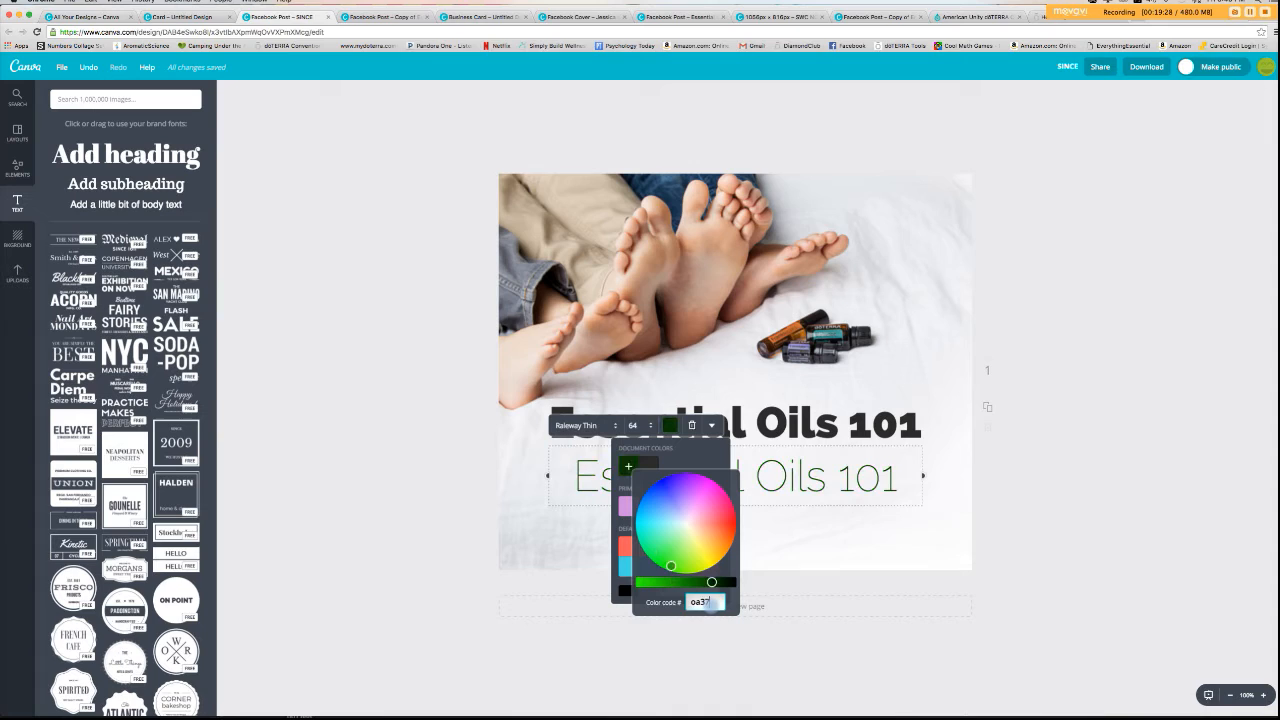
{"action": "type", "text": "5c"}
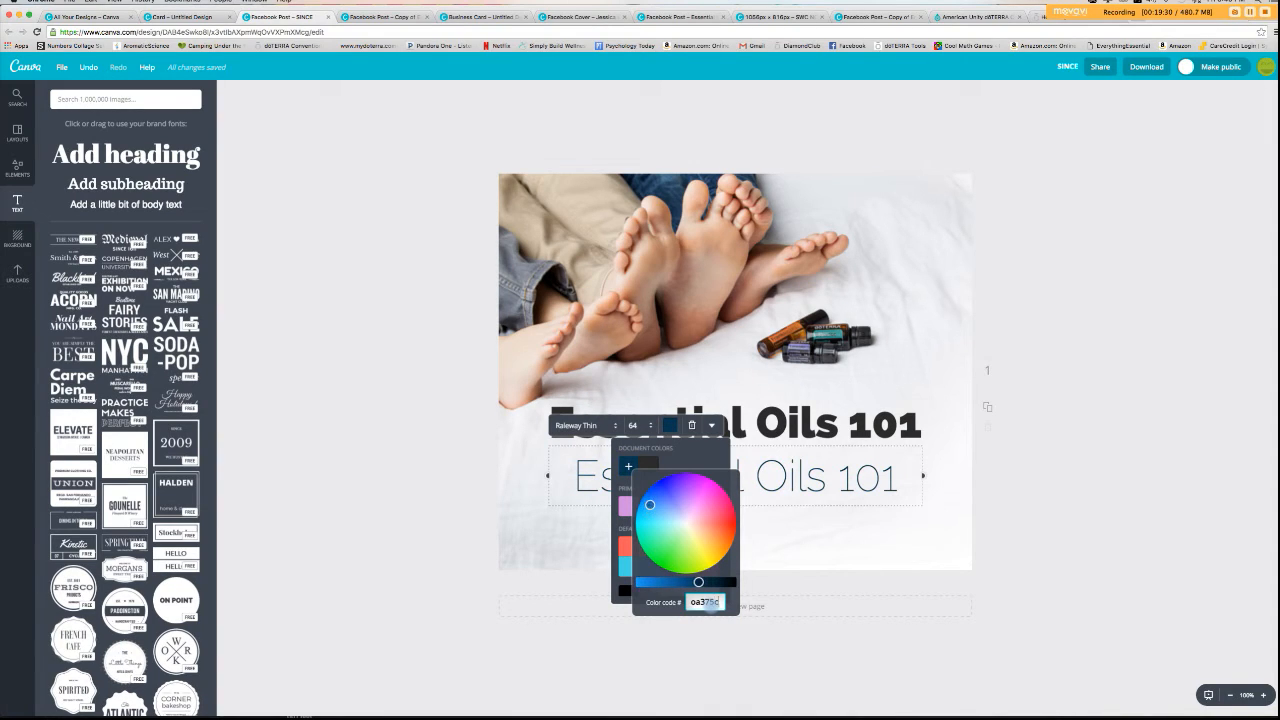
{"action": "key", "text": "Return"}
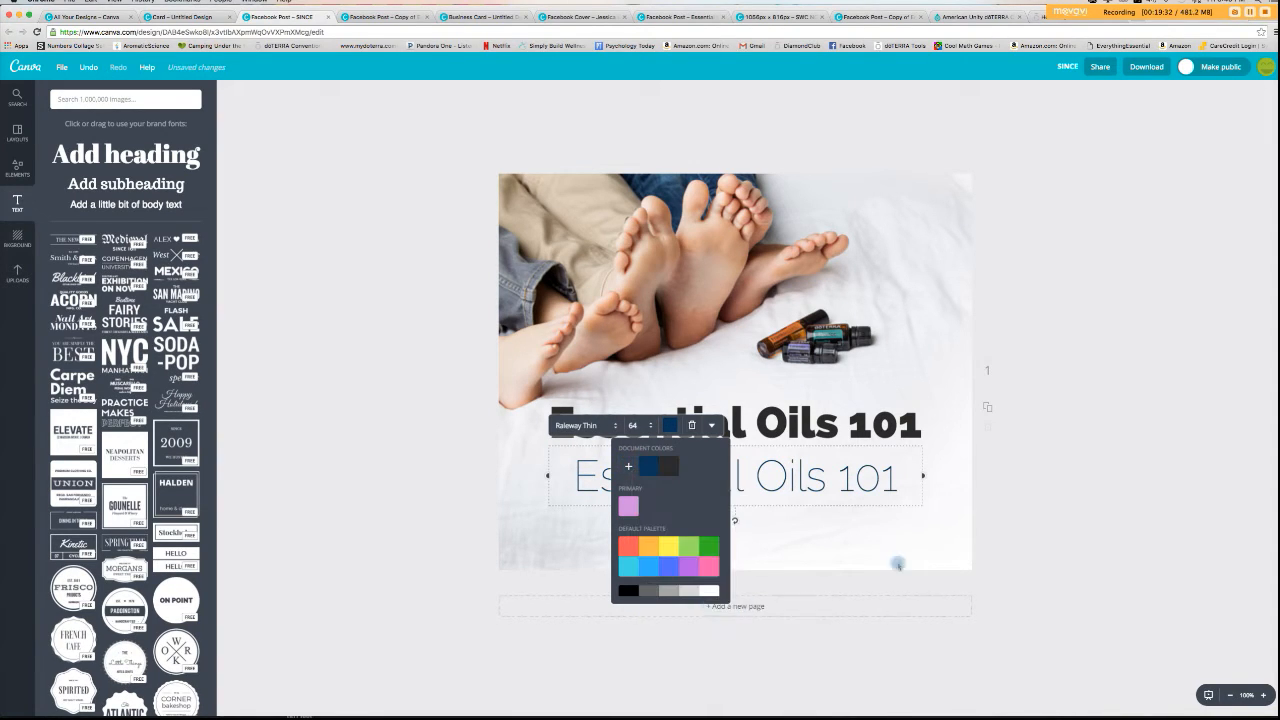
{"action": "left_click", "coordinate": [1068, 508]}
- Nudge the thin Essential Oils 101 line slightly up and set its text to the custom teal color 228499
{"action": "left_click_drag", "start_coordinate": [708, 496], "coordinate": [708, 493]}
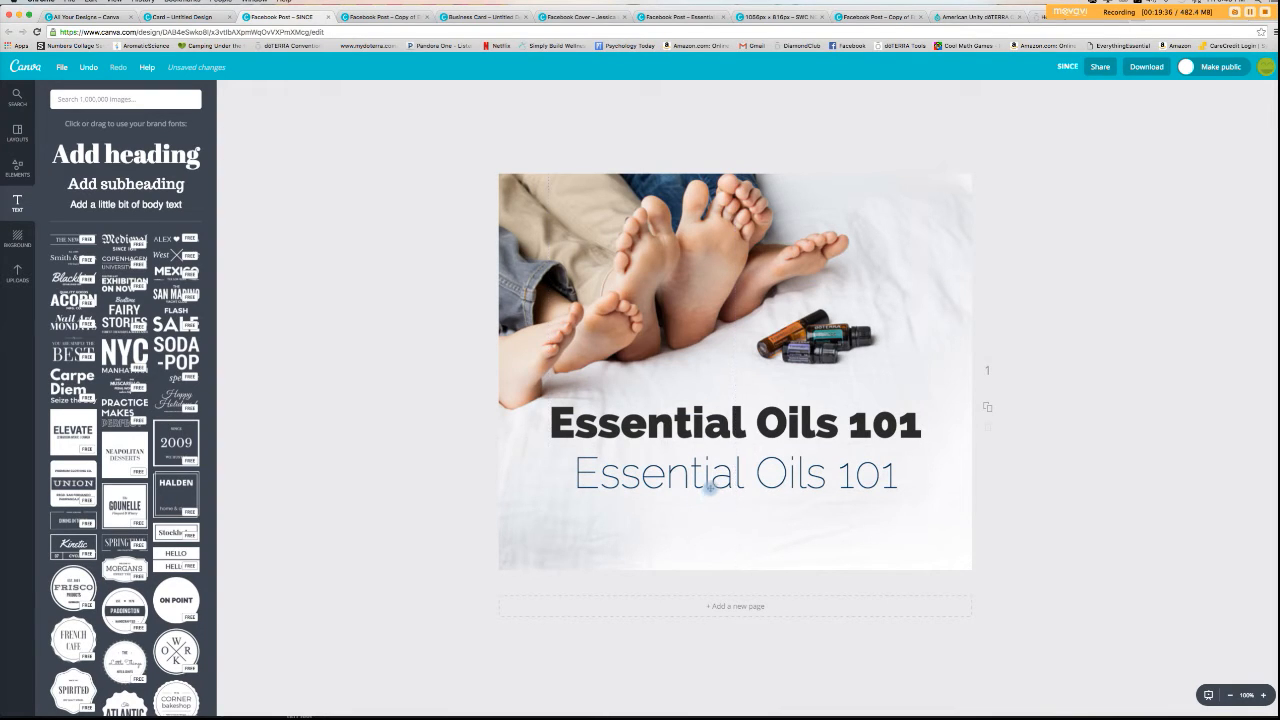
{"action": "double_click", "coordinate": [709, 489]}
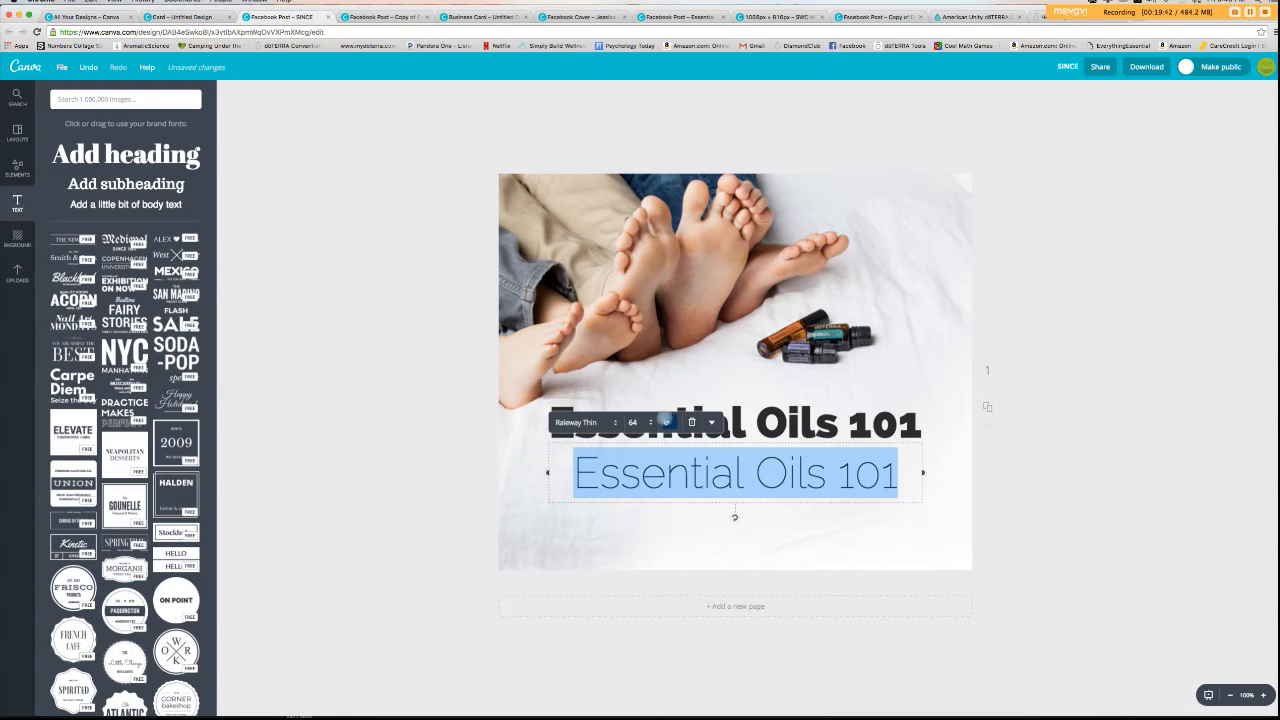
{"action": "left_click", "coordinate": [669, 422]}
{"action": "left_click", "coordinate": [627, 465]}
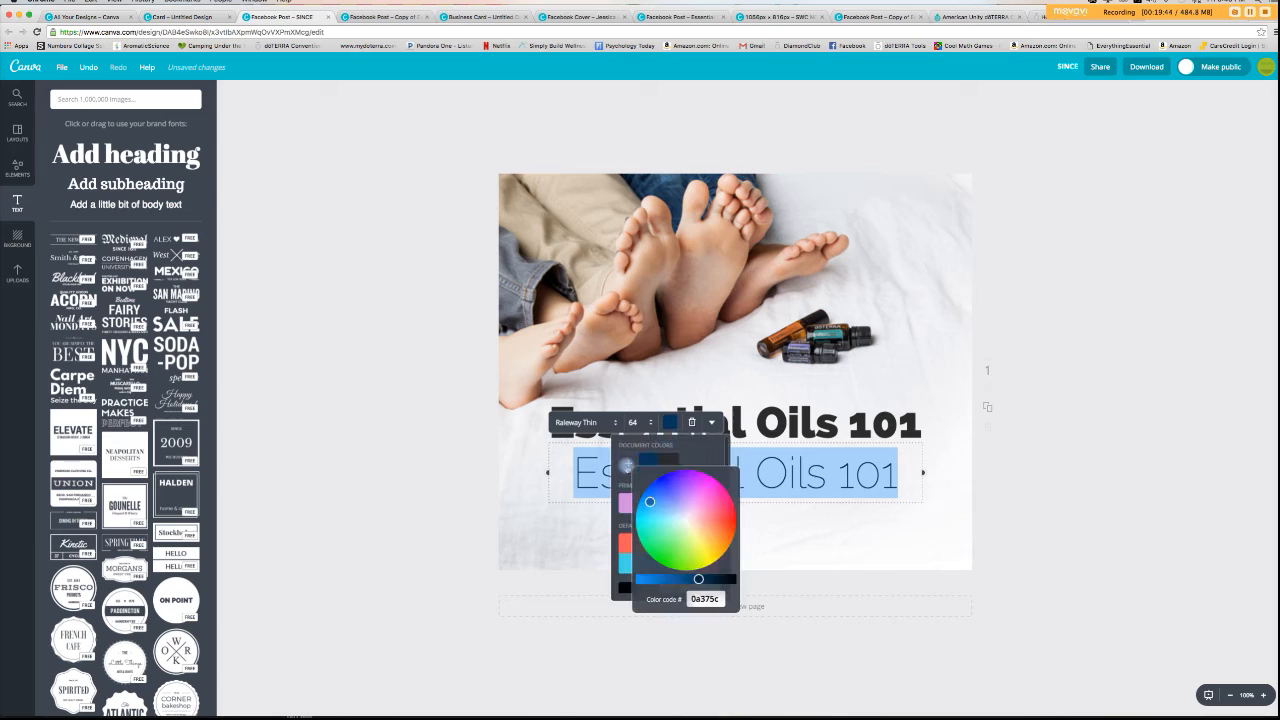
{"action": "left_click", "coordinate": [706, 598]}
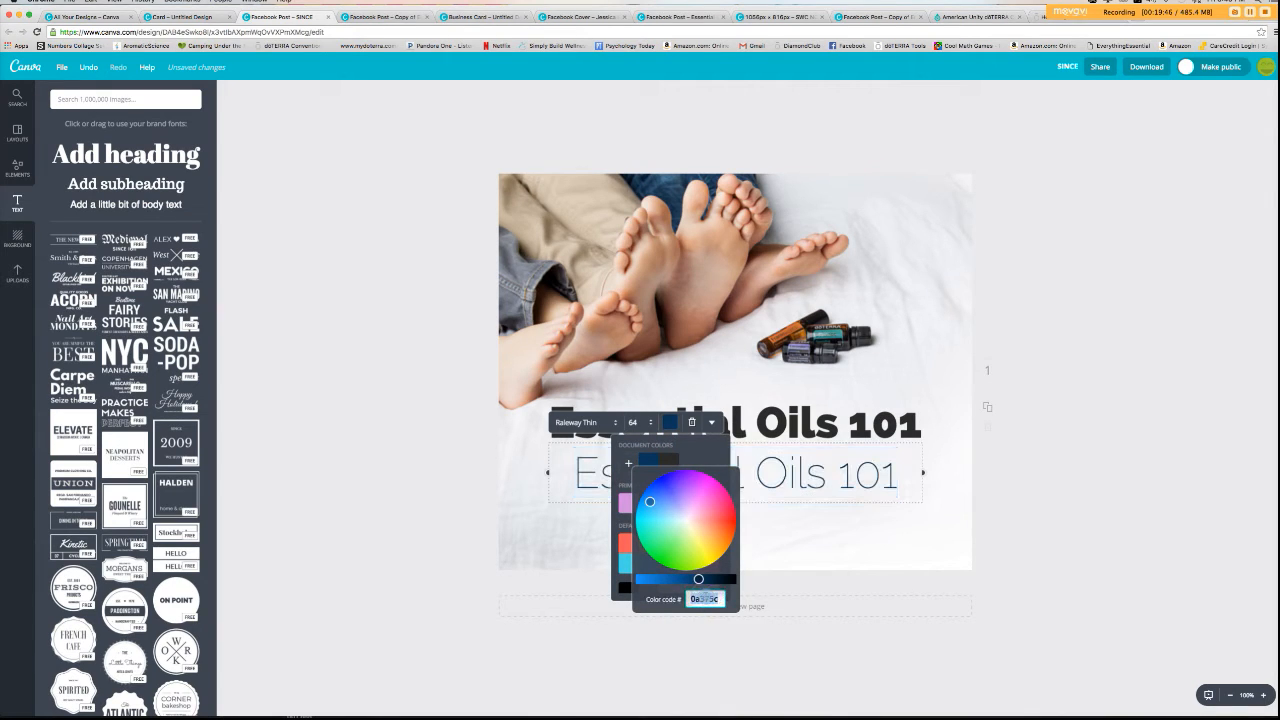
{"action": "type", "text": "228499"}
{"action": "key", "text": "Return"}
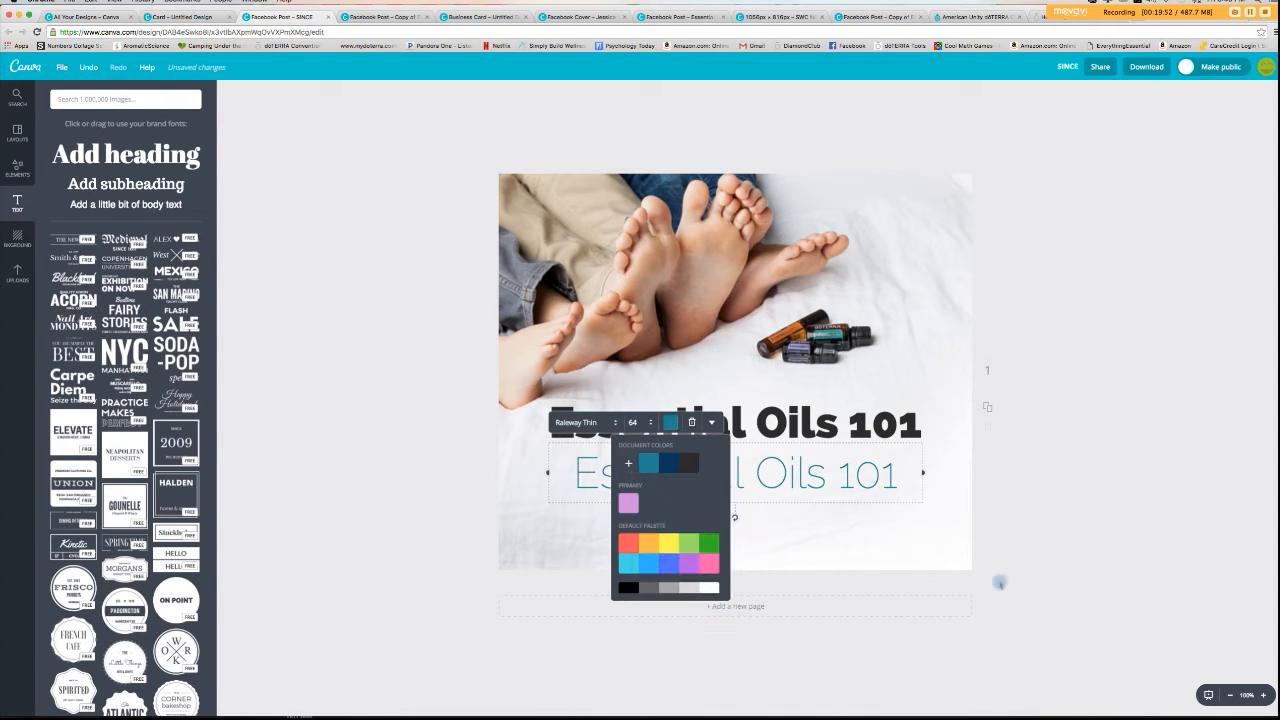
{"action": "left_click", "coordinate": [1166, 563]}
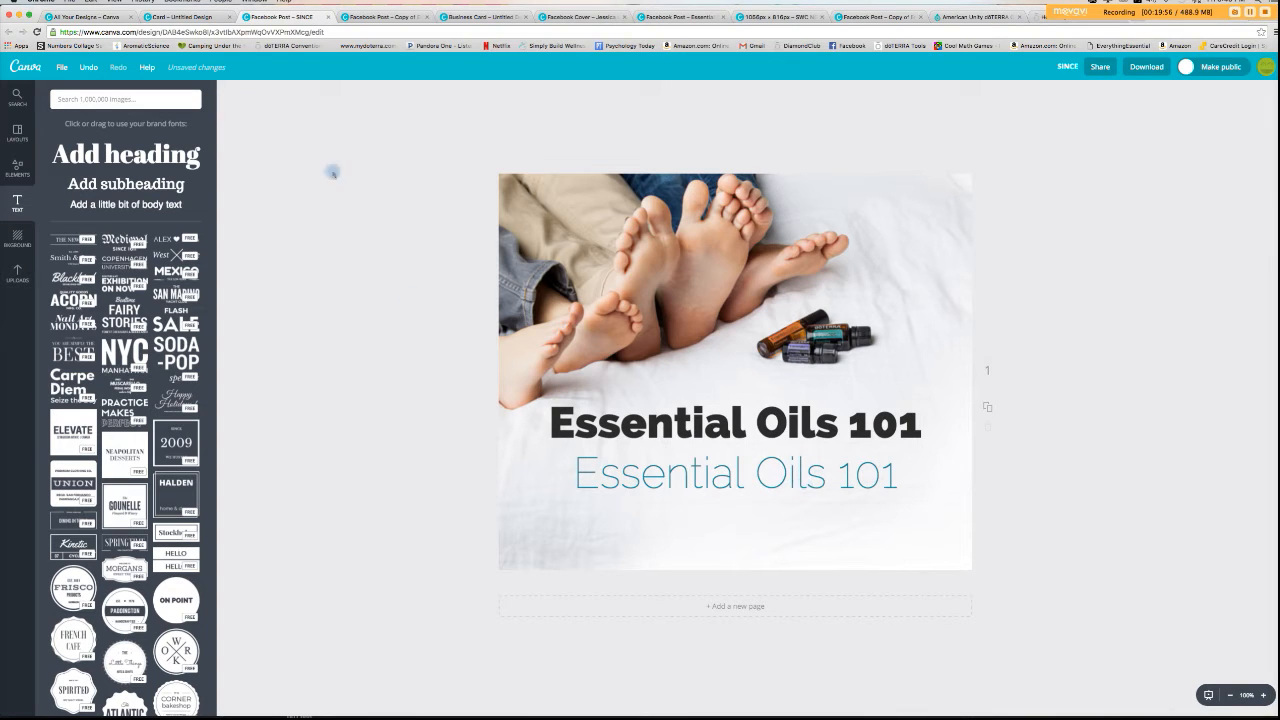
- Return to the Card design and apply the beige We've Moved! layout with the row of houses
{"action": "left_click", "coordinate": [203, 19]}
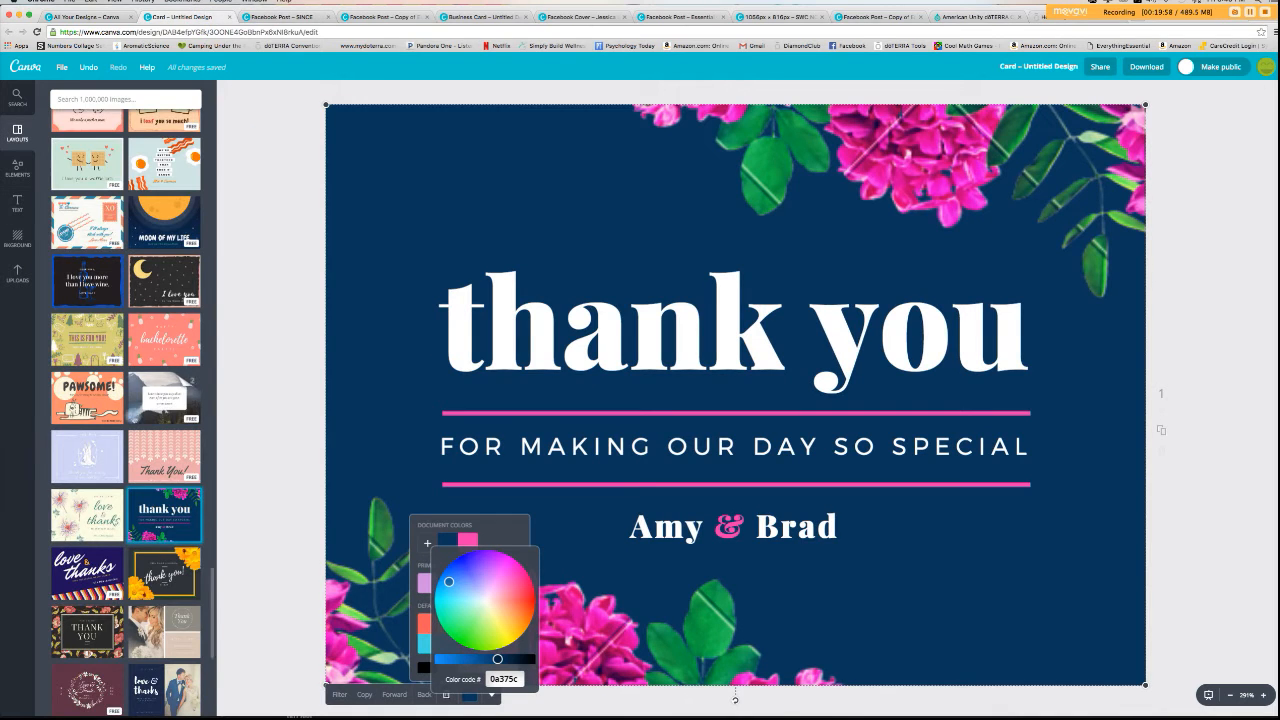
{"action": "scroll", "coordinate": [130, 380], "scroll_direction": "down", "scroll_amount": 5}
{"action": "scroll", "coordinate": [150, 430], "scroll_direction": "down", "scroll_amount": 8}
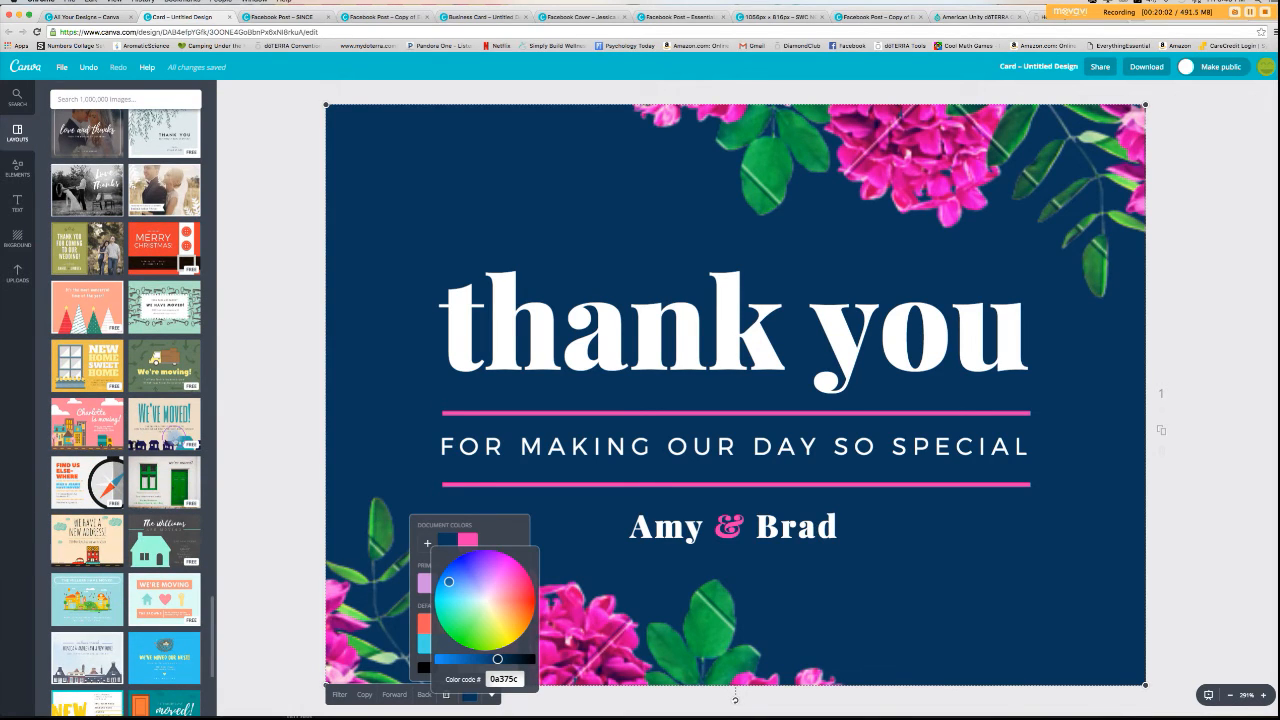
{"action": "left_click", "coordinate": [172, 438]}
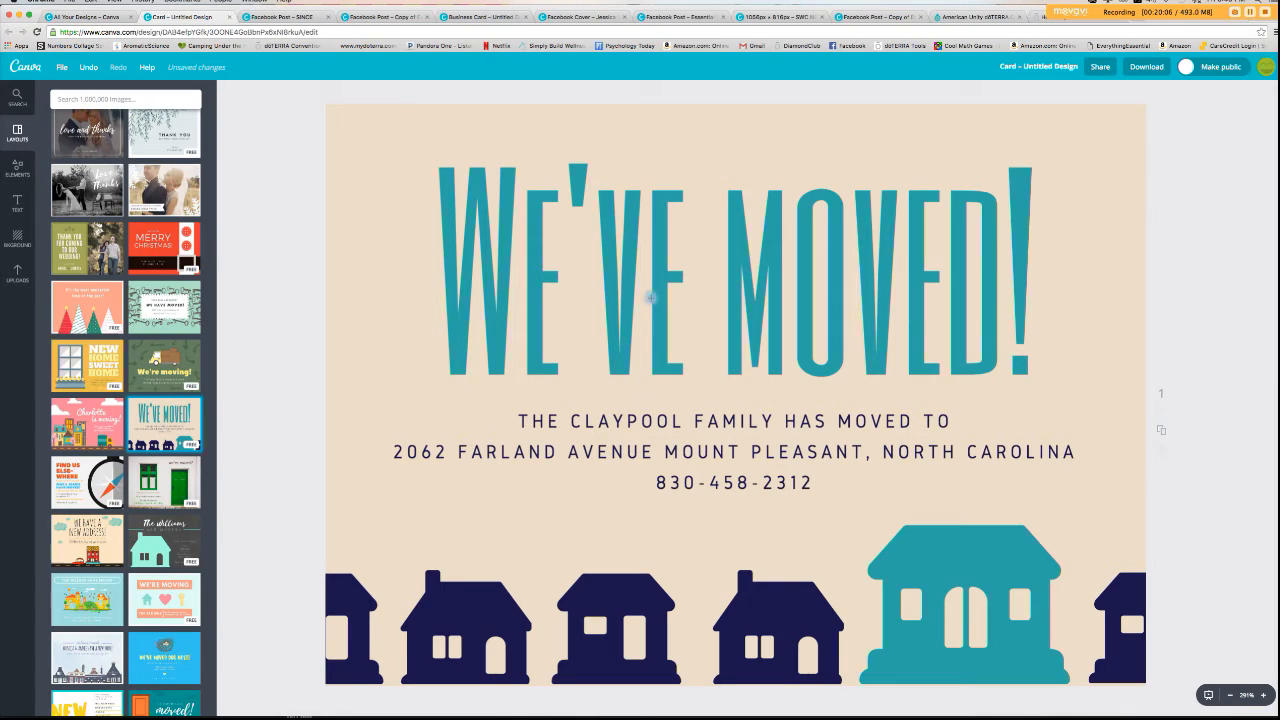
- Try the yellow picket-fence we've moved layout on the card, followed by the New Home! layout
{"action": "scroll", "coordinate": [160, 582], "scroll_direction": "down", "scroll_amount": 2}
{"action": "scroll", "coordinate": [158, 582], "scroll_direction": "down", "scroll_amount": 4}
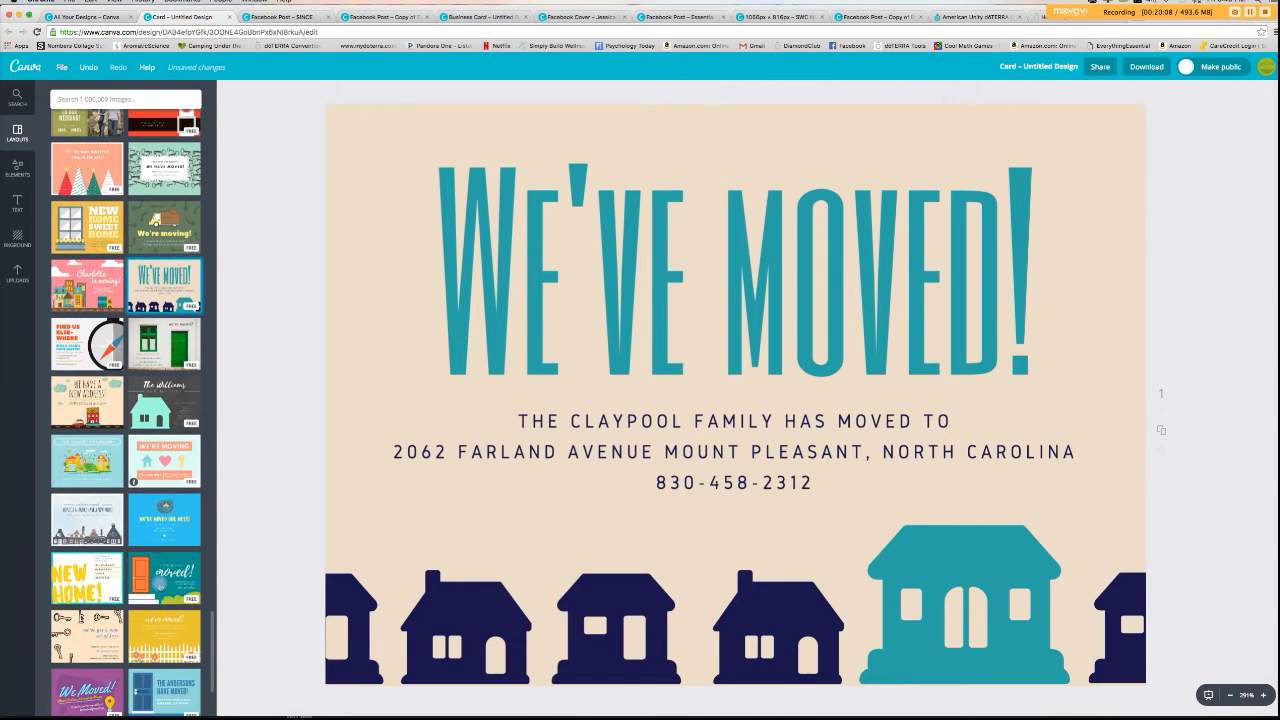
{"action": "scroll", "coordinate": [126, 400], "scroll_direction": "down", "scroll_amount": 1}
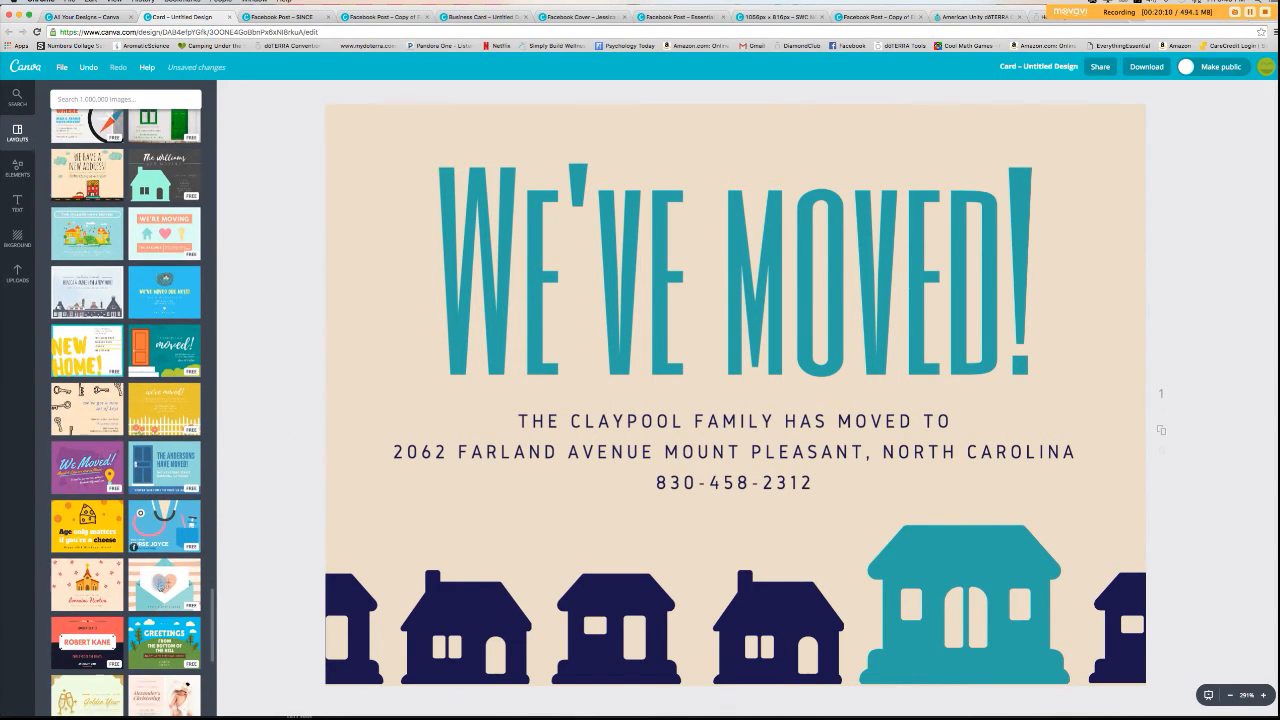
{"action": "left_click", "coordinate": [157, 409]}
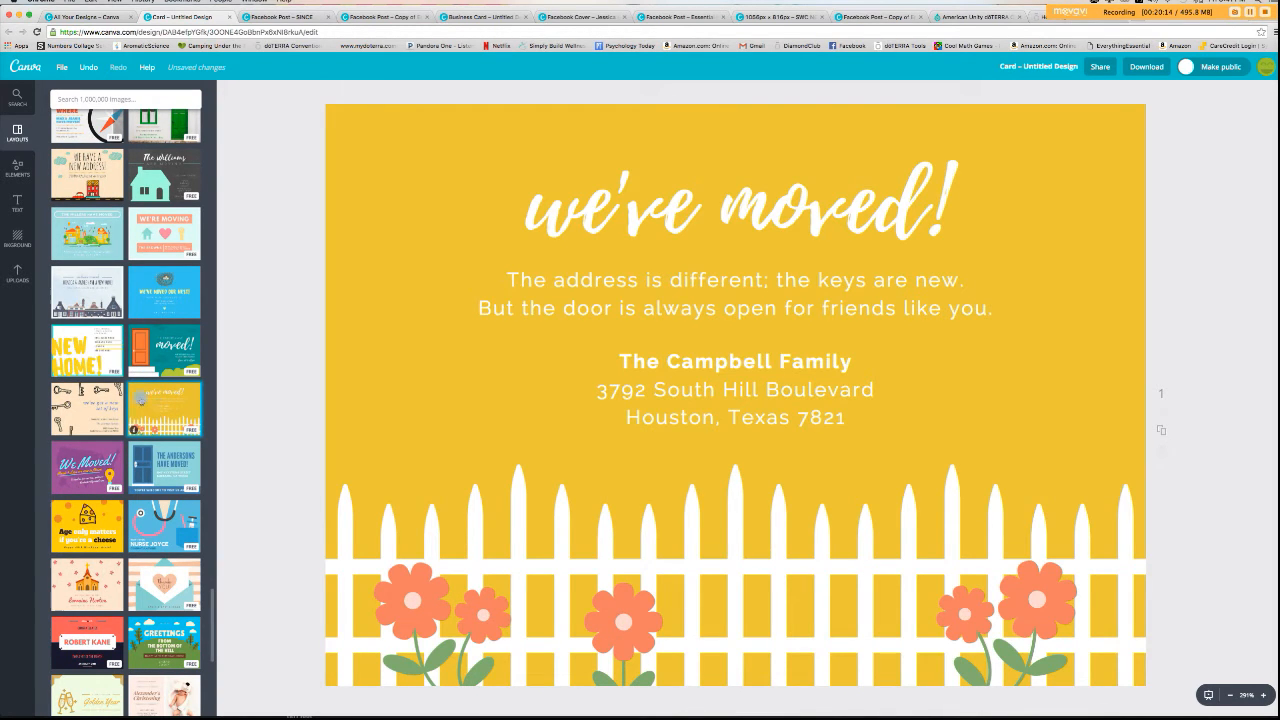
{"action": "left_click", "coordinate": [102, 351]}
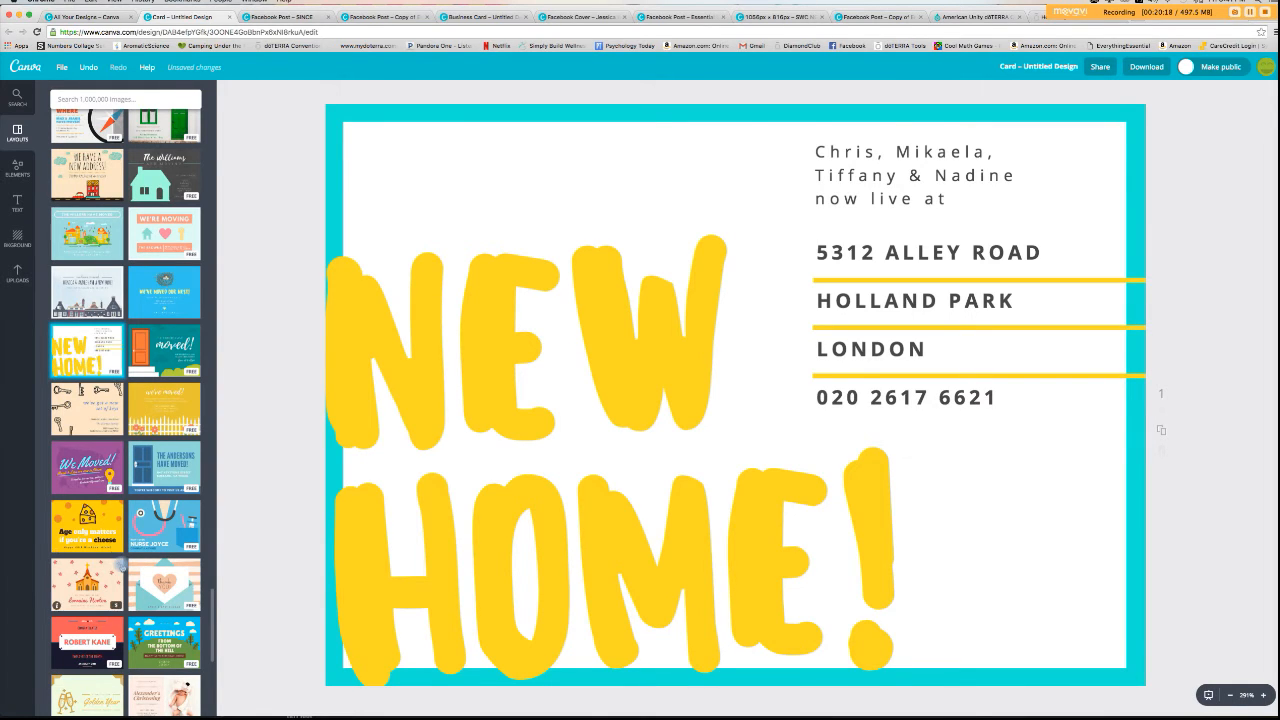
- Apply the Today You Are Gold birthday layout with the black and gold frame to the card
{"action": "scroll", "coordinate": [115, 550], "scroll_direction": "down", "scroll_amount": 3}
{"action": "scroll", "coordinate": [120, 566], "scroll_direction": "down", "scroll_amount": 5}
{"action": "scroll", "coordinate": [120, 560], "scroll_direction": "down", "scroll_amount": 1}
{"action": "left_click", "coordinate": [88, 535]}
{"action": "left_click", "coordinate": [88, 535]}
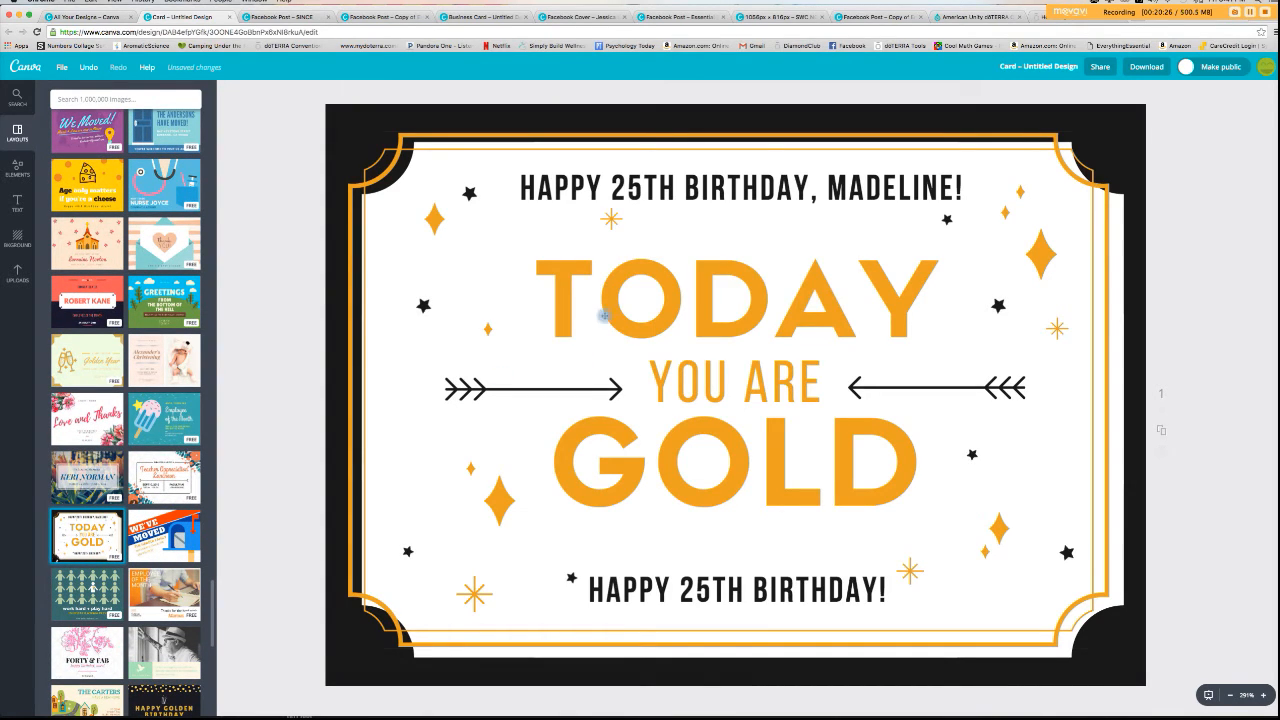
- Examine the custom color code of the birthday card's orange TODAY heading, and select that heading again
{"action": "left_click", "coordinate": [610, 307]}
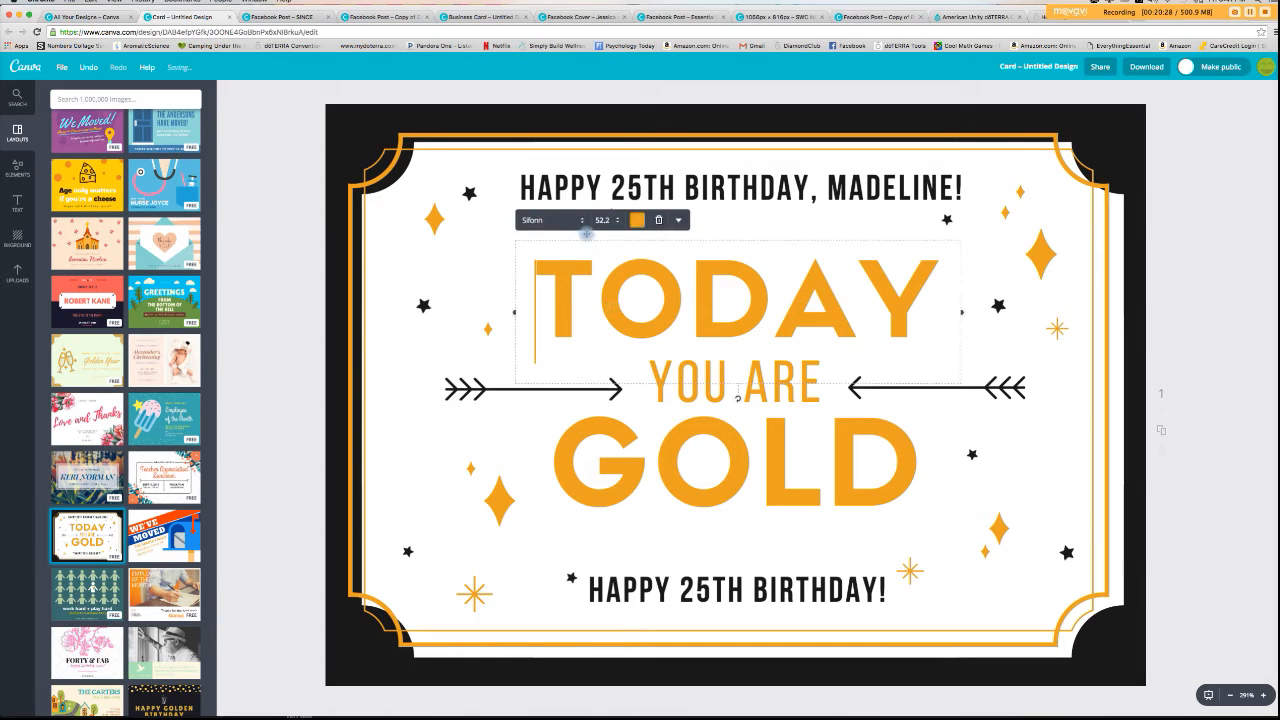
{"action": "left_click", "coordinate": [634, 220]}
{"action": "left_click", "coordinate": [595, 261]}
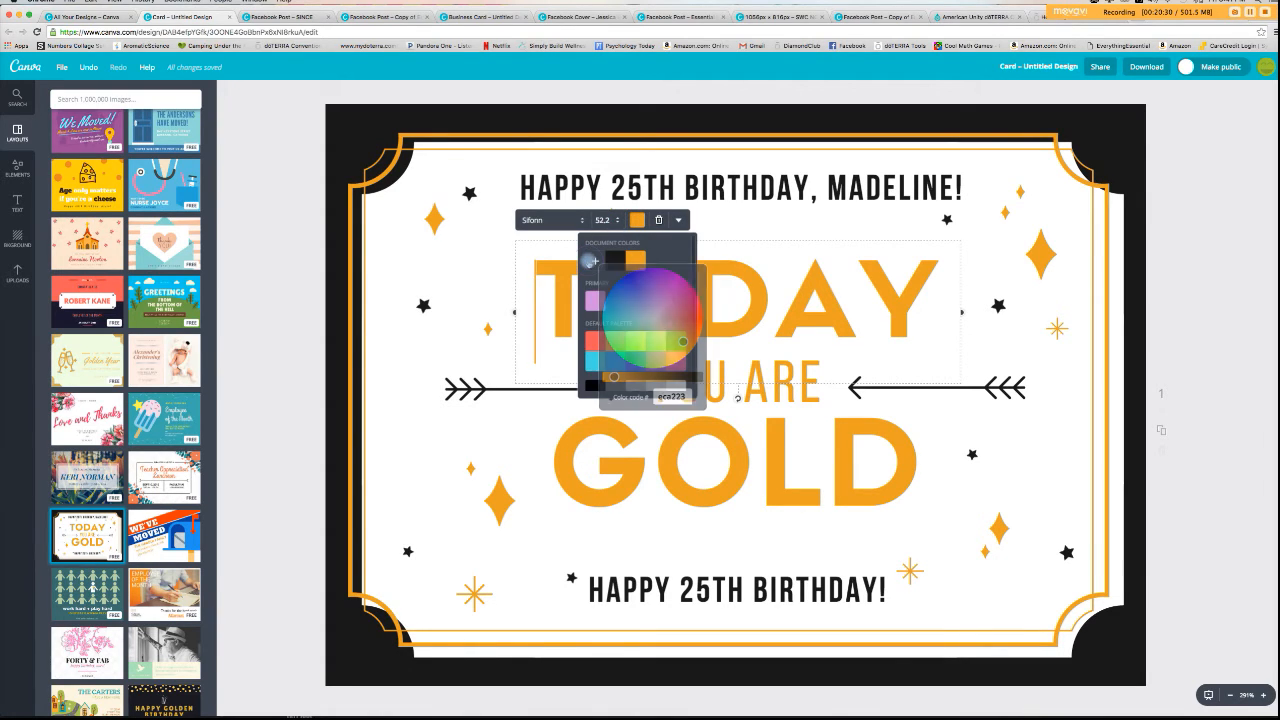
{"action": "left_click_drag", "start_coordinate": [685, 397], "coordinate": [669, 397]}
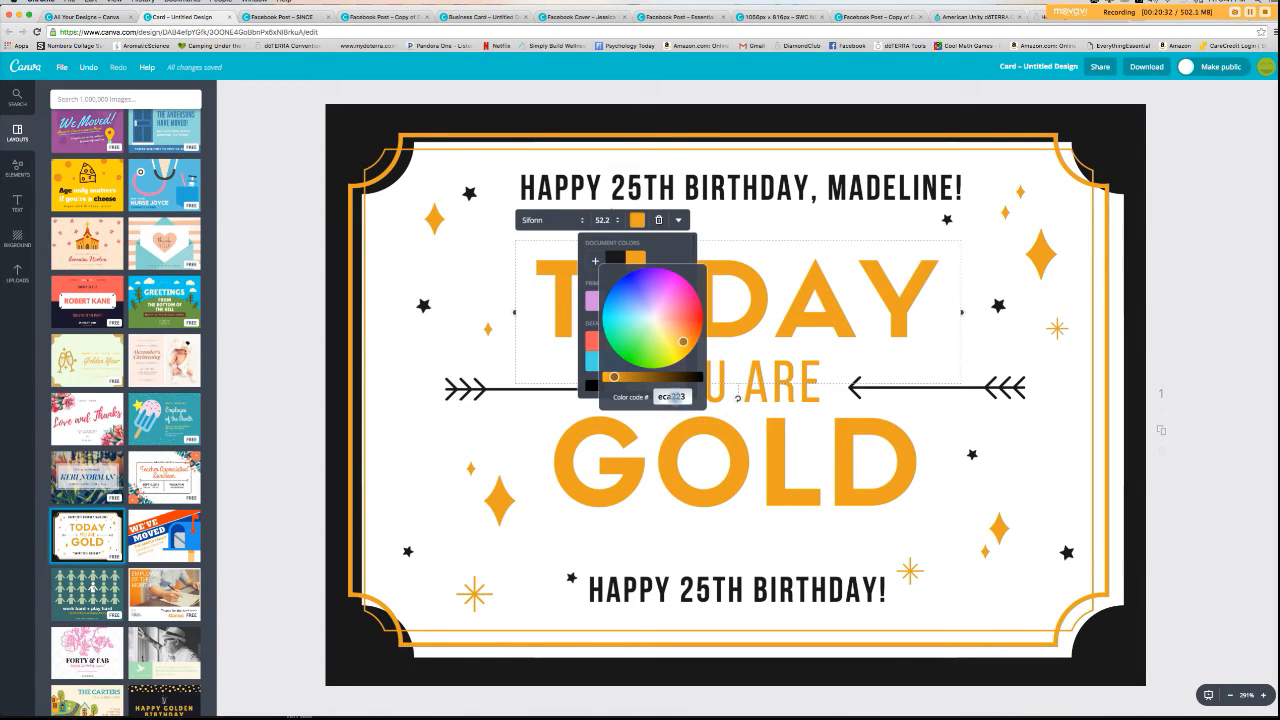
{"action": "left_click", "coordinate": [469, 232]}
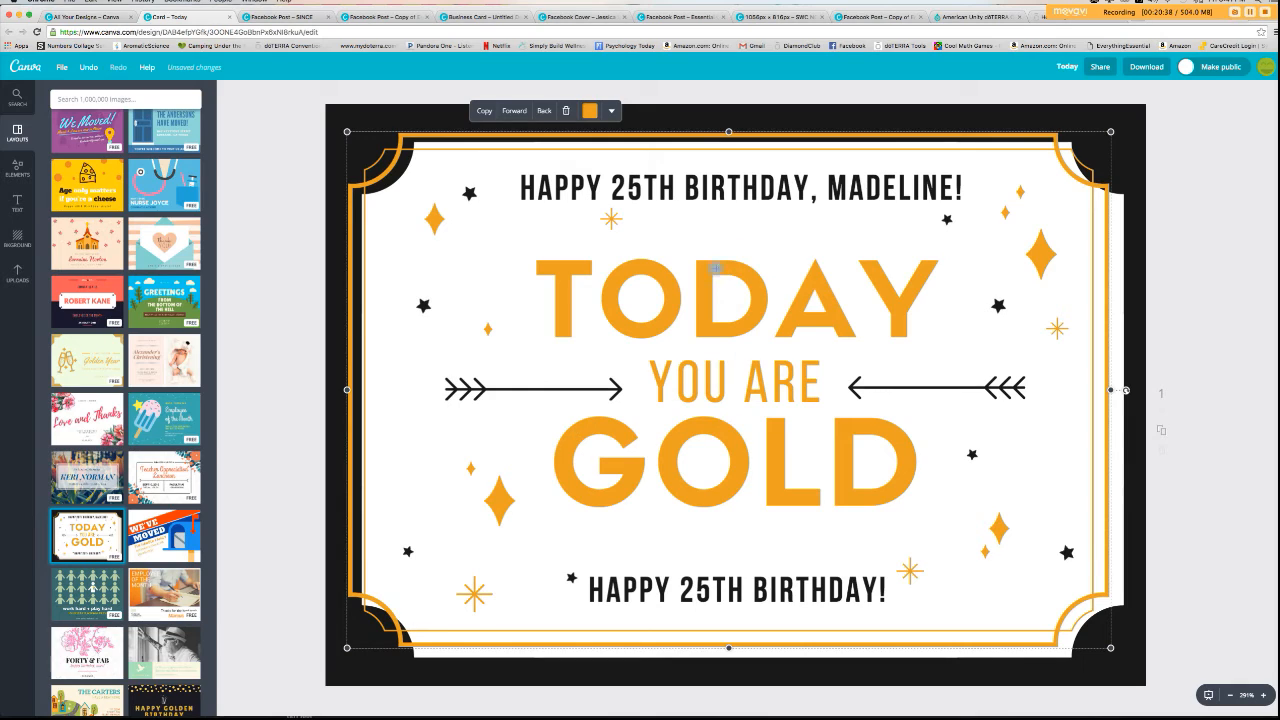
{"action": "left_click", "coordinate": [700, 273]}
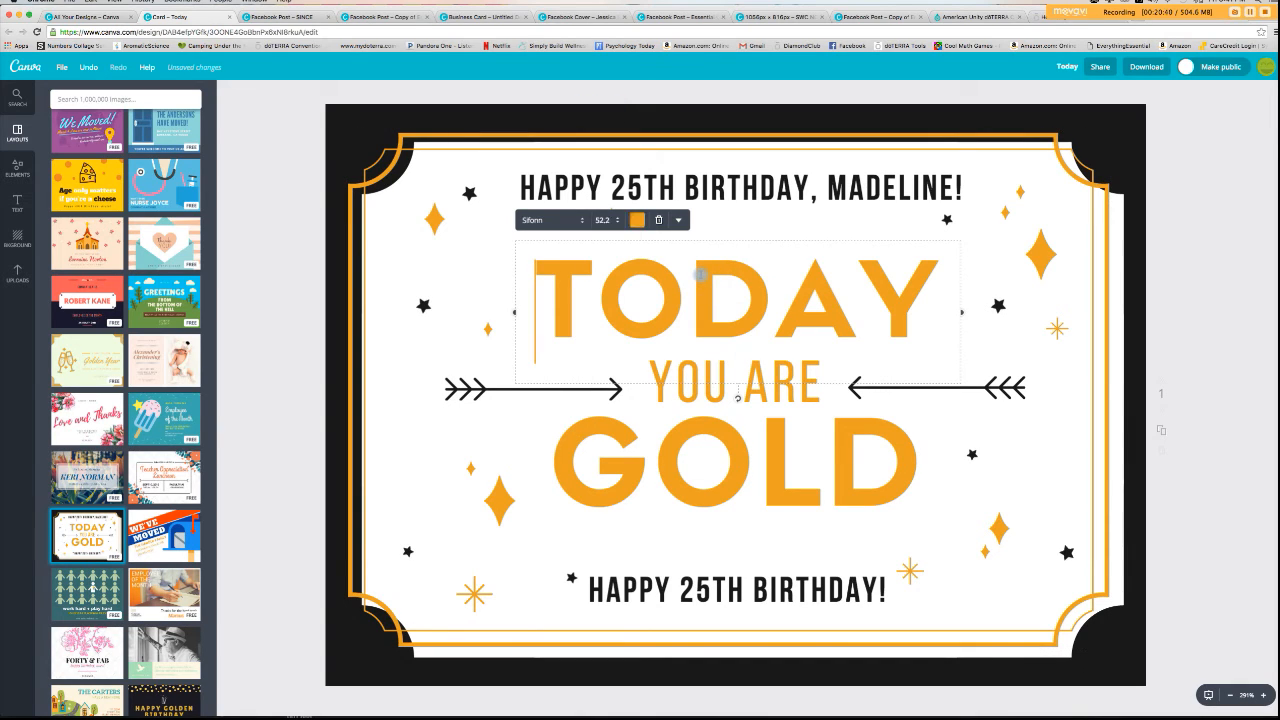
- Apply the floral Love and Thanks layout to the card and examine the text styling of its heading and names line
{"action": "left_click", "coordinate": [701, 184]}
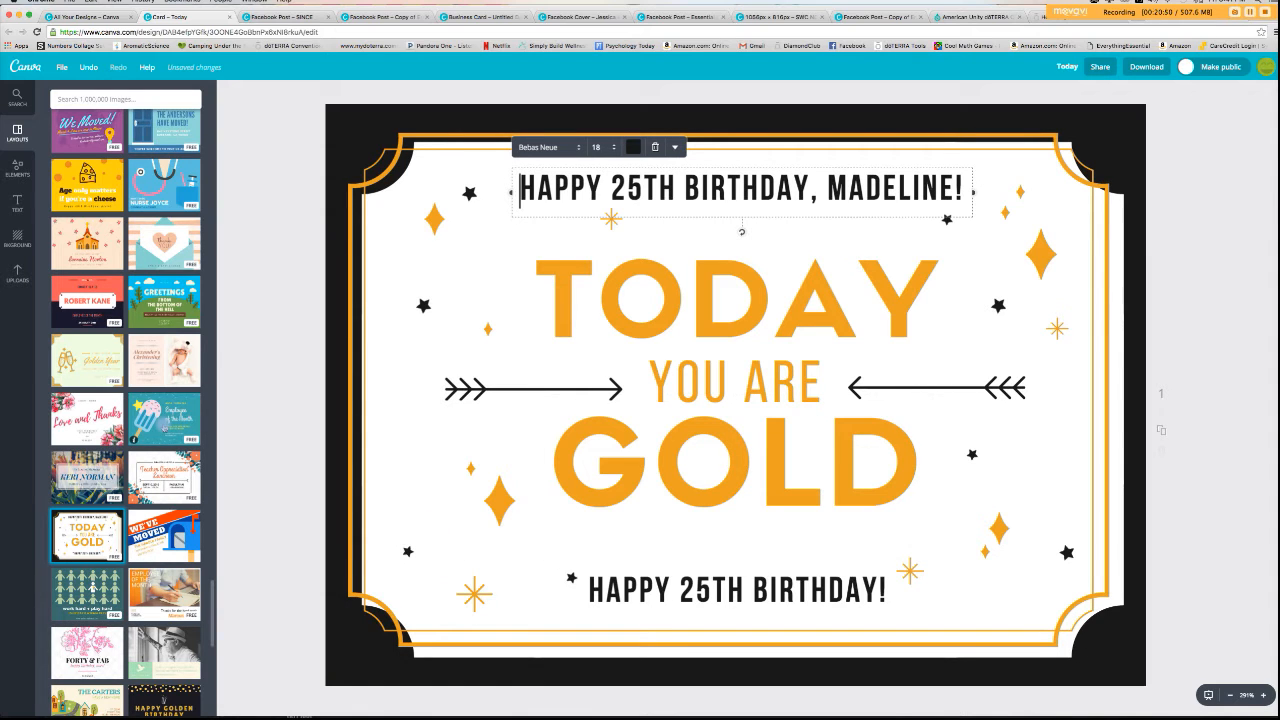
{"action": "left_click", "coordinate": [90, 422]}
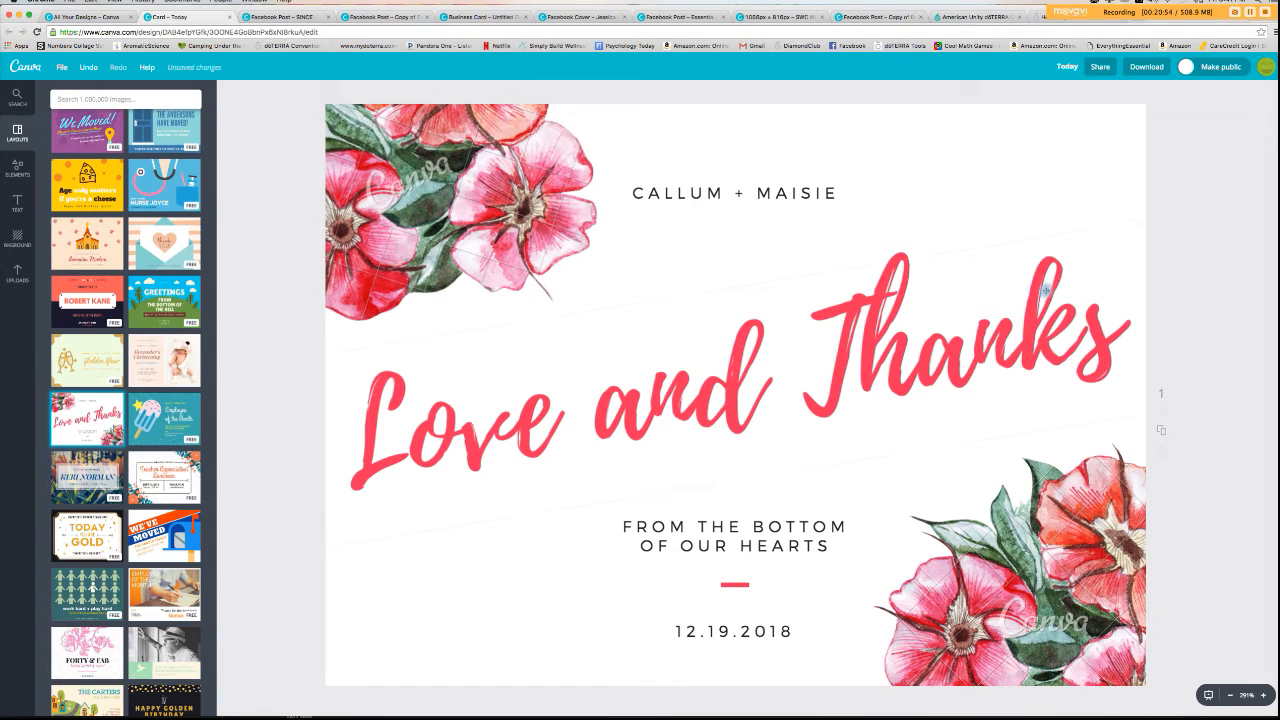
{"action": "left_click", "coordinate": [549, 440]}
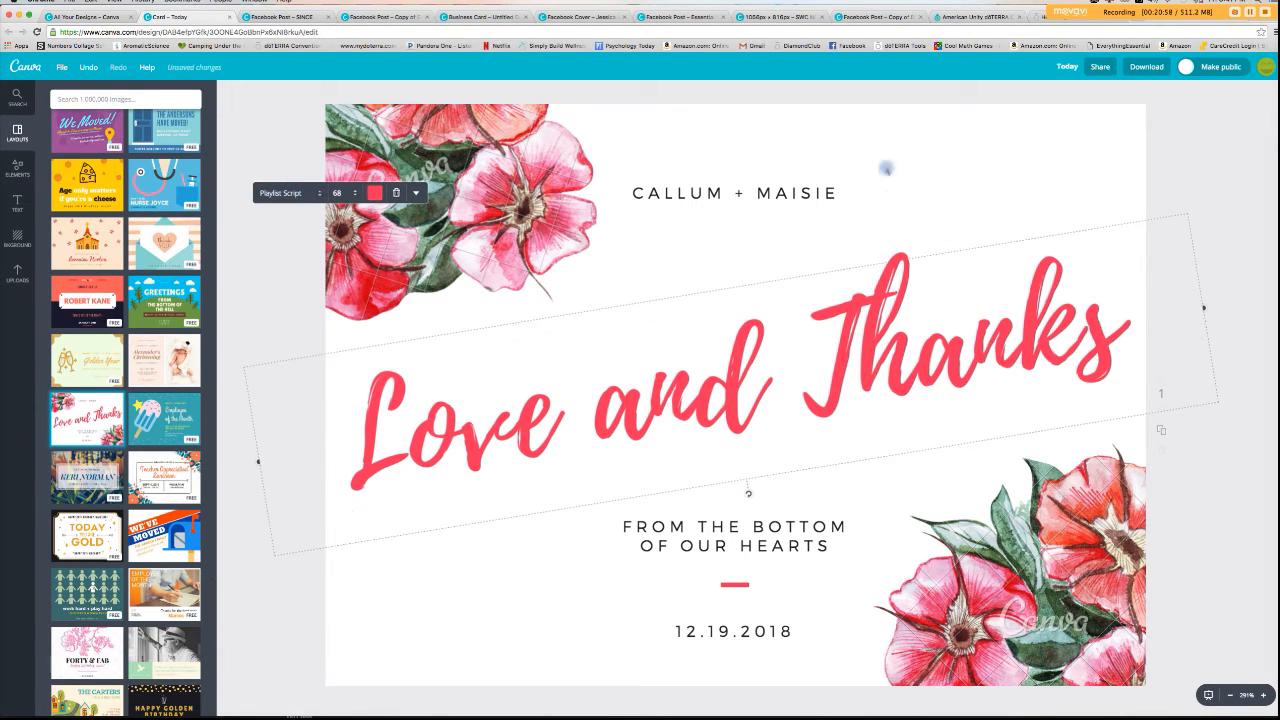
{"action": "left_click", "coordinate": [774, 186]}
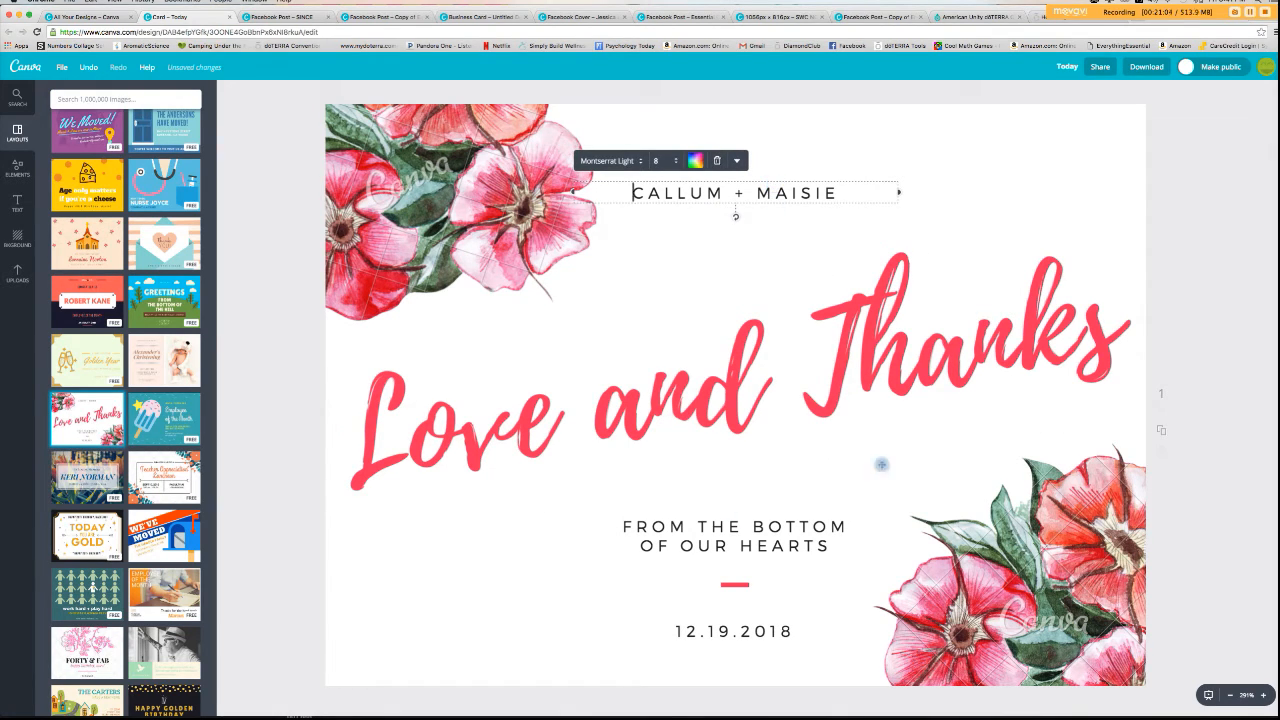
{"action": "left_click", "coordinate": [1140, 227]}
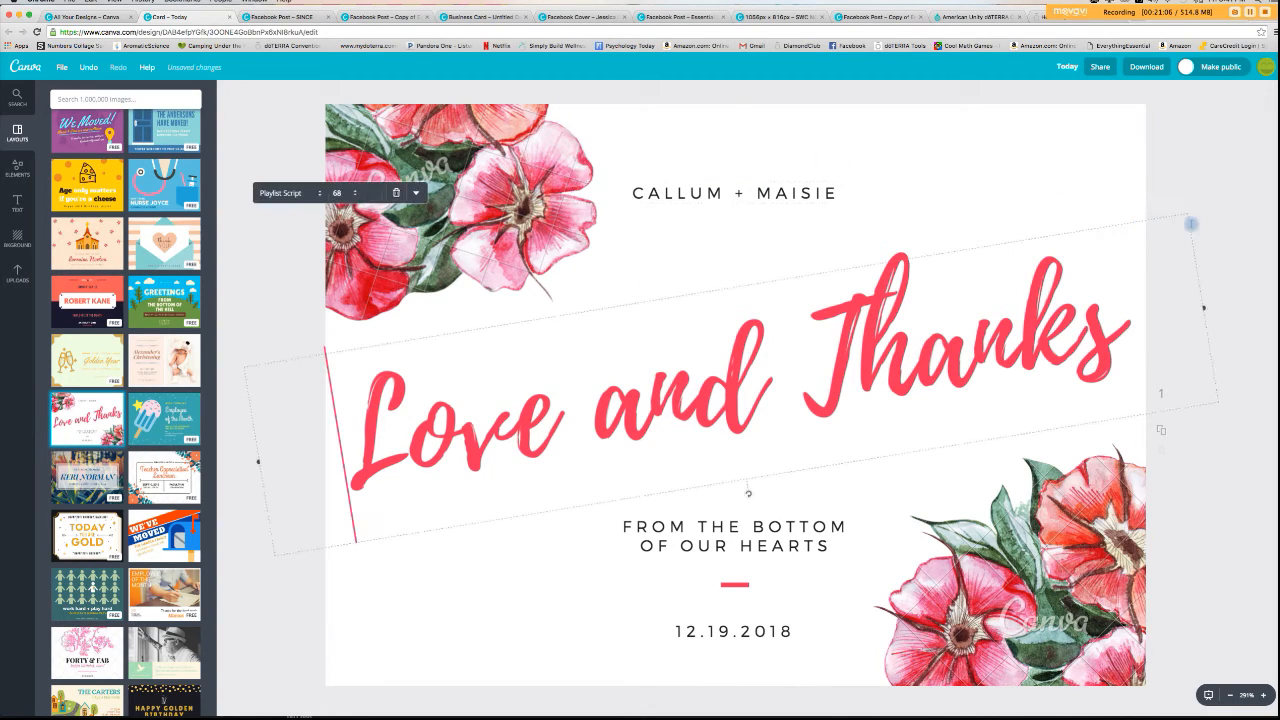
{"action": "left_click", "coordinate": [1225, 209]}
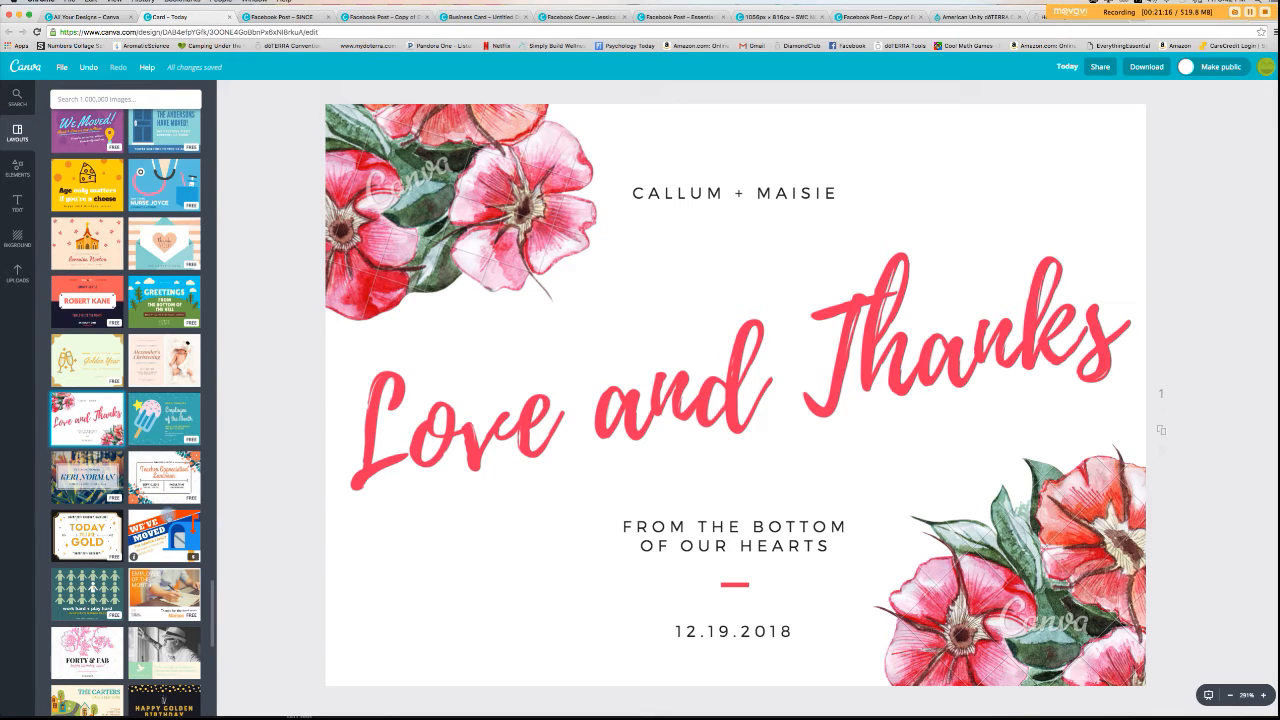
- Apply the Teacher Appreciation Luncheon layout to the card and select its upper floral corner graphic to inspect the color swatches
{"action": "scroll", "coordinate": [165, 540], "scroll_direction": "down", "scroll_amount": 2}
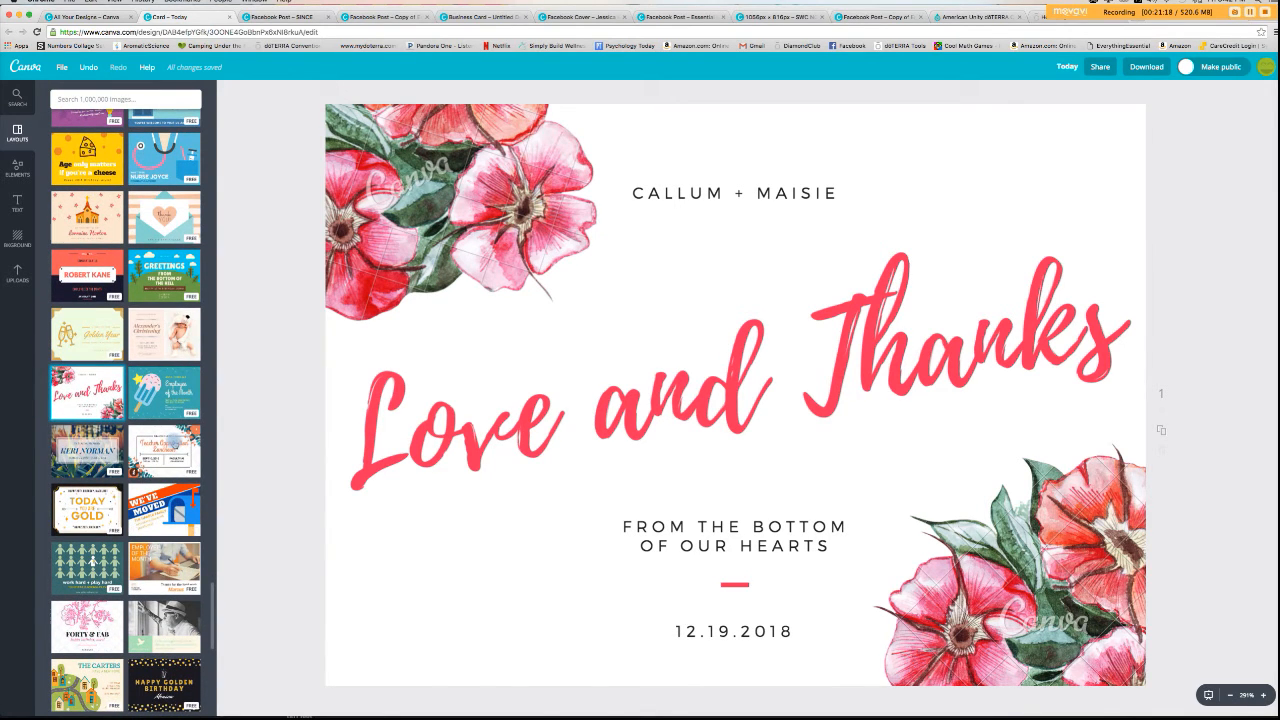
{"action": "left_click", "coordinate": [172, 441]}
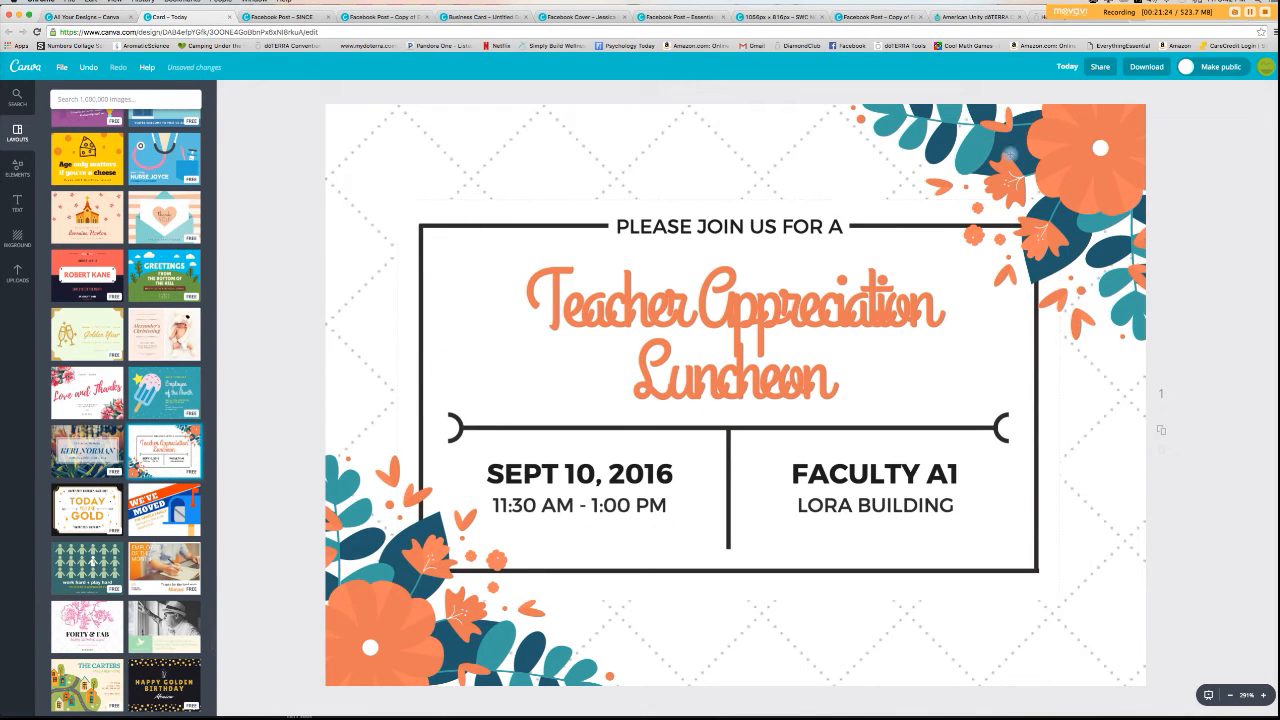
{"action": "left_click", "coordinate": [968, 154]}
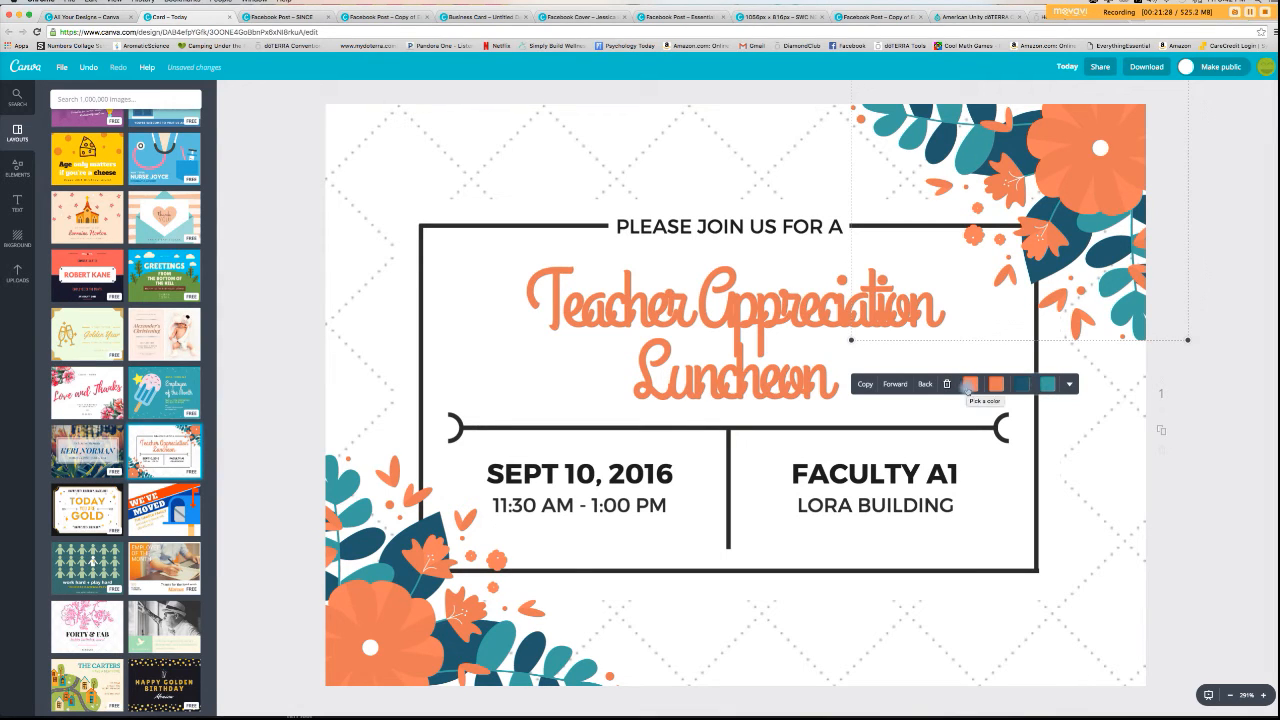
- In the SINCE Facebook post, change the thin second line to "Tuesday, July 5th @ 7pm" and widen its centered box to fit one line
{"action": "left_click", "coordinate": [272, 17]}
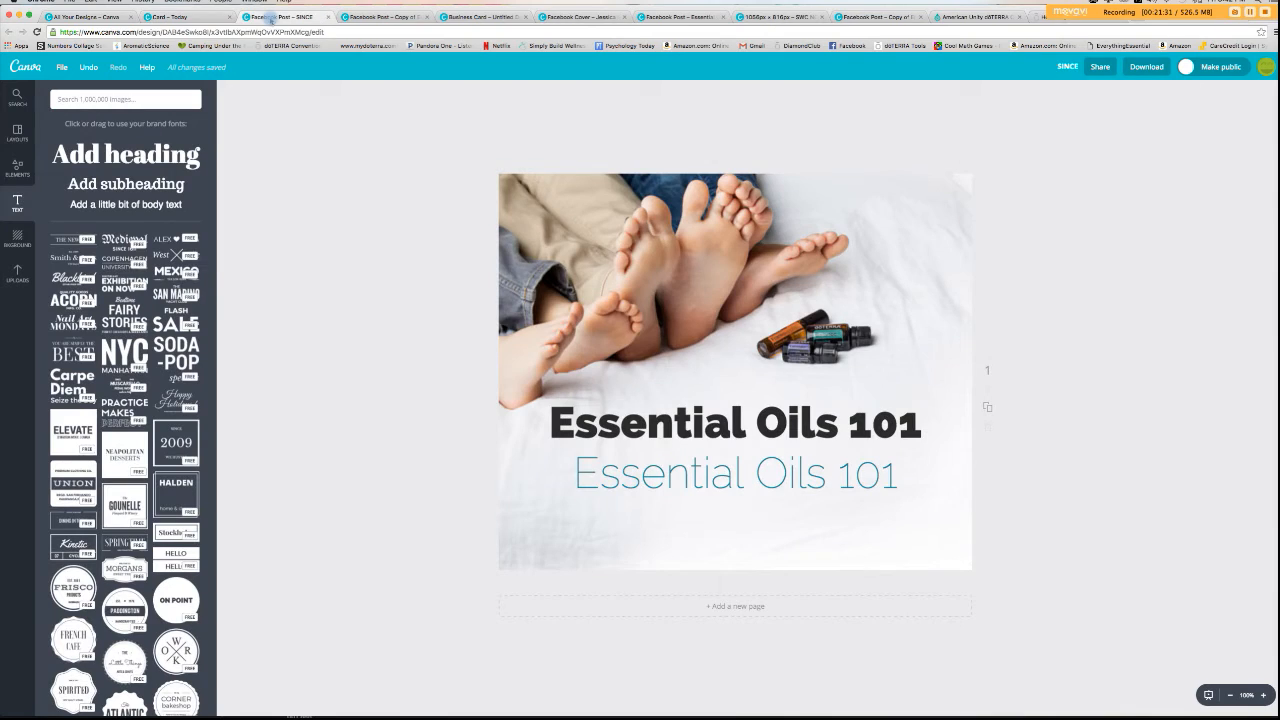
{"action": "triple_click", "coordinate": [732, 474]}
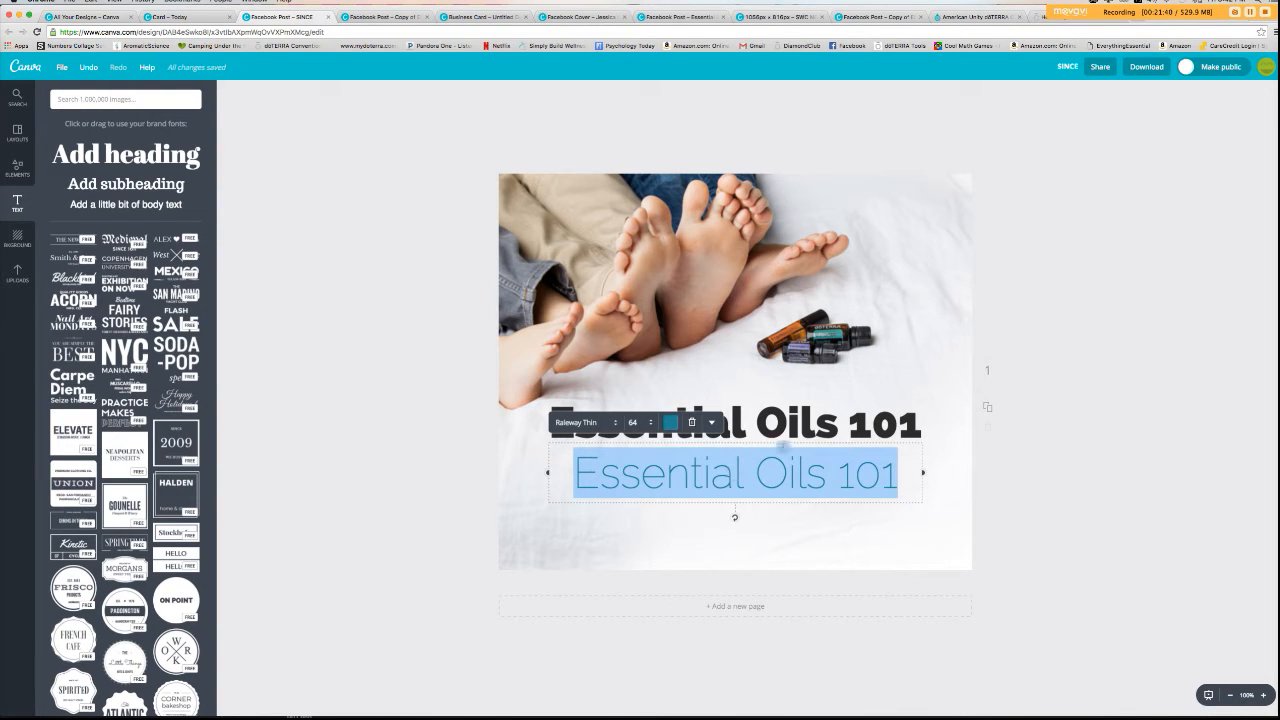
{"action": "left_click", "coordinate": [377, 15]}
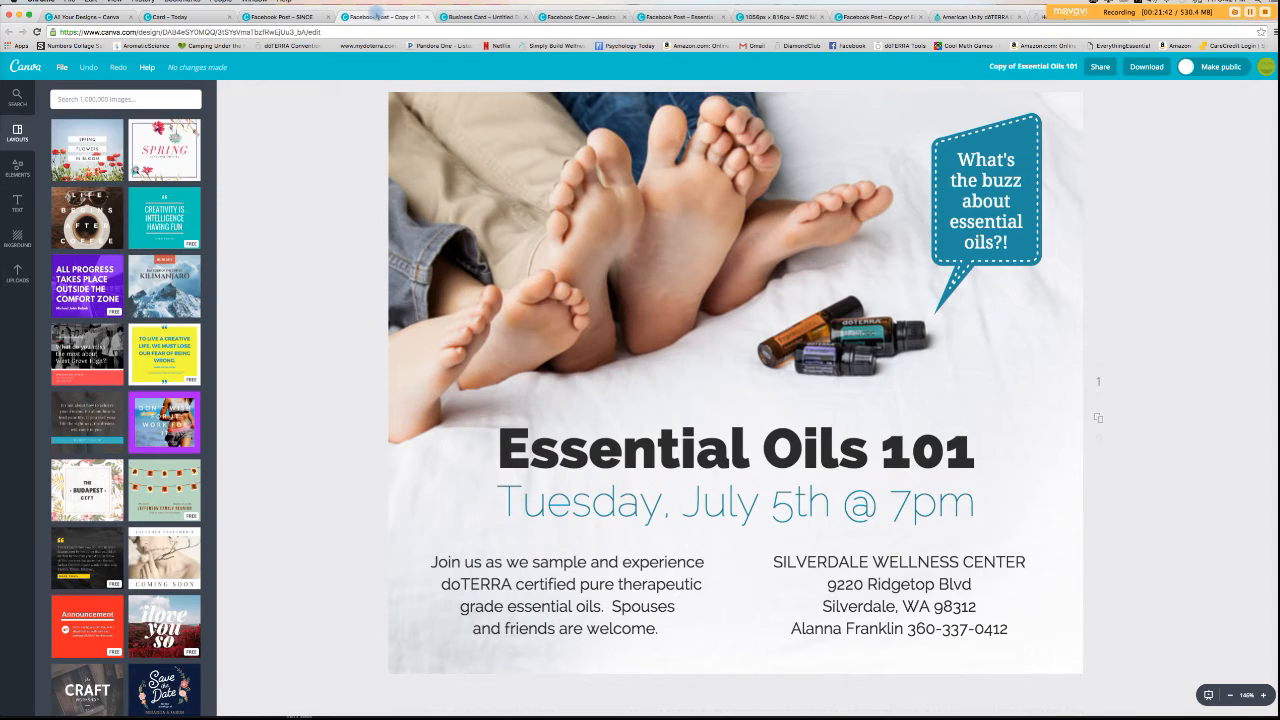
{"action": "left_click", "coordinate": [274, 17]}
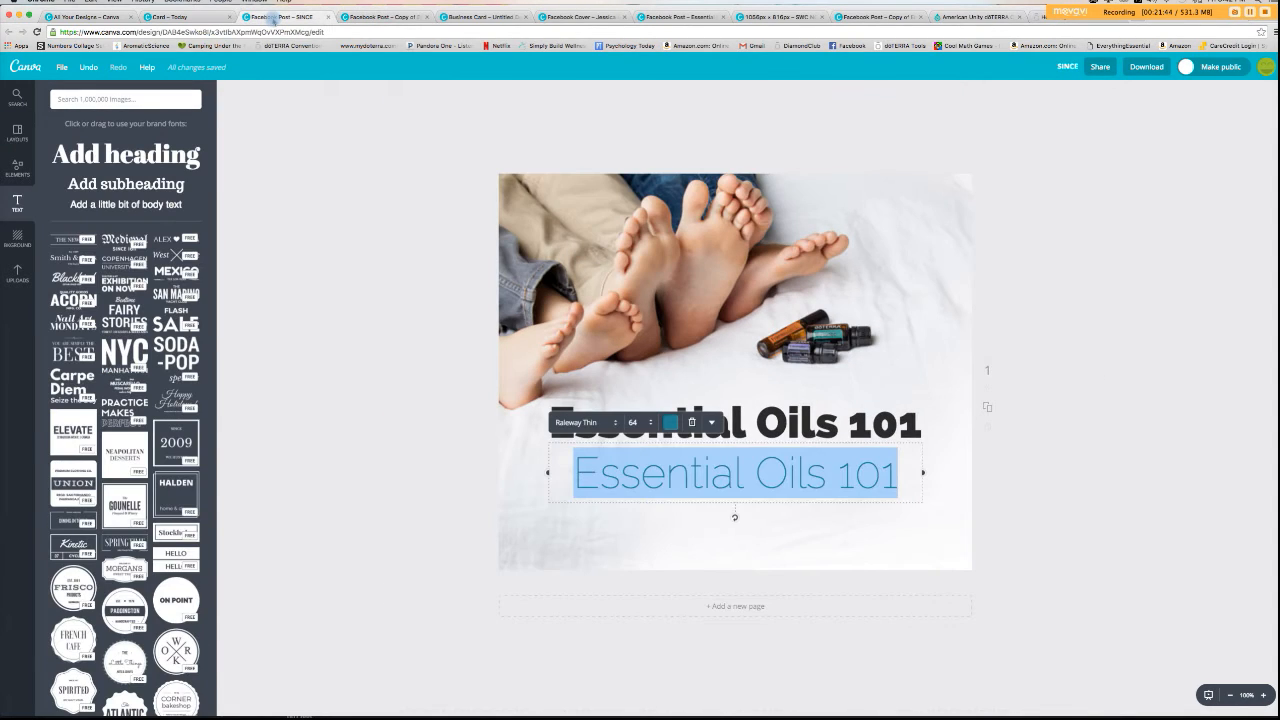
{"action": "type", "text": "Tue"}
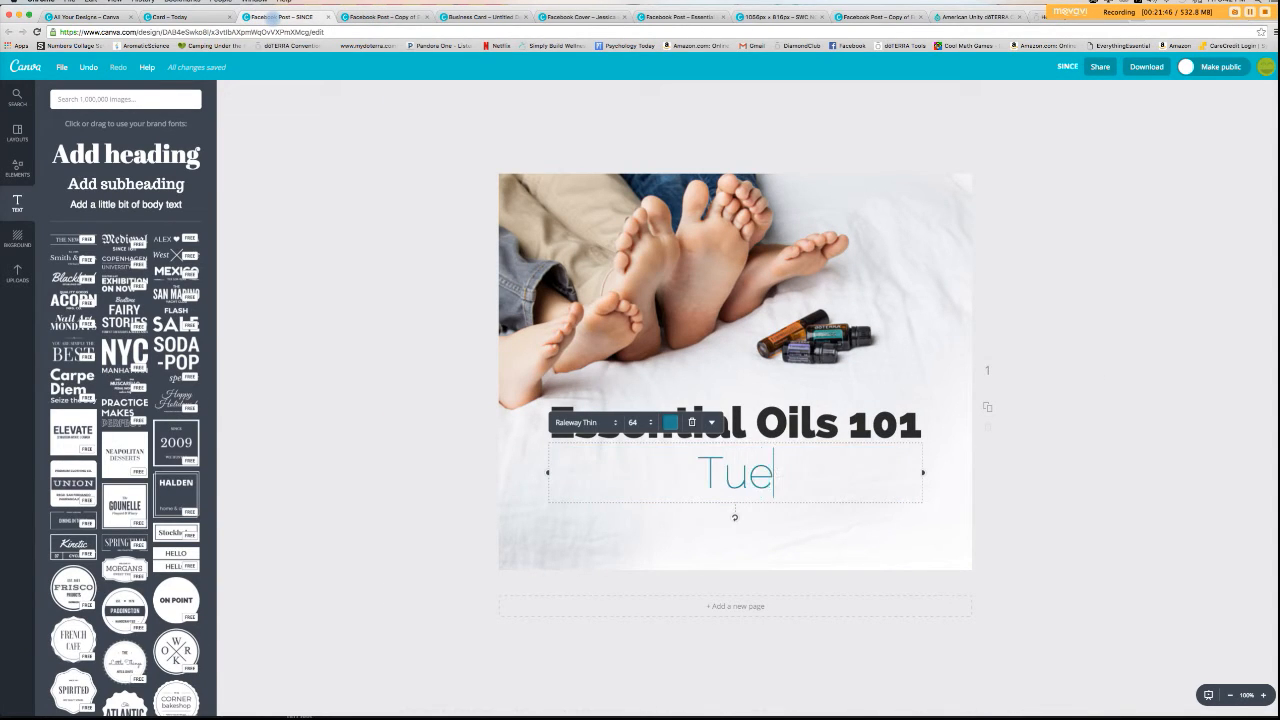
{"action": "type", "text": "sday, July "}
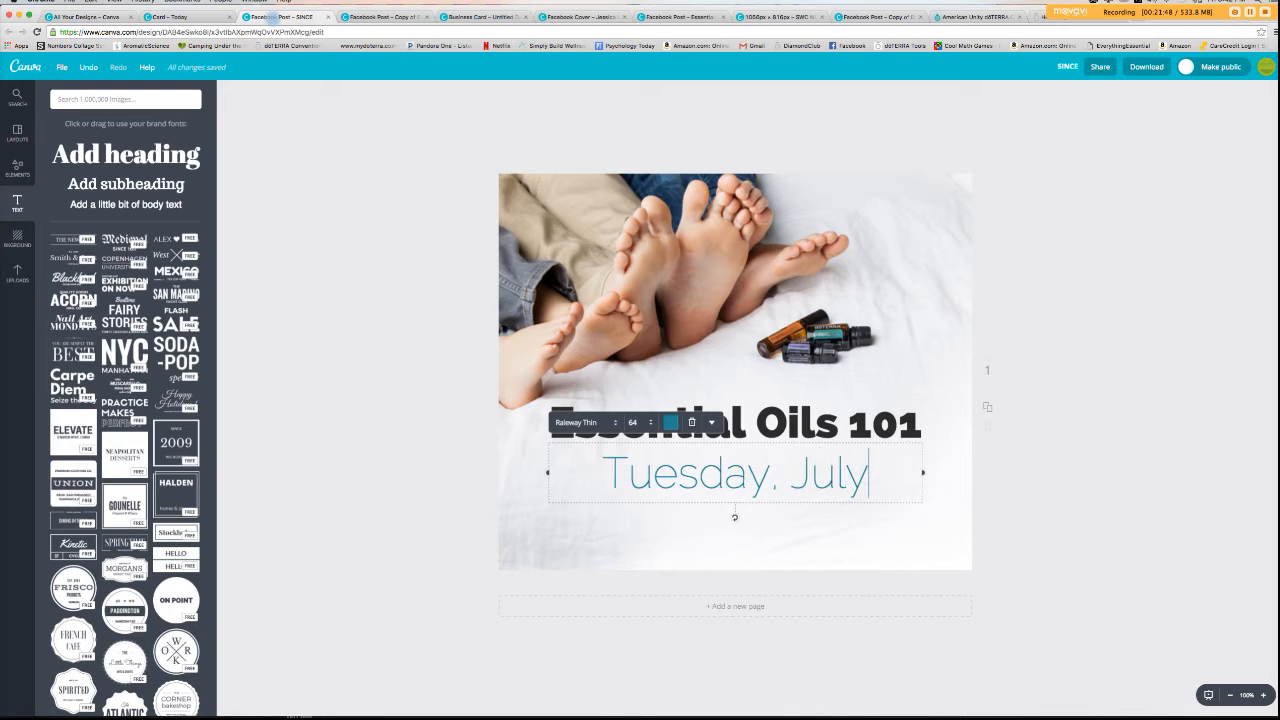
{"action": "type", "text": "5t"}
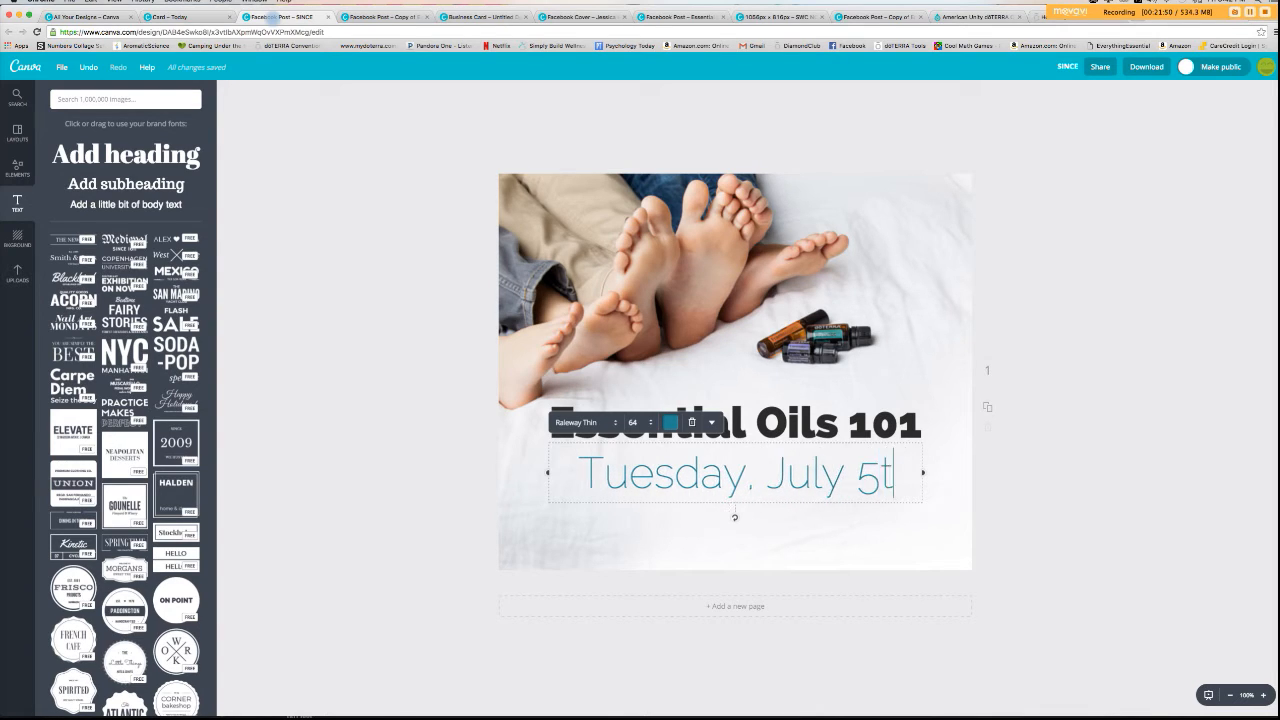
{"action": "type", "text": "h"}
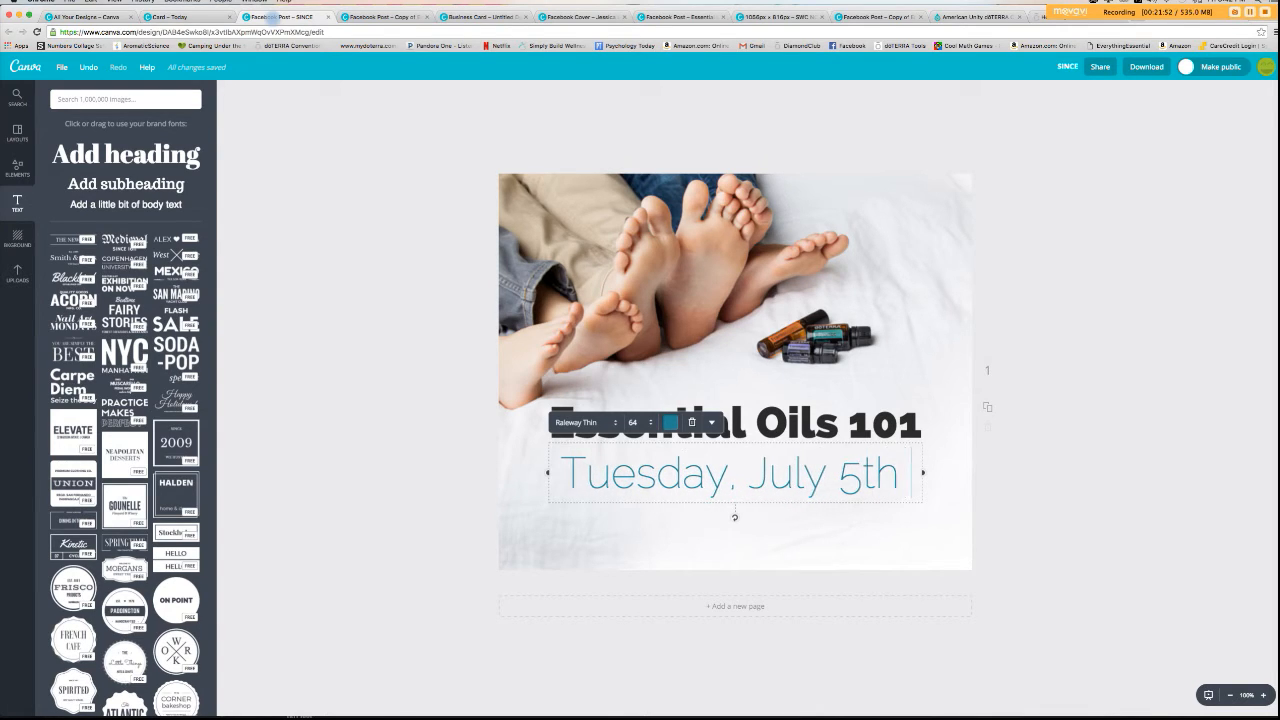
{"action": "type", "text": " @ 7pm"}
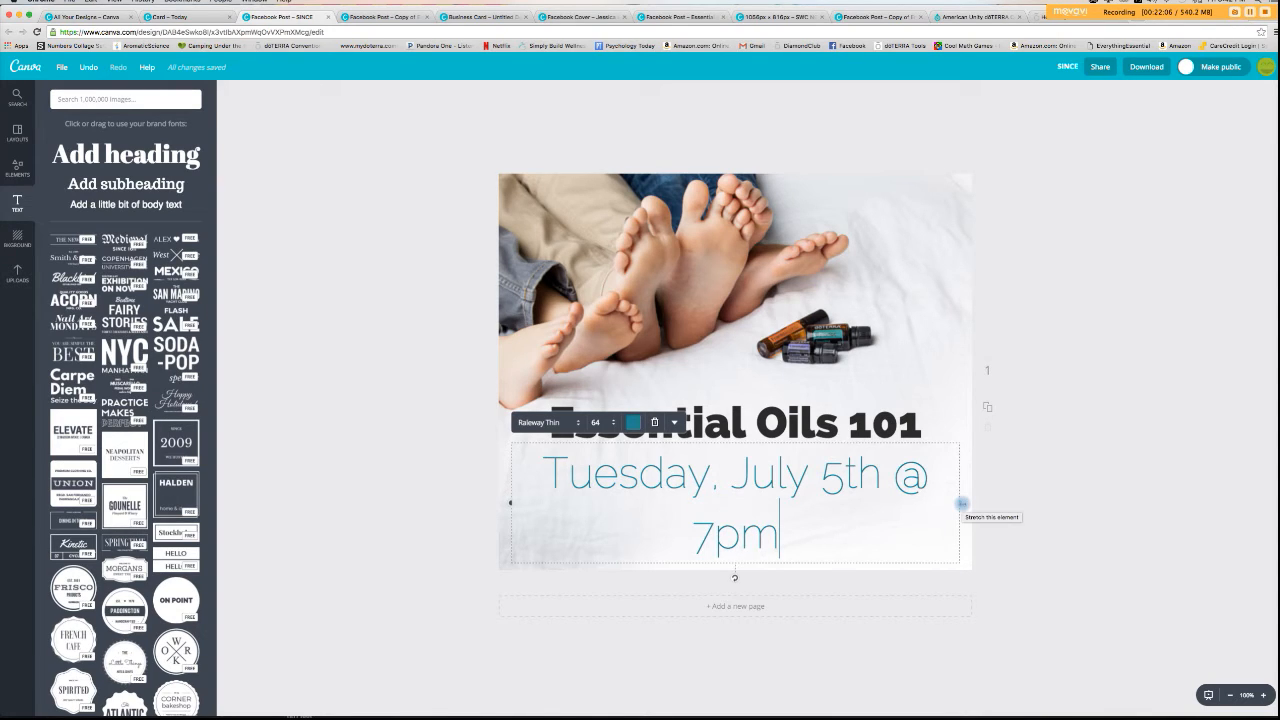
{"action": "left_click_drag", "start_coordinate": [961, 504], "coordinate": [1096, 491]}
{"action": "left_click_drag", "start_coordinate": [1012, 512], "coordinate": [949, 519]}
- Undo the recent edits to the second line, redo its teal color, and reposition the line roughly centered beneath the bold heading
{"action": "left_click", "coordinate": [90, 67]}
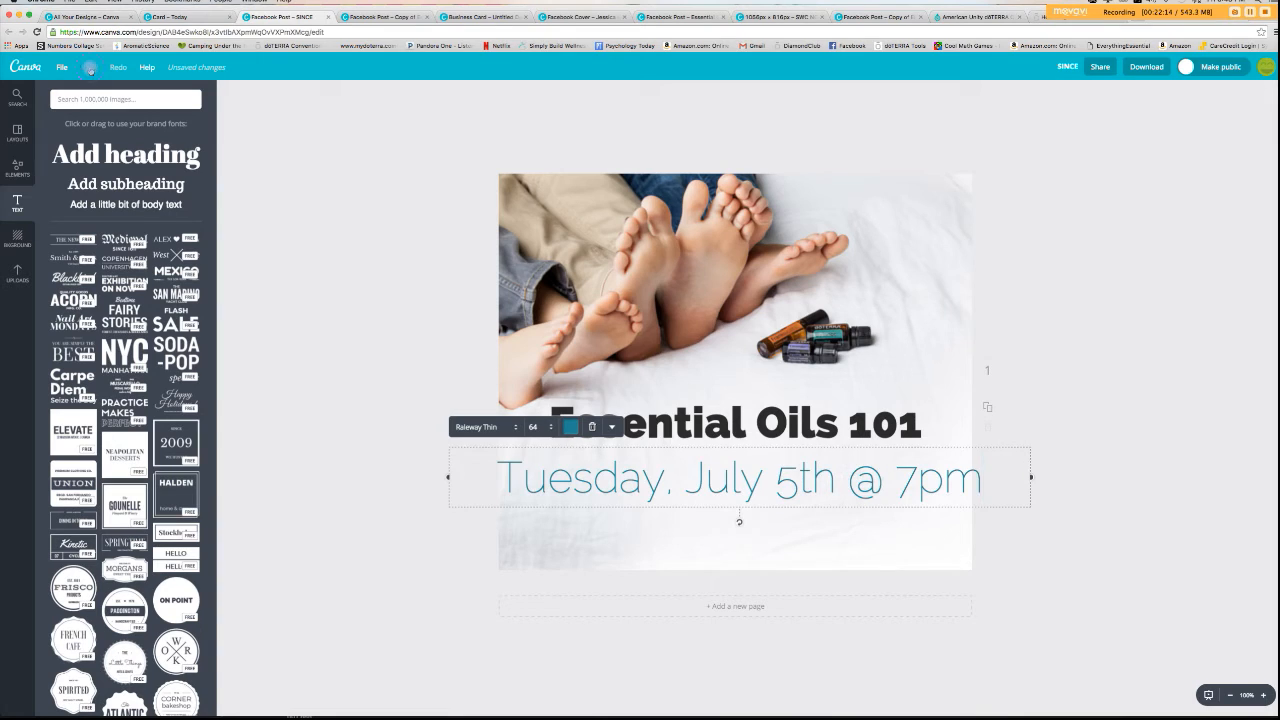
{"action": "left_click", "coordinate": [90, 67]}
{"action": "left_click", "coordinate": [90, 67]}
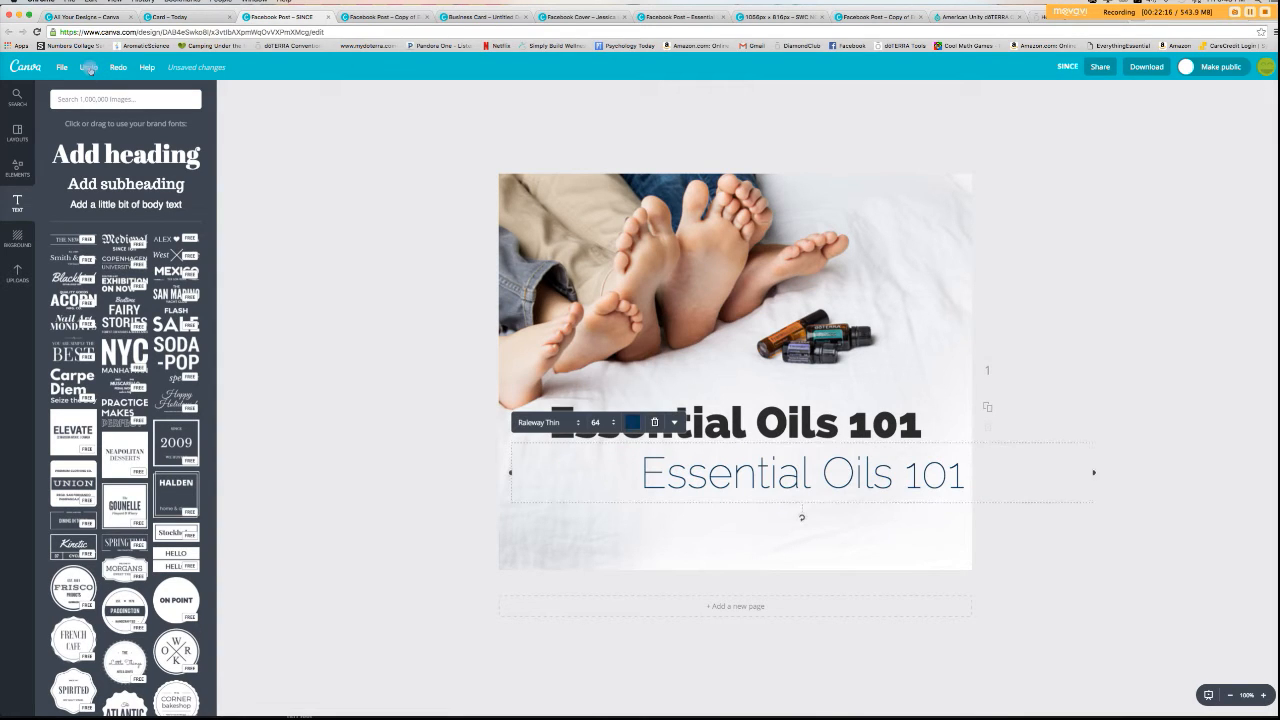
{"action": "left_click", "coordinate": [118, 67]}
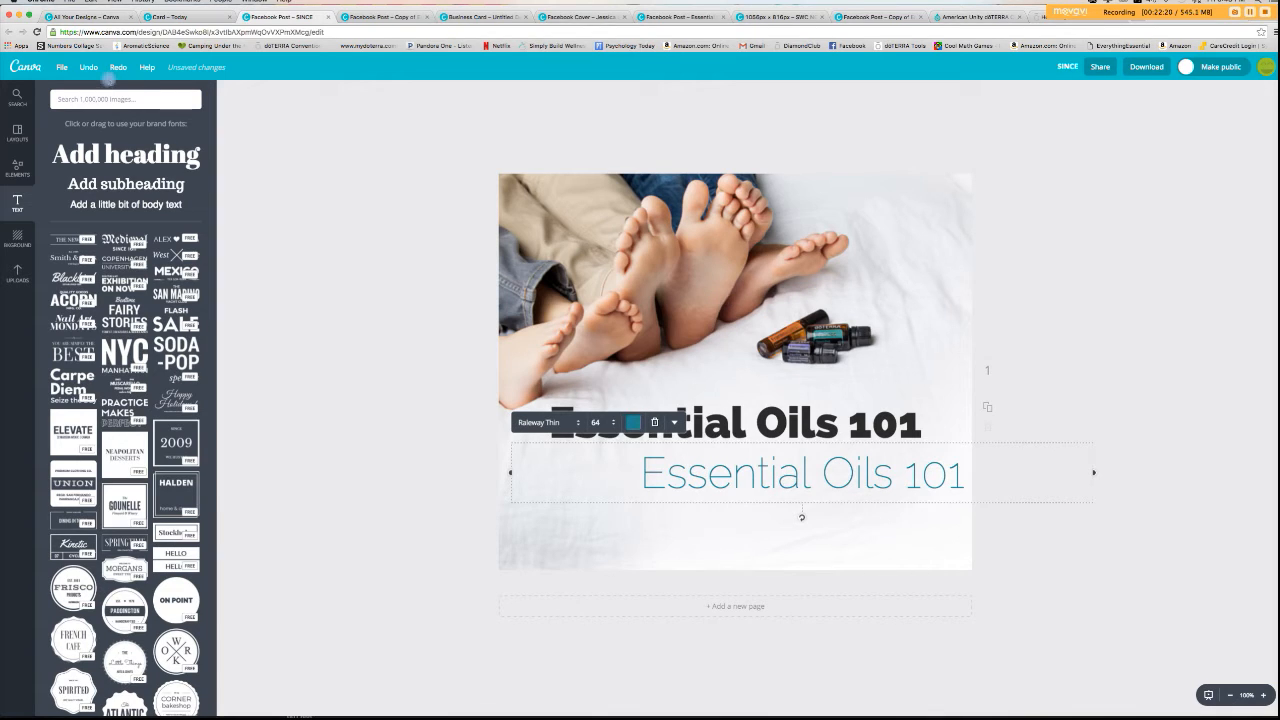
{"action": "left_click_drag", "start_coordinate": [963, 510], "coordinate": [863, 497]}
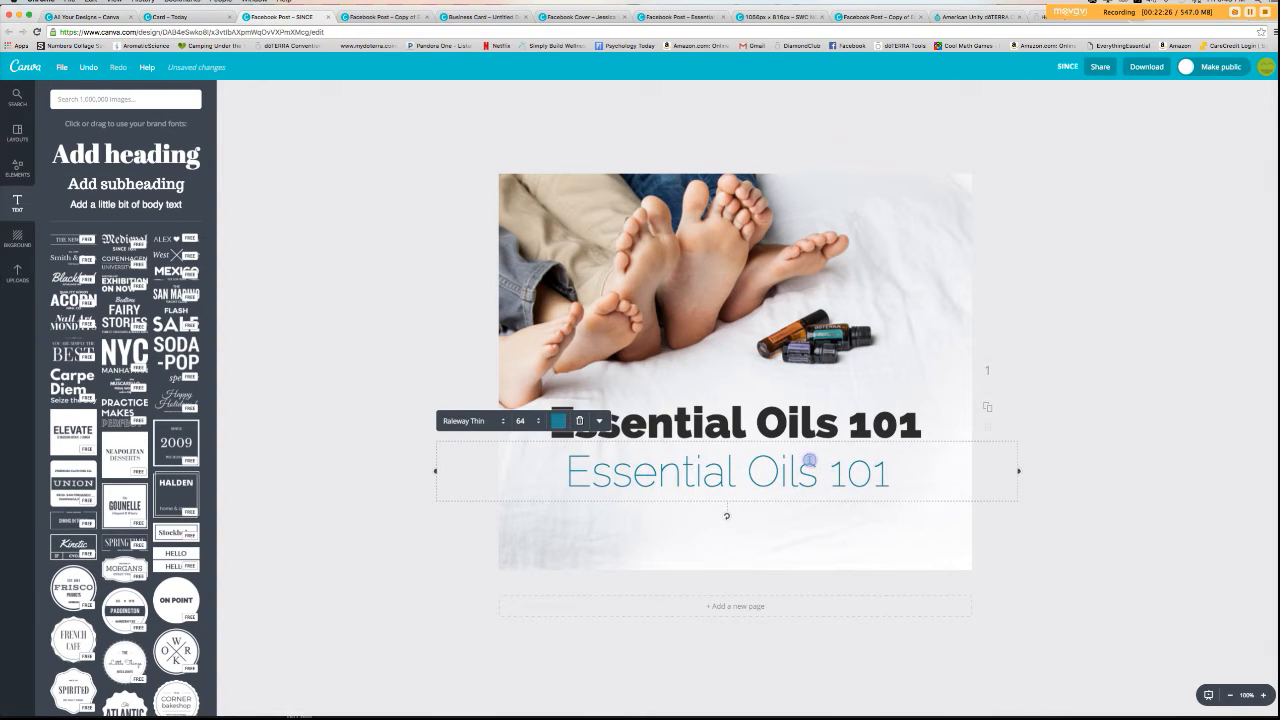
- Replace the text of the duplicated thin teal line below the heading with "Tuesday, July 5th @ 7pm"
{"action": "left_click", "coordinate": [810, 460]}
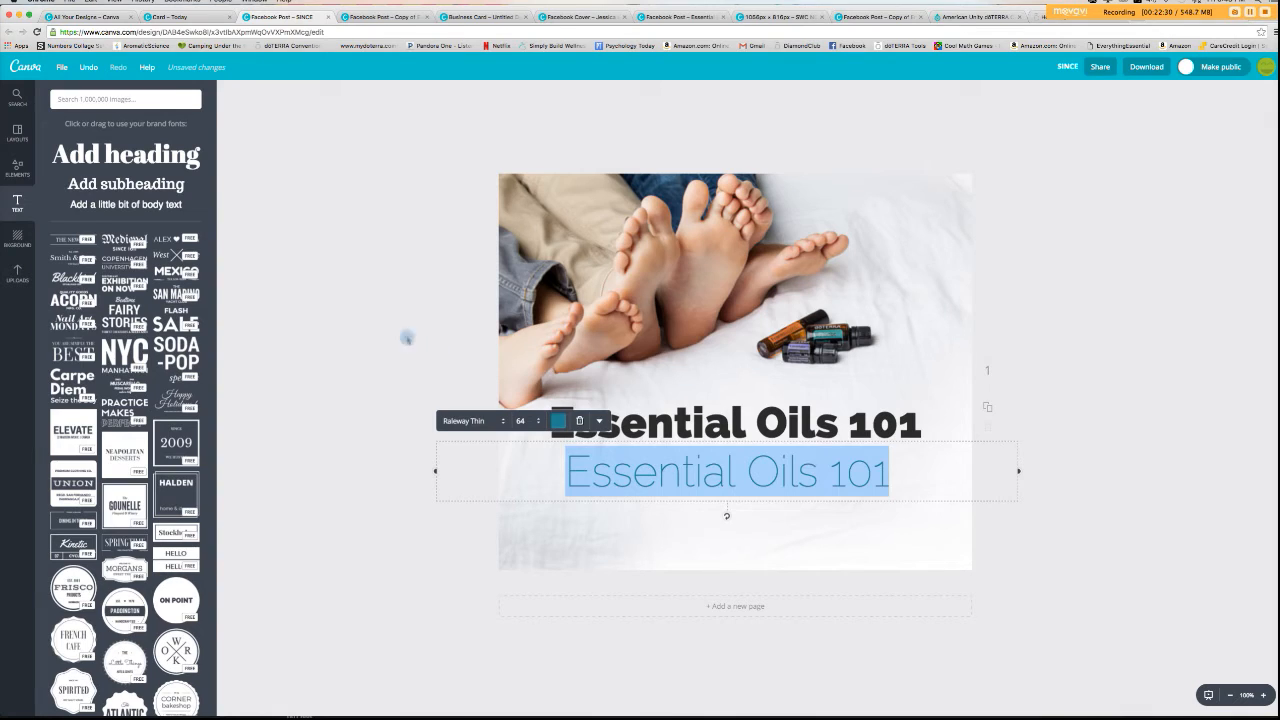
{"action": "left_click", "coordinate": [477, 338]}
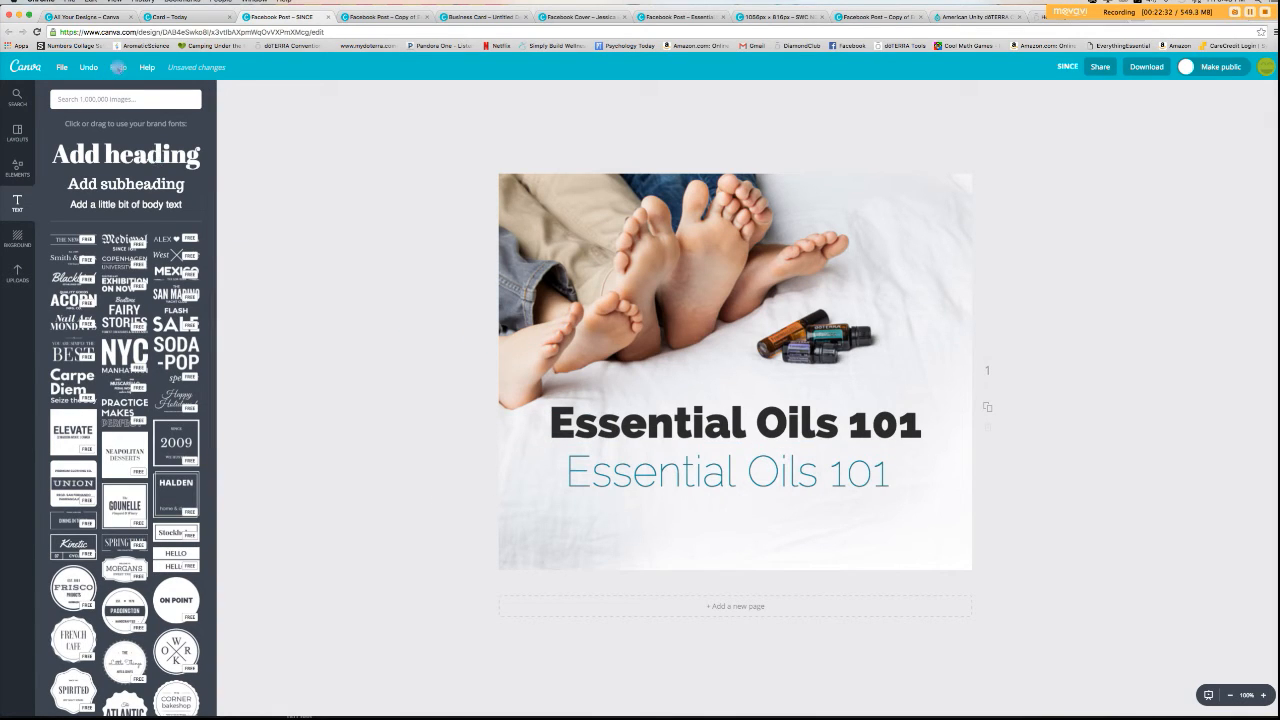
{"action": "left_click", "coordinate": [663, 485]}
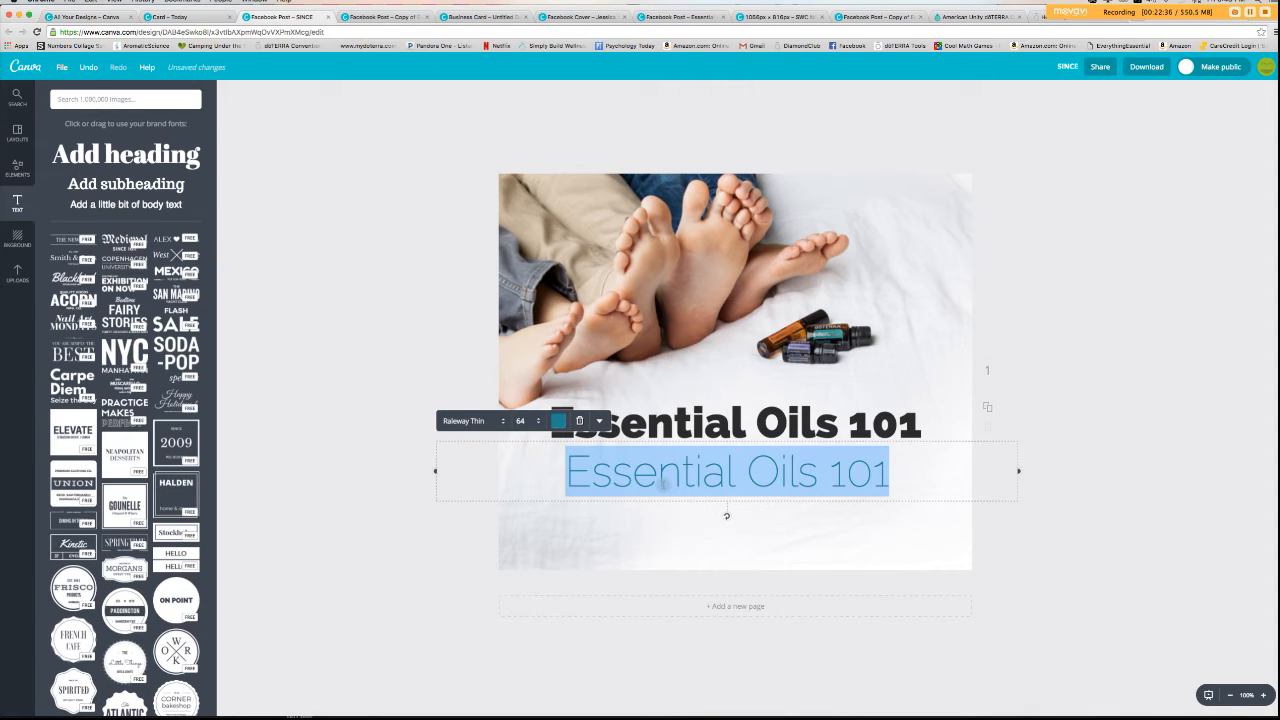
{"action": "type", "text": "Tuesday. July 5th"}
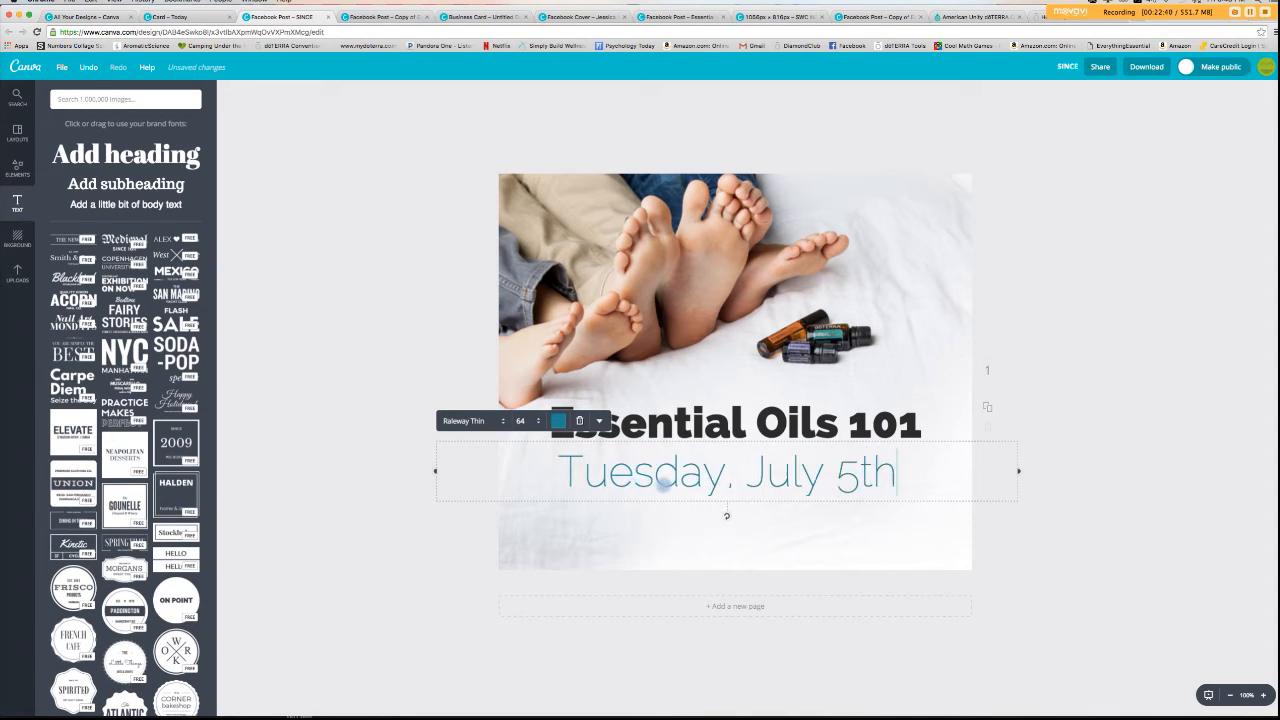
{"action": "type", "text": " @"}
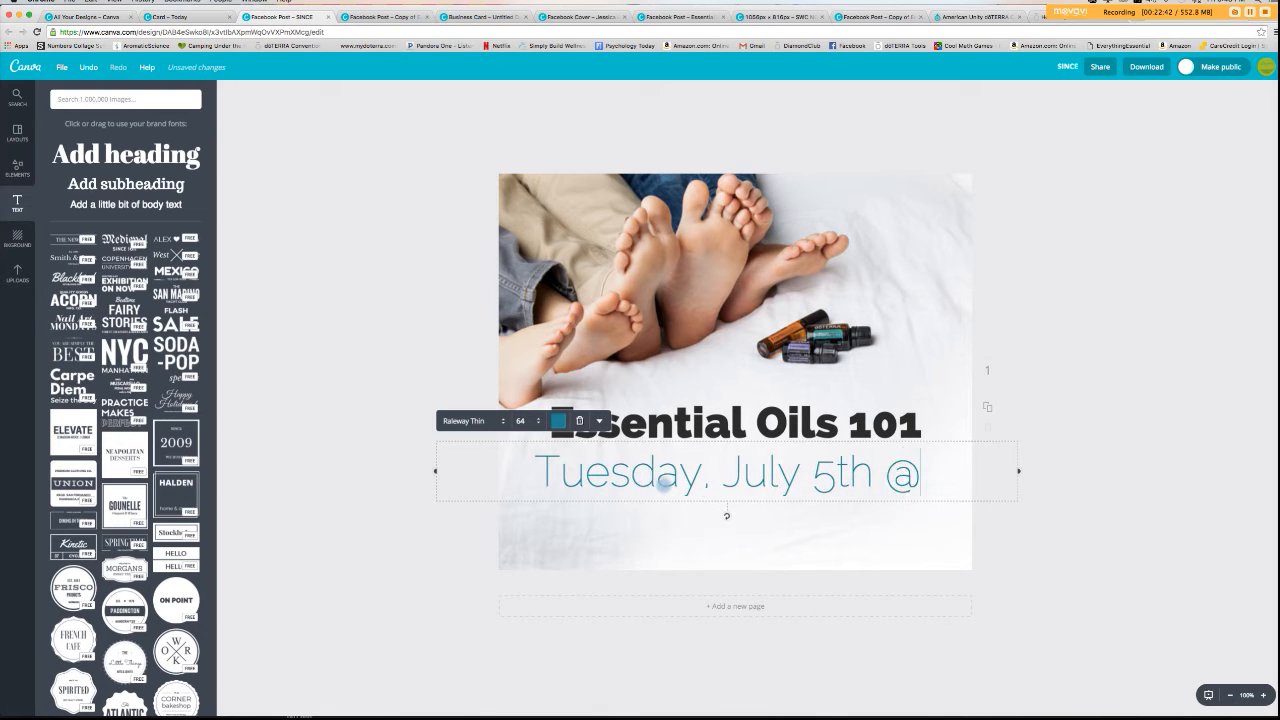
{"action": "type", "text": " 7p."}
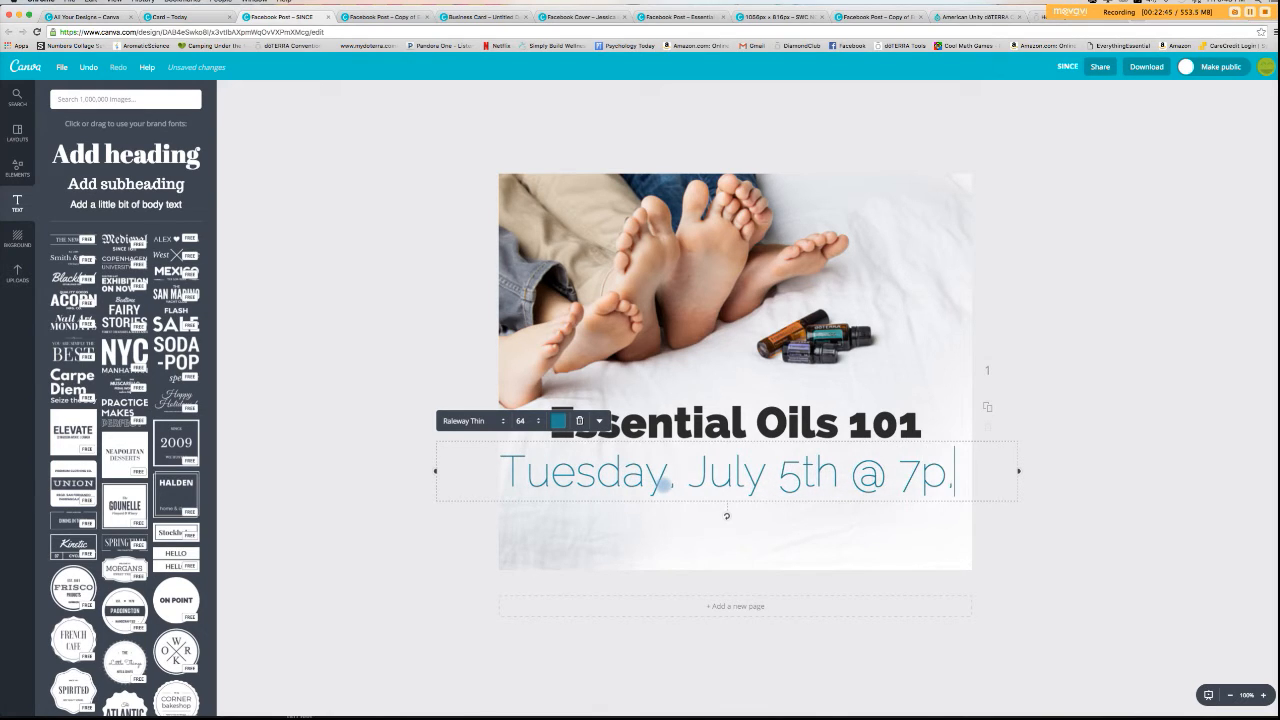
{"action": "key", "text": "BackSpace"}
{"action": "type", "text": "m"}
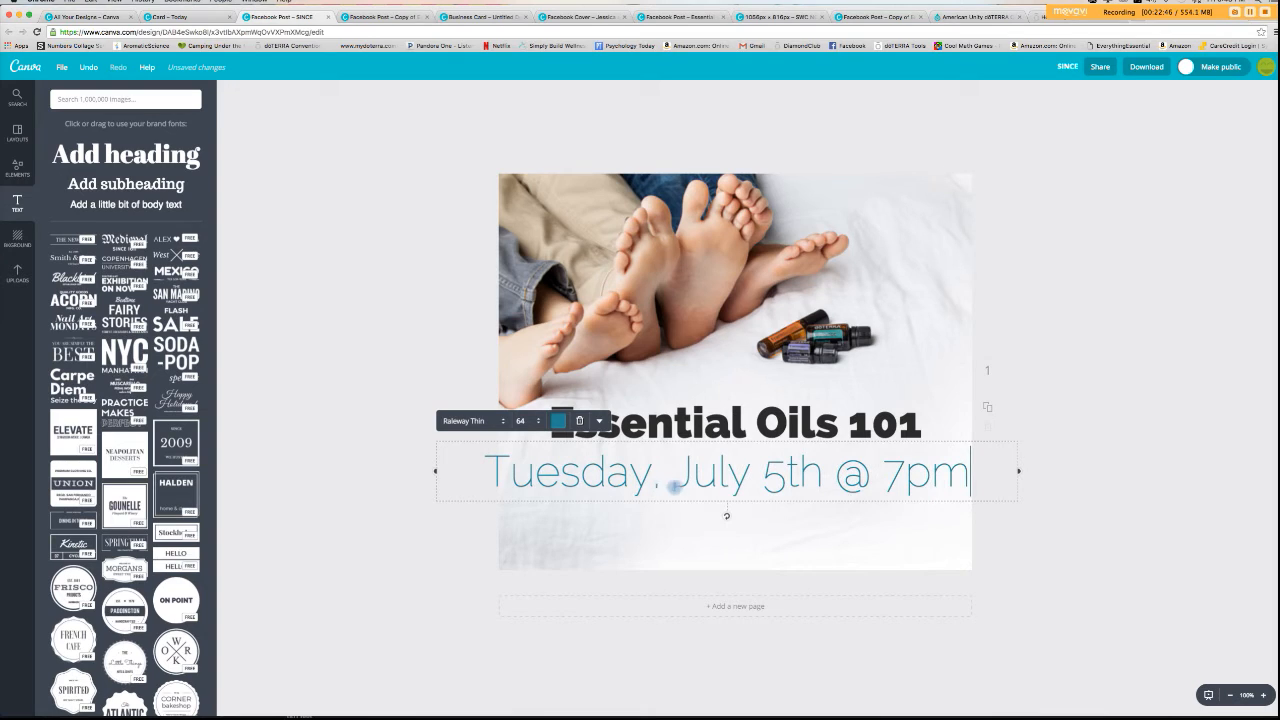
- Set the font size of the date and time line to 42
{"action": "left_click", "coordinate": [523, 421]}
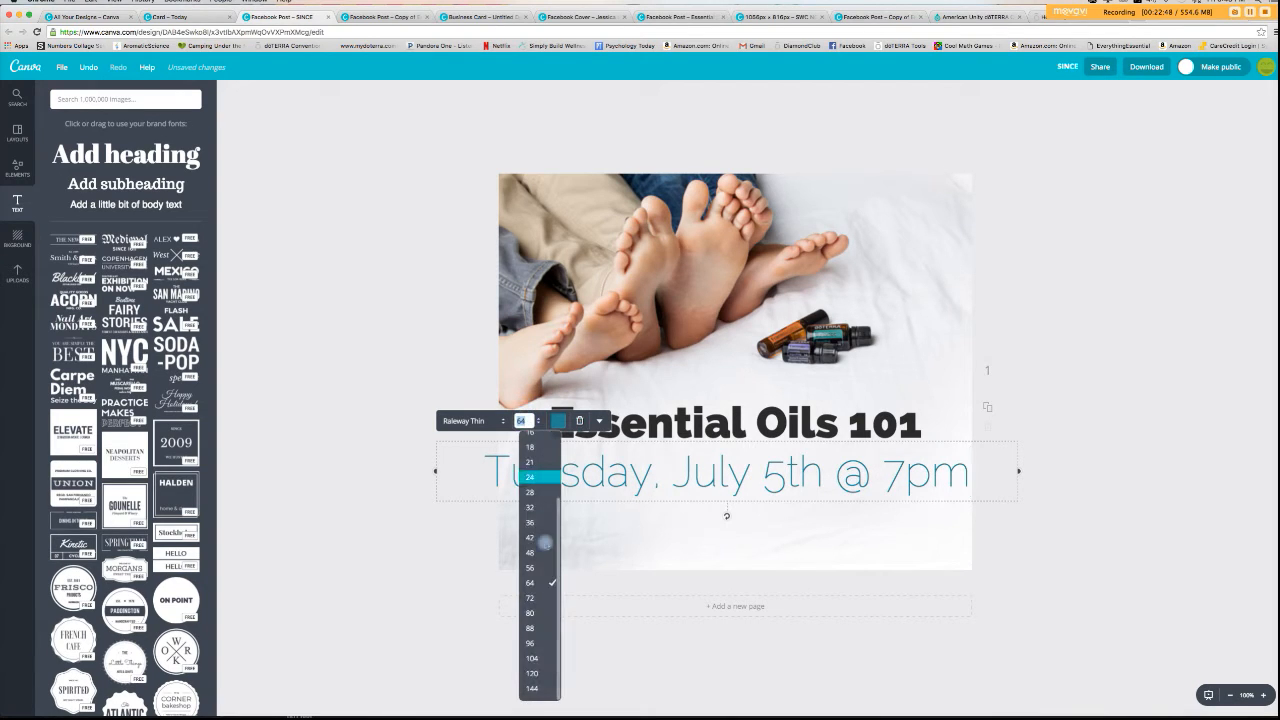
{"action": "left_click", "coordinate": [541, 538]}
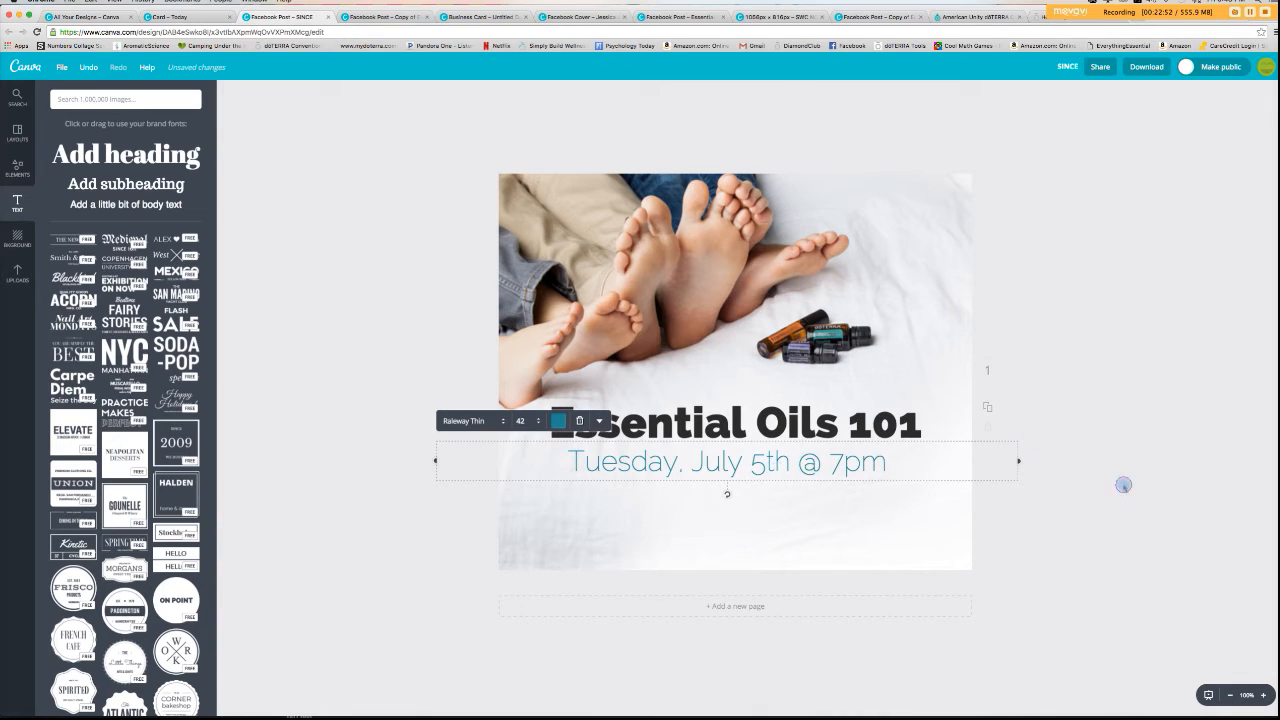
{"action": "left_click", "coordinate": [1121, 485]}
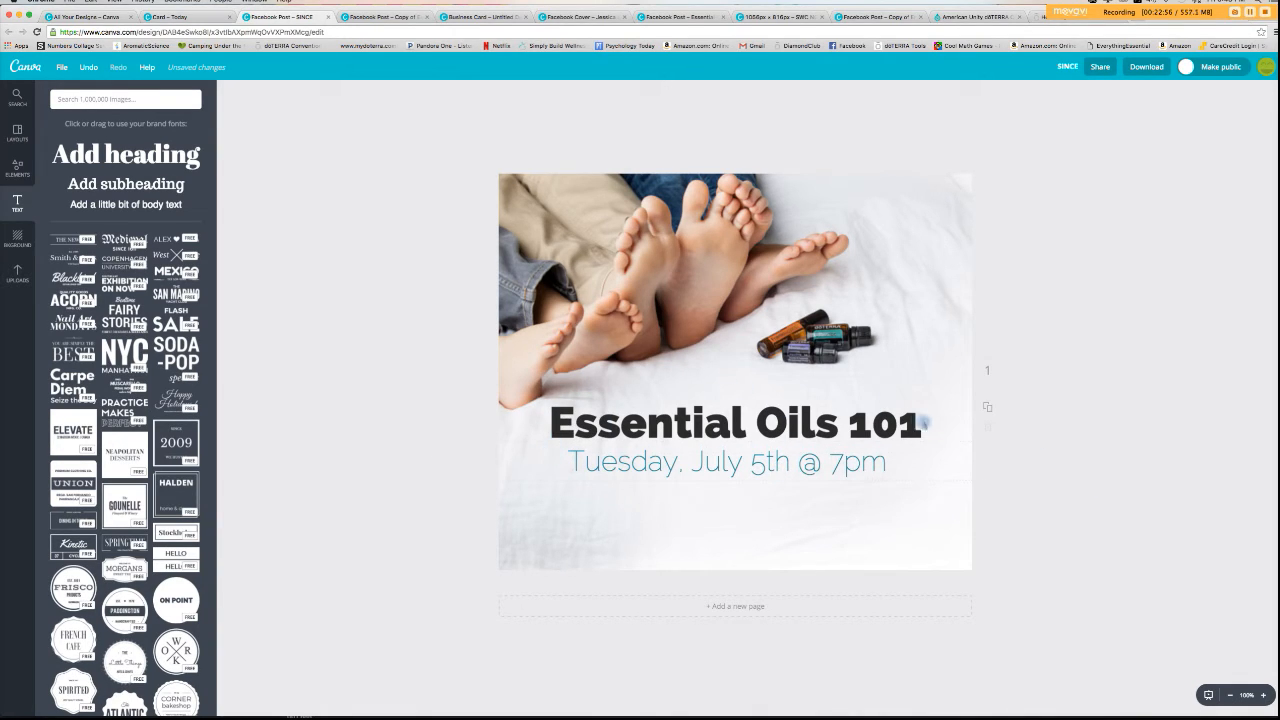
- Set the font size of the date and time line to 48
{"action": "left_click", "coordinate": [830, 468]}
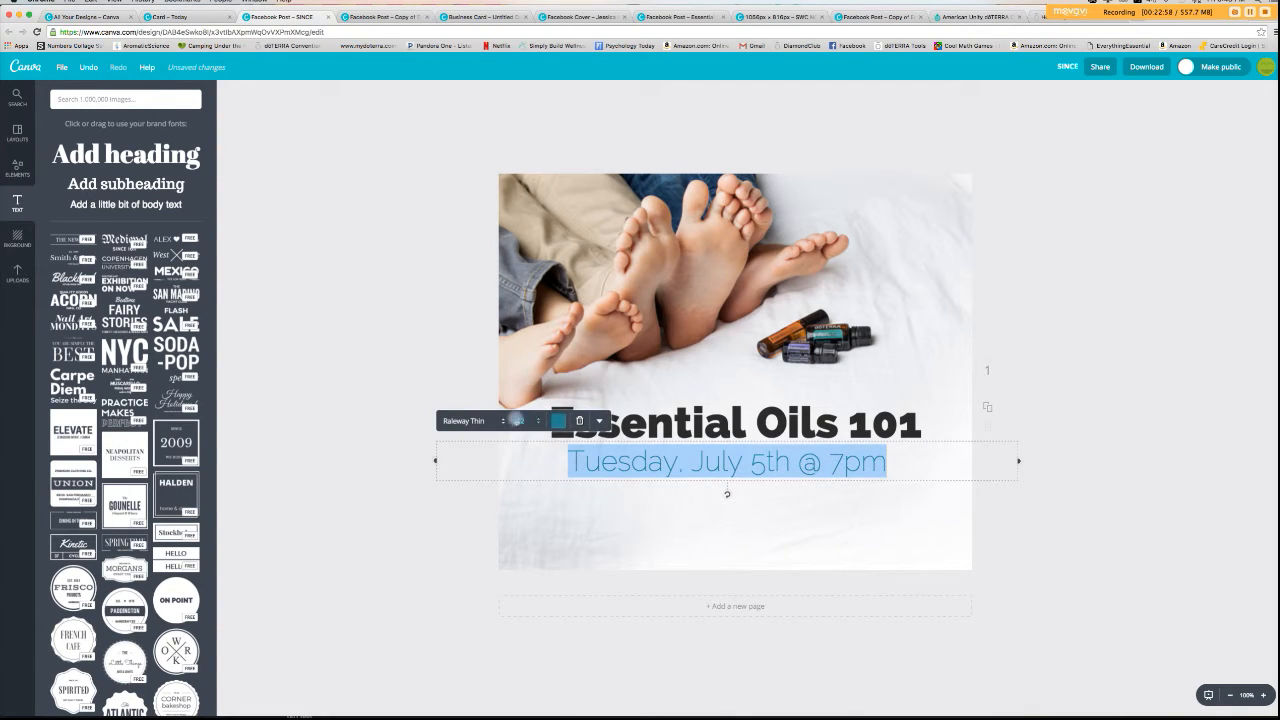
{"action": "left_click", "coordinate": [521, 421]}
{"action": "left_click", "coordinate": [542, 588]}
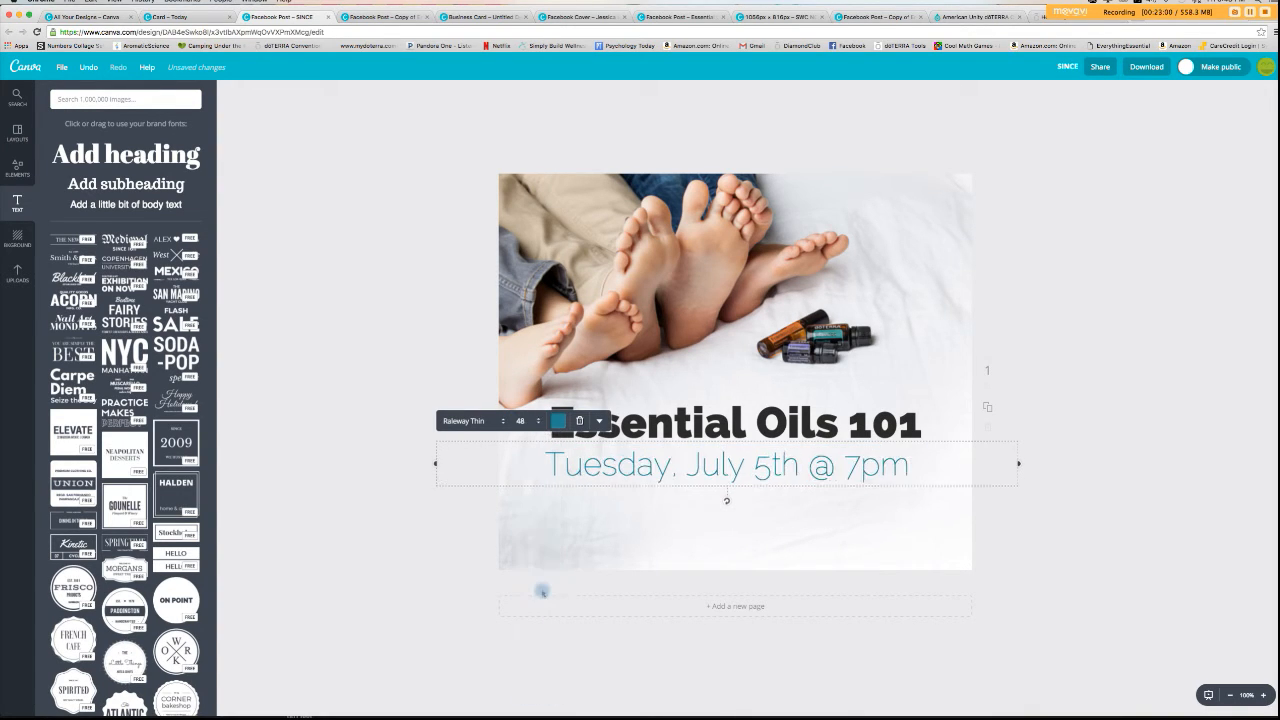
{"action": "left_click", "coordinate": [1095, 542]}
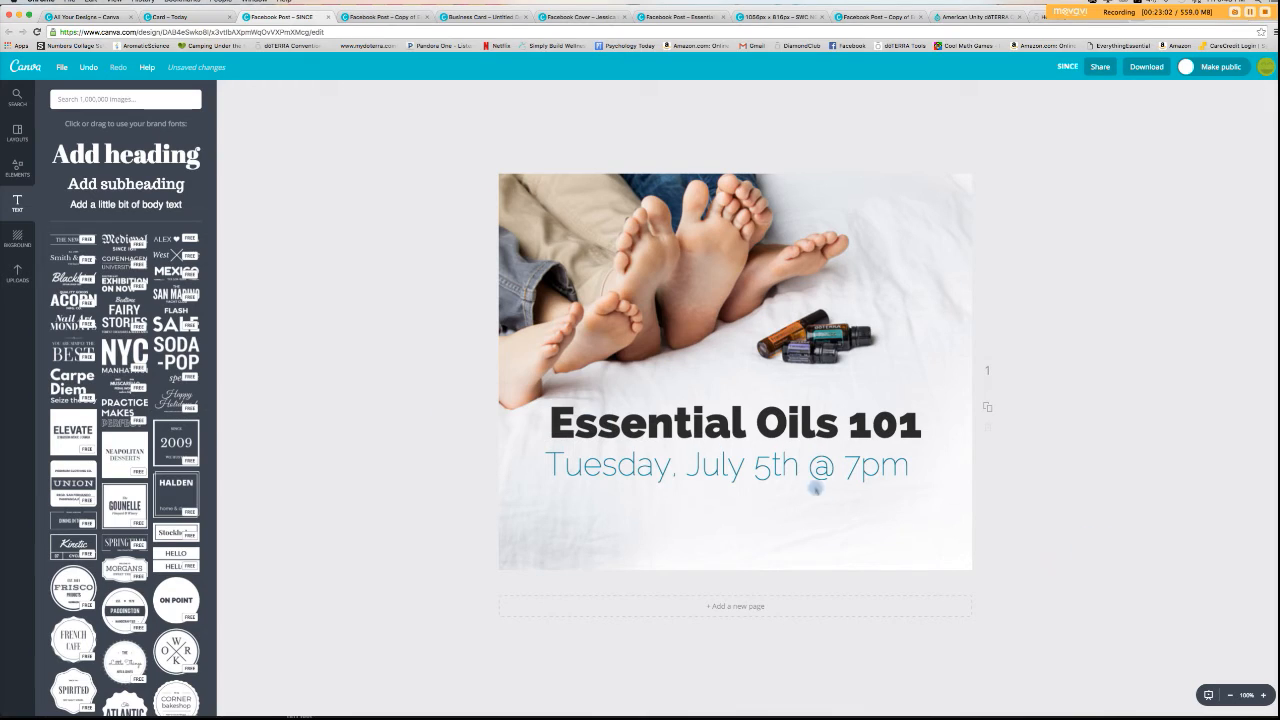
- Fine-tune the date line's size and position so it matches the heading's width and sits close beneath it
{"action": "left_click_drag", "start_coordinate": [800, 478], "coordinate": [806, 472]}
{"action": "double_click", "coordinate": [808, 468]}
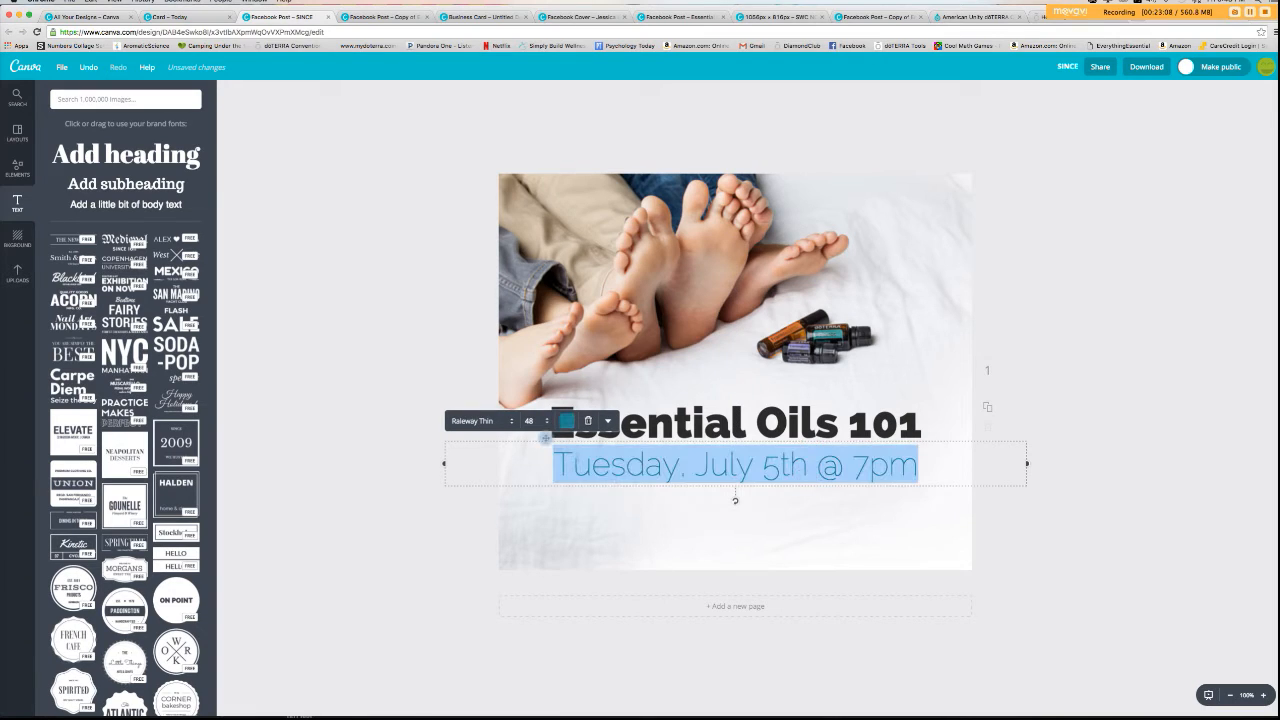
{"action": "left_click", "coordinate": [531, 424]}
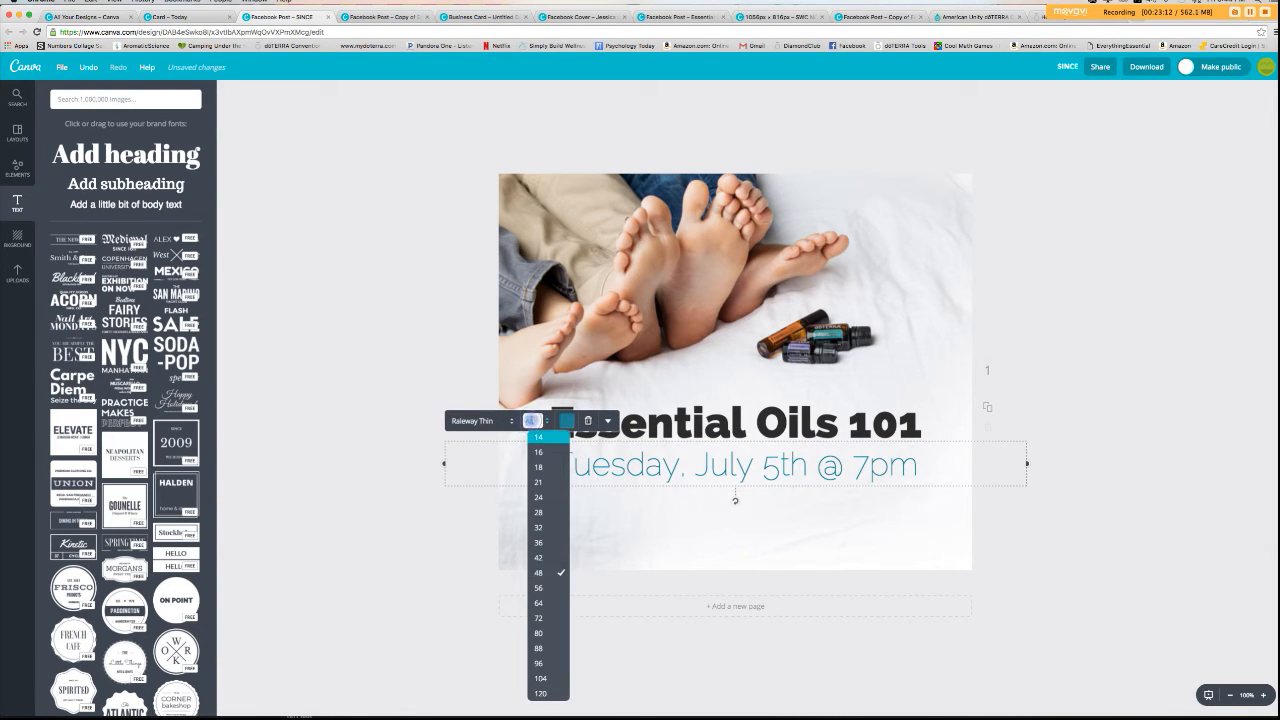
{"action": "left_click", "coordinate": [531, 421]}
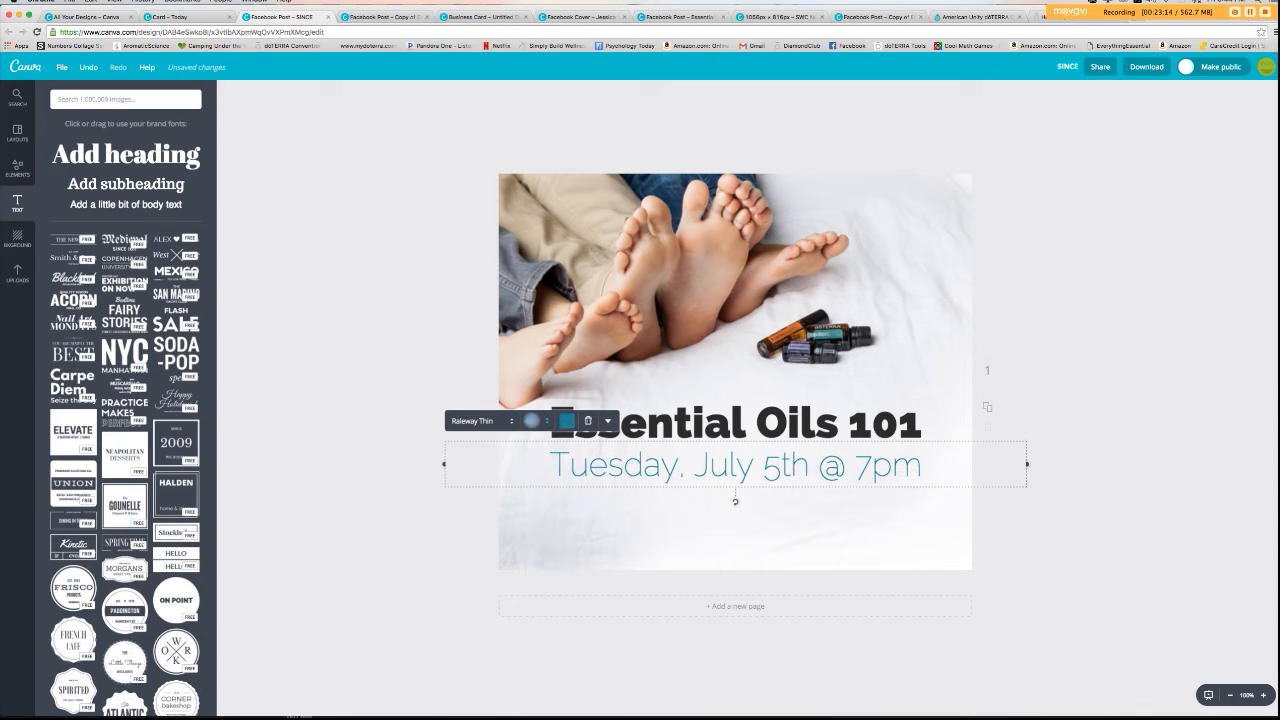
{"action": "left_click", "coordinate": [1157, 571]}
{"action": "left_click_drag", "start_coordinate": [766, 470], "coordinate": [767, 464]}
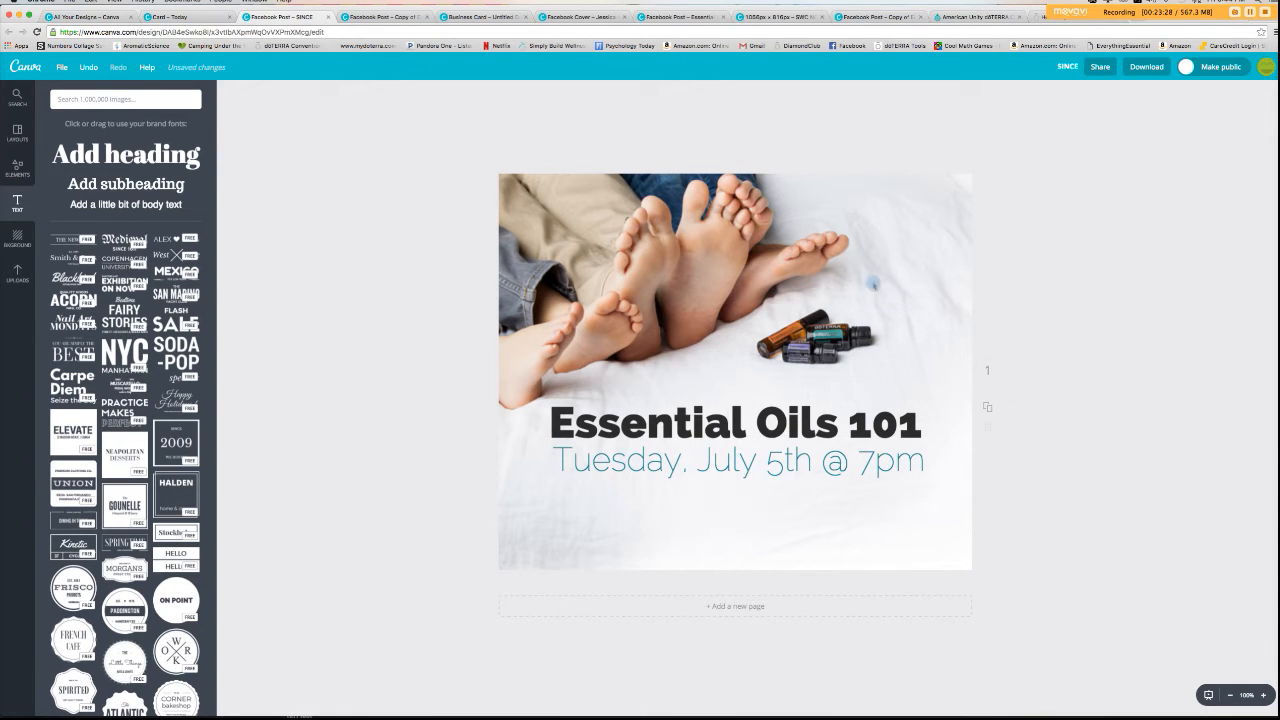
- Compare the design with the finished Essential Oils 101 copy and browse the available layouts, text styles, backgrounds and uploaded images
{"action": "left_click", "coordinate": [377, 19]}
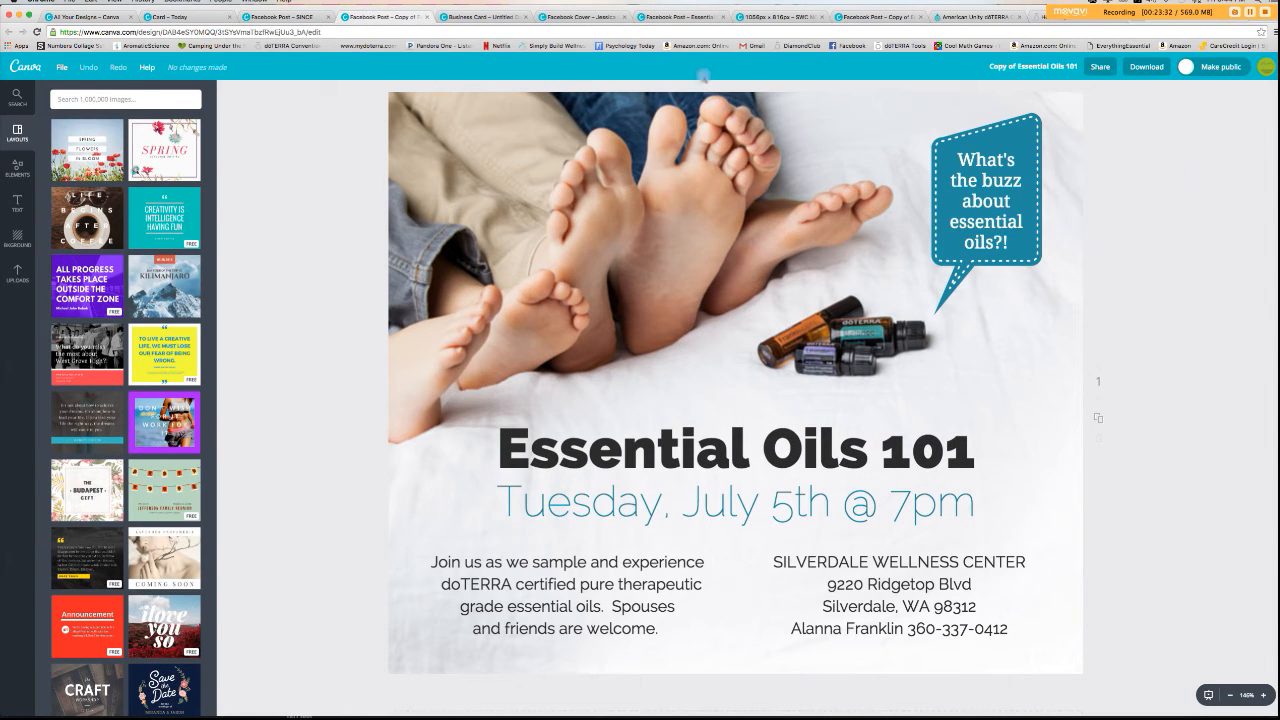
{"action": "left_click", "coordinate": [275, 19]}
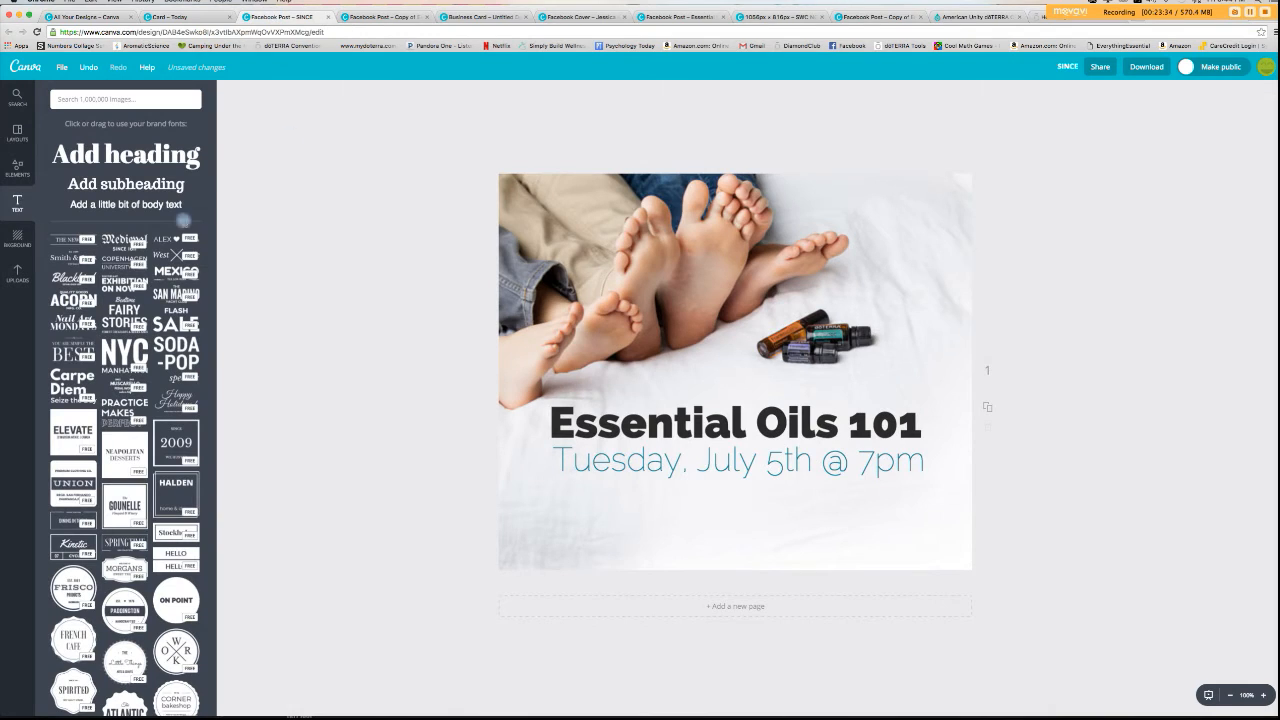
{"action": "left_click", "coordinate": [15, 168]}
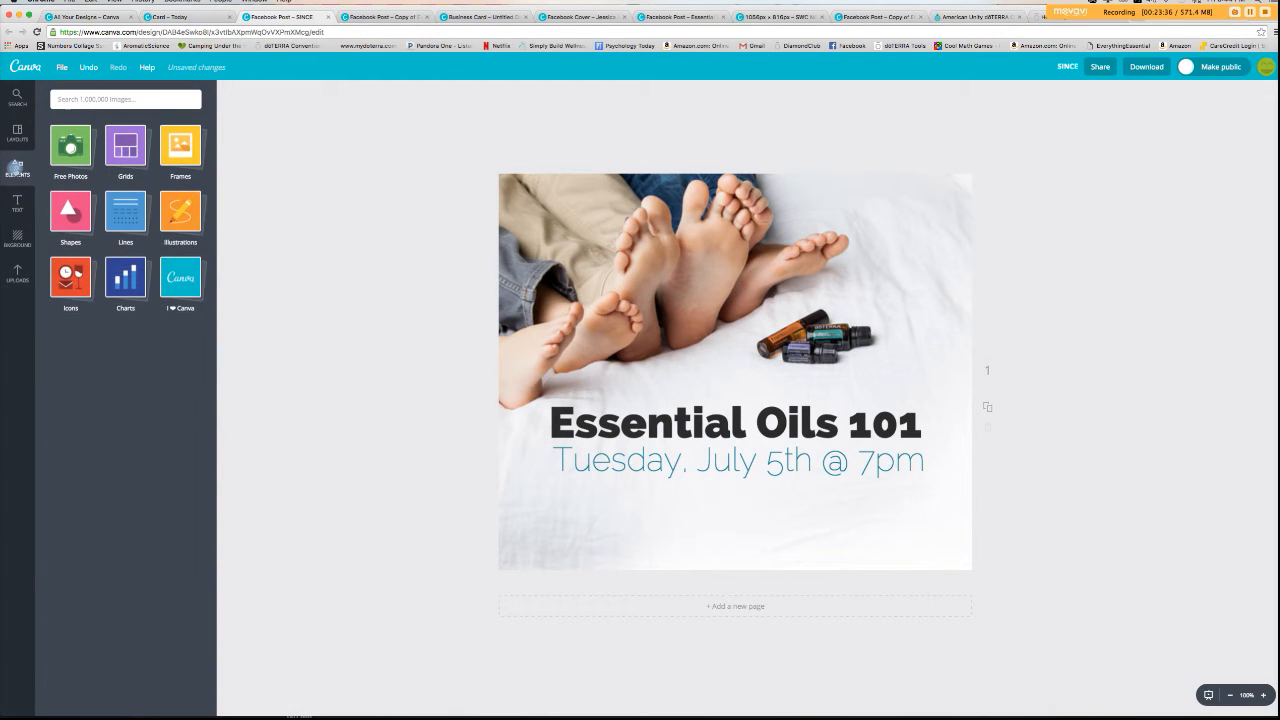
{"action": "left_click", "coordinate": [17, 137]}
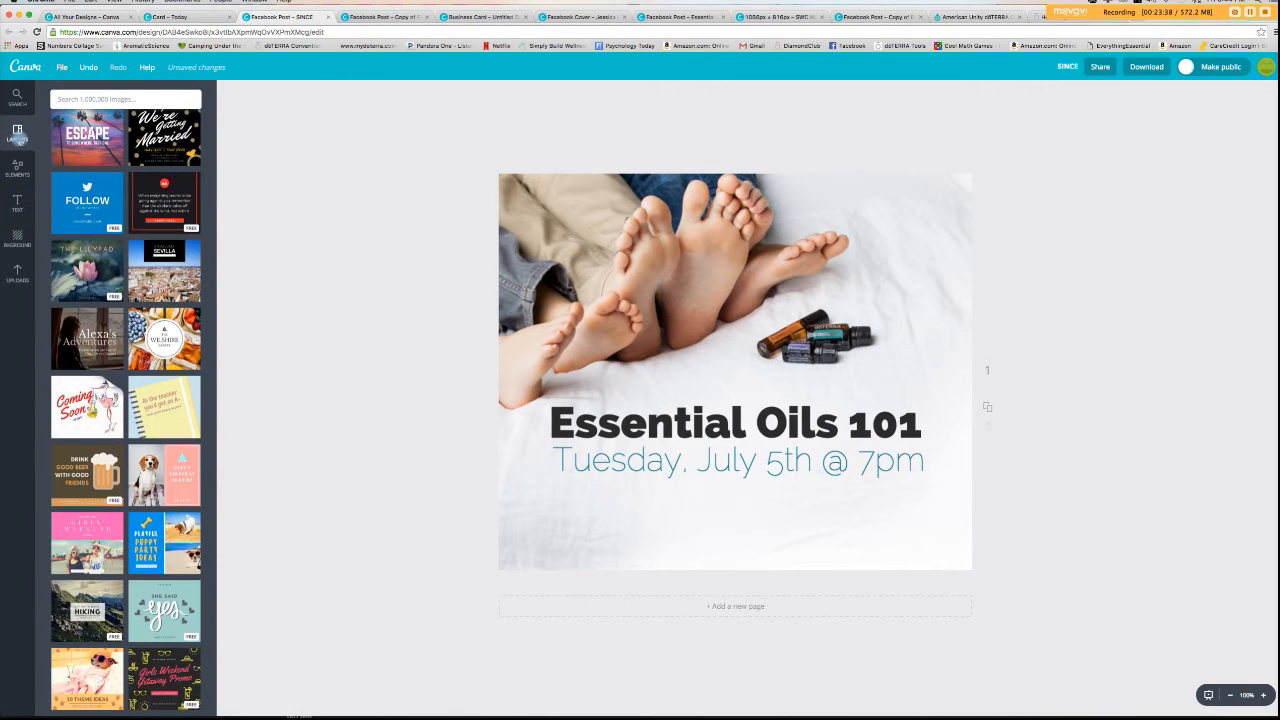
{"action": "left_click", "coordinate": [17, 168]}
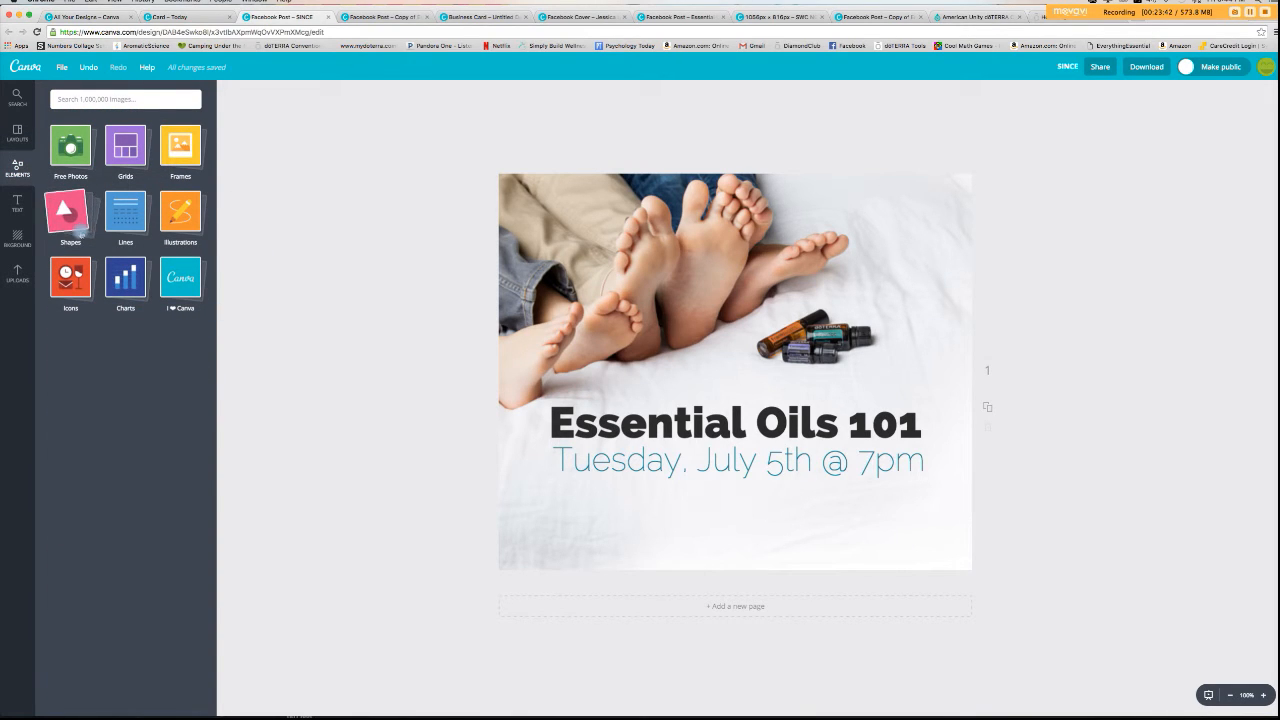
{"action": "left_click", "coordinate": [20, 208]}
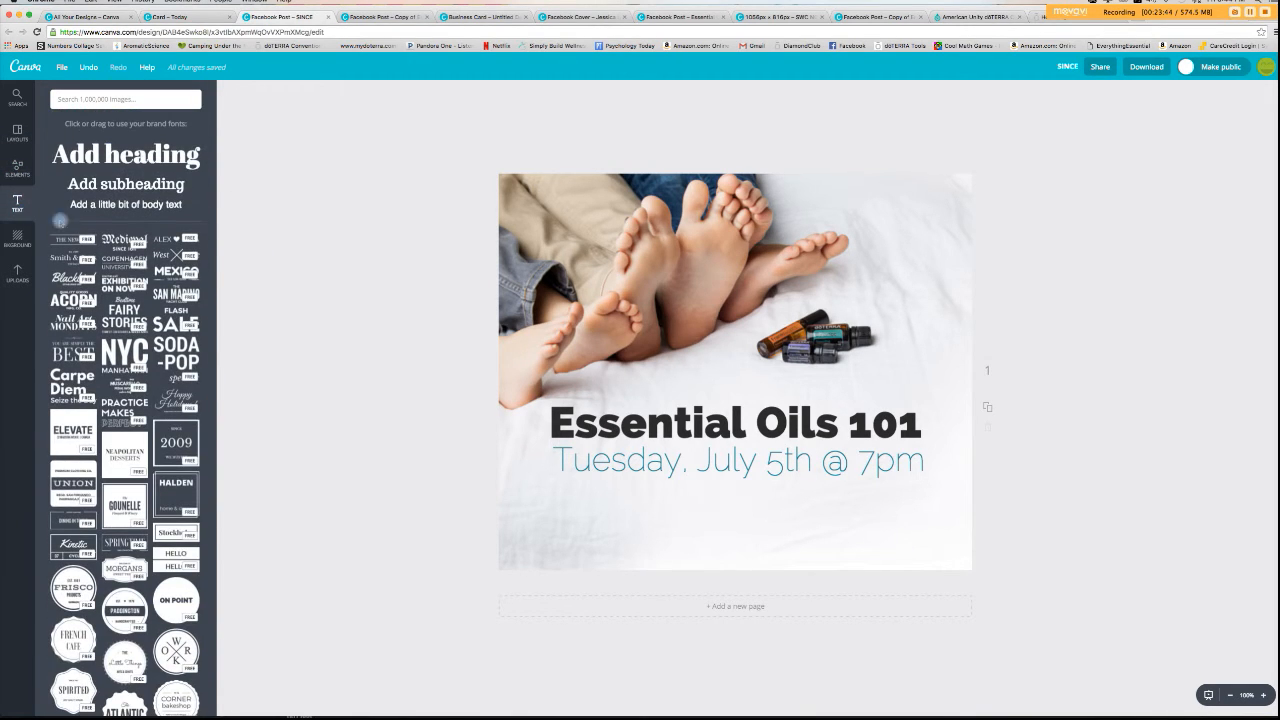
{"action": "scroll", "coordinate": [115, 470], "scroll_direction": "down", "scroll_amount": 5}
{"action": "scroll", "coordinate": [120, 452], "scroll_direction": "down", "scroll_amount": 3}
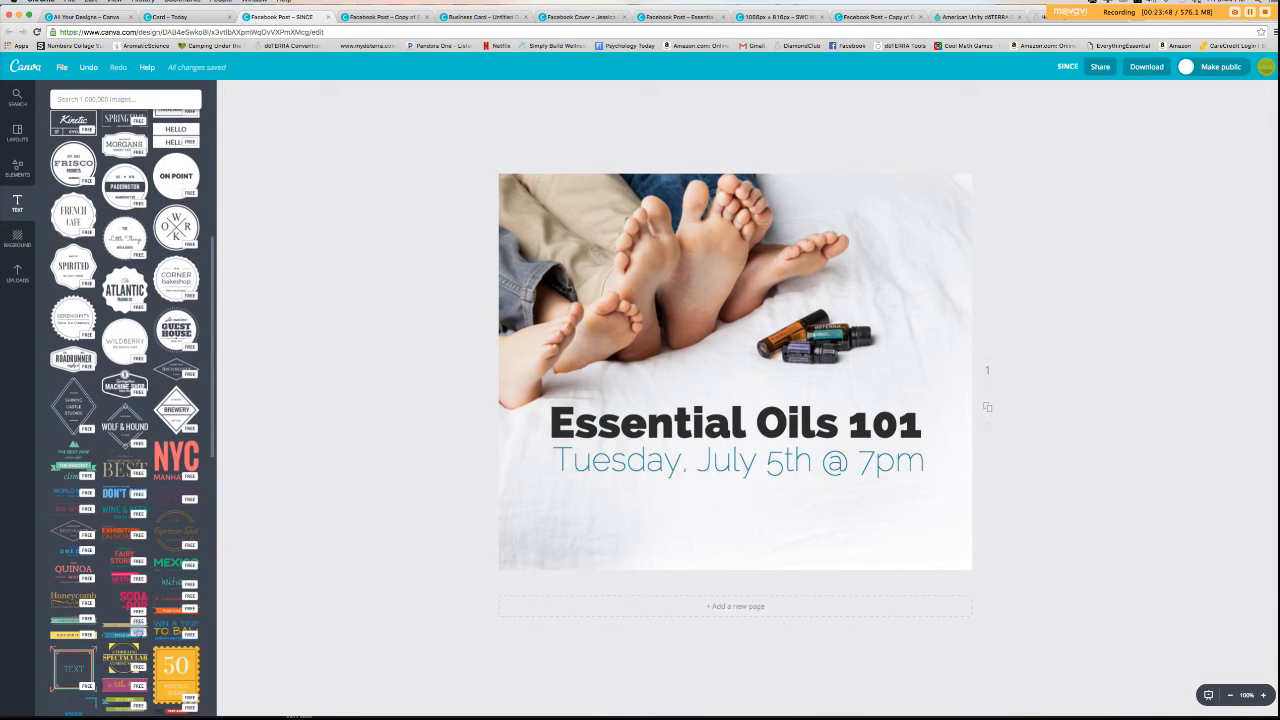
{"action": "scroll", "coordinate": [132, 630], "scroll_direction": "up", "scroll_amount": 8}
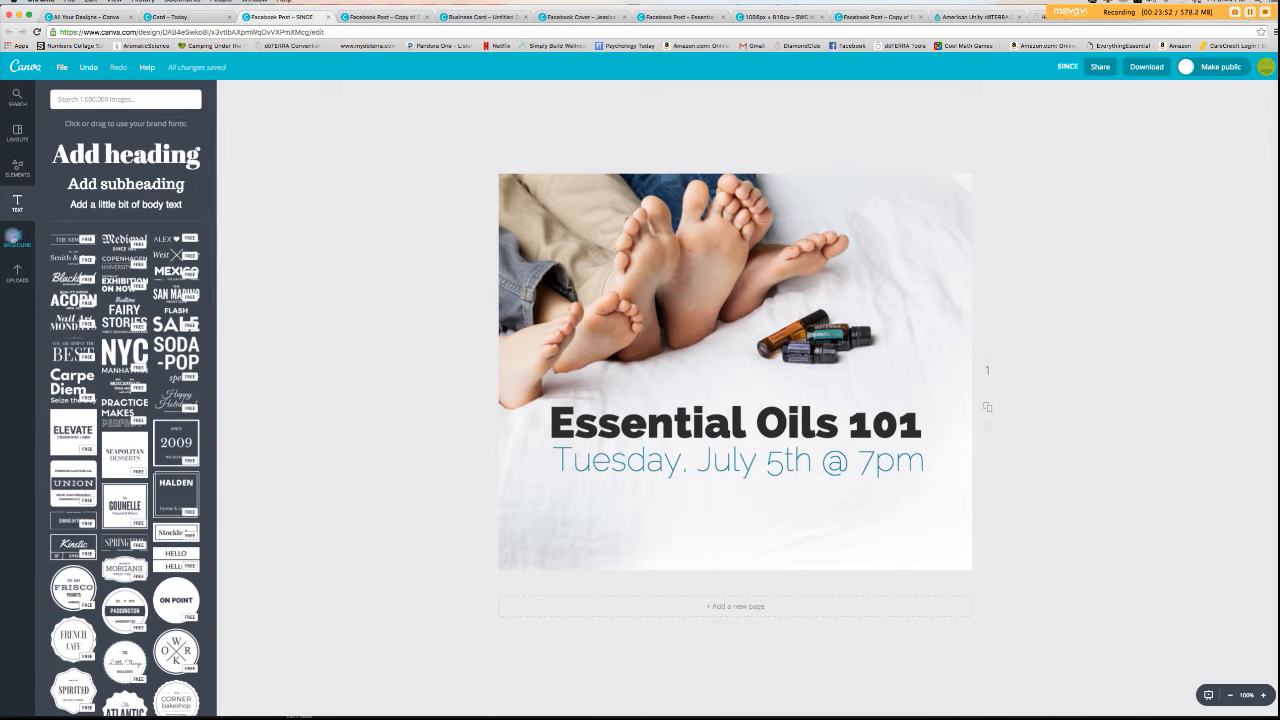
{"action": "left_click", "coordinate": [16, 237]}
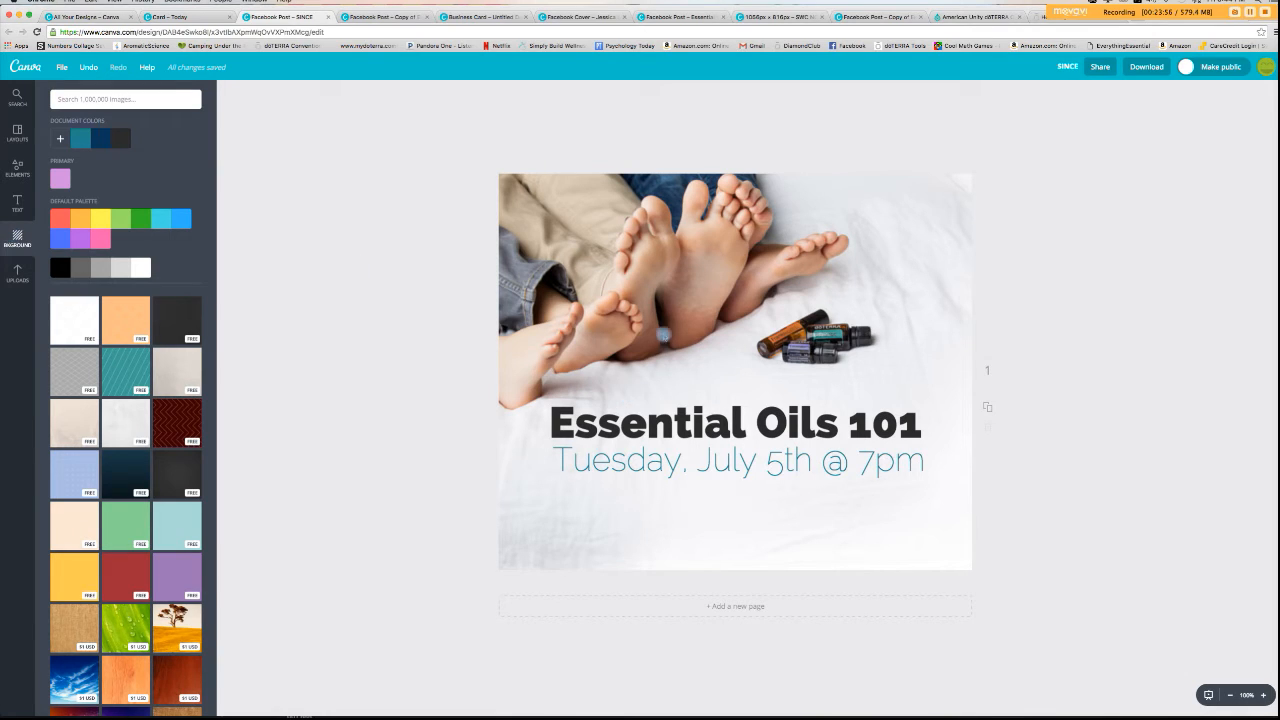
{"action": "left_click", "coordinate": [18, 270]}
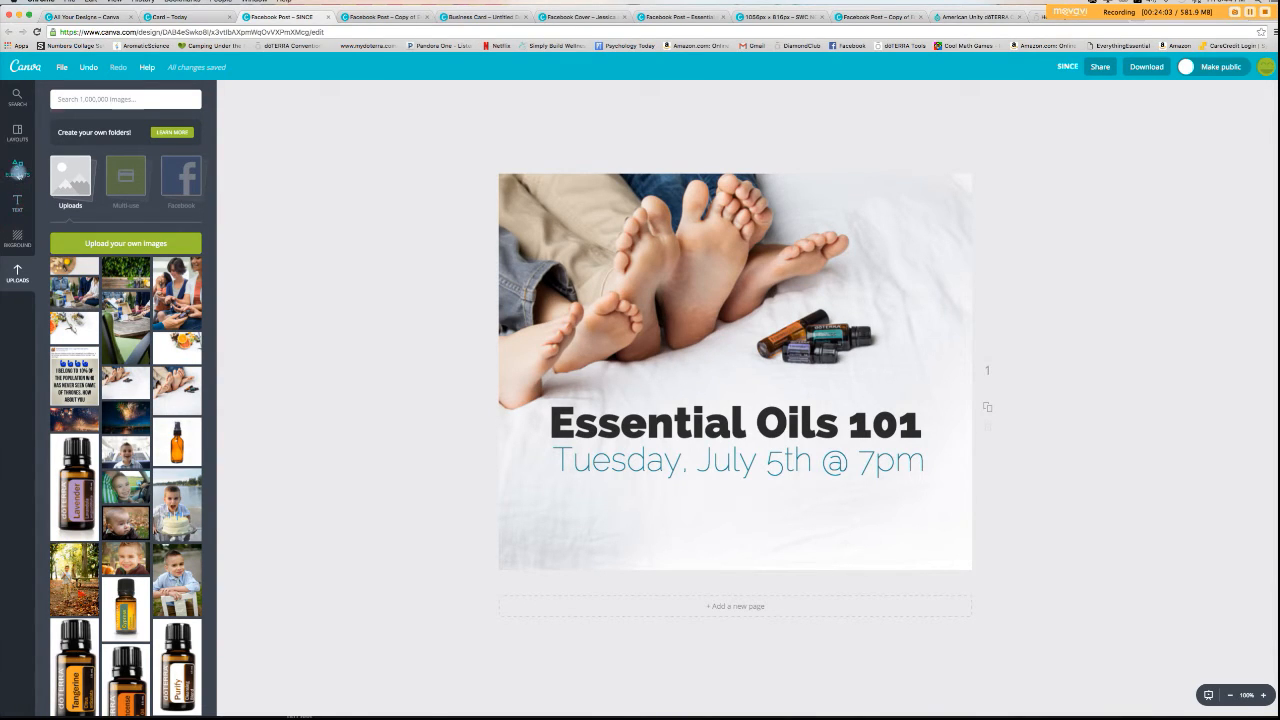
- Open the collection of shape elements and browse the filled shapes
{"action": "left_click", "coordinate": [18, 169]}
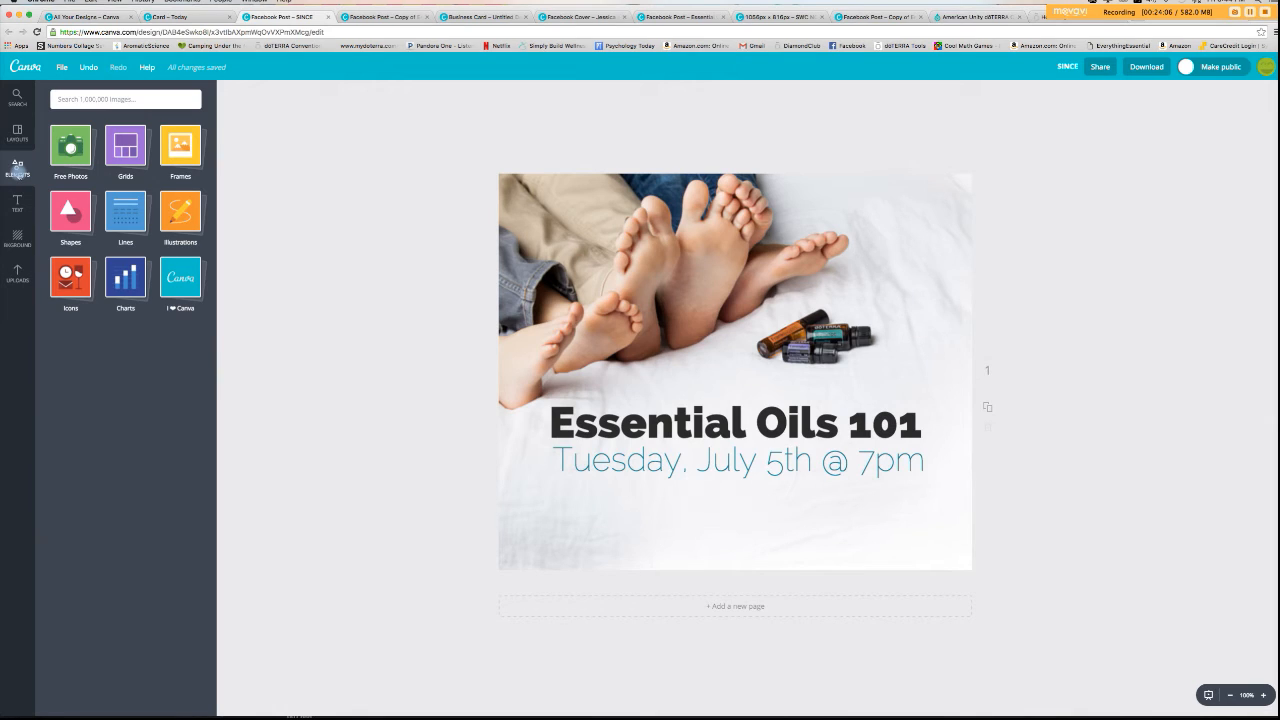
{"action": "left_click", "coordinate": [72, 213]}
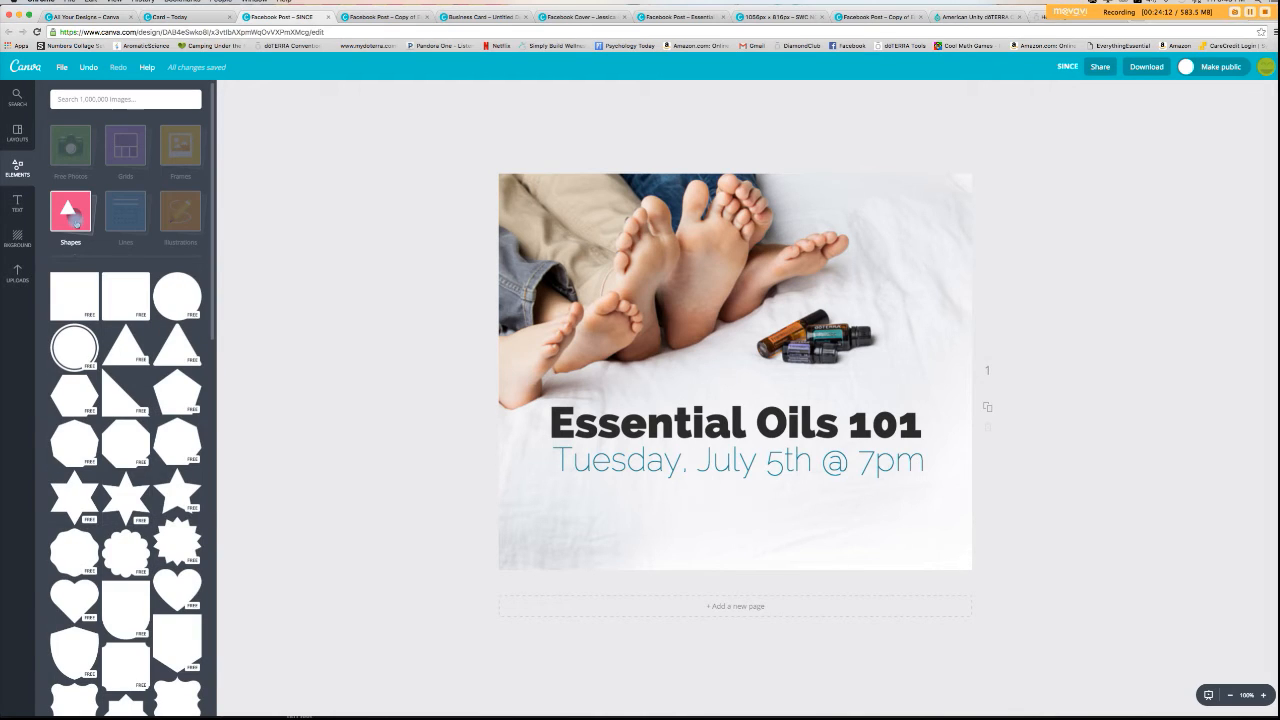
{"action": "scroll", "coordinate": [188, 594], "scroll_direction": "down", "scroll_amount": 5}
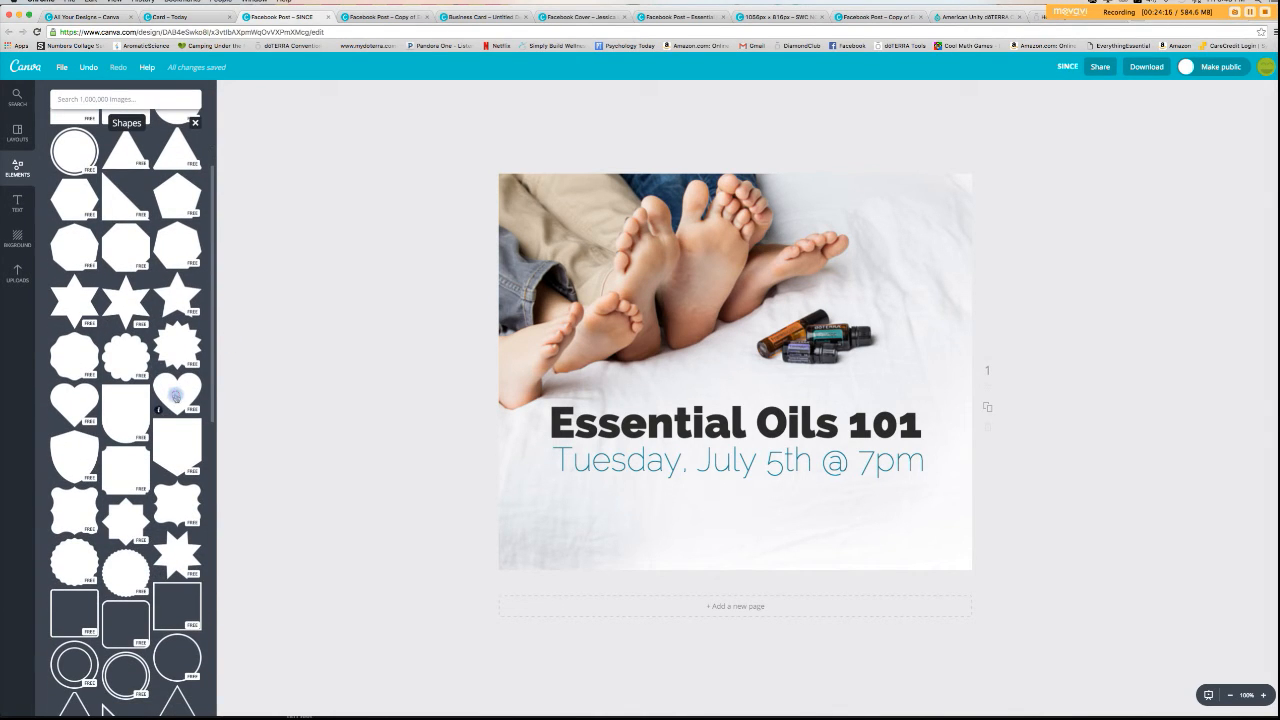
- Try out a filled heart shape at a reduced size on the design and delete it
{"action": "left_click", "coordinate": [176, 396]}
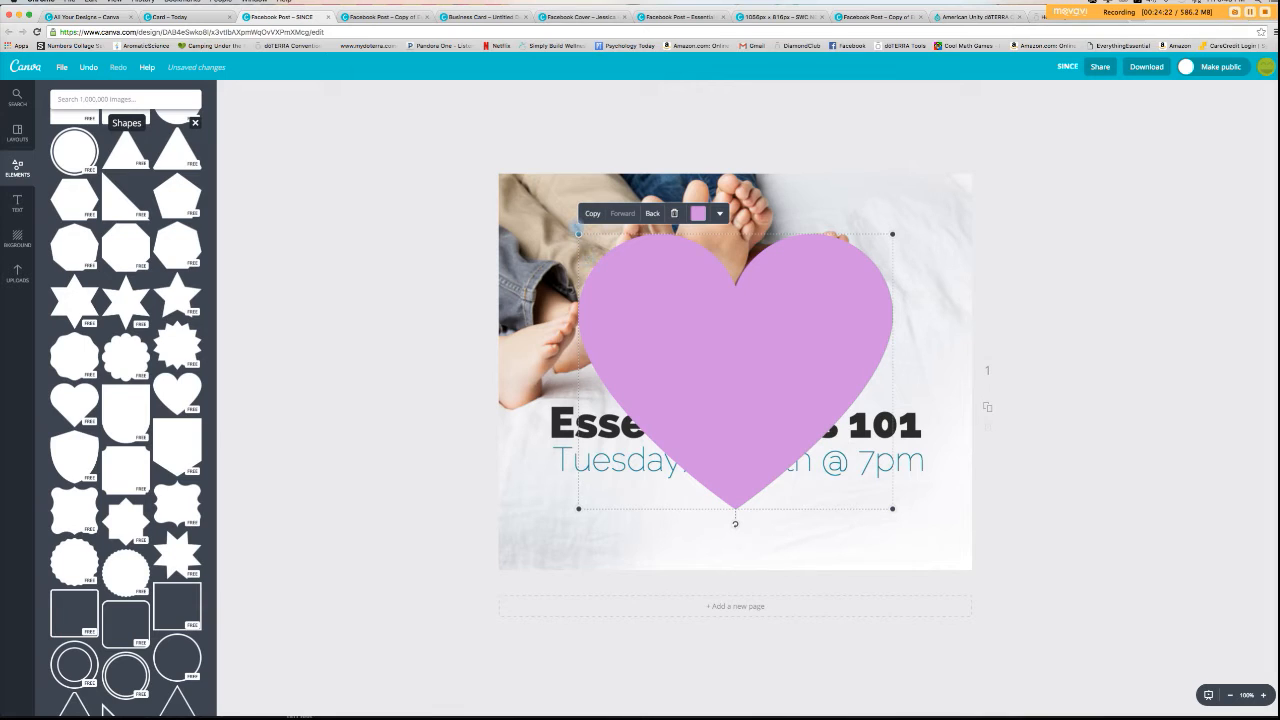
{"action": "left_click_drag", "start_coordinate": [576, 234], "coordinate": [710, 350]}
{"action": "left_click", "coordinate": [806, 329]}
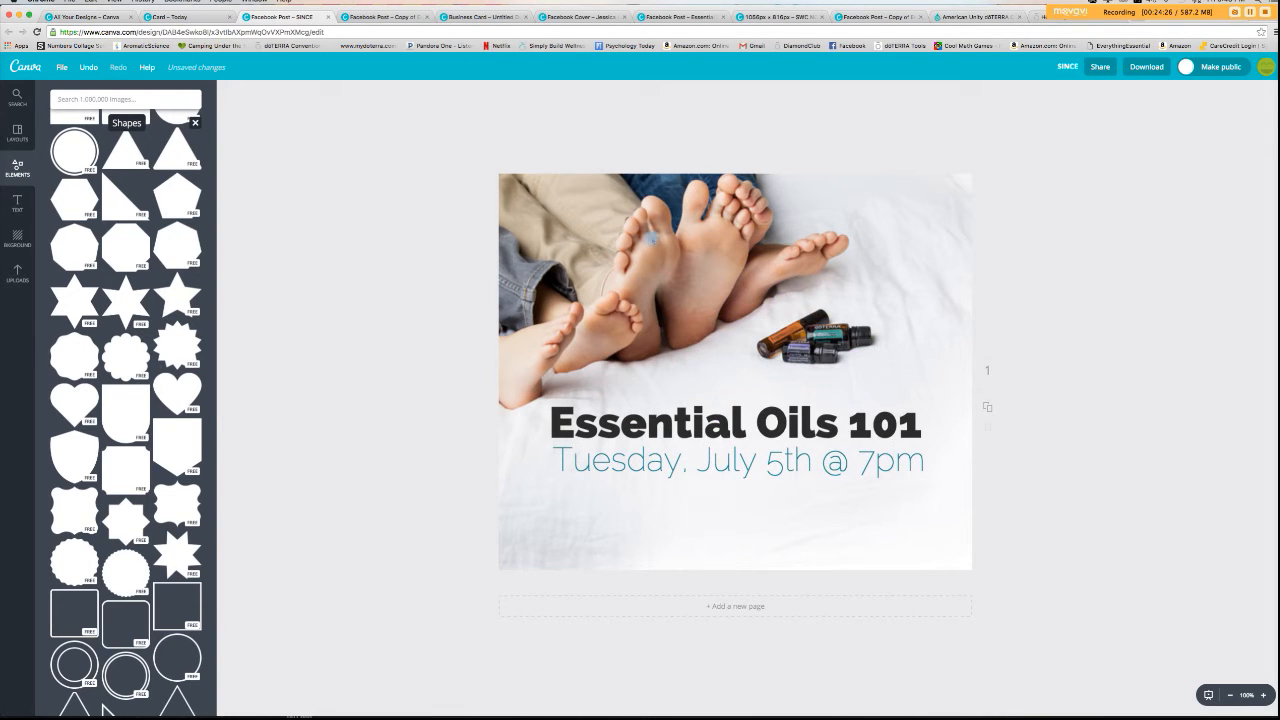
- Add a filled twelve-pointed starburst shape, shrink it to about half size and place it in the photo's upper right corner
{"action": "scroll", "coordinate": [170, 490], "scroll_direction": "down", "scroll_amount": 3}
{"action": "scroll", "coordinate": [170, 490], "scroll_direction": "down", "scroll_amount": 10}
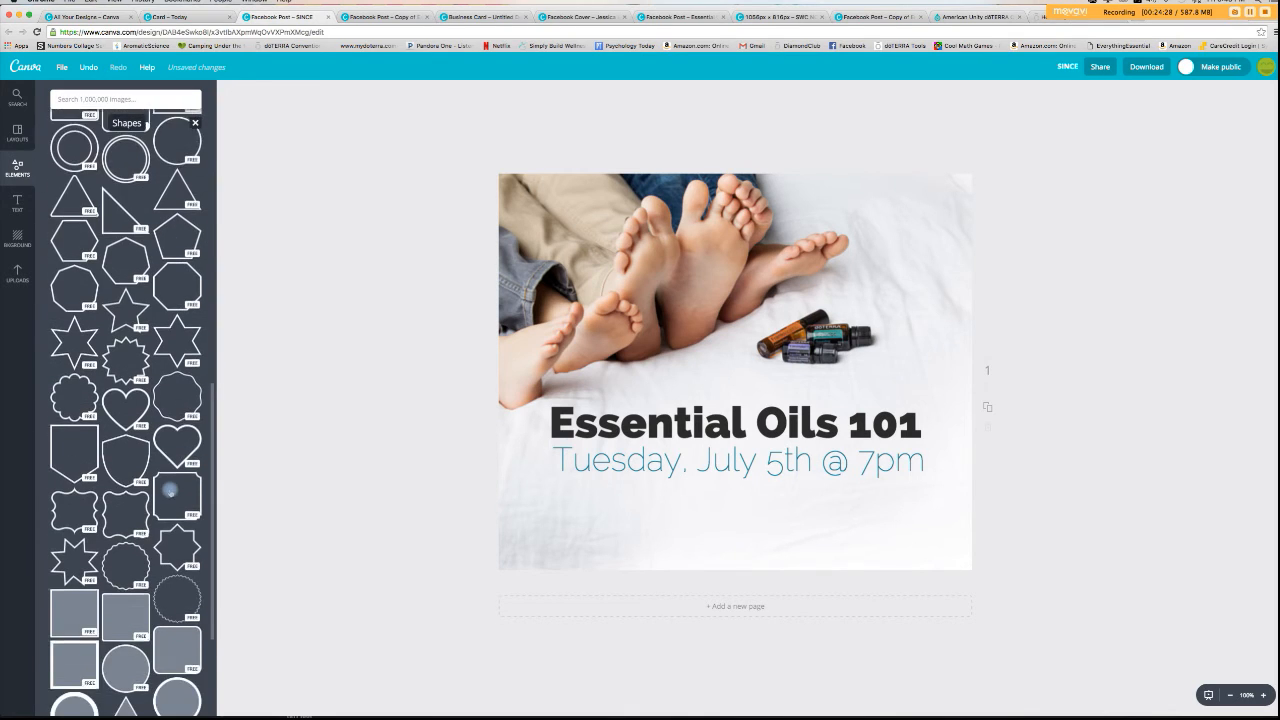
{"action": "scroll", "coordinate": [170, 487], "scroll_direction": "down", "scroll_amount": 6}
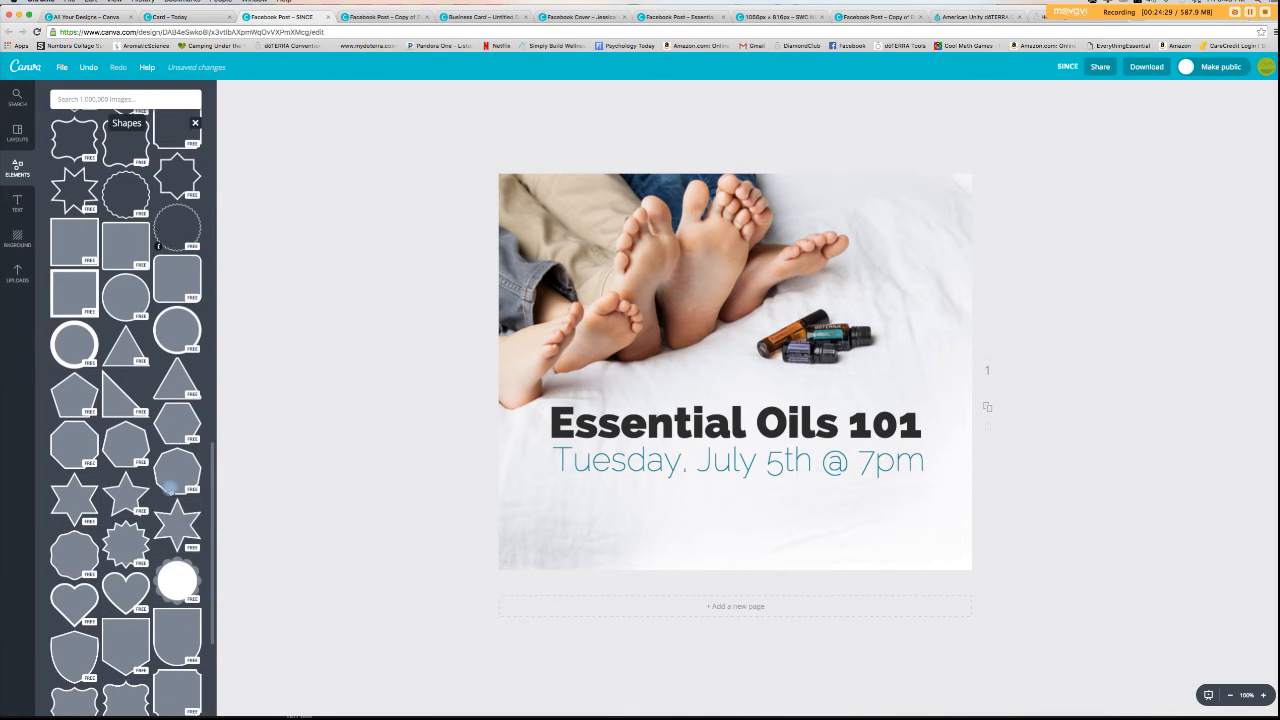
{"action": "scroll", "coordinate": [170, 490], "scroll_direction": "down", "scroll_amount": 4}
{"action": "scroll", "coordinate": [170, 490], "scroll_direction": "down", "scroll_amount": 10}
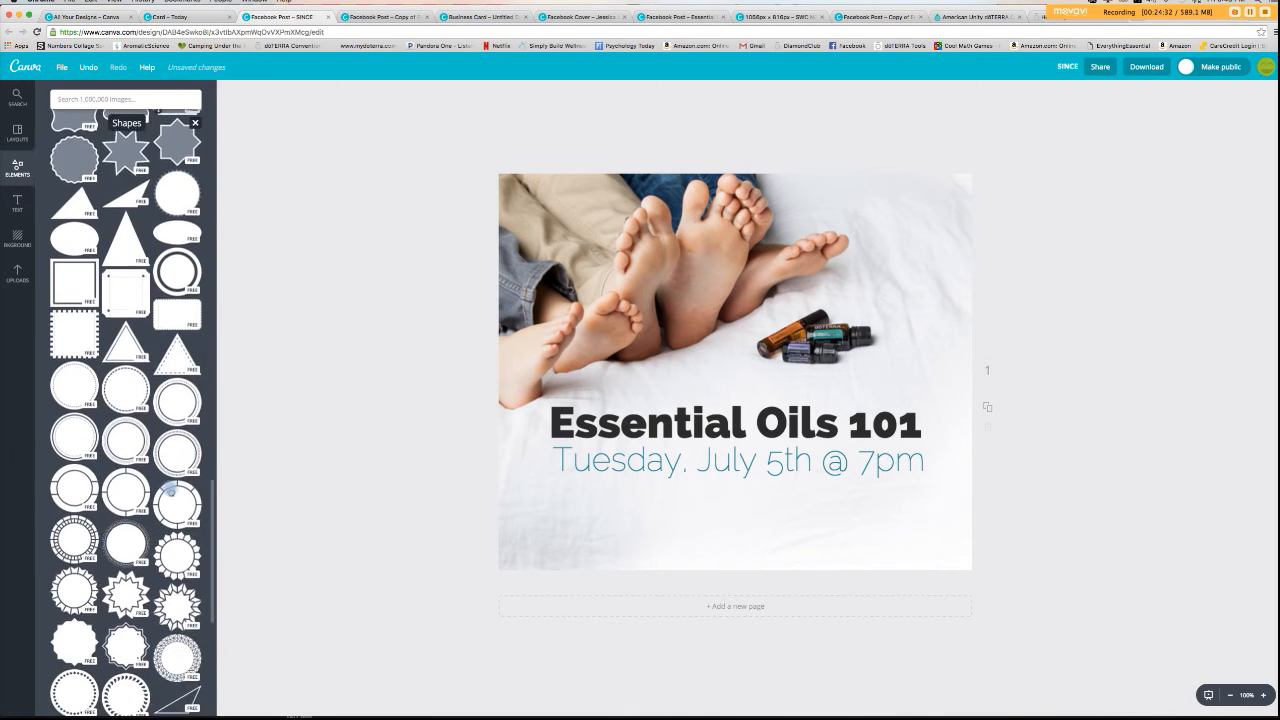
{"action": "scroll", "coordinate": [170, 490], "scroll_direction": "down", "scroll_amount": 3}
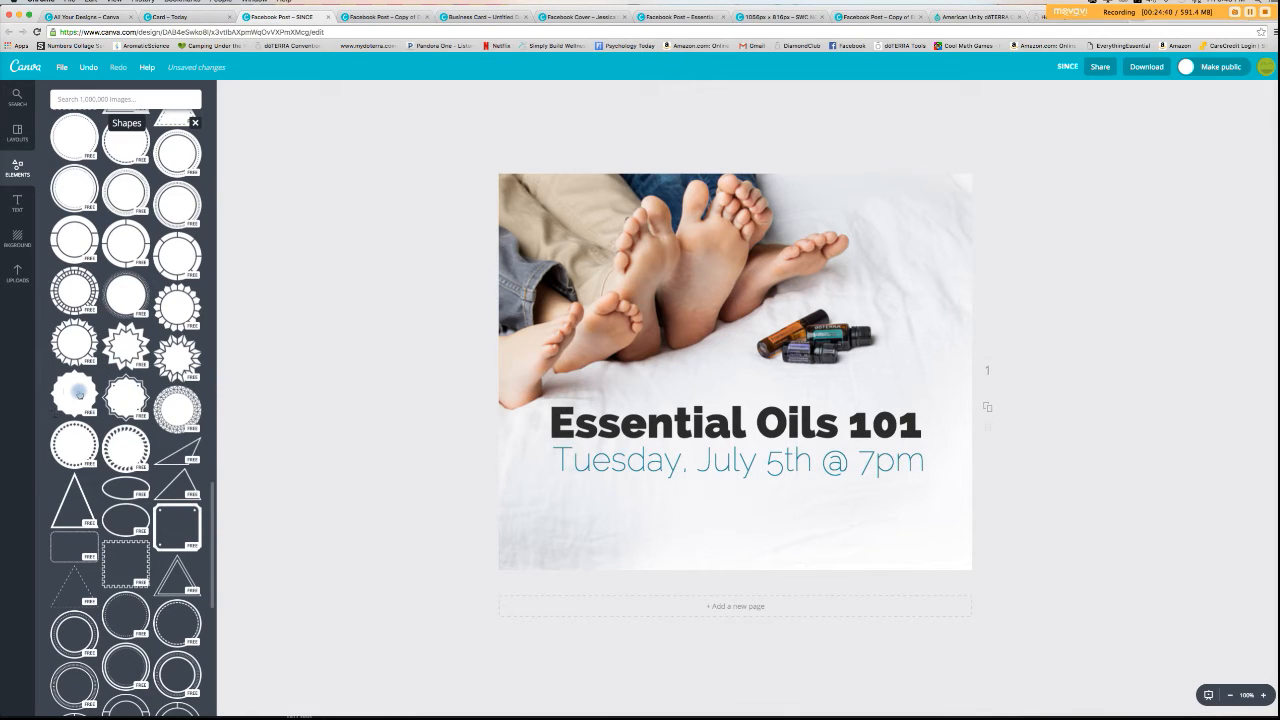
{"action": "left_click", "coordinate": [79, 394]}
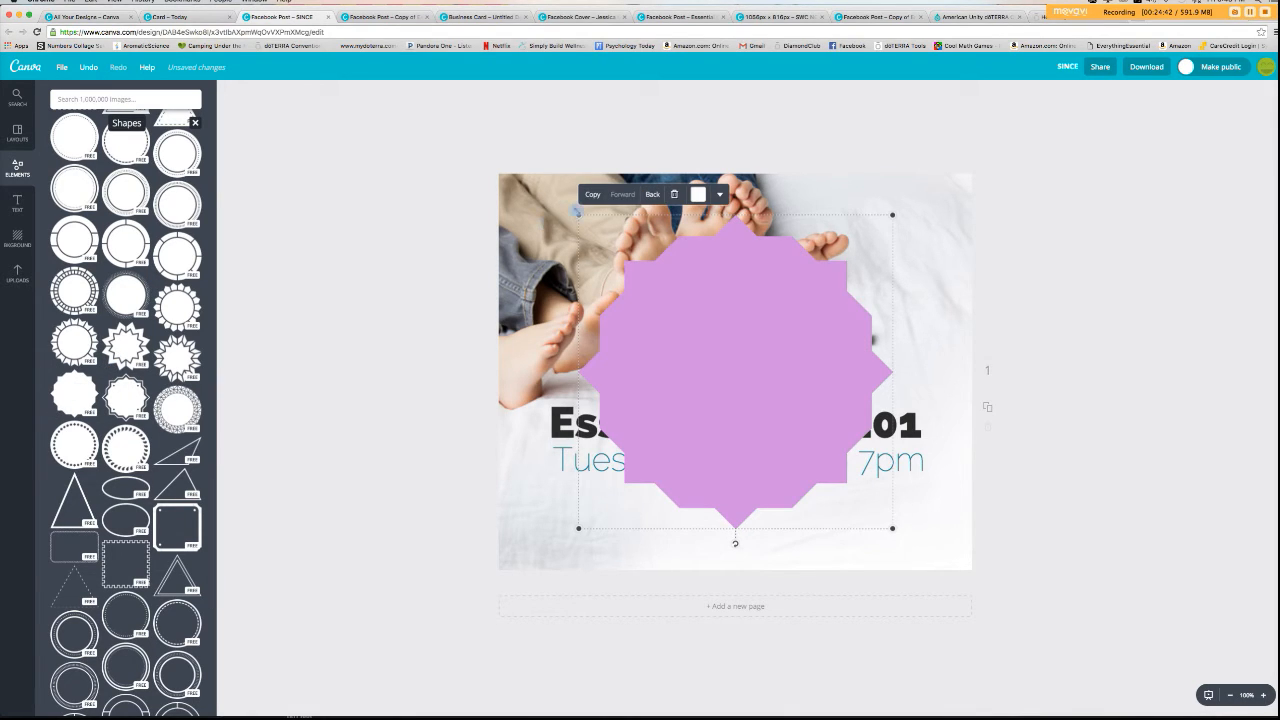
{"action": "left_click_drag", "start_coordinate": [579, 213], "coordinate": [730, 366]}
{"action": "left_click_drag", "start_coordinate": [816, 420], "coordinate": [859, 255]}
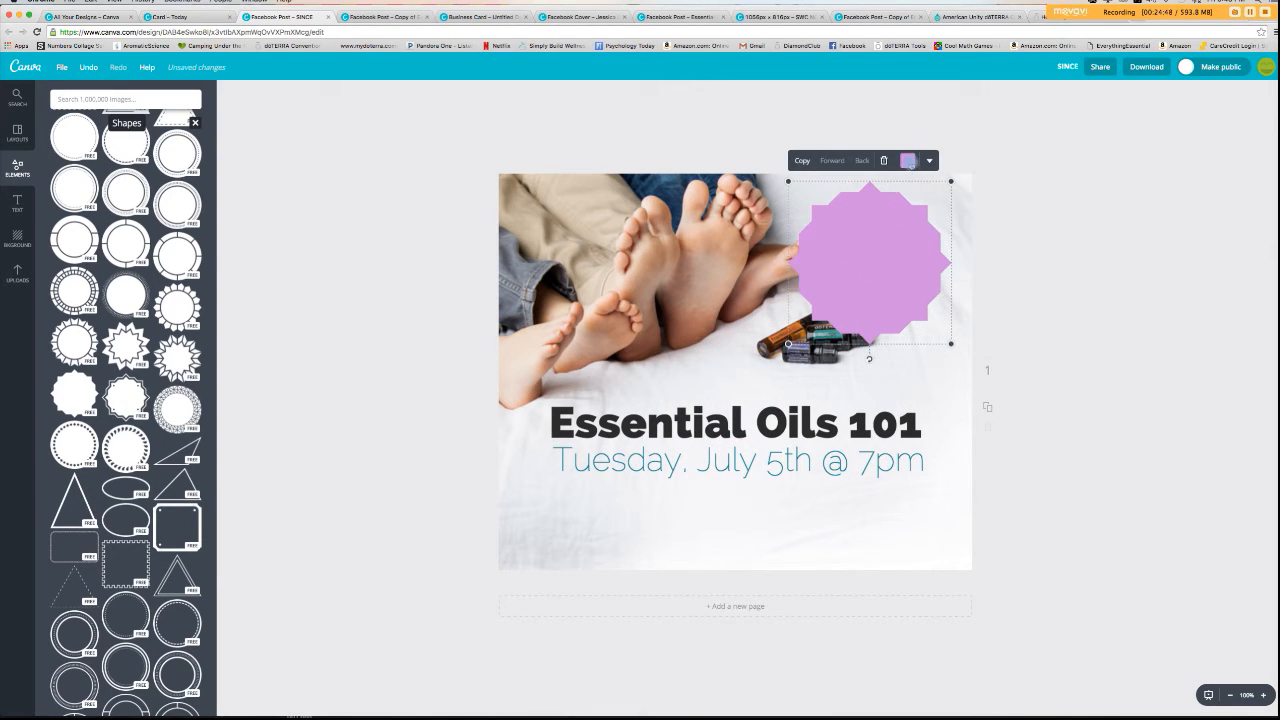
- Recolor the starburst with the teal document color that matches the date line
{"action": "left_click", "coordinate": [908, 161]}
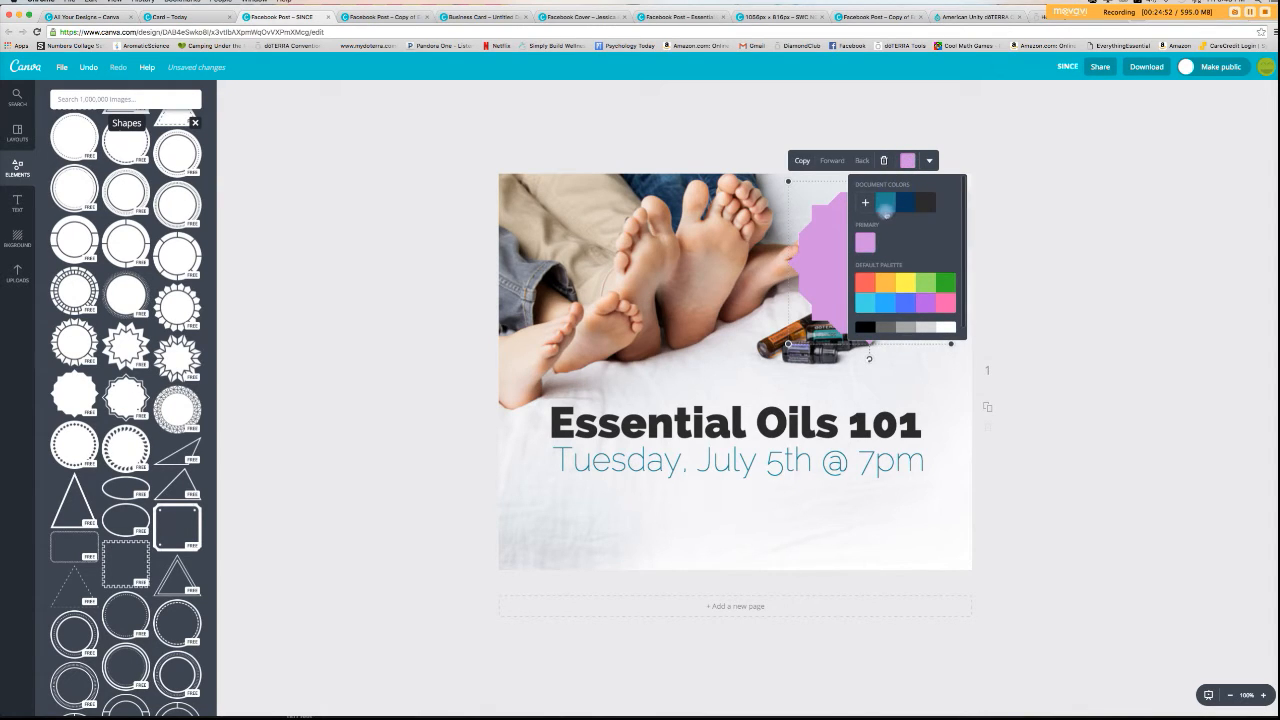
{"action": "left_click", "coordinate": [884, 207]}
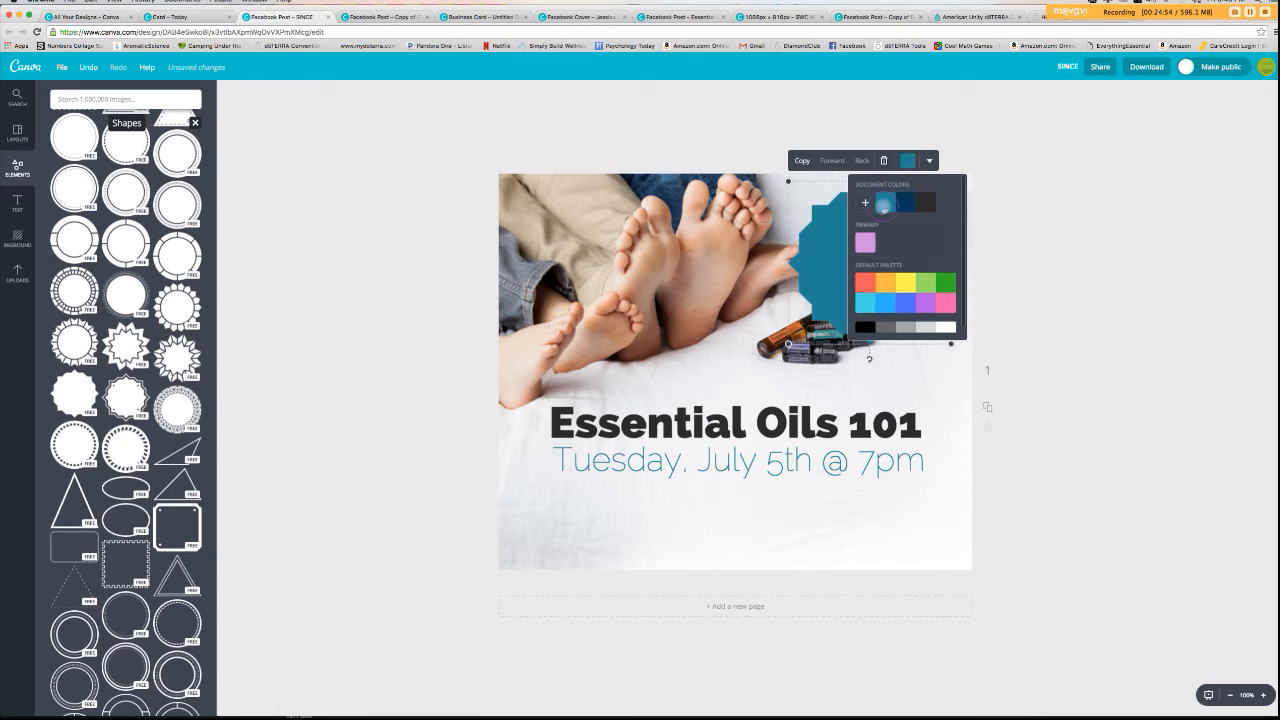
{"action": "left_click", "coordinate": [975, 228]}
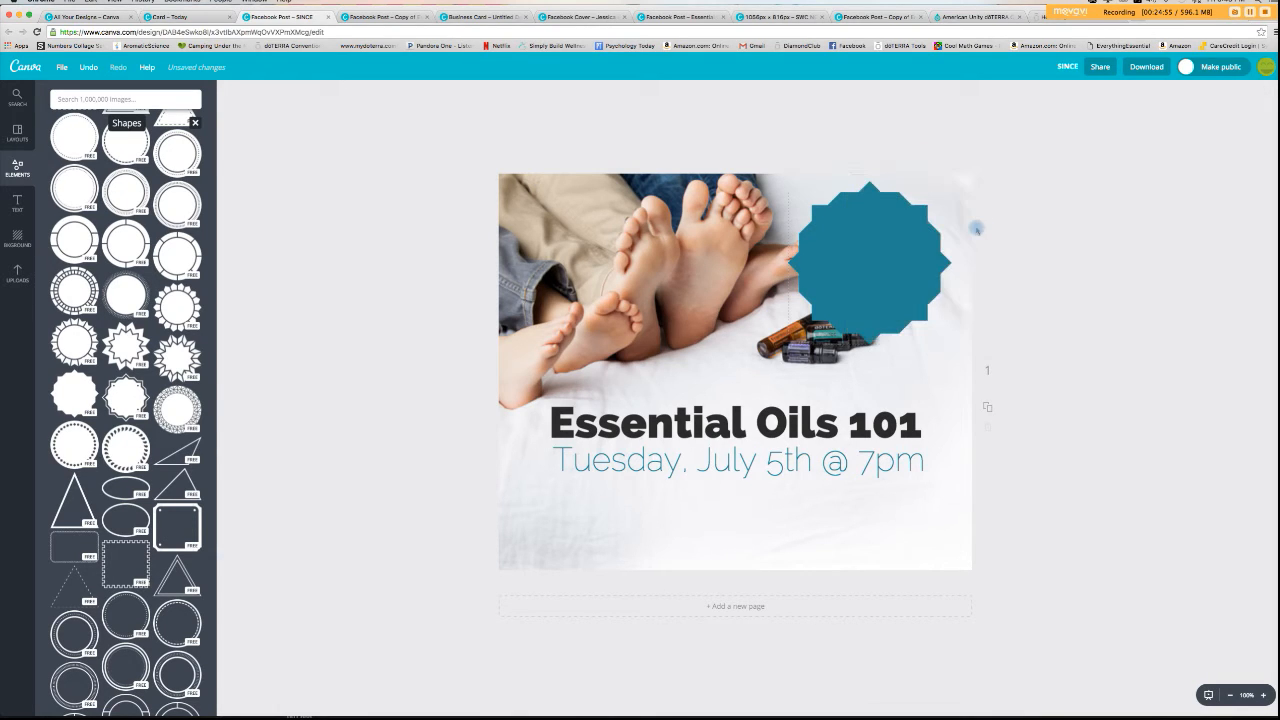
{"action": "left_click", "coordinate": [893, 293]}
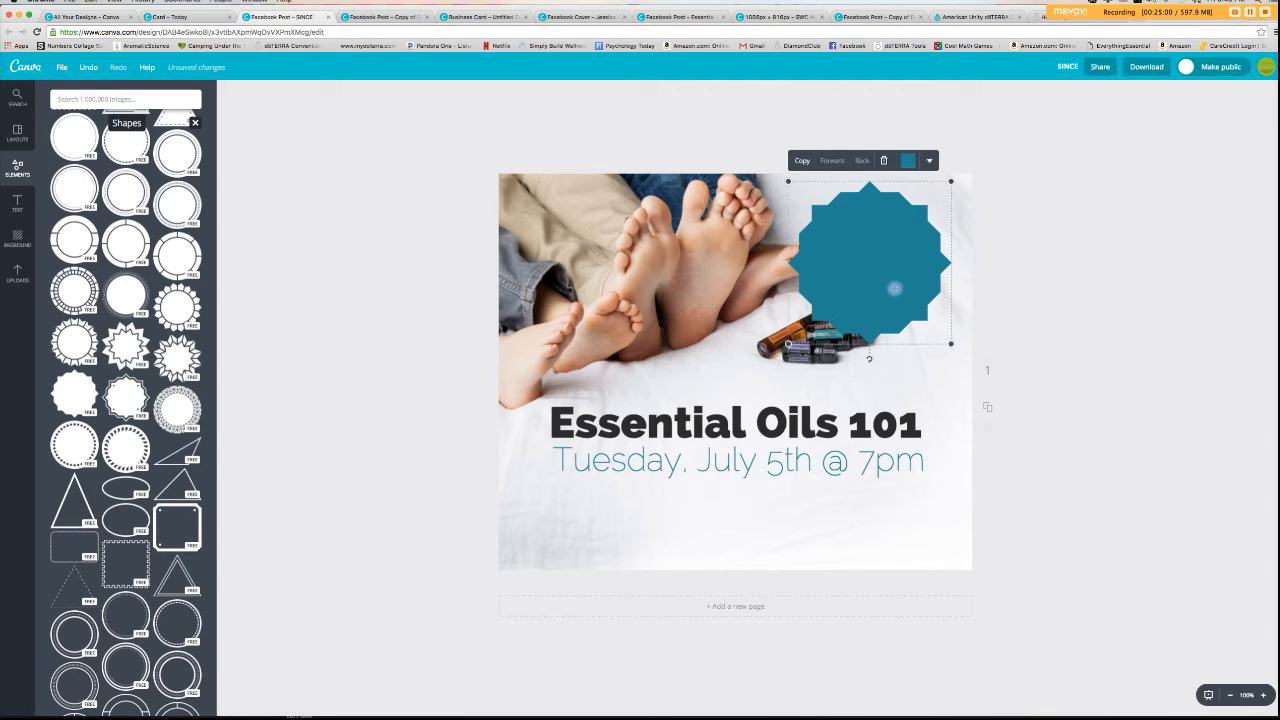
{"action": "left_click", "coordinate": [1022, 240]}
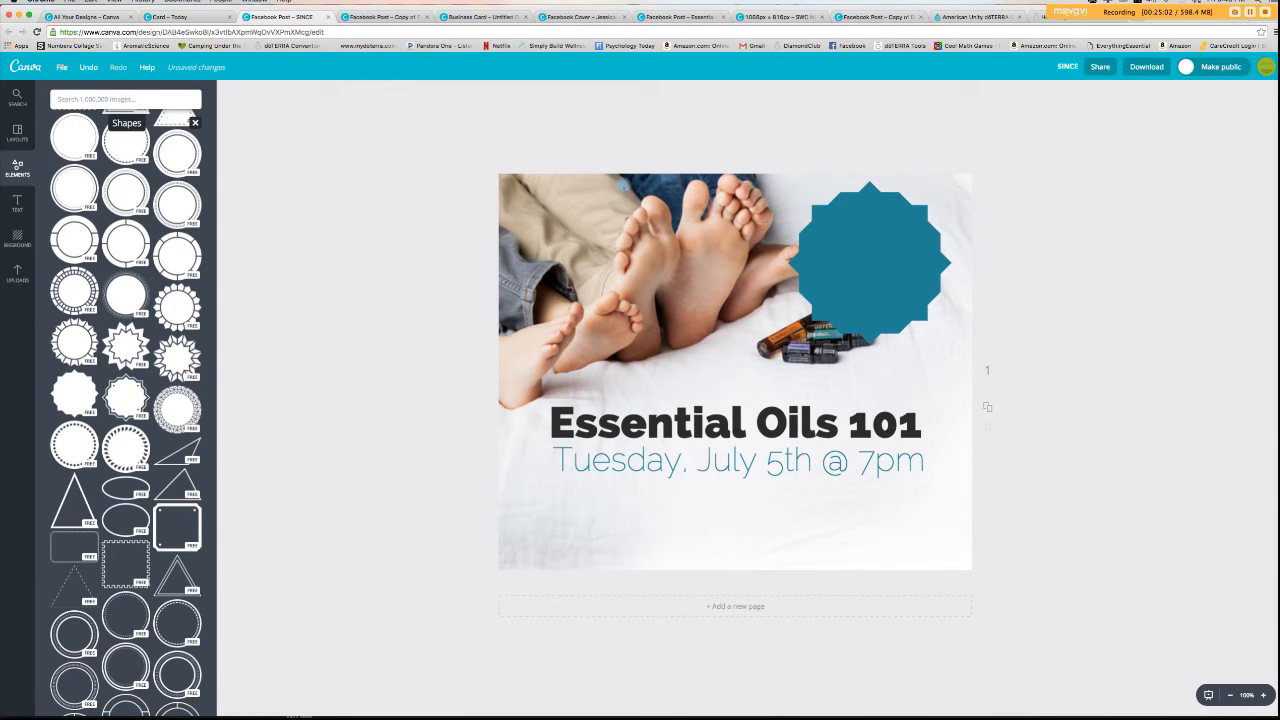
- Add a line of body text, move it onto the starburst and set its font to Allura
{"action": "left_click", "coordinate": [17, 203]}
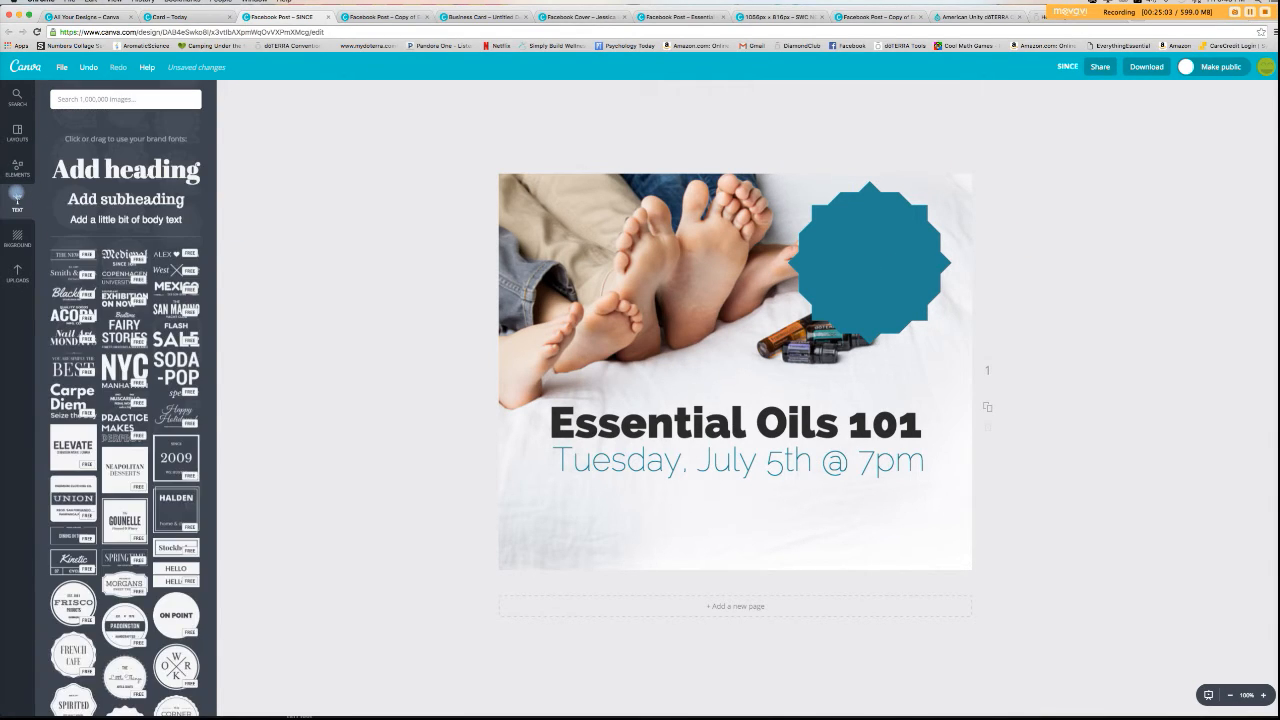
{"action": "left_click", "coordinate": [96, 205]}
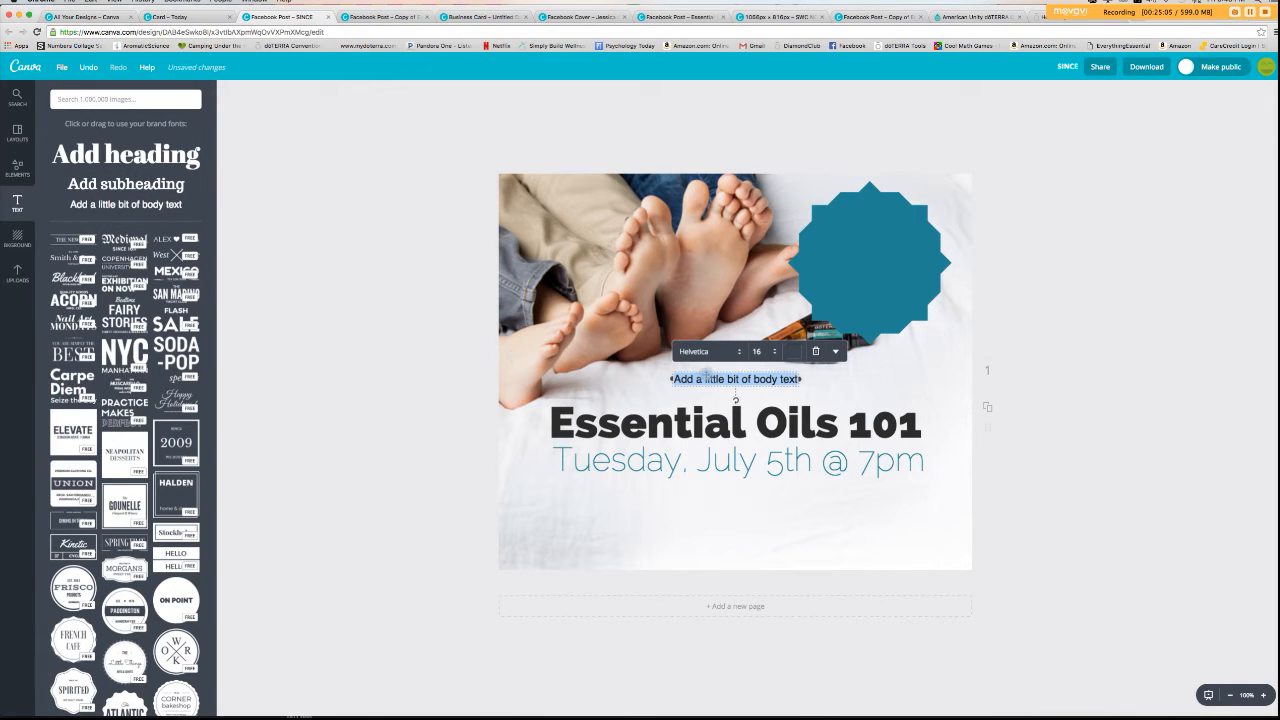
{"action": "left_click_drag", "start_coordinate": [716, 389], "coordinate": [845, 256]}
{"action": "left_click", "coordinate": [832, 218]}
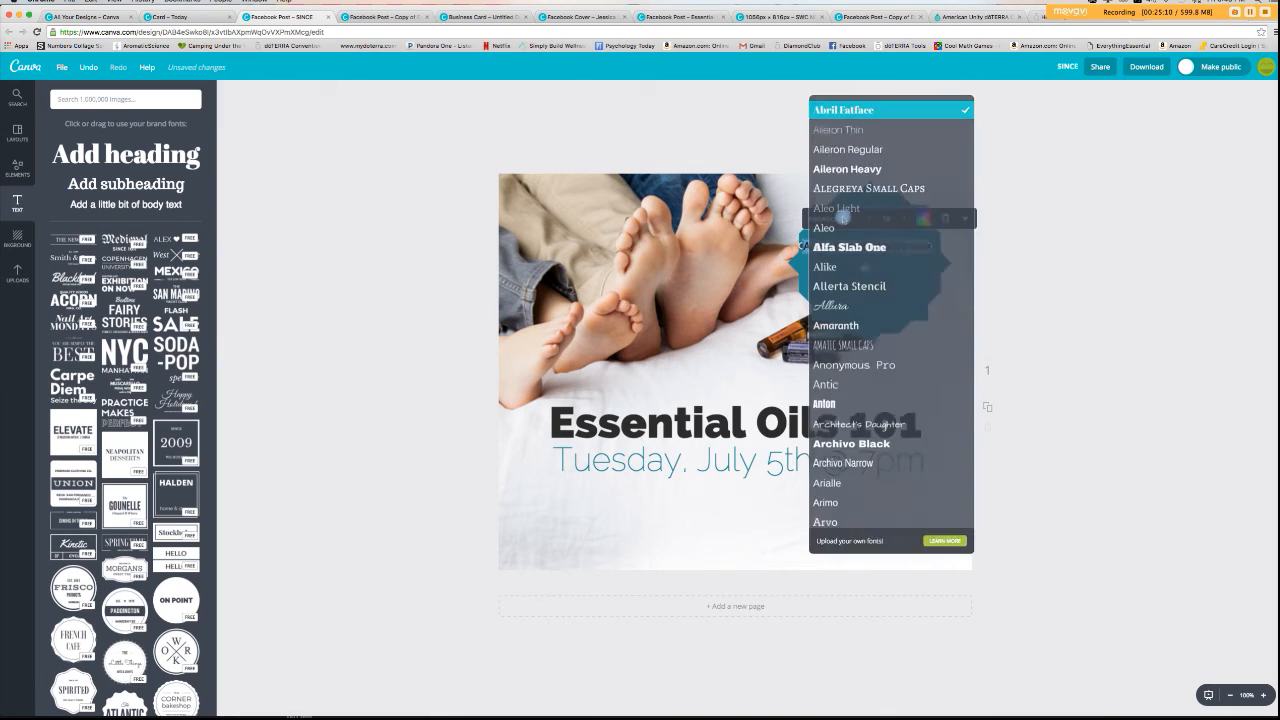
{"action": "left_click", "coordinate": [859, 307]}
- Color the body text on the starburst yellow from the default palette
{"action": "left_click", "coordinate": [923, 218]}
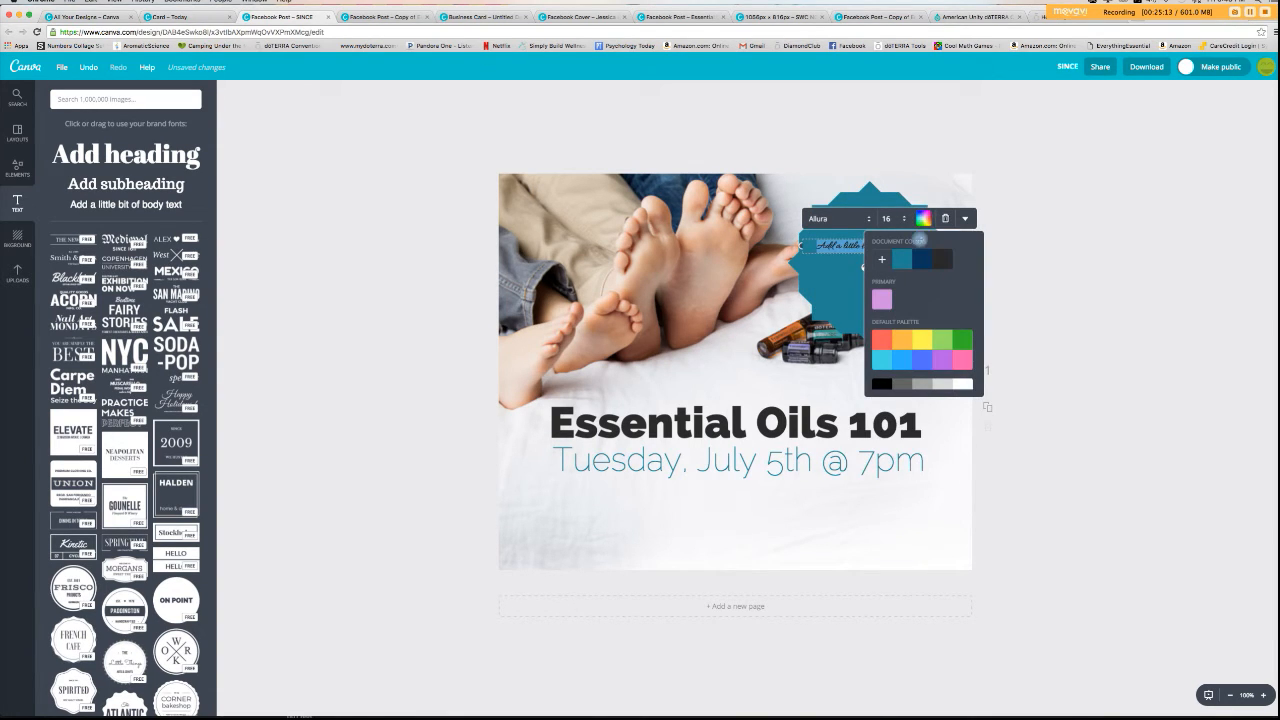
{"action": "left_click", "coordinate": [920, 340]}
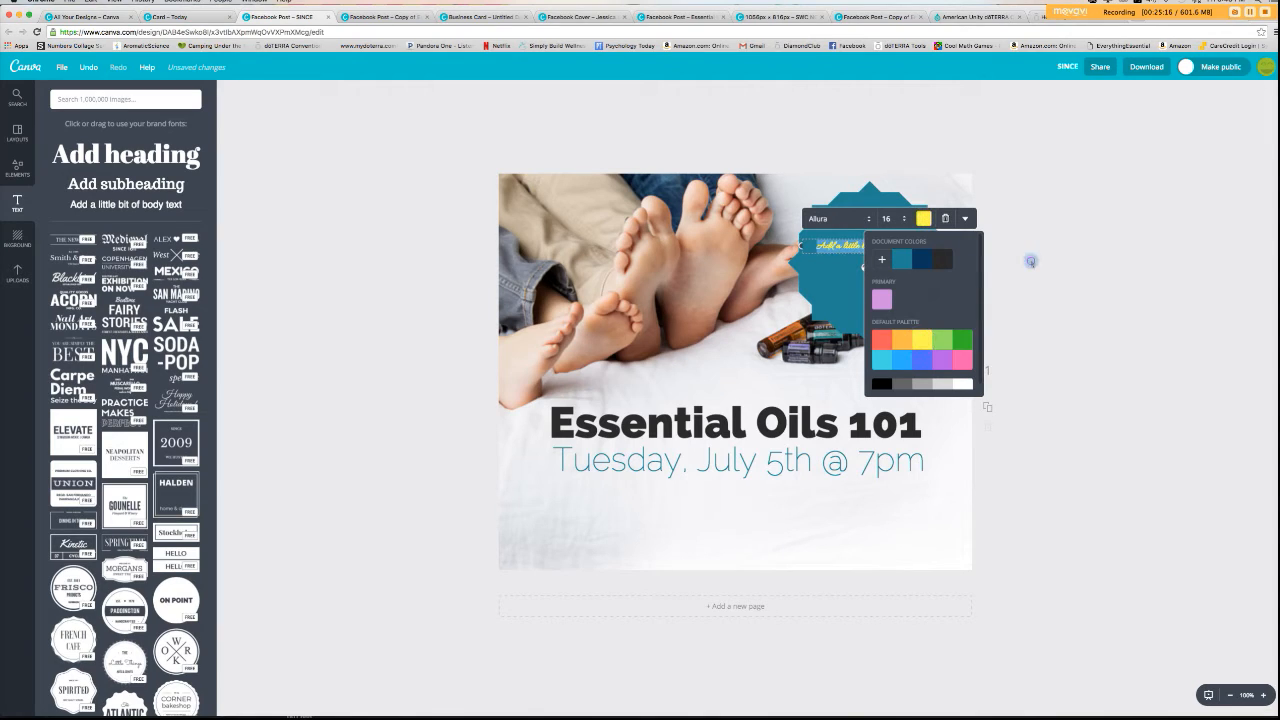
{"action": "left_click", "coordinate": [1029, 262]}
{"action": "mouse_move", "coordinate": [853, 255]}
{"action": "left_mouse_down"}
{"action": "mouse_move", "coordinate": [853, 287]}
{"action": "mouse_move", "coordinate": [855, 256]}
{"action": "left_mouse_up"}
{"action": "left_click", "coordinate": [878, 247]}
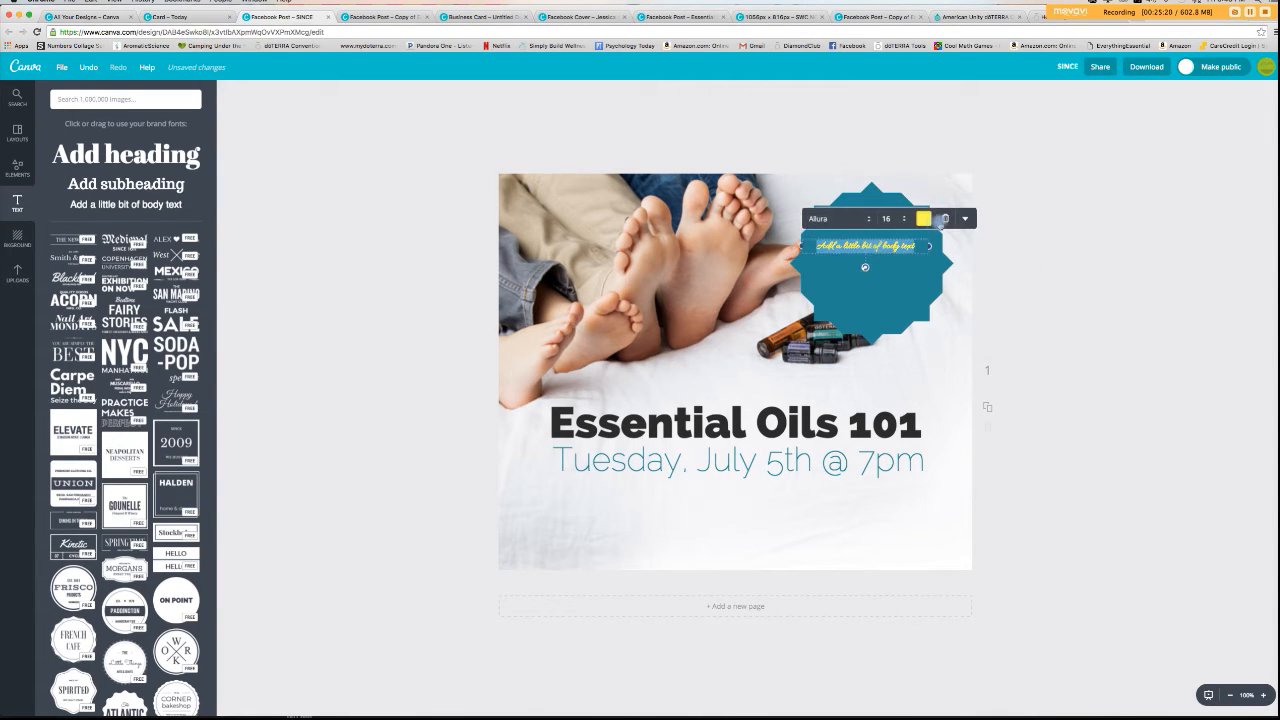
- Delete the body text line and the teal starburst from the design
{"action": "left_click", "coordinate": [947, 216]}
{"action": "left_click", "coordinate": [912, 236]}
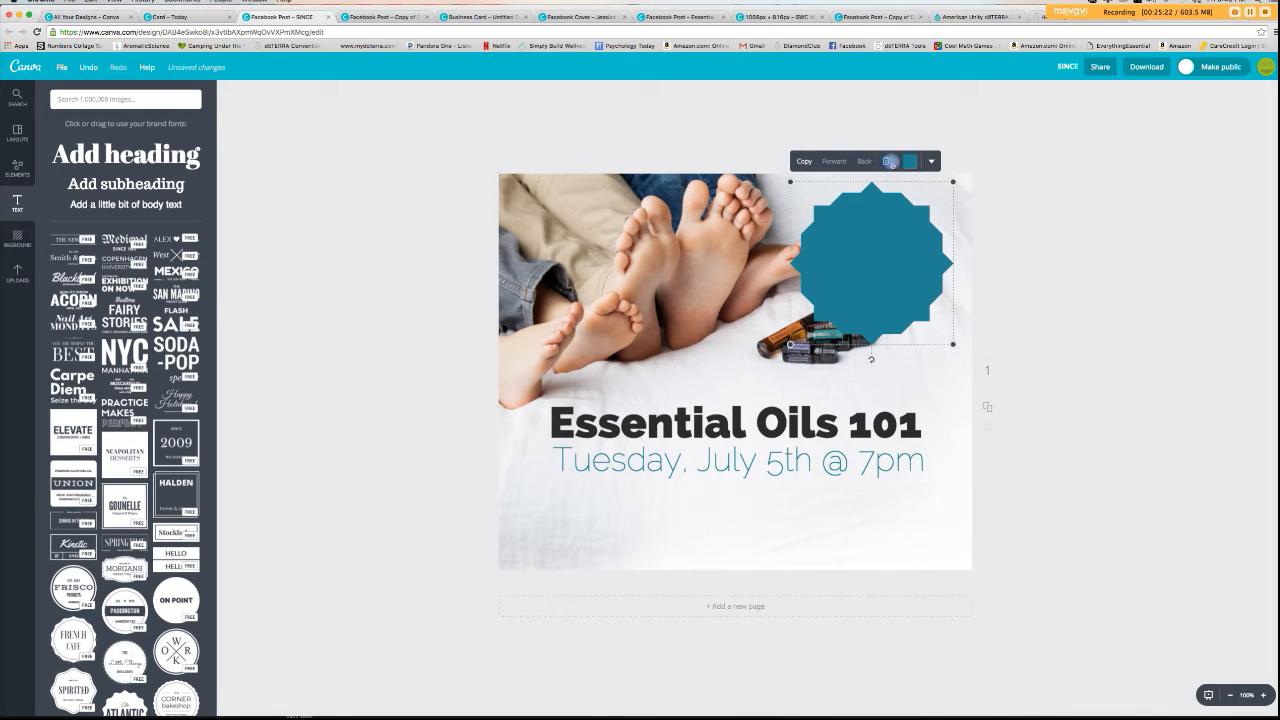
{"action": "left_click", "coordinate": [890, 163]}
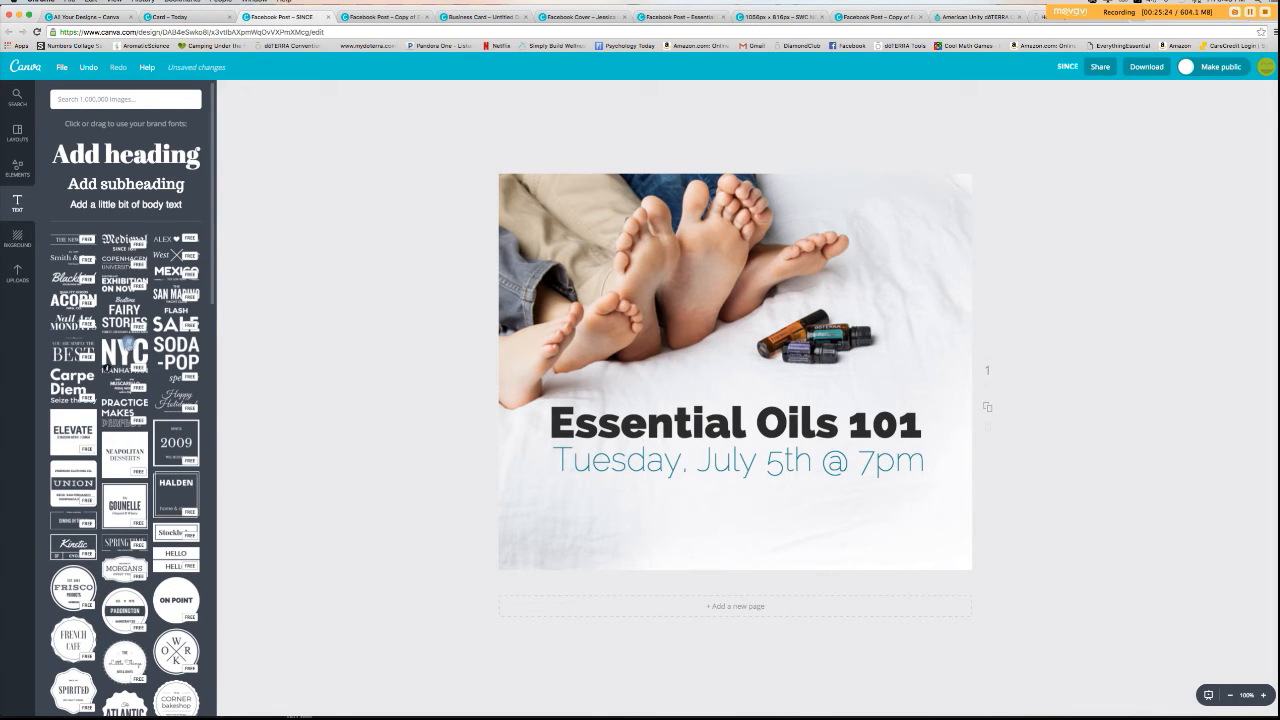
- Find the purple "Hey!" speech bubble among the ready-made text designs and add it to the page
{"action": "scroll", "coordinate": [107, 441], "scroll_direction": "down", "scroll_amount": 2}
{"action": "scroll", "coordinate": [107, 441], "scroll_direction": "down", "scroll_amount": 6}
{"action": "scroll", "coordinate": [107, 441], "scroll_direction": "down", "scroll_amount": 3}
{"action": "scroll", "coordinate": [106, 442], "scroll_direction": "down", "scroll_amount": 4}
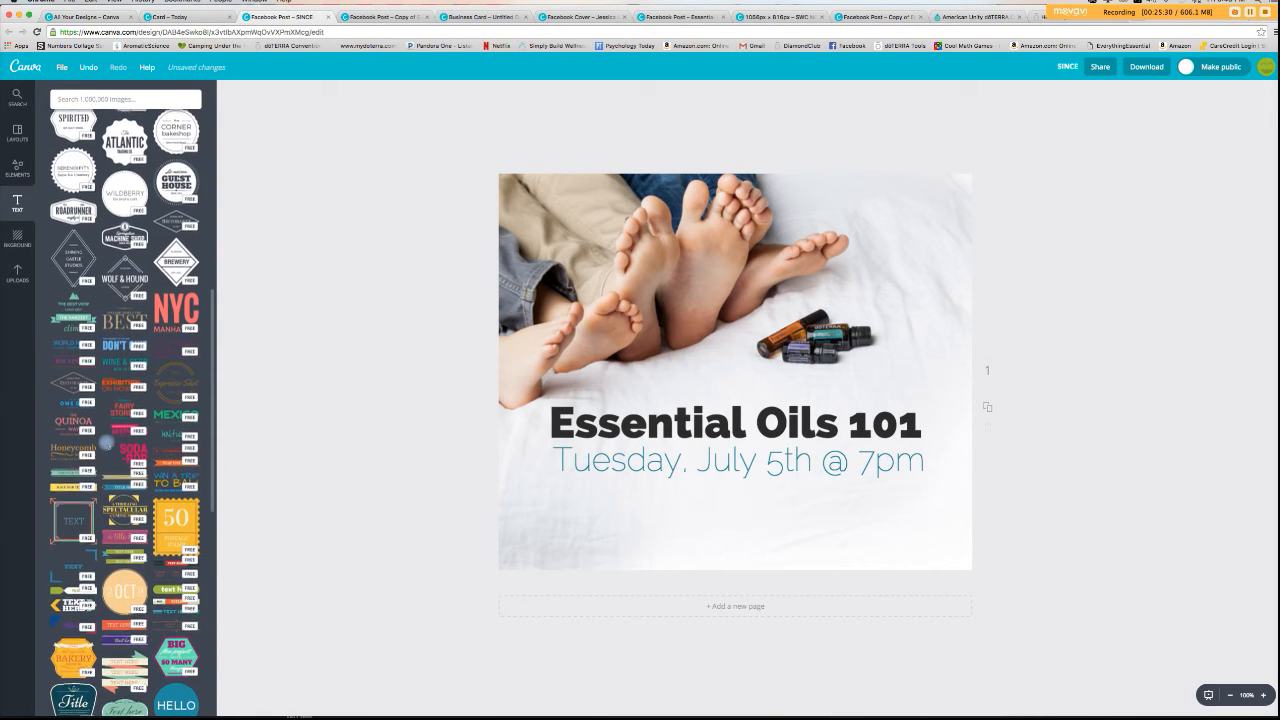
{"action": "scroll", "coordinate": [106, 450], "scroll_direction": "down", "scroll_amount": 2}
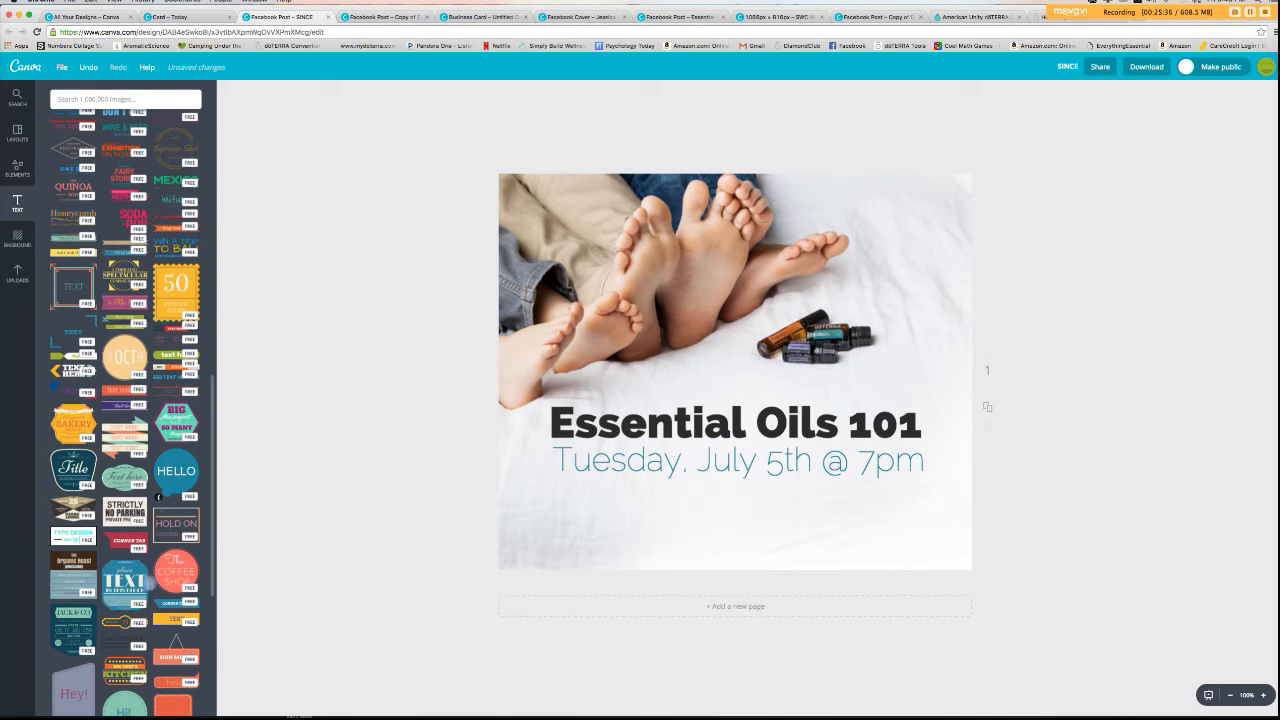
{"action": "scroll", "coordinate": [152, 590], "scroll_direction": "down", "scroll_amount": 3}
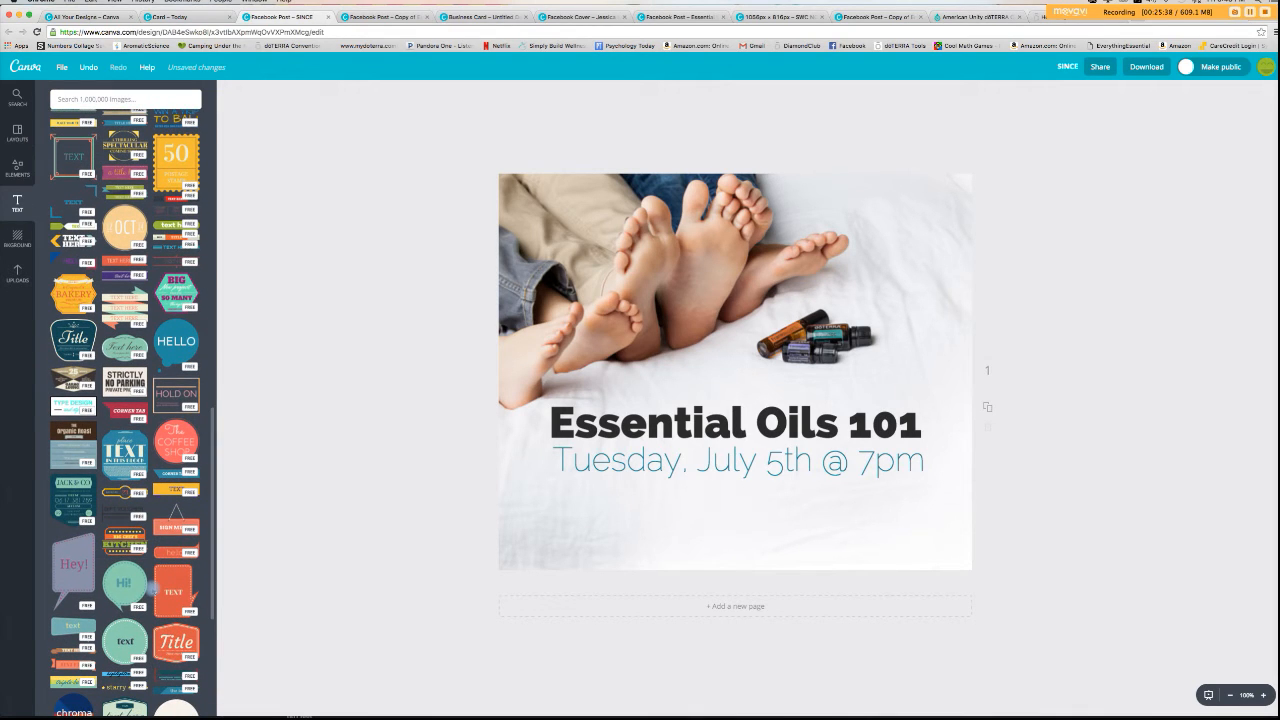
{"action": "scroll", "coordinate": [152, 590], "scroll_direction": "down", "scroll_amount": 3}
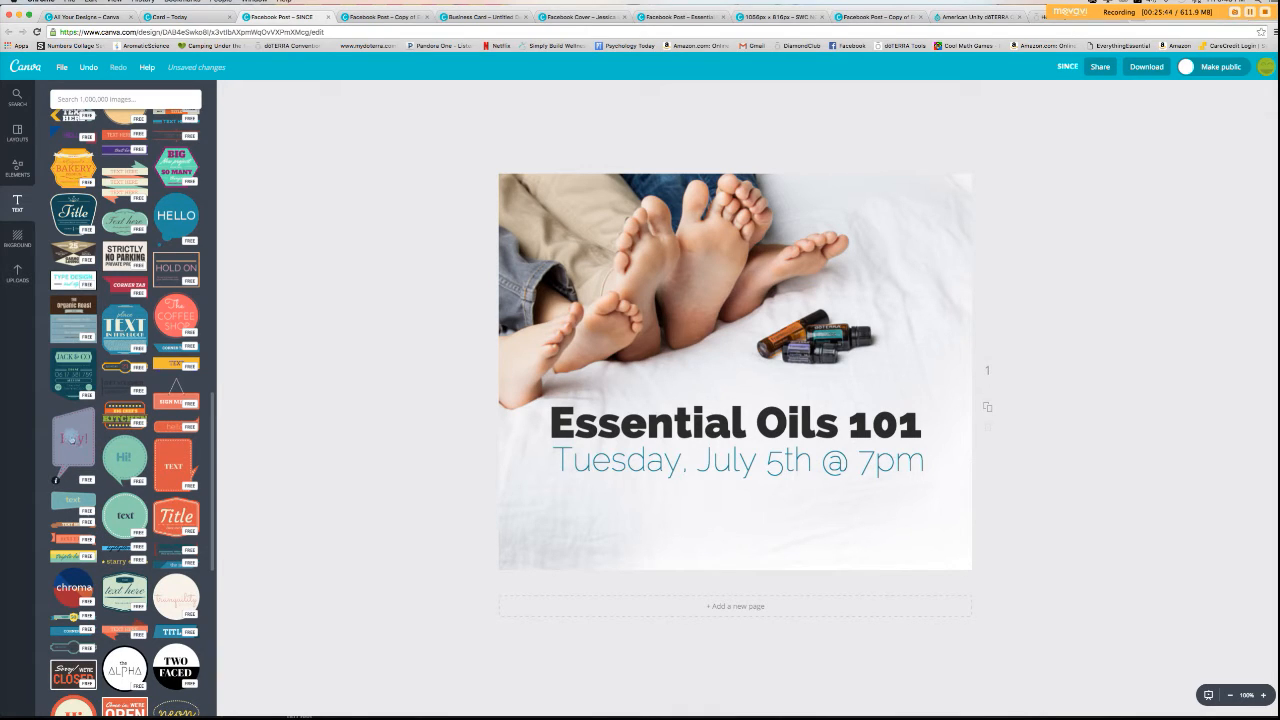
{"action": "left_click", "coordinate": [70, 436]}
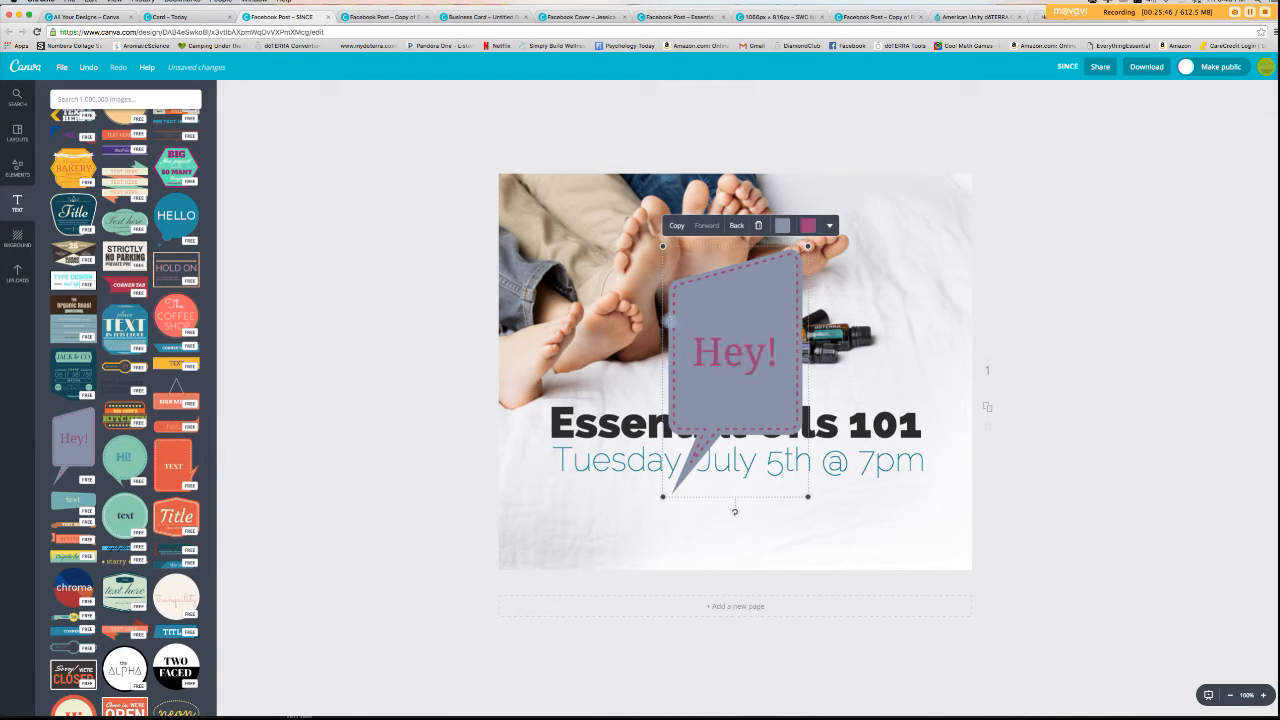
- Shrink the speech bubble and place it in the photo's upper right, with its tail just above the oil bottles
{"action": "left_click_drag", "start_coordinate": [664, 245], "coordinate": [728, 306]}
{"action": "left_click_drag", "start_coordinate": [756, 352], "coordinate": [893, 216]}
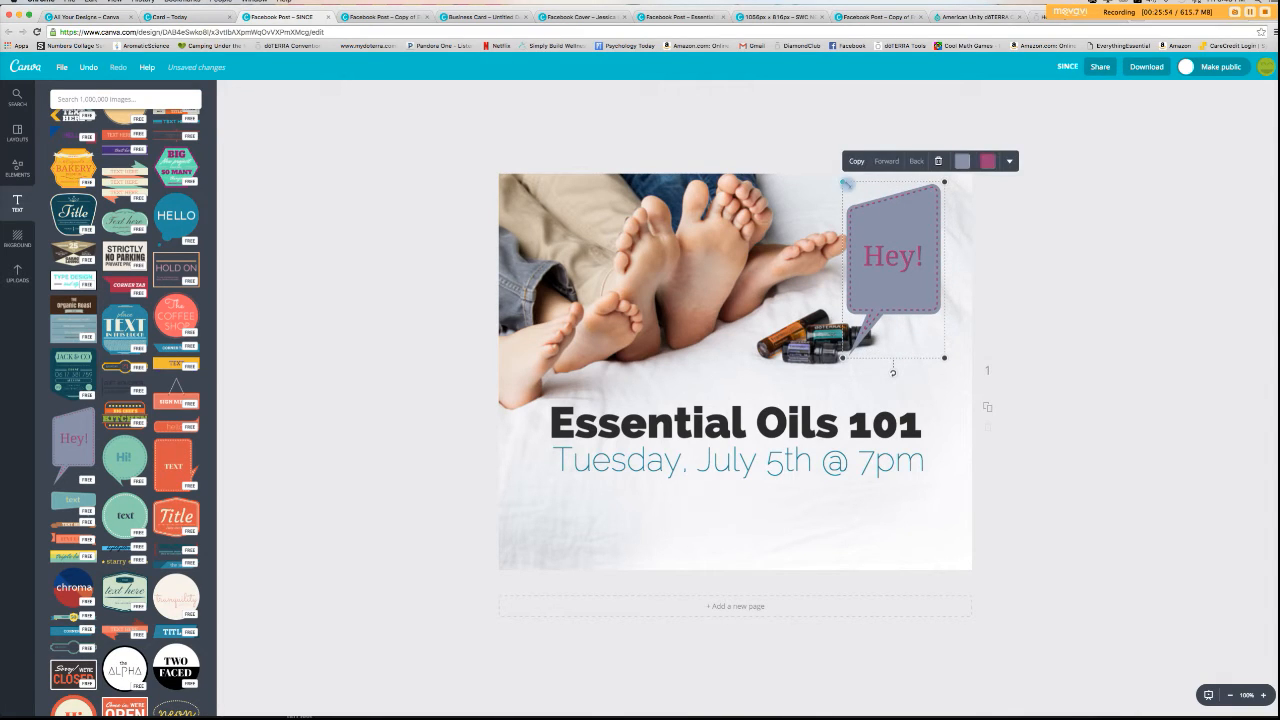
{"action": "left_click_drag", "start_coordinate": [845, 181], "coordinate": [863, 194]}
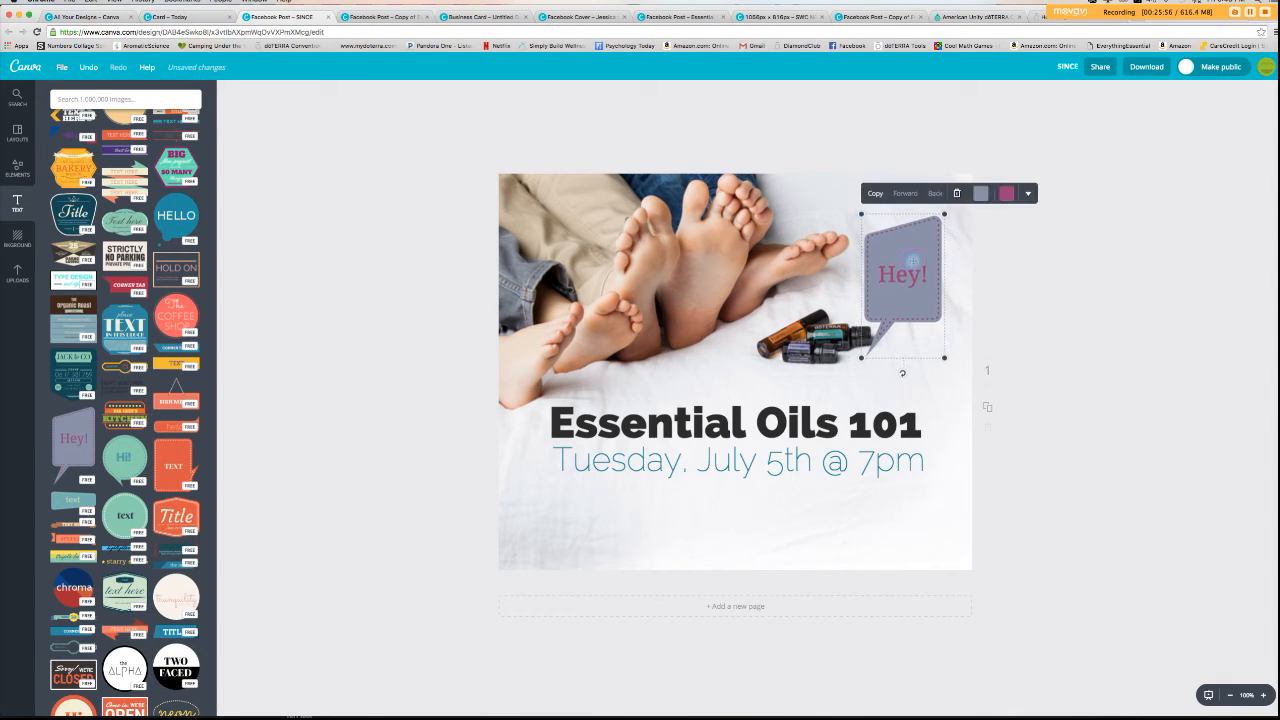
{"action": "left_click_drag", "start_coordinate": [913, 241], "coordinate": [904, 242]}
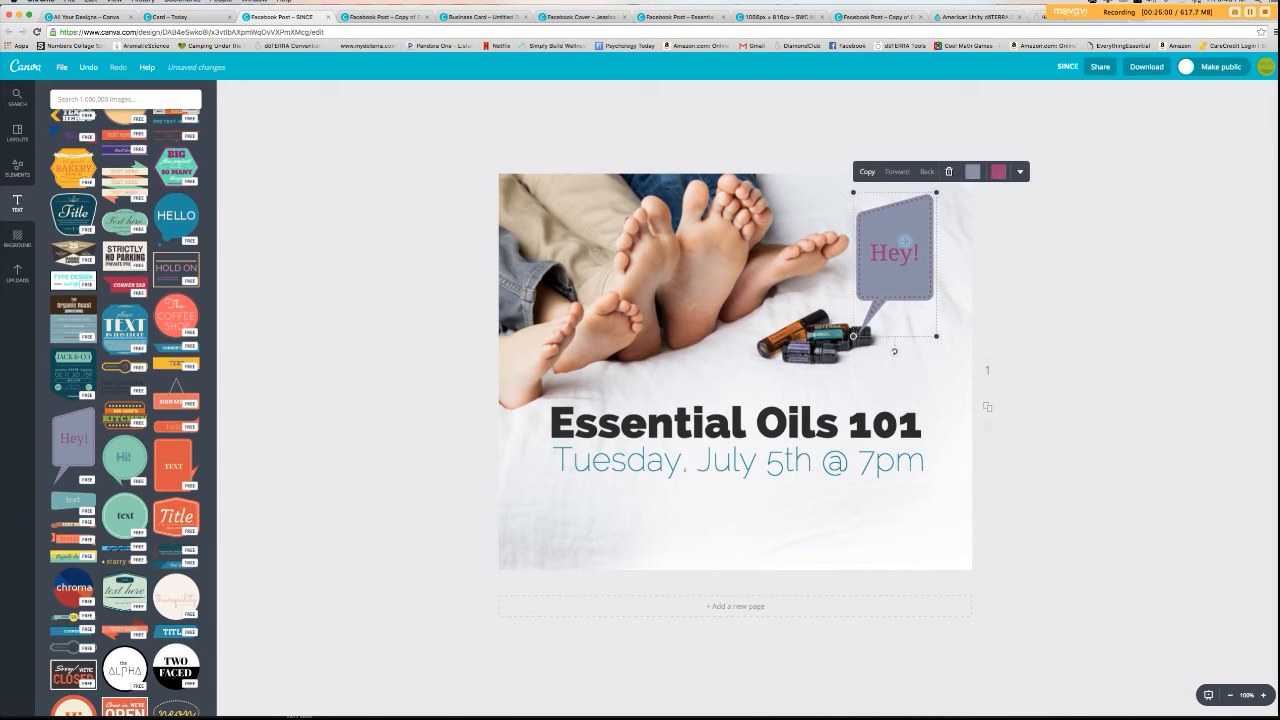
{"action": "left_click", "coordinate": [972, 172]}
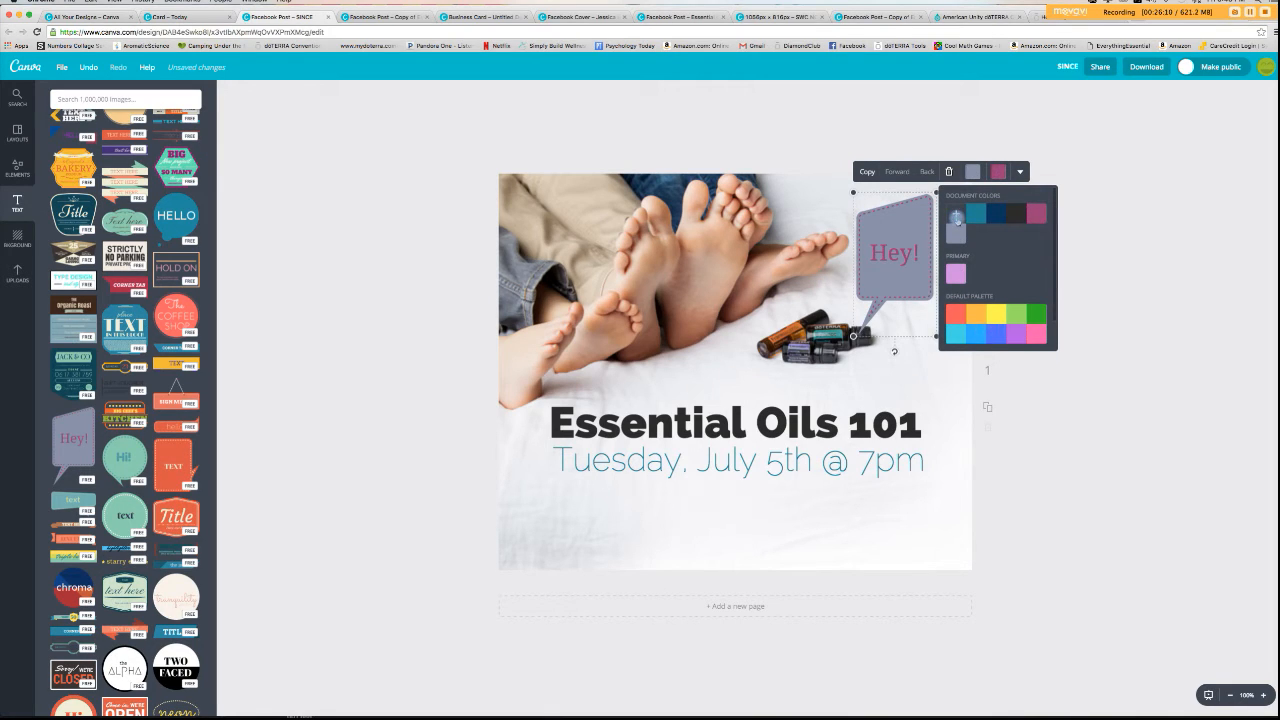
{"action": "left_click", "coordinate": [956, 214]}
{"action": "left_click", "coordinate": [1026, 347]}
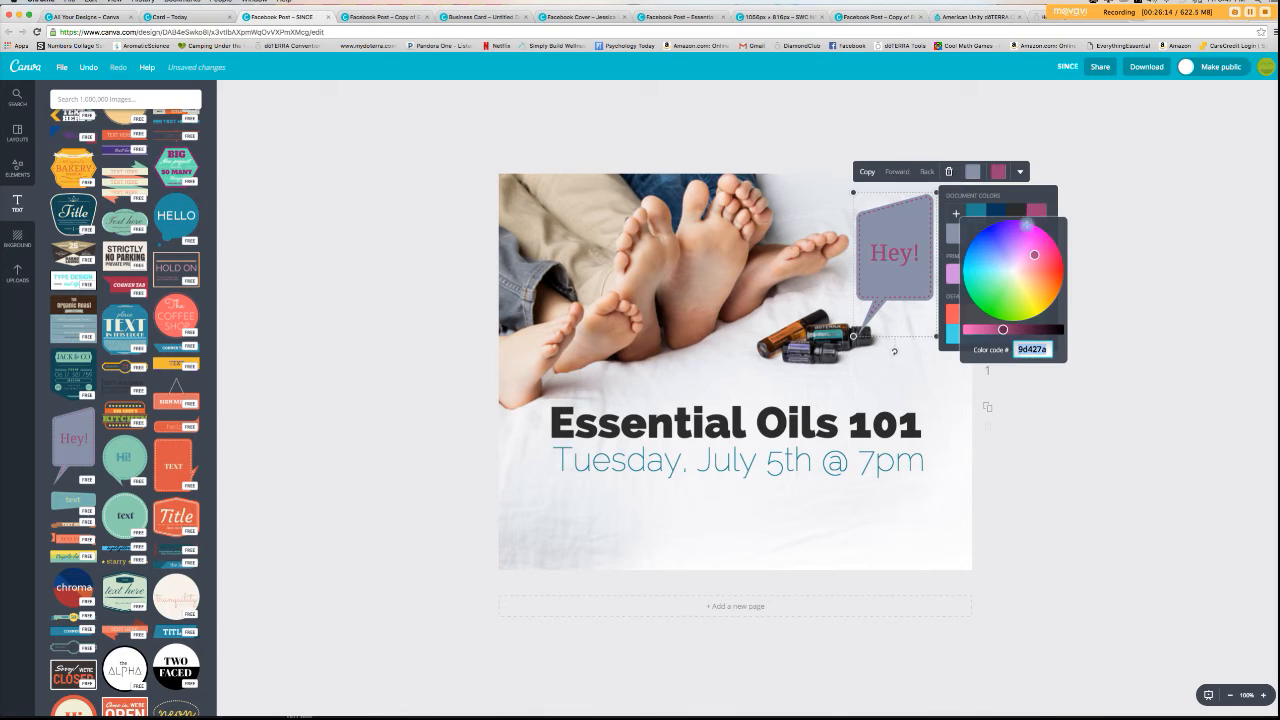
{"action": "left_click", "coordinate": [1115, 214]}
- Set the color of the "Hey!" text in the speech bubble to white with code ffffff
{"action": "left_click", "coordinate": [883, 194]}
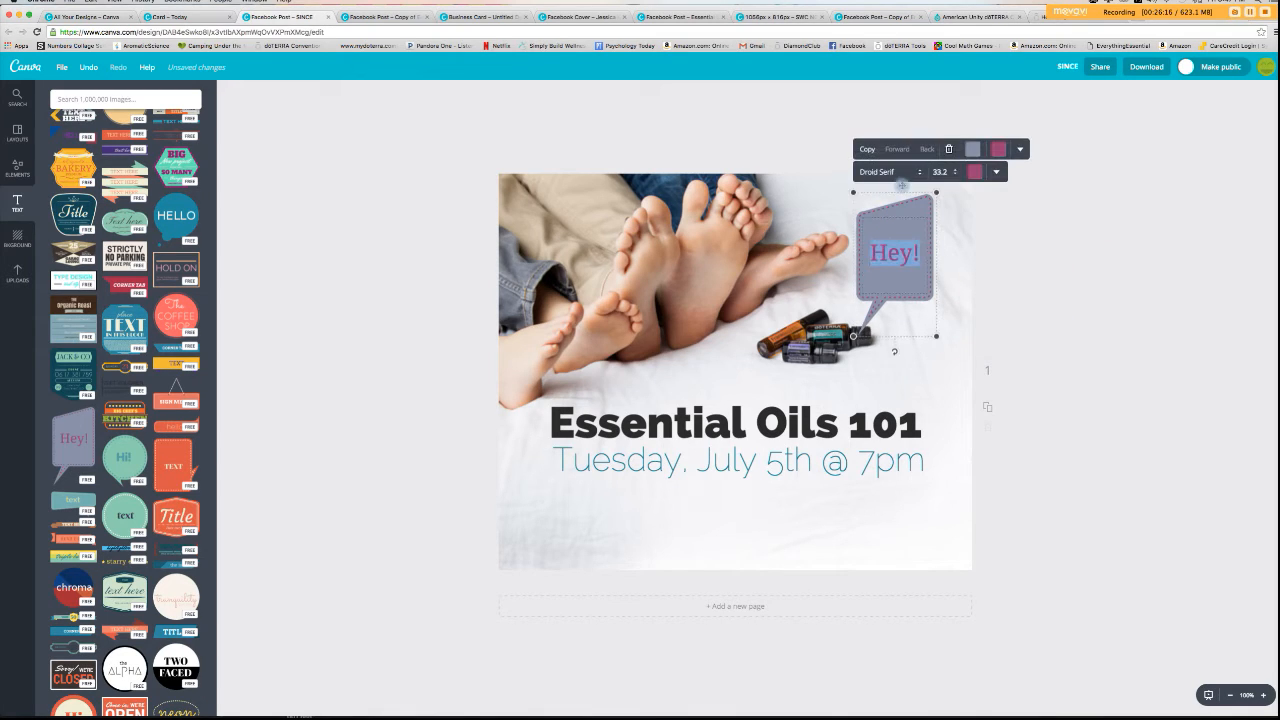
{"action": "left_click", "coordinate": [968, 149]}
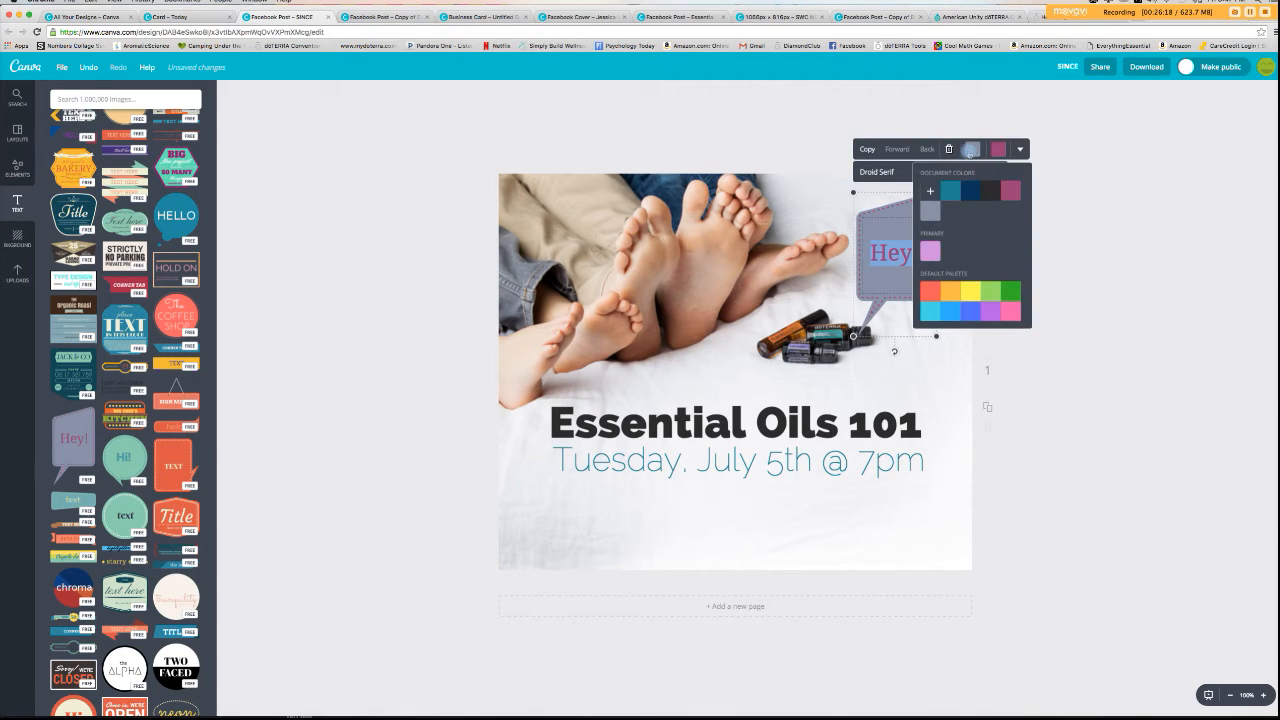
{"action": "left_click", "coordinate": [968, 149]}
{"action": "left_click", "coordinate": [974, 172]}
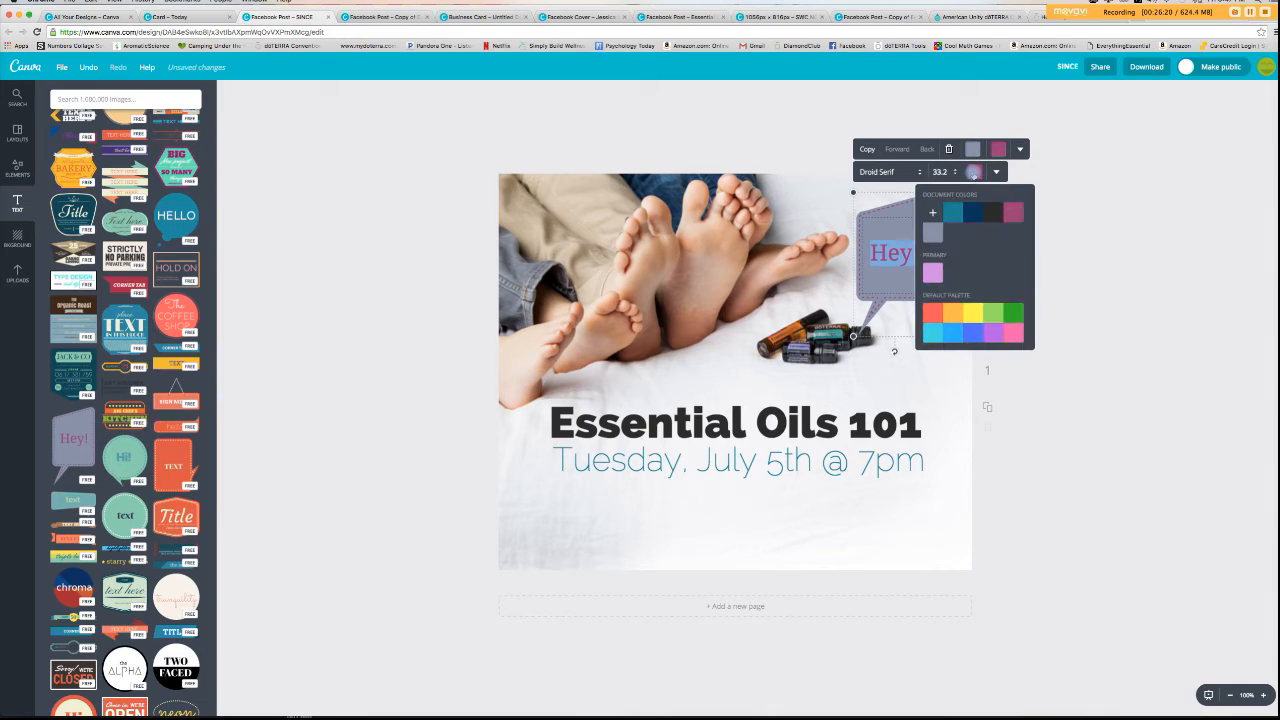
{"action": "left_click", "coordinate": [932, 213]}
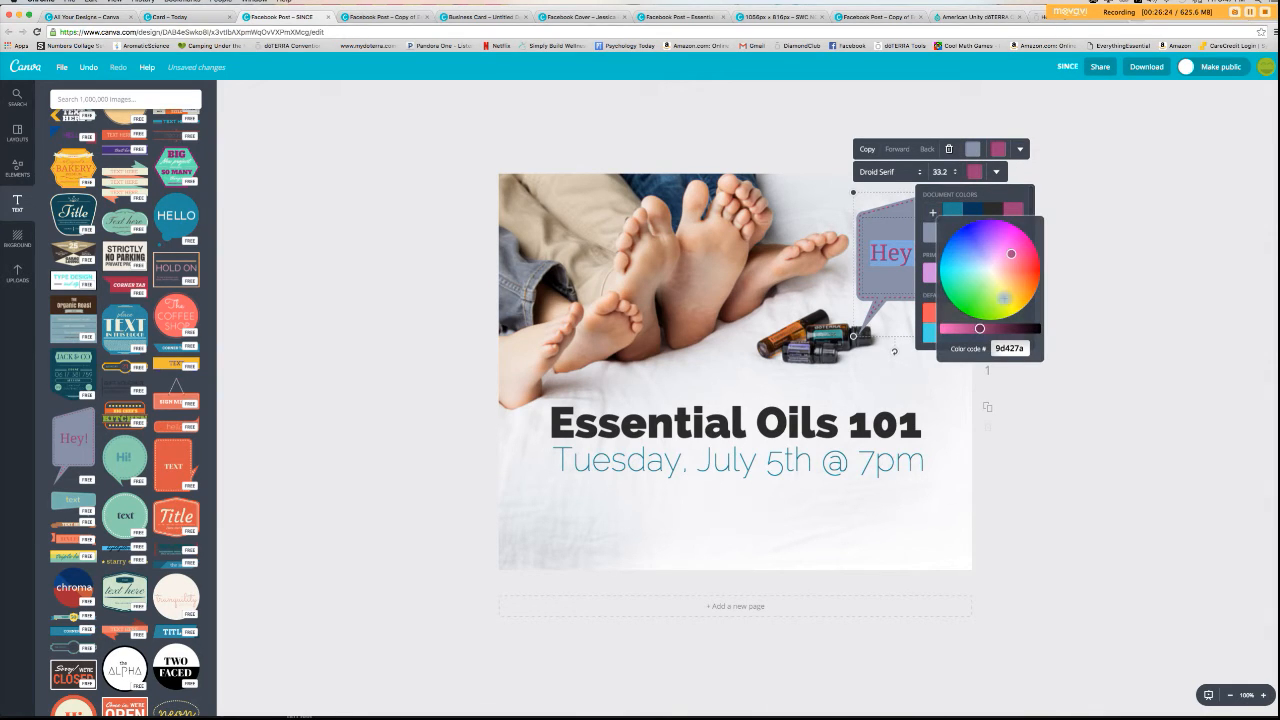
{"action": "left_click", "coordinate": [1010, 347]}
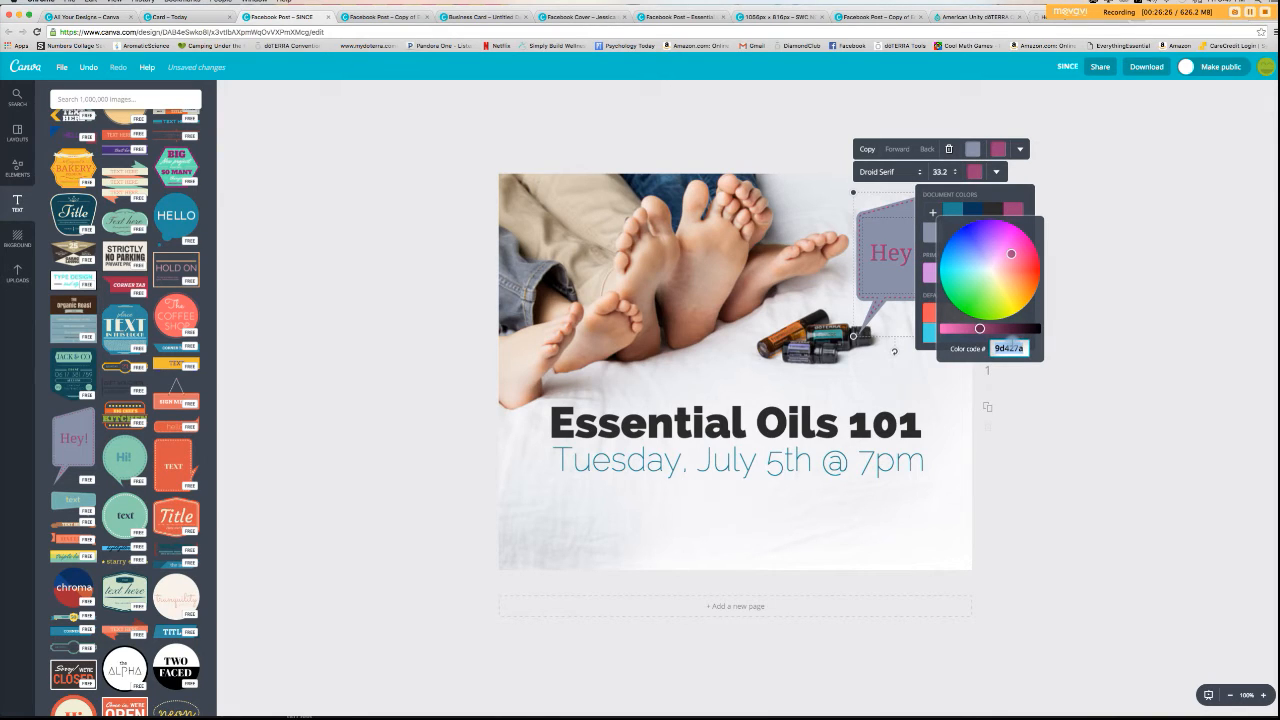
{"action": "type", "text": "ffffff"}
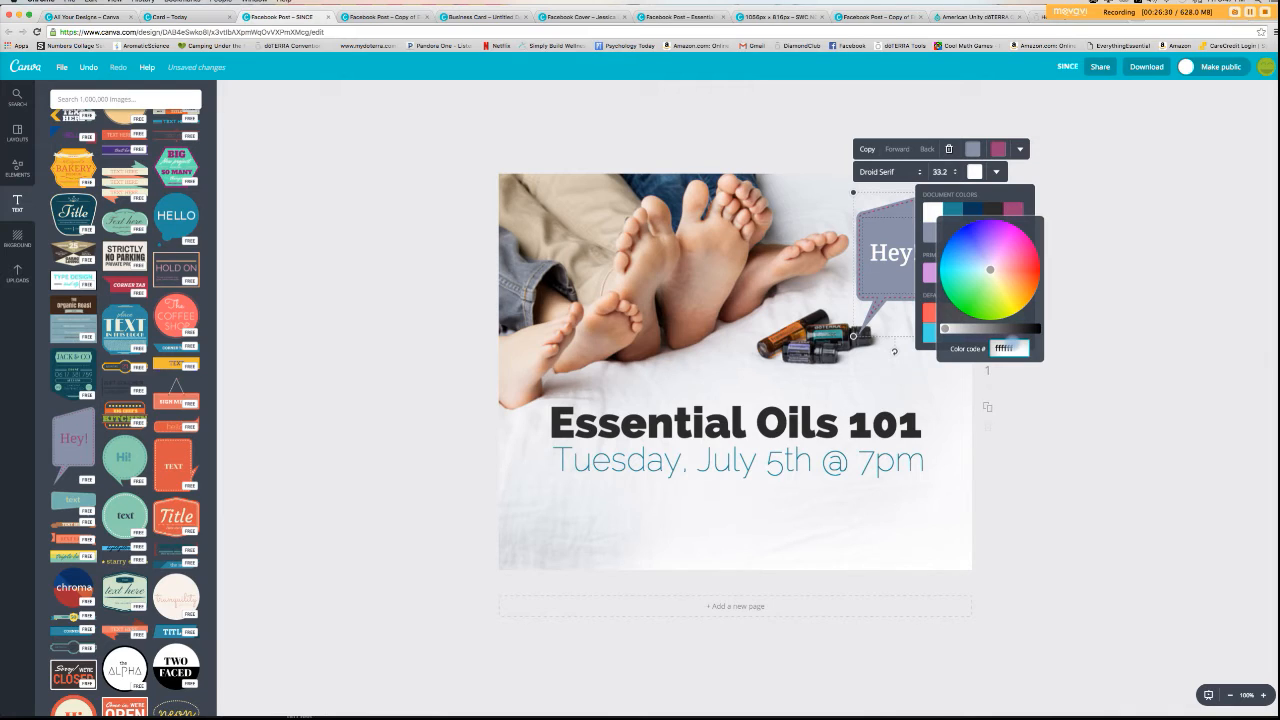
- Set the speech bubble's dashed outline color to white with code ffffff
{"action": "key", "text": "Return"}
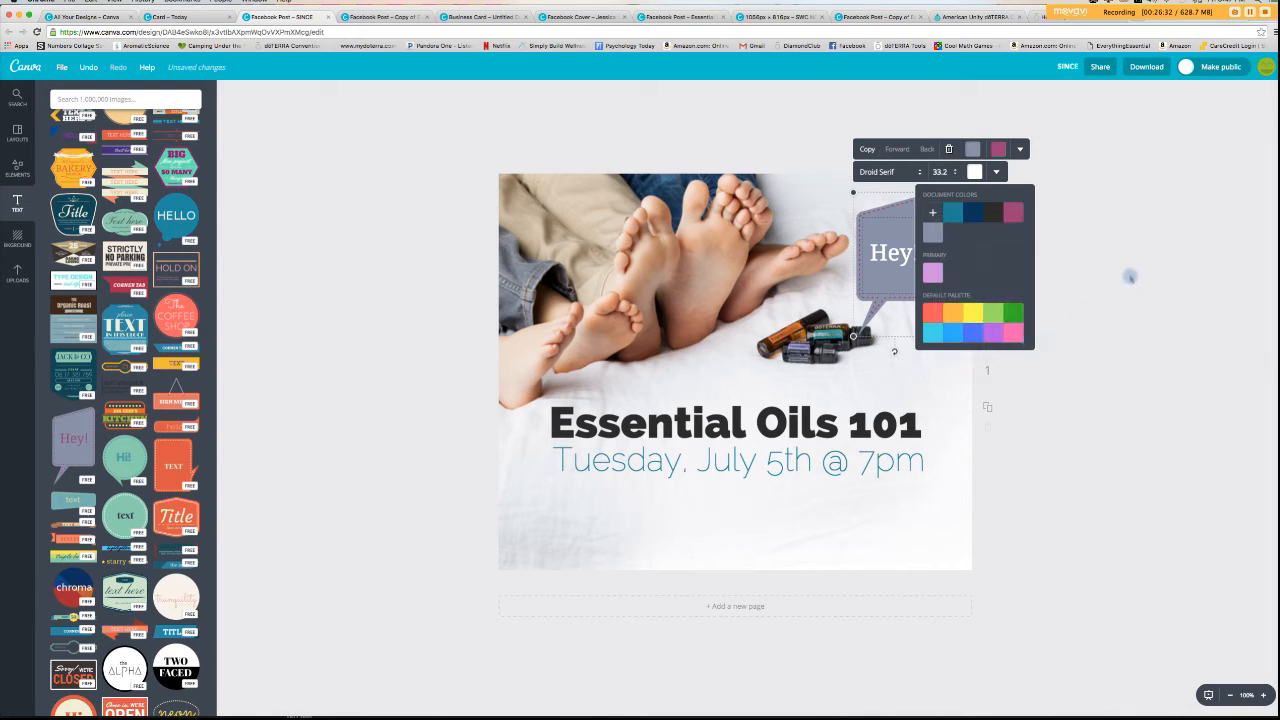
{"action": "left_click", "coordinate": [974, 175]}
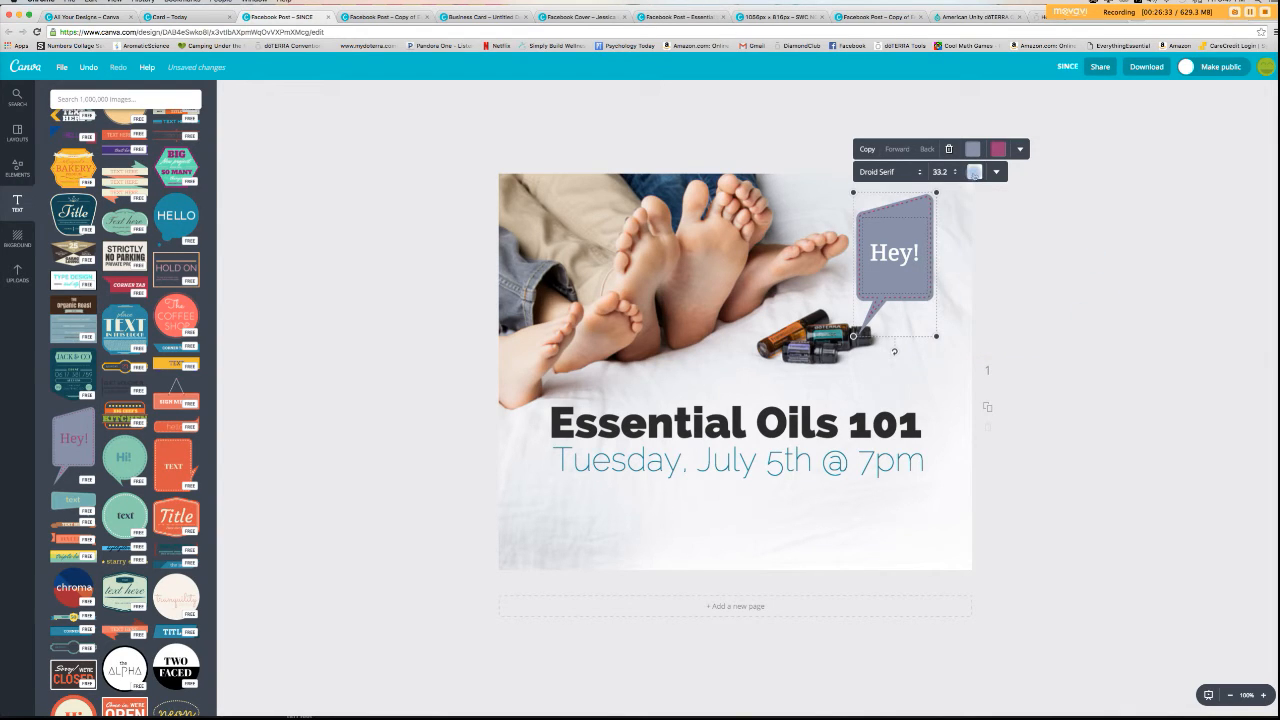
{"action": "left_click", "coordinate": [972, 149]}
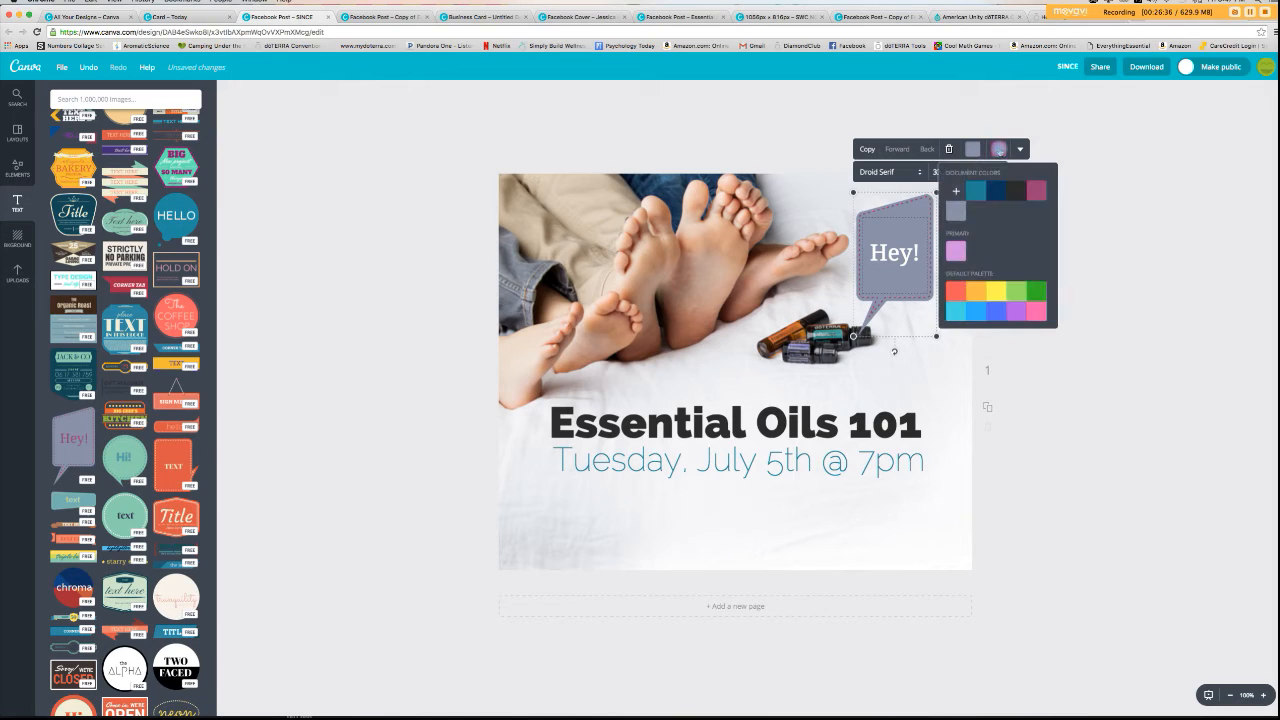
{"action": "left_click", "coordinate": [953, 190]}
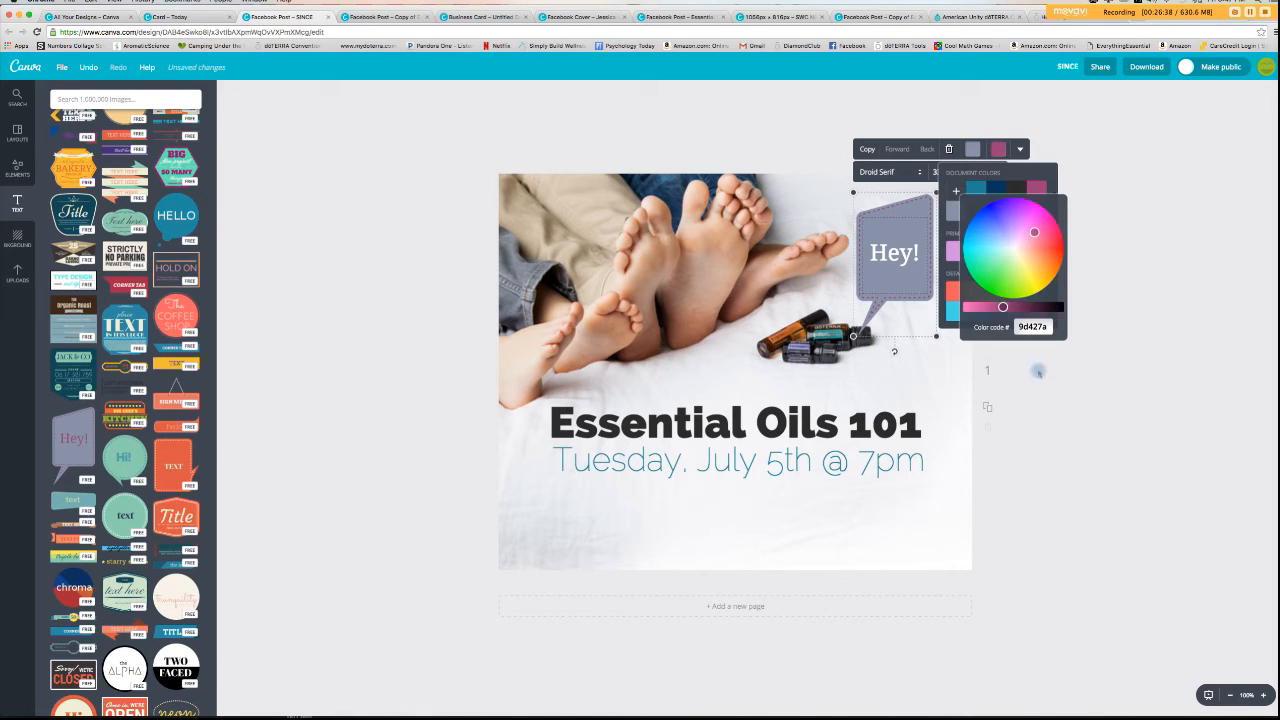
{"action": "left_click", "coordinate": [1033, 327]}
{"action": "type", "text": "fffff"}
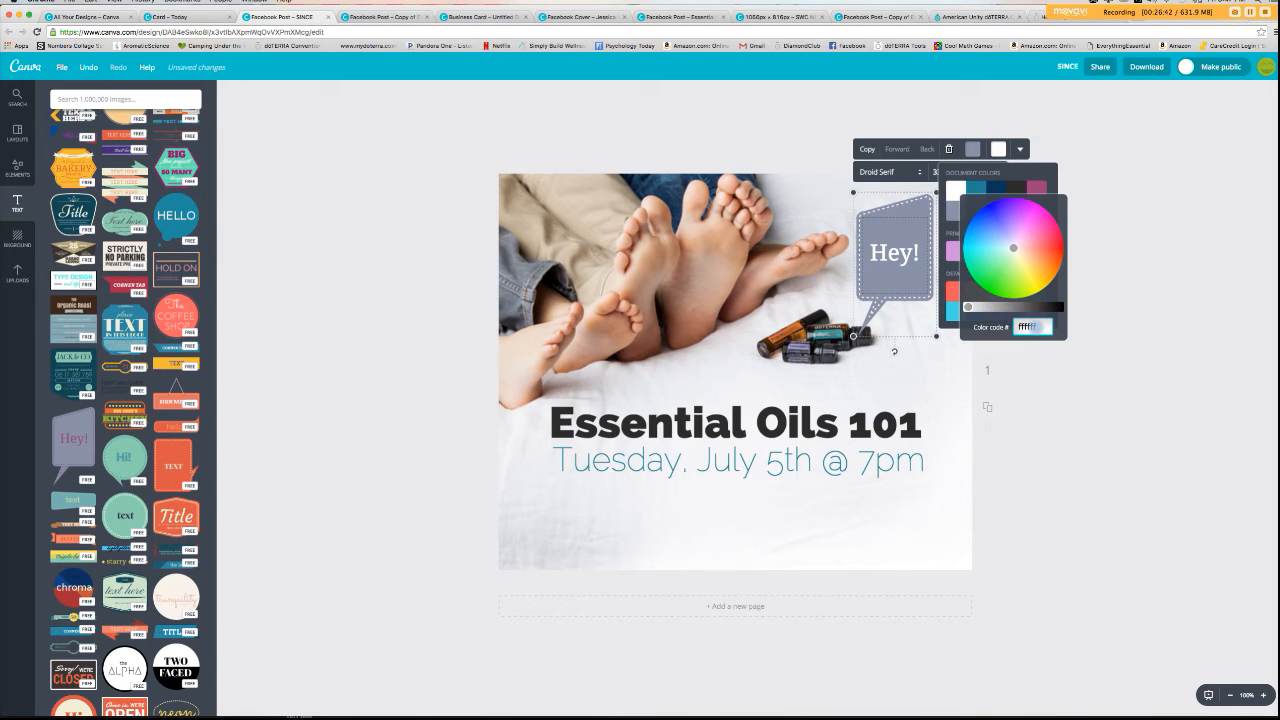
{"action": "type", "text": "f"}
{"action": "key", "text": "Return"}
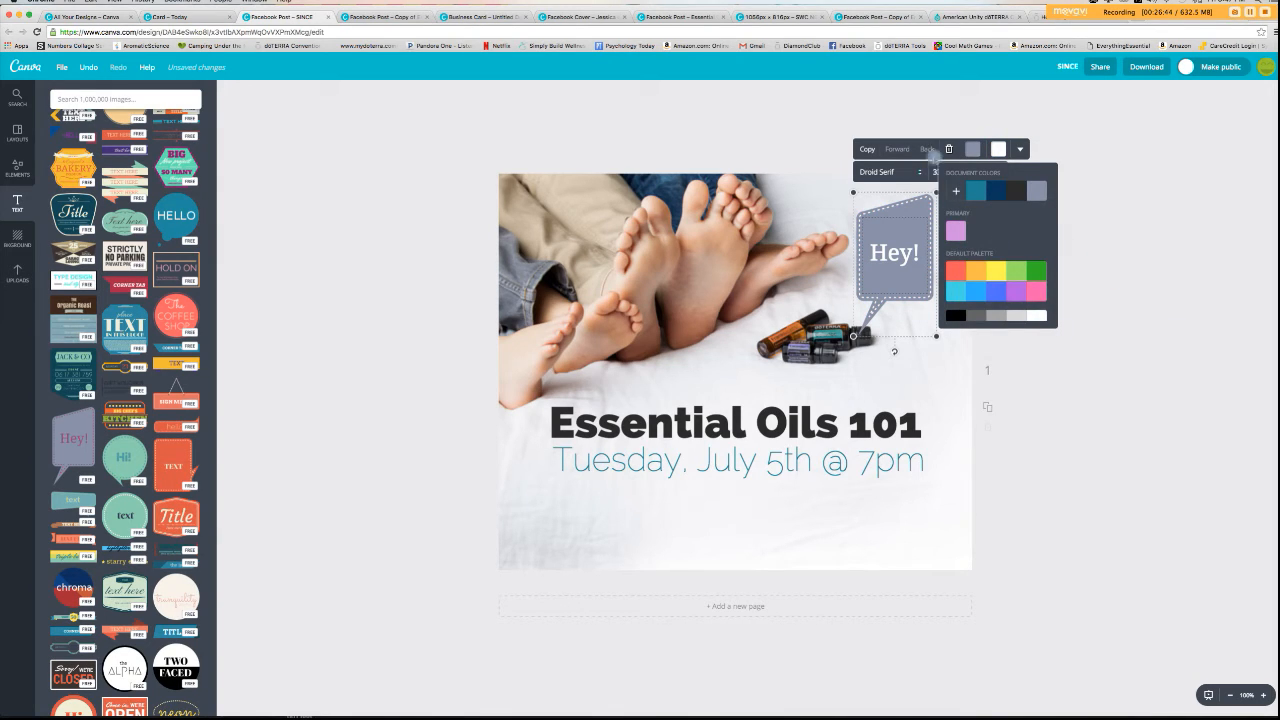
- Recolor the speech bubble's fill with the teal from the document colors
{"action": "left_click", "coordinate": [972, 149]}
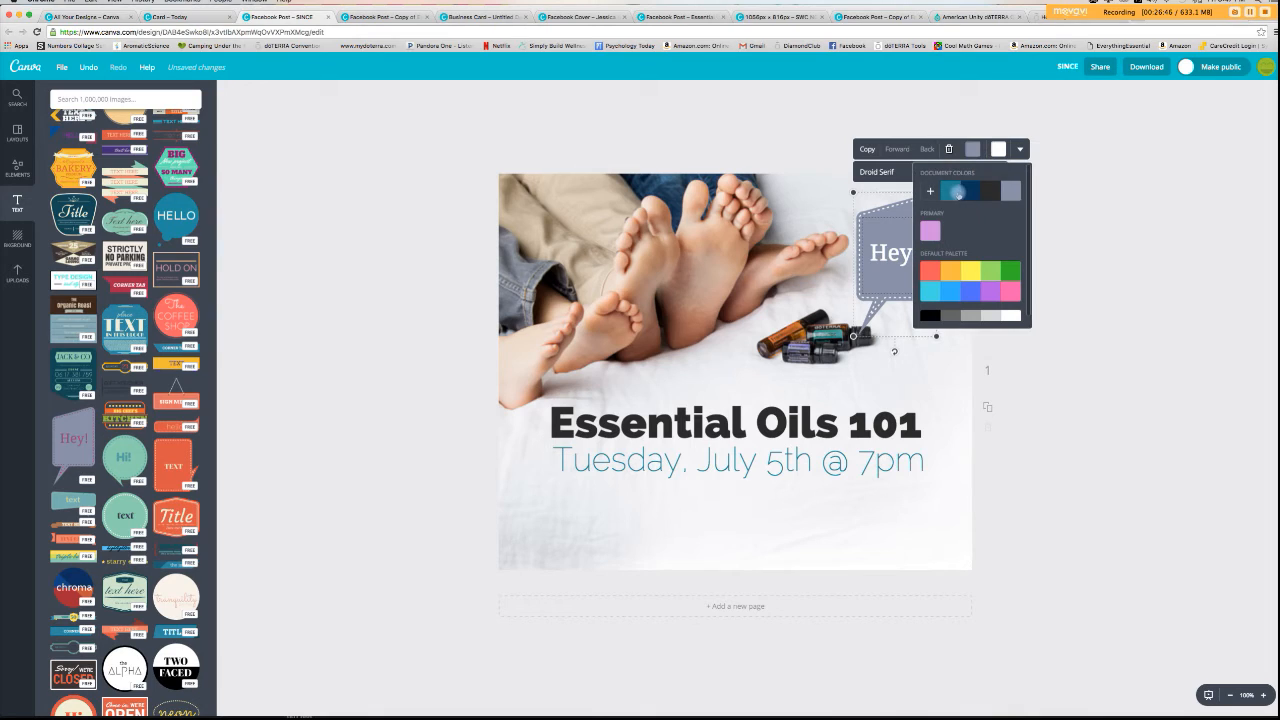
{"action": "left_click", "coordinate": [958, 192]}
{"action": "left_click", "coordinate": [1081, 277]}
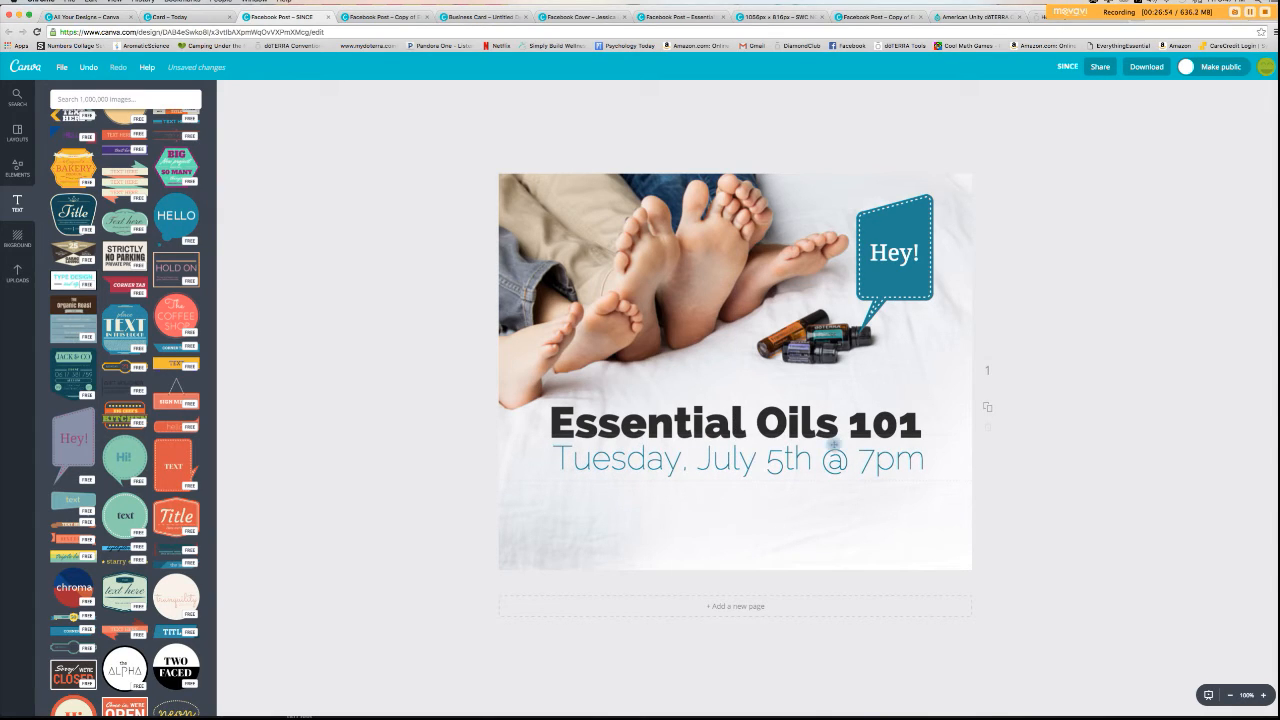
- Replace the "Hey!" text in the speech bubble with "What's the buzz about essential oils?!"
{"action": "double_click", "coordinate": [886, 255]}
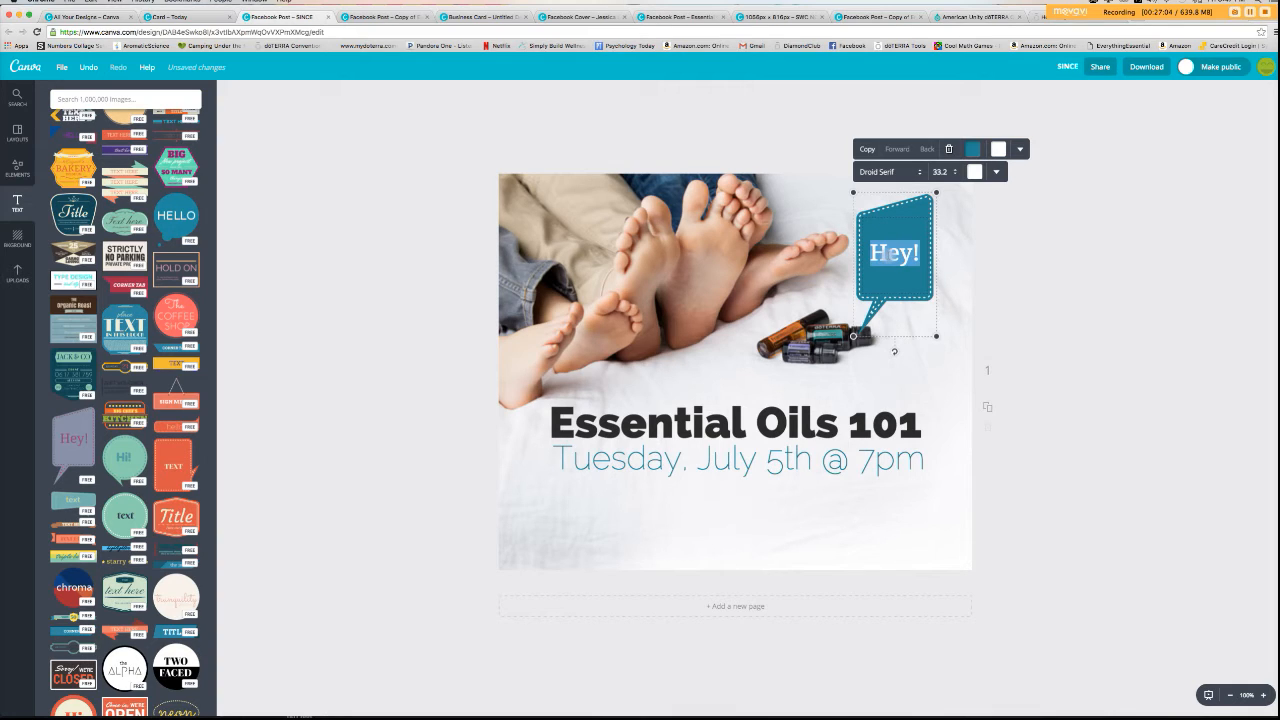
{"action": "type", "text": "W"}
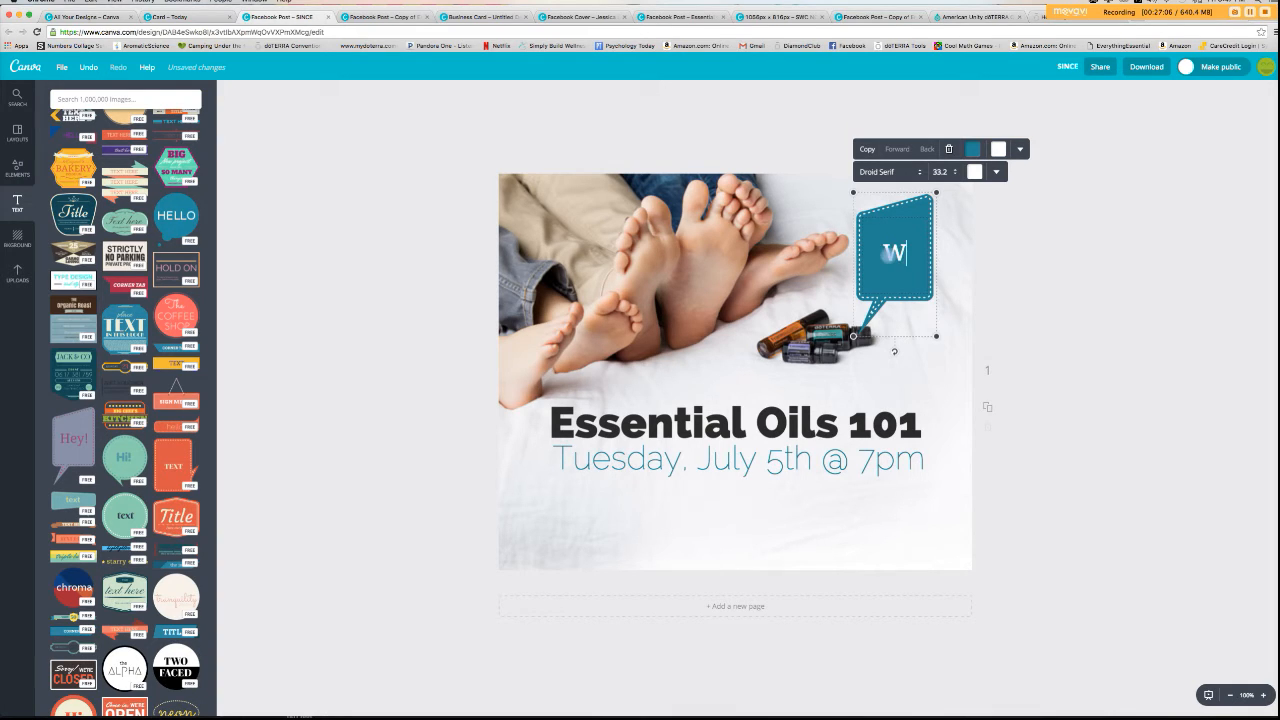
{"action": "type", "text": "hat's the buzz"}
{"action": "key", "text": "Return"}
{"action": "key", "text": "Return"}
{"action": "type", "text": "about"}
{"action": "key", "text": "Return"}
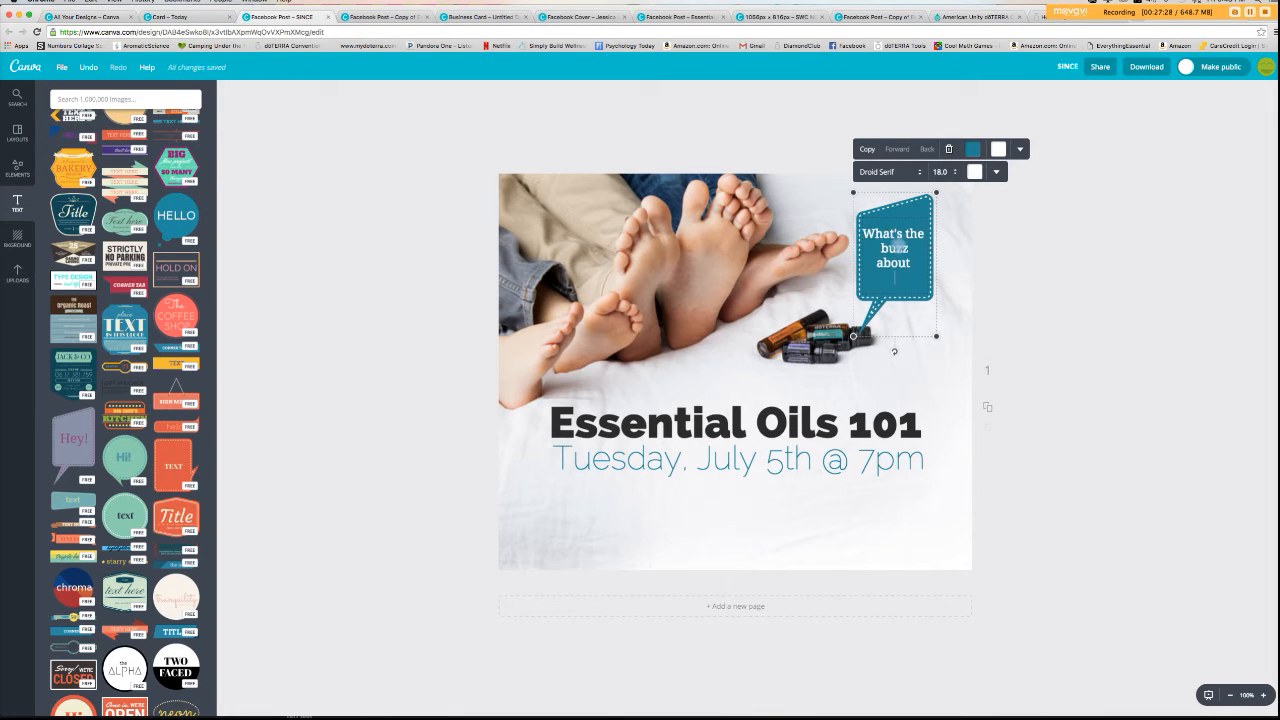
{"action": "type", "text": "essential oils?"}
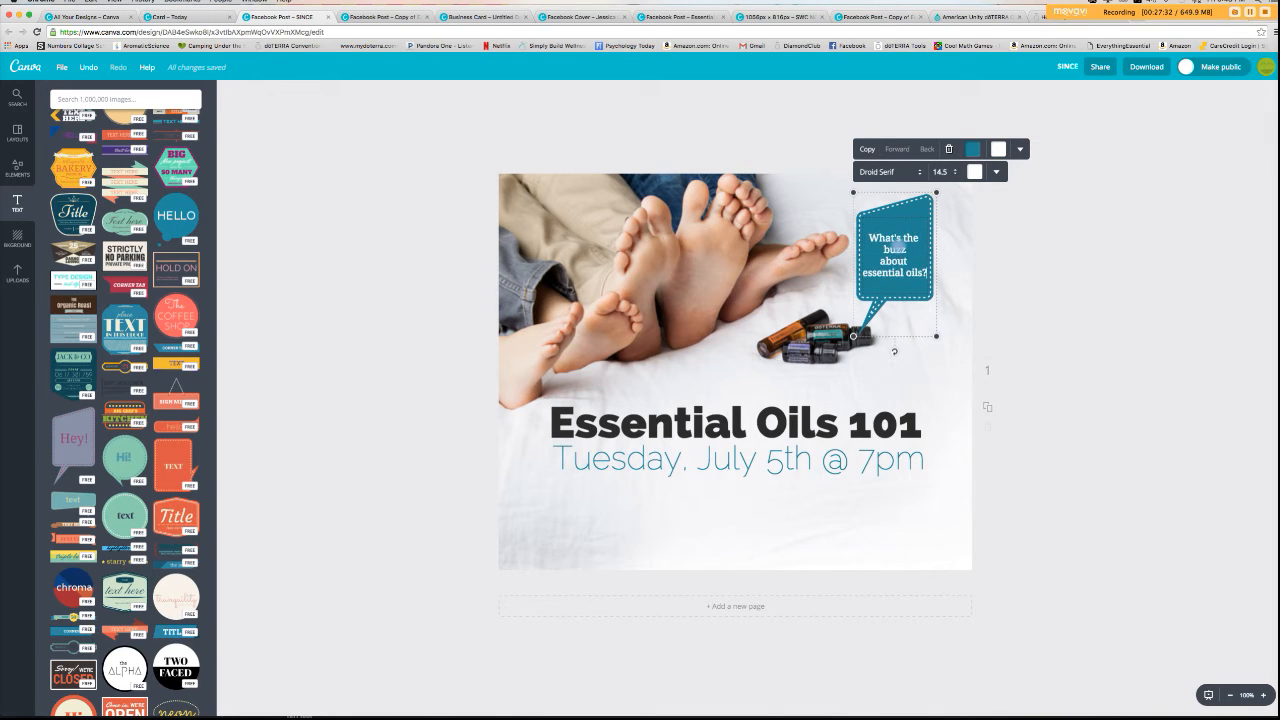
{"action": "type", "text": "!"}
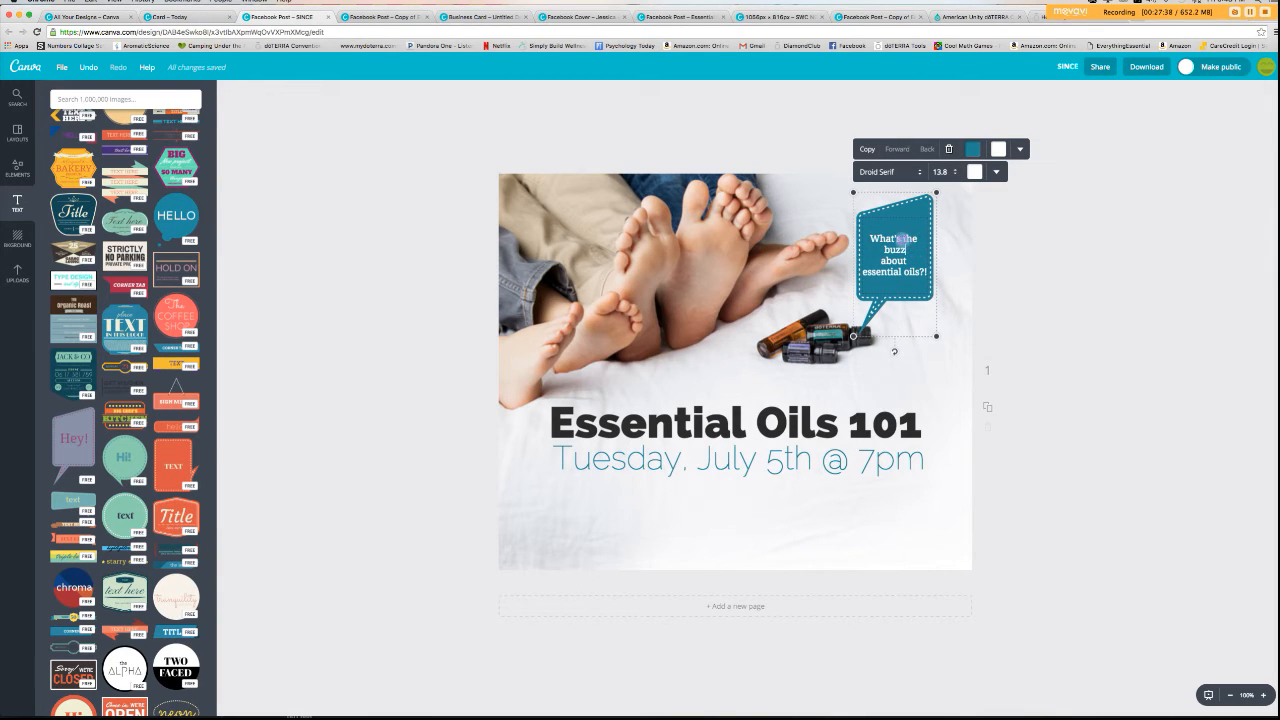
- Try different line breaks around "the" and "buzz" in the speech bubble text
{"action": "left_click", "coordinate": [901, 239]}
{"action": "key", "text": "Return"}
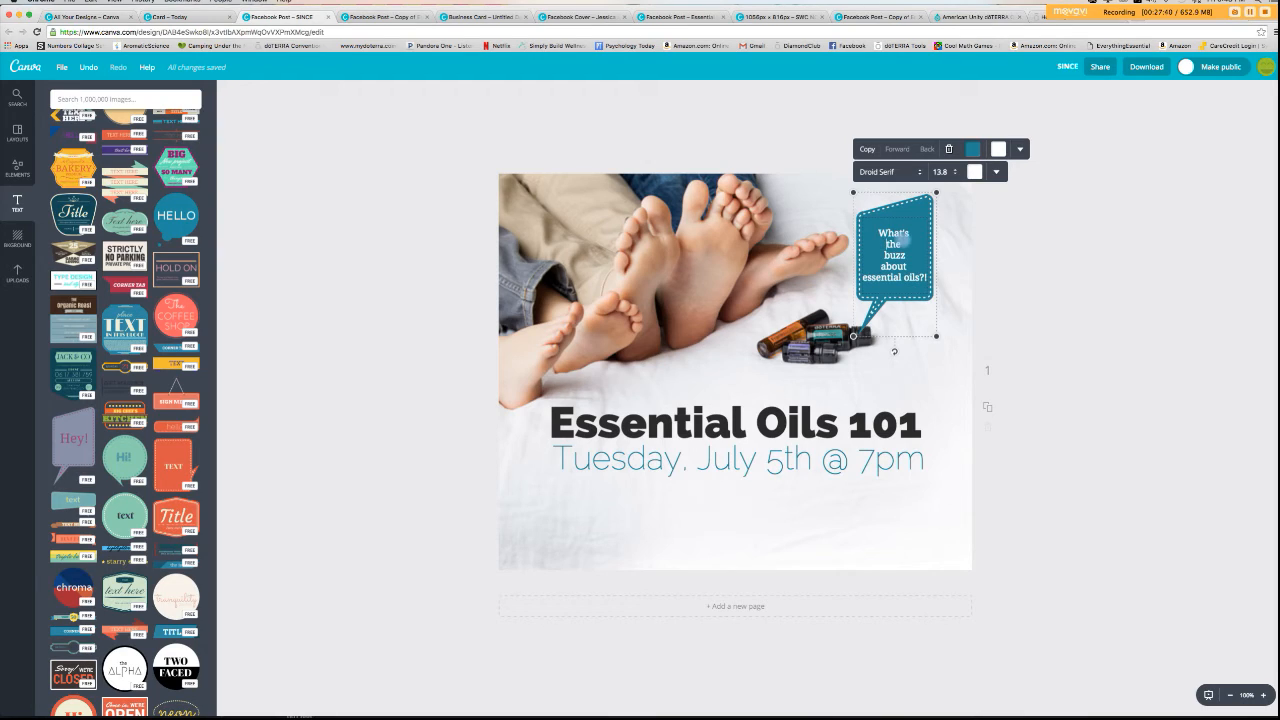
{"action": "key", "text": "BackSpace"}
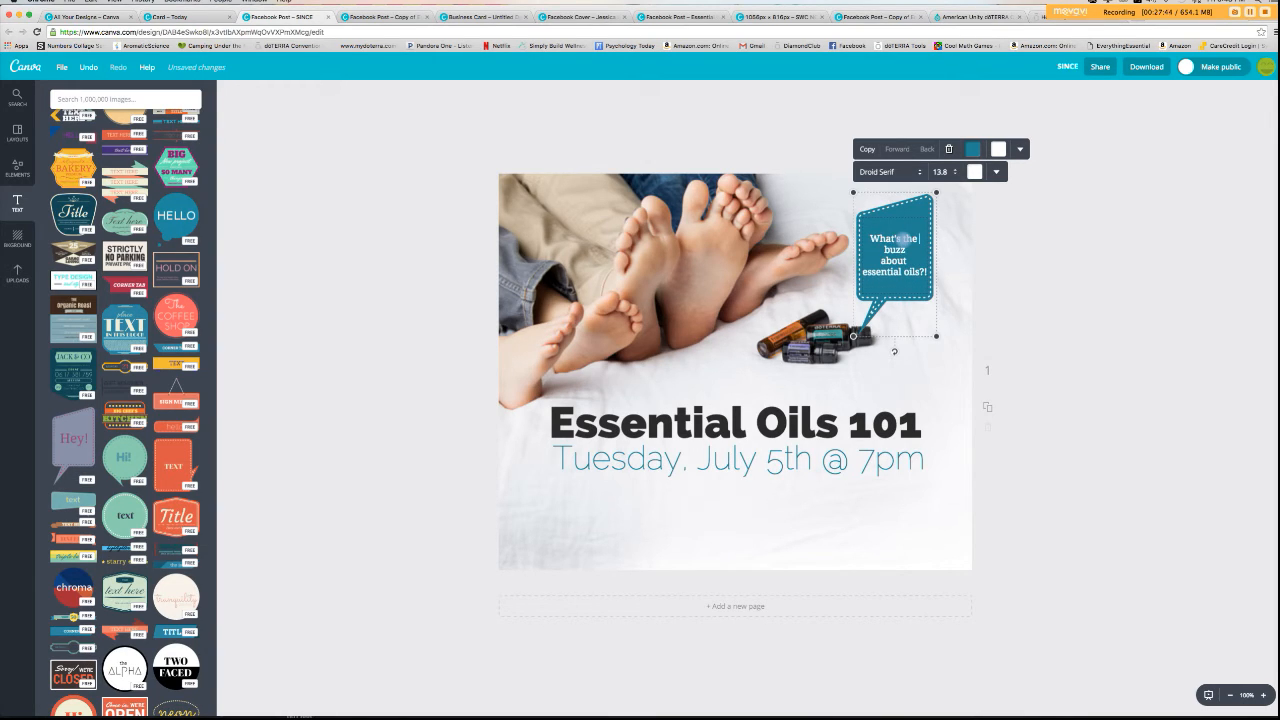
{"action": "key", "text": "Delete"}
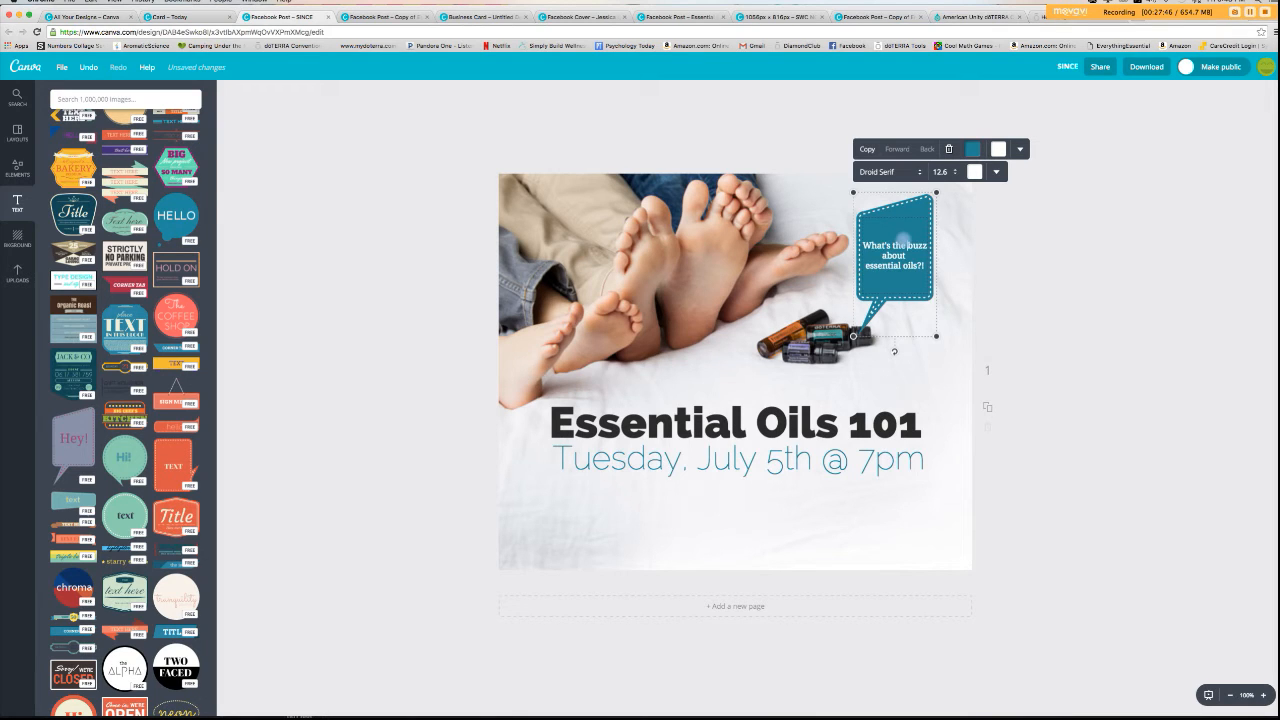
{"action": "key", "text": "Return"}
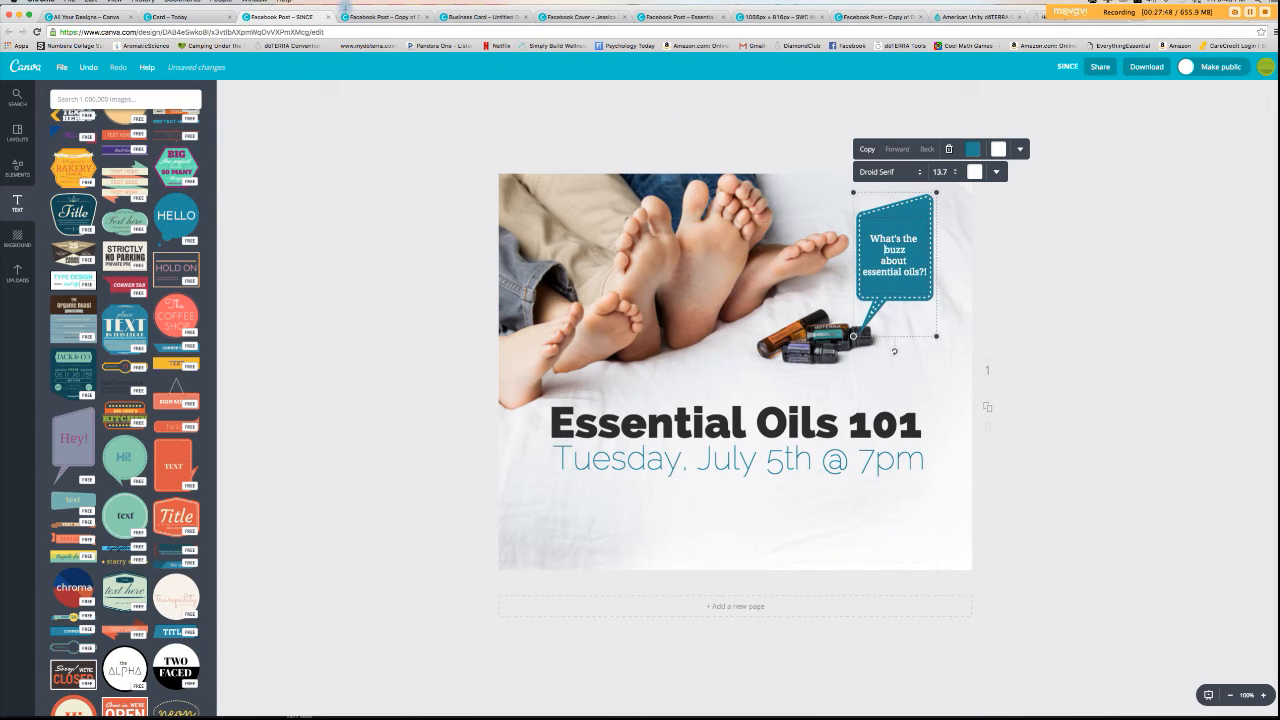
- Check the original Essential Oils 101 design and break the bubble text to match: What's / the buzz / about / essential / oils?!
{"action": "left_click", "coordinate": [357, 17]}
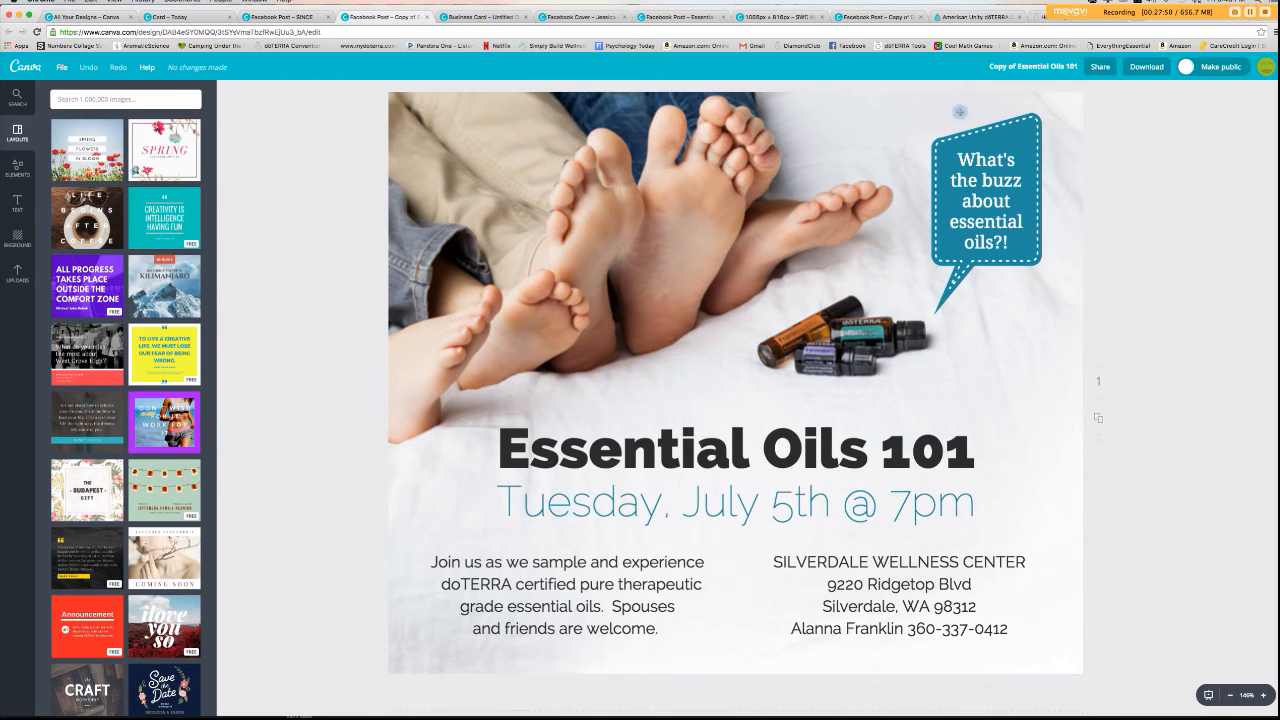
{"action": "left_click", "coordinate": [283, 17]}
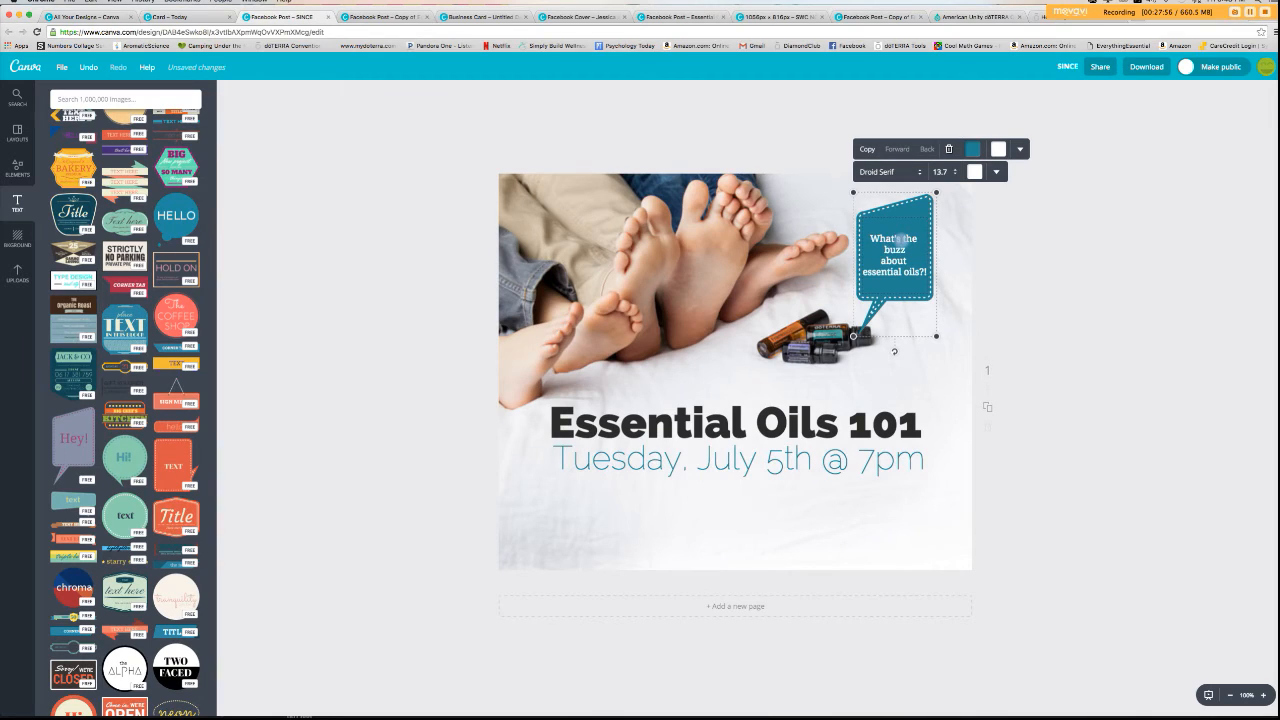
{"action": "left_click", "coordinate": [900, 240]}
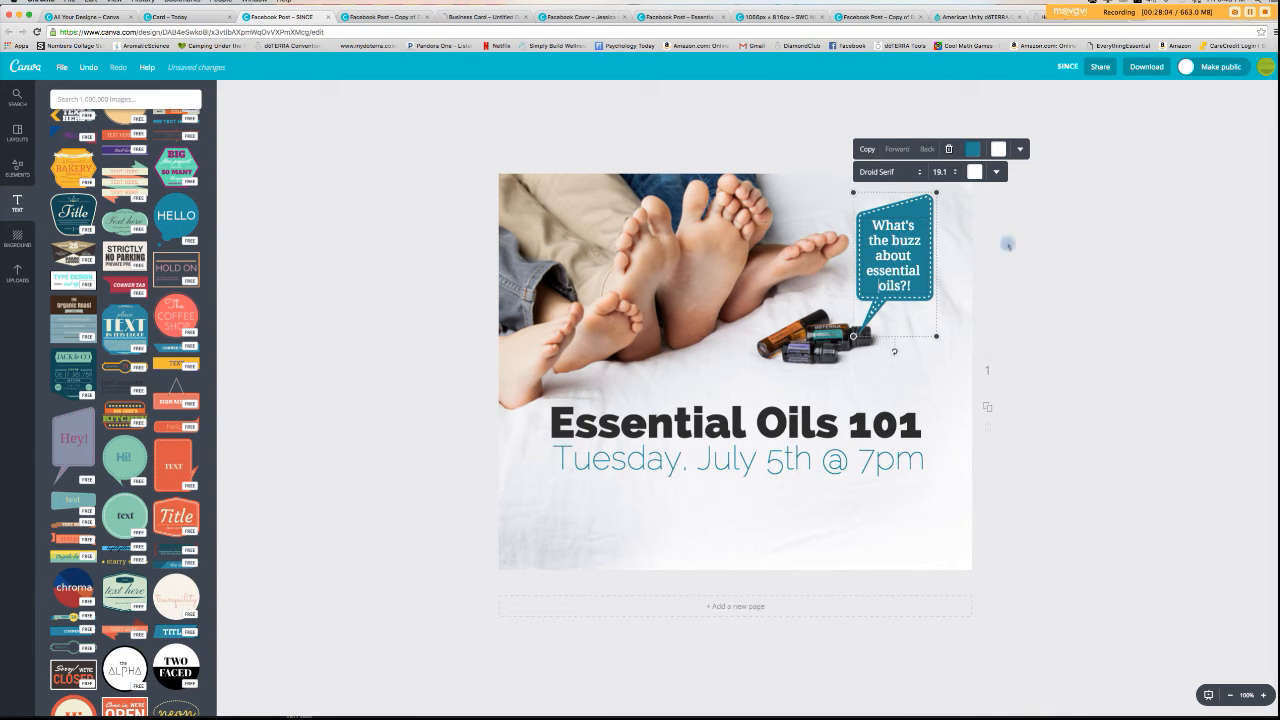
{"action": "left_click", "coordinate": [1043, 240]}
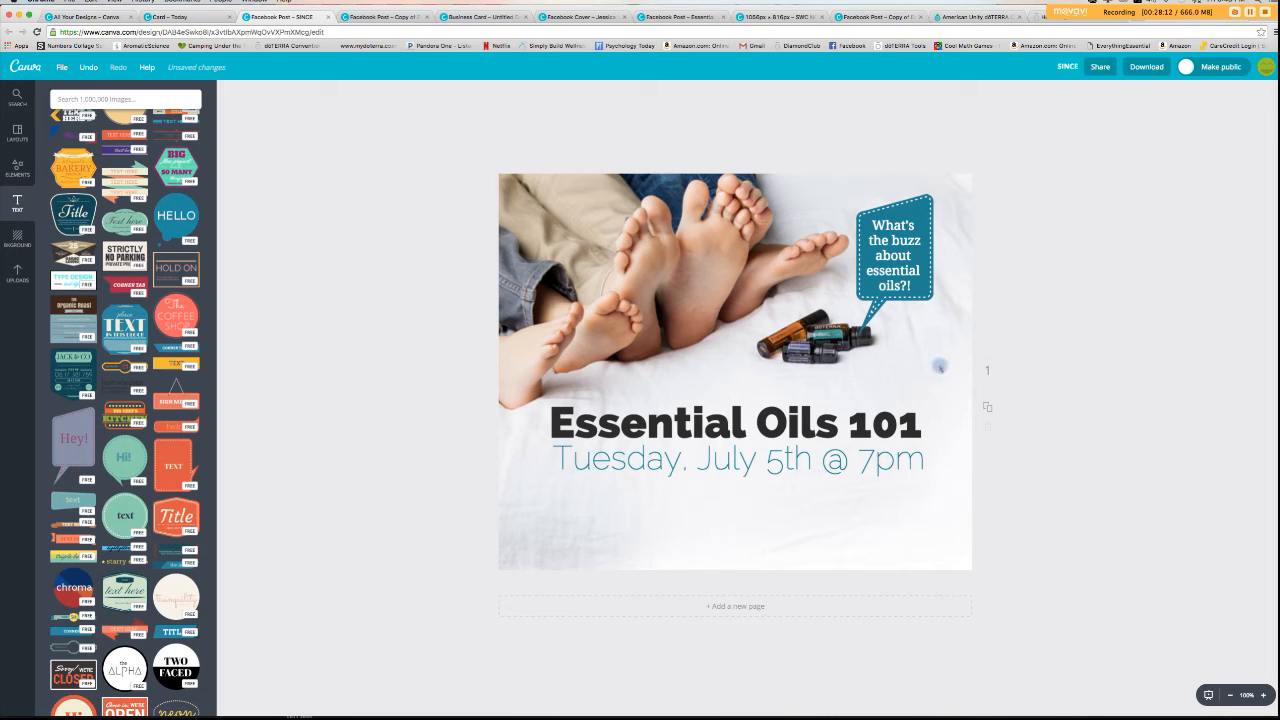
- Nudge the speech bubble slightly toward the photo's right edge and move the heading and date line up a little
{"action": "left_click_drag", "start_coordinate": [907, 262], "coordinate": [913, 263]}
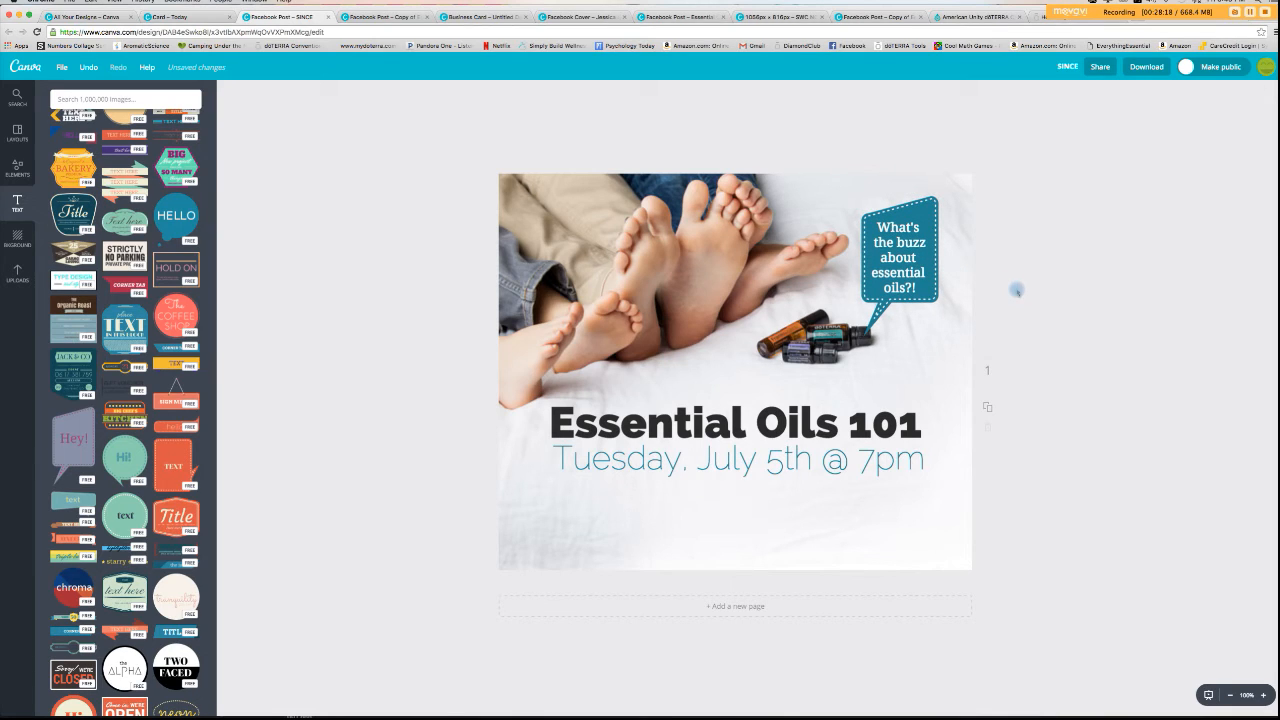
{"action": "left_click_drag", "start_coordinate": [703, 421], "coordinate": [704, 406]}
{"action": "left_click_drag", "start_coordinate": [730, 450], "coordinate": [730, 438]}
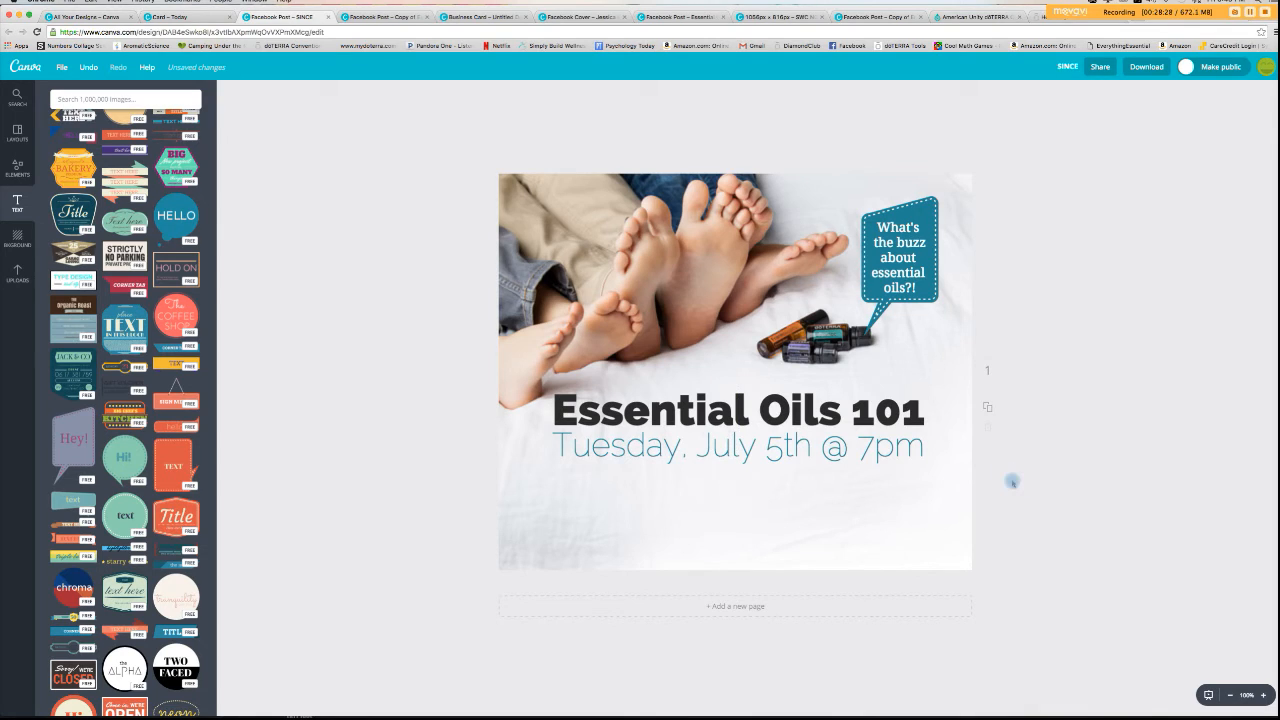
- Change the font of the speech bubble text to Raleway
{"action": "left_click", "coordinate": [890, 256]}
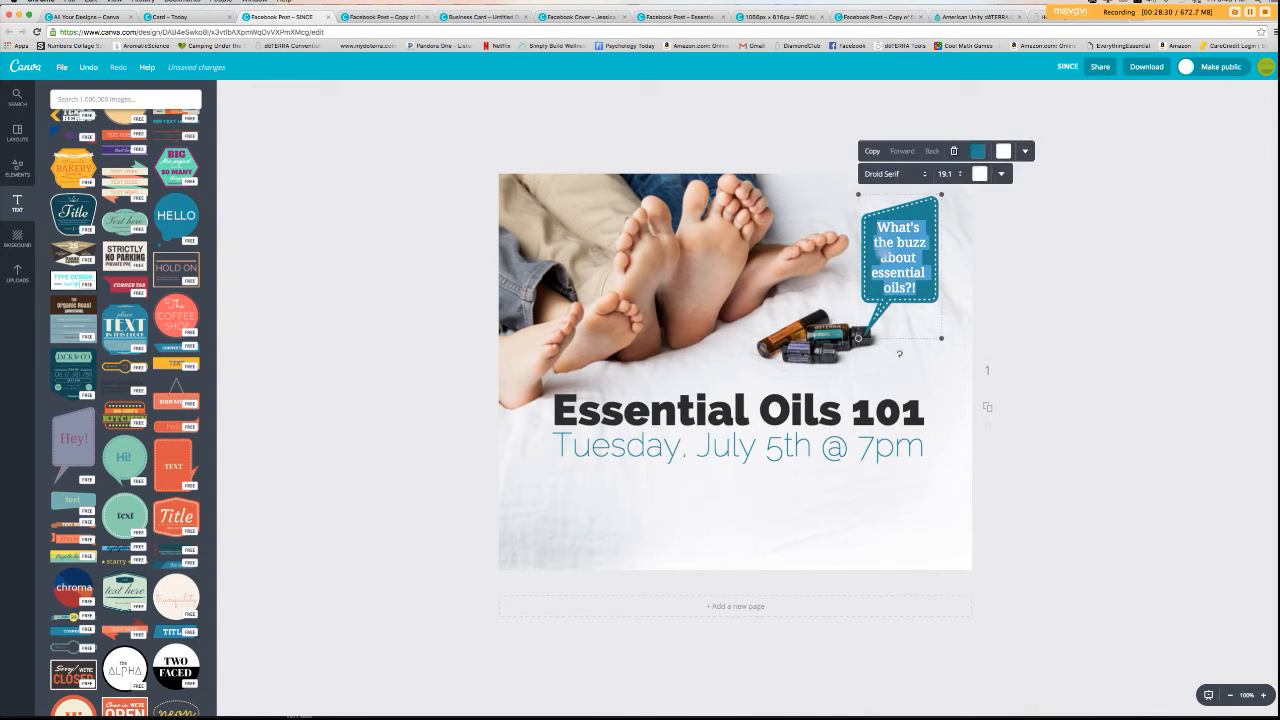
{"action": "left_click", "coordinate": [890, 174]}
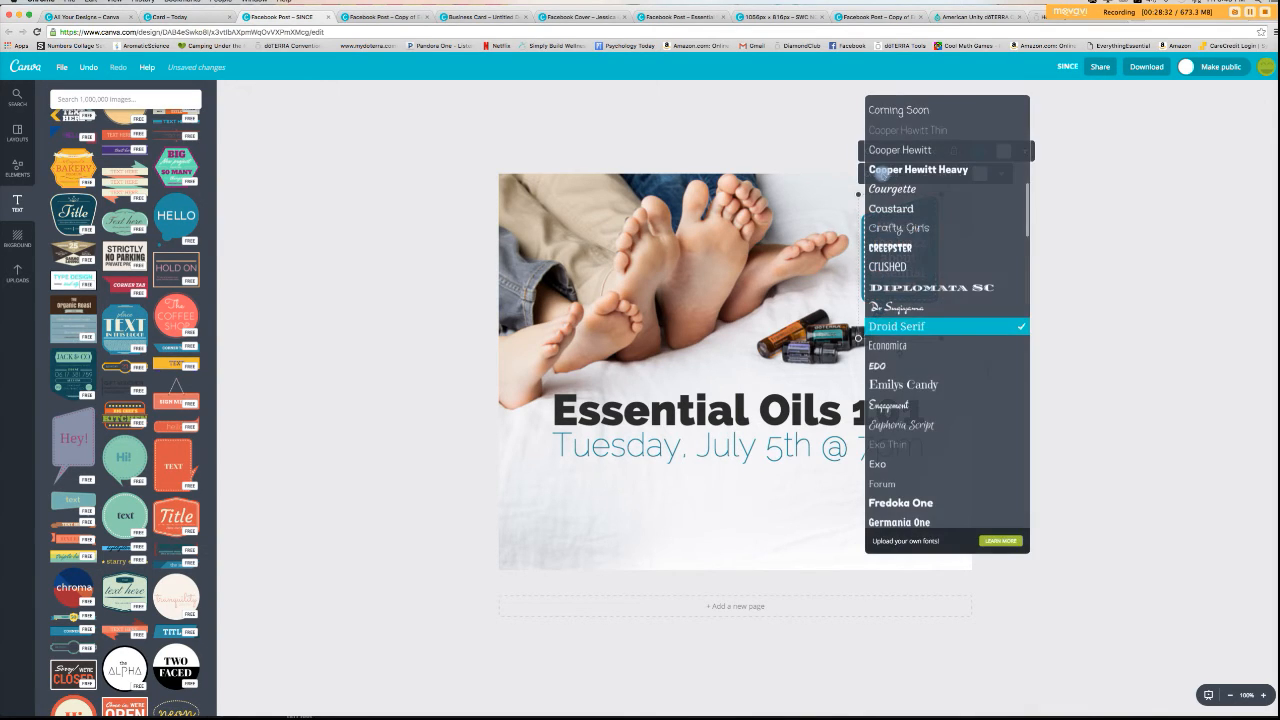
{"action": "scroll", "coordinate": [916, 363], "scroll_direction": "down", "scroll_amount": 20}
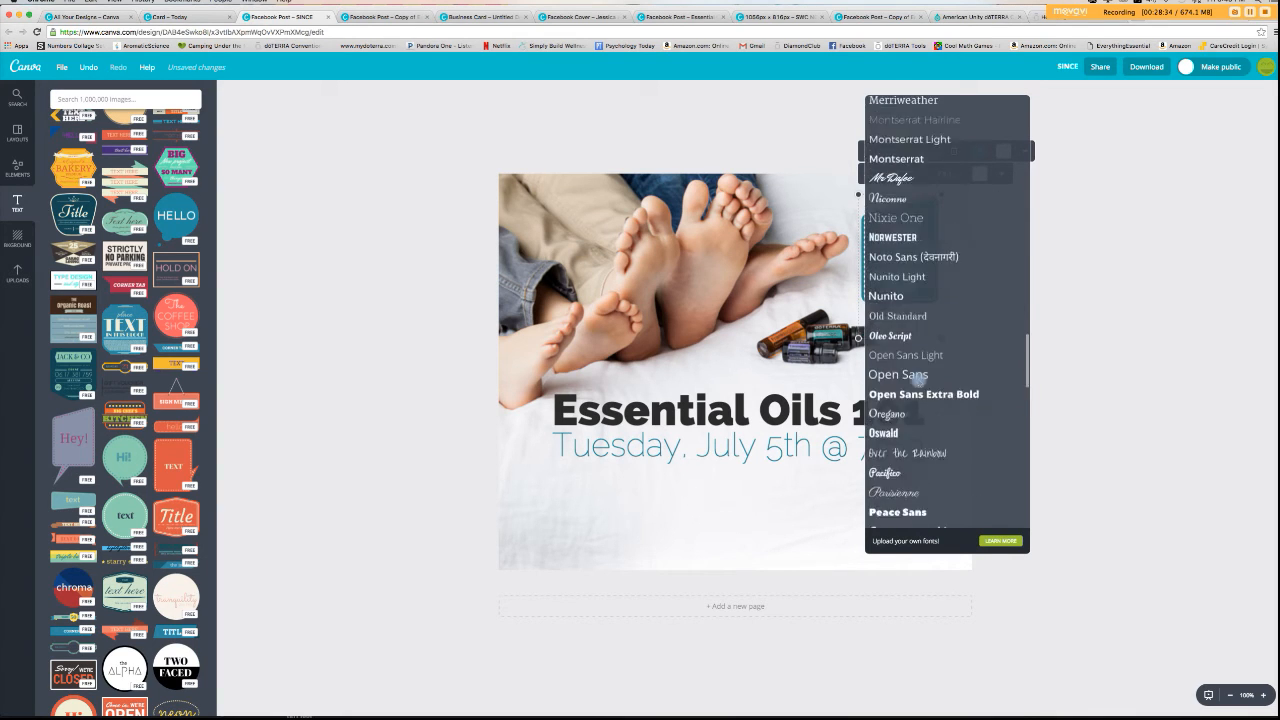
{"action": "scroll", "coordinate": [918, 380], "scroll_direction": "down", "scroll_amount": 15}
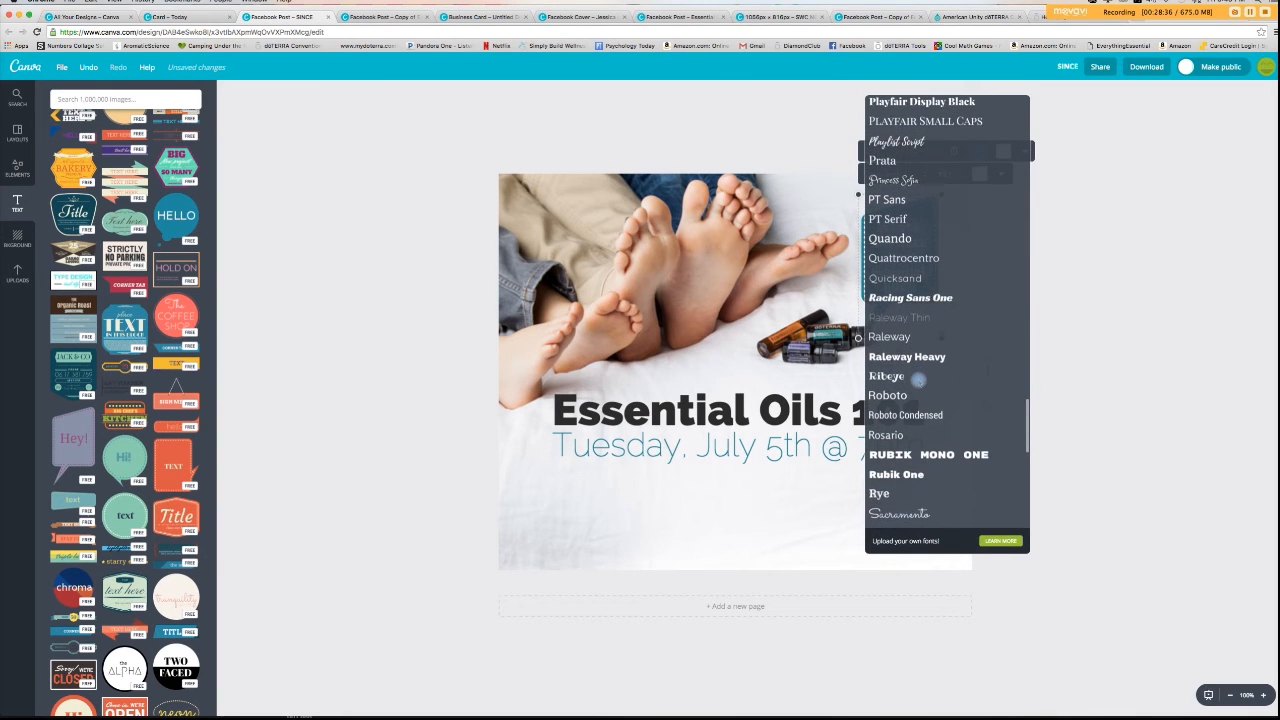
{"action": "left_click", "coordinate": [905, 338]}
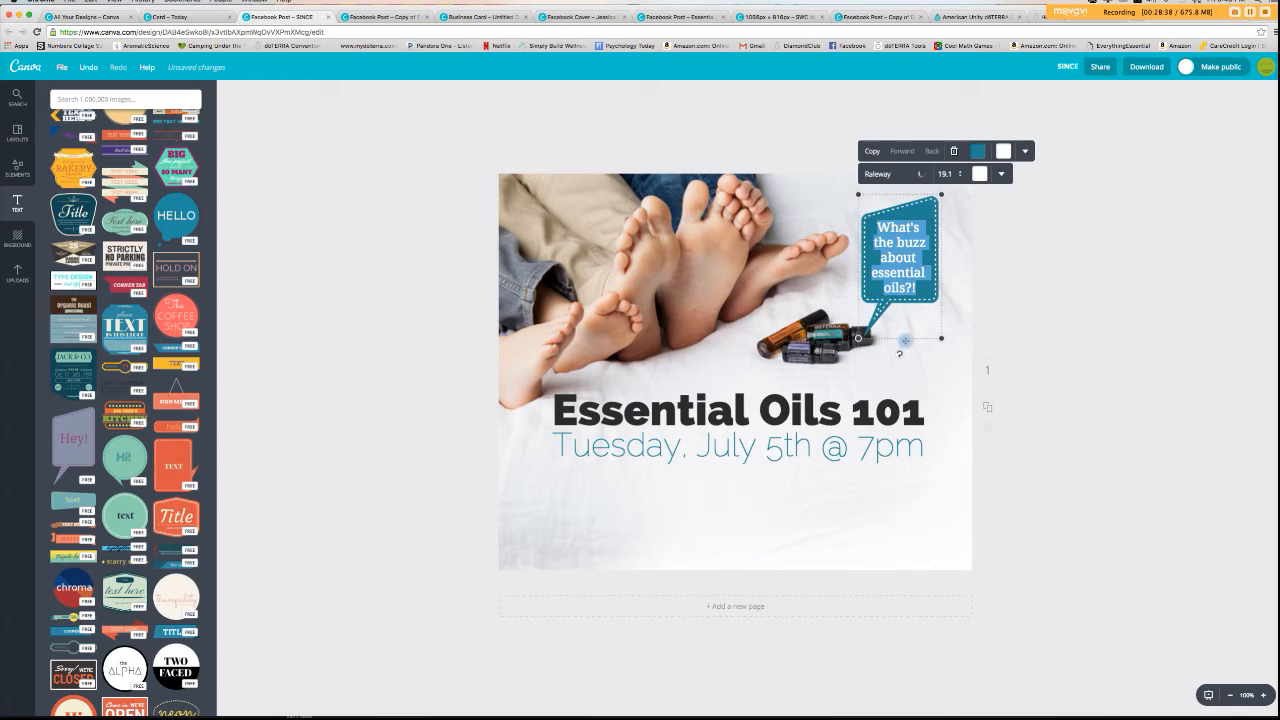
{"action": "left_click", "coordinate": [993, 287]}
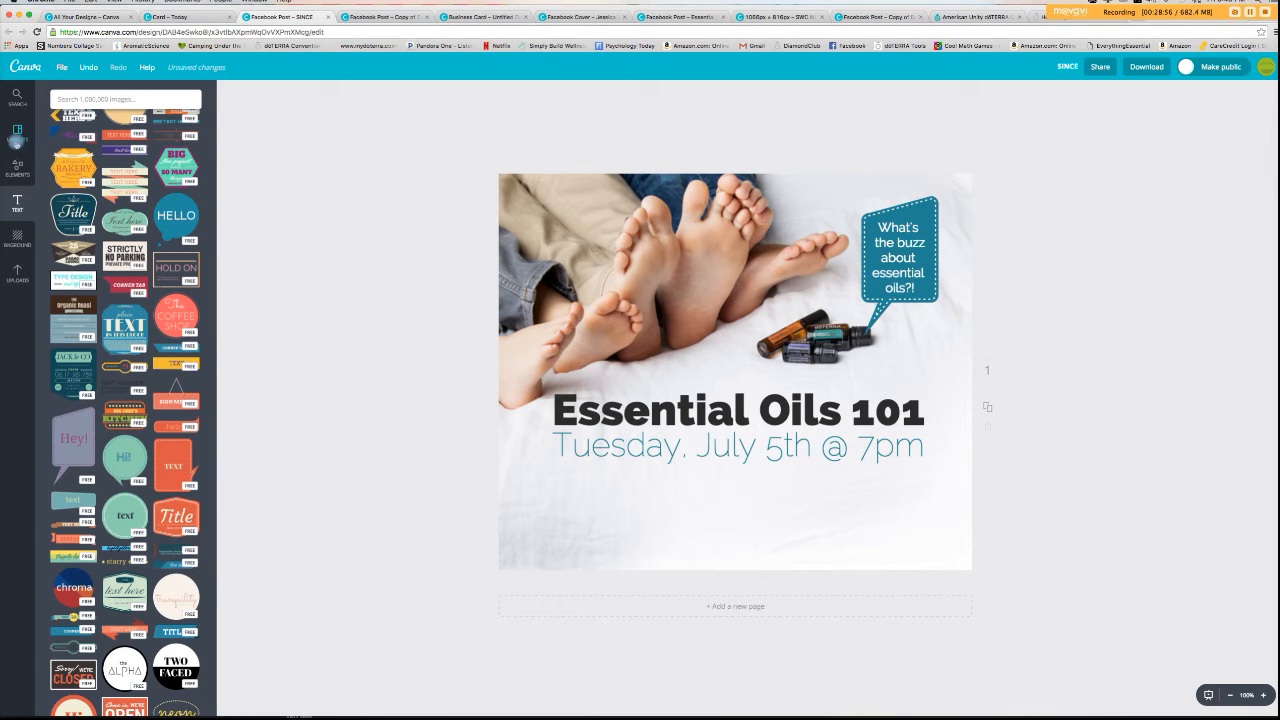
- Add a body text line below the start of the date line and color it with the dark gray document color
{"action": "left_click", "coordinate": [17, 204]}
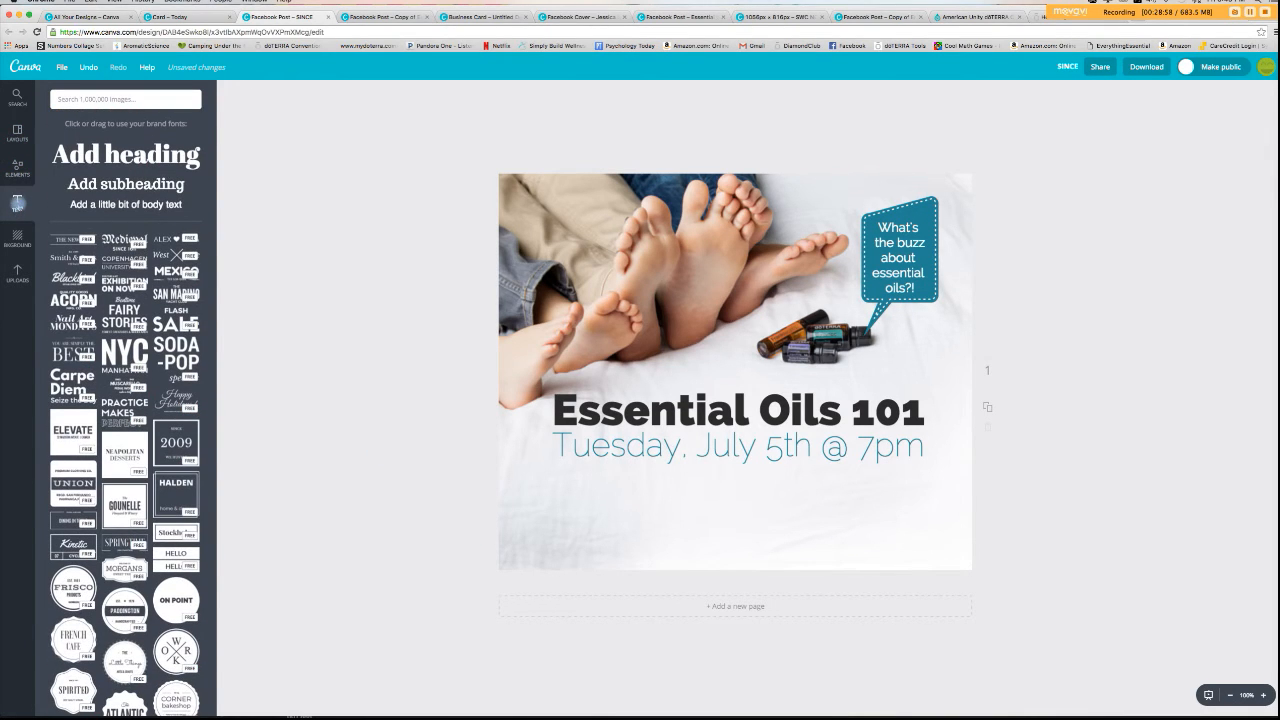
{"action": "left_click", "coordinate": [152, 204]}
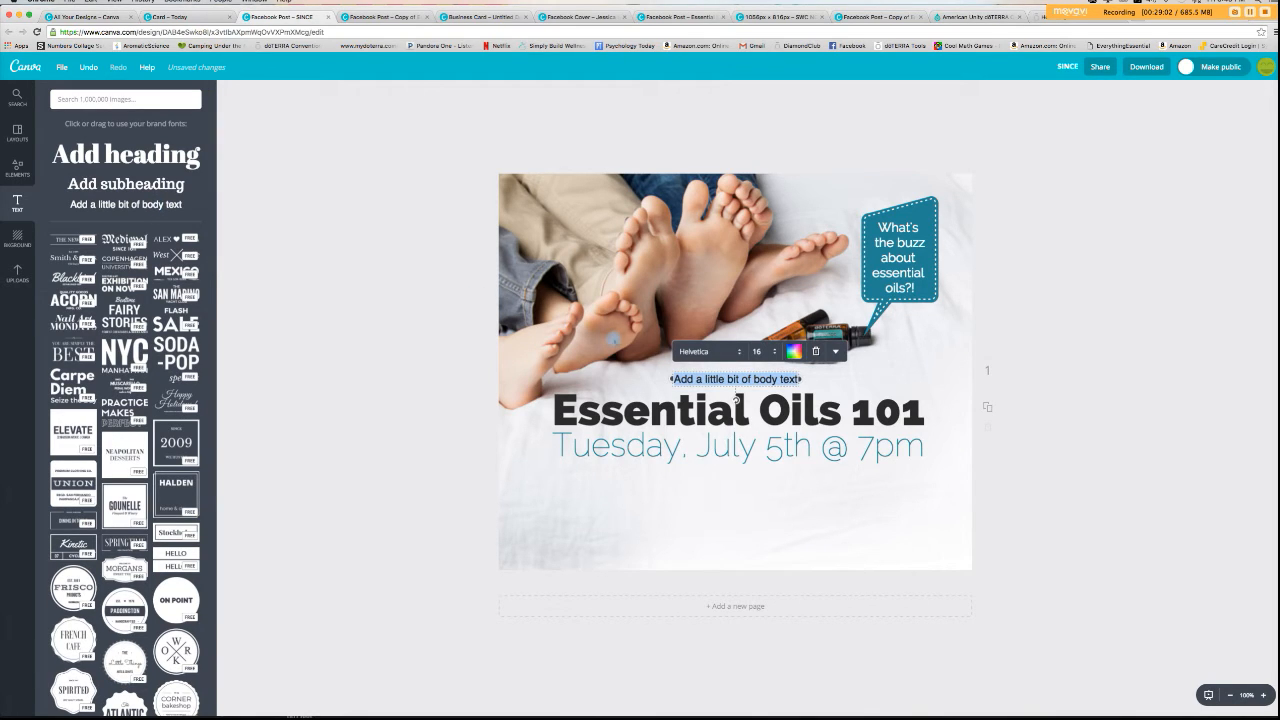
{"action": "left_click_drag", "start_coordinate": [733, 398], "coordinate": [611, 505]}
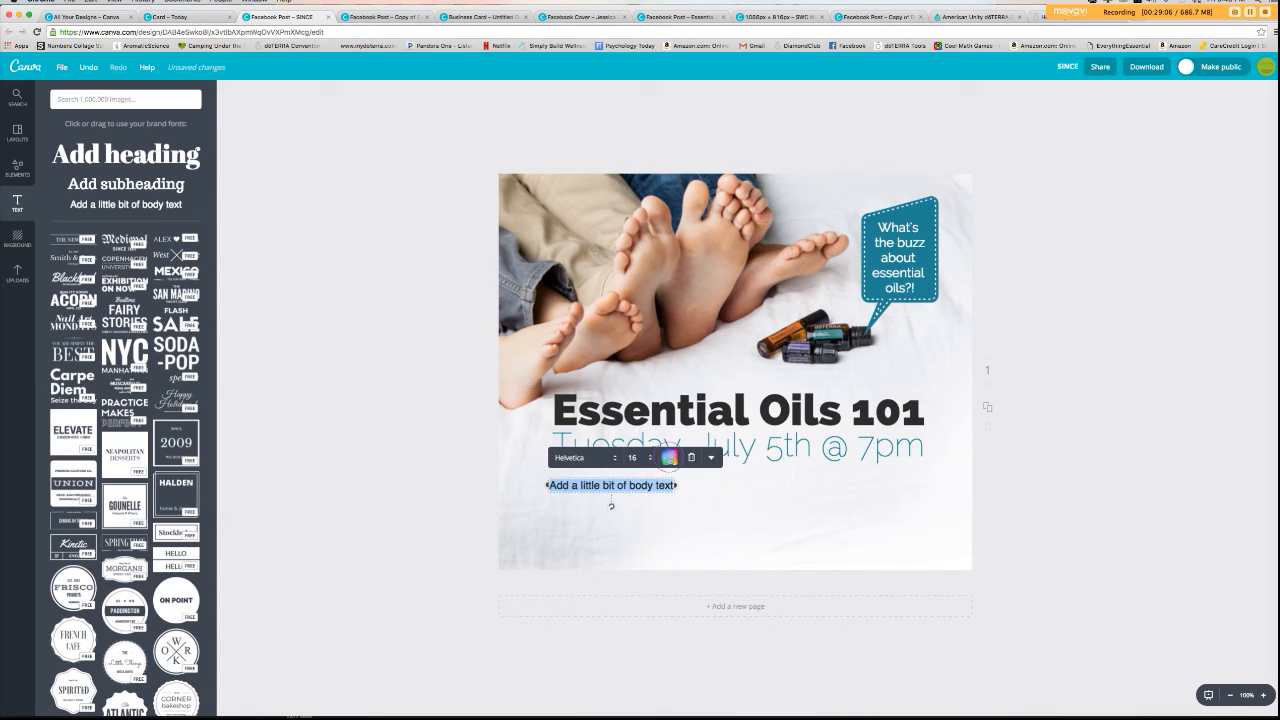
{"action": "left_click", "coordinate": [669, 457]}
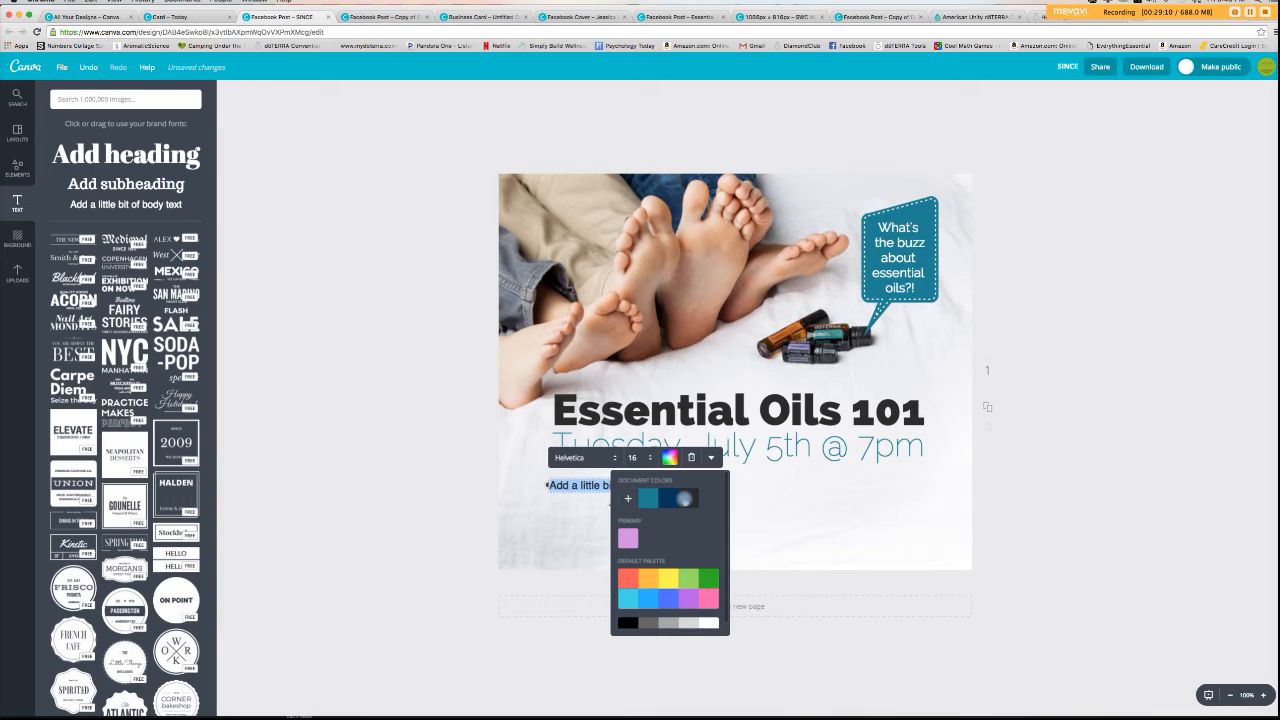
{"action": "left_click", "coordinate": [684, 498]}
{"action": "left_click", "coordinate": [822, 538]}
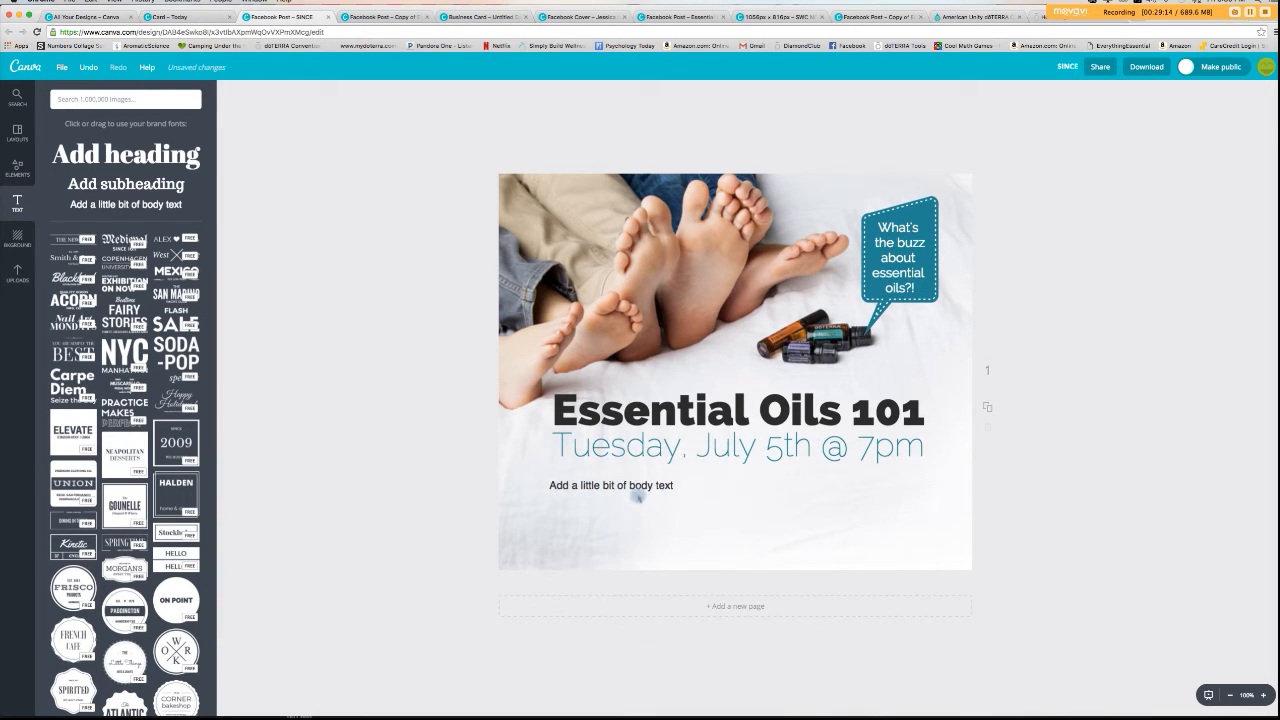
- Change the font of the body text line below the date to Raleway
{"action": "left_click", "coordinate": [600, 485]}
{"action": "left_click", "coordinate": [589, 457]}
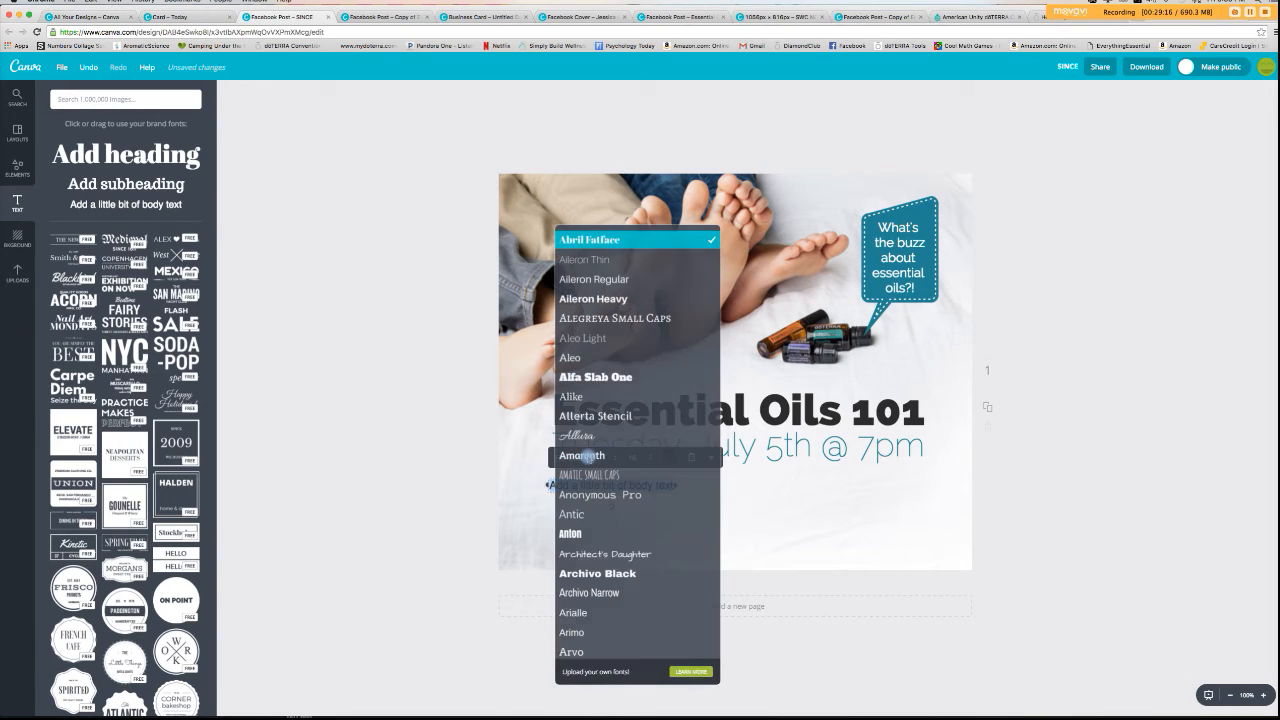
{"action": "scroll", "coordinate": [651, 571], "scroll_direction": "down", "scroll_amount": 5}
{"action": "scroll", "coordinate": [651, 571], "scroll_direction": "down", "scroll_amount": 15}
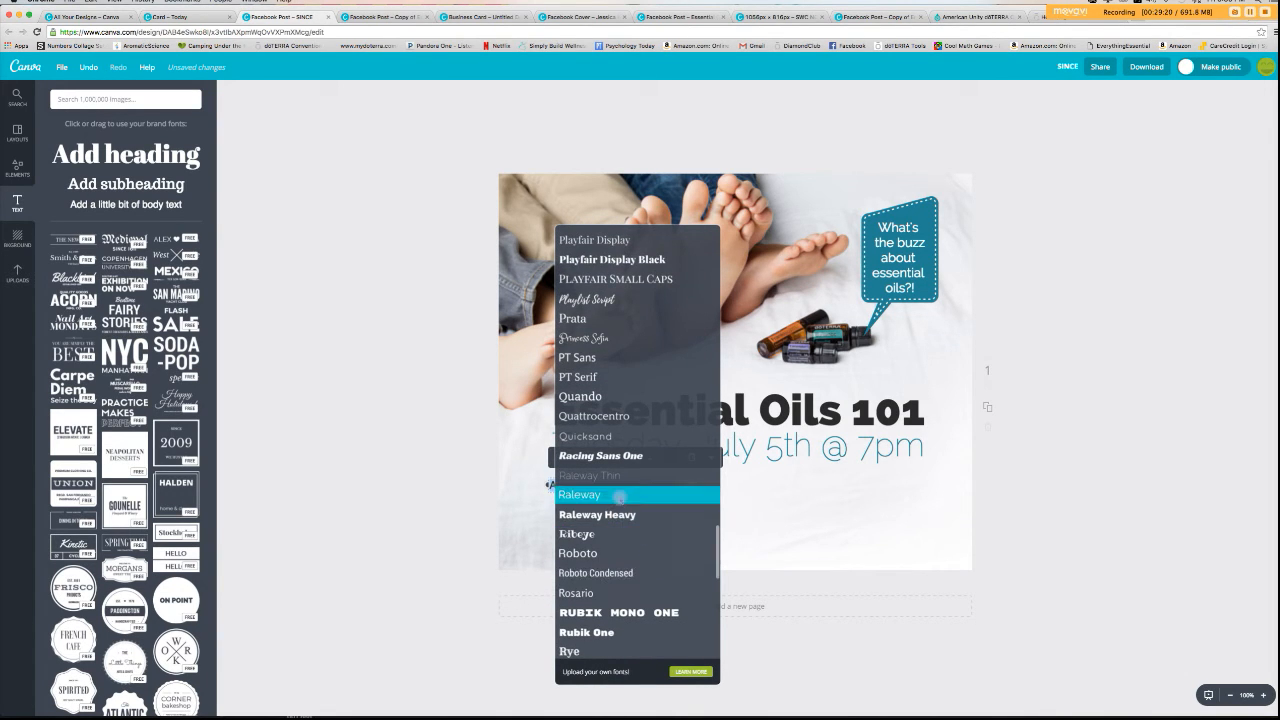
{"action": "left_click", "coordinate": [614, 494]}
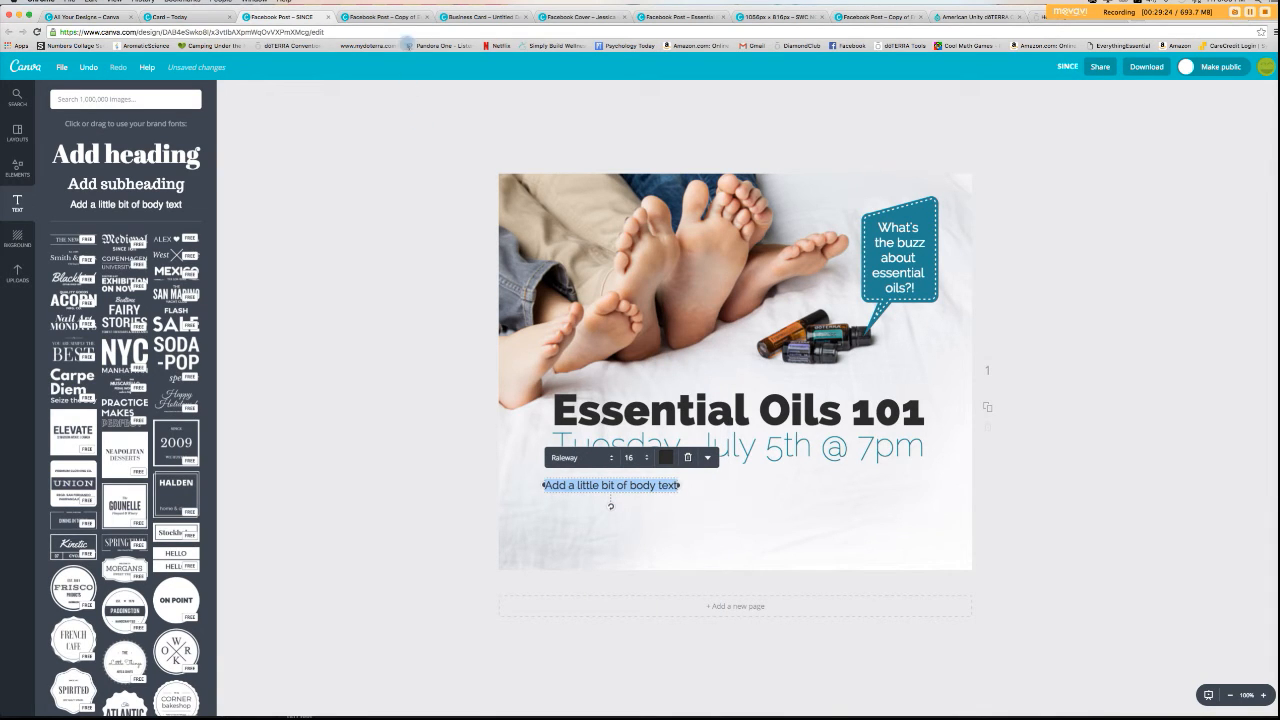
- Replace the placeholder body text with the "Join us as we sample" paragraph copied from the original Essential Oils 101 design and shift it slightly right
{"action": "left_click", "coordinate": [405, 18]}
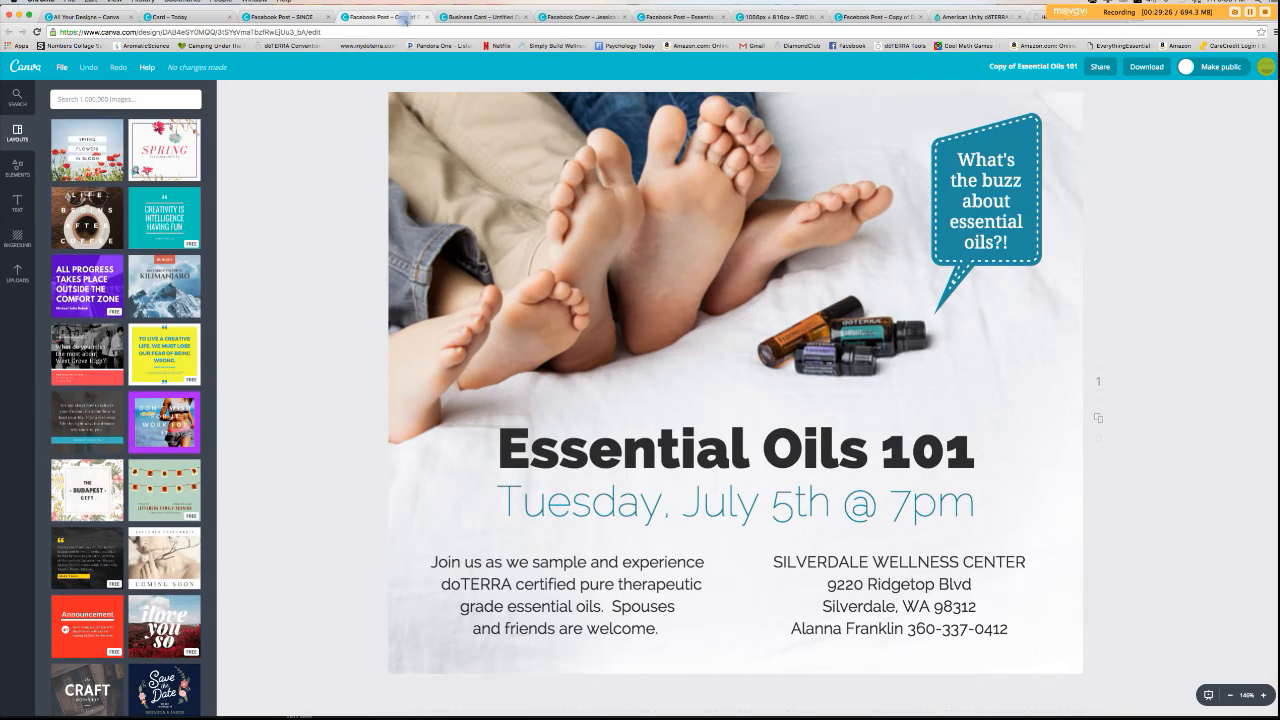
{"action": "left_click", "coordinate": [535, 572]}
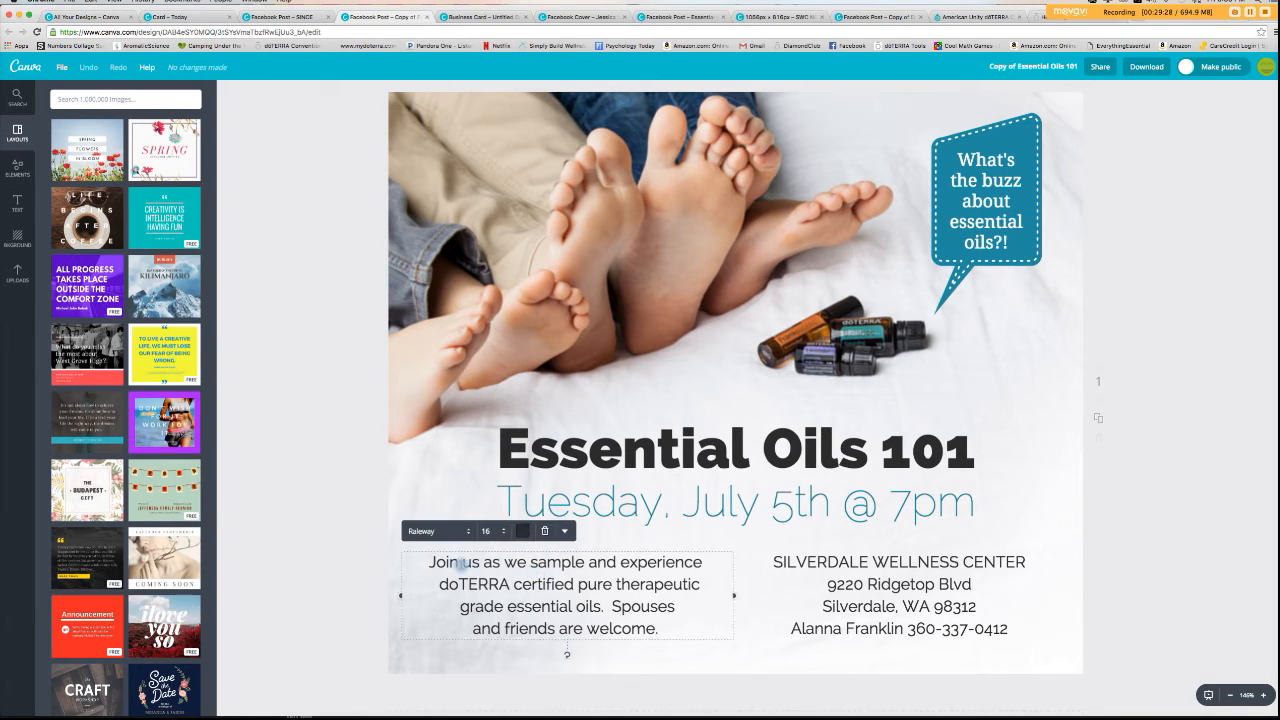
{"action": "left_click_drag", "start_coordinate": [430, 564], "coordinate": [654, 641]}
{"action": "key", "text": "ctrl+c"}
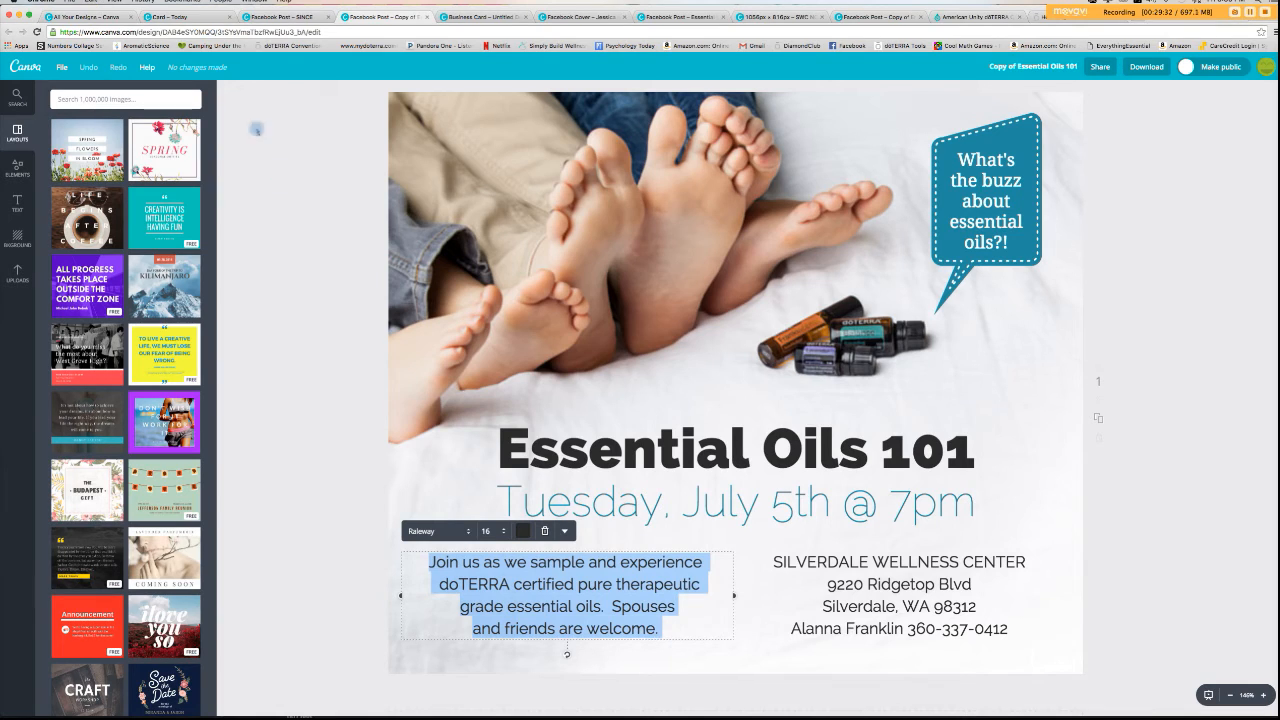
{"action": "left_click", "coordinate": [284, 17]}
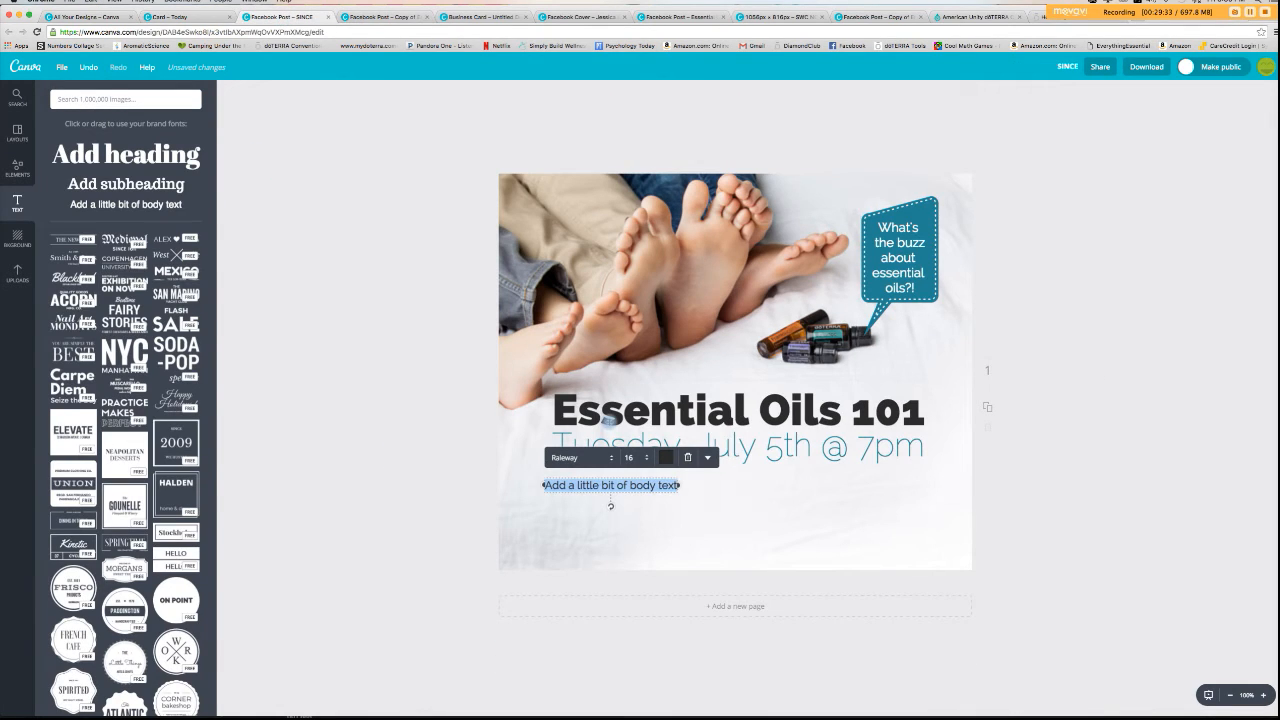
{"action": "key", "text": "ctrl+v"}
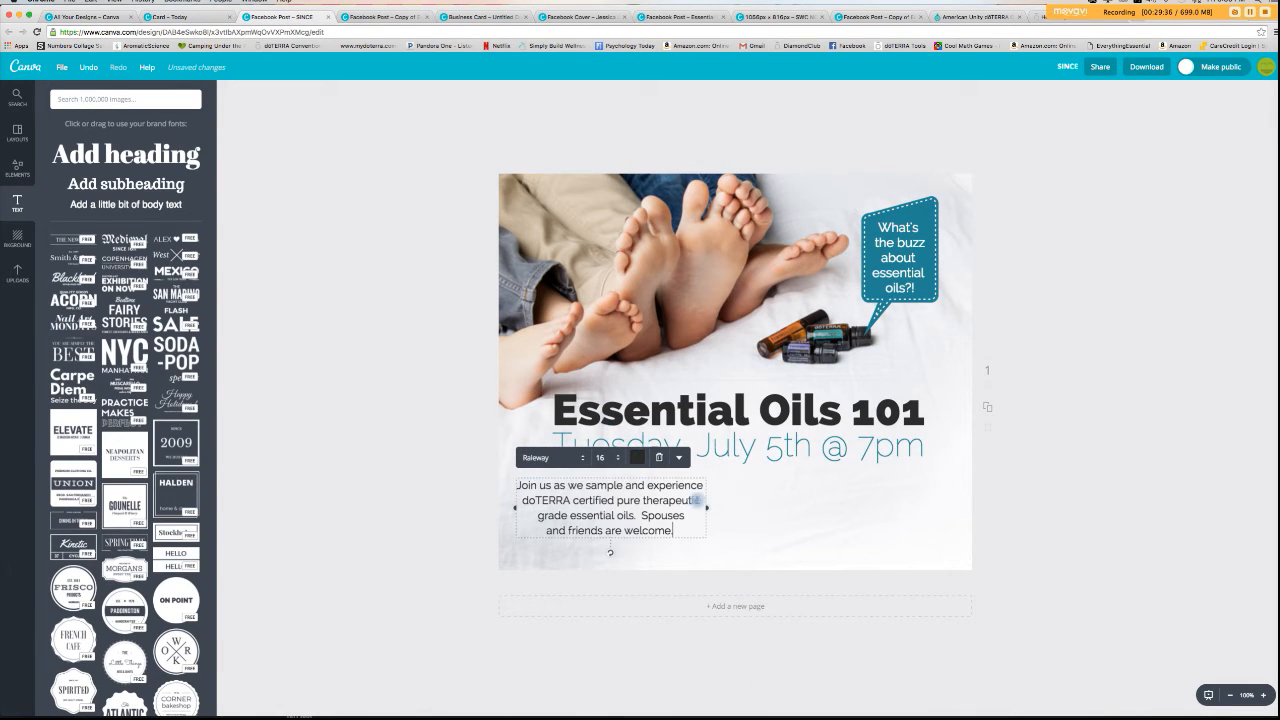
{"action": "left_click_drag", "start_coordinate": [665, 546], "coordinate": [685, 553]}
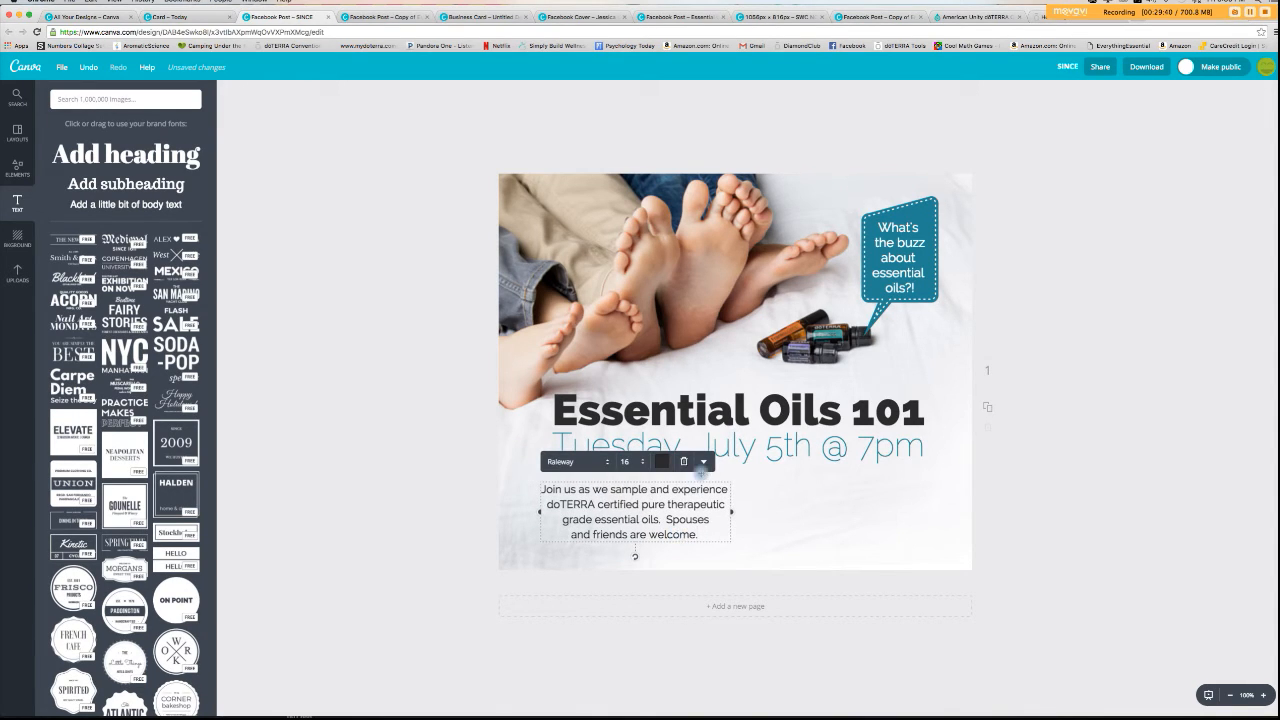
- Try left alignment on the invitation paragraph and set it back to centered
{"action": "left_click", "coordinate": [703, 461]}
{"action": "left_click", "coordinate": [705, 538]}
{"action": "left_click", "coordinate": [795, 521]}
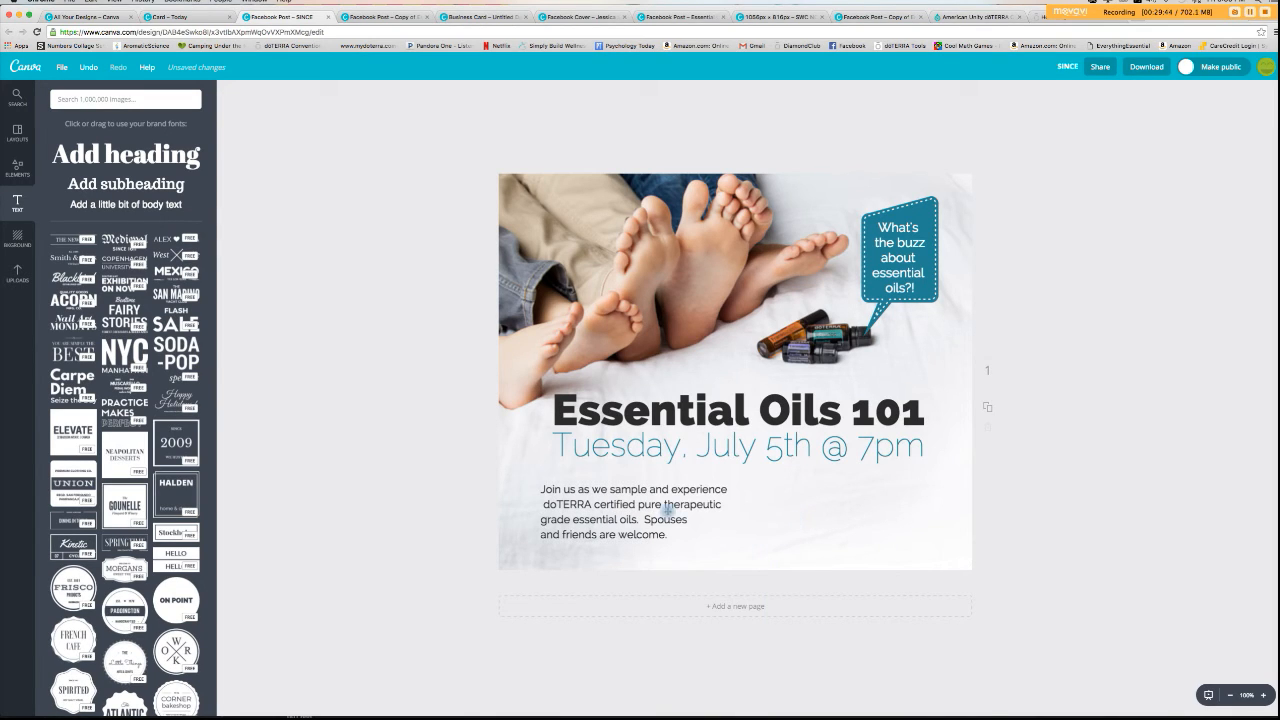
{"action": "left_click", "coordinate": [668, 512]}
{"action": "left_click", "coordinate": [703, 461]}
{"action": "left_click", "coordinate": [700, 552]}
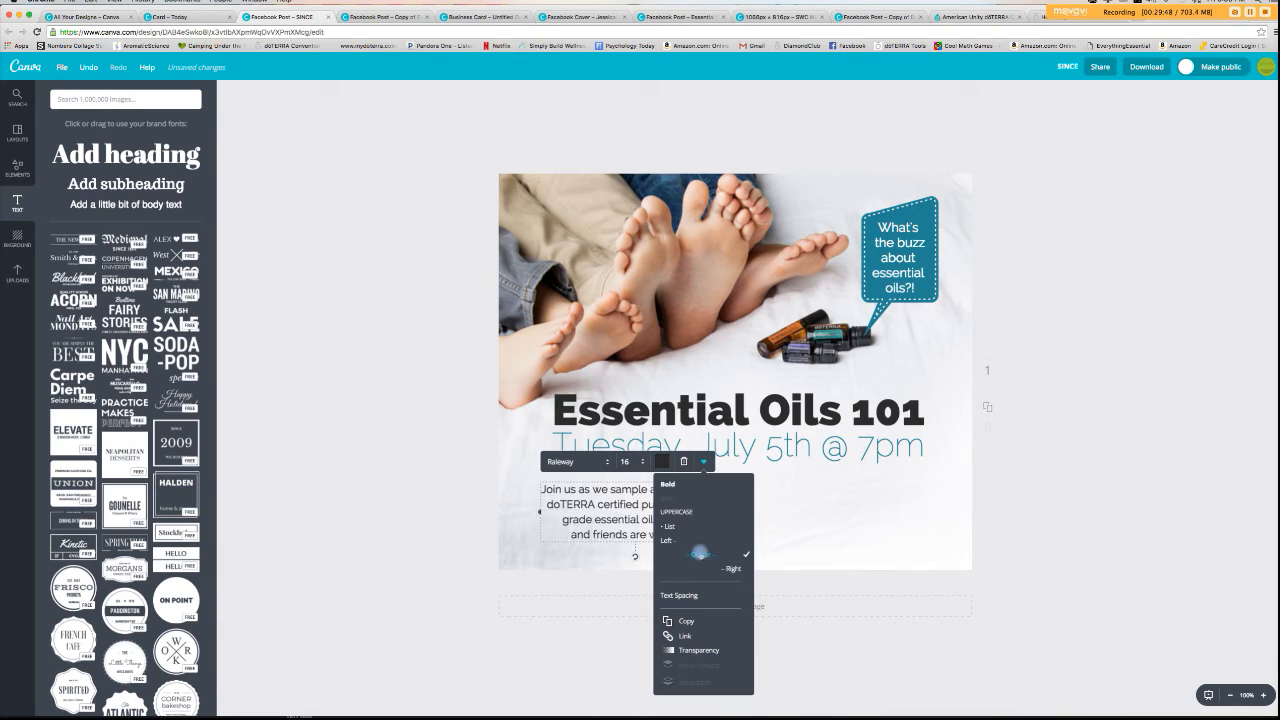
{"action": "left_click", "coordinate": [808, 548]}
- Duplicate the invitation paragraph and arrange the two copies side by side below the date line
{"action": "left_click_drag", "start_coordinate": [655, 504], "coordinate": [613, 492]}
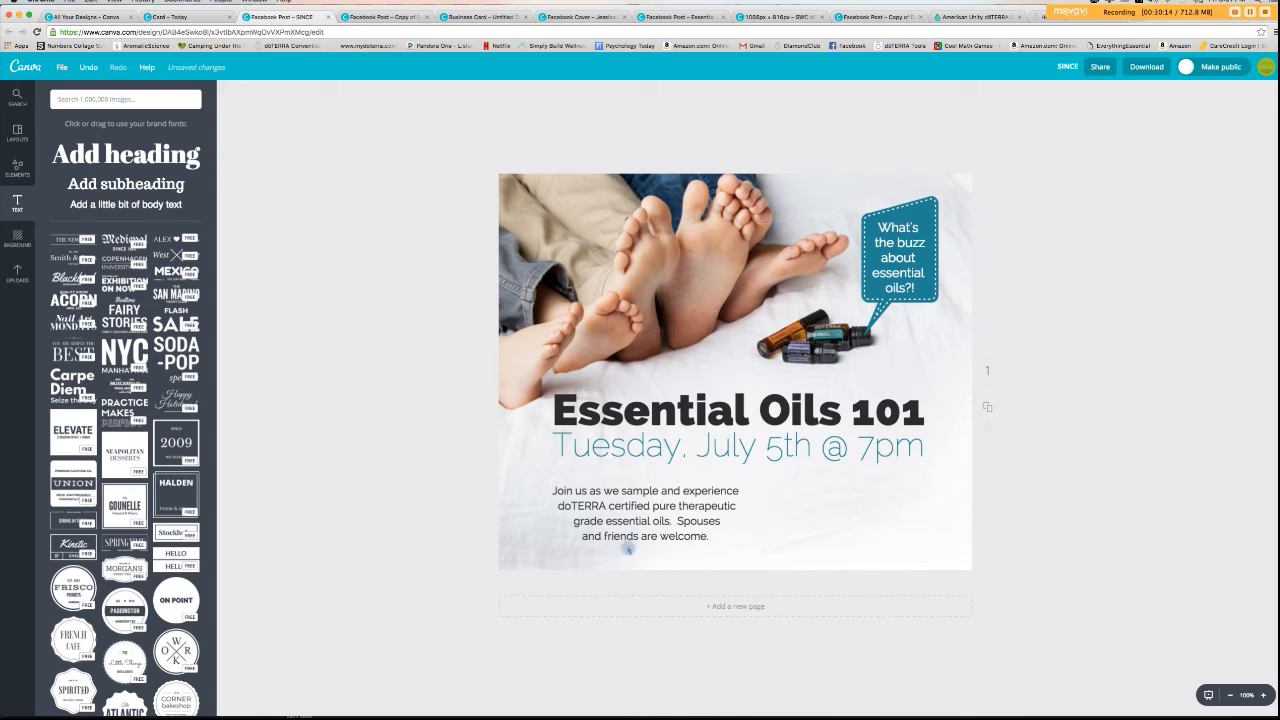
{"action": "mouse_move", "coordinate": [636, 536]}
{"action": "left_mouse_down"}
{"action": "mouse_move", "coordinate": [636, 562]}
{"action": "mouse_move", "coordinate": [635, 537]}
{"action": "left_mouse_up"}
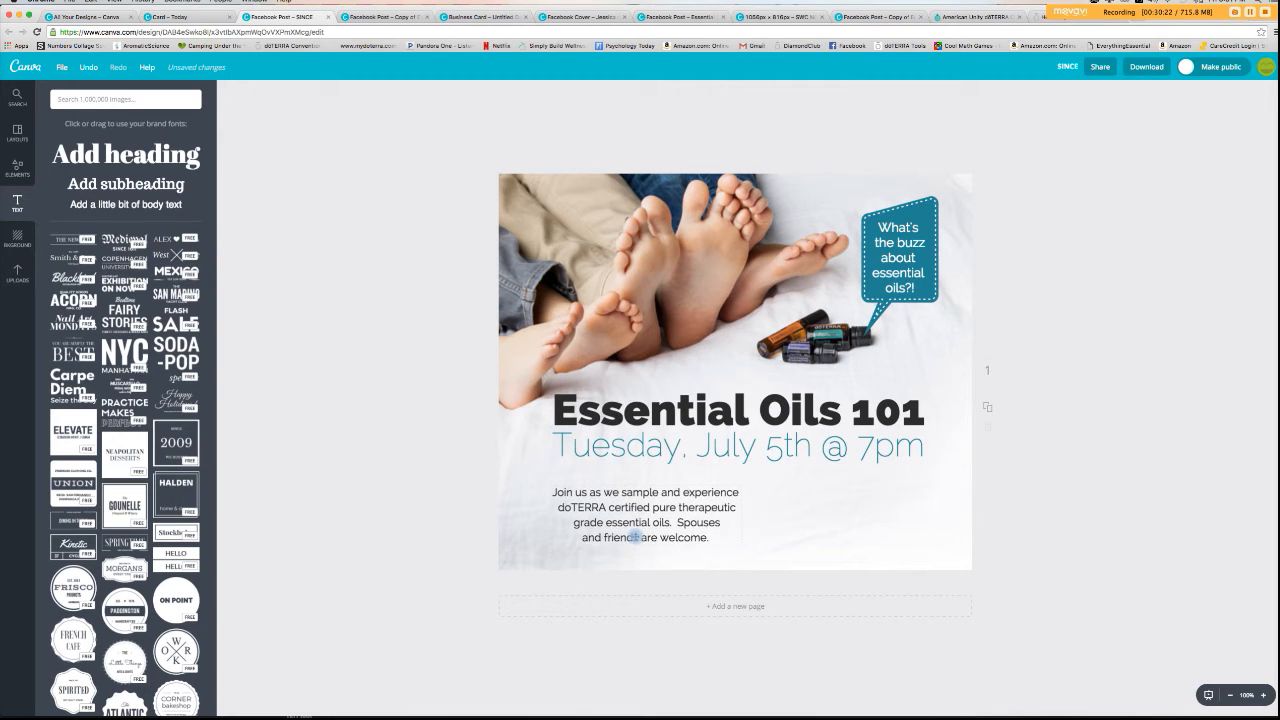
{"action": "left_click", "coordinate": [671, 516]}
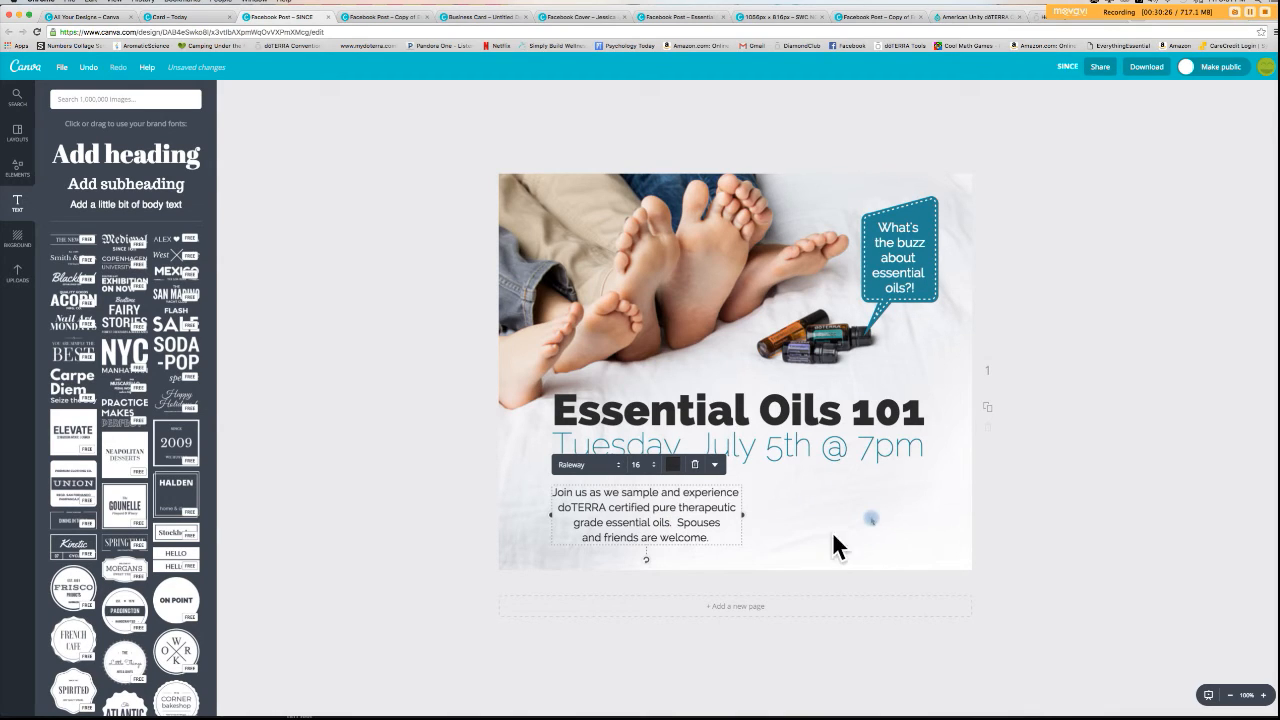
{"action": "left_click", "coordinate": [714, 464]}
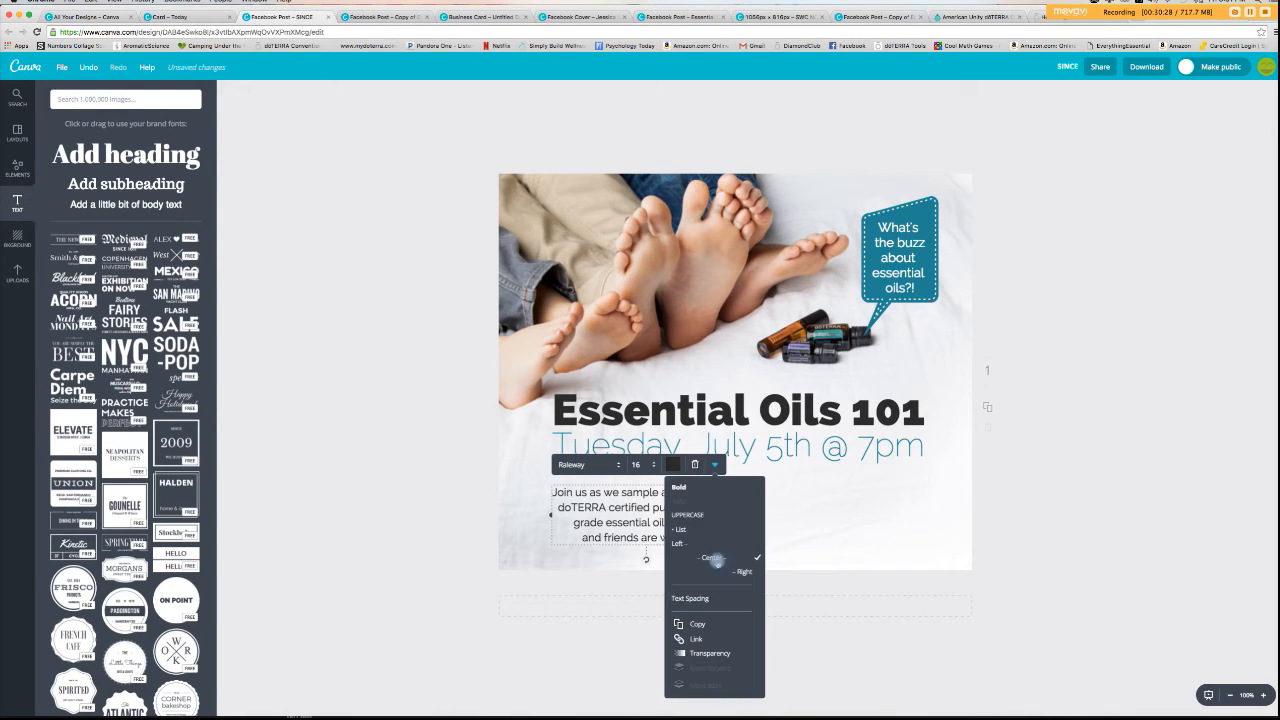
{"action": "left_click", "coordinate": [694, 625]}
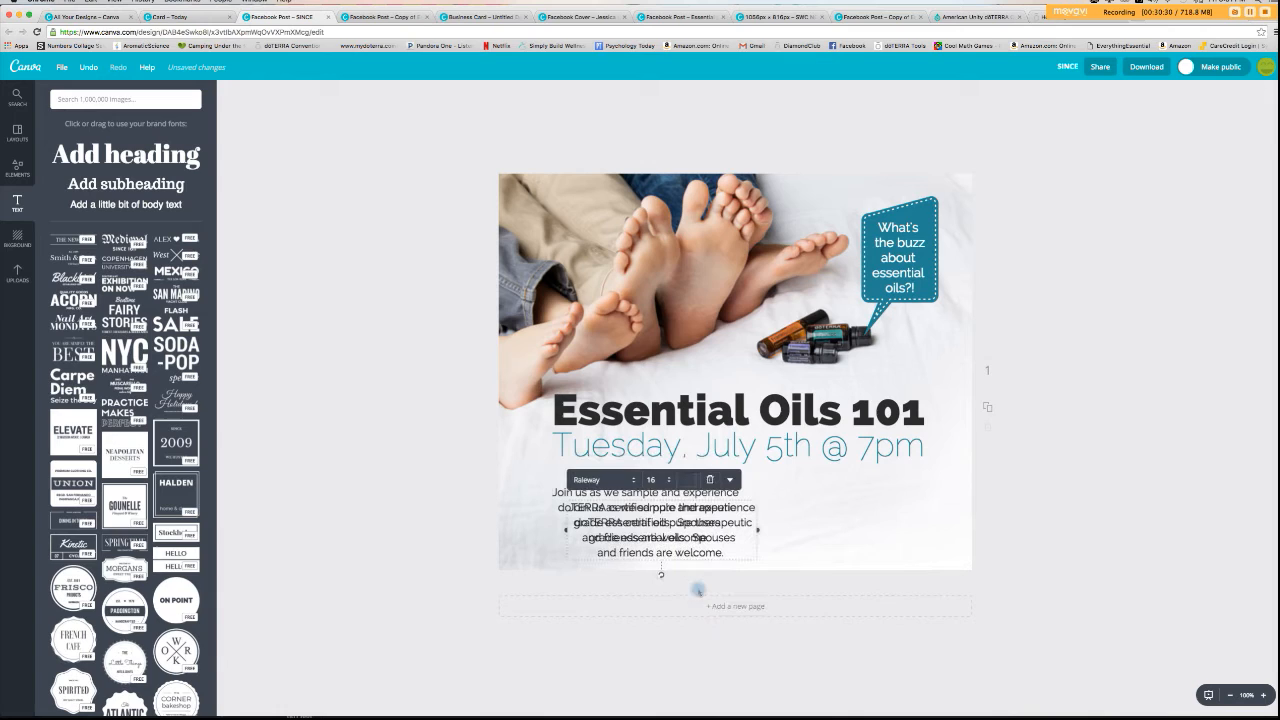
{"action": "left_click_drag", "start_coordinate": [681, 566], "coordinate": [856, 550]}
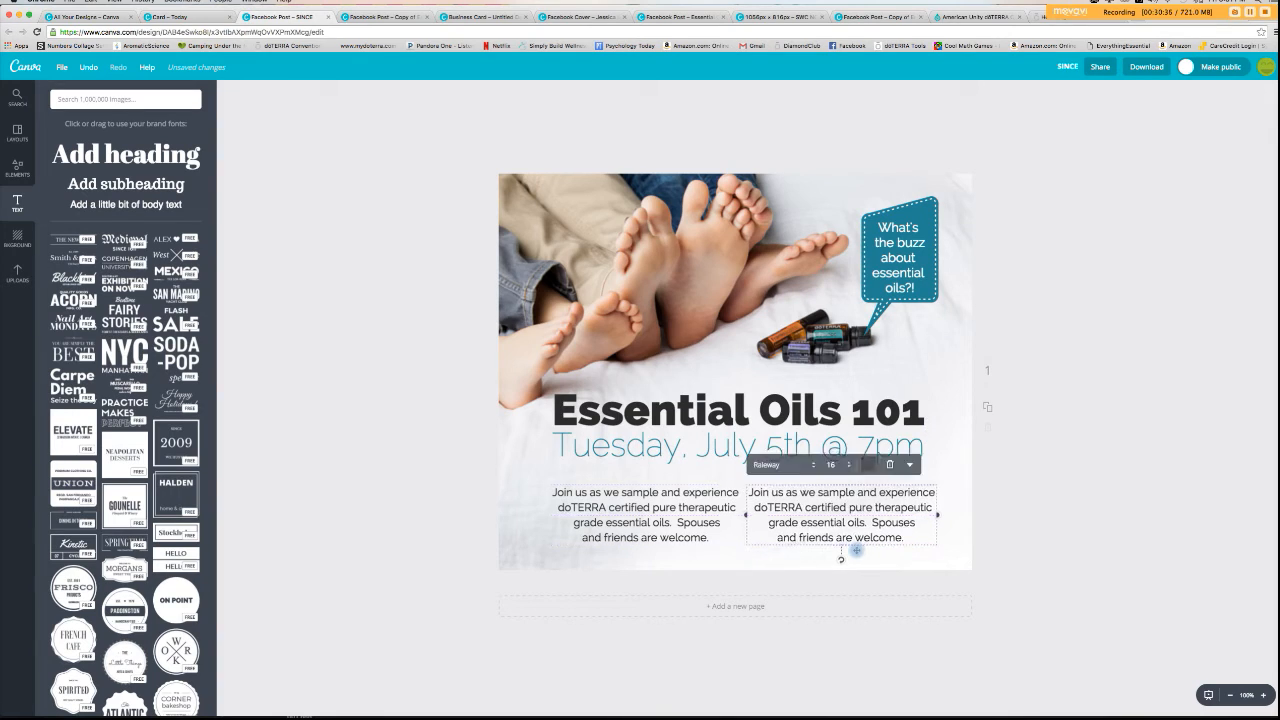
{"action": "left_click_drag", "start_coordinate": [683, 527], "coordinate": [661, 530]}
{"action": "left_click", "coordinate": [807, 492]}
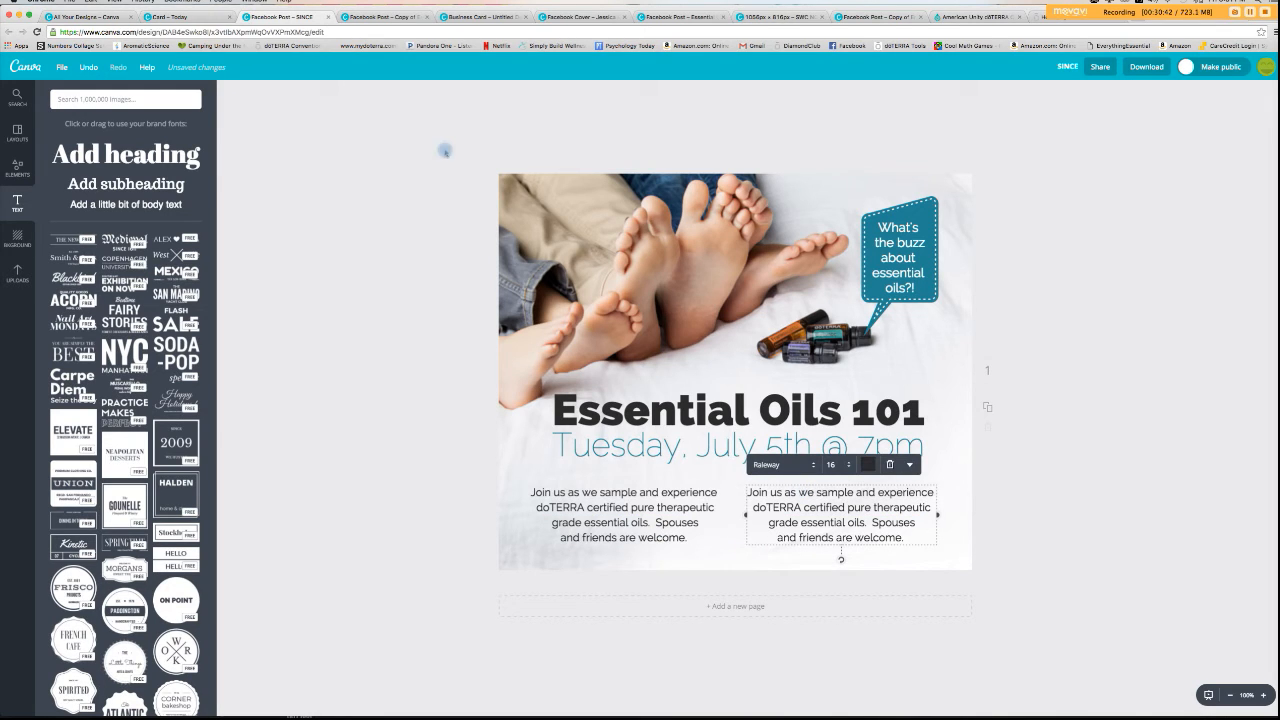
- Replace the duplicated paragraph's text with the venue, address and contact details copied from the original Essential Oils 101 design
{"action": "left_click", "coordinate": [378, 17]}
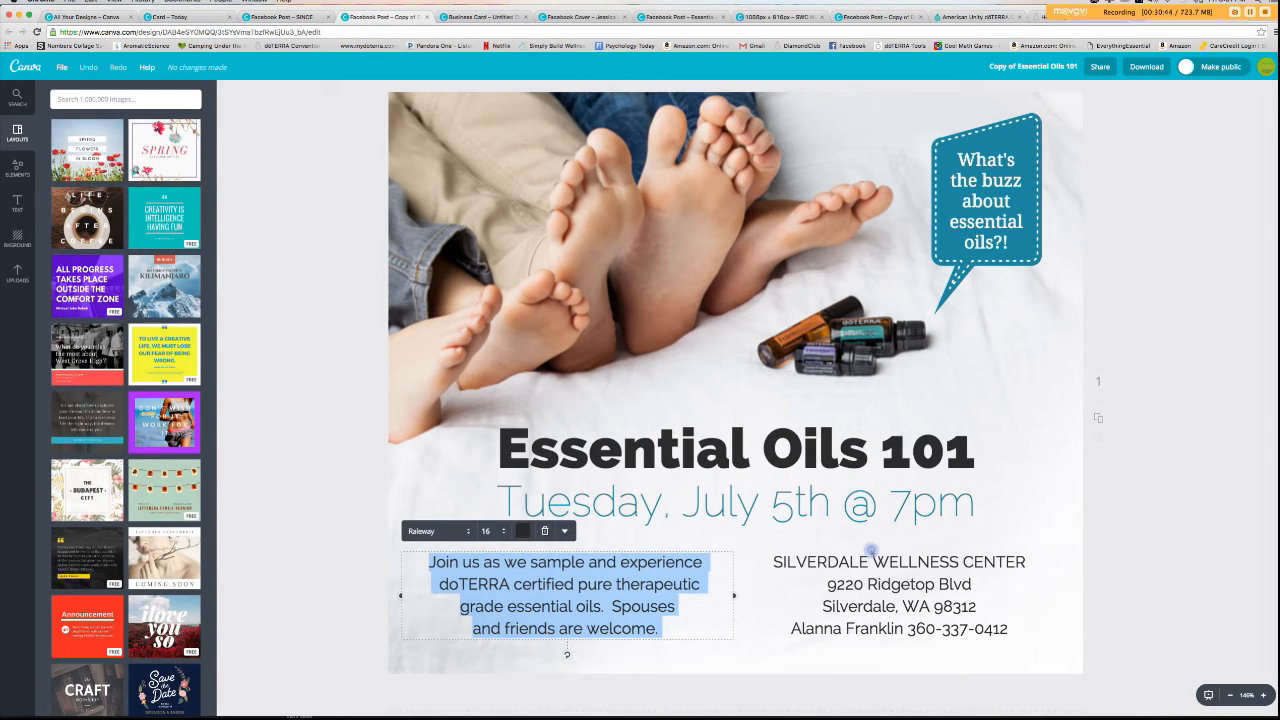
{"action": "left_click", "coordinate": [866, 552]}
{"action": "left_click", "coordinate": [872, 562]}
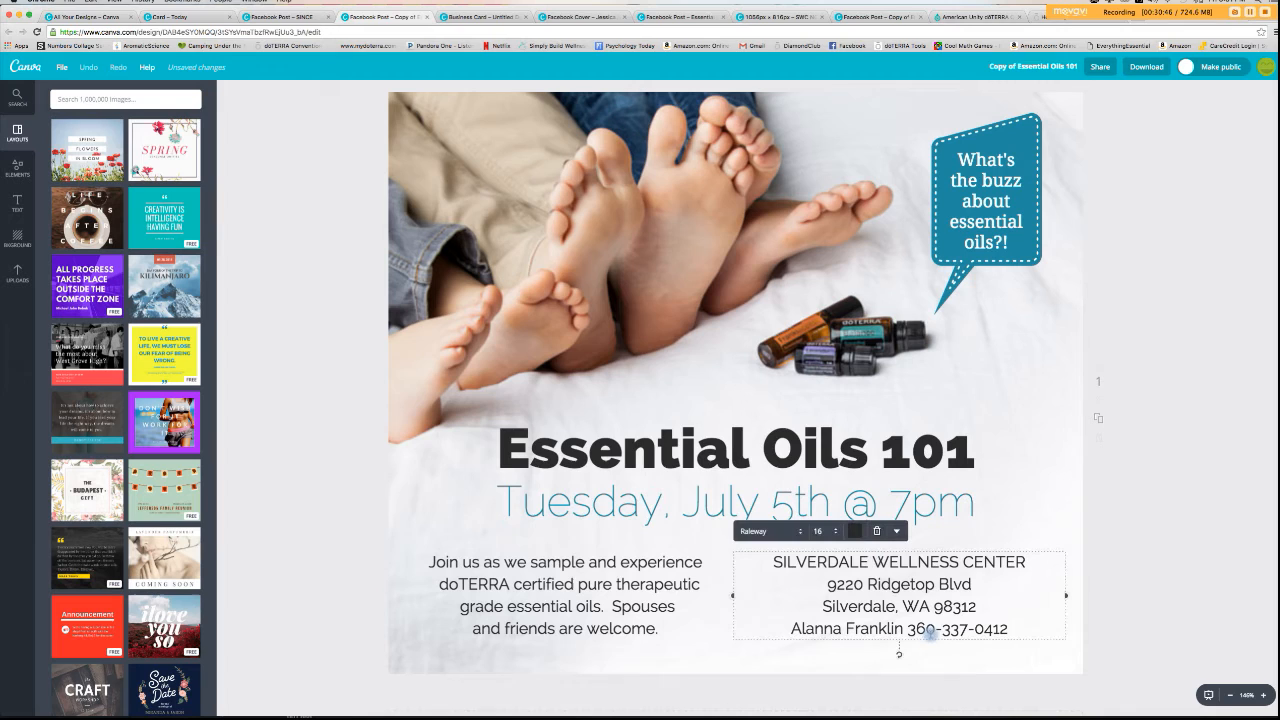
{"action": "left_click", "coordinate": [906, 627]}
{"action": "key", "text": "super+a"}
{"action": "key", "text": "super+c"}
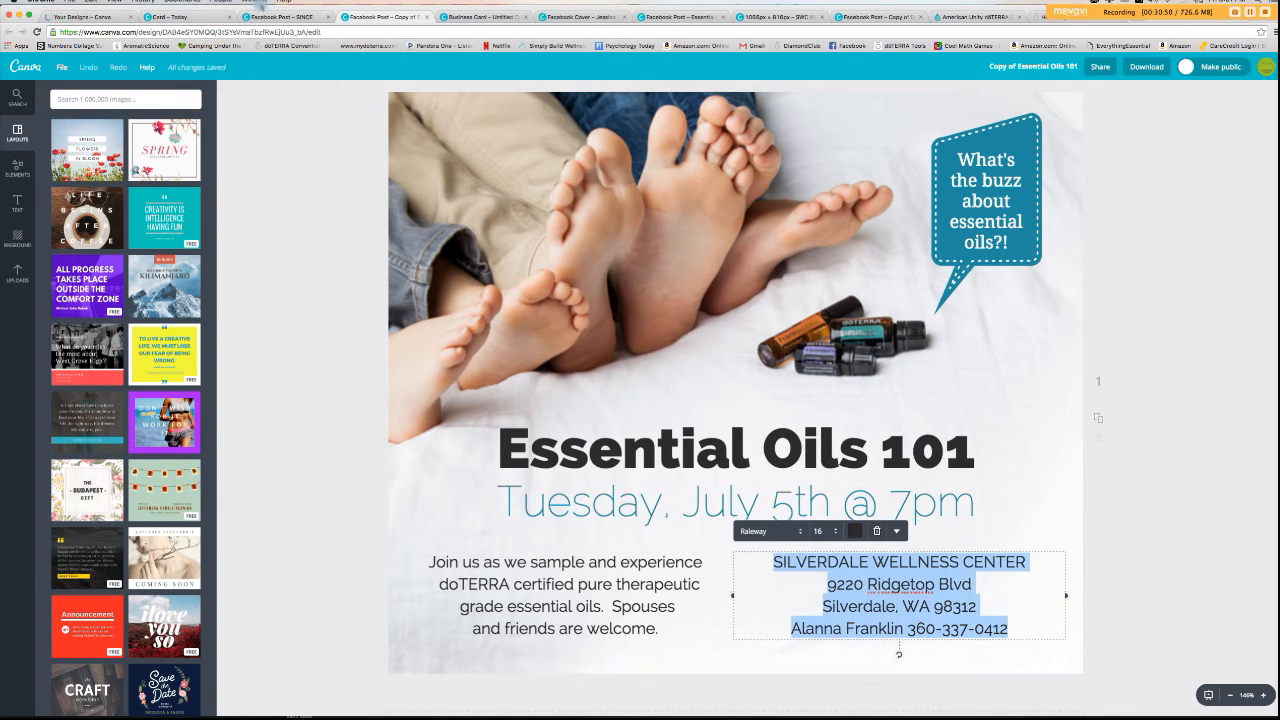
{"action": "left_click", "coordinate": [268, 15]}
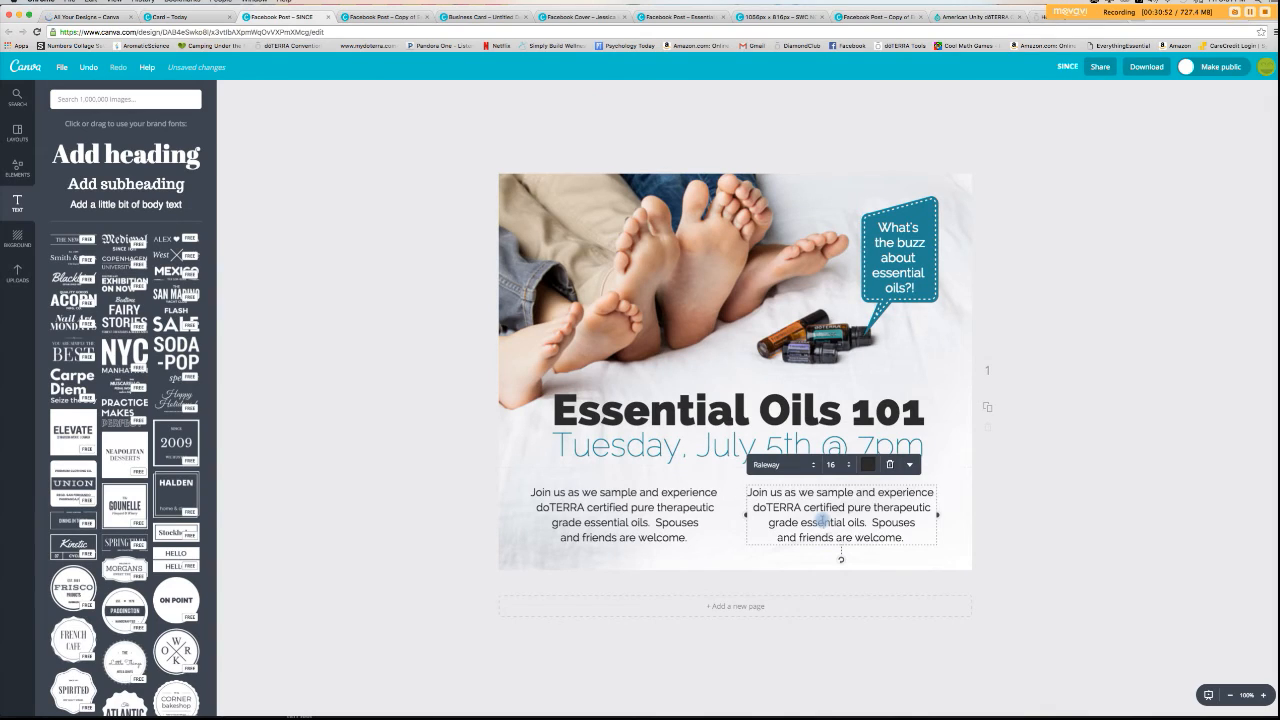
{"action": "triple_click", "coordinate": [822, 520]}
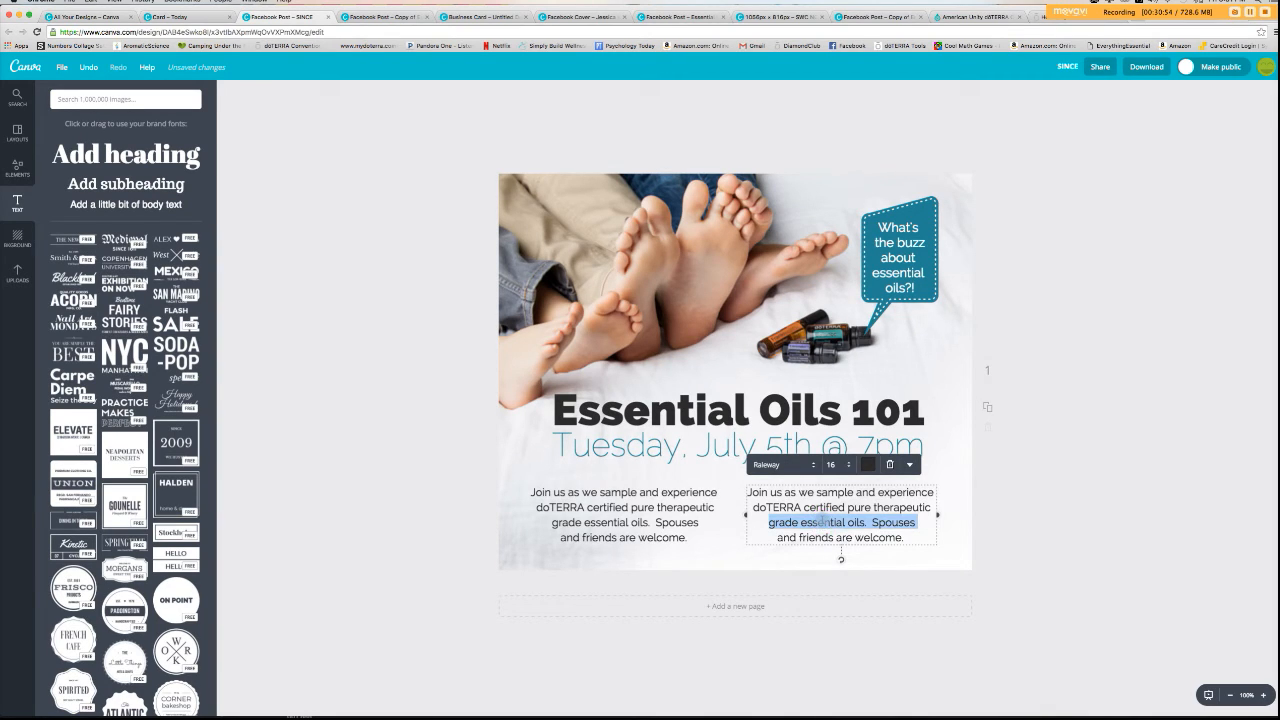
{"action": "key", "text": "super+a"}
{"action": "key", "text": "super+v"}
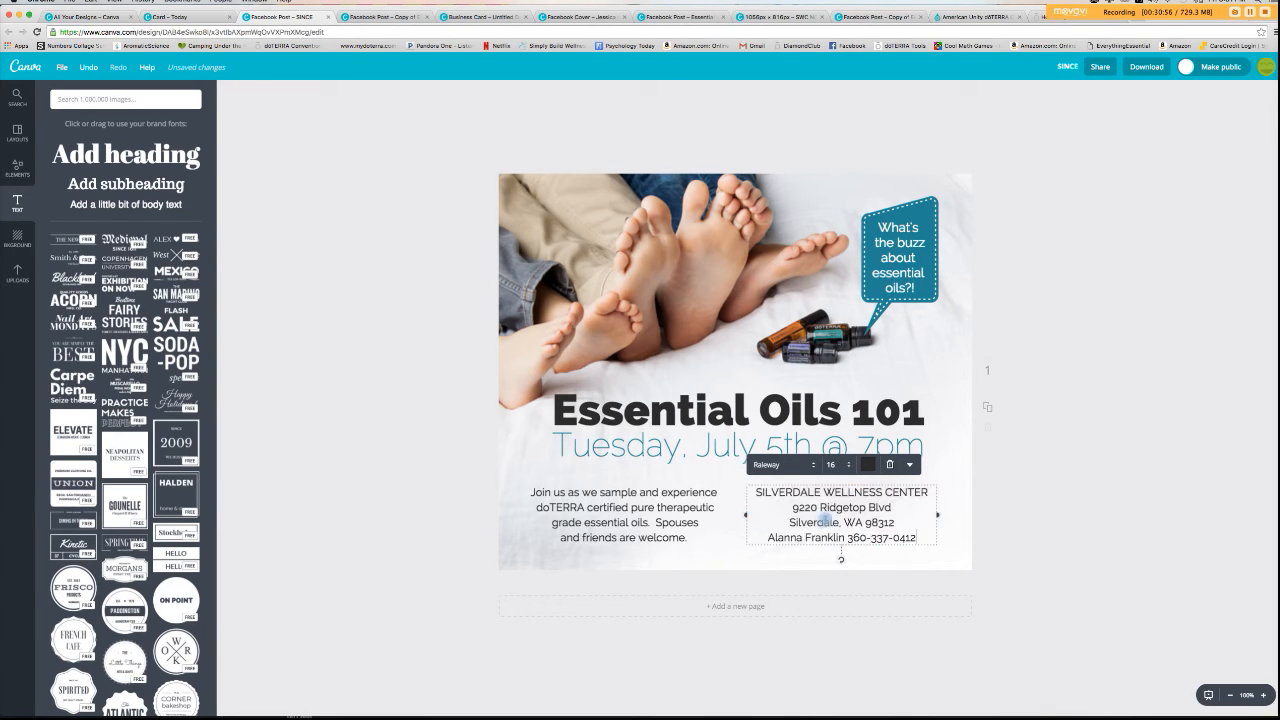
{"action": "left_click", "coordinate": [1056, 526]}
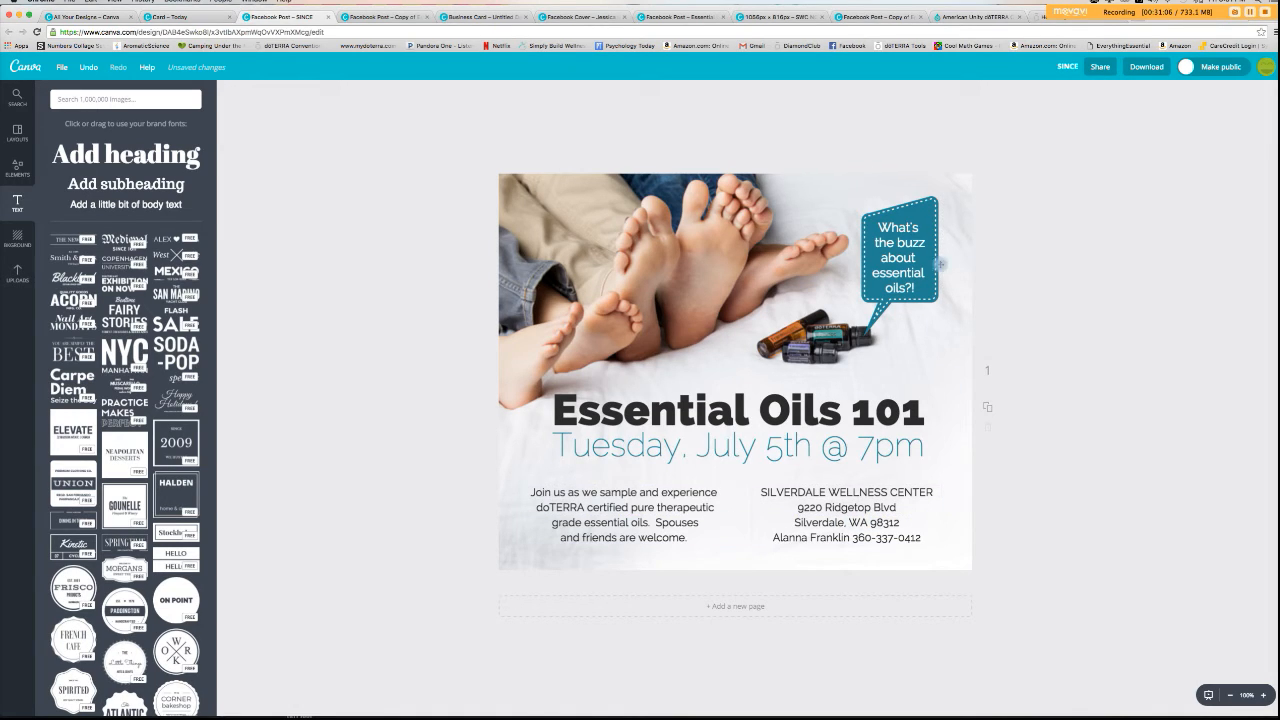
- Nudge the invitation paragraph slightly left and move the heading and date line down a little, keeping their starts aligned
{"action": "left_click_drag", "start_coordinate": [620, 521], "coordinate": [615, 521]}
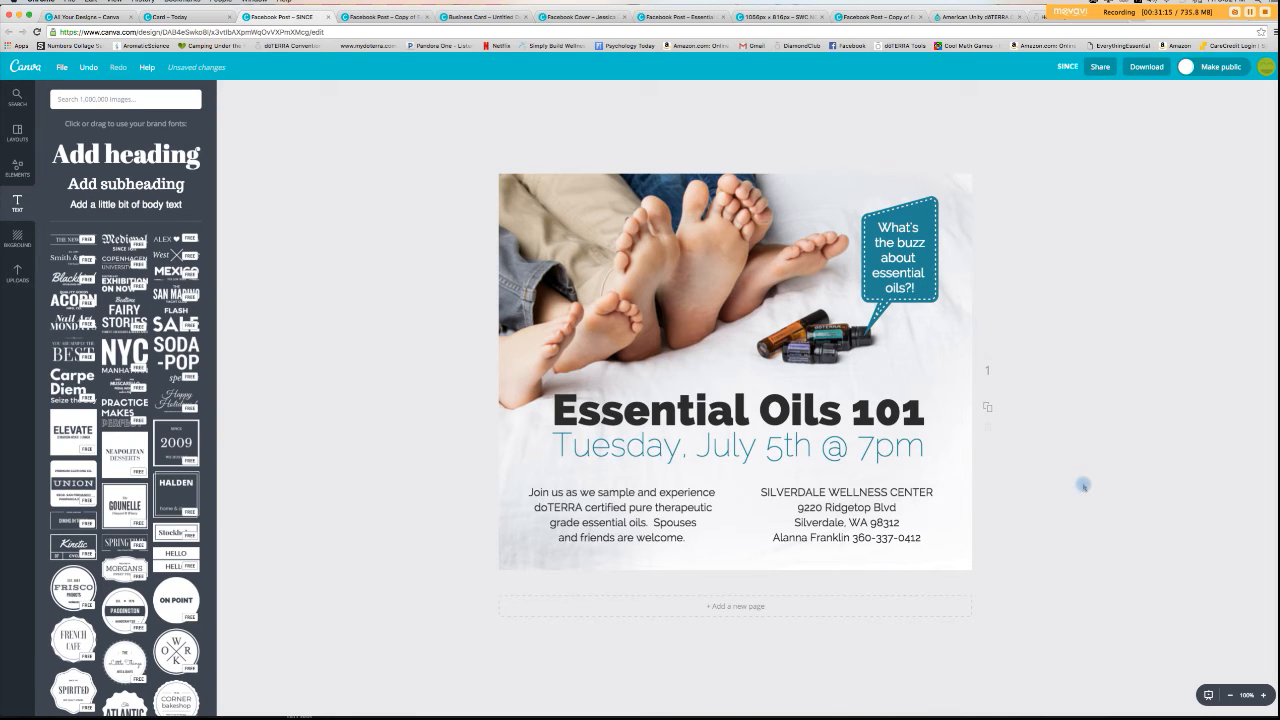
{"action": "left_click_drag", "start_coordinate": [808, 444], "coordinate": [800, 426]}
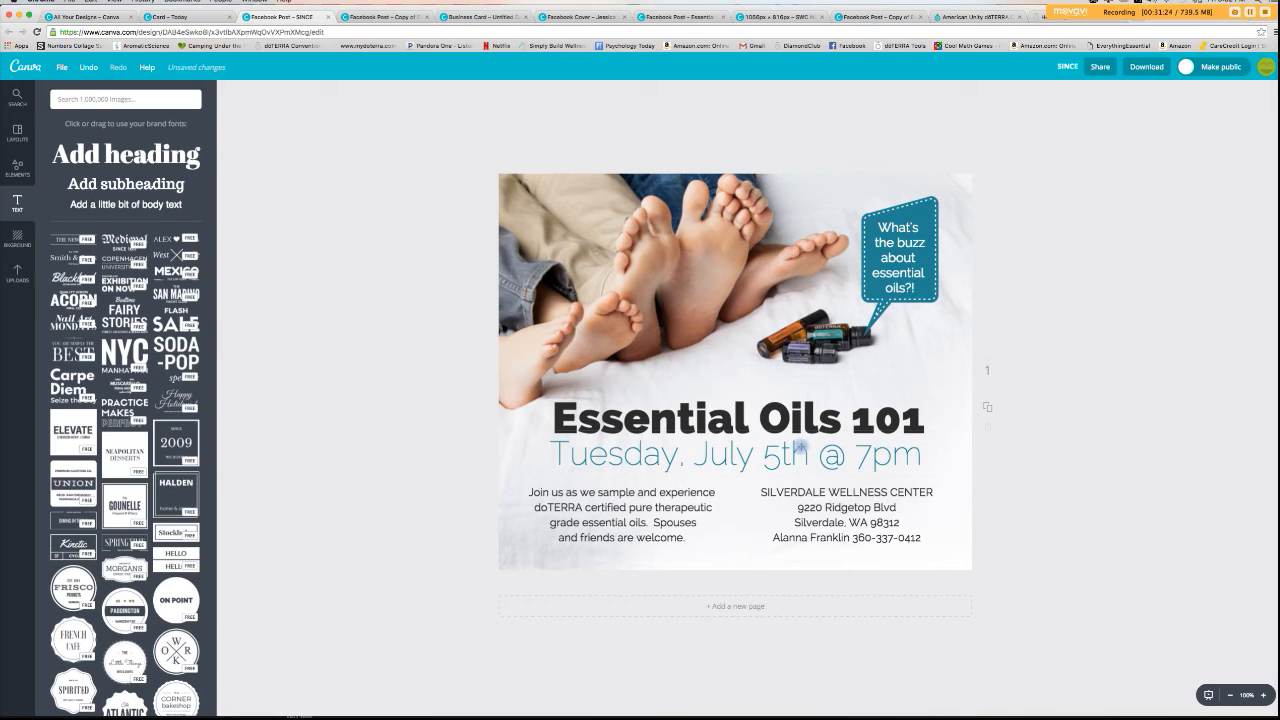
{"action": "left_click_drag", "start_coordinate": [801, 447], "coordinate": [805, 447]}
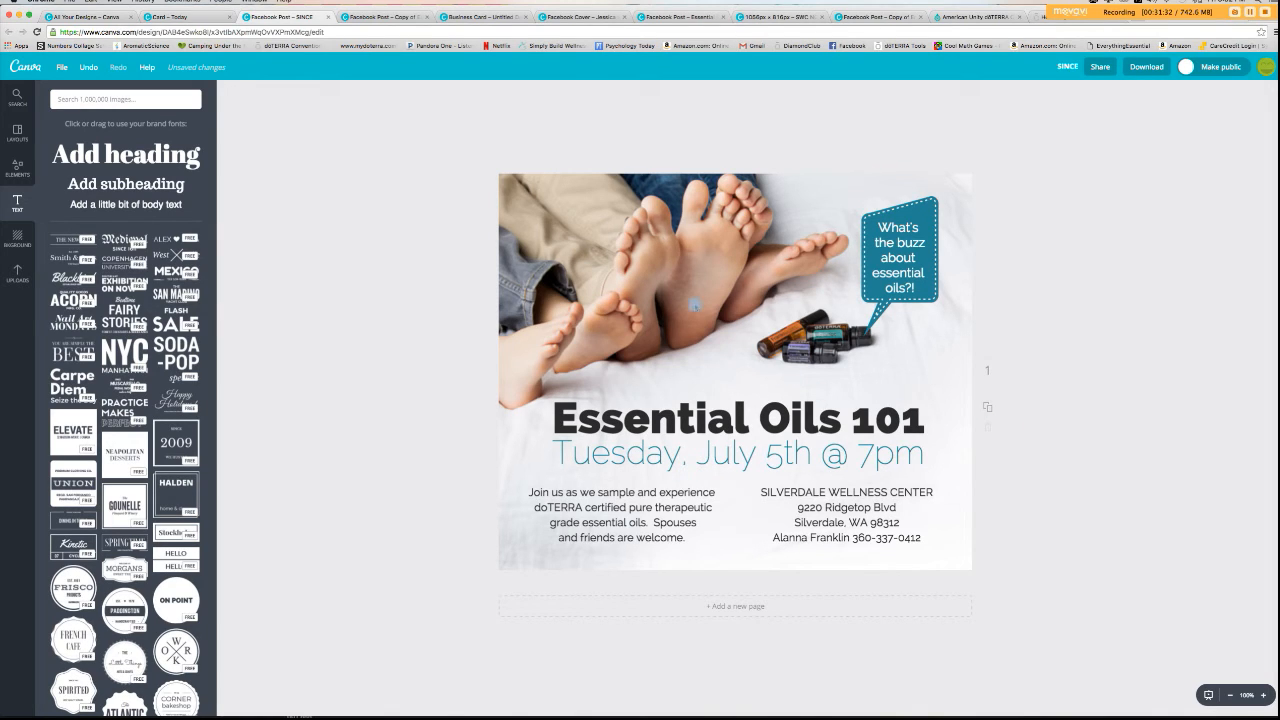
- Nudge the background photo of the feet down slightly
{"action": "left_click", "coordinate": [695, 304]}
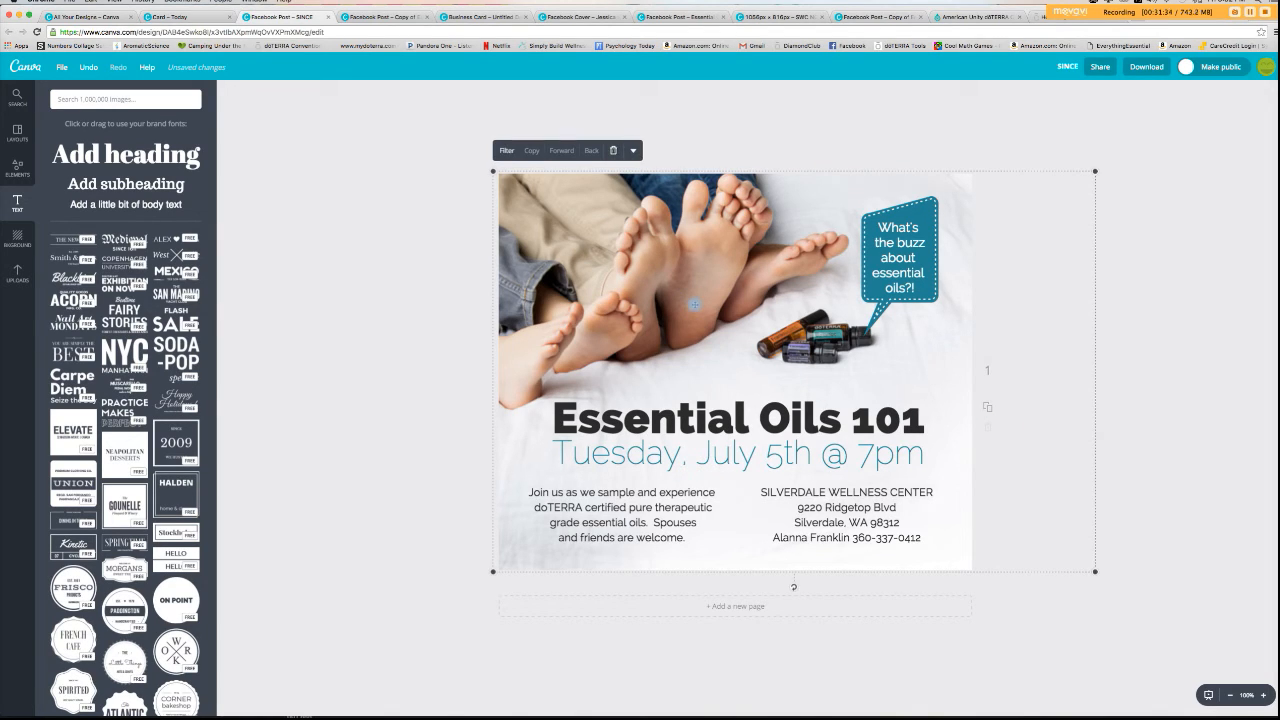
{"action": "key", "text": "Down"}
{"action": "key", "text": "Down"}
{"action": "key", "text": "Down"}
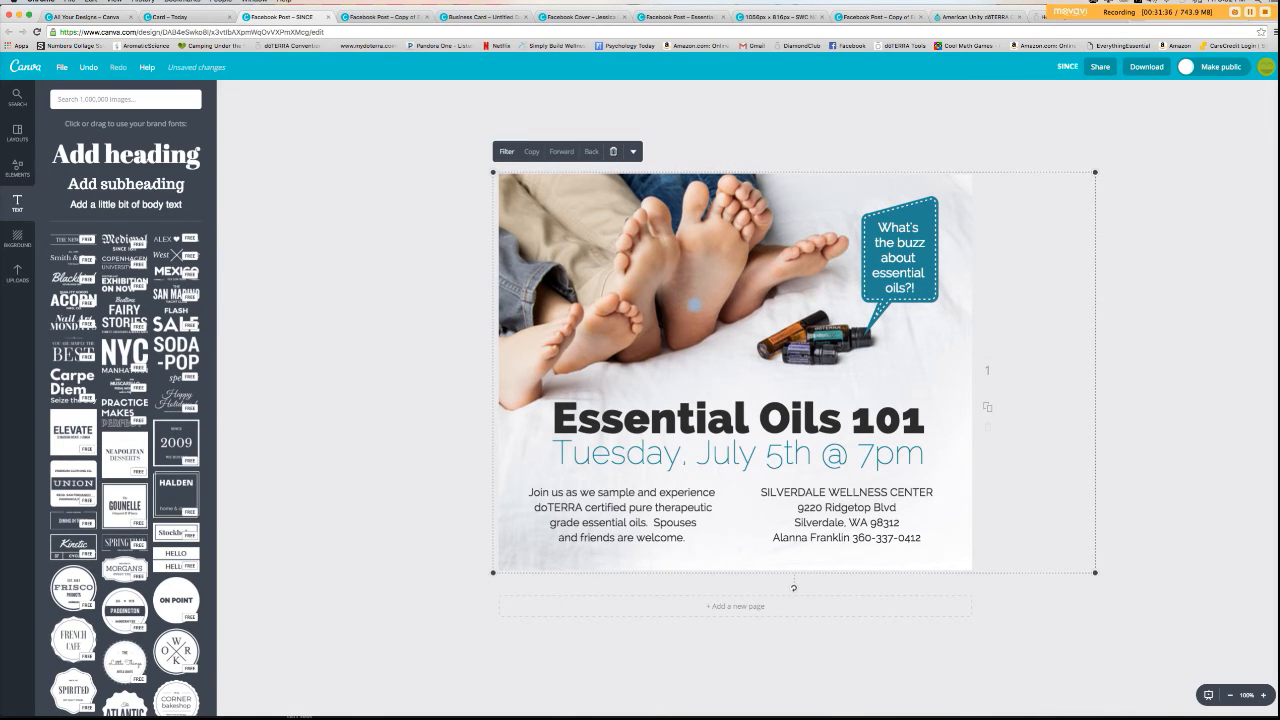
{"action": "key", "text": "Down"}
{"action": "key", "text": "Up"}
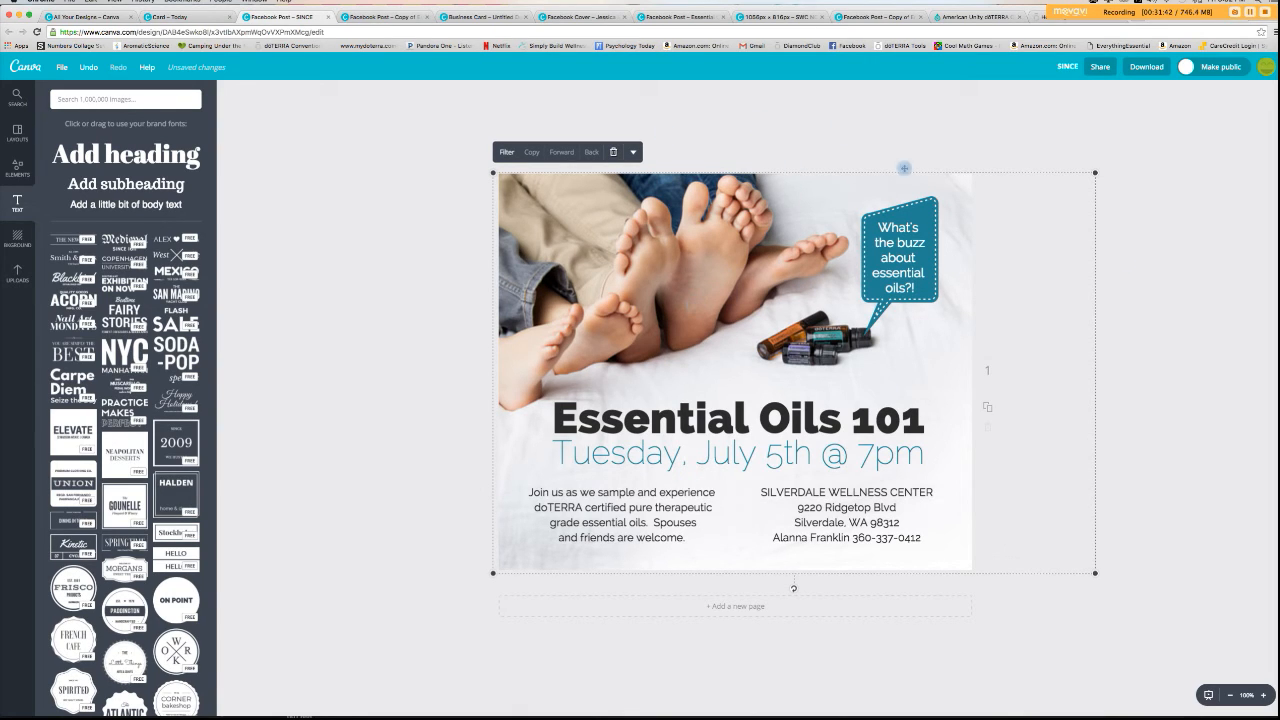
{"action": "left_click", "coordinate": [1241, 317]}
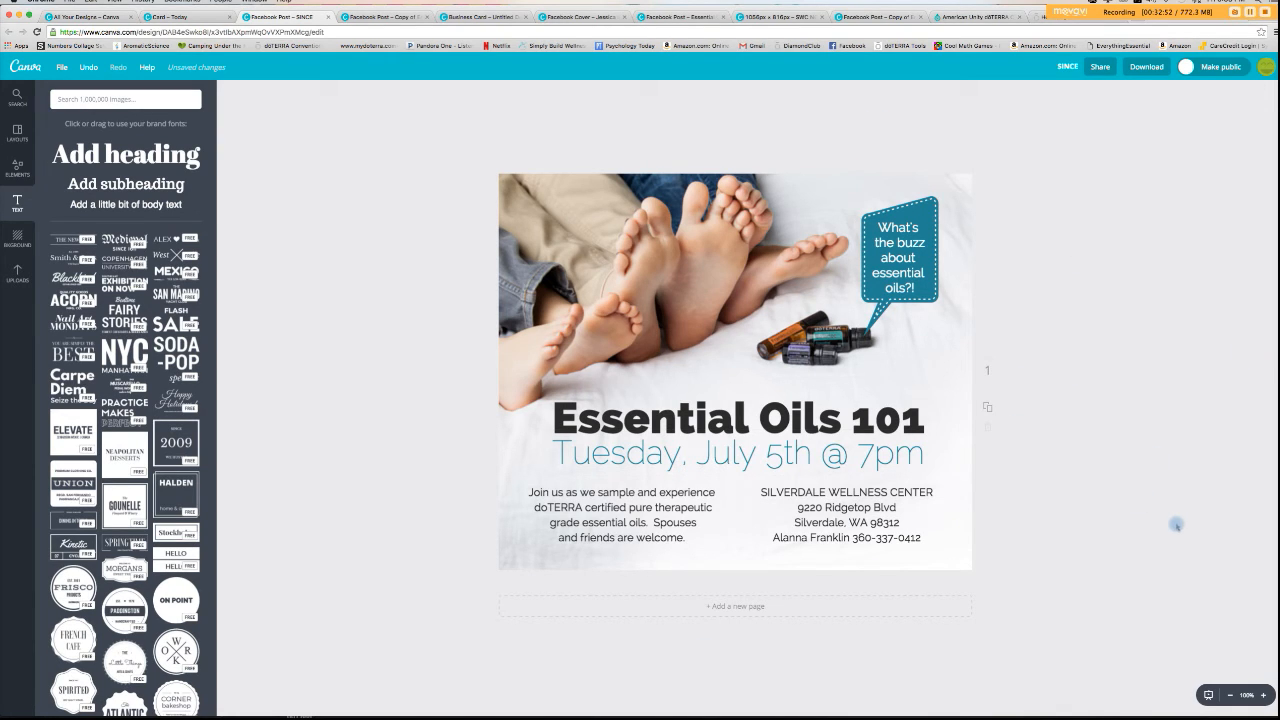
- Download the finished design as a high-quality PNG image and open the downloaded SINCE.png
{"action": "left_click", "coordinate": [1142, 66]}
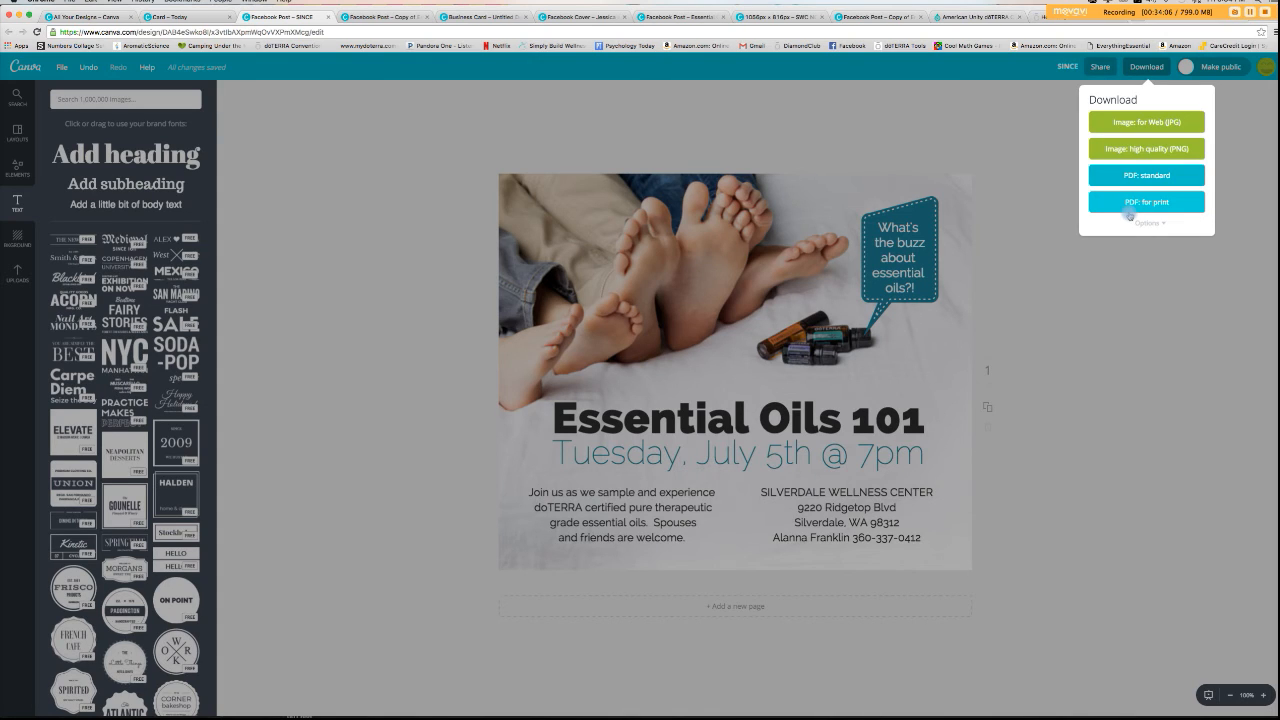
{"action": "left_click", "coordinate": [1118, 154]}
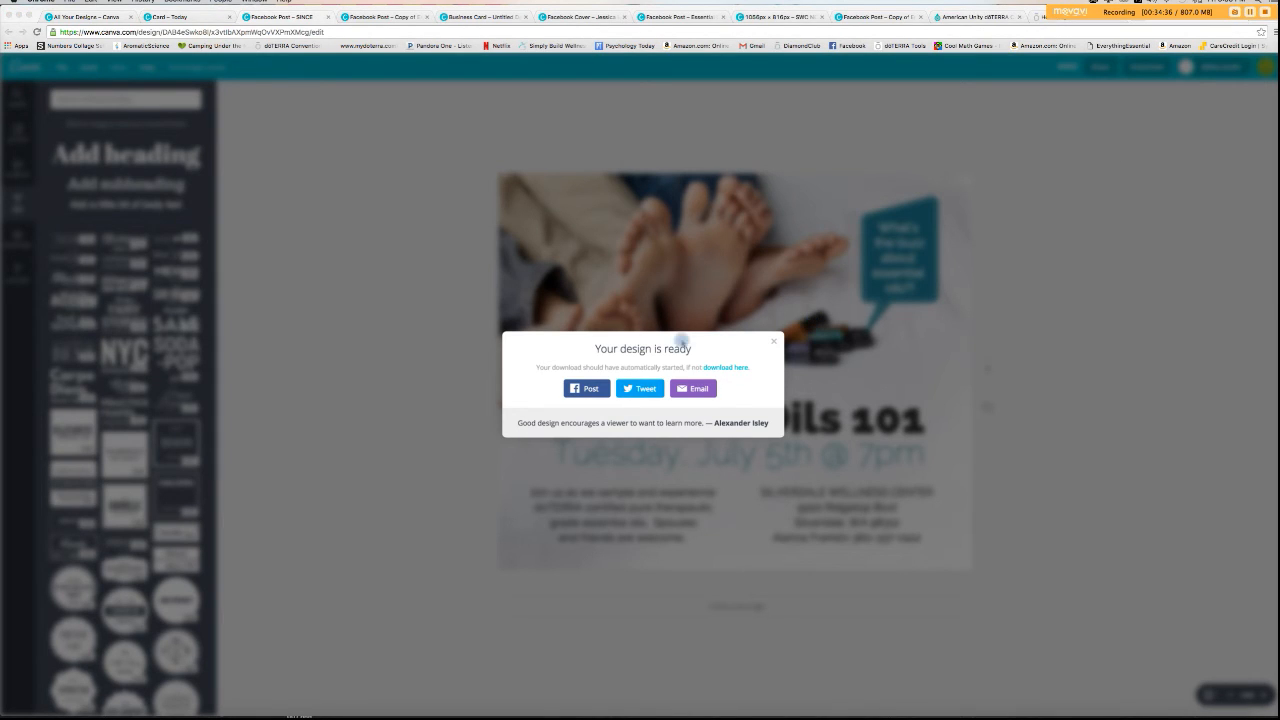
{"action": "mouse_move", "coordinate": [1117, 700]}
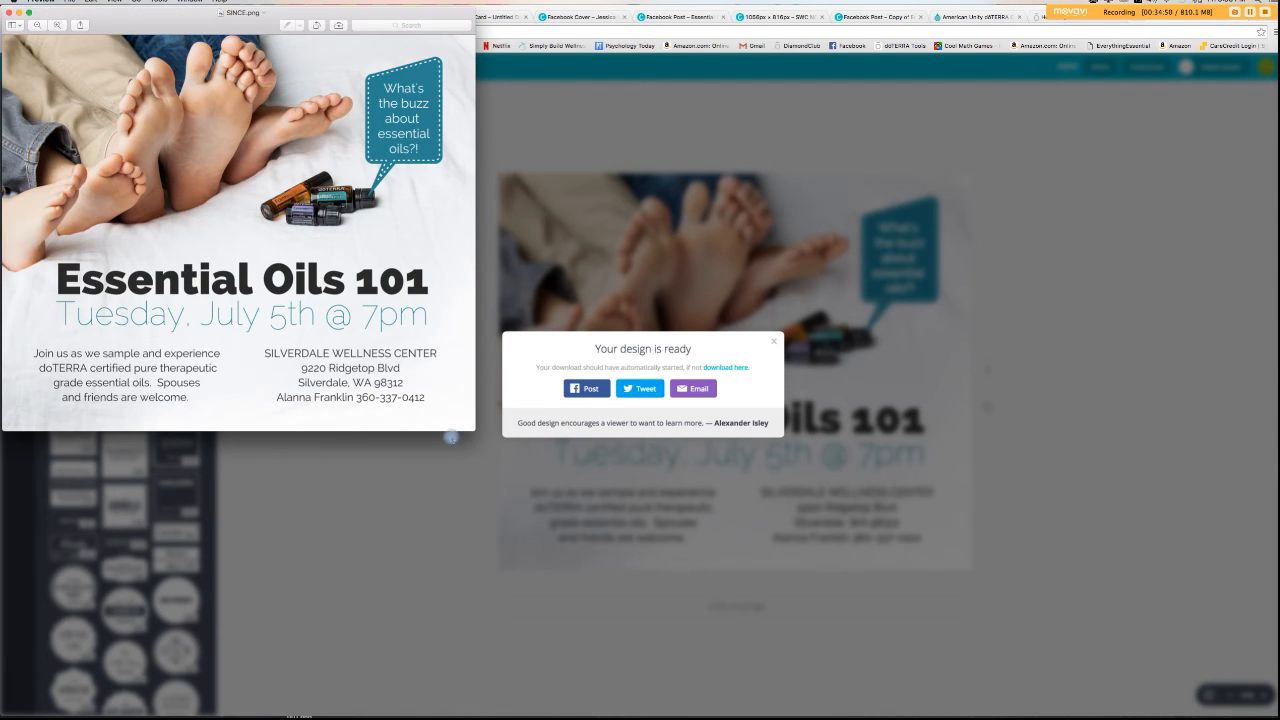
- Rename the downloaded SINCE.png image as EO101 and move it into the doTERRA folder
{"action": "left_click_drag", "start_coordinate": [472, 428], "coordinate": [811, 628]}
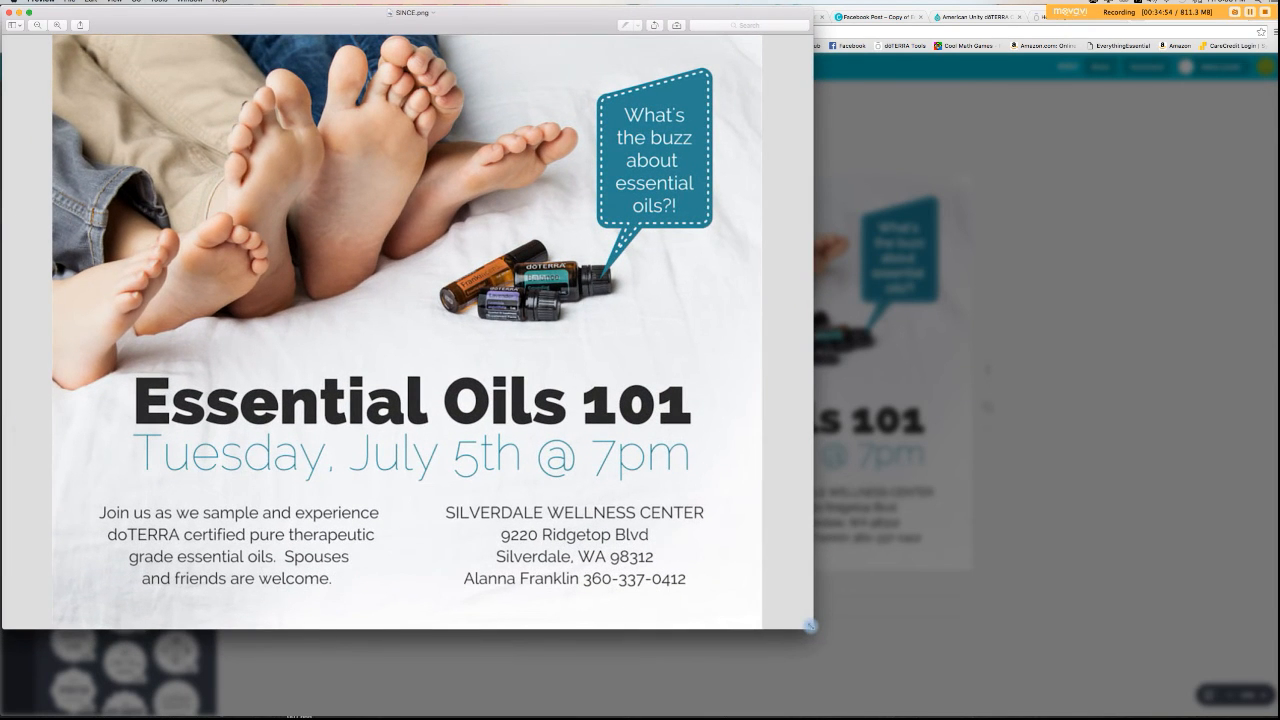
{"action": "key", "text": "super+0"}
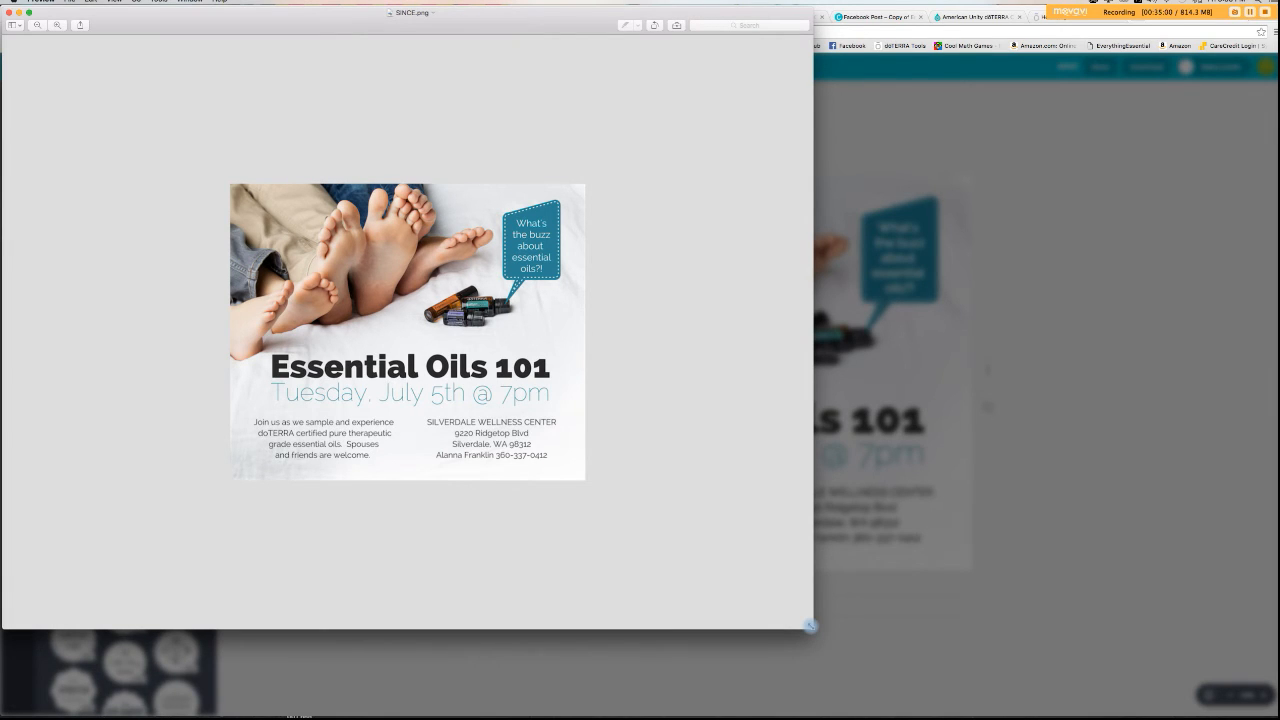
{"action": "key", "text": "super+plus"}
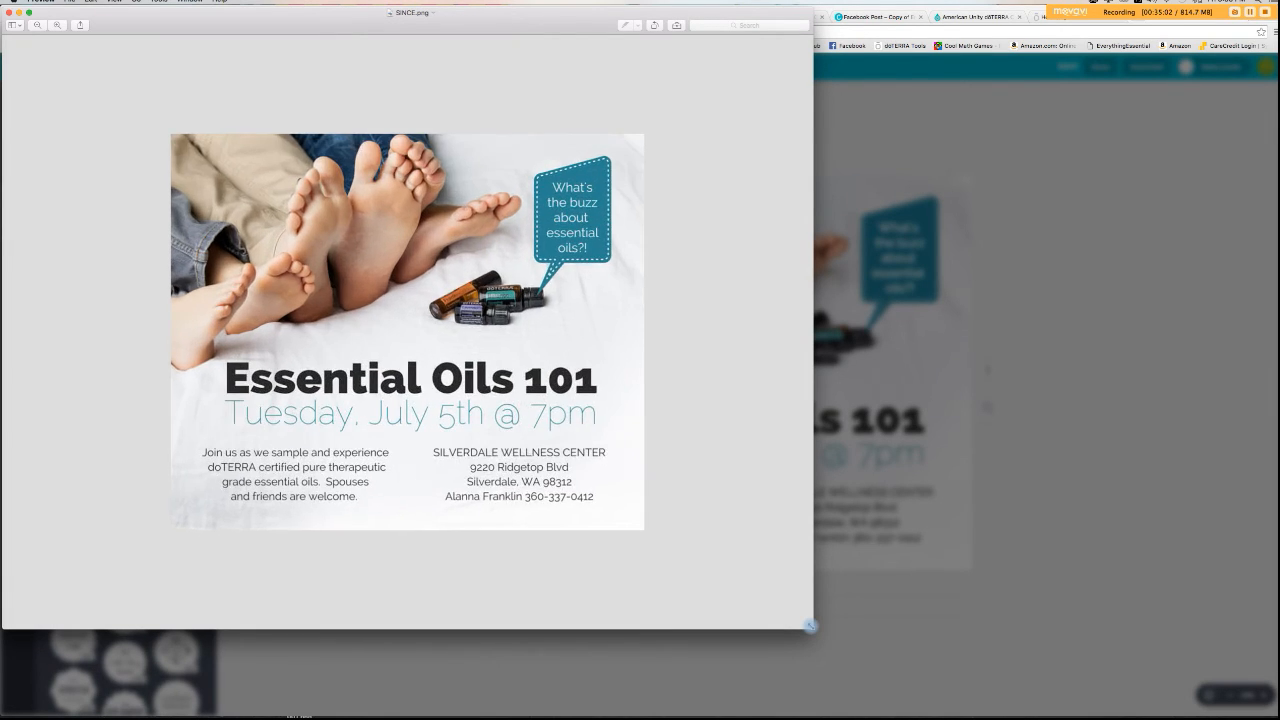
{"action": "left_click", "coordinate": [408, 14]}
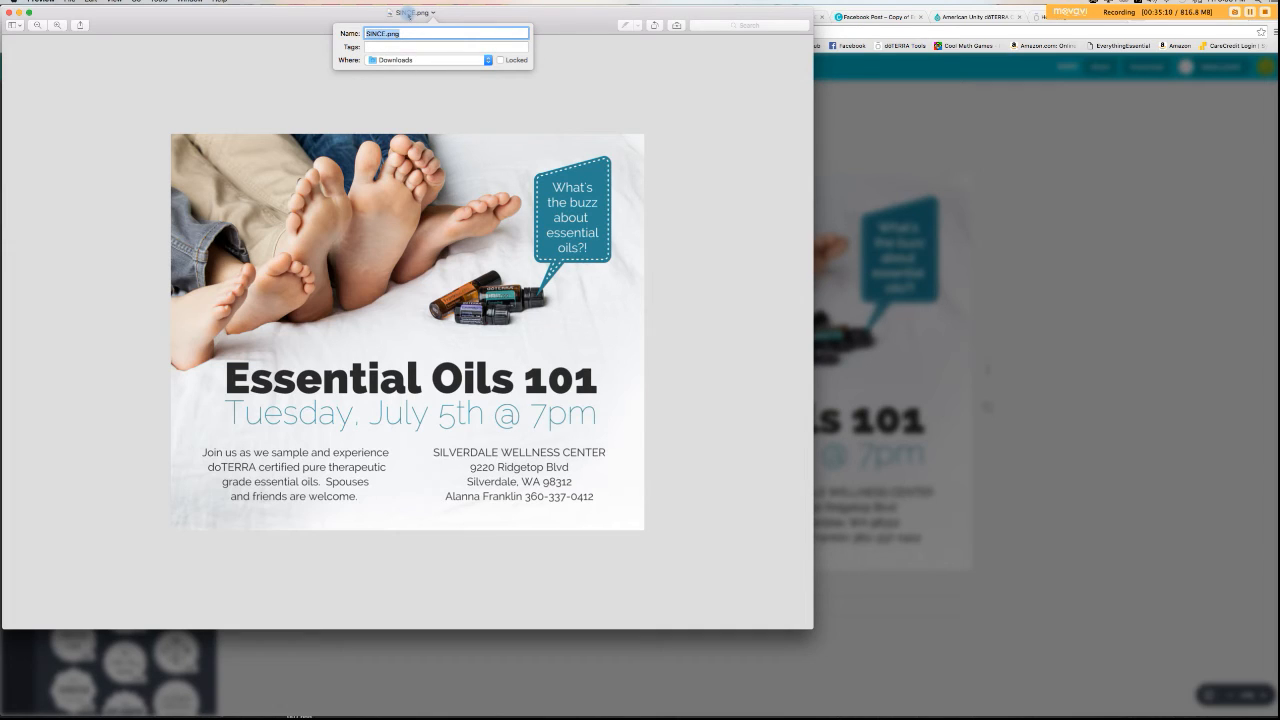
{"action": "type", "text": "EO101"}
{"action": "left_click", "coordinate": [420, 62]}
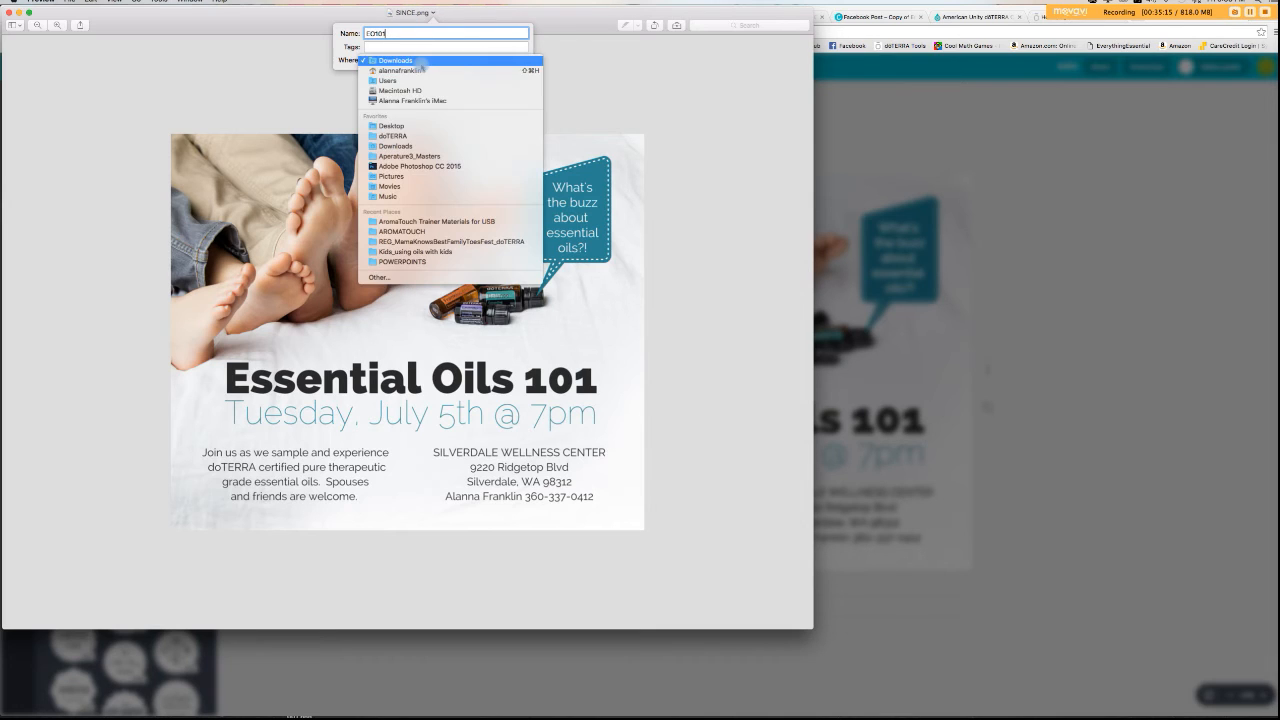
{"action": "left_click", "coordinate": [416, 135]}
{"action": "key", "text": "Return"}
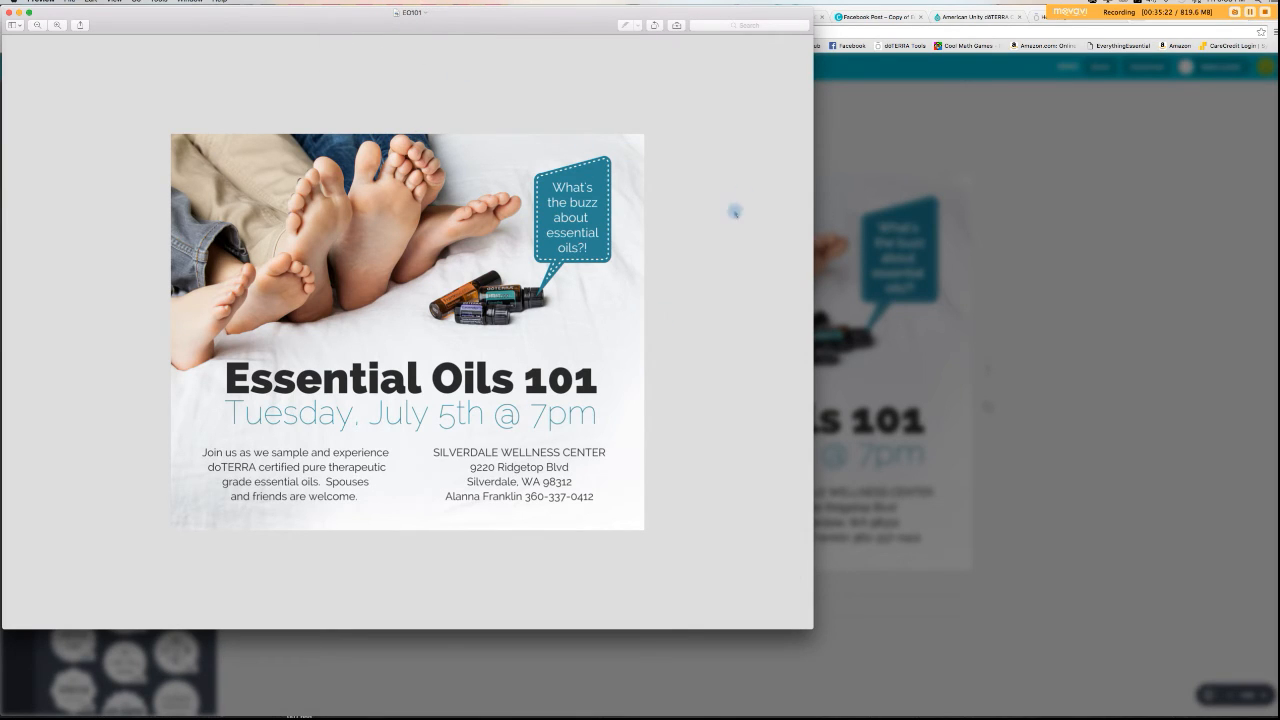
- Return to Canva, dismiss the finished-download notice and bring up the SWC NO CONTACT INFO design
{"action": "left_click", "coordinate": [1042, 141]}
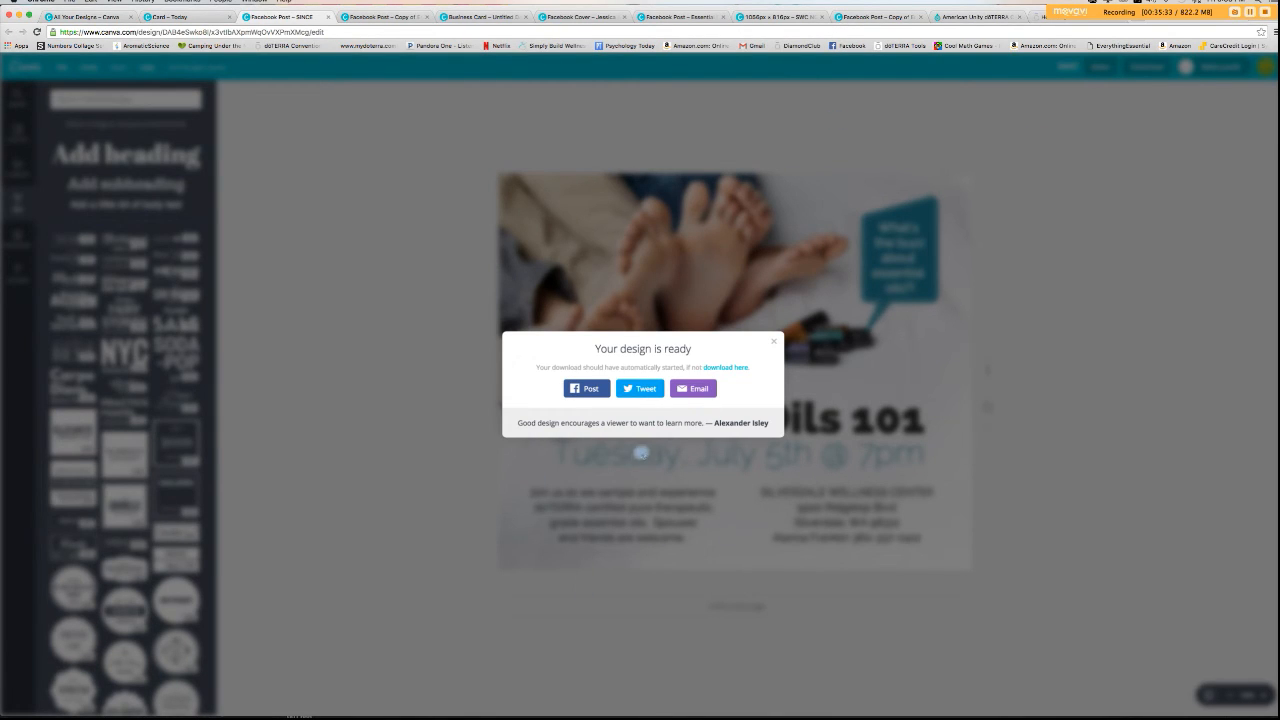
{"action": "left_click", "coordinate": [1090, 295]}
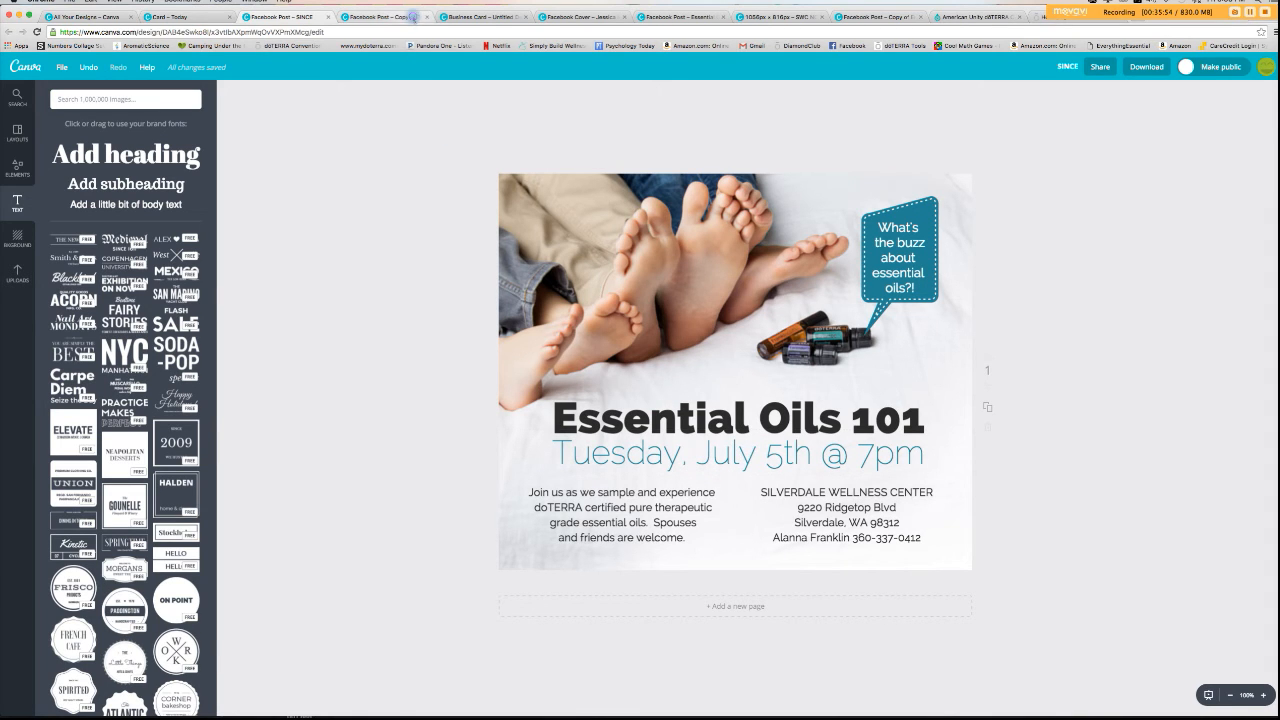
{"action": "left_click", "coordinate": [413, 17]}
{"action": "left_click", "coordinate": [470, 17]}
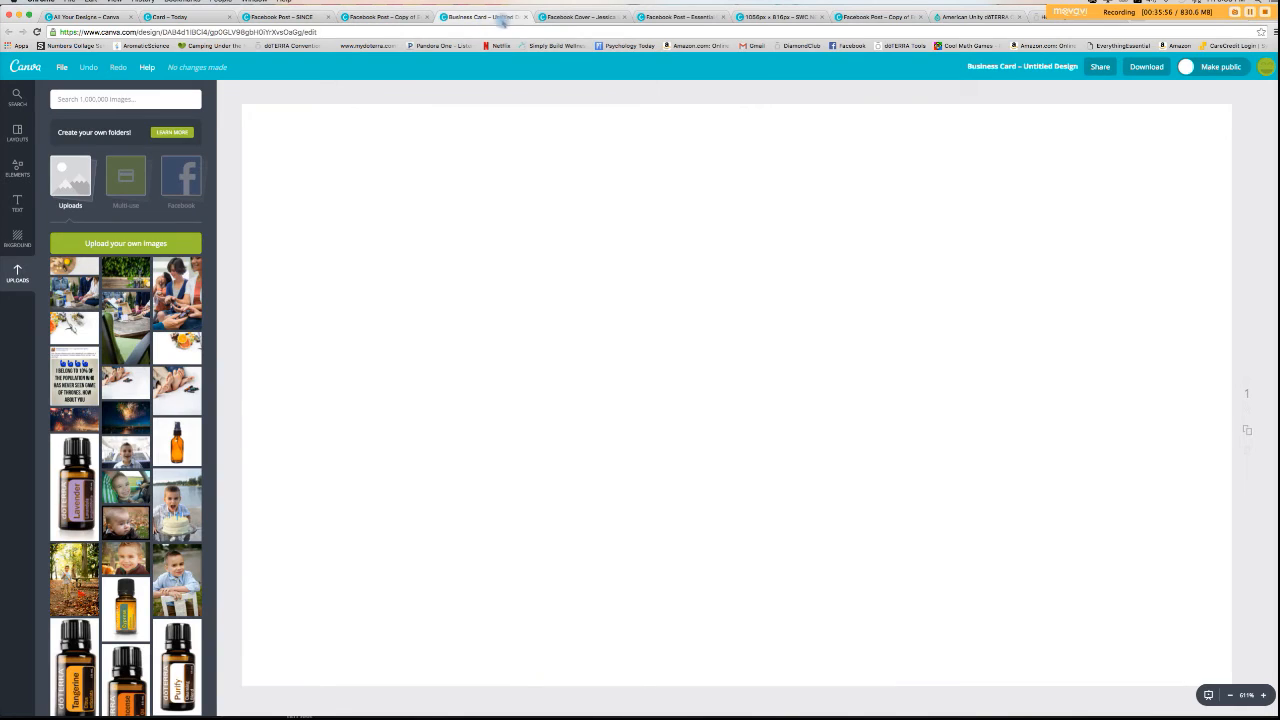
{"action": "left_click", "coordinate": [575, 18]}
{"action": "left_click", "coordinate": [662, 18]}
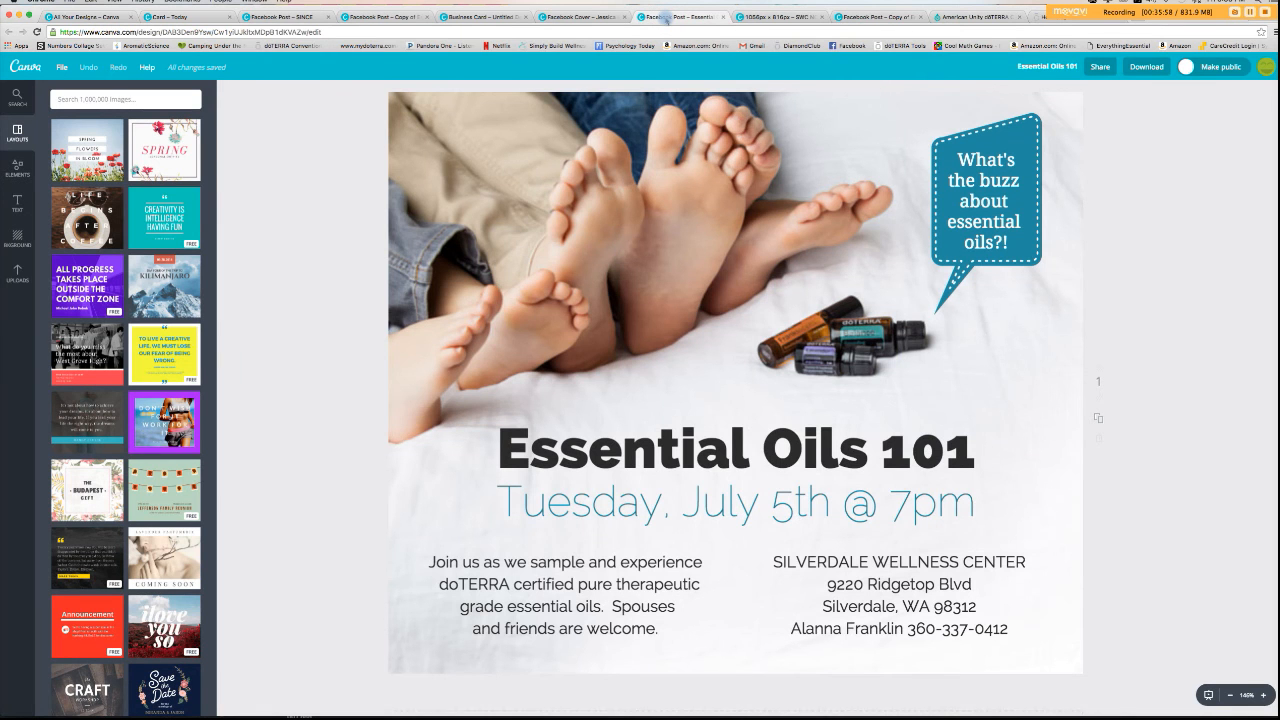
{"action": "left_click", "coordinate": [768, 18]}
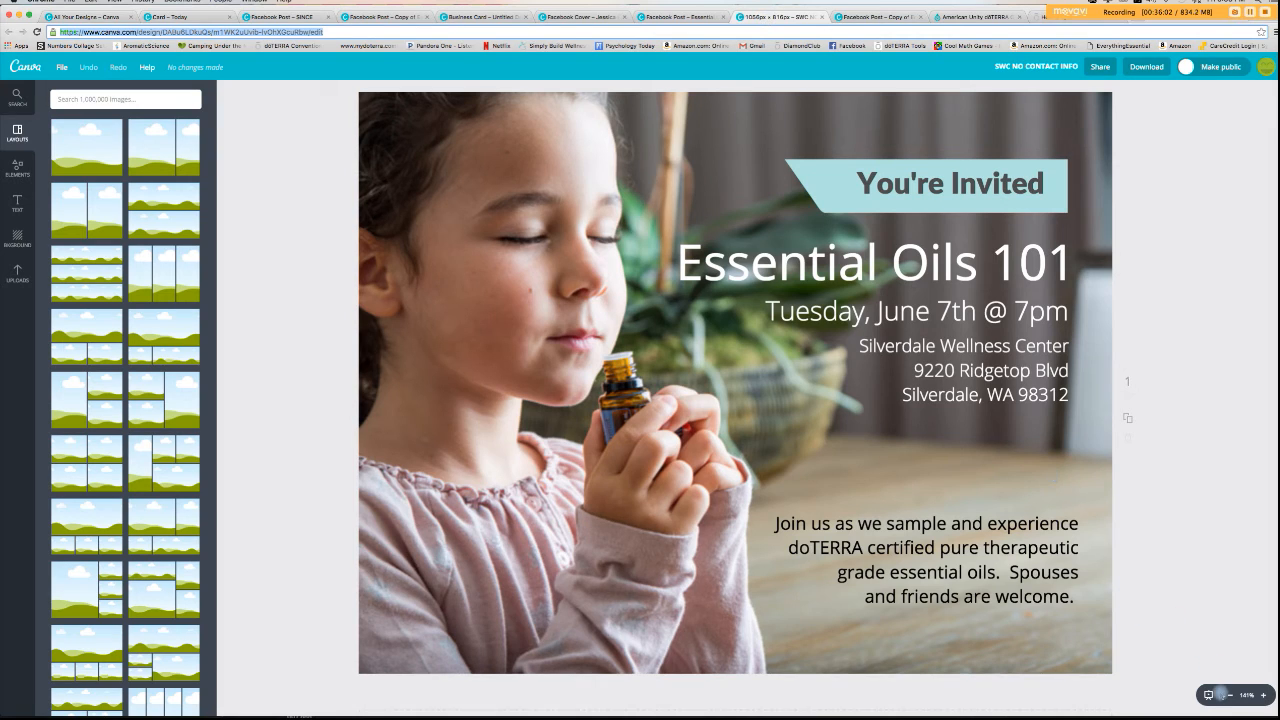
- Nudge the invitation paragraph in the SWC NO CONTACT INFO design slightly up and left
{"action": "left_click", "coordinate": [1229, 694]}
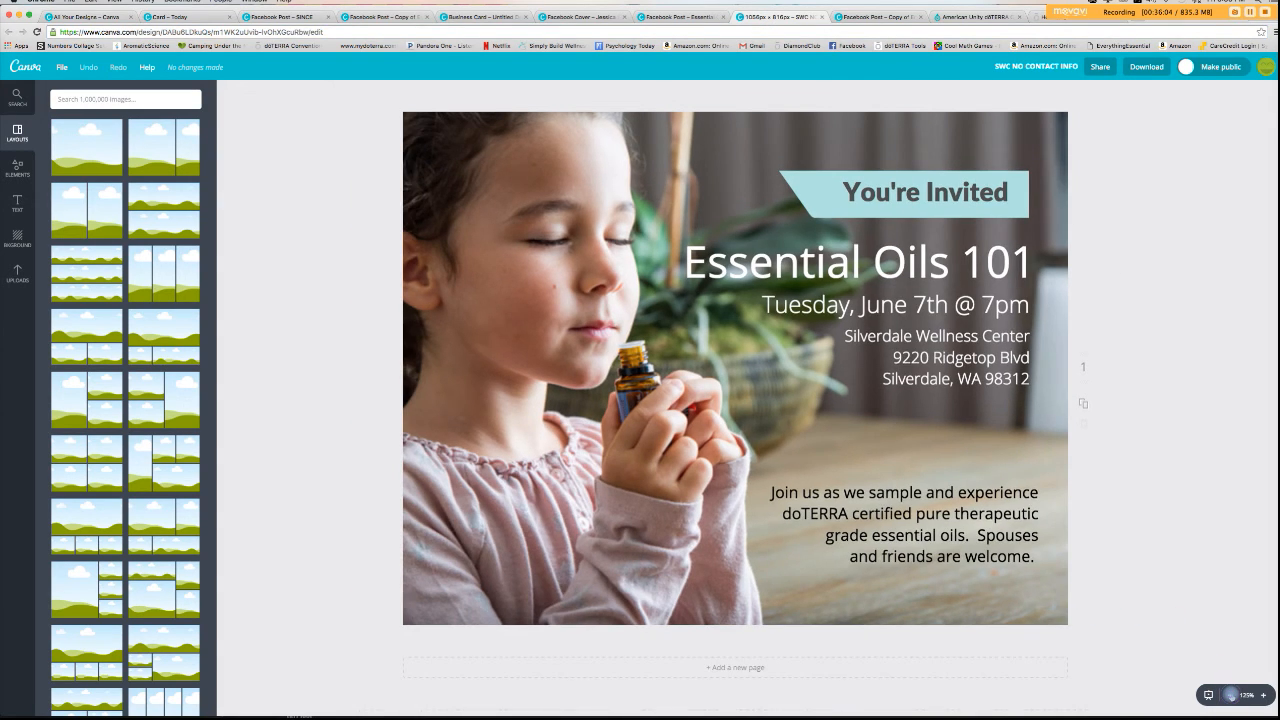
{"action": "left_click", "coordinate": [1229, 694]}
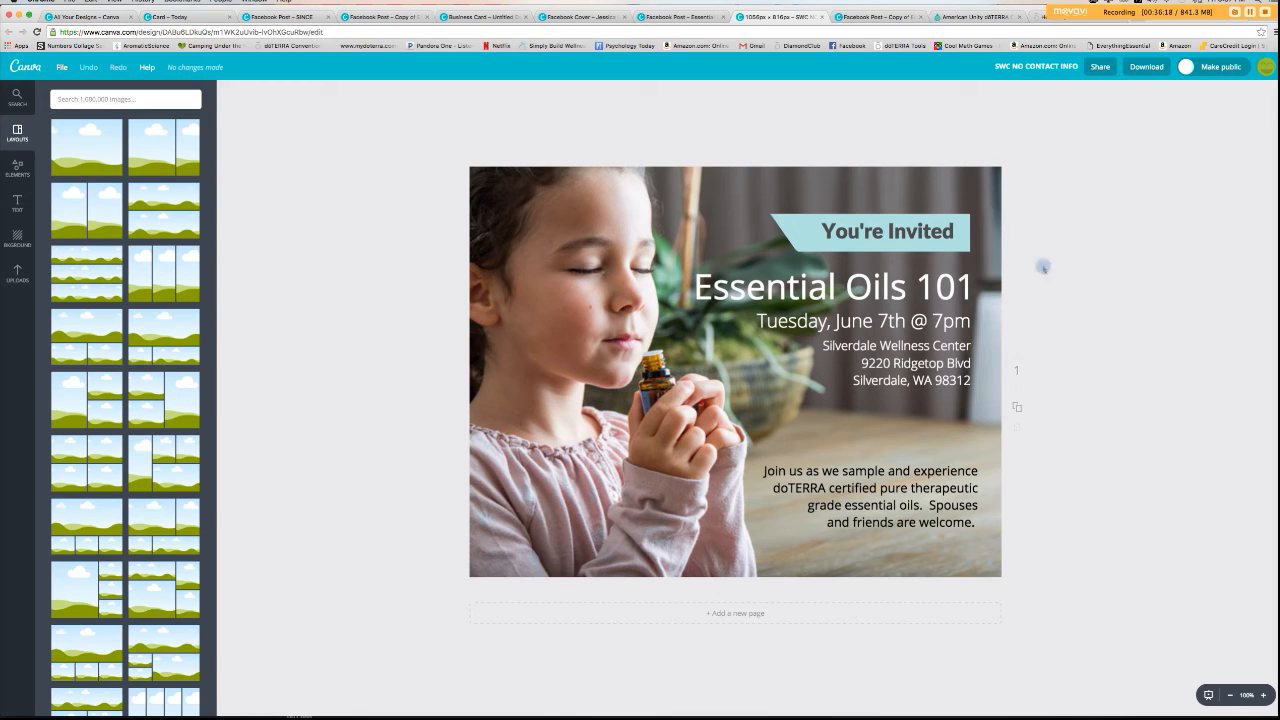
{"action": "left_click_drag", "start_coordinate": [918, 515], "coordinate": [914, 506]}
{"action": "left_click", "coordinate": [924, 546]}
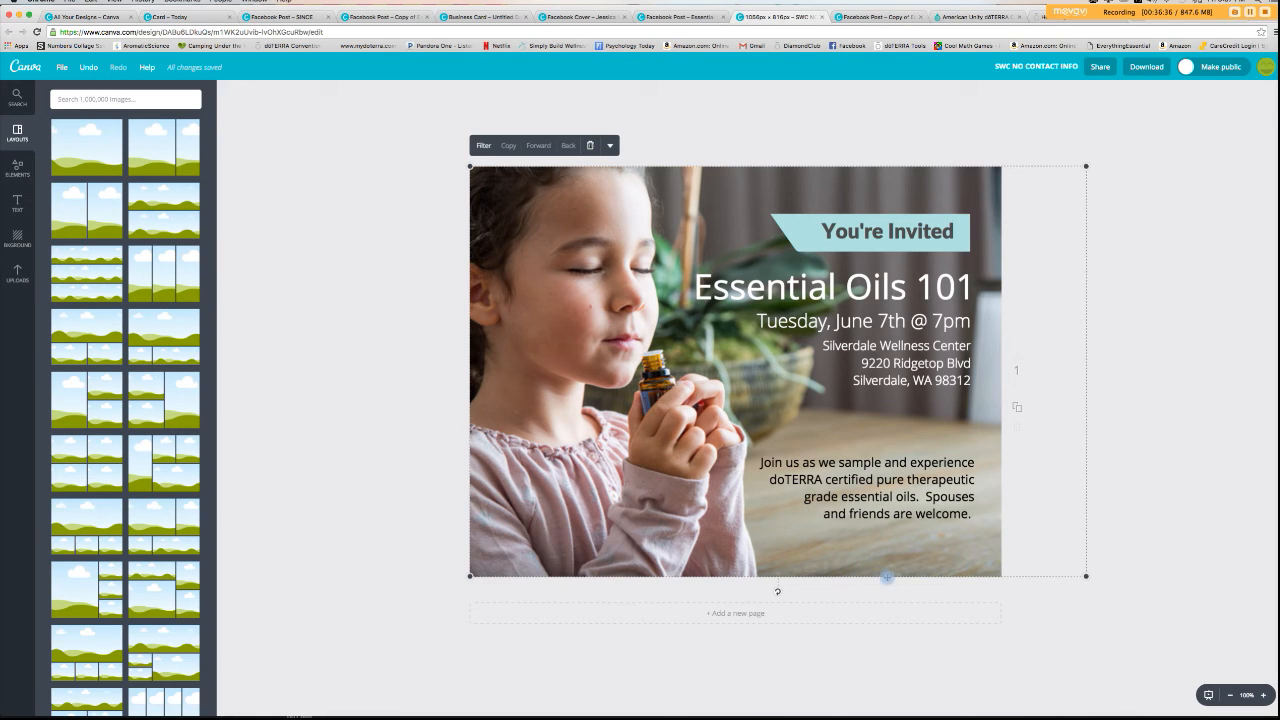
{"action": "left_click", "coordinate": [1148, 455]}
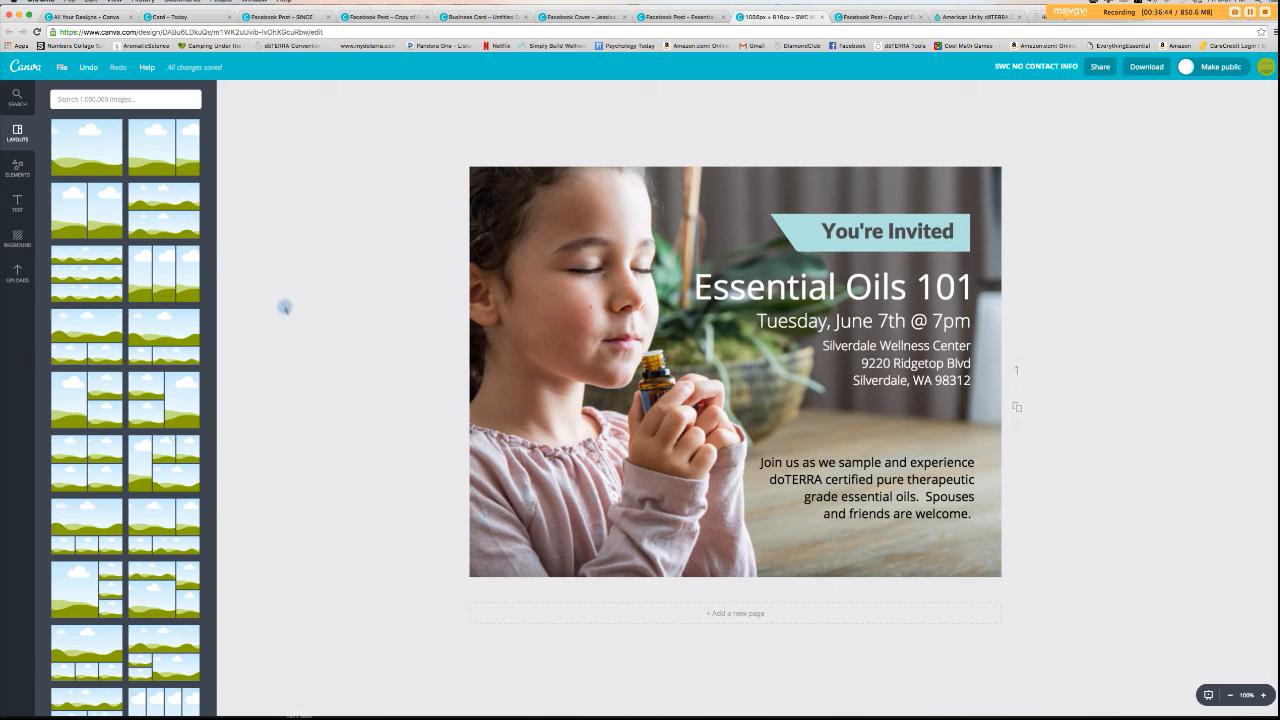
- Check the premium-element charge for downloading the Instant After Sun Relief design as a high-quality PNG, and close the design without purchasing
{"action": "left_click", "coordinate": [111, 19]}
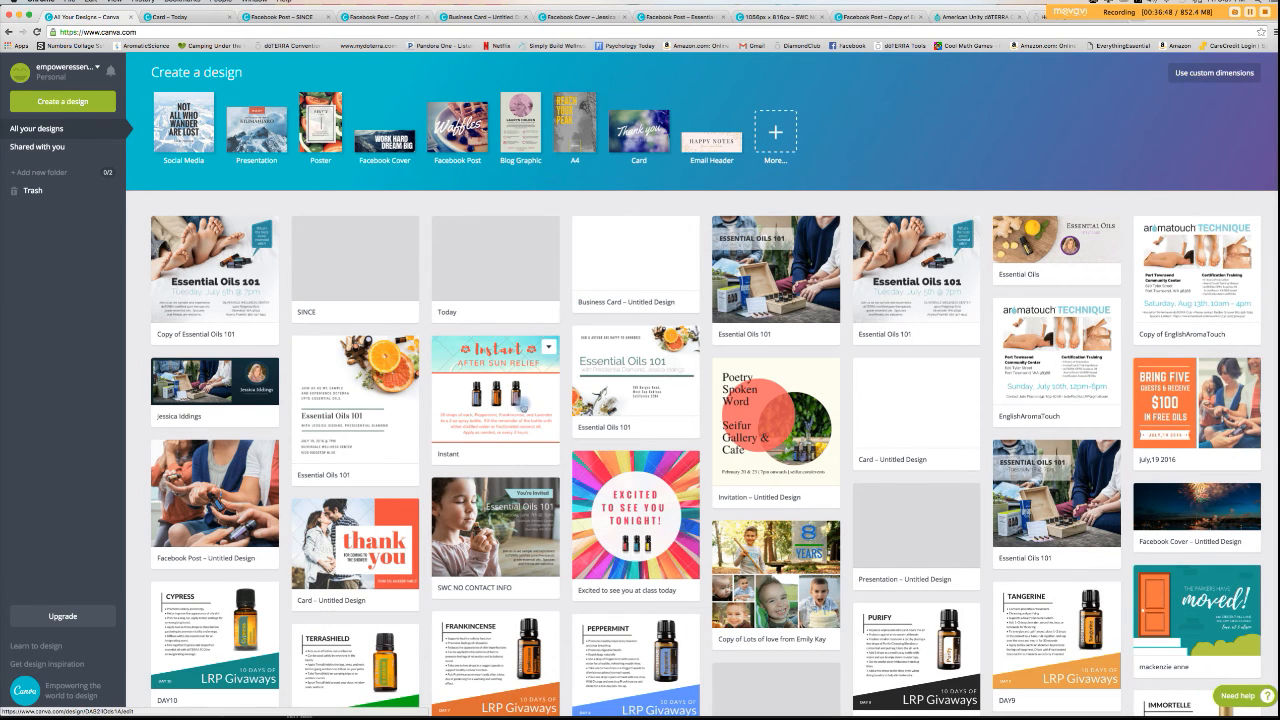
{"action": "left_click", "coordinate": [522, 405]}
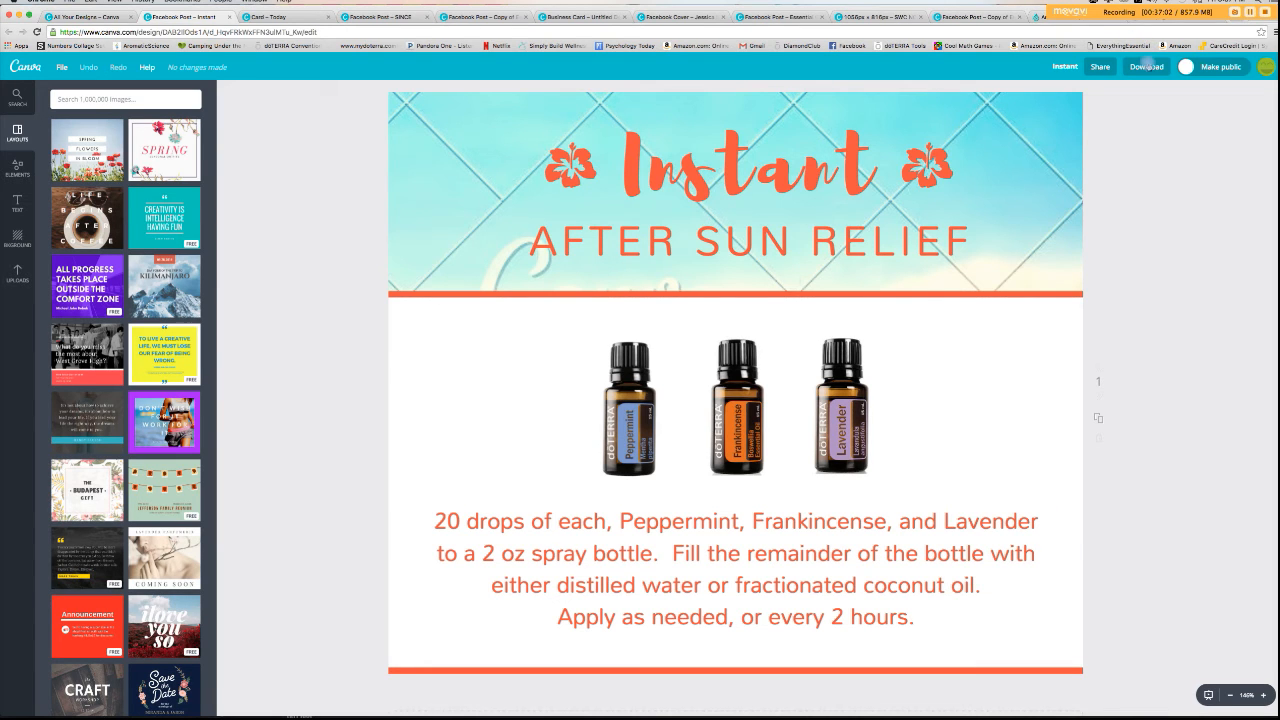
{"action": "left_click", "coordinate": [1147, 66]}
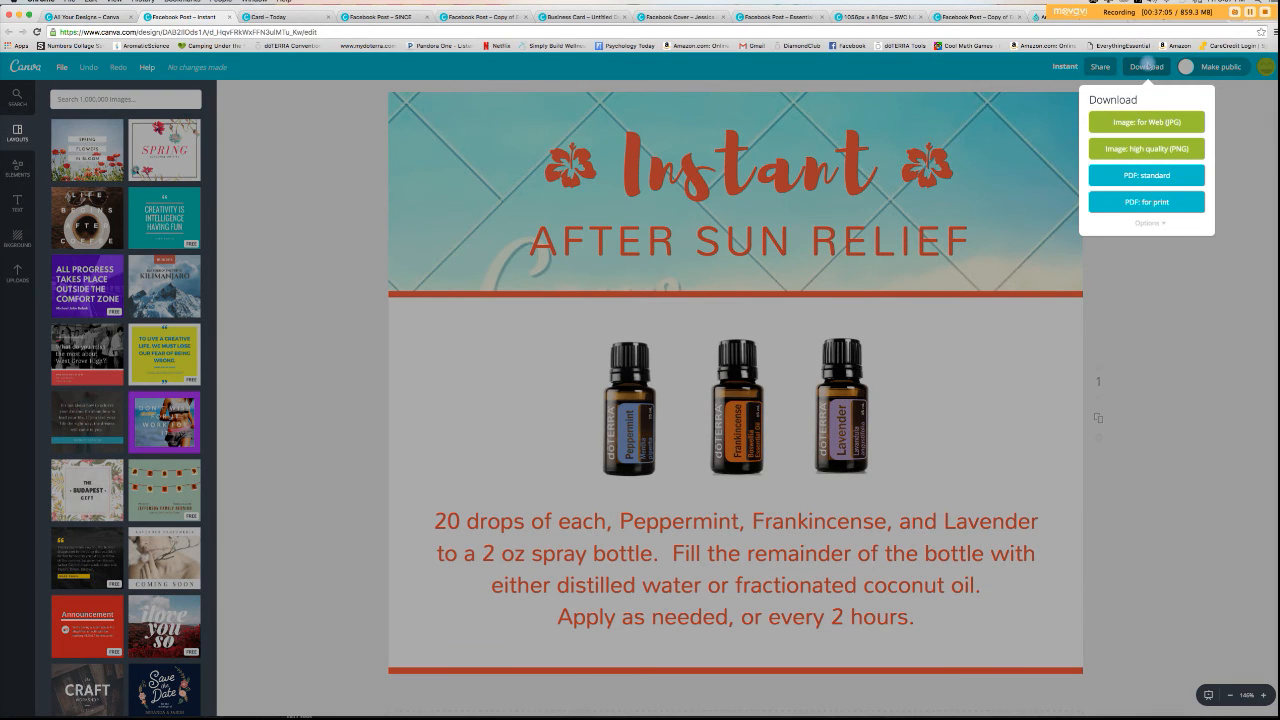
{"action": "left_click", "coordinate": [1154, 148]}
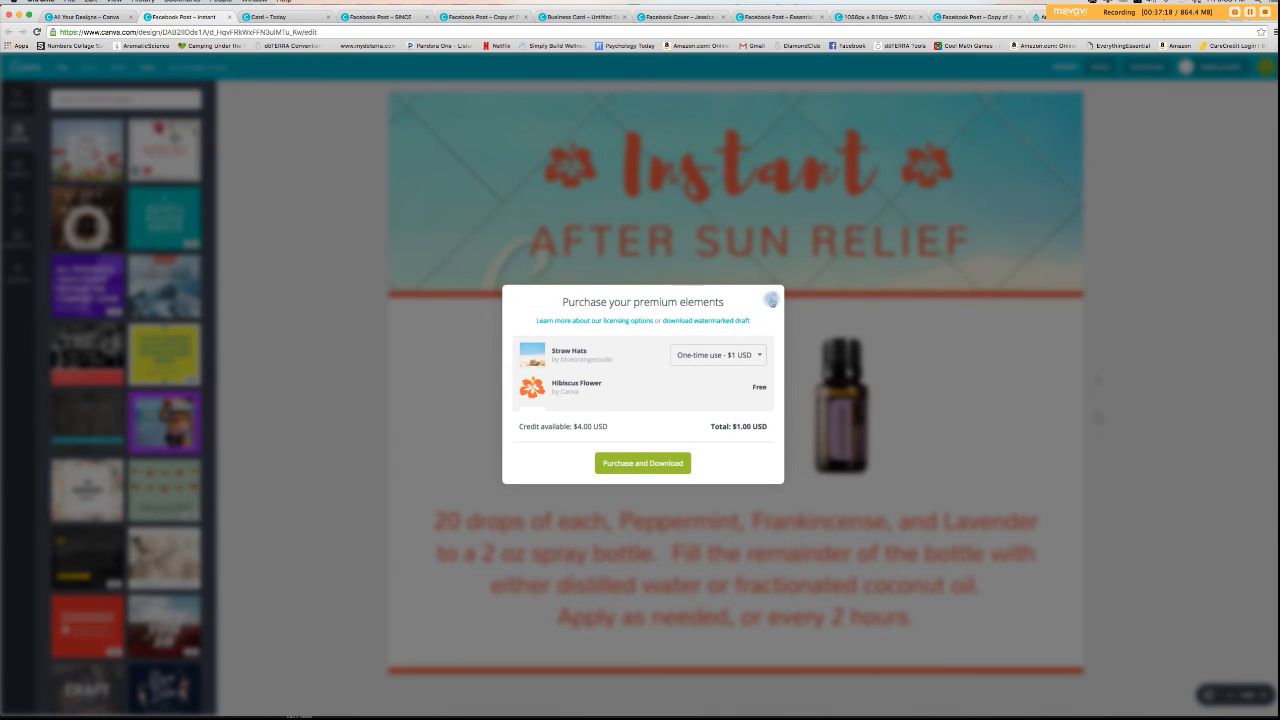
{"action": "left_click", "coordinate": [772, 297]}
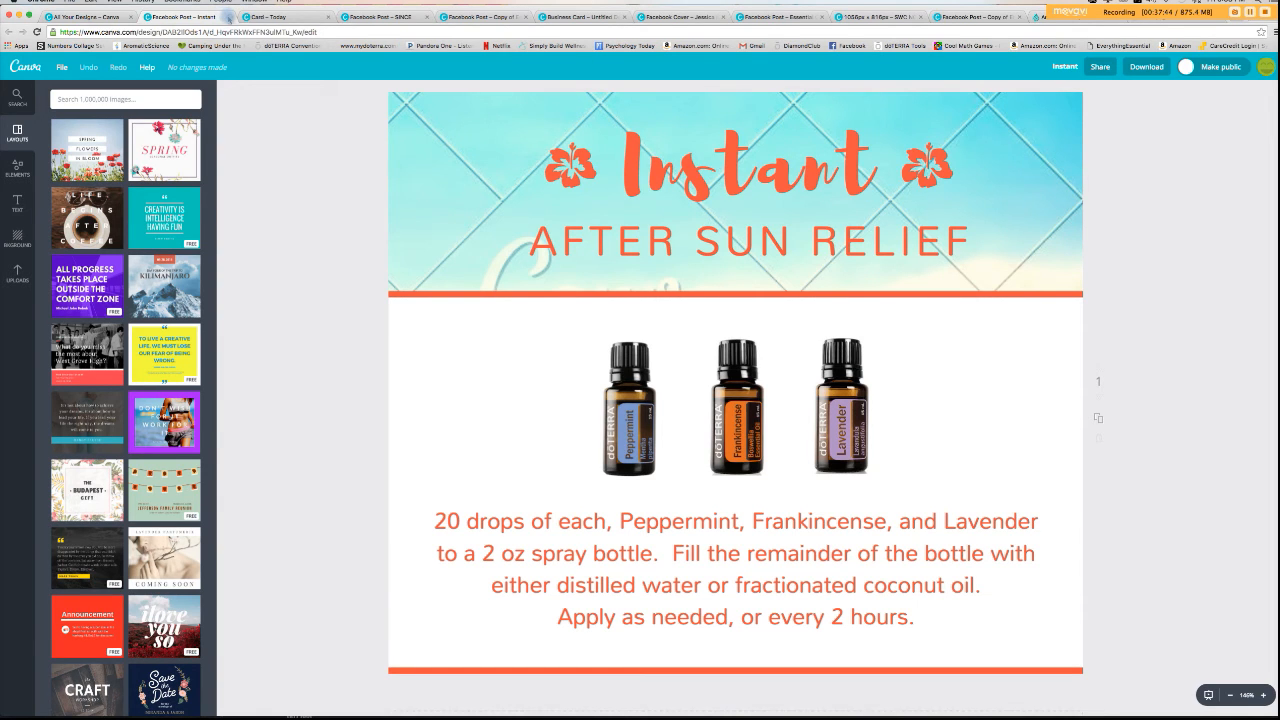
{"action": "left_click", "coordinate": [228, 17]}
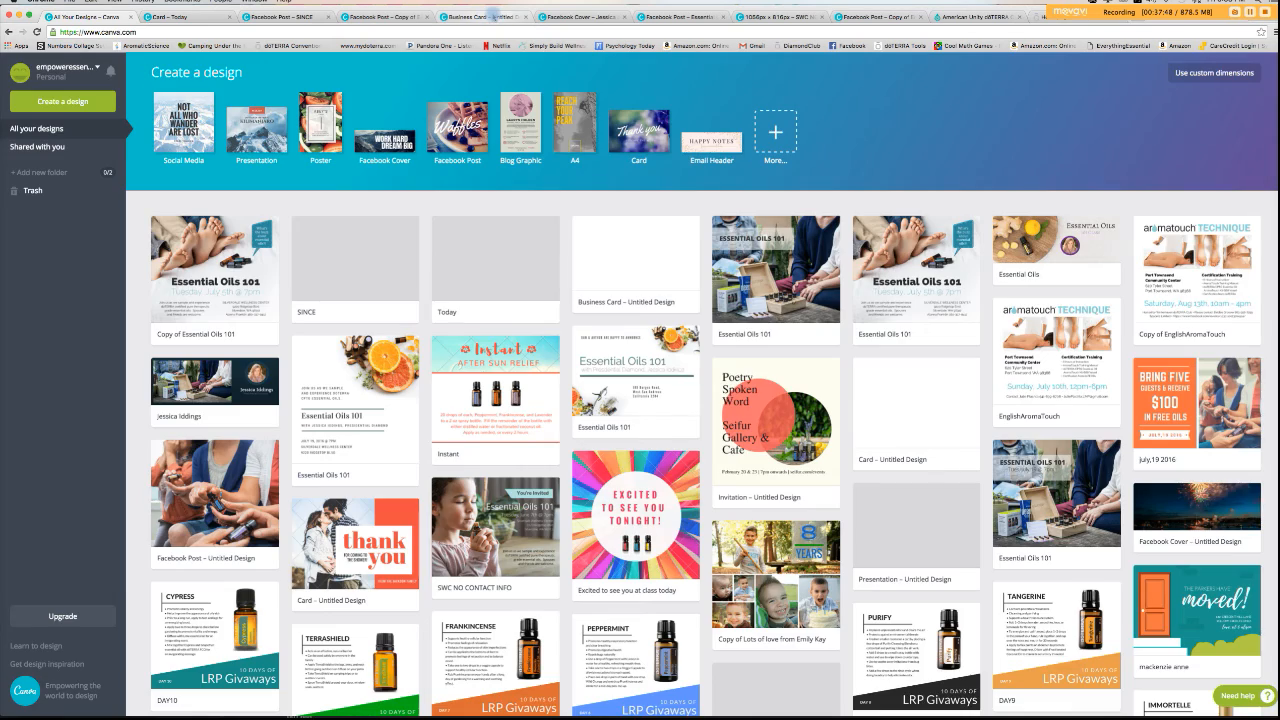
- Close the blank Business Card design and the original Essential Oils 101 design
{"action": "left_click", "coordinate": [490, 17]}
{"action": "left_click", "coordinate": [524, 17]}
{"action": "left_click", "coordinate": [524, 17]}
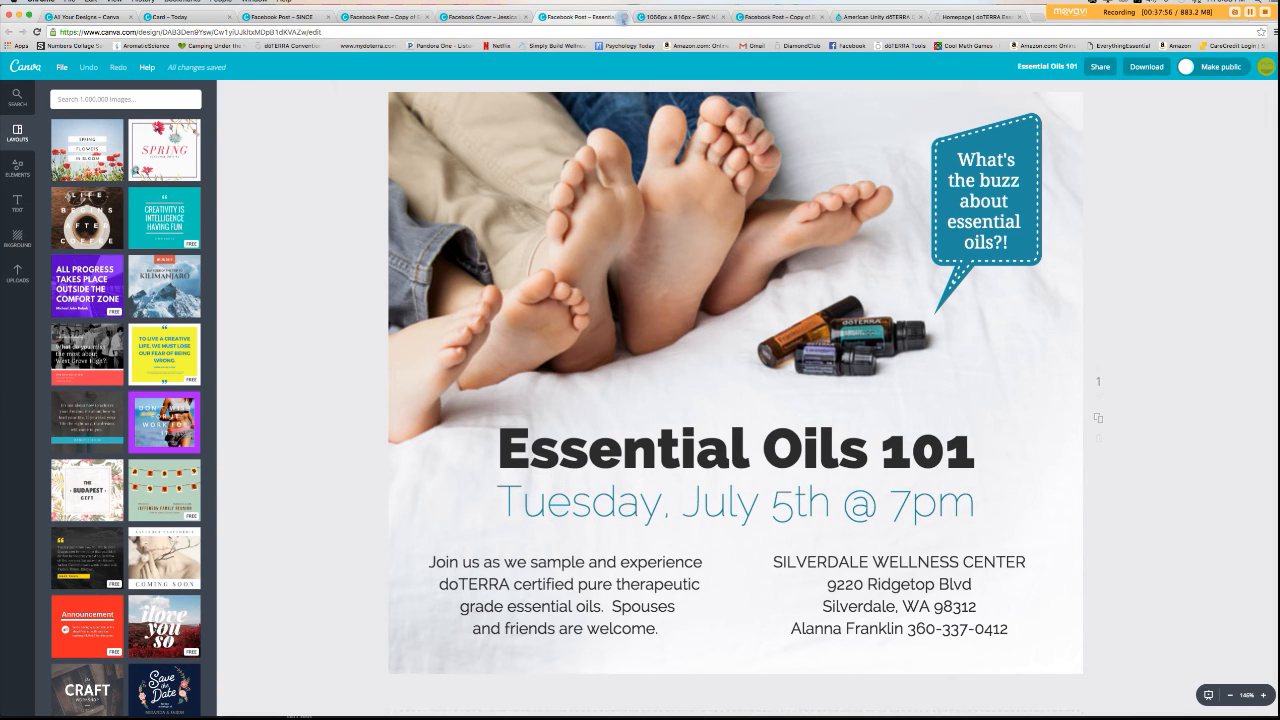
{"action": "left_click", "coordinate": [623, 18]}
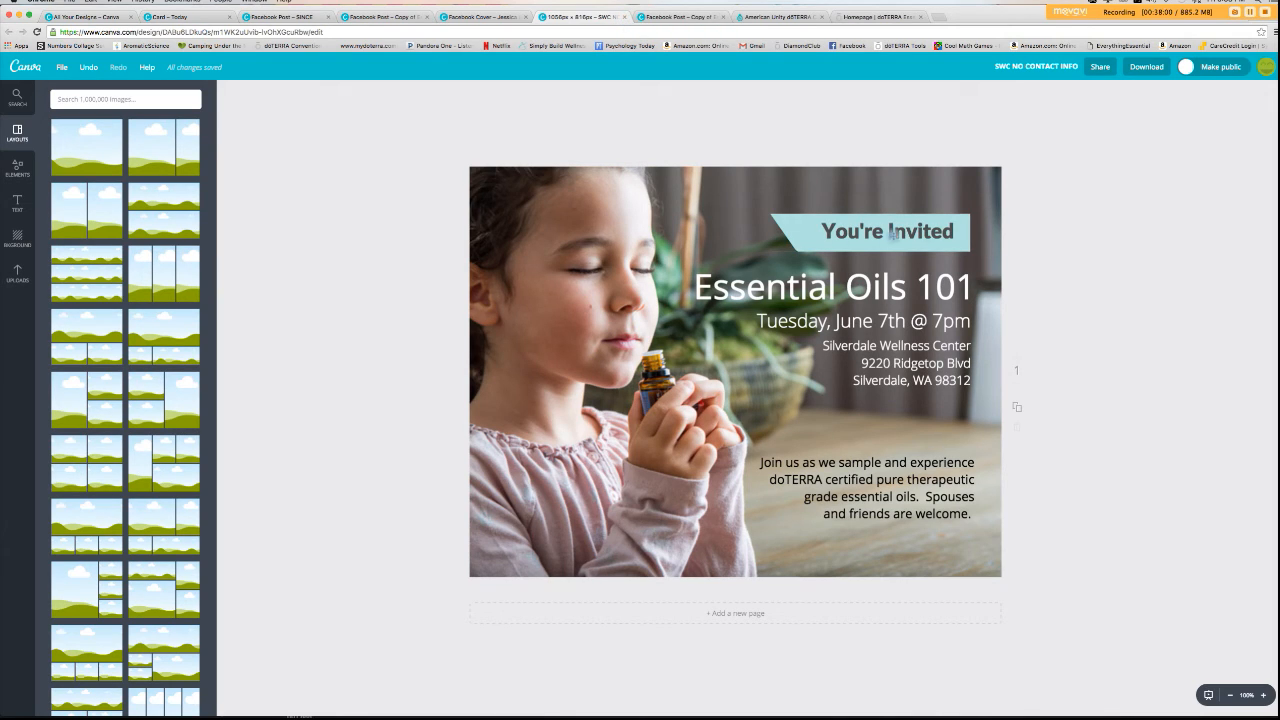
- Nudge the "You're Invited" banner slightly upward and close the SWC NO CONTACT INFO design
{"action": "mouse_move", "coordinate": [800, 239]}
{"action": "left_mouse_down"}
{"action": "mouse_move", "coordinate": [750, 220]}
{"action": "mouse_move", "coordinate": [798, 236]}
{"action": "left_mouse_up"}
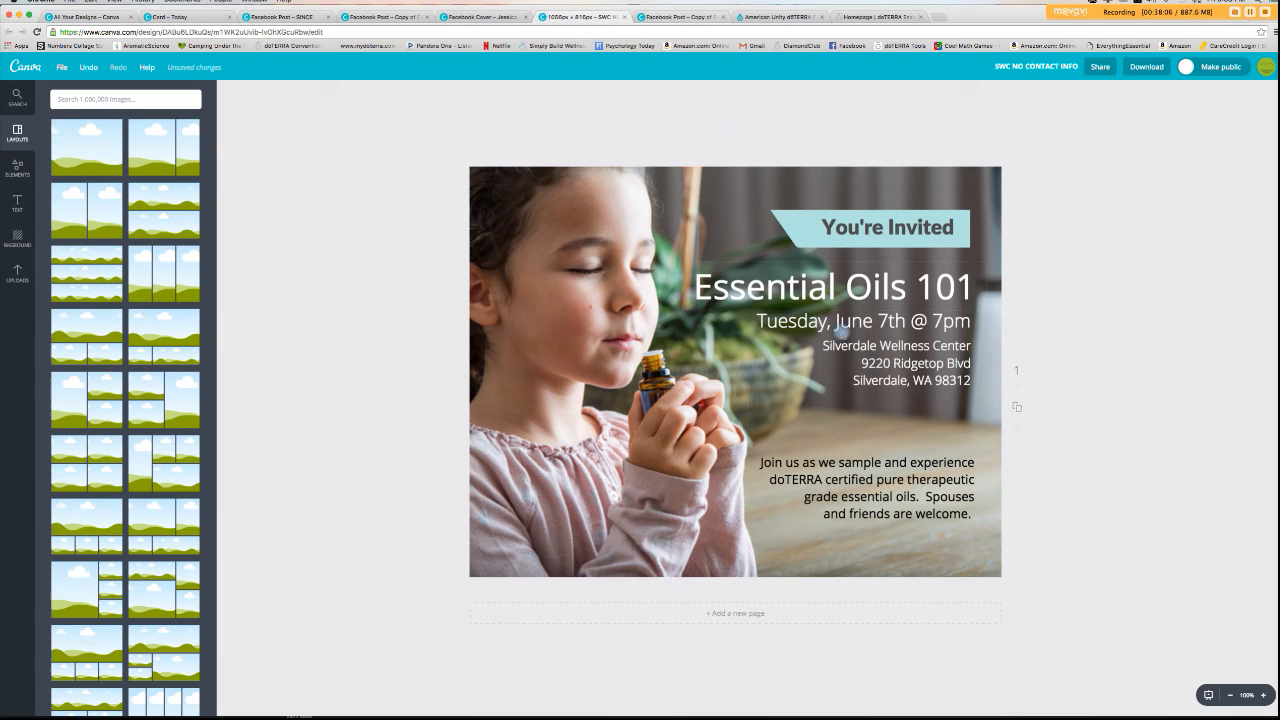
{"action": "left_click", "coordinate": [915, 285]}
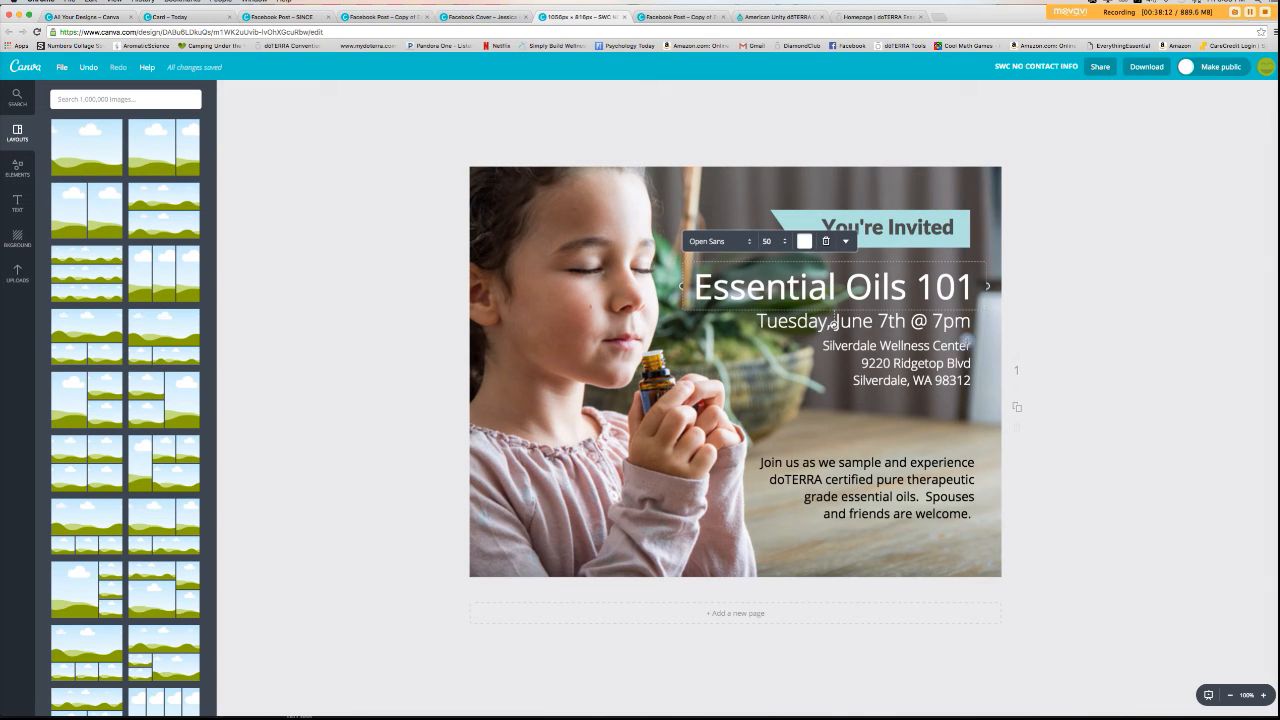
{"action": "left_click", "coordinate": [625, 20]}
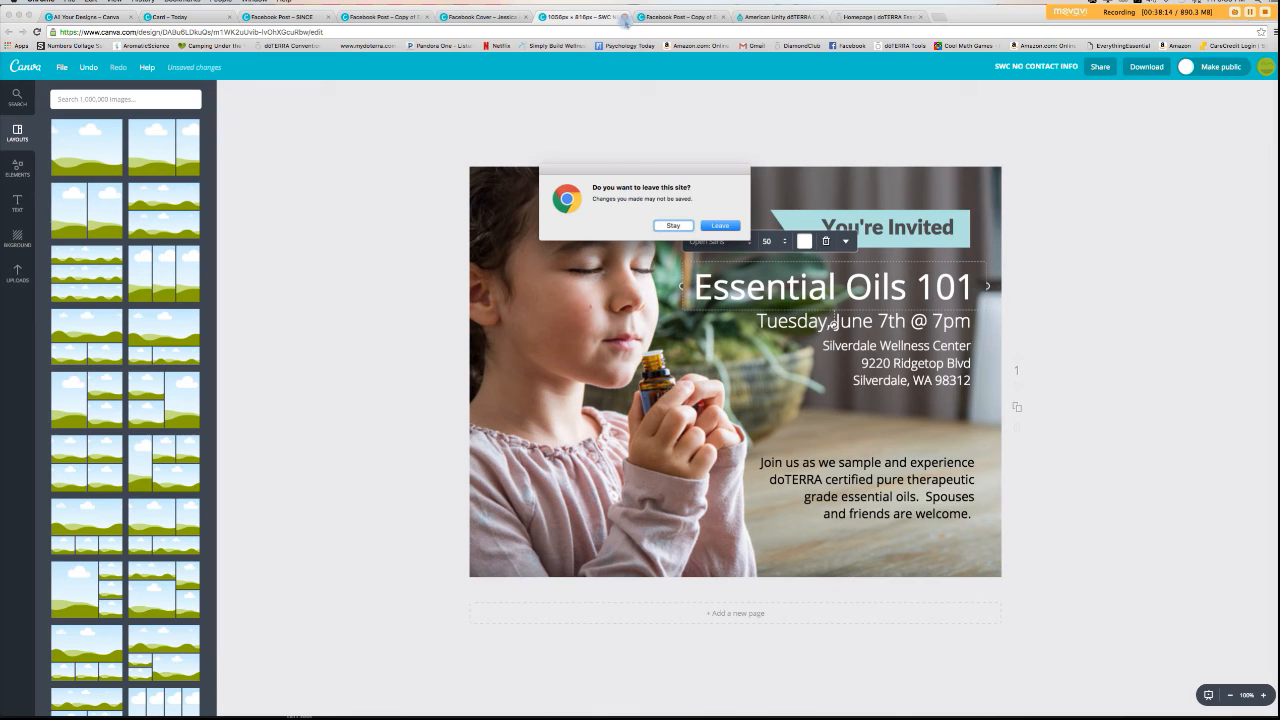
{"action": "left_click", "coordinate": [714, 225]}
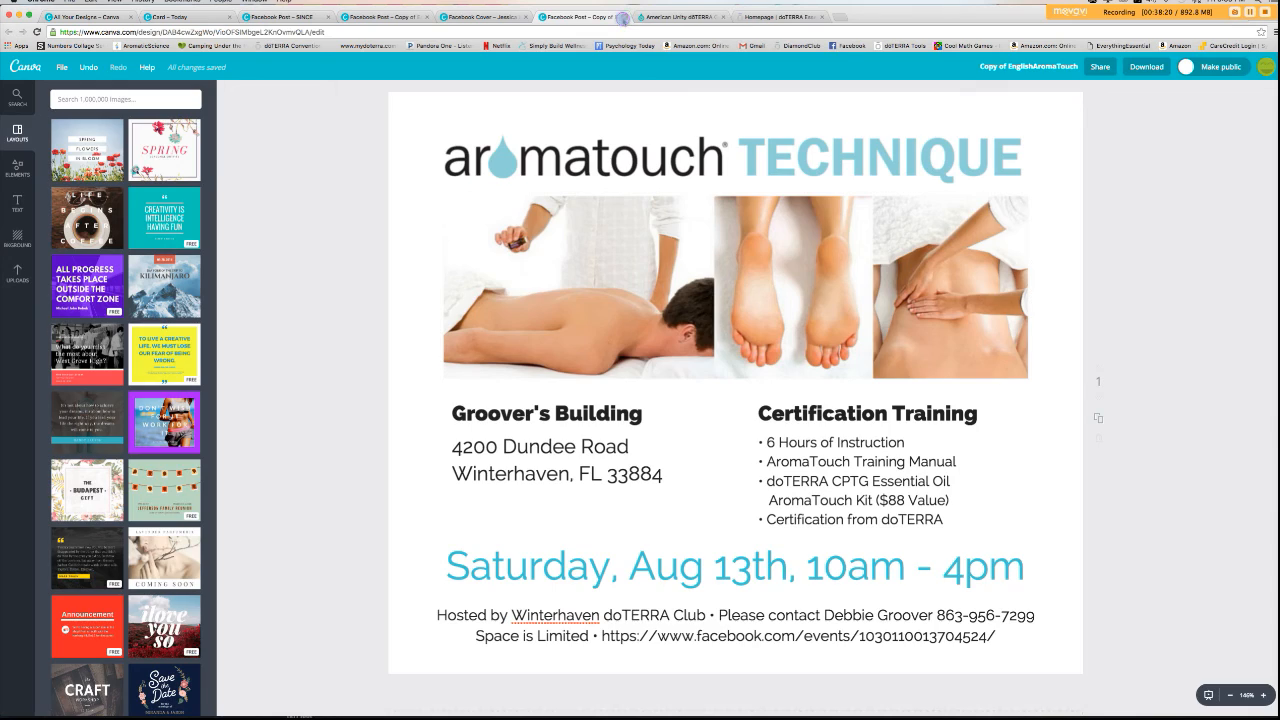
- Close the Copy of EnglishAromaTouch design and bring up the dark blue Facebook cover design
{"action": "left_click", "coordinate": [623, 18]}
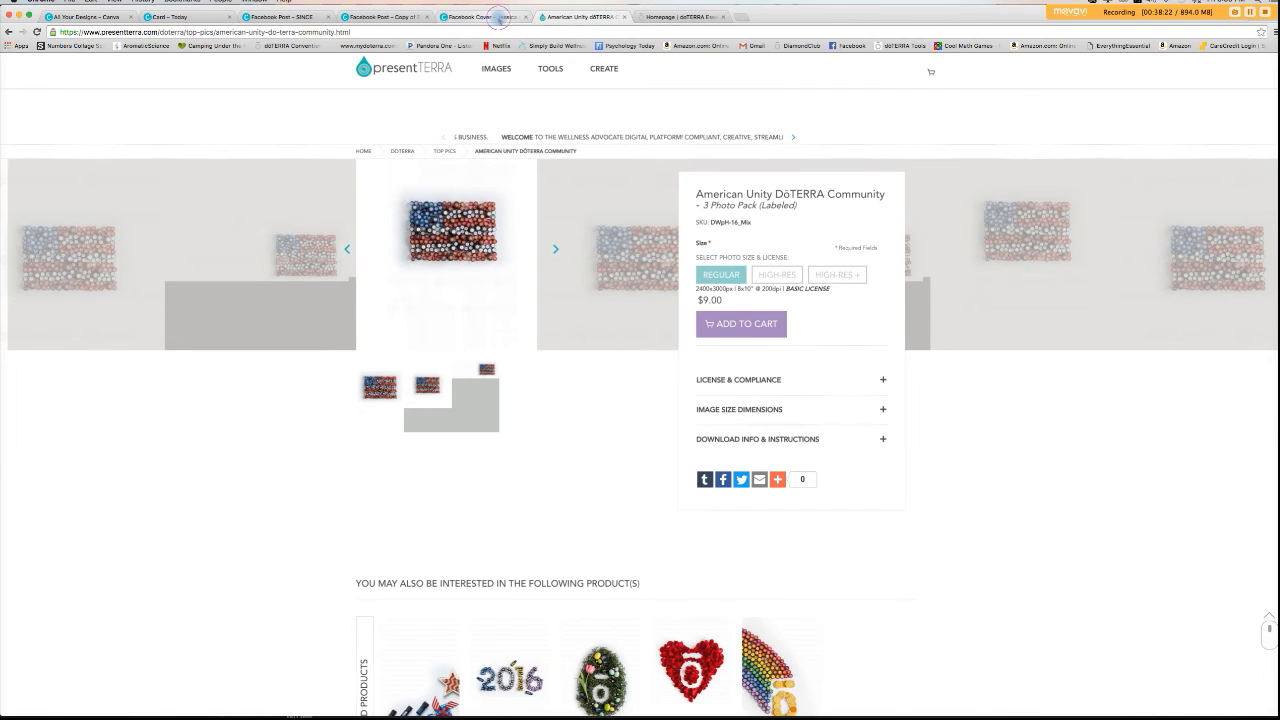
{"action": "left_click", "coordinate": [498, 18]}
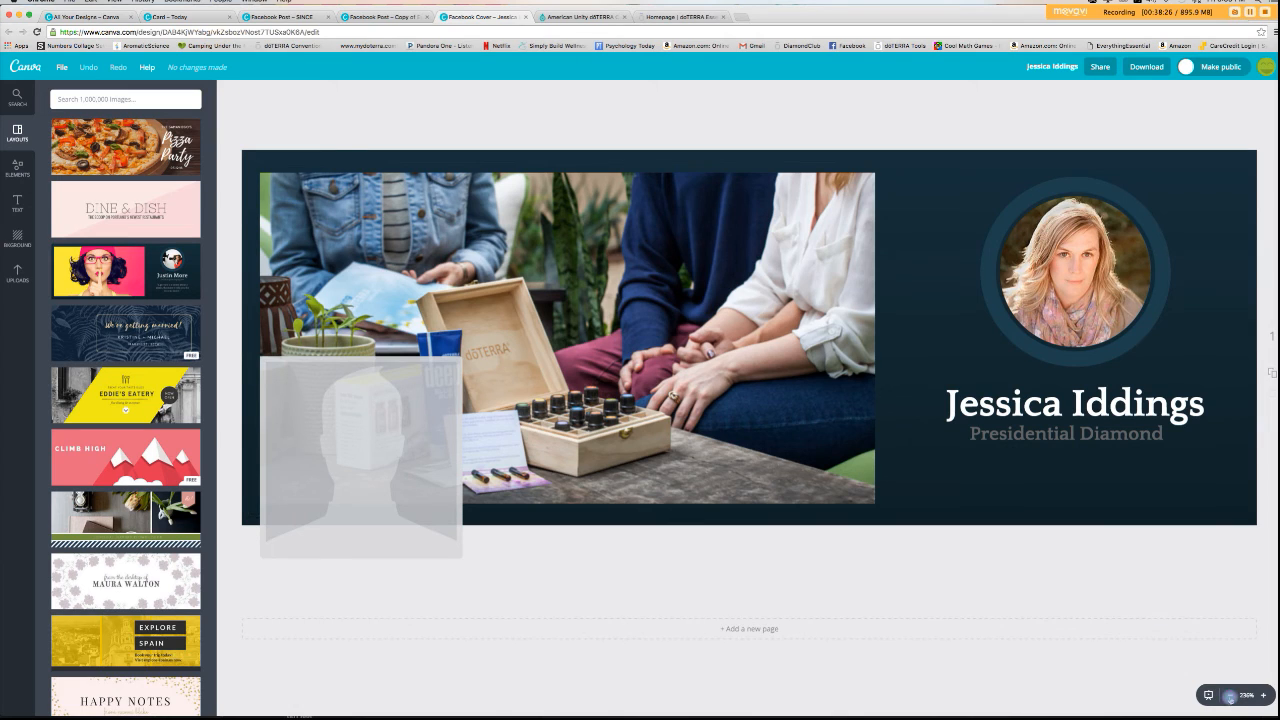
{"action": "left_click", "coordinate": [1230, 696]}
{"action": "left_click", "coordinate": [1230, 697]}
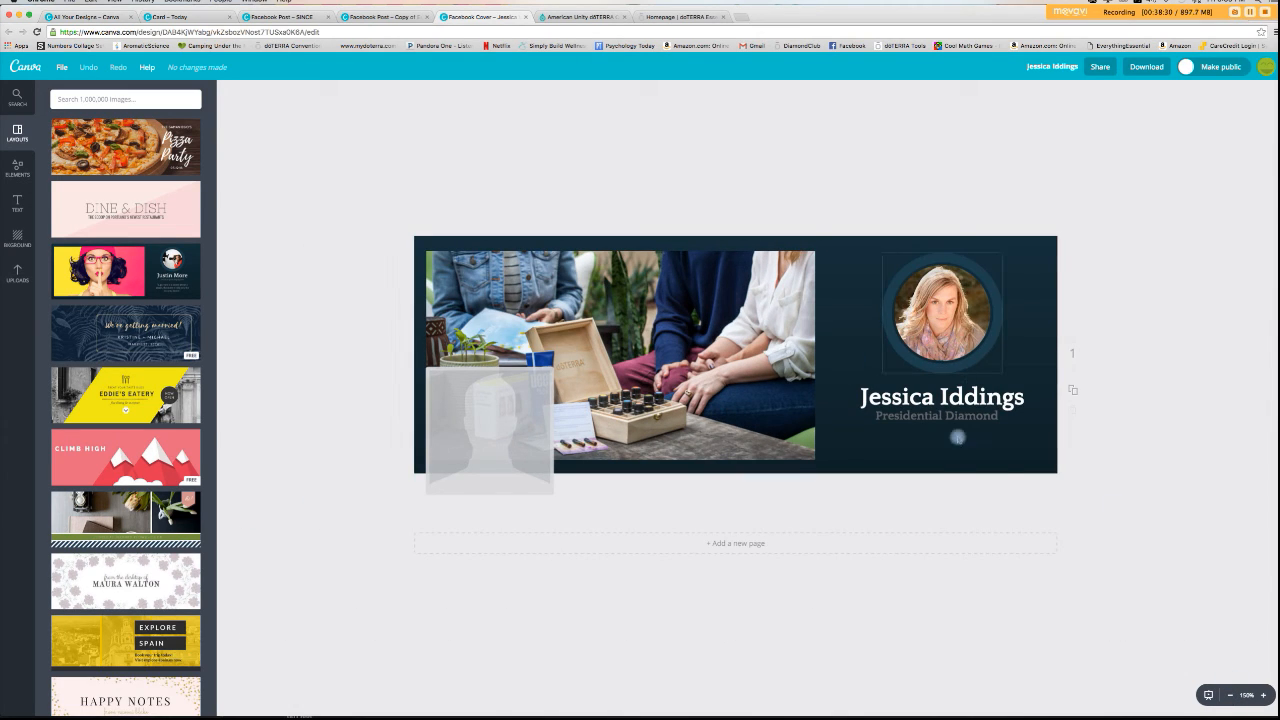
- Replace the name on the Facebook cover with another person's full name and select the Presidential Diamond subtitle's text
{"action": "left_click", "coordinate": [955, 396]}
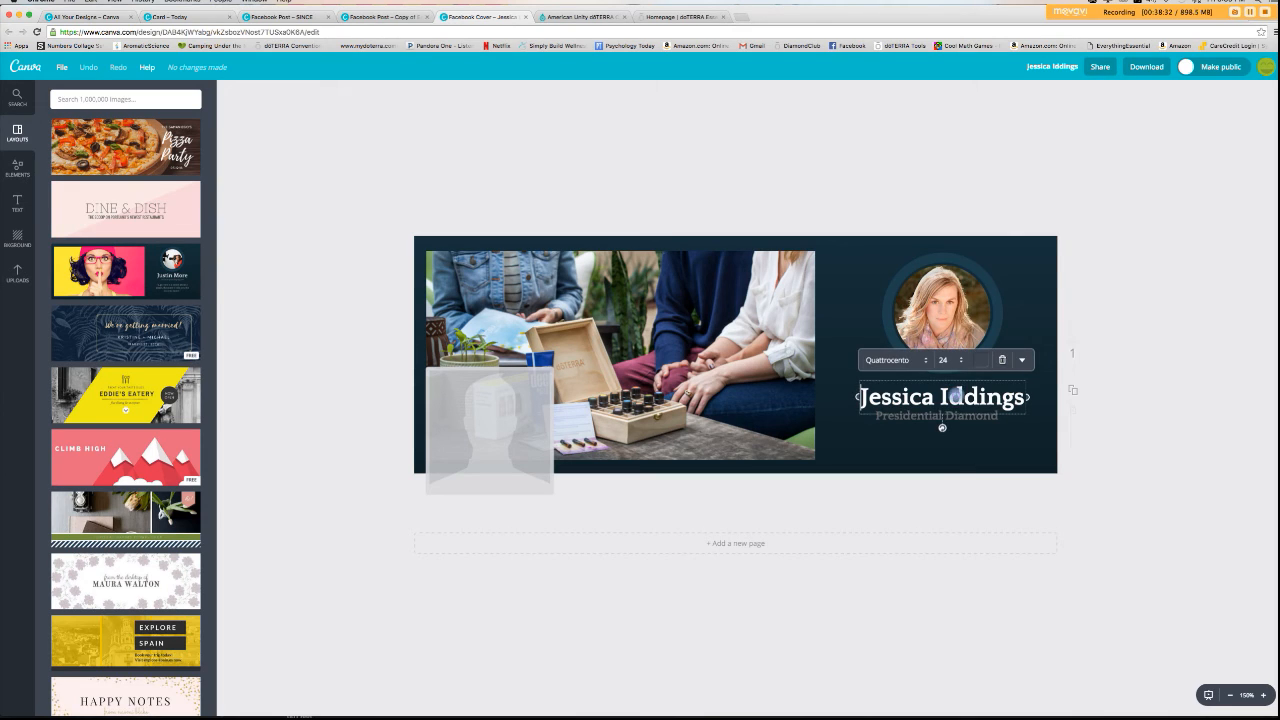
{"action": "left_click", "coordinate": [955, 396]}
{"action": "type", "text": "Em"}
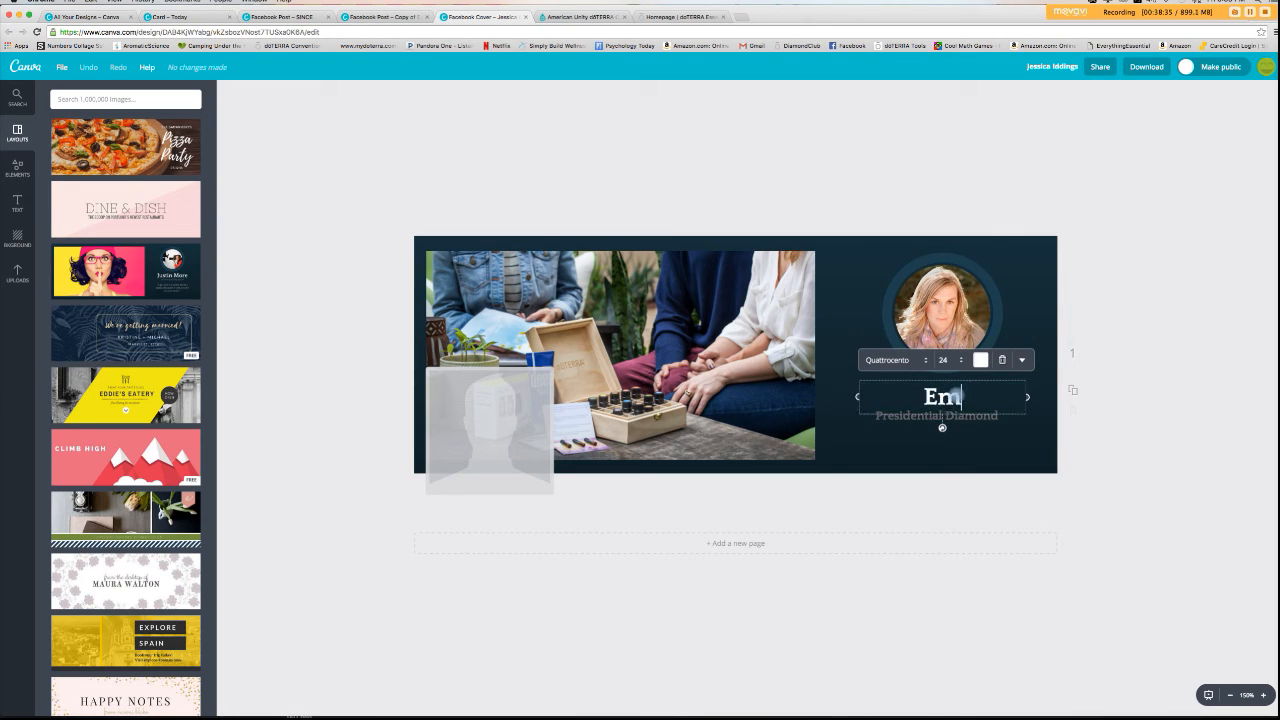
{"action": "type", "text": "ily Wright"}
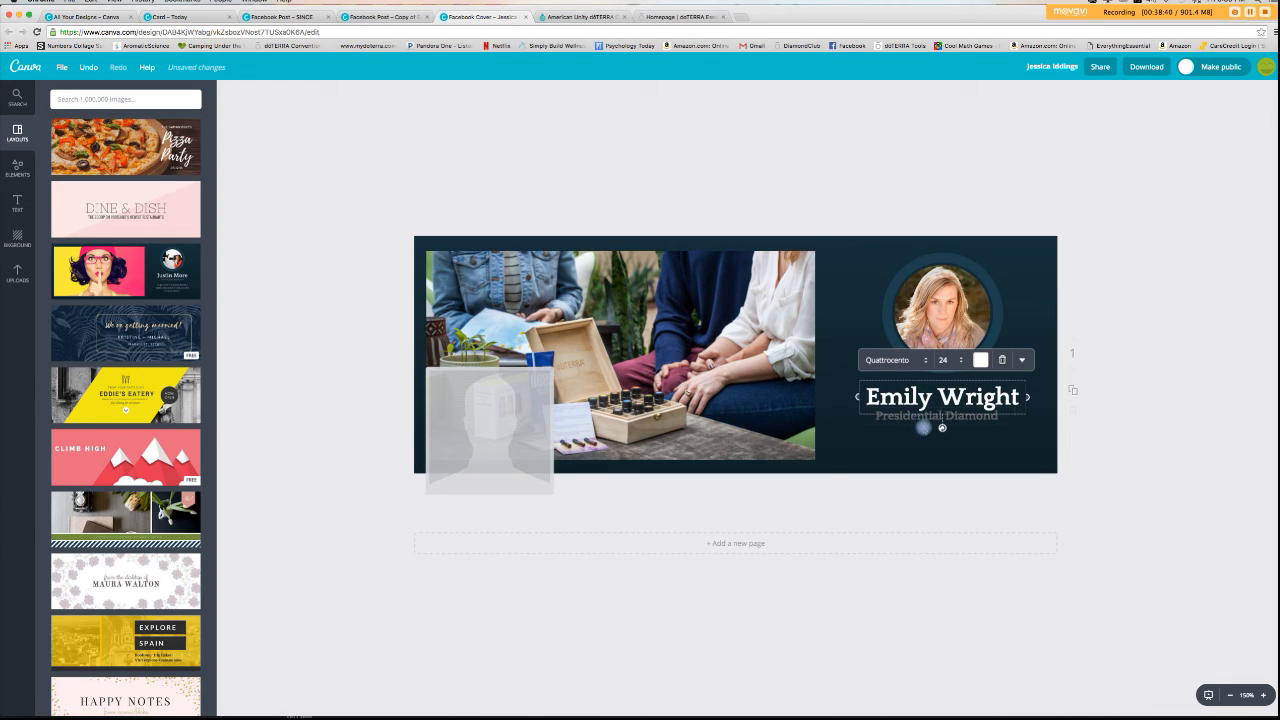
{"action": "left_click", "coordinate": [921, 422]}
{"action": "double_click", "coordinate": [924, 420]}
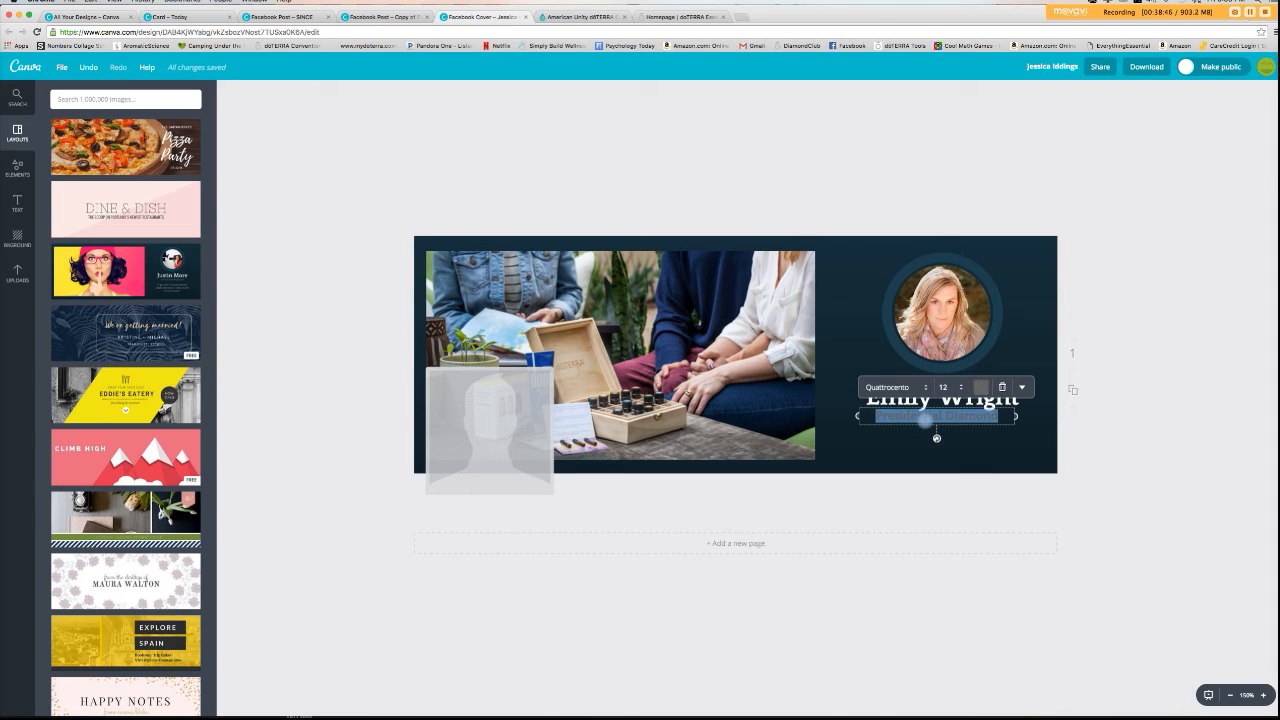
- Switch to the doTERRA website and open the company's Executives page
{"action": "left_click", "coordinate": [688, 16]}
{"action": "mouse_move", "coordinate": [786, 77]}
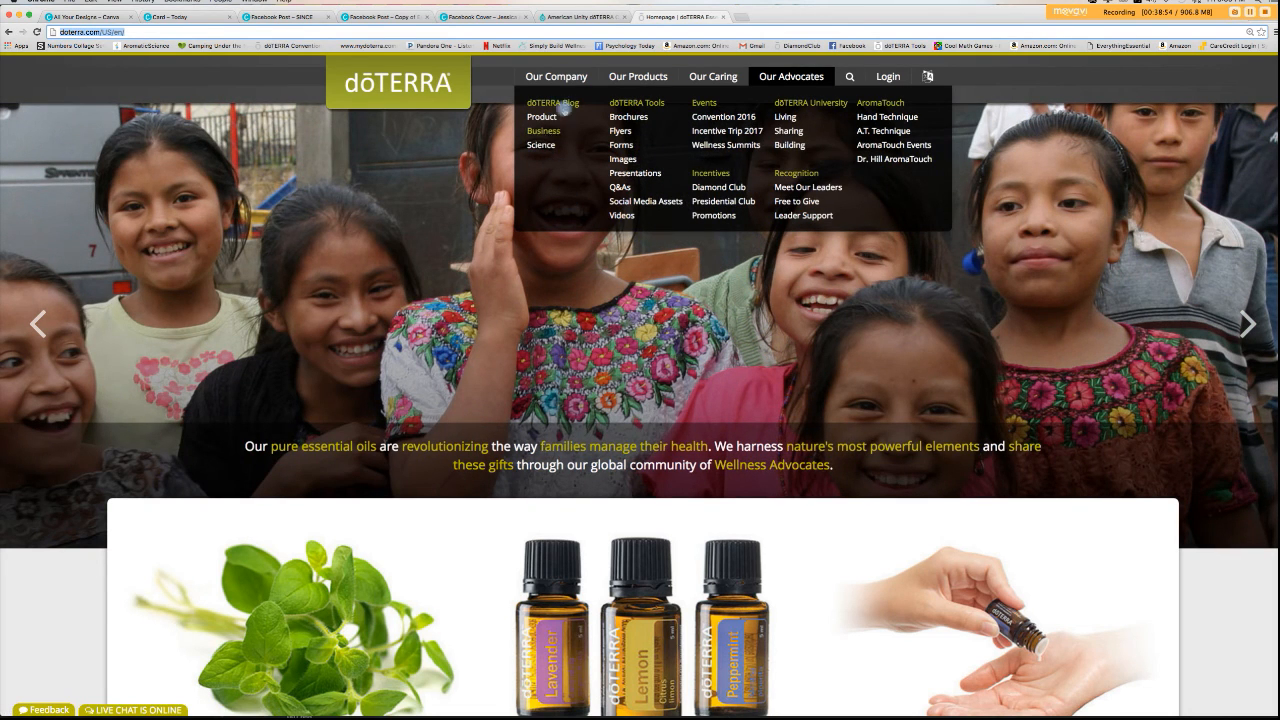
{"action": "mouse_move", "coordinate": [636, 84]}
{"action": "mouse_move", "coordinate": [565, 84]}
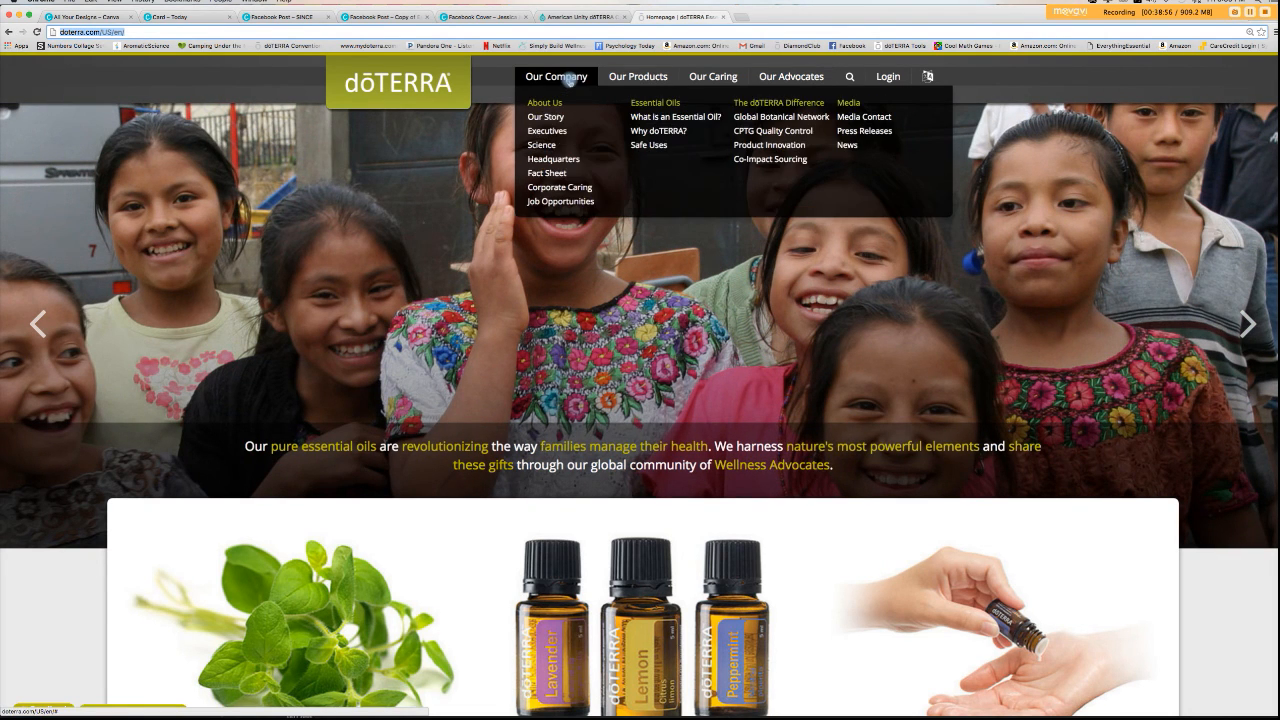
{"action": "left_click", "coordinate": [548, 131]}
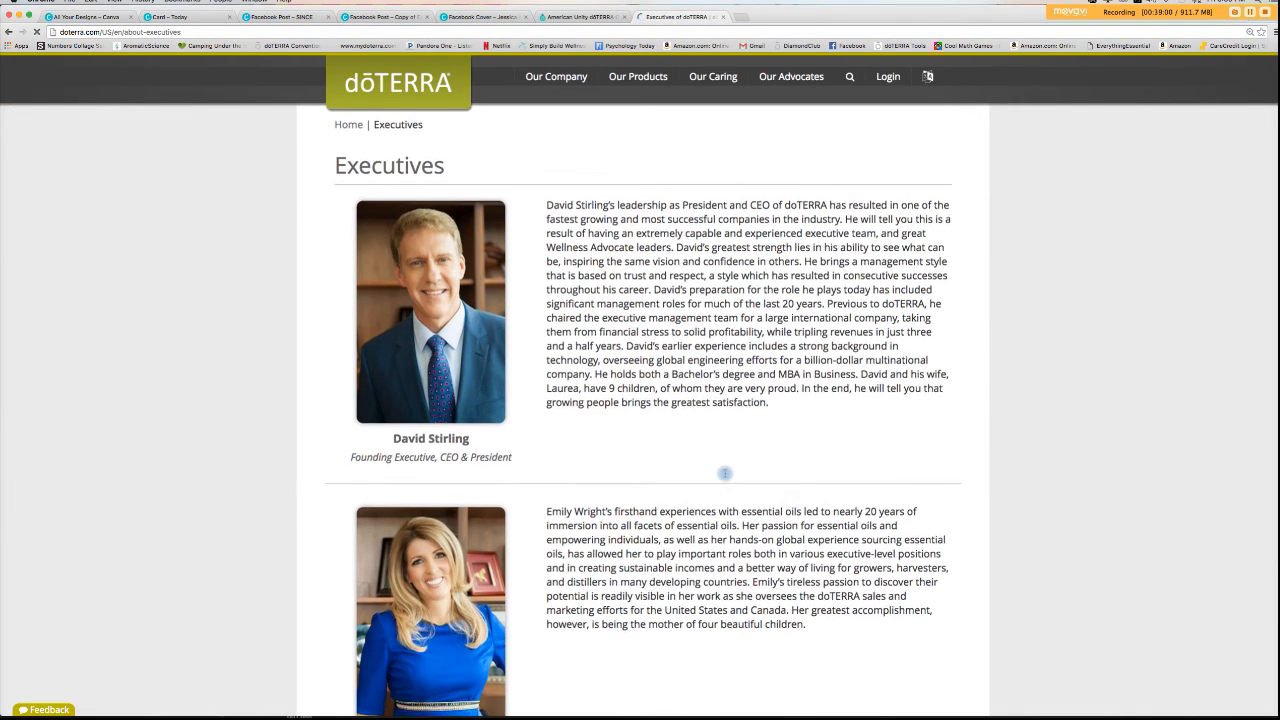
- Capture a cropped screenshot of the second executive's portrait, head and shoulders in the blue dress, at 200% page zoom
{"action": "scroll", "coordinate": [724, 472], "scroll_direction": "down", "scroll_amount": 3}
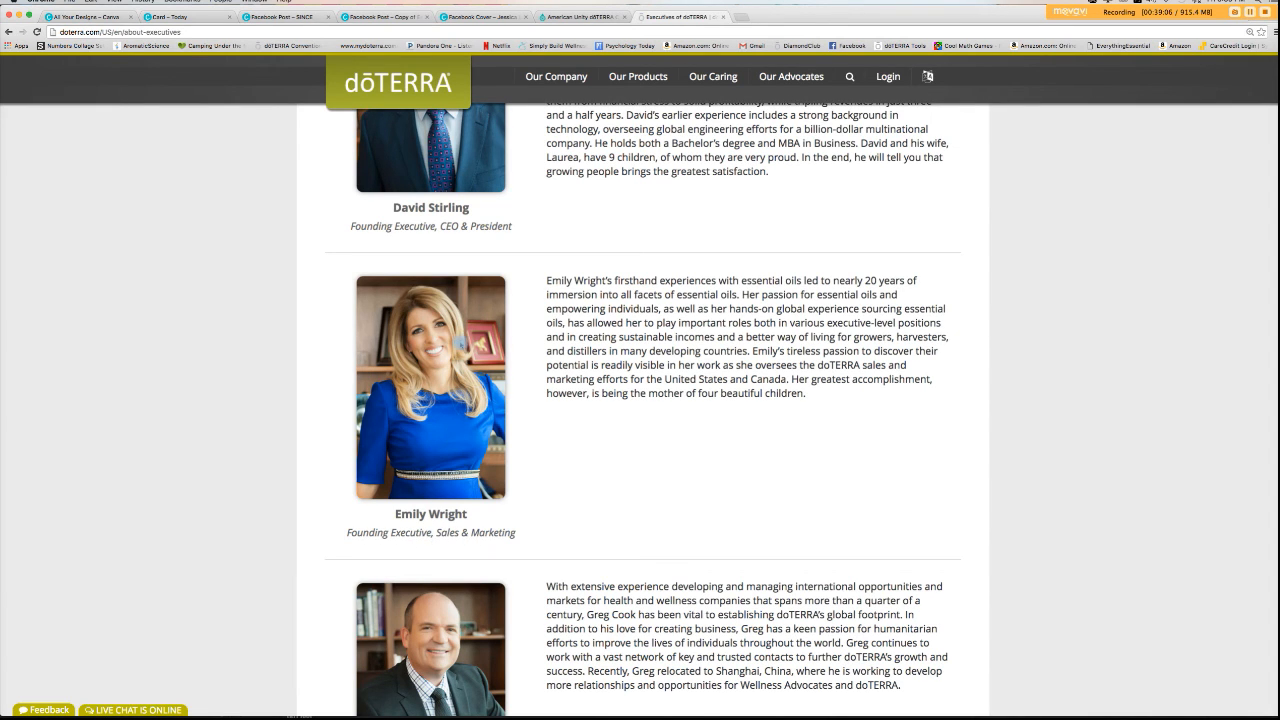
{"action": "key", "text": "super+equal"}
{"action": "key", "text": "super+equal"}
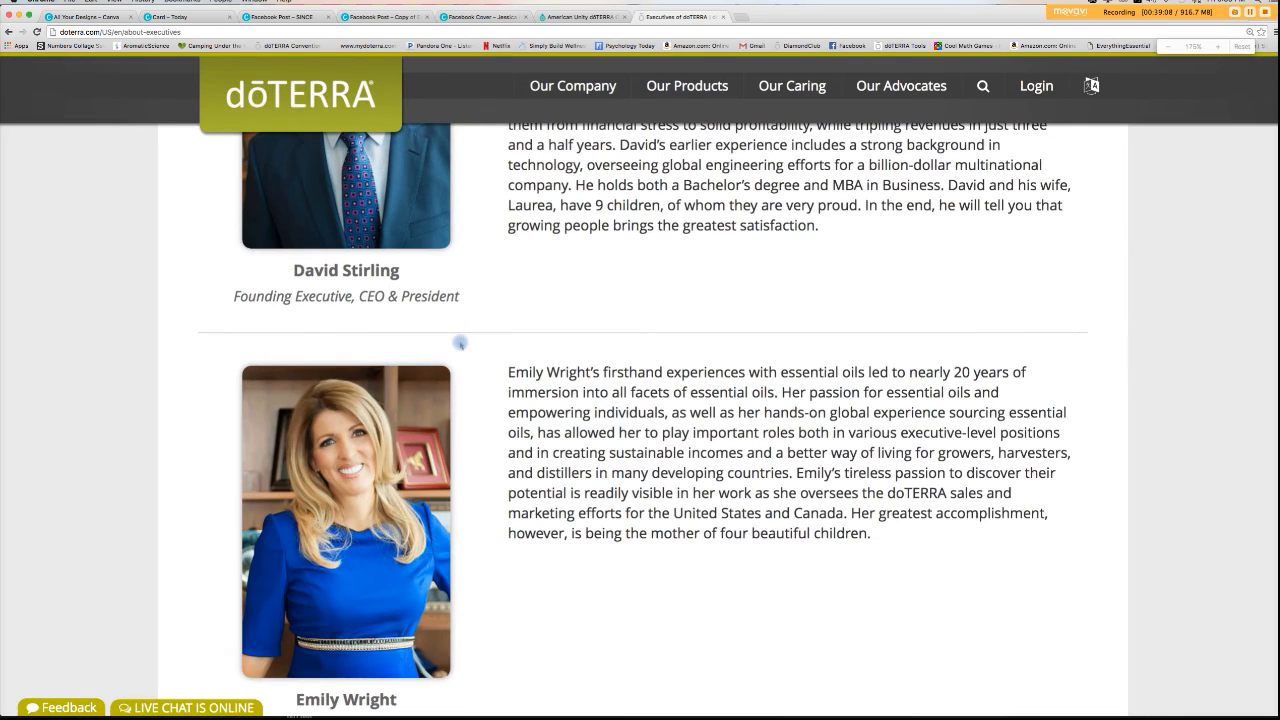
{"action": "scroll", "coordinate": [460, 343], "scroll_direction": "down", "scroll_amount": 3}
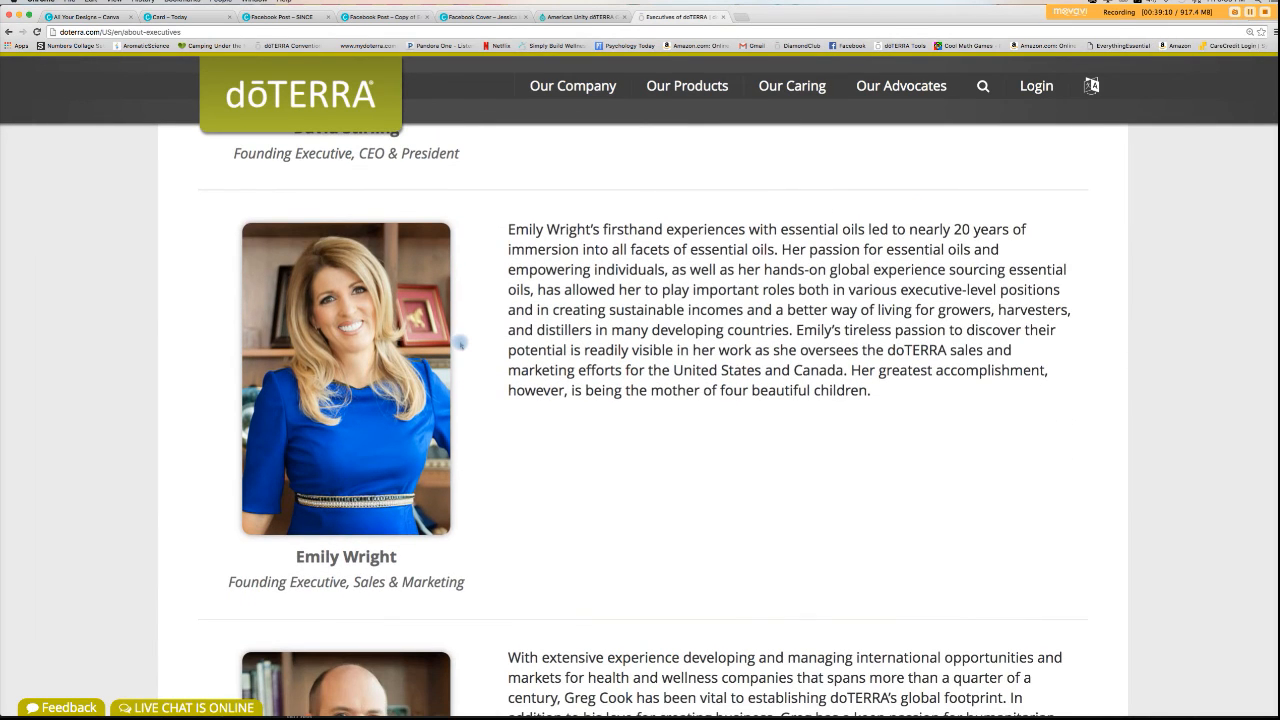
{"action": "key", "text": "super+equal"}
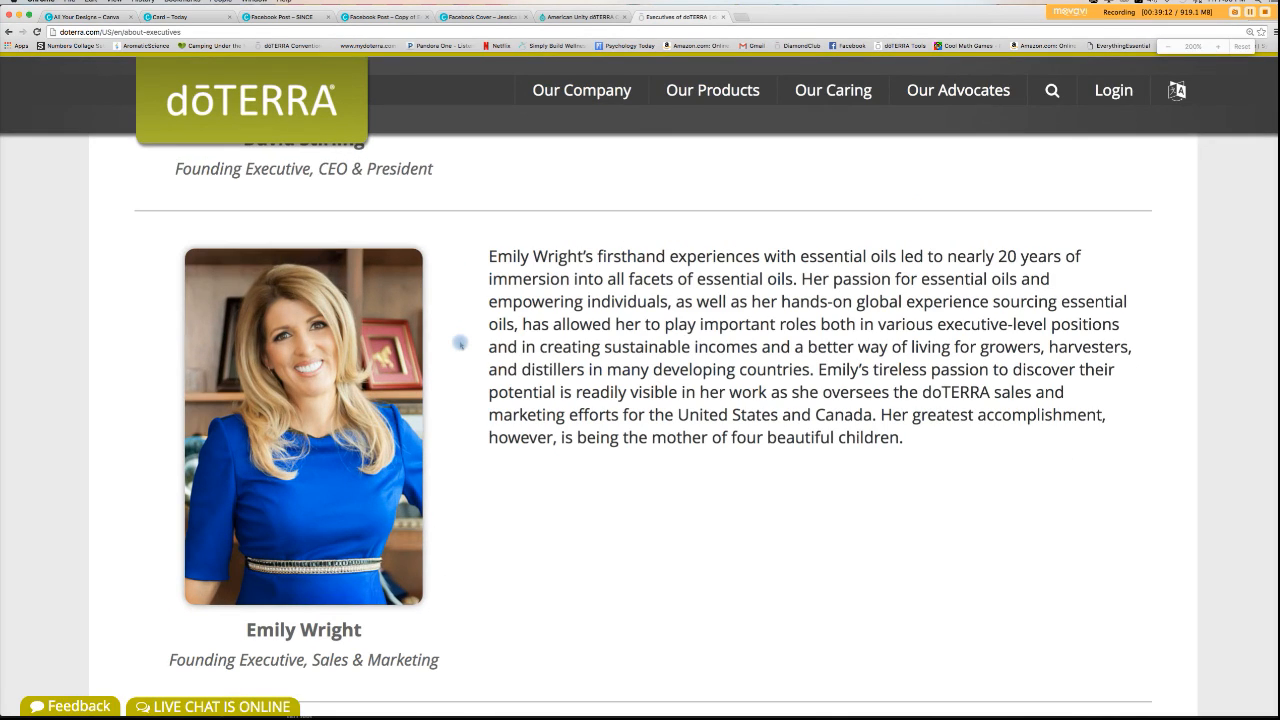
{"action": "scroll", "coordinate": [460, 343], "scroll_direction": "down", "scroll_amount": 1}
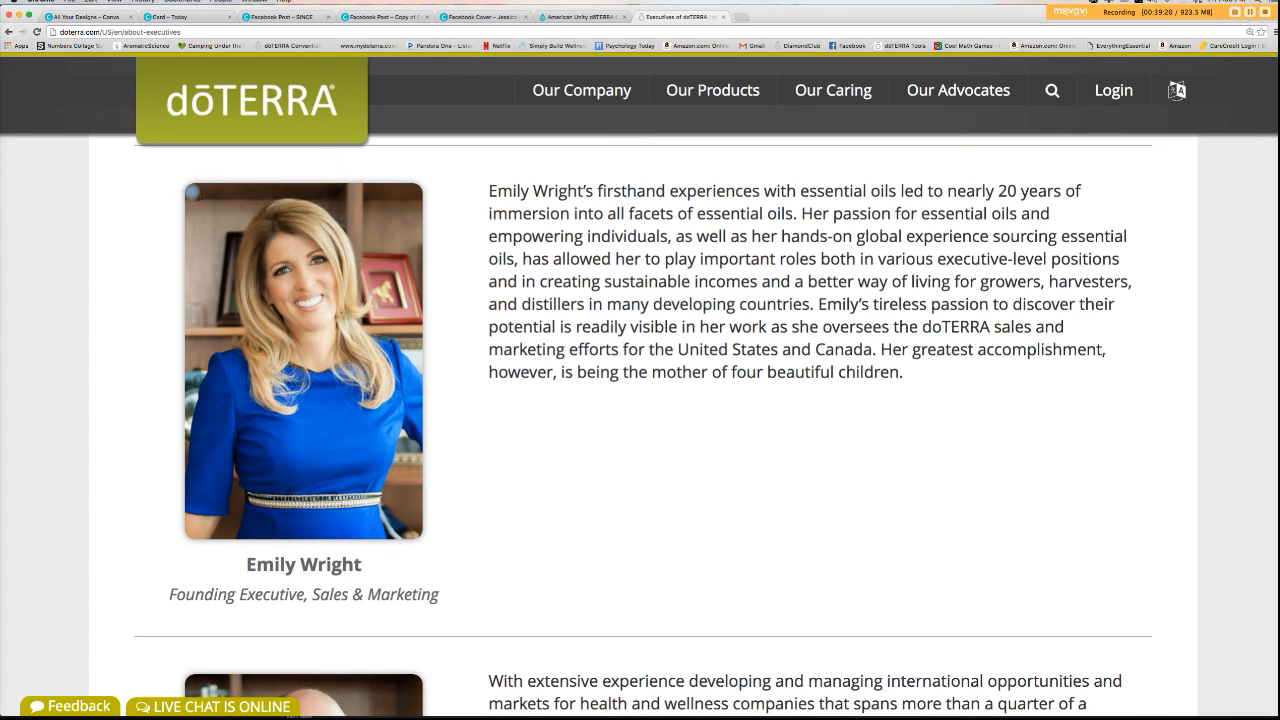
{"action": "left_click_drag", "start_coordinate": [186, 189], "coordinate": [422, 430]}
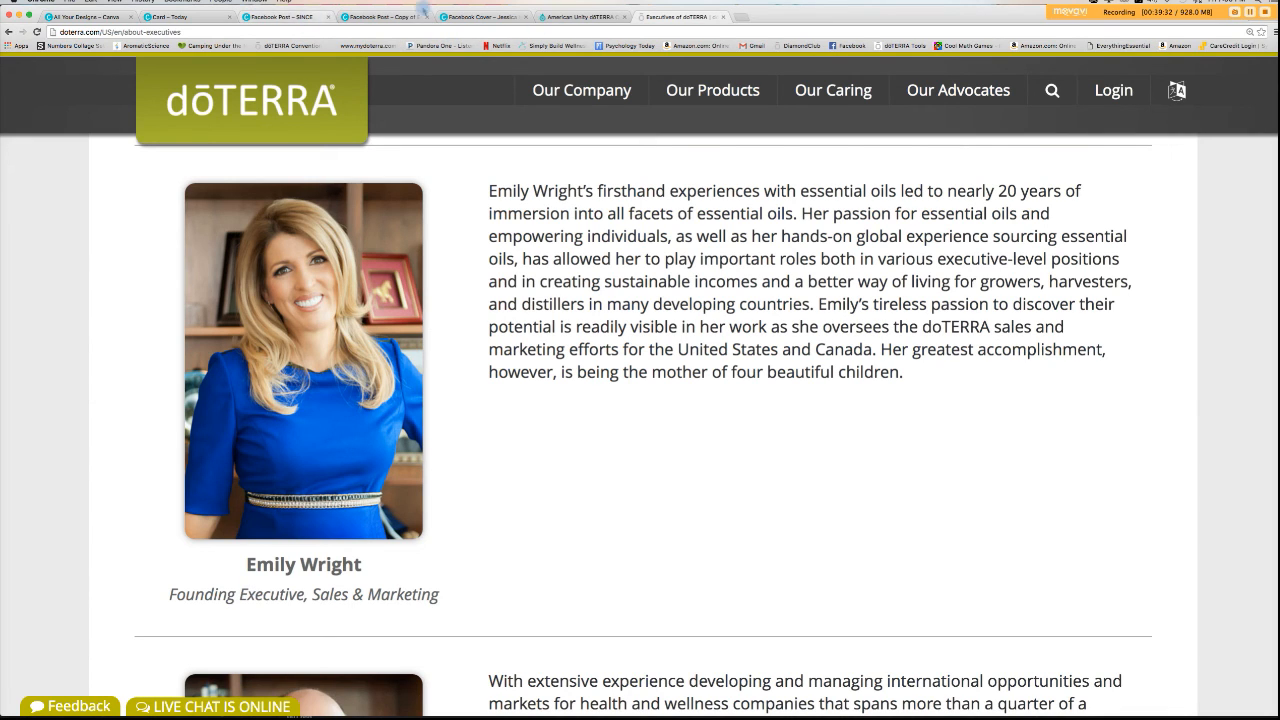
- Return to the Facebook cover design, replace the subtitle with "Founding Executive" and nudge it slightly down below the name
{"action": "left_click", "coordinate": [478, 17]}
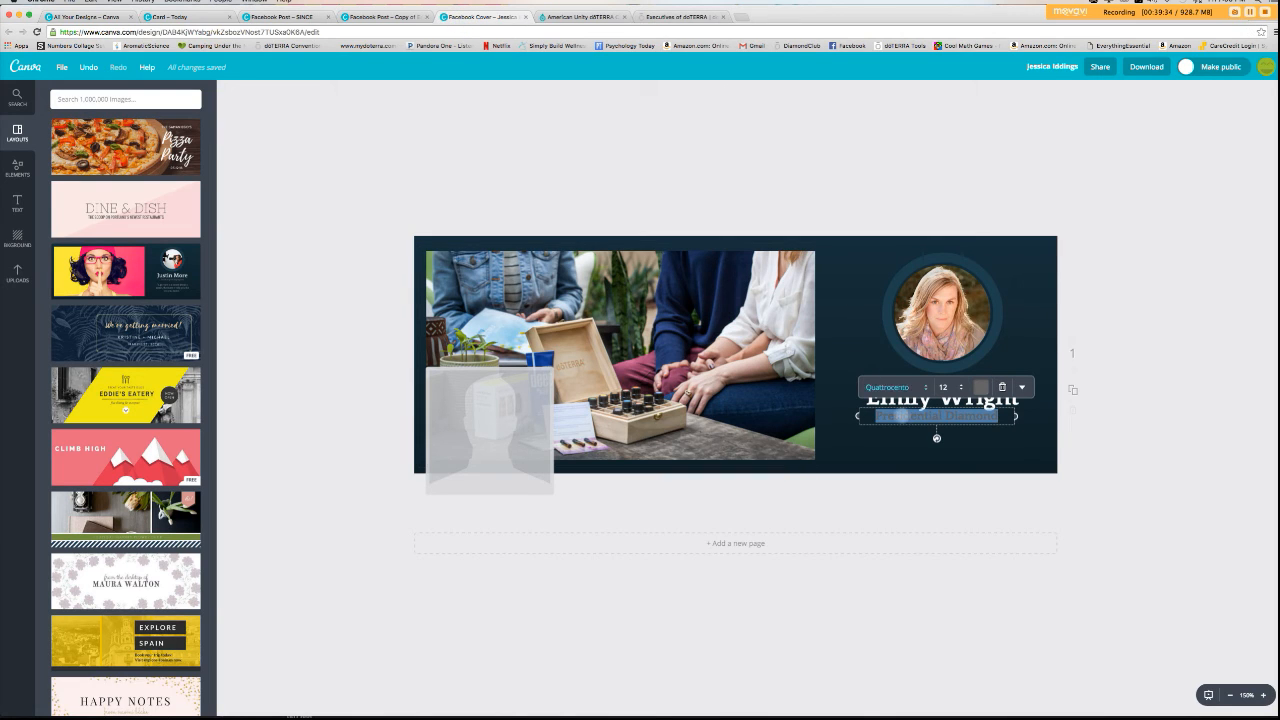
{"action": "type", "text": "Founding Execu"}
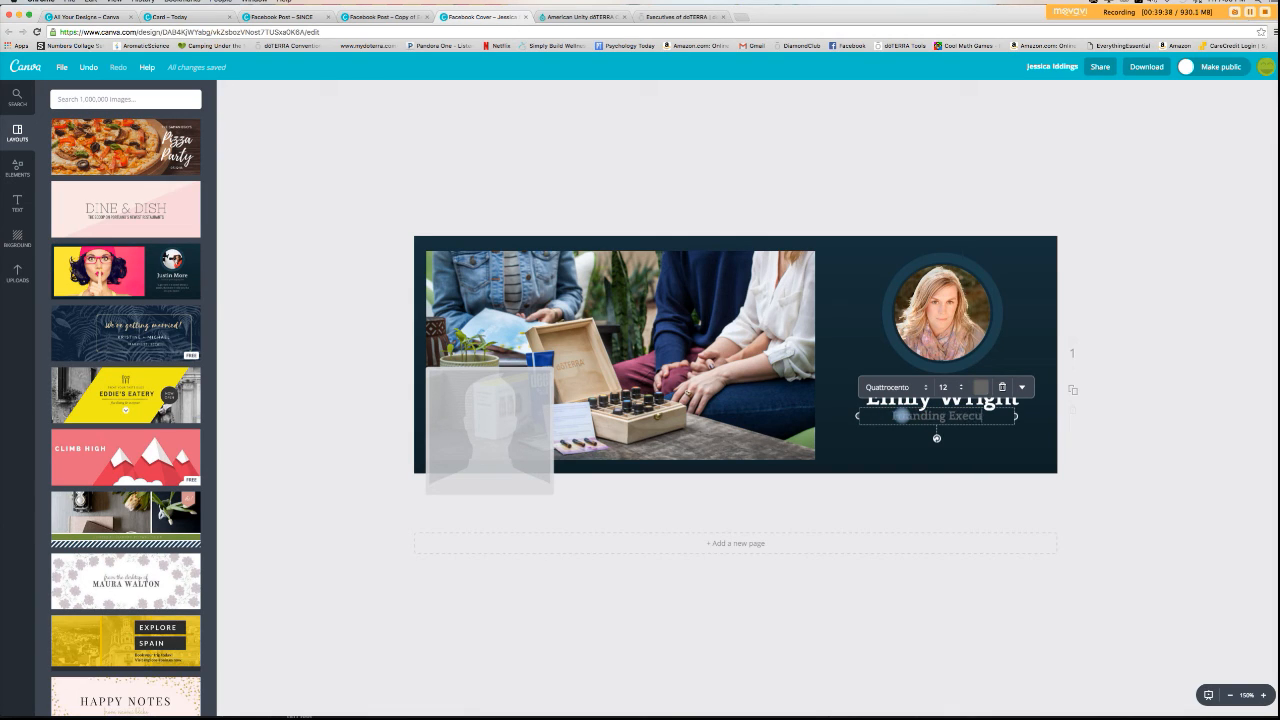
{"action": "type", "text": "tive"}
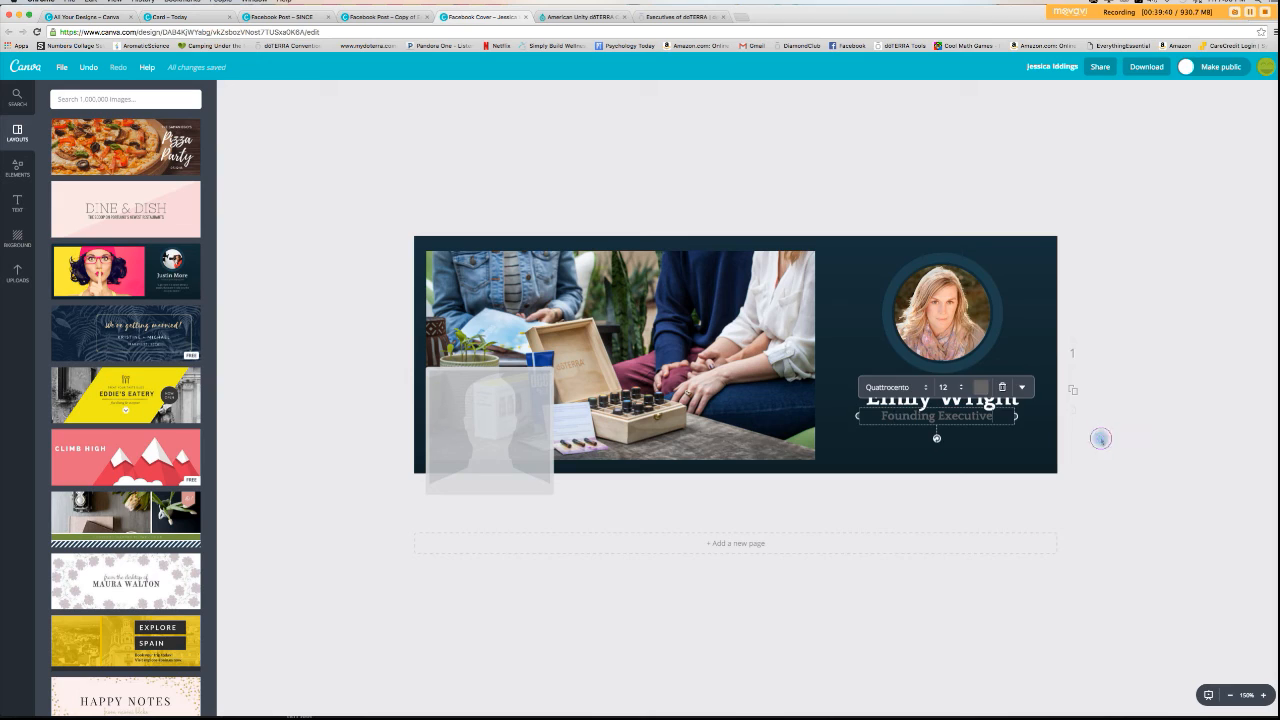
{"action": "left_click", "coordinate": [1100, 438]}
{"action": "left_click_drag", "start_coordinate": [966, 417], "coordinate": [972, 422]}
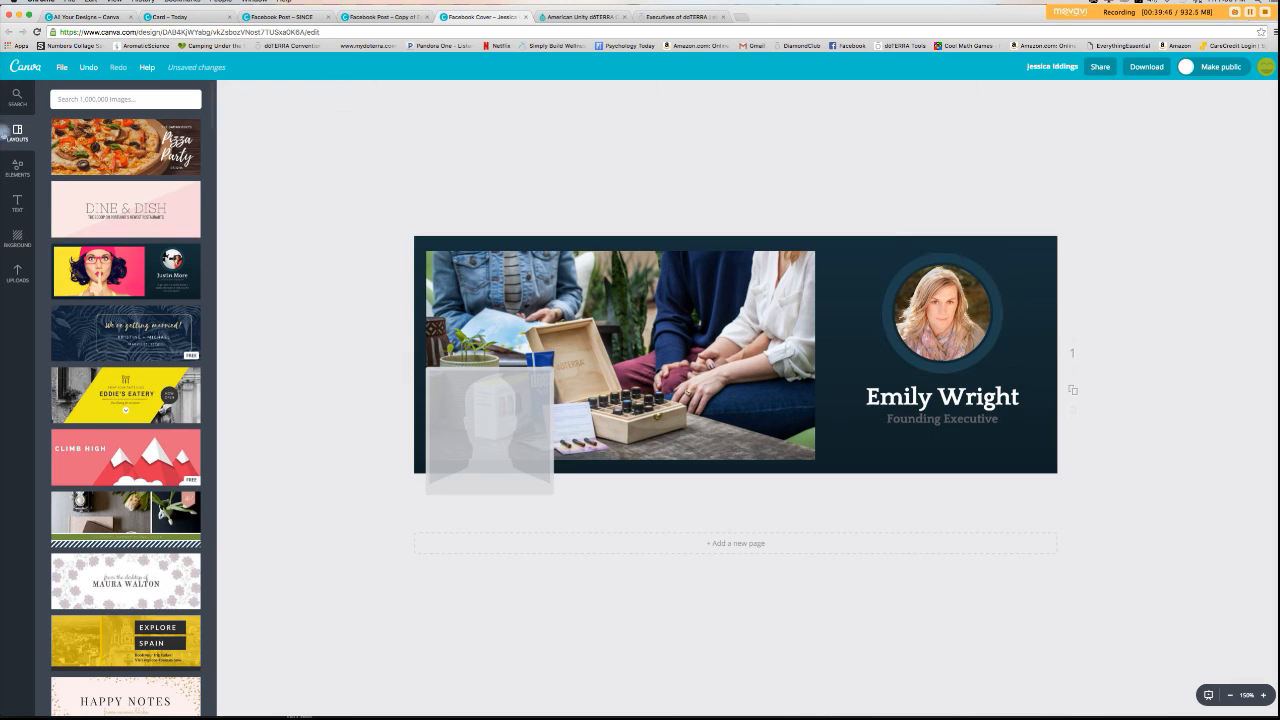
- Show the uploaded images and select Screen Shot 2016-07-08 at 7.00.04 PM in Finder's Desktop folder
{"action": "left_click", "coordinate": [17, 270]}
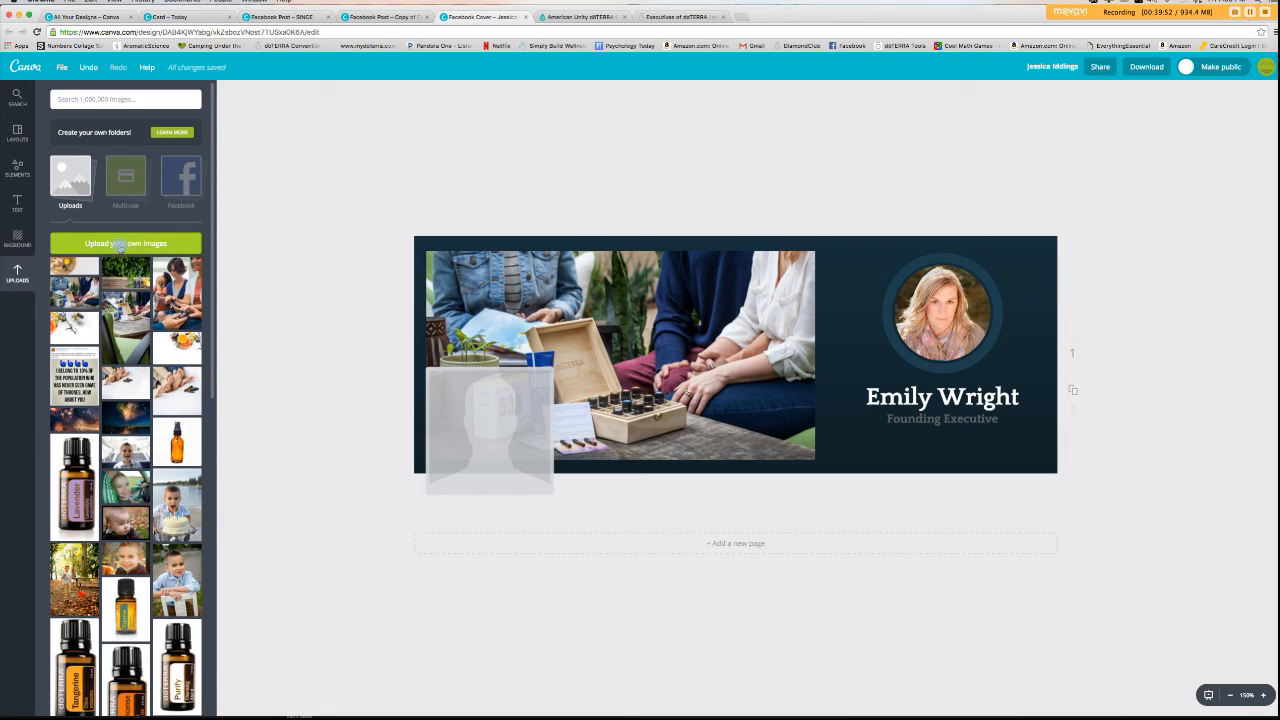
{"action": "left_click", "coordinate": [119, 244]}
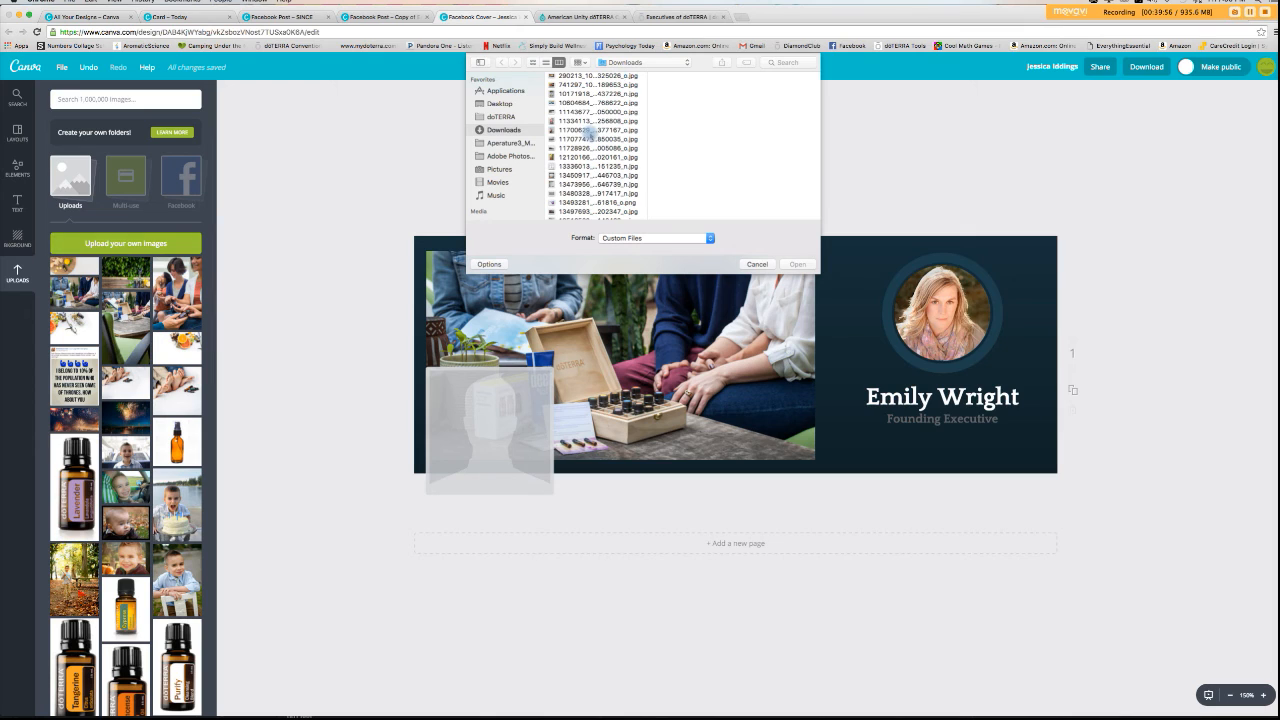
{"action": "left_click", "coordinate": [757, 263]}
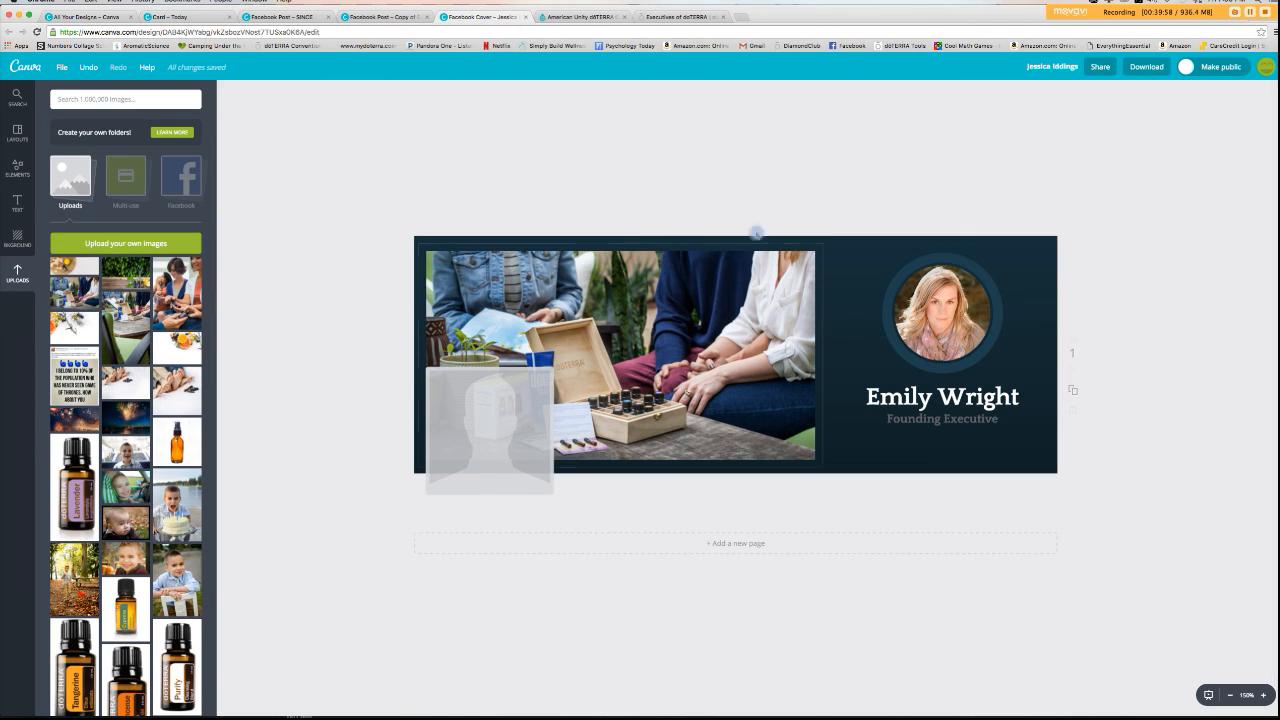
{"action": "mouse_move", "coordinate": [209, 714]}
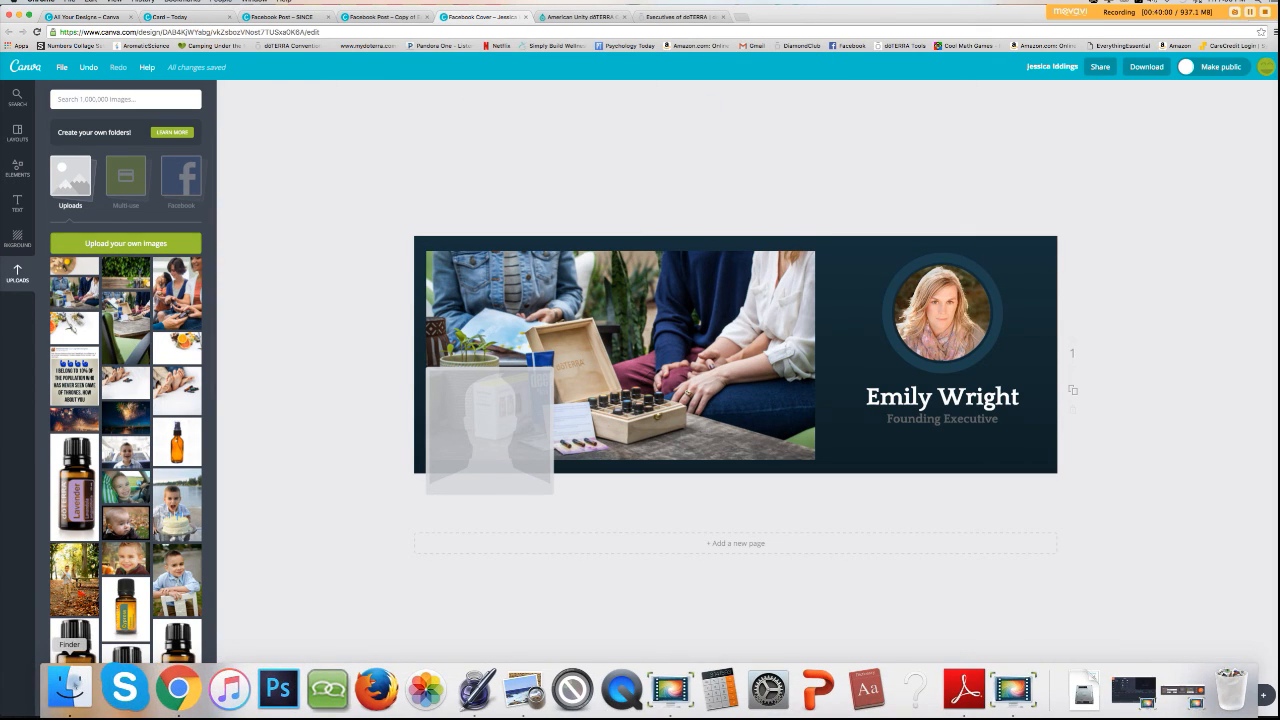
{"action": "left_click", "coordinate": [69, 688]}
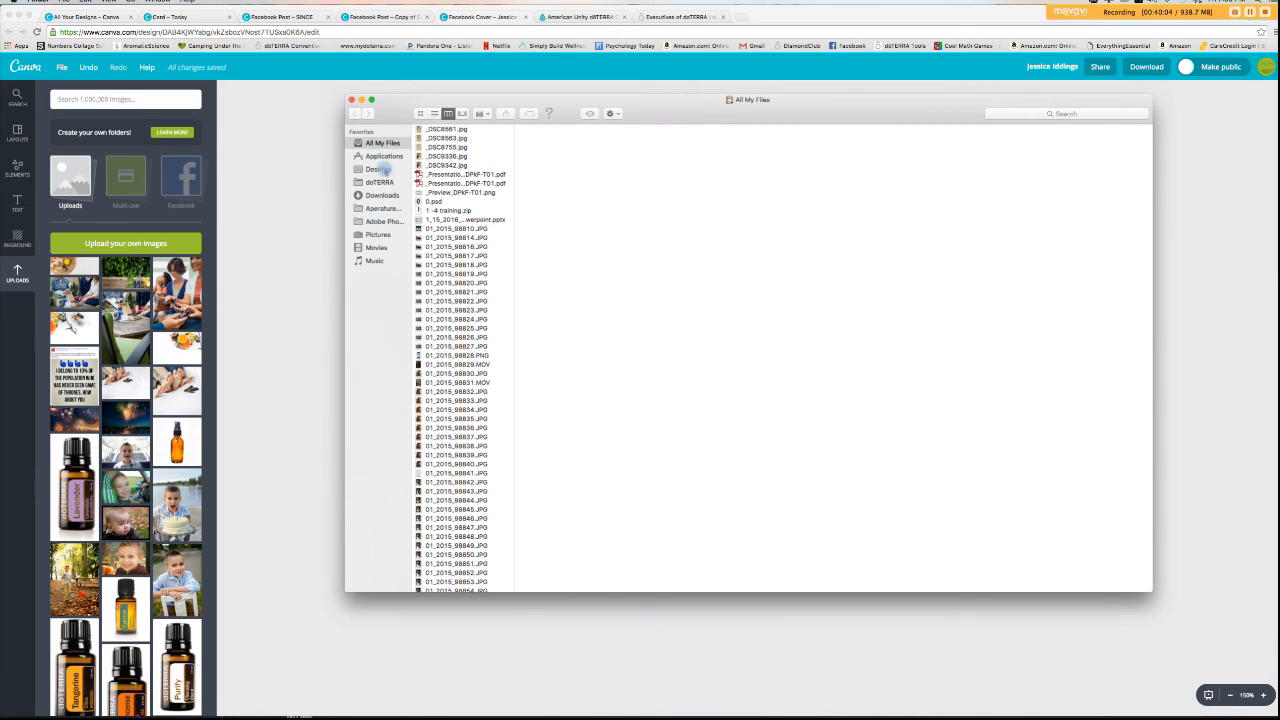
{"action": "left_click", "coordinate": [379, 168]}
{"action": "scroll", "coordinate": [475, 335], "scroll_direction": "down", "scroll_amount": 10}
{"action": "scroll", "coordinate": [473, 347], "scroll_direction": "down", "scroll_amount": 15}
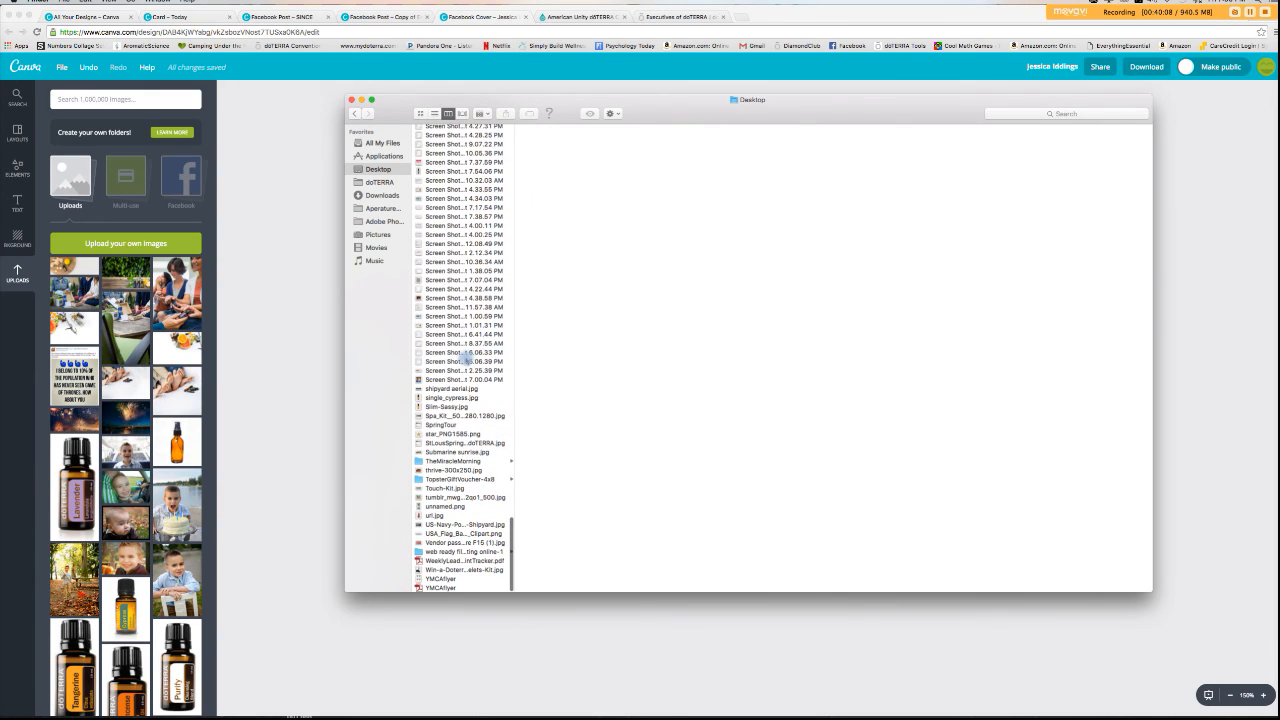
{"action": "left_click", "coordinate": [455, 380]}
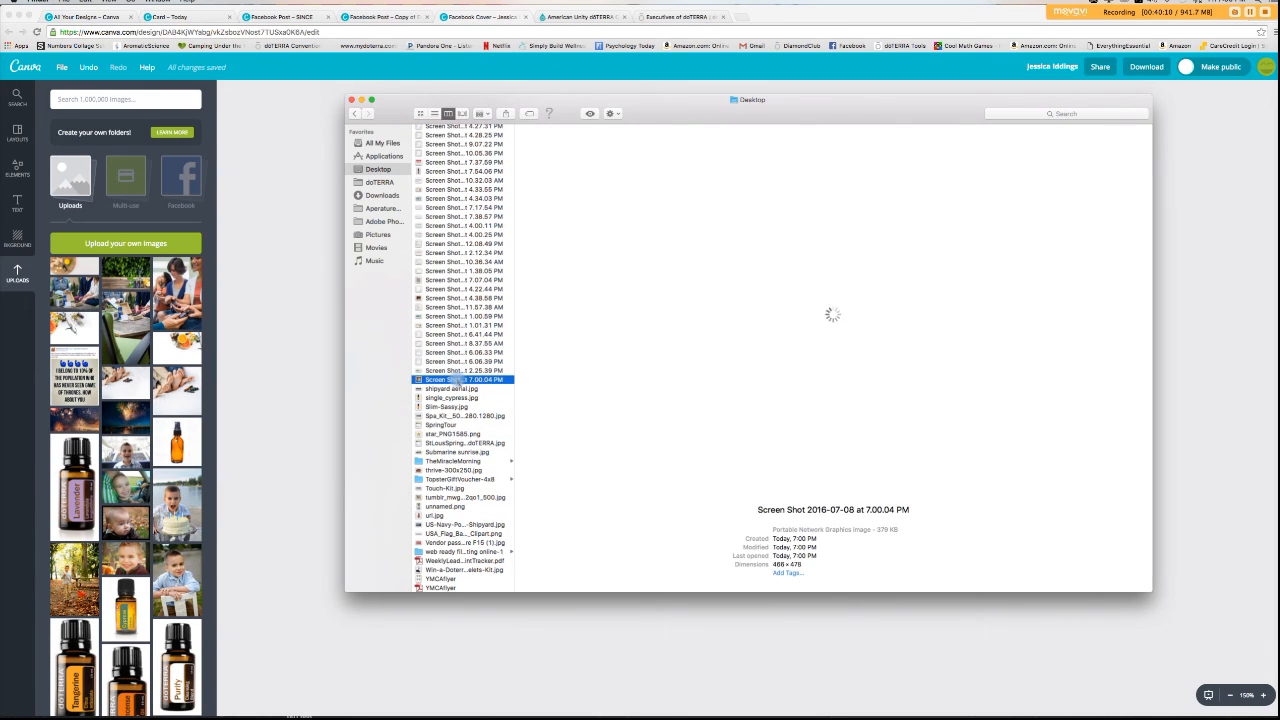
{"action": "double_click", "coordinate": [455, 379]}
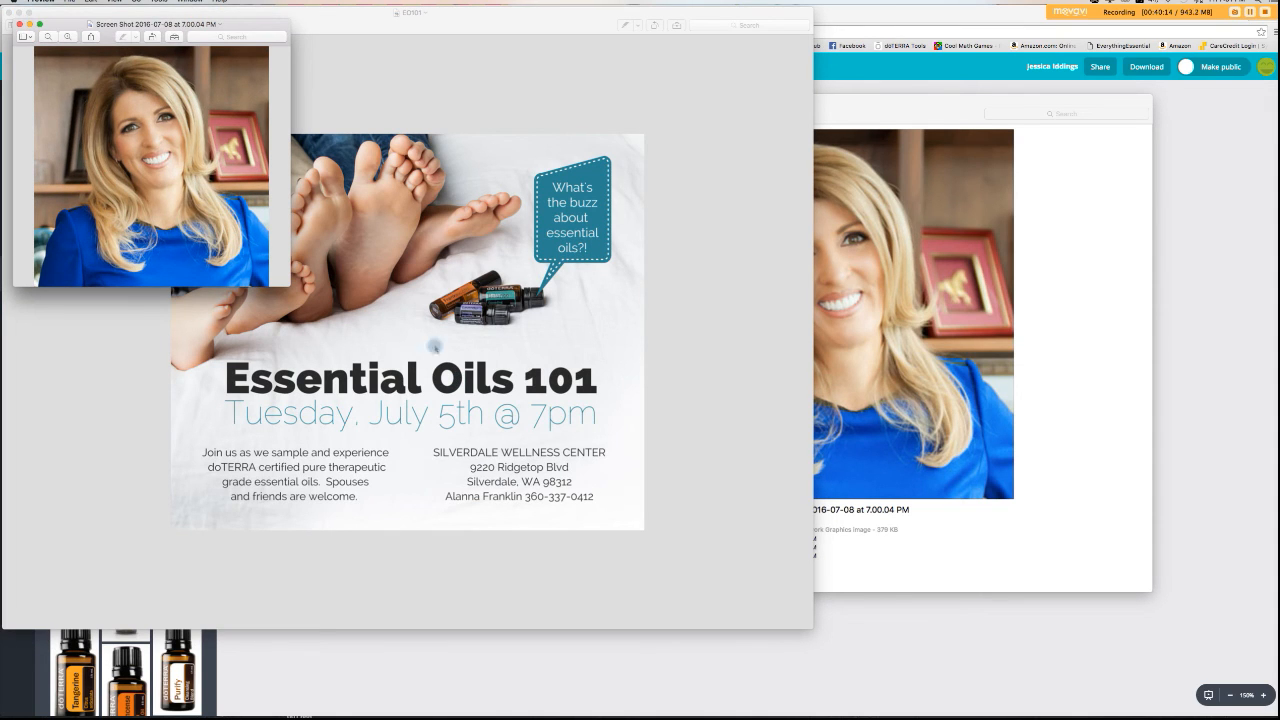
{"action": "left_click", "coordinate": [923, 535]}
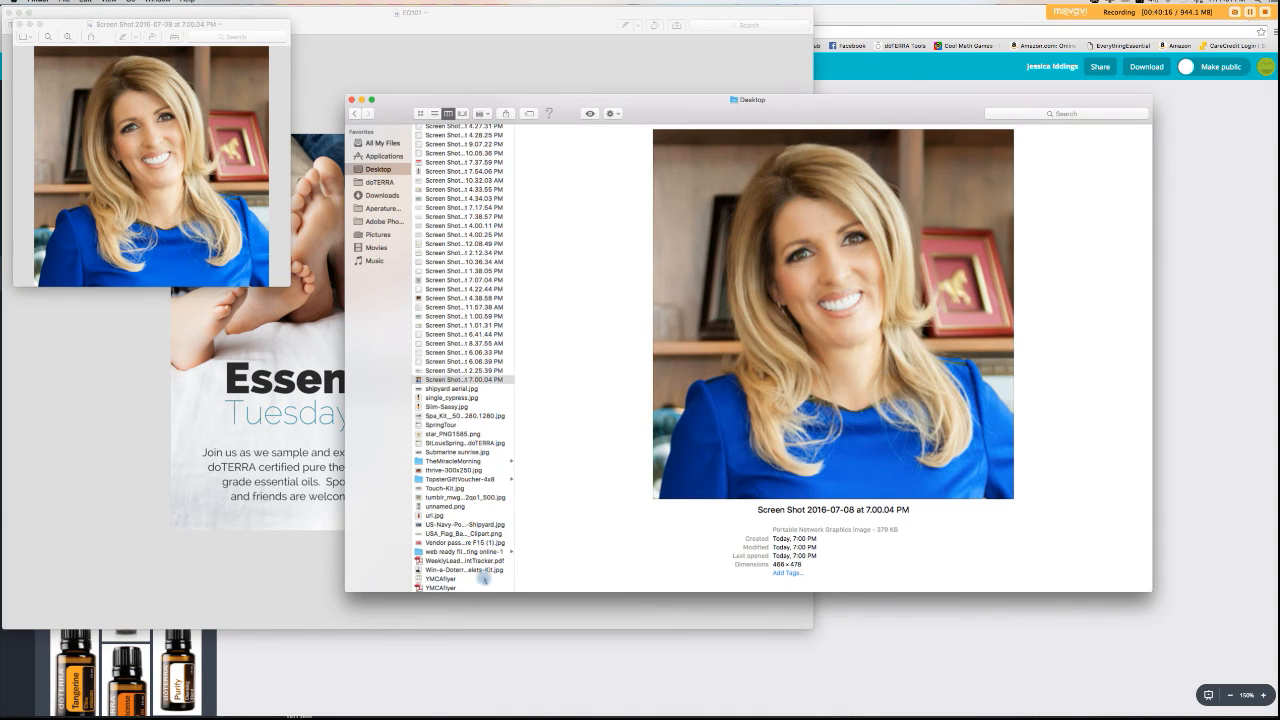
{"action": "left_click", "coordinate": [11, 23]}
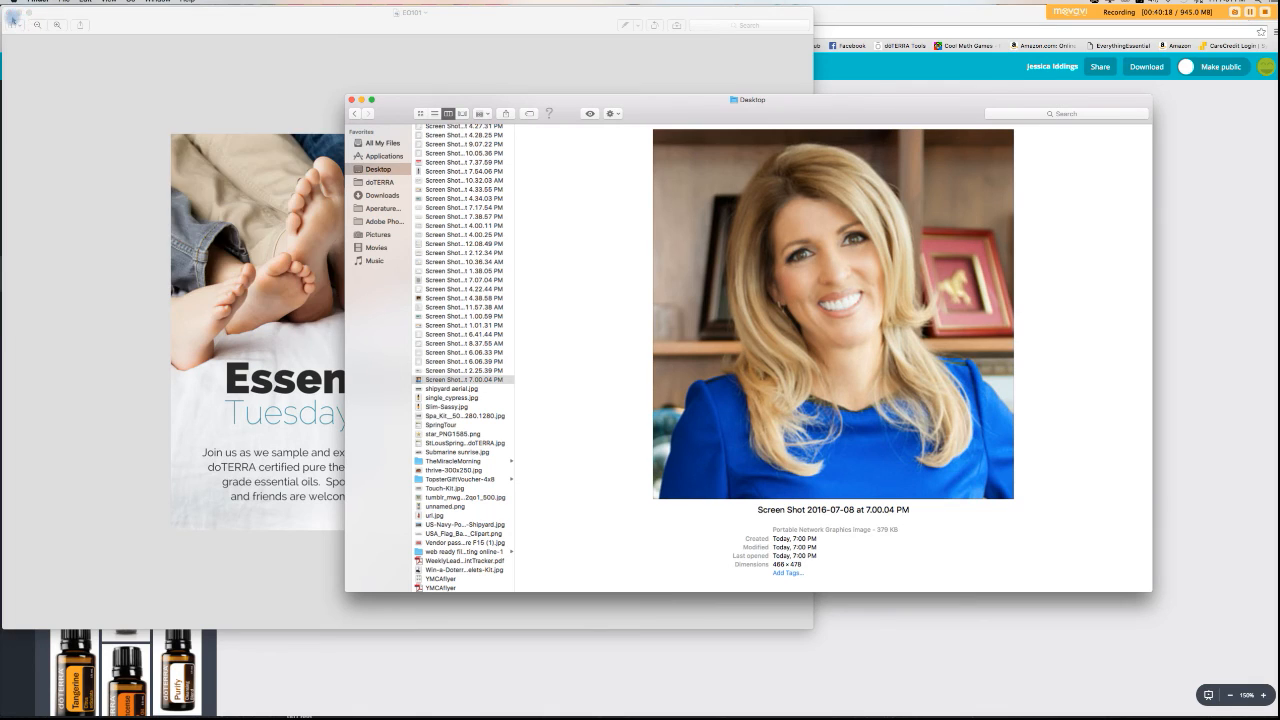
- Upload the 7.00.04 PM portrait screenshot from Finder to the design's image uploads and close the Finder window
{"action": "left_click", "coordinate": [441, 380]}
{"action": "left_click", "coordinate": [483, 371]}
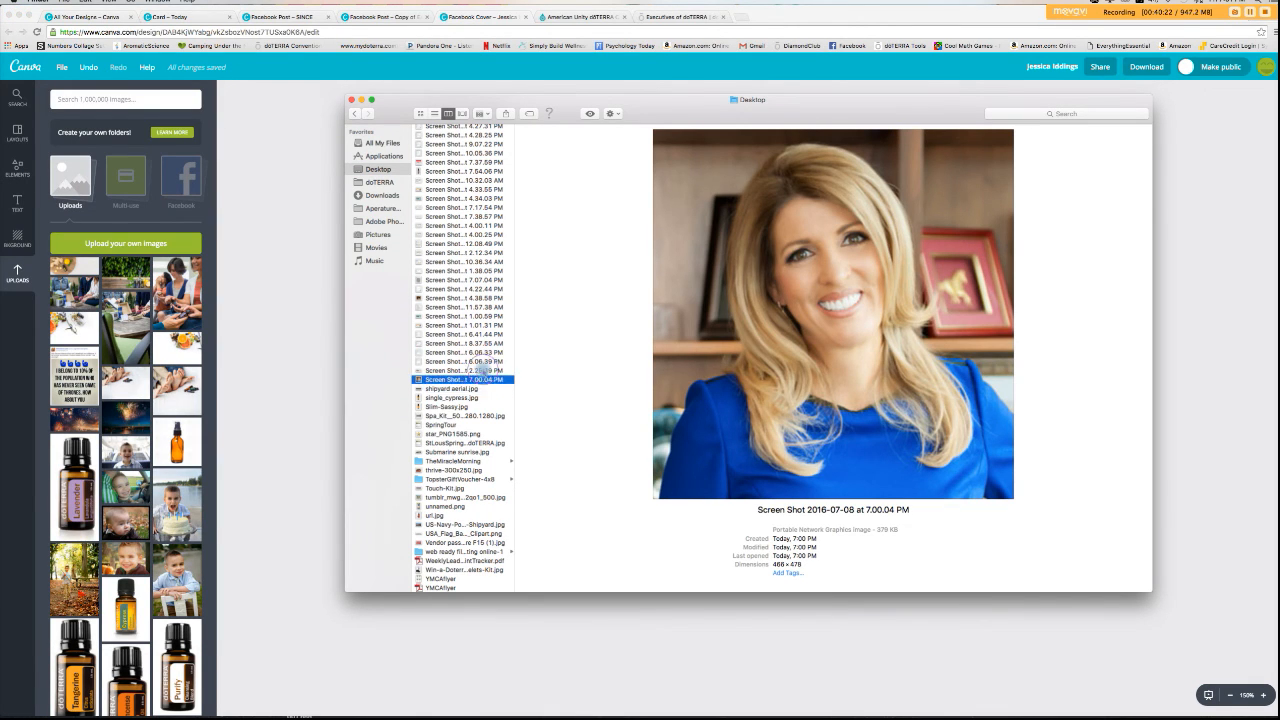
{"action": "left_click", "coordinate": [480, 380]}
{"action": "left_click_drag", "start_coordinate": [480, 380], "coordinate": [137, 363]}
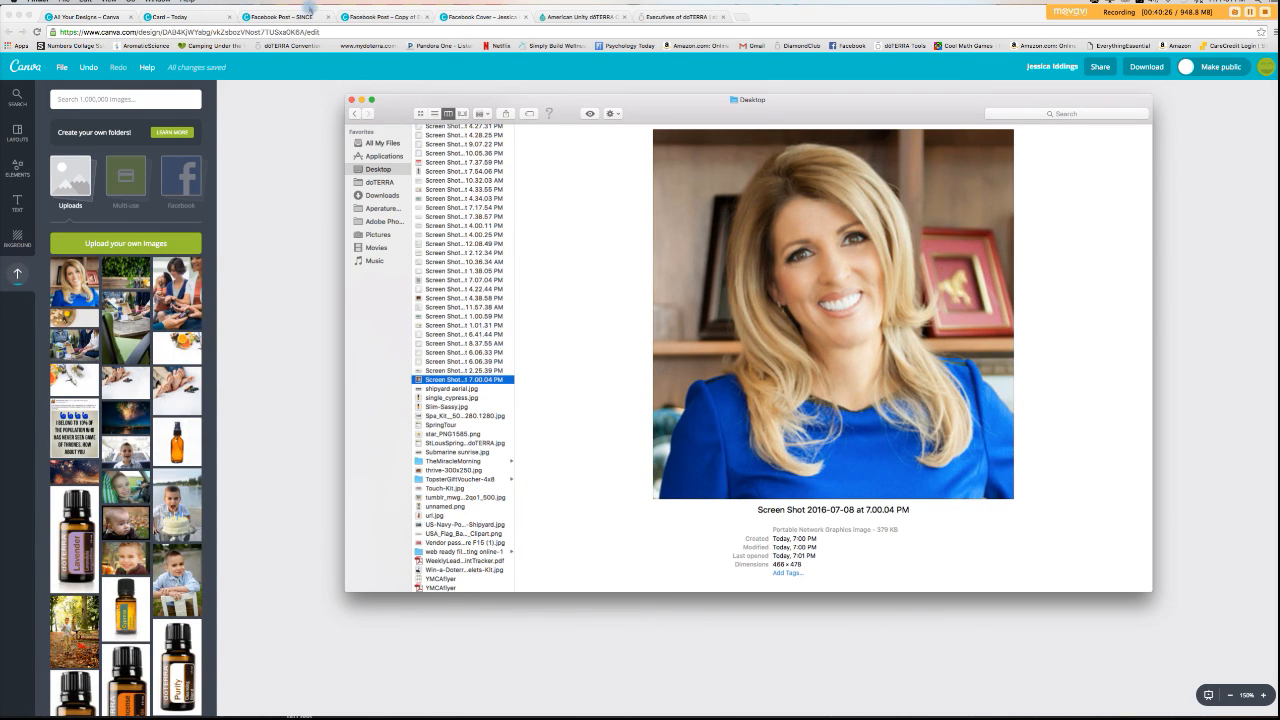
{"action": "left_click", "coordinate": [350, 100]}
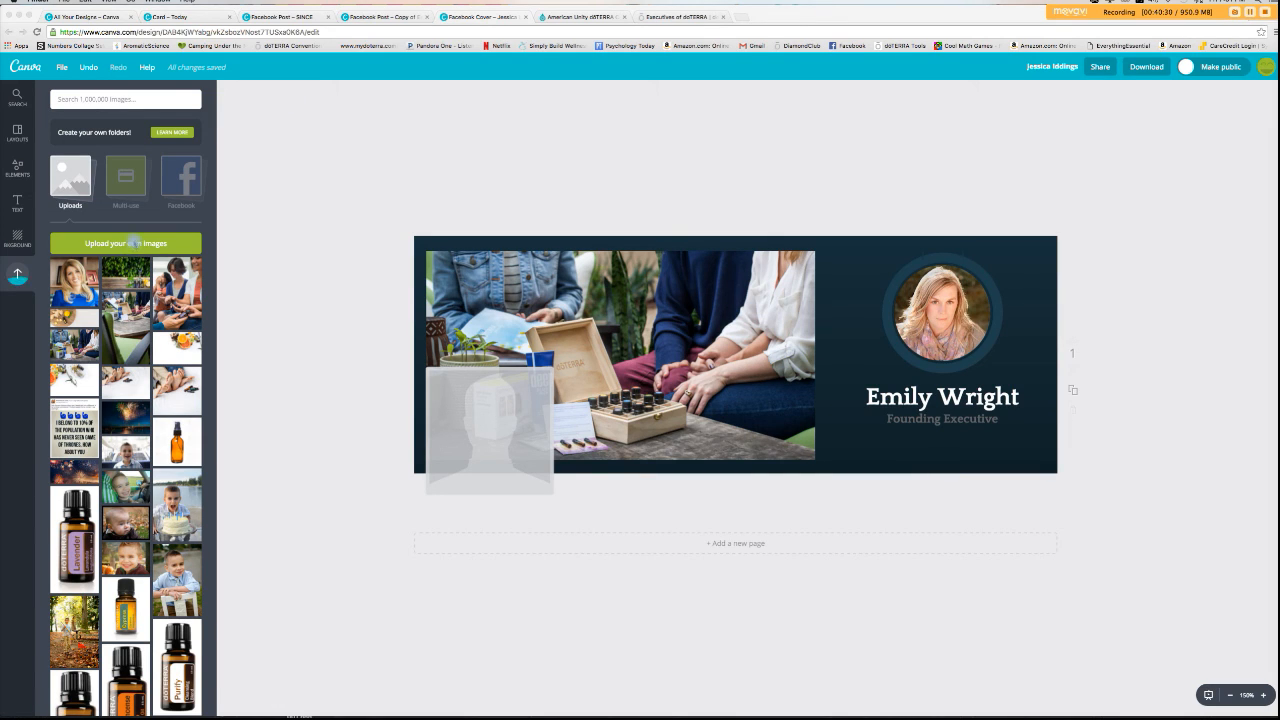
- Upload the JPEG whose name begins with 11700629 from the Downloads folder
{"action": "left_click", "coordinate": [134, 247]}
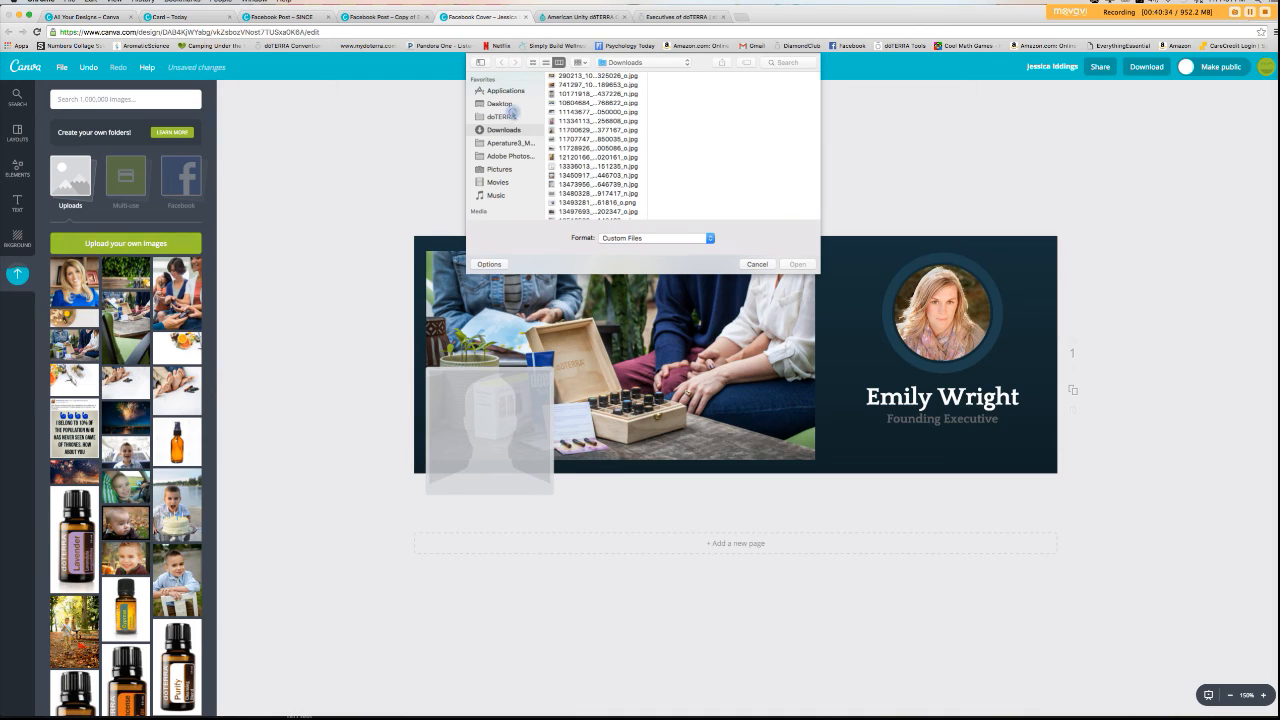
{"action": "left_click", "coordinate": [506, 116]}
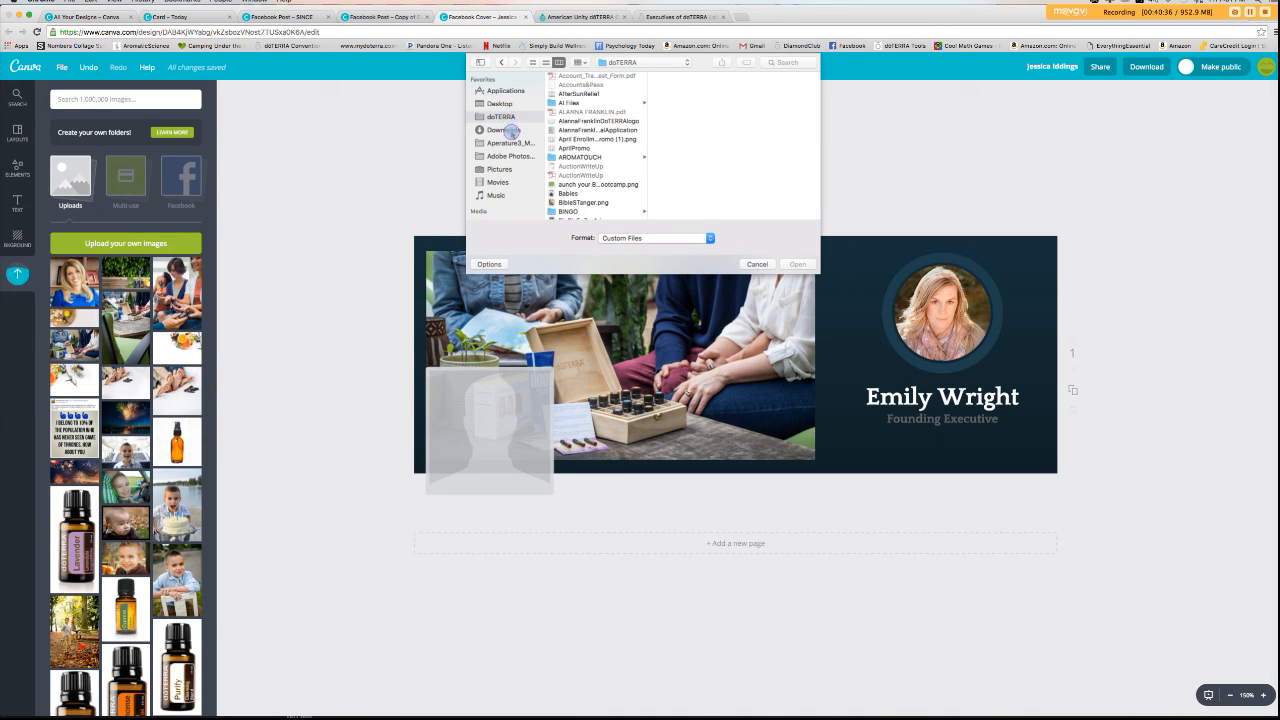
{"action": "left_click", "coordinate": [504, 129]}
{"action": "left_click", "coordinate": [560, 131]}
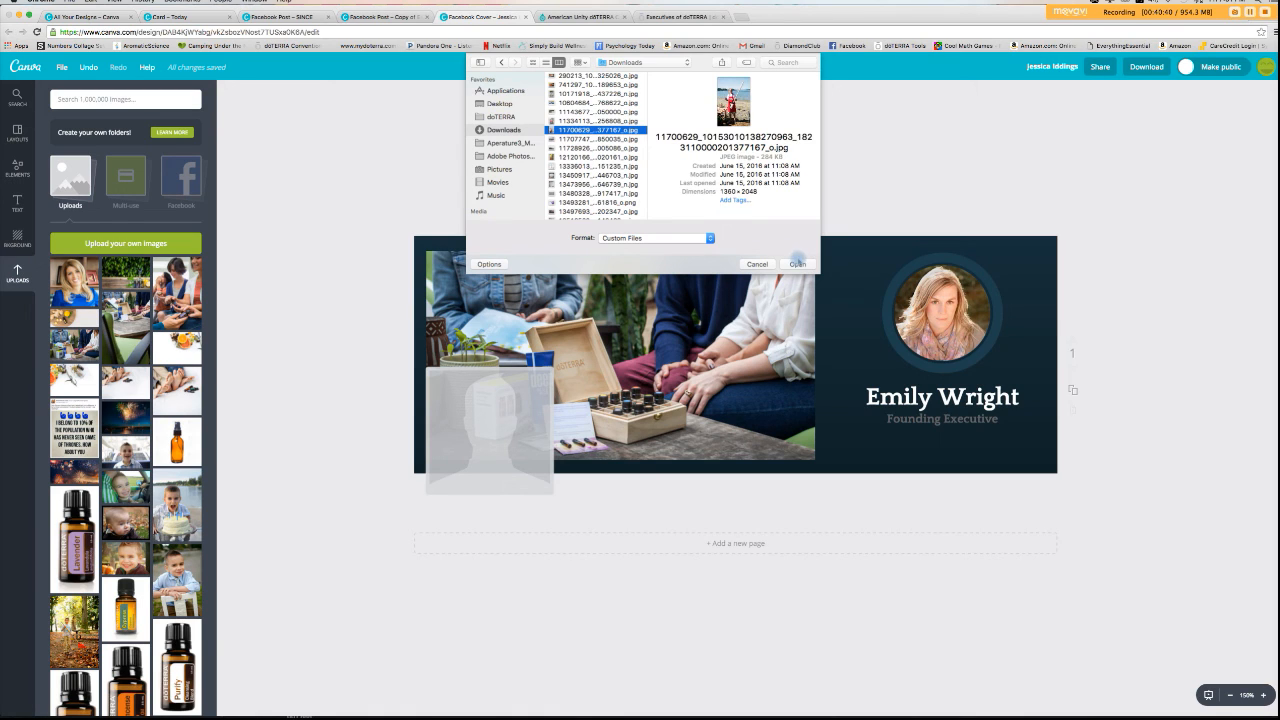
{"action": "left_click", "coordinate": [792, 264]}
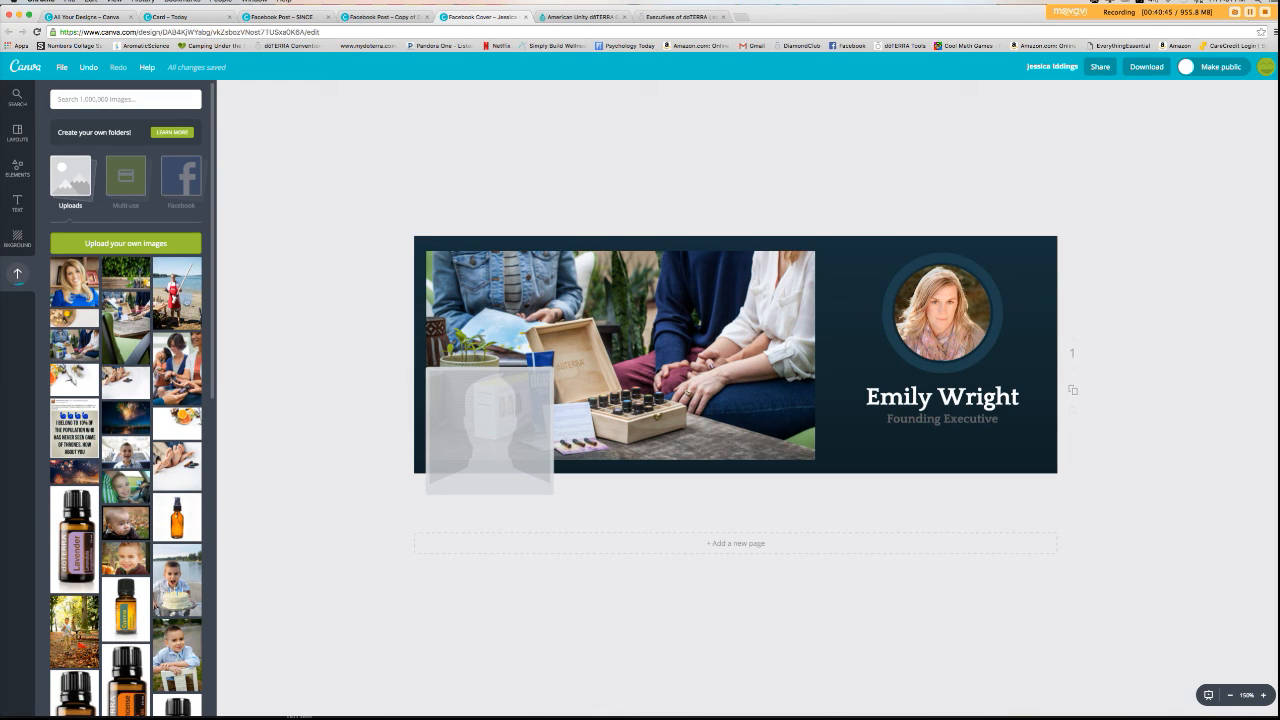
- Replace the photo in the cover's circular frame with the uploaded portrait screenshot and adjust the frame's size very slightly
{"action": "left_click_drag", "start_coordinate": [75, 283], "coordinate": [938, 313]}
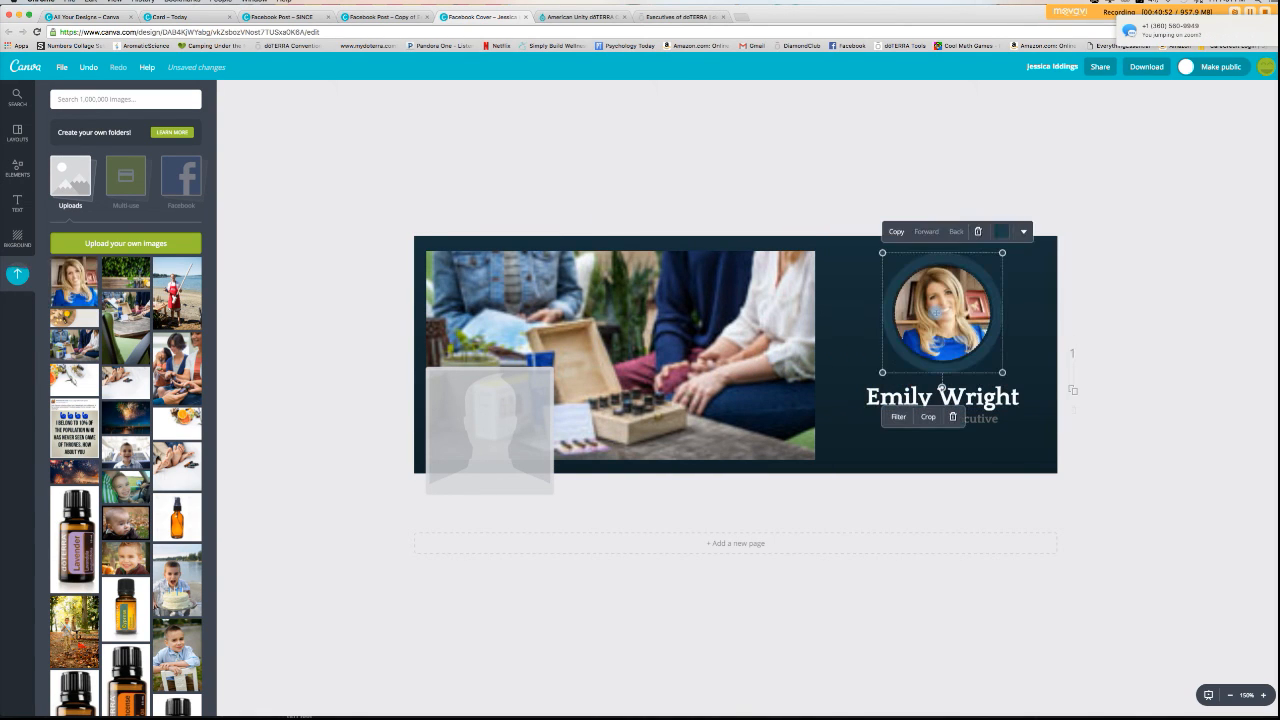
{"action": "left_click", "coordinate": [1177, 349]}
{"action": "left_click", "coordinate": [940, 334]}
{"action": "mouse_move", "coordinate": [1002, 373]}
{"action": "left_mouse_down"}
{"action": "mouse_move", "coordinate": [1034, 403]}
{"action": "mouse_move", "coordinate": [975, 338]}
{"action": "mouse_move", "coordinate": [1003, 373]}
{"action": "left_mouse_up"}
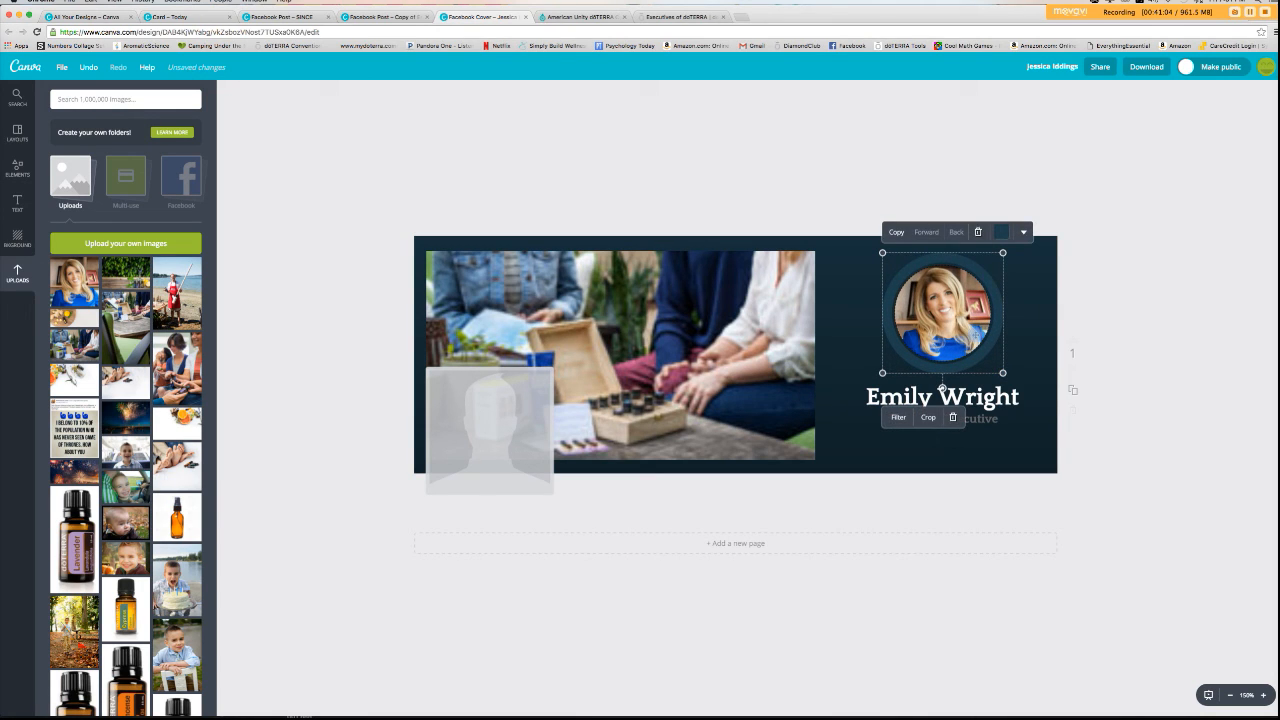
- Crop the portrait inside the circular frame by enlarging it slightly and shifting it so the face is centered, and apply the crop
{"action": "double_click", "coordinate": [932, 322]}
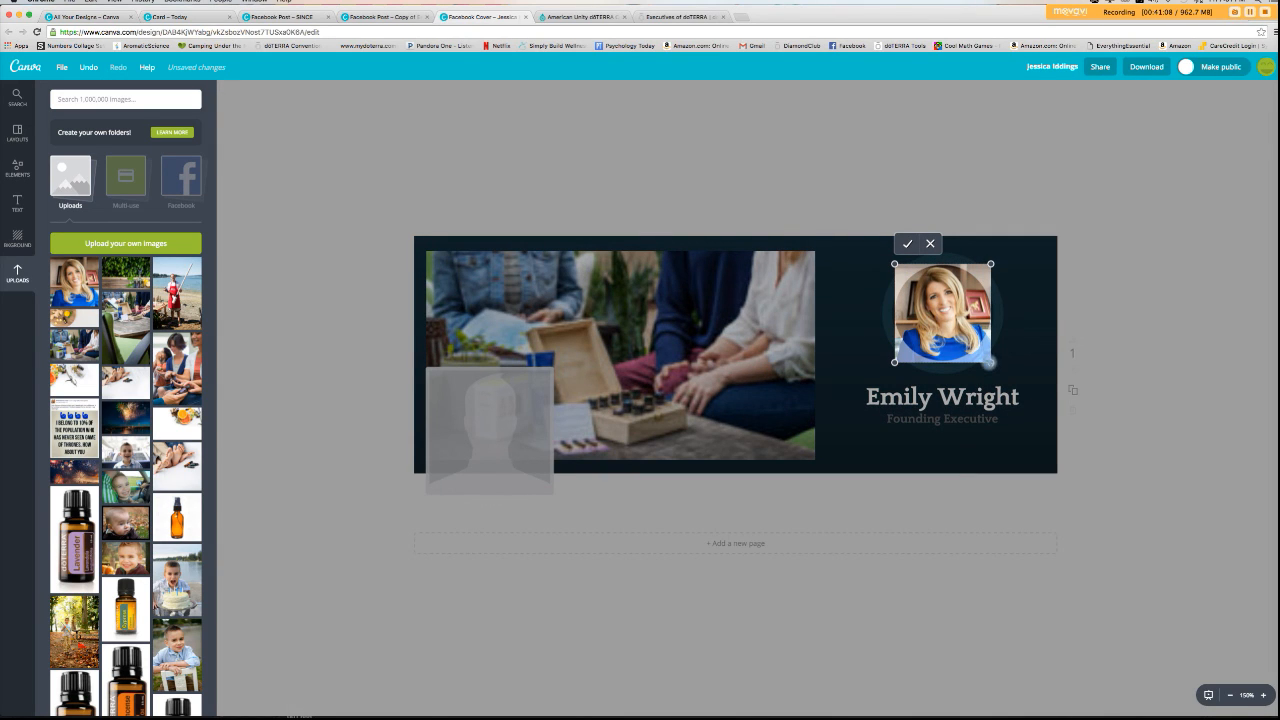
{"action": "left_click_drag", "start_coordinate": [989, 362], "coordinate": [1006, 380]}
{"action": "left_click_drag", "start_coordinate": [950, 331], "coordinate": [938, 326]}
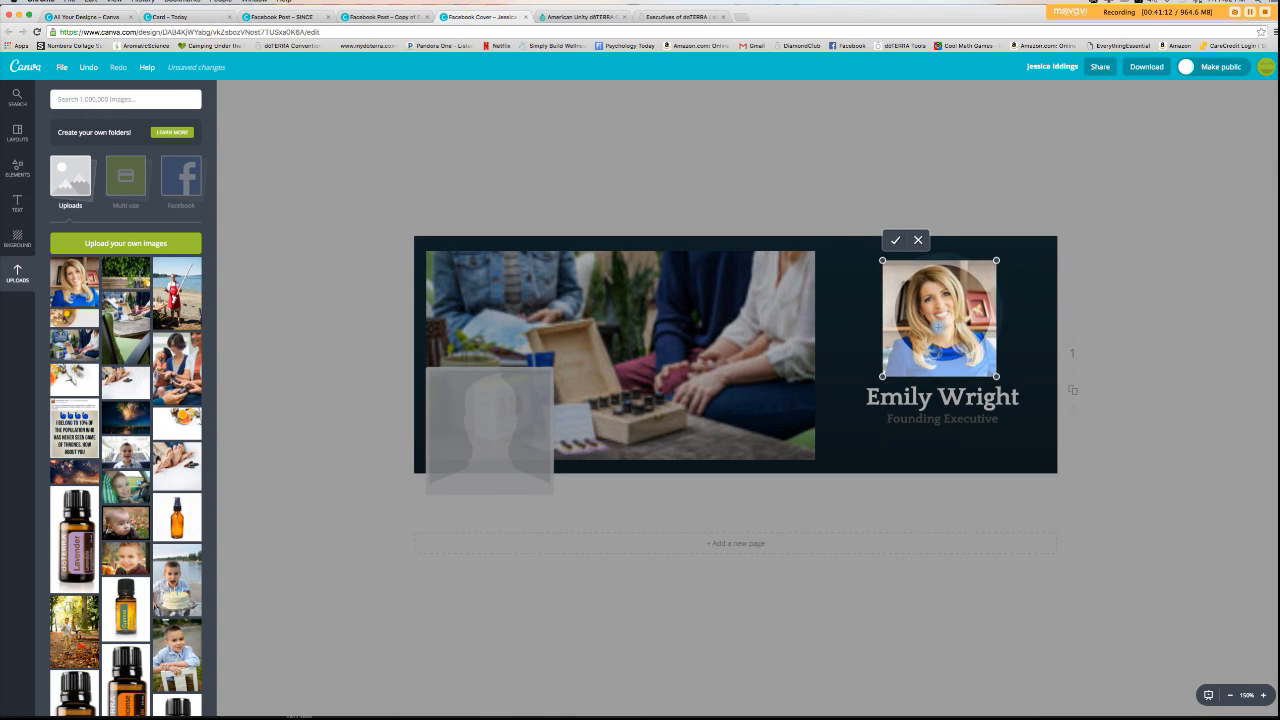
{"action": "left_click_drag", "start_coordinate": [928, 320], "coordinate": [929, 324]}
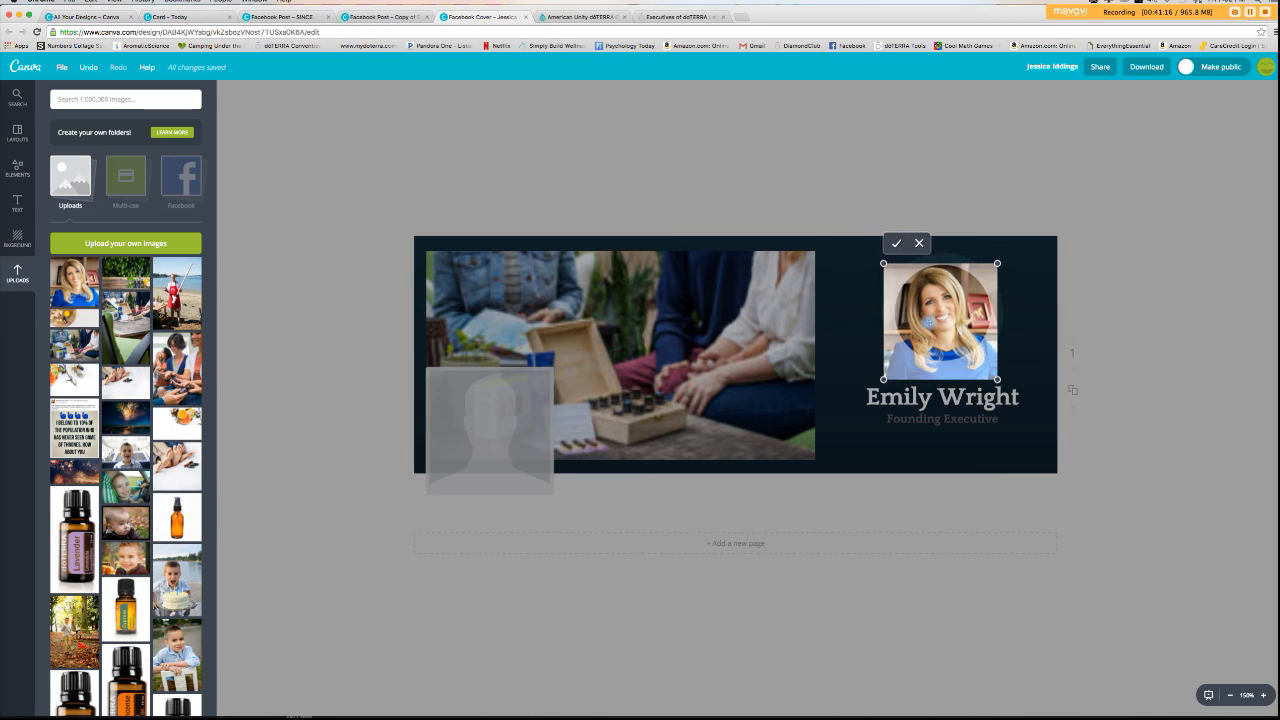
{"action": "left_click", "coordinate": [898, 242]}
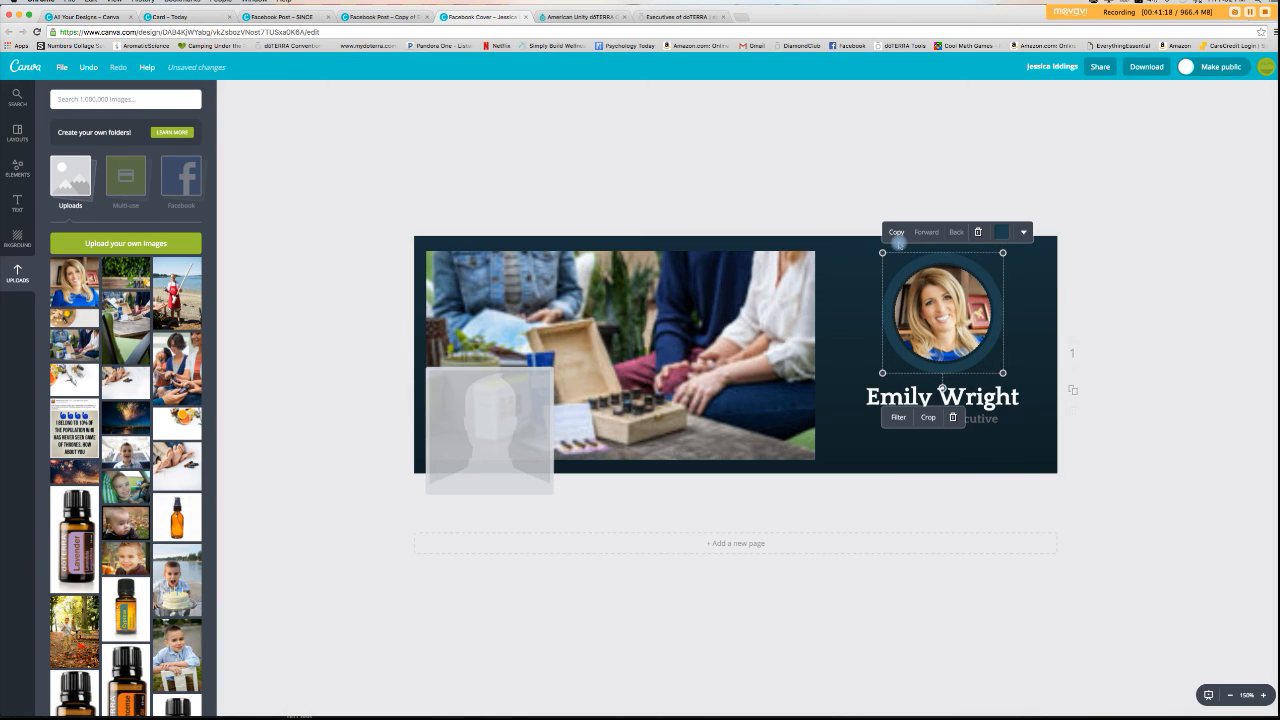
{"action": "left_click", "coordinate": [1157, 388]}
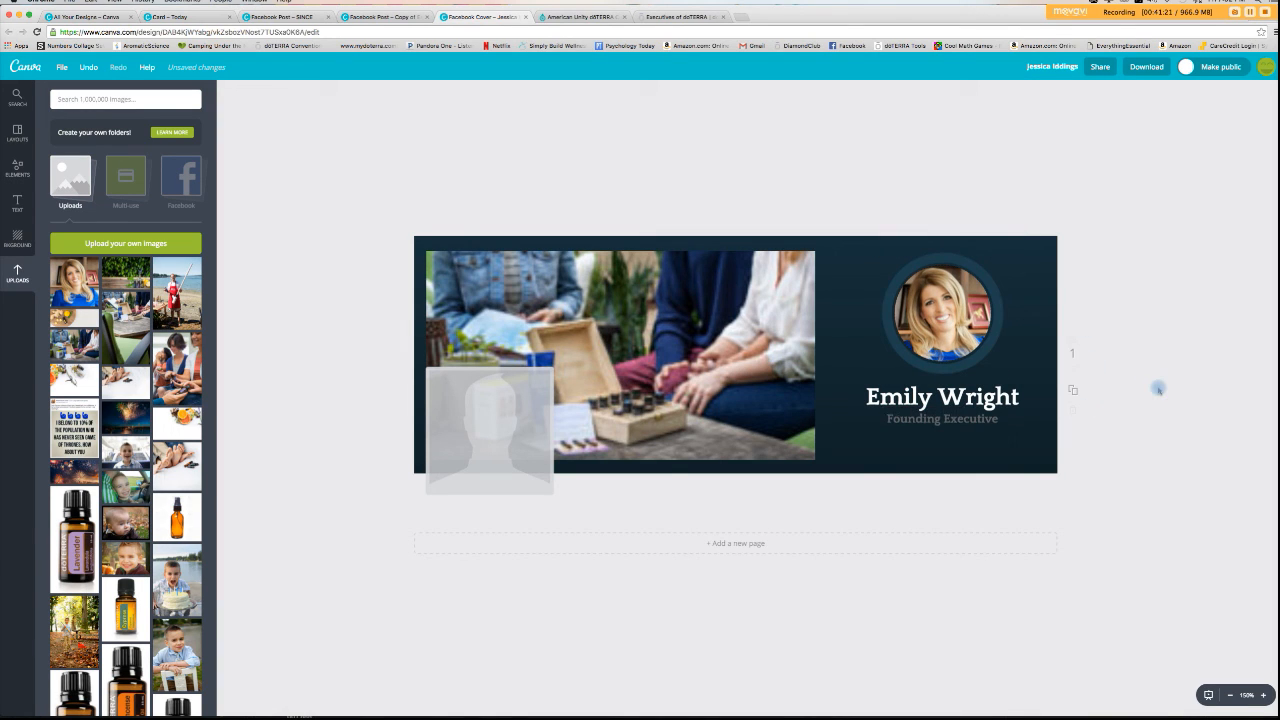
- Move the circular portrait frame slightly down, try a light purple color on its ring, and undo the recoloring
{"action": "mouse_move", "coordinate": [952, 313]}
{"action": "left_mouse_down"}
{"action": "mouse_move", "coordinate": [937, 314]}
{"action": "mouse_move", "coordinate": [944, 322]}
{"action": "left_mouse_up"}
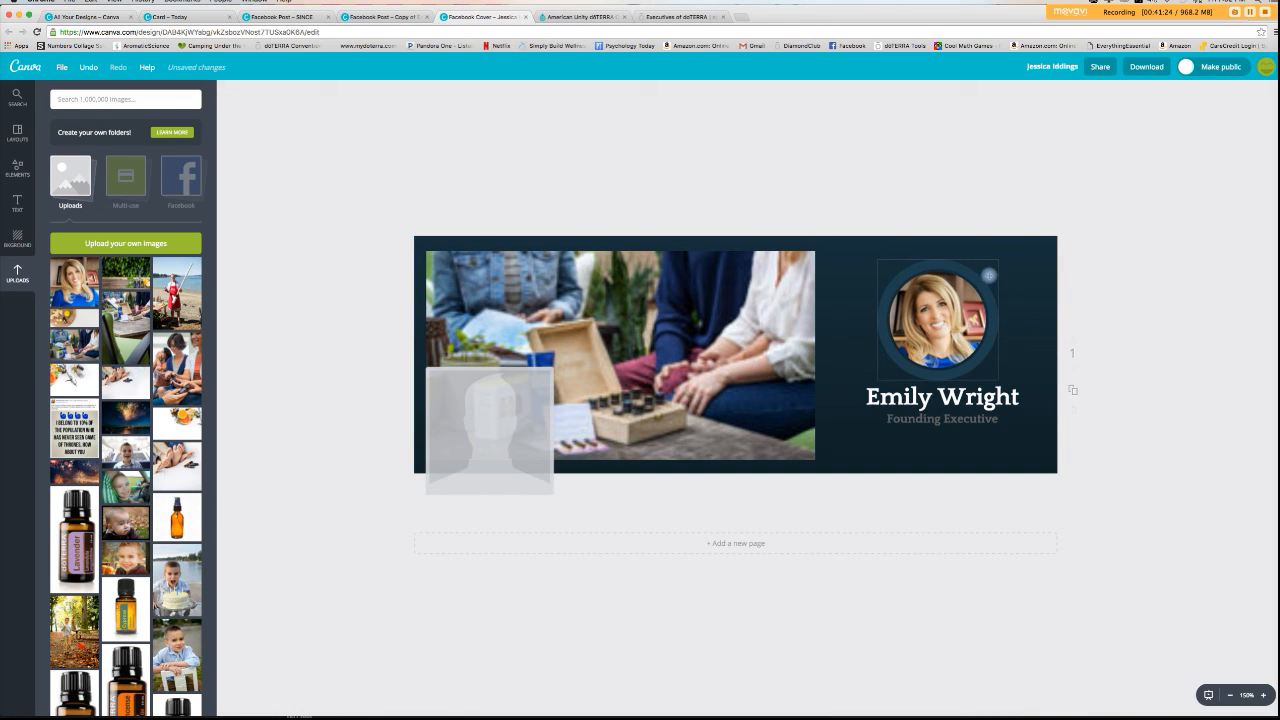
{"action": "left_click", "coordinate": [996, 238]}
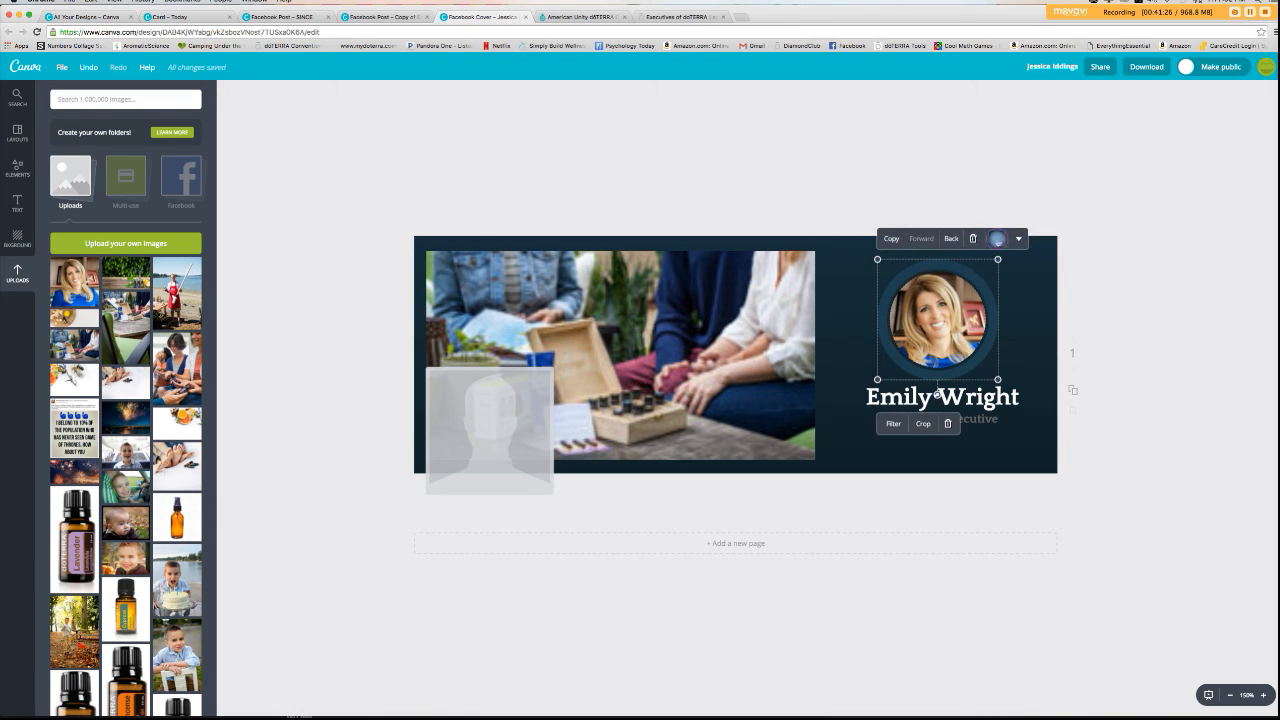
{"action": "left_click", "coordinate": [955, 321]}
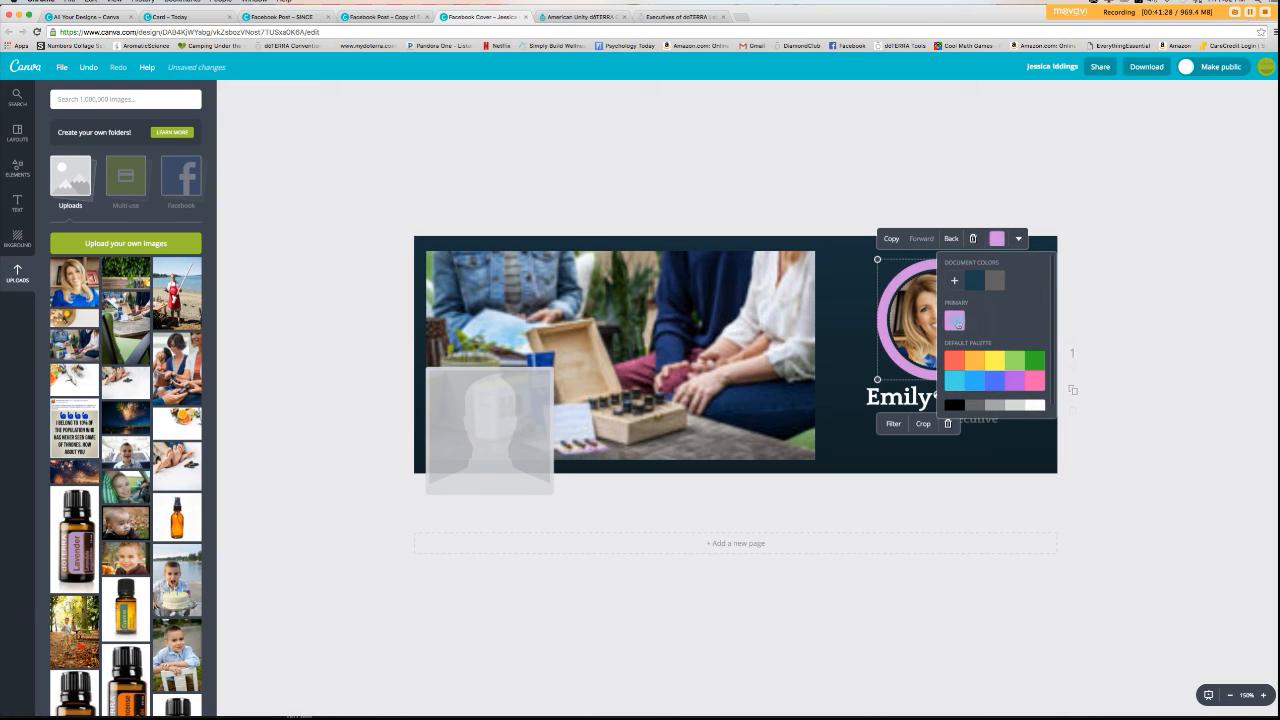
{"action": "left_click", "coordinate": [1184, 282]}
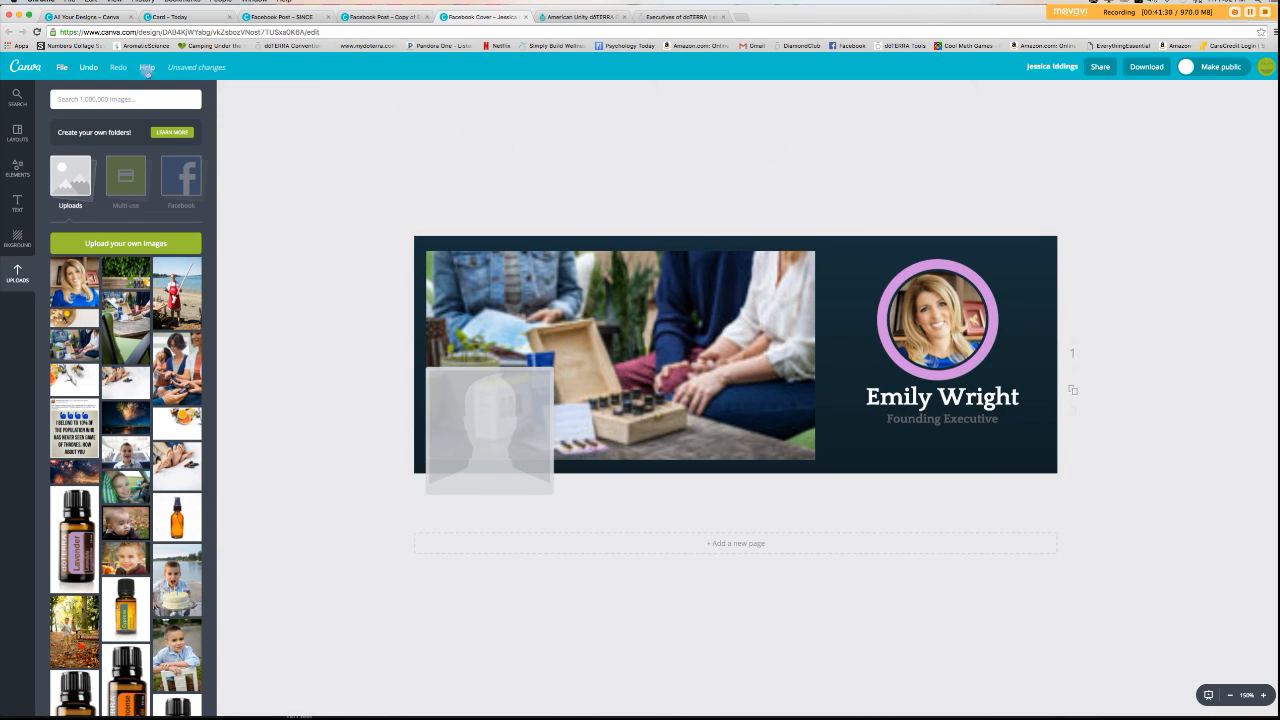
{"action": "left_click", "coordinate": [88, 67]}
{"action": "left_click", "coordinate": [1156, 316]}
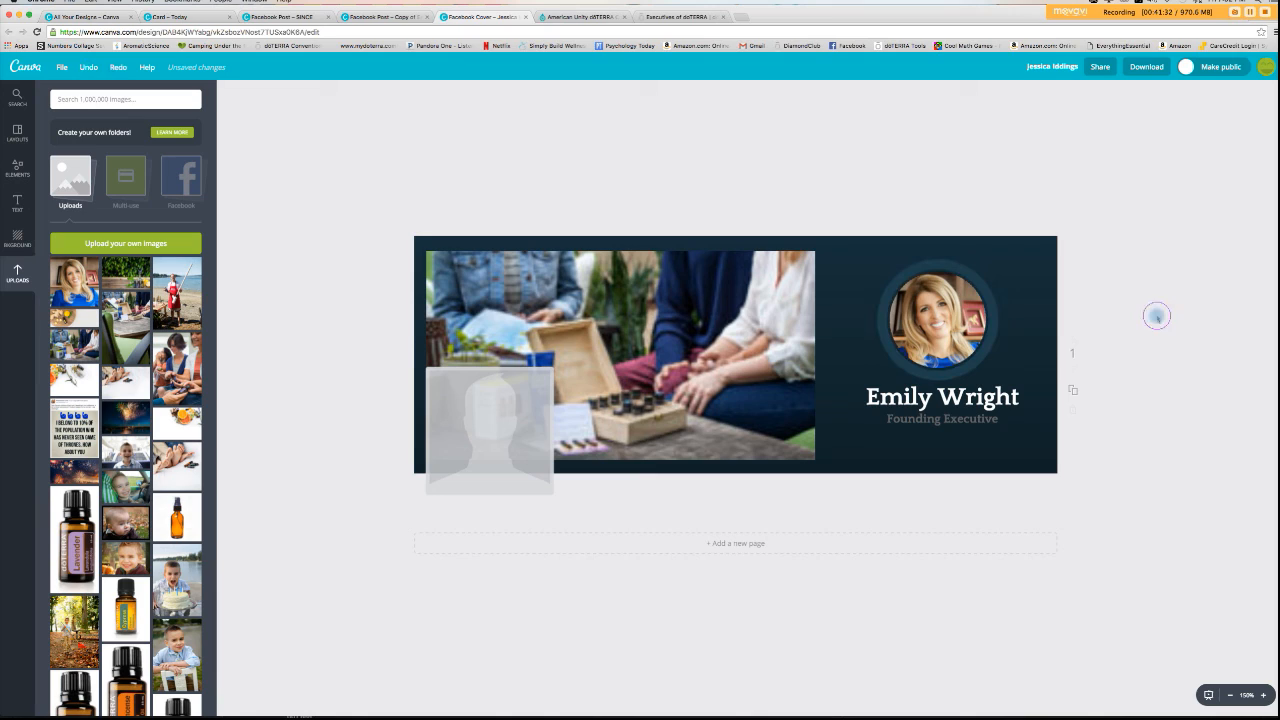
- Move the circular portrait frame slightly up so it is centered above the name
{"action": "left_click_drag", "start_coordinate": [938, 326], "coordinate": [943, 320]}
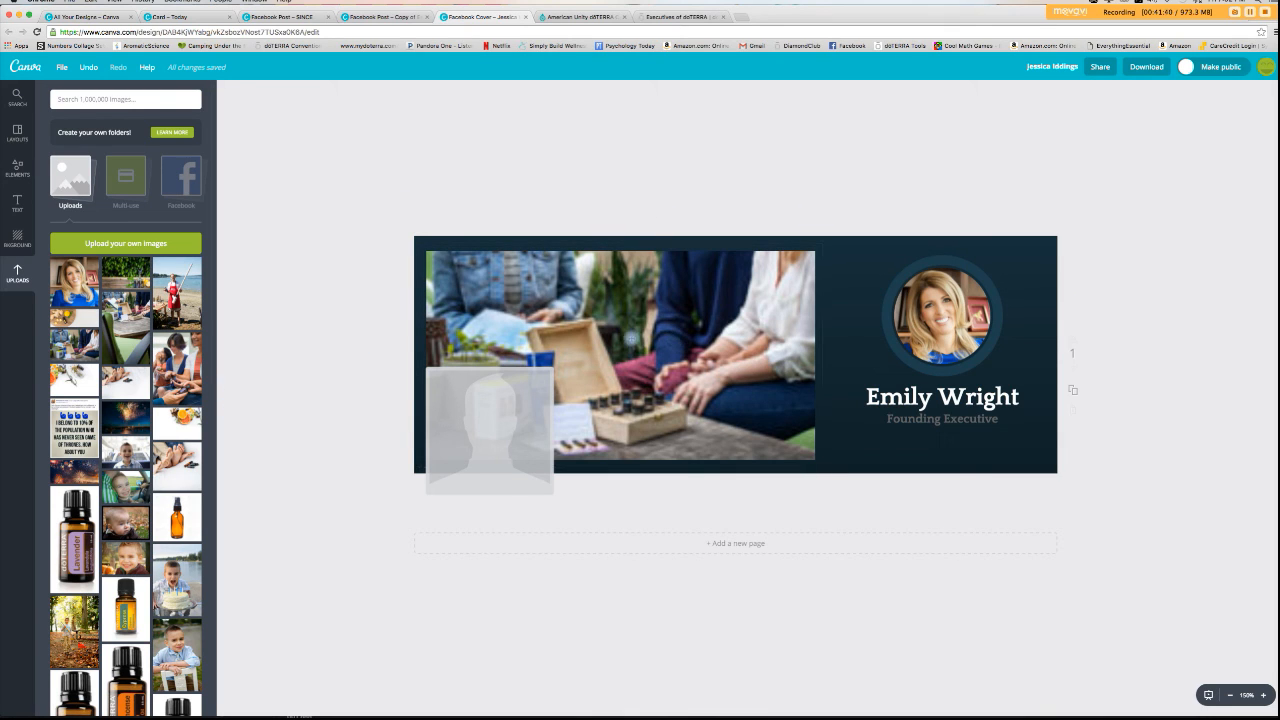
- Try the uploaded oil bottles and herbs image as the cover's large photo, and replace it with the seminar audience photo
{"action": "scroll", "coordinate": [148, 537], "scroll_direction": "down", "scroll_amount": 5}
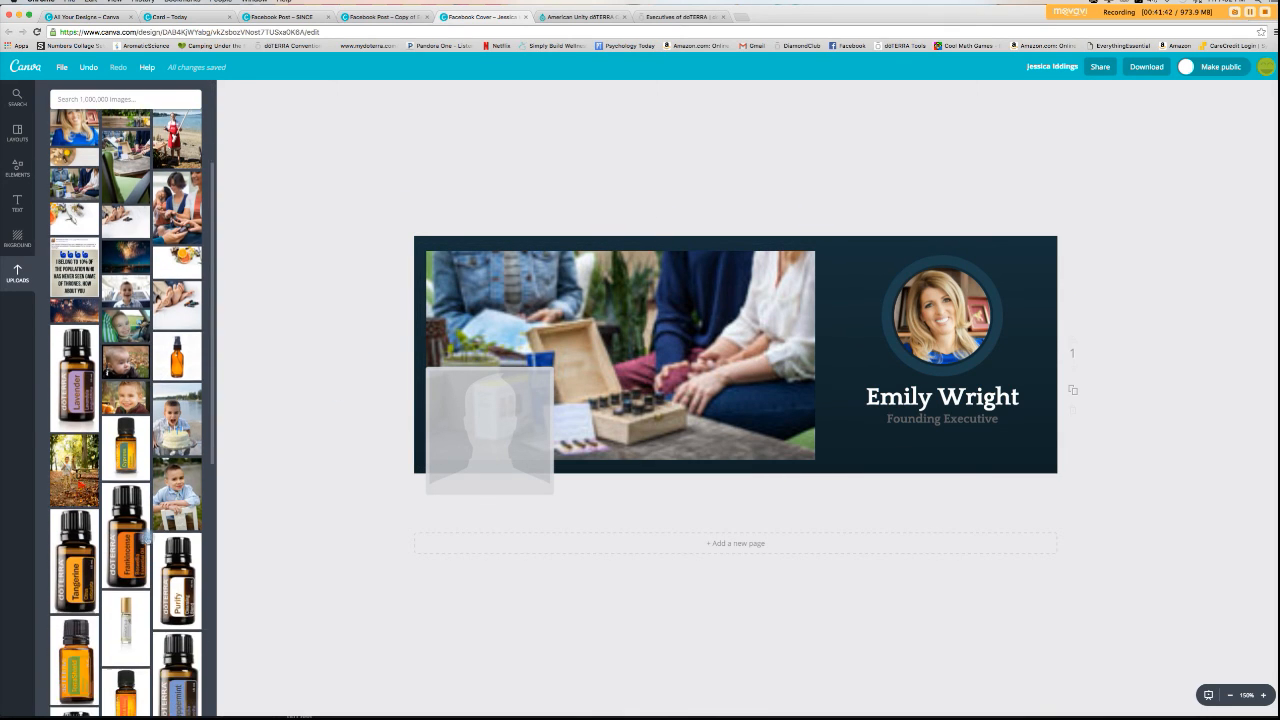
{"action": "scroll", "coordinate": [148, 537], "scroll_direction": "down", "scroll_amount": 2}
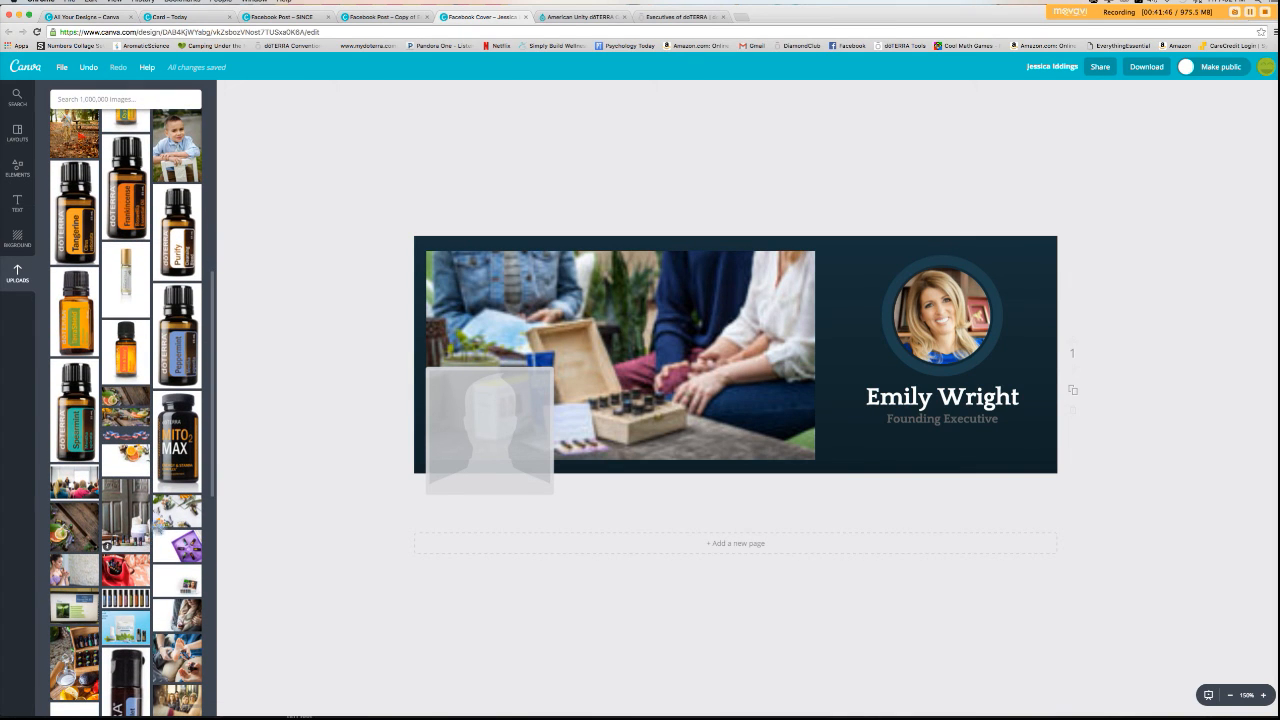
{"action": "left_click_drag", "start_coordinate": [177, 515], "coordinate": [623, 344]}
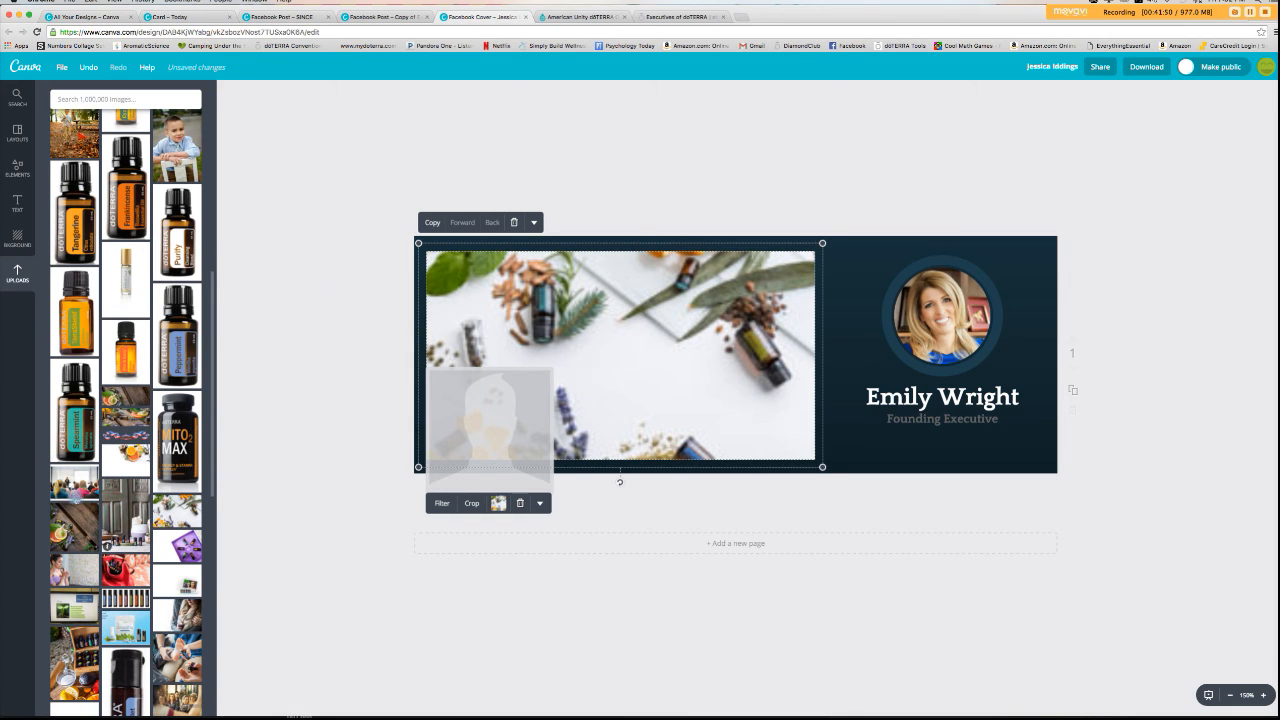
{"action": "mouse_move", "coordinate": [68, 484]}
{"action": "left_mouse_down"}
{"action": "mouse_move", "coordinate": [632, 402]}
{"action": "mouse_move", "coordinate": [619, 383]}
{"action": "left_mouse_up"}
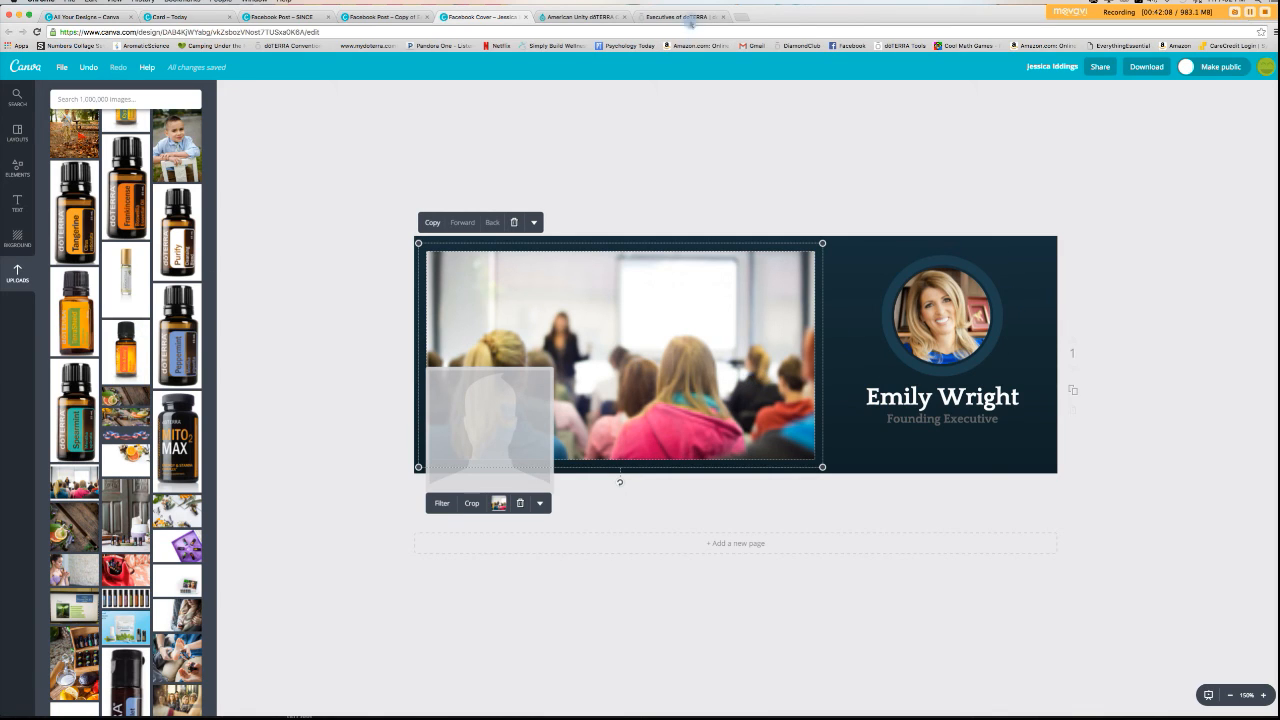
- Switch to the doTERRA website, open the Single Oils product page, and zoom out to outline its banner image
{"action": "left_click", "coordinate": [690, 17]}
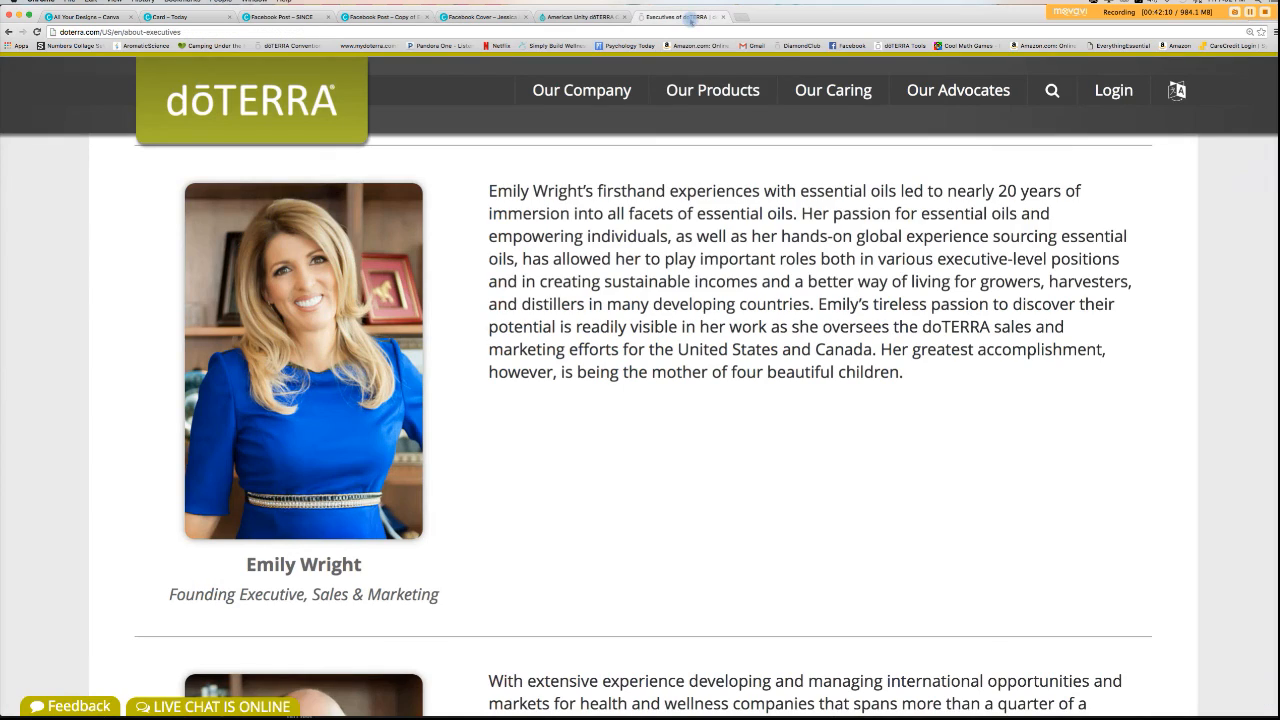
{"action": "scroll", "coordinate": [643, 309], "scroll_direction": "down", "scroll_amount": 2}
{"action": "scroll", "coordinate": [643, 309], "scroll_direction": "up", "scroll_amount": 2}
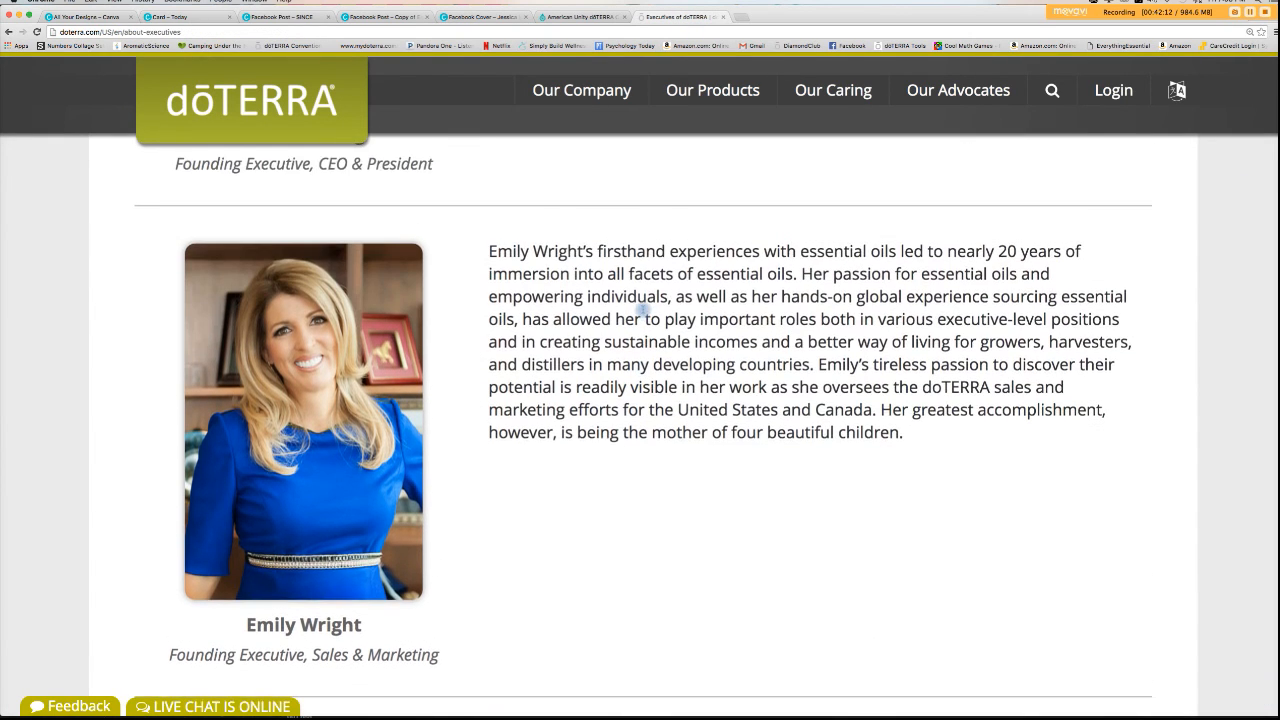
{"action": "mouse_move", "coordinate": [688, 93]}
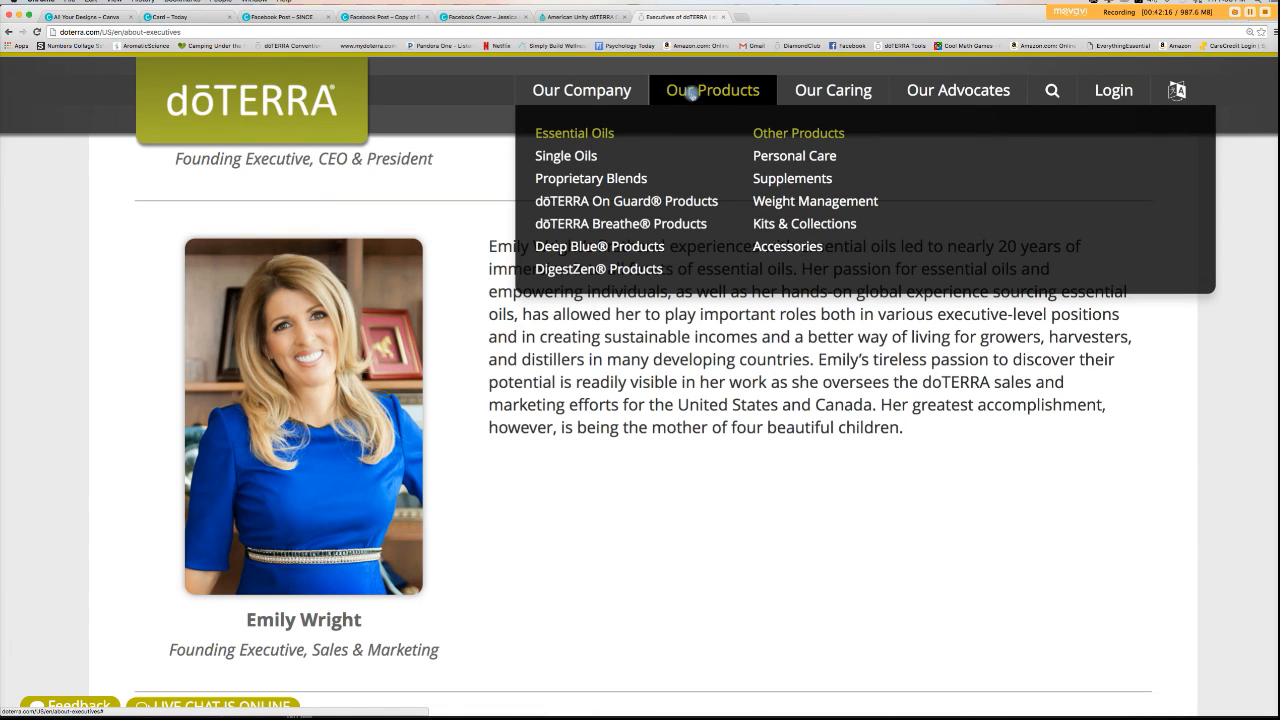
{"action": "left_click", "coordinate": [572, 157]}
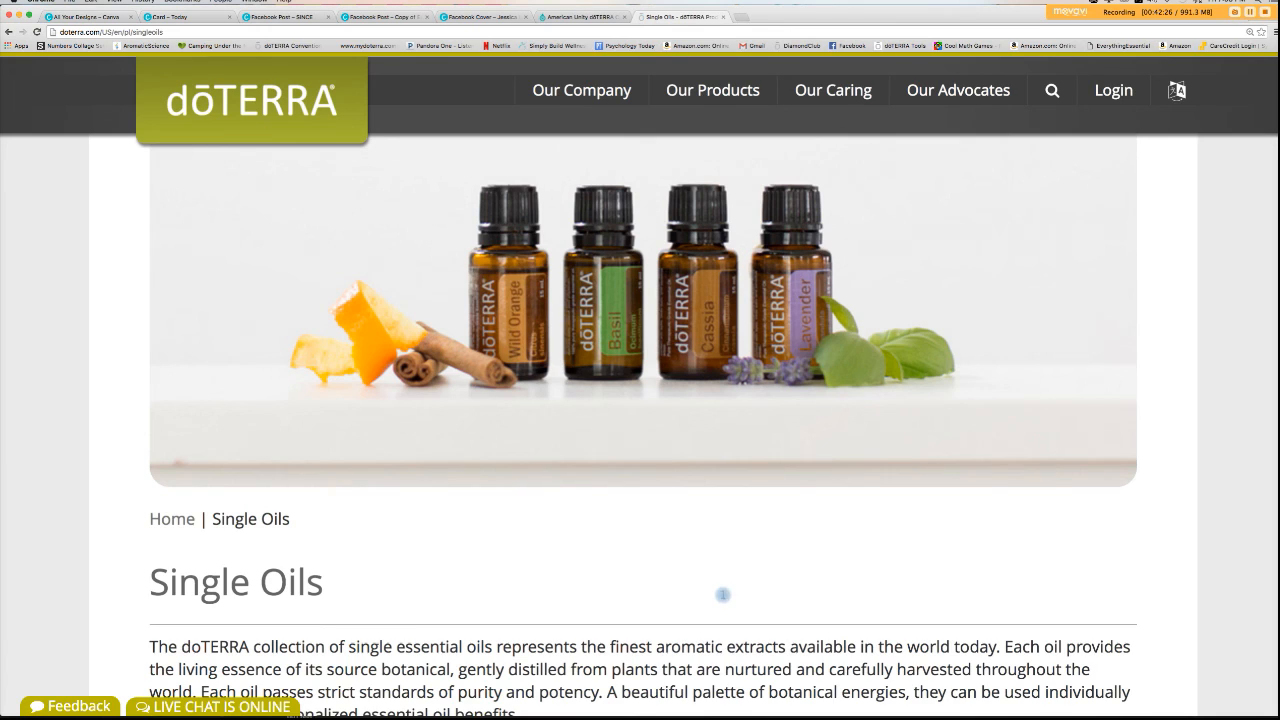
{"action": "key", "text": "super+minus"}
{"action": "key", "text": "super+minus"}
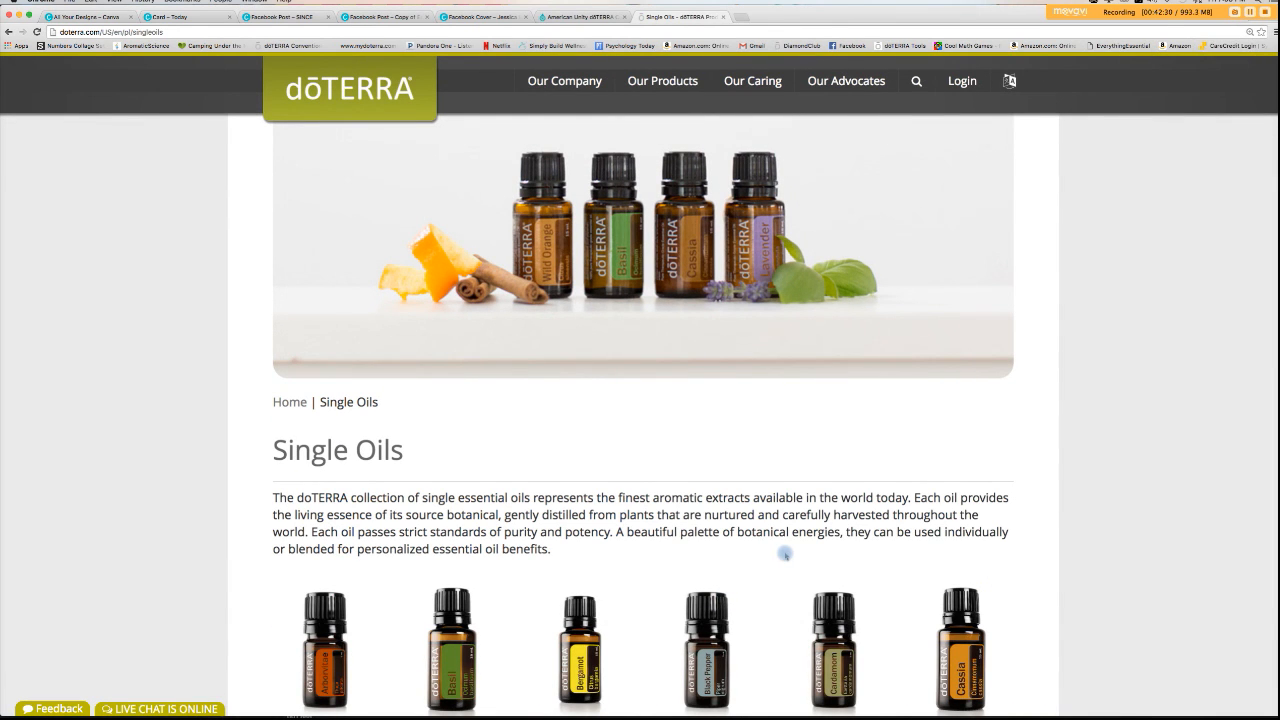
{"action": "left_click_drag", "start_coordinate": [290, 130], "coordinate": [1011, 353]}
- Close the Teacher Appreciation Luncheon card and presentTERRA browser pages and return to the Facebook cover design
{"action": "left_click", "coordinate": [588, 17]}
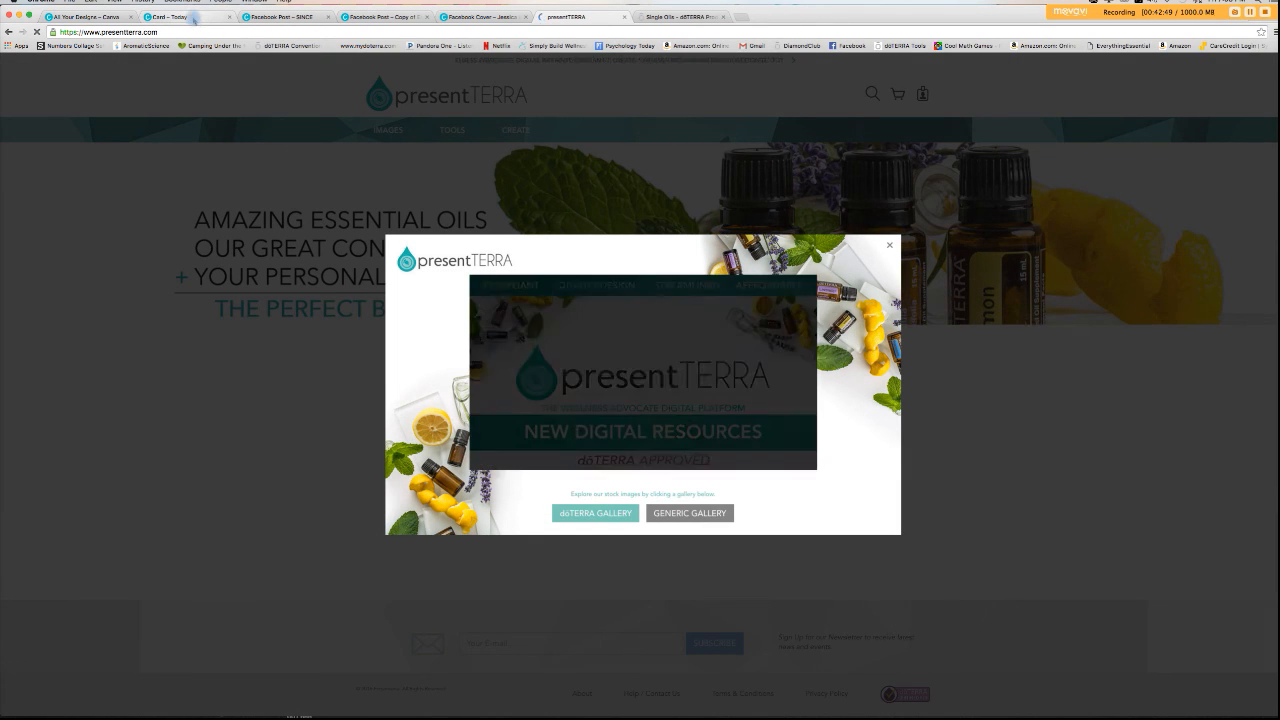
{"action": "left_click", "coordinate": [170, 17]}
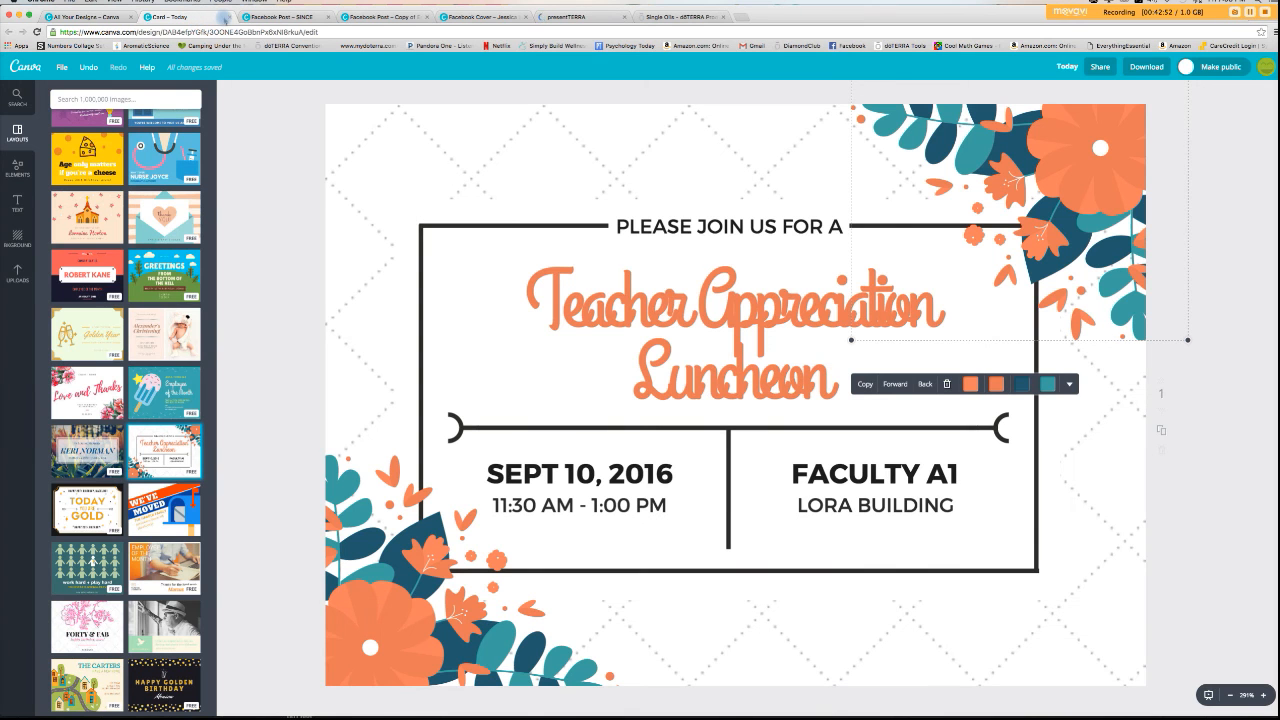
{"action": "left_click", "coordinate": [230, 17]}
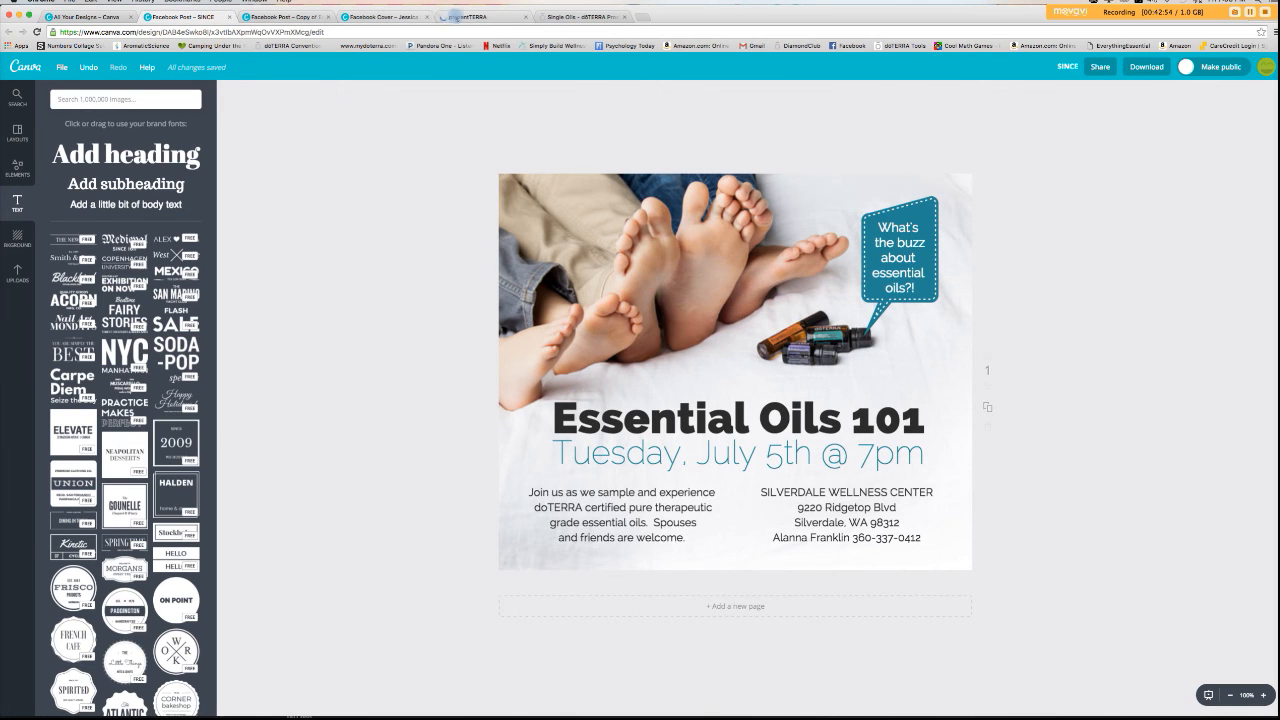
{"action": "left_click", "coordinate": [390, 17]}
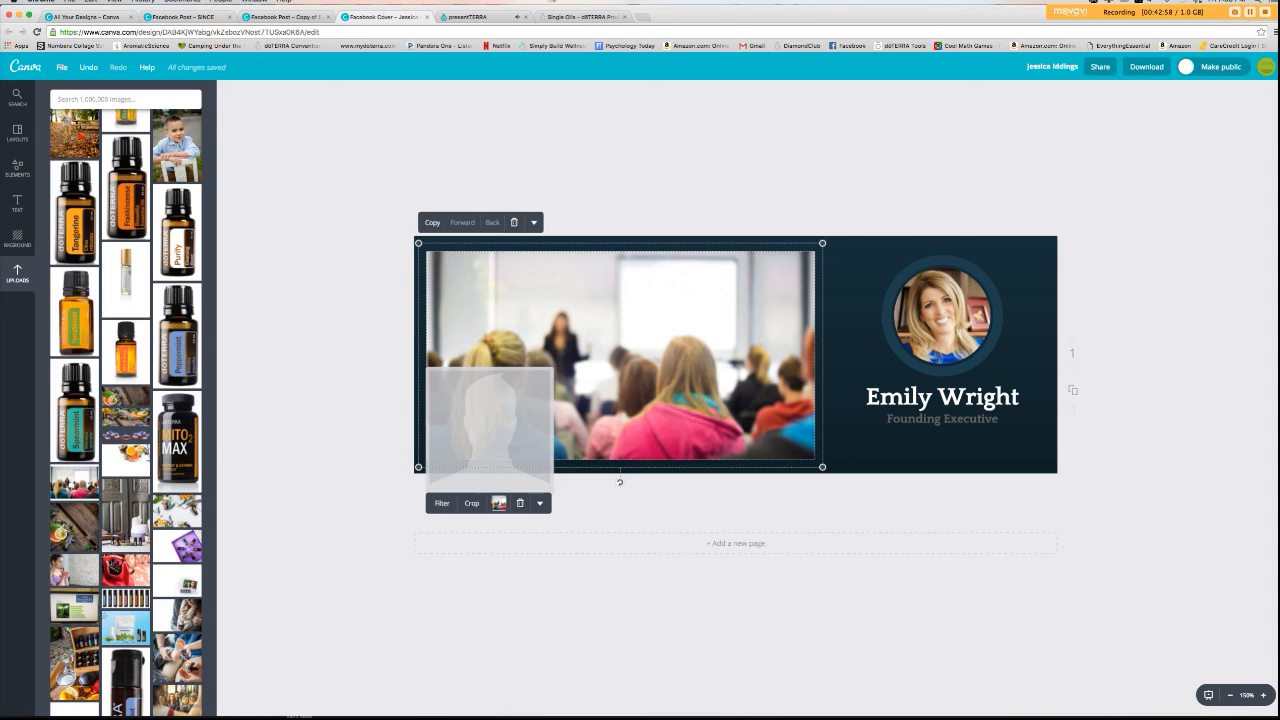
{"action": "left_click", "coordinate": [516, 17]}
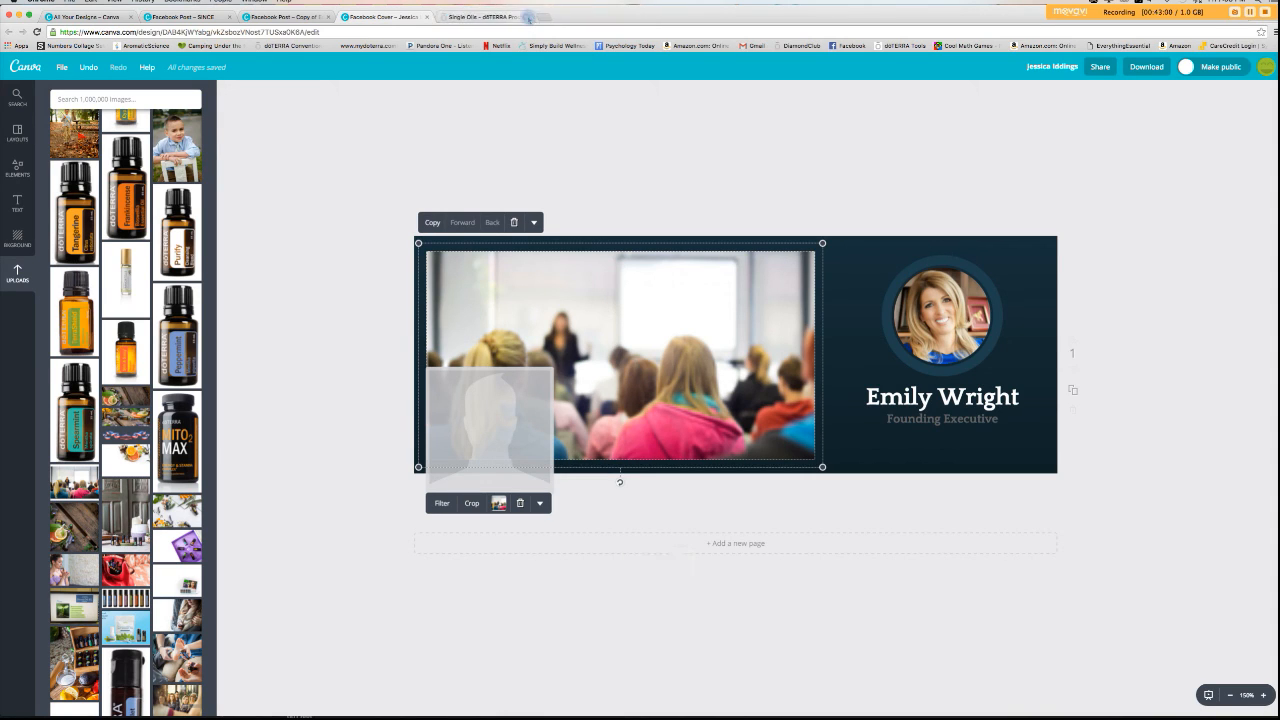